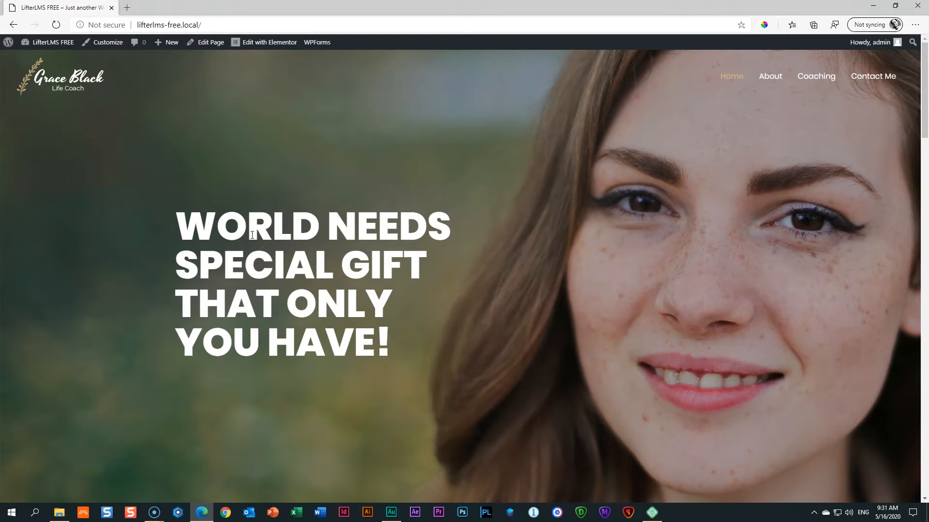
Scroll through the live site's homepage and back to the top.
scroll(252, 236, down, 15)
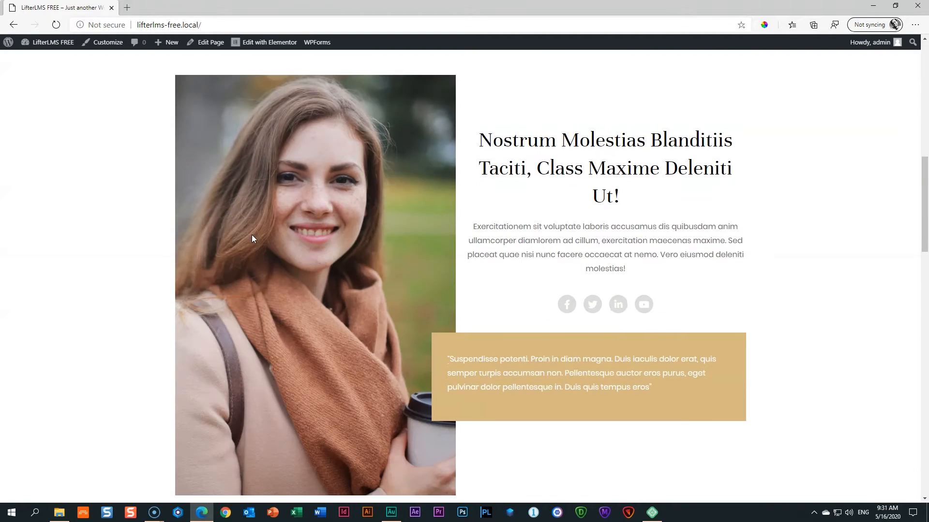
scroll(252, 237, down, 20)
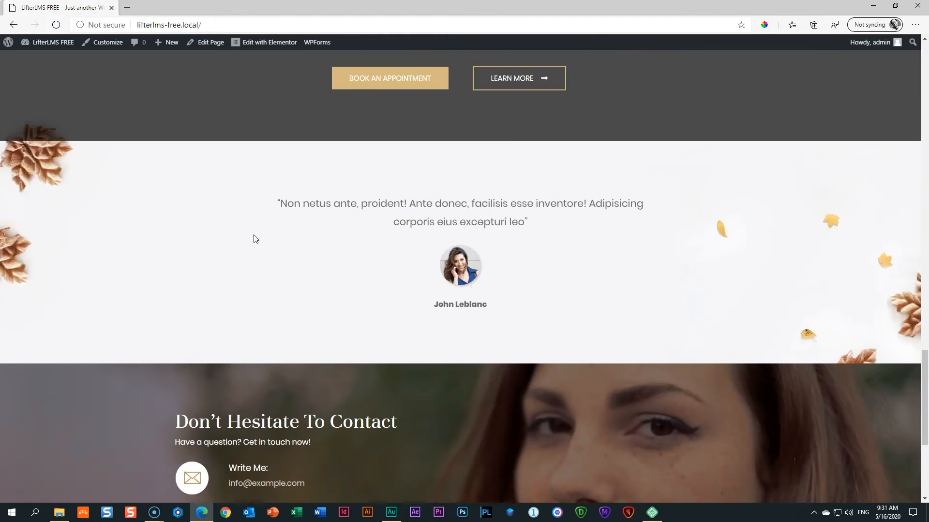
scroll(254, 237, up, 20)
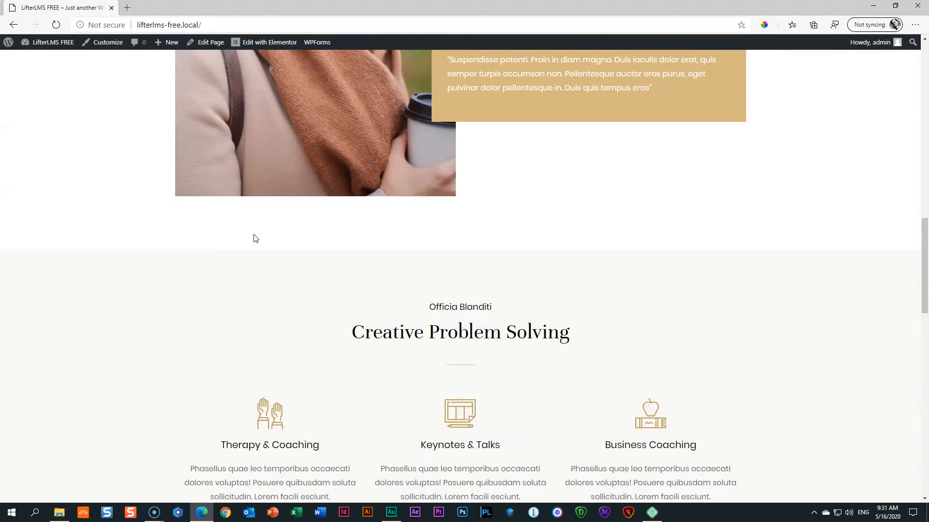
scroll(255, 238, up, 6)
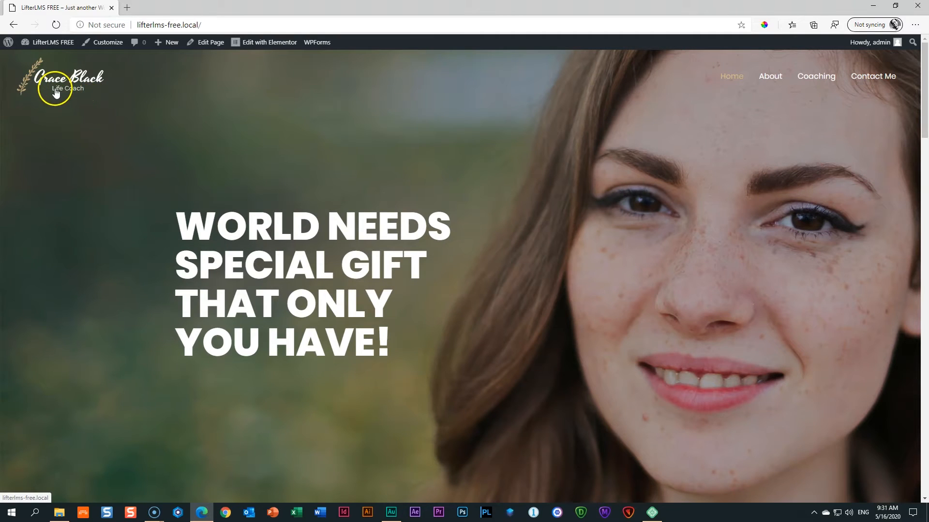
Go to the About page from the site menu and scroll through it.
click(770, 73)
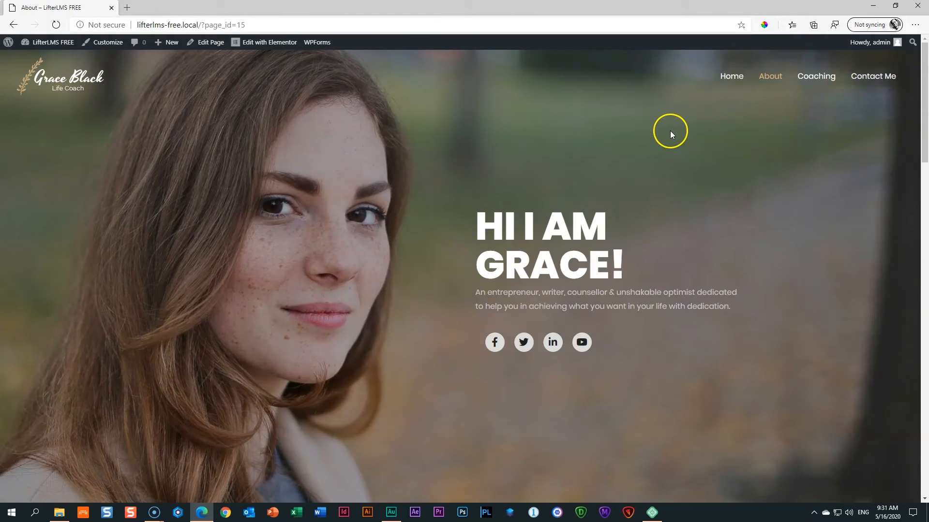
scroll(671, 135, down, 4)
scroll(670, 133, down, 15)
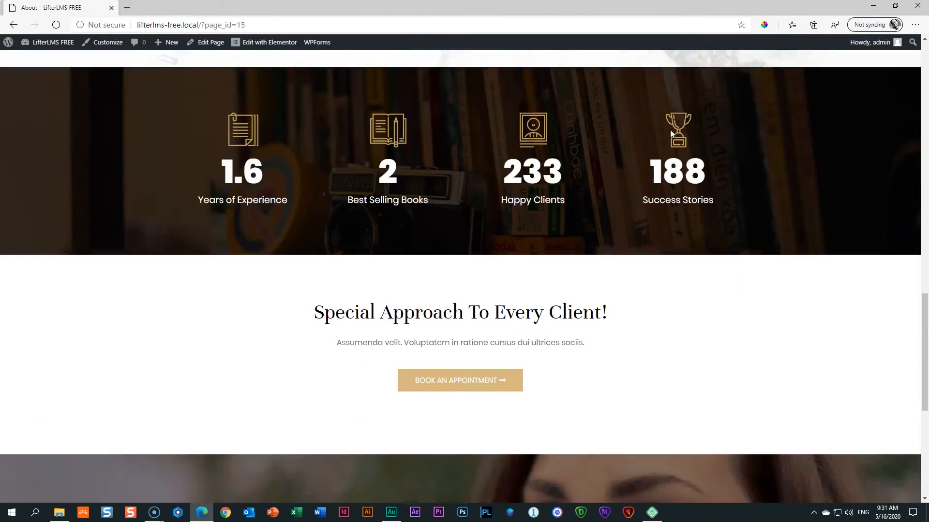
scroll(672, 128, down, 3)
scroll(673, 129, up, 20)
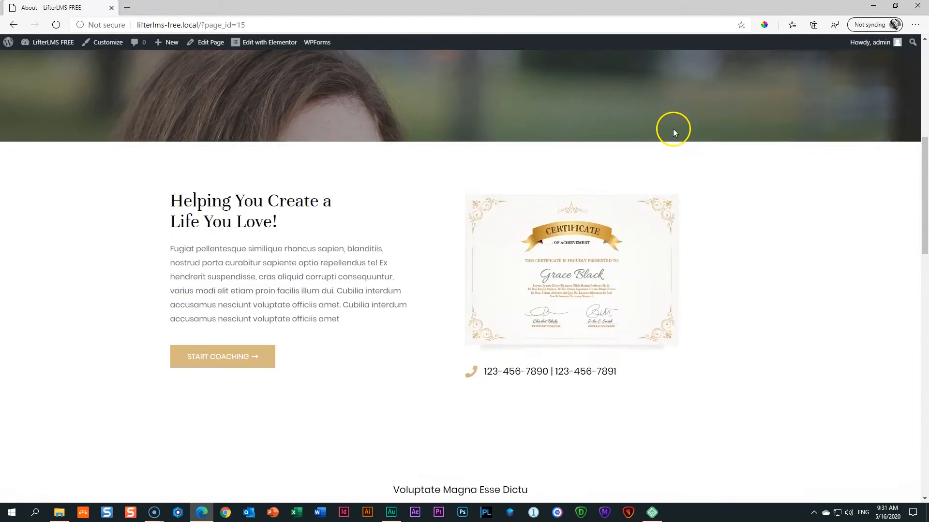
Go to the Coaching page and scroll to view the My Coaching Services section.
click(829, 77)
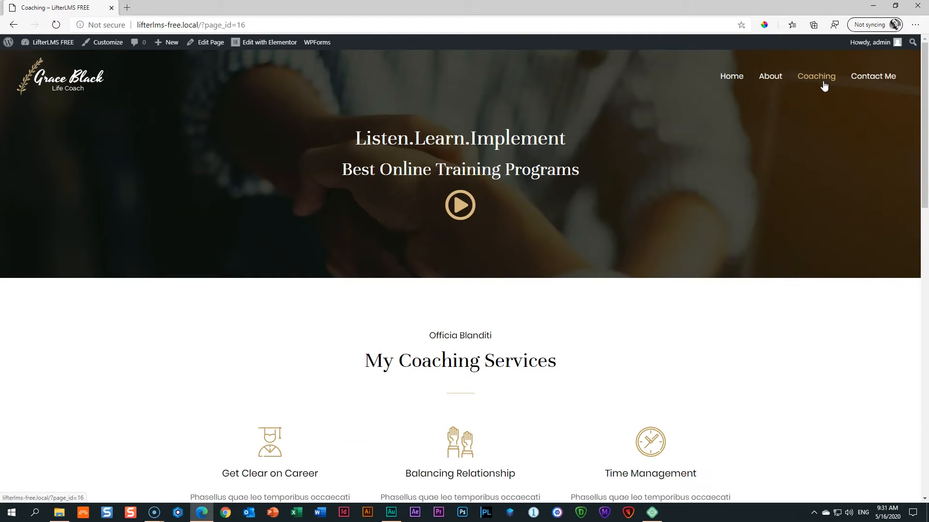
scroll(821, 87, down, 10)
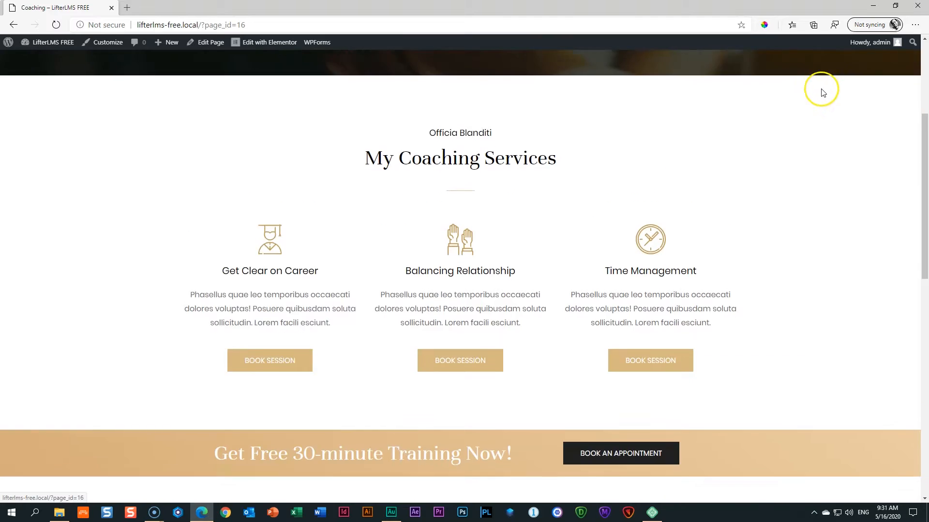
scroll(590, 186, up, 4)
scroll(590, 185, down, 3)
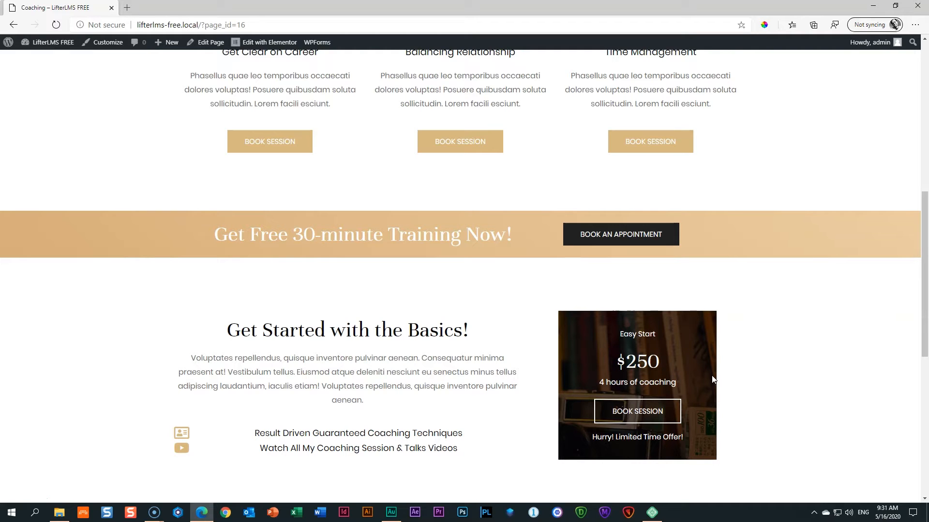
scroll(747, 365, up, 9)
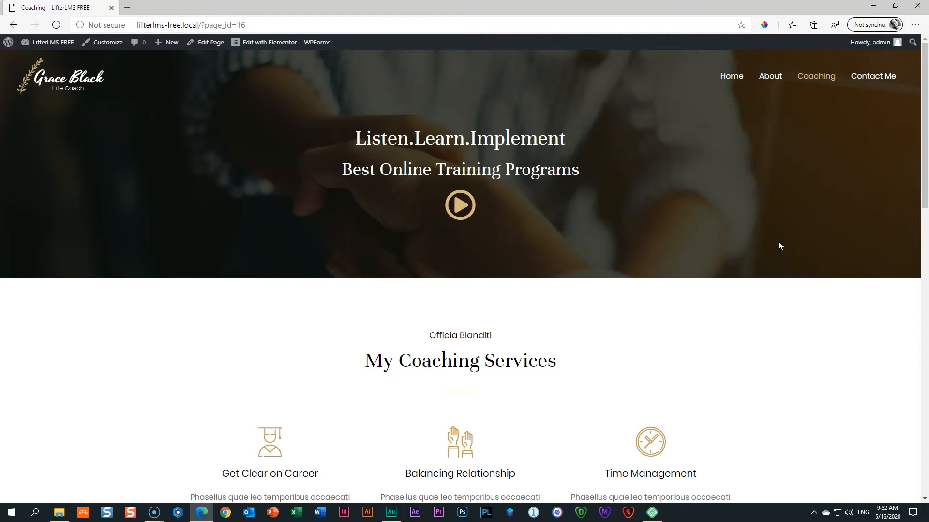
Go from the admin Dashboard via Appearance > Themes to the Installed Plugins list.
click(51, 51)
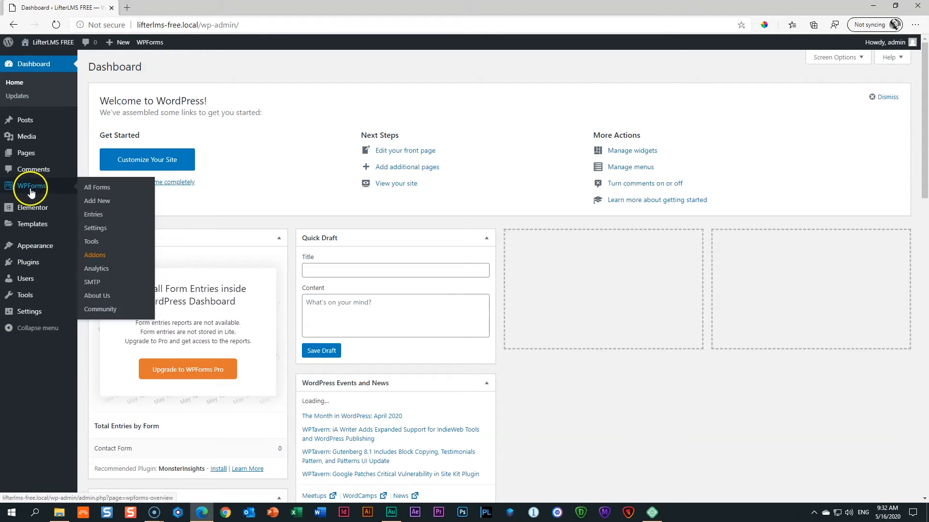
click(37, 254)
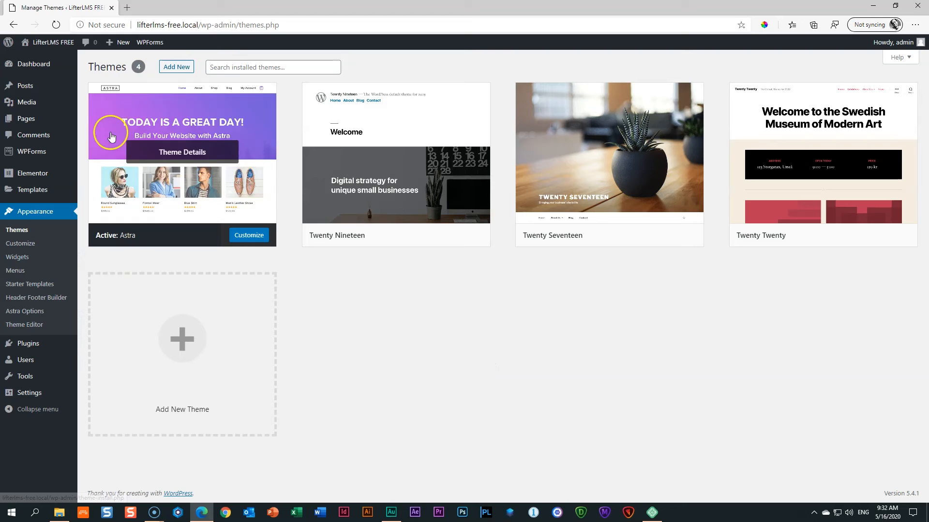
click(35, 343)
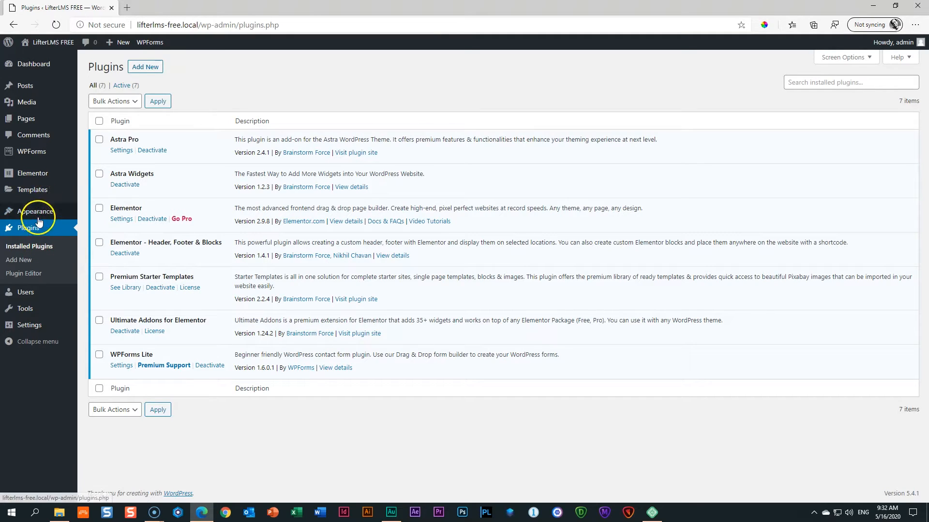
Browse the Appearance > Starter Templates grid, scrolling past the Life Guide template.
mouse_move(44, 212)
click(108, 269)
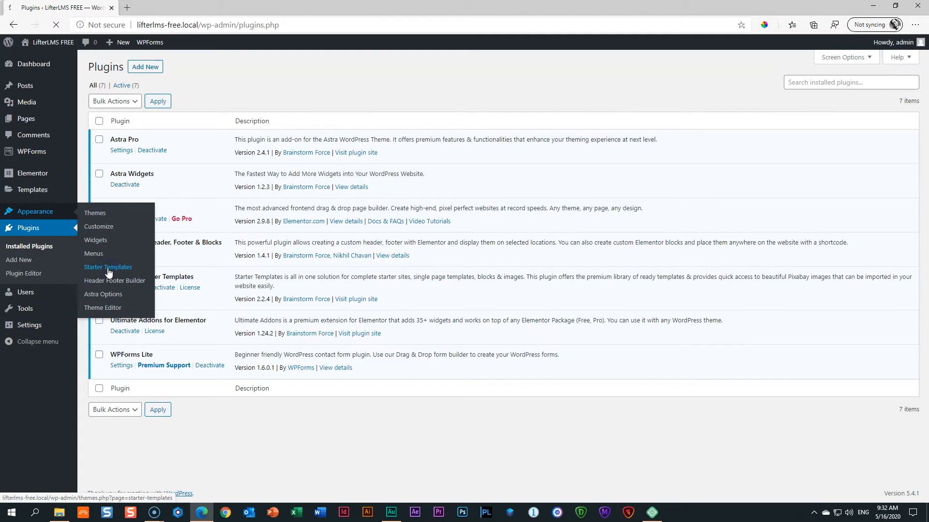
scroll(251, 256, down, 20)
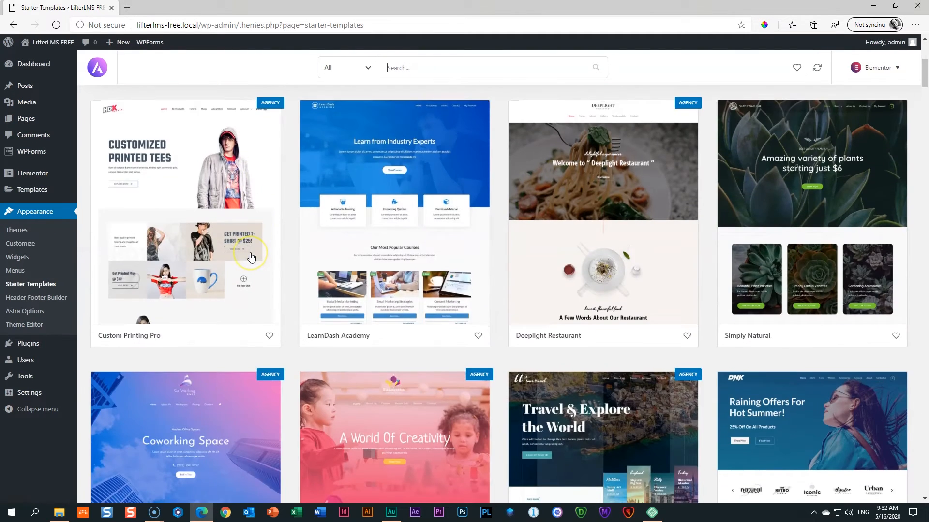
scroll(251, 257, down, 8)
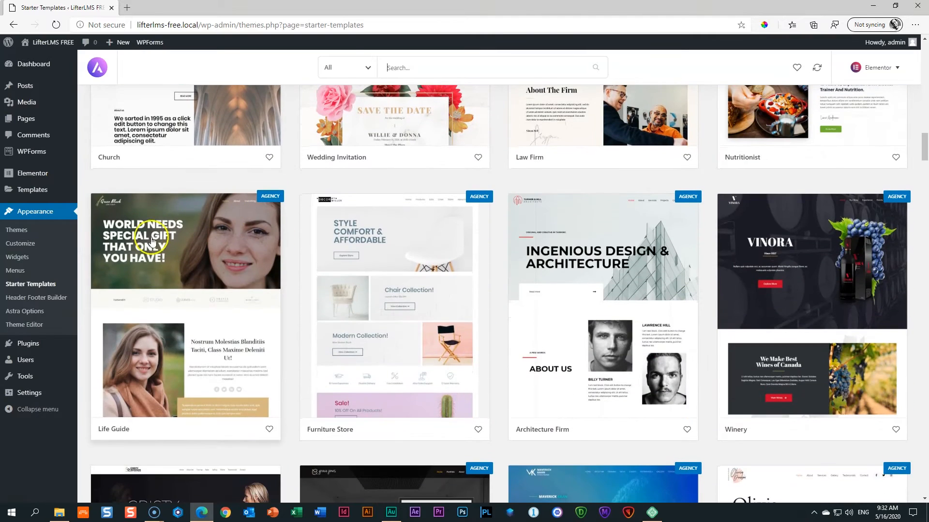
click(143, 310)
scroll(275, 208, down, 20)
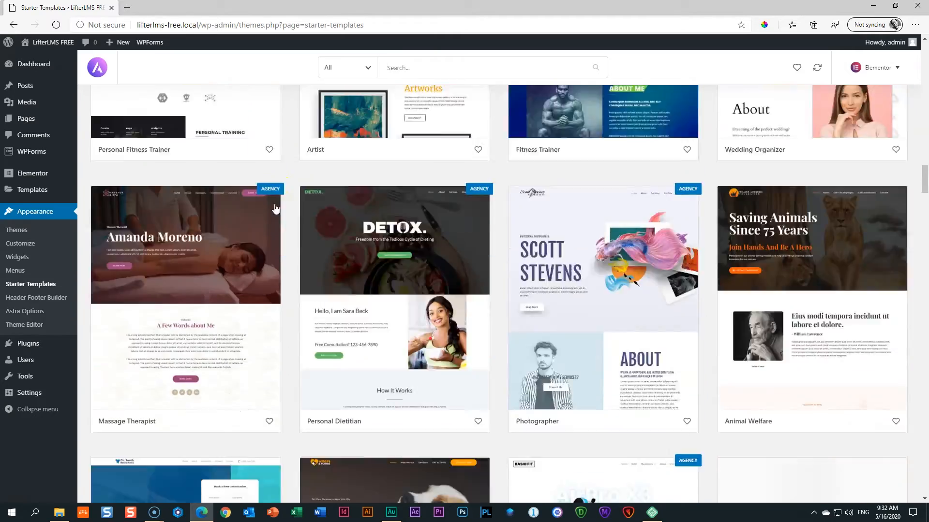
scroll(275, 208, down, 15)
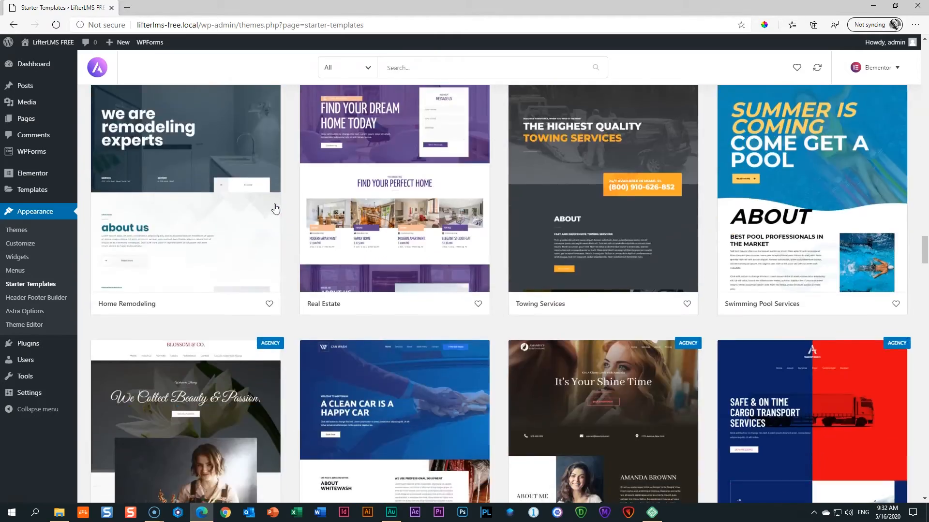
scroll(274, 204, up, 10)
scroll(274, 205, up, 18)
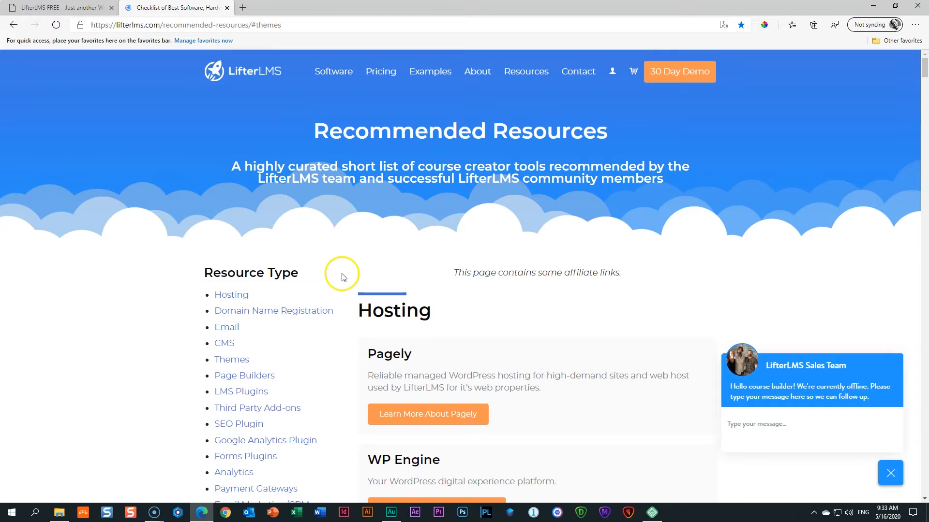
scroll(337, 272, down, 12)
scroll(346, 279, down, 20)
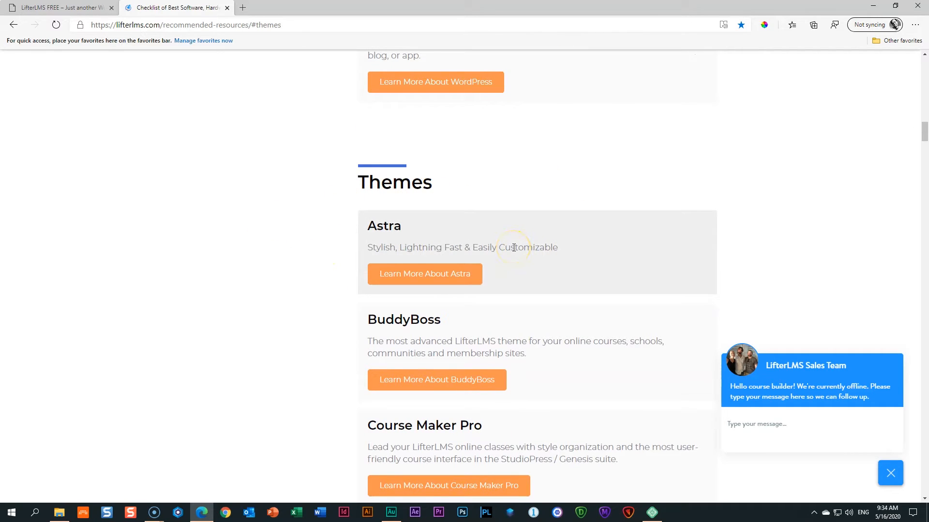
scroll(798, 214, down, 2)
scroll(801, 215, down, 3)
scroll(812, 220, down, 3)
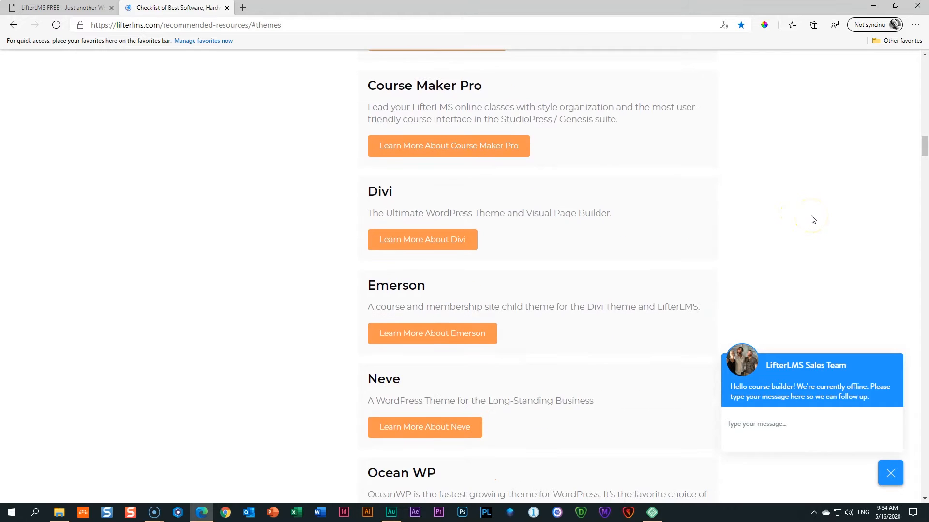
scroll(813, 220, down, 4)
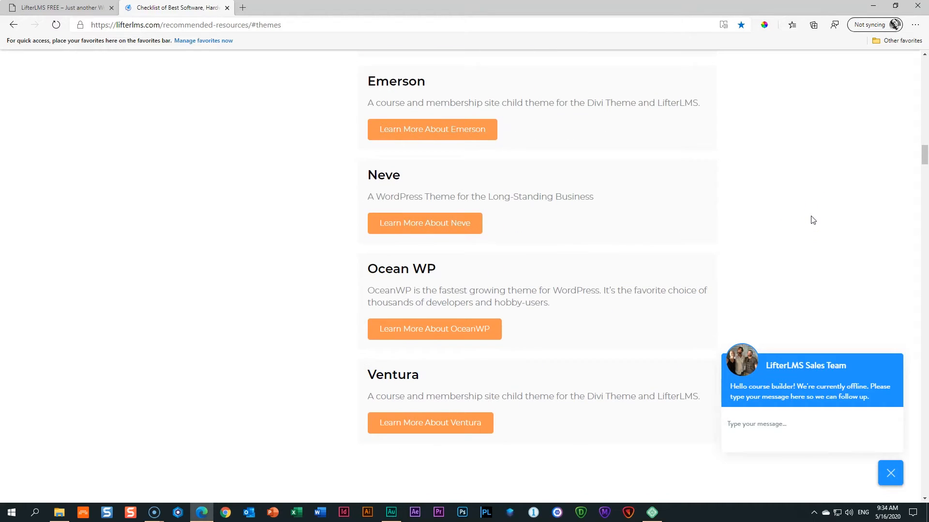
scroll(810, 220, up, 7)
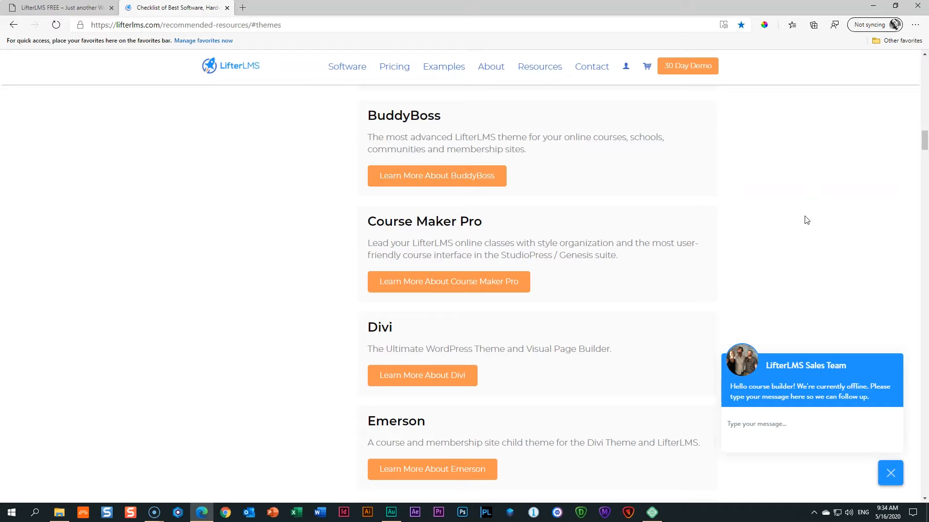
scroll(775, 220, up, 4)
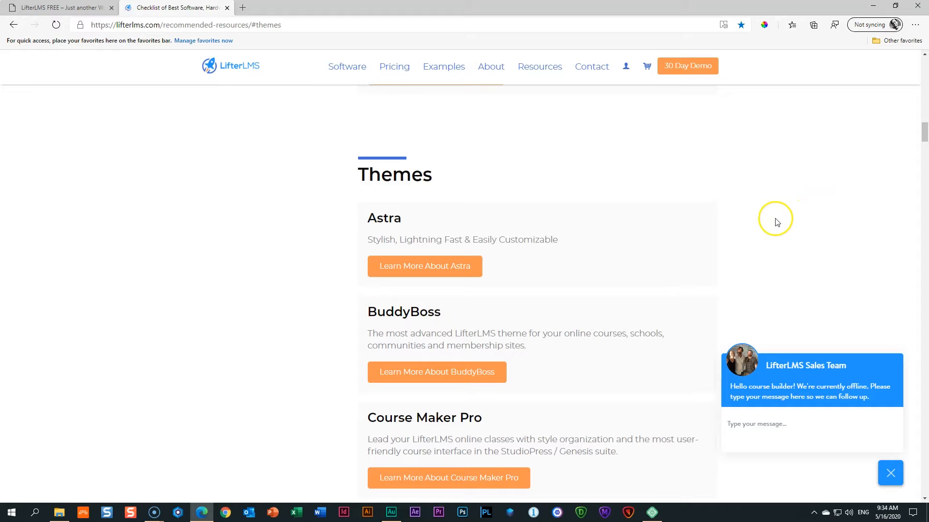
Back on the site tab, search Plugins > Add New for 'lifterlms'.
click(89, 9)
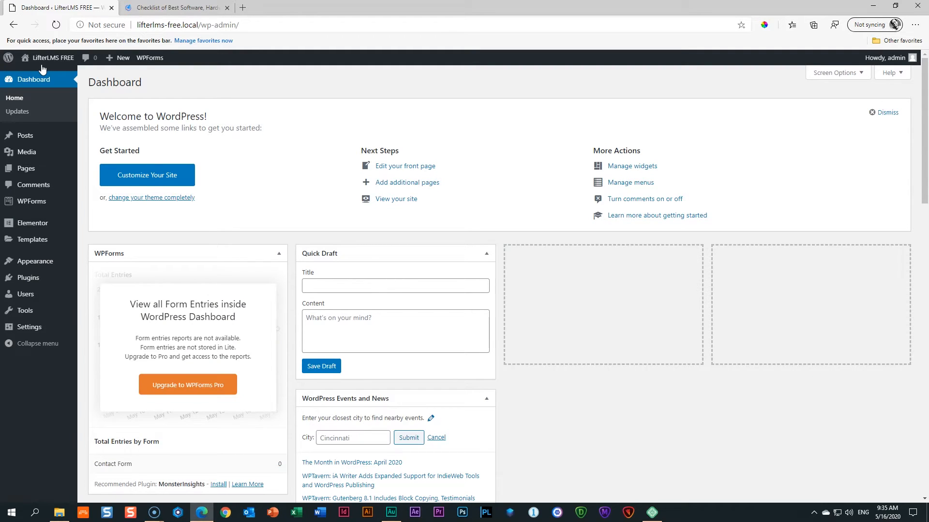
mouse_move(22, 279)
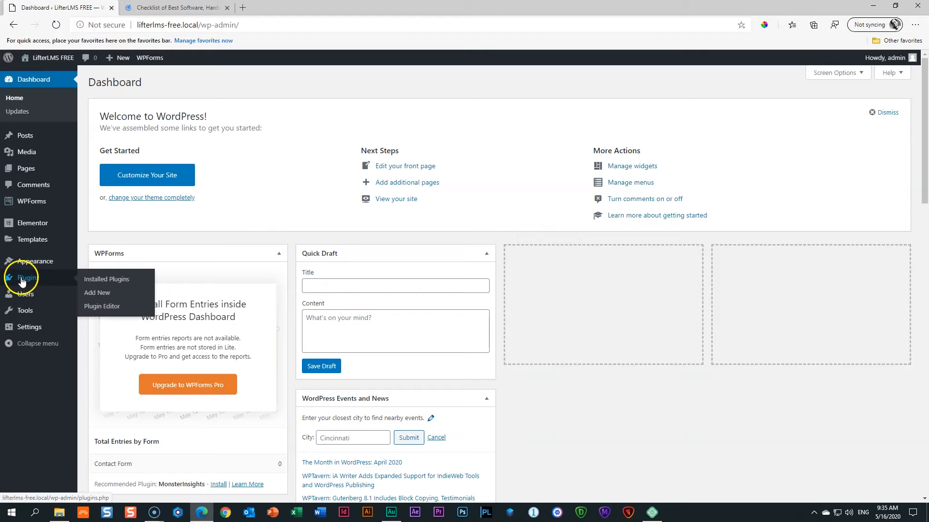
click(96, 294)
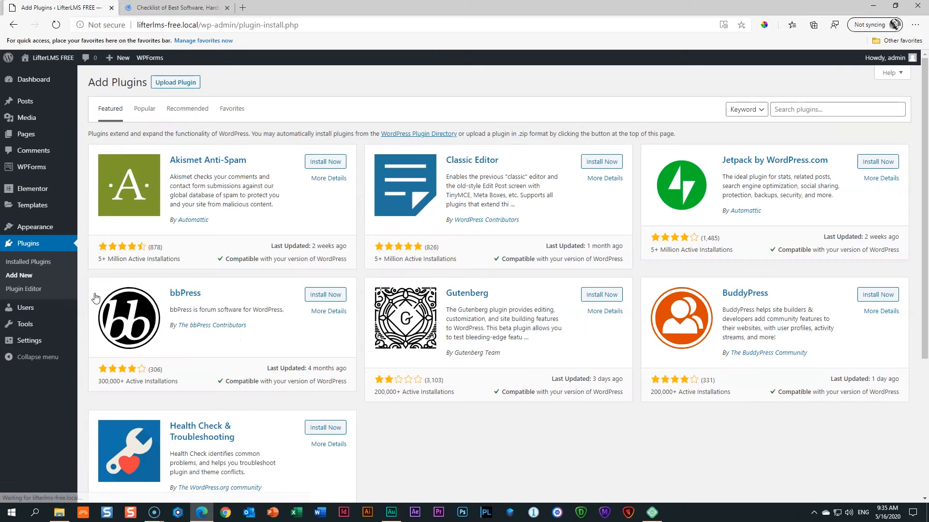
click(798, 109)
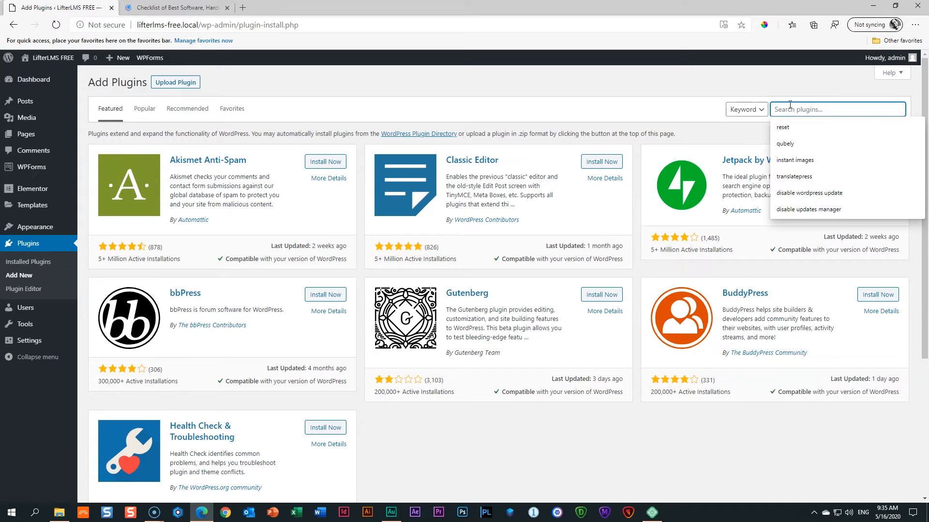
text(lifterlms)
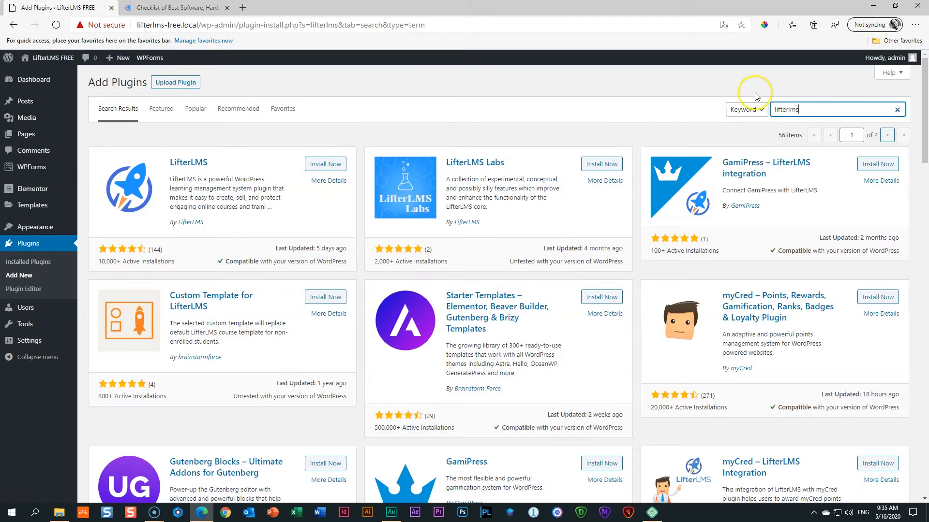
Install the LifterLMS plugin from the search results and activate it.
click(337, 165)
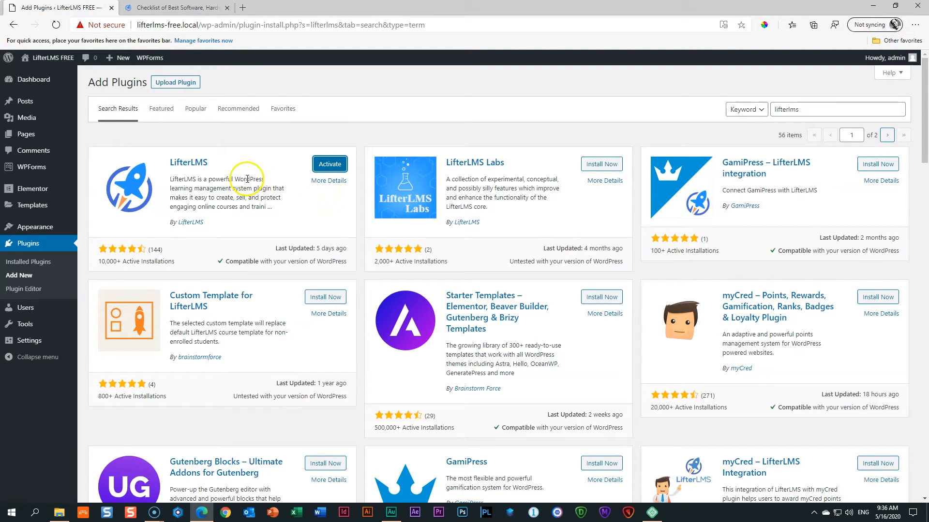
click(322, 171)
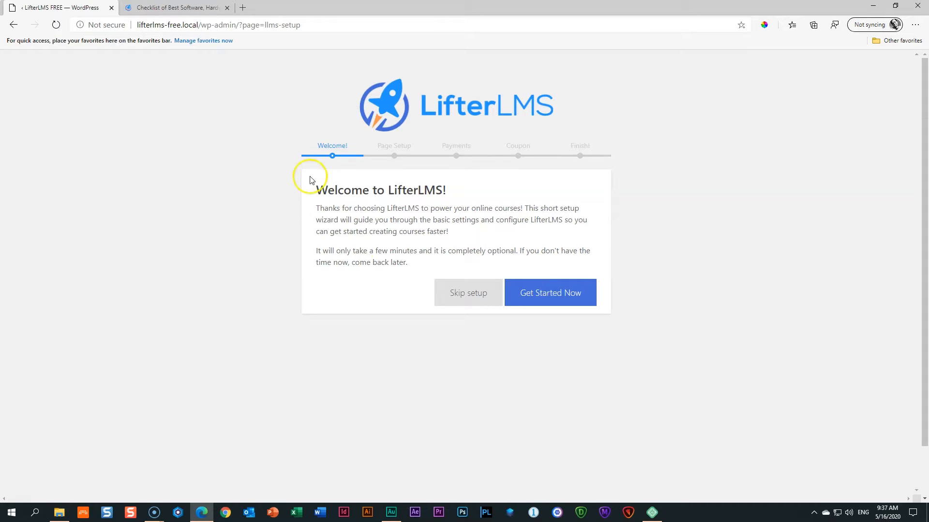
Start the LifterLMS setup wizard and accept the default course pages.
click(554, 296)
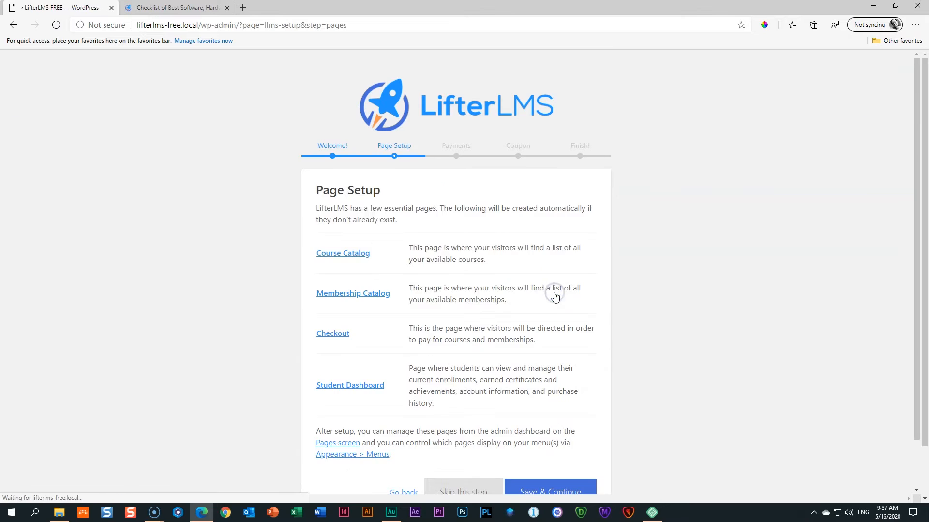
scroll(622, 294, down, 2)
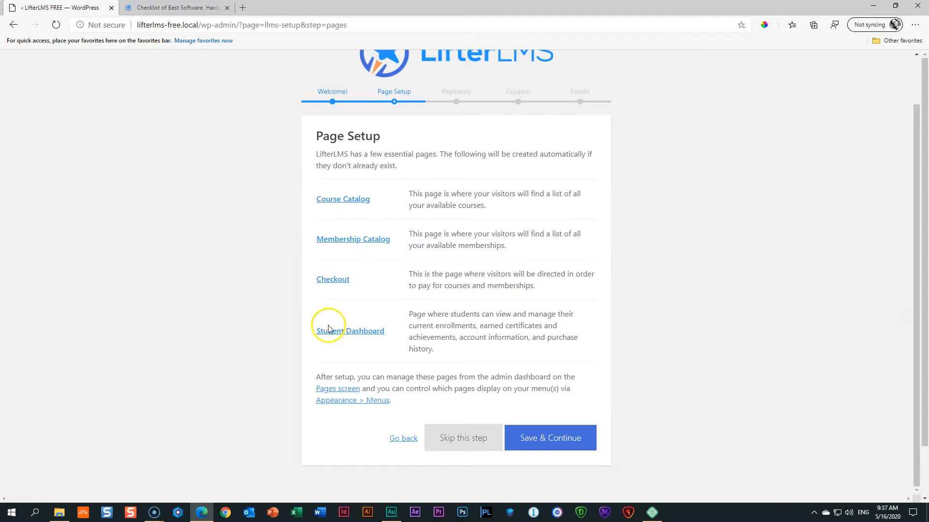
click(535, 454)
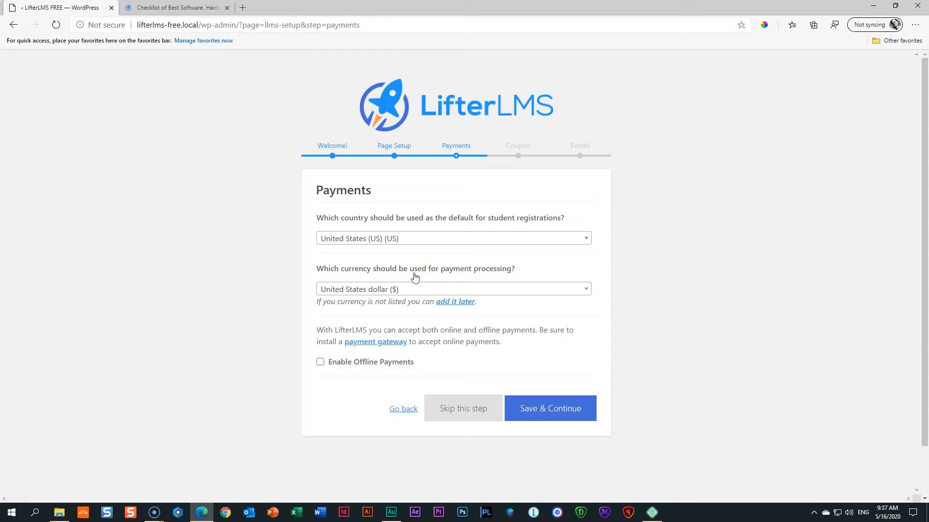
Set the default payment country to South Africa (ZA).
click(387, 237)
scroll(408, 278, down, 3)
scroll(409, 280, up, 3)
scroll(411, 285, up, 5)
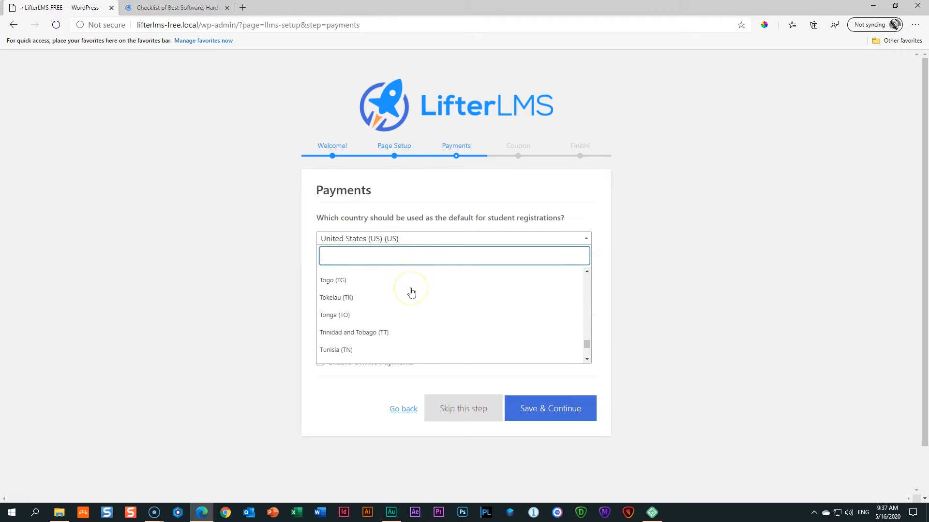
scroll(412, 293, up, 4)
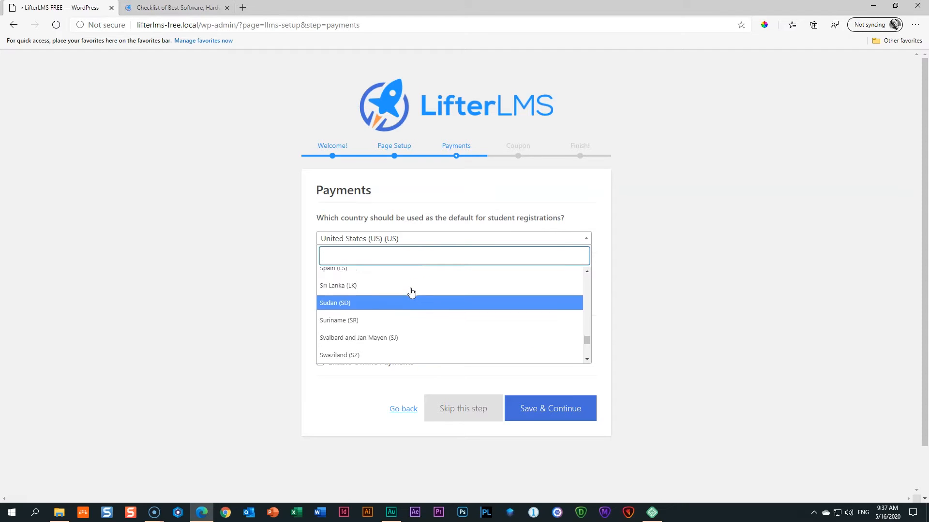
scroll(411, 291, up, 3)
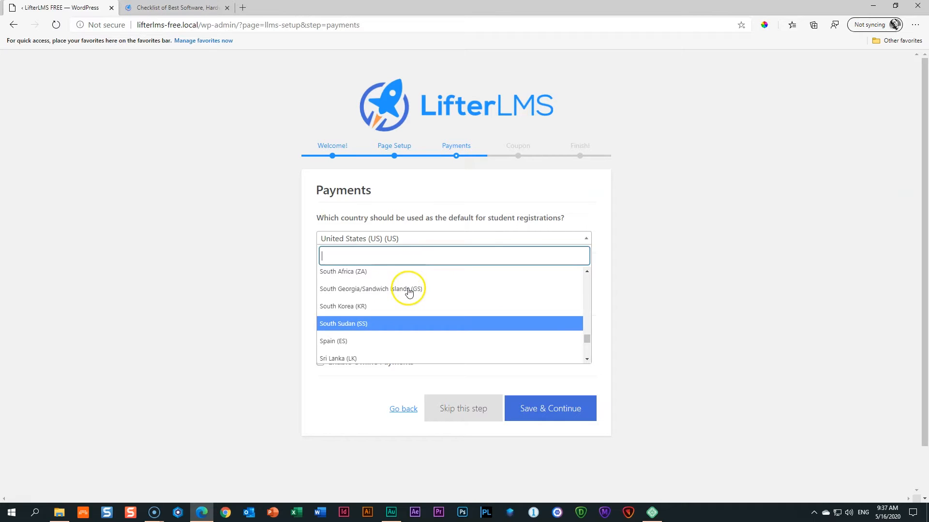
click(357, 285)
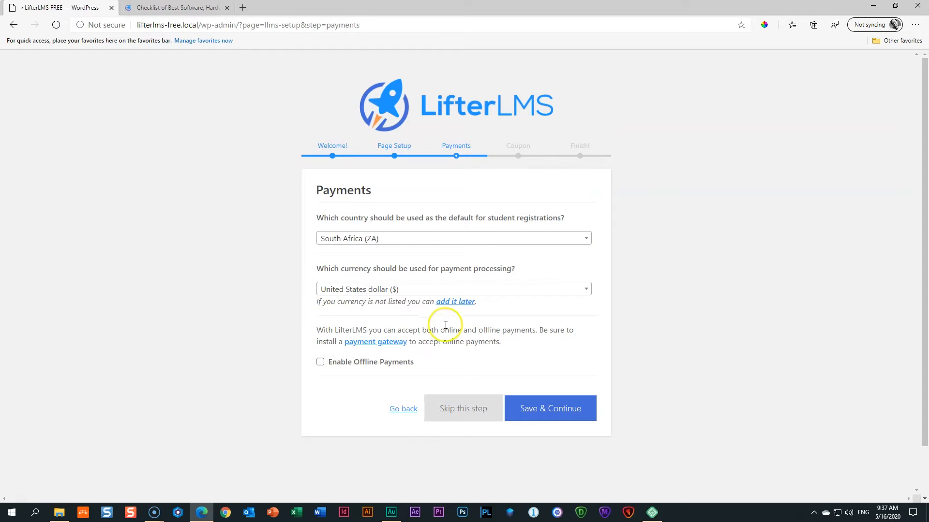
Set the currency to South African rand and enable offline payments.
click(341, 293)
scroll(415, 339, up, 3)
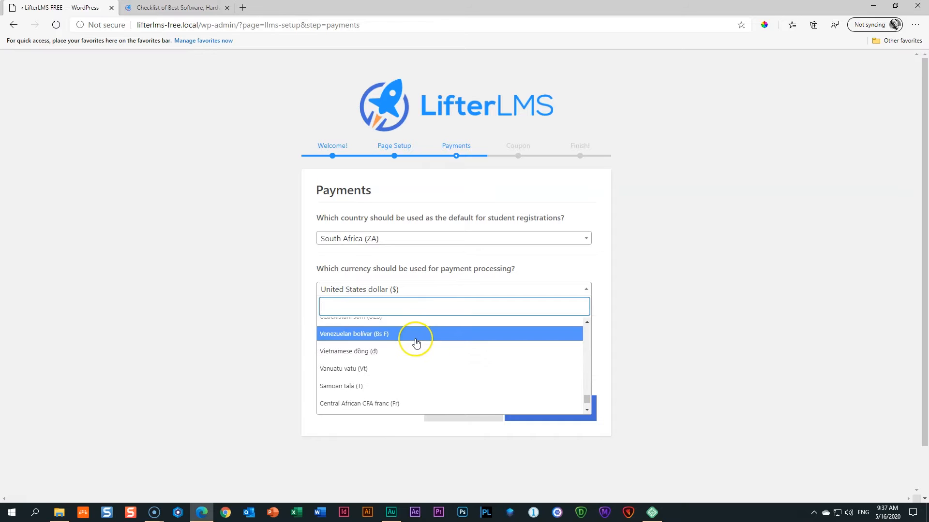
scroll(416, 343, up, 8)
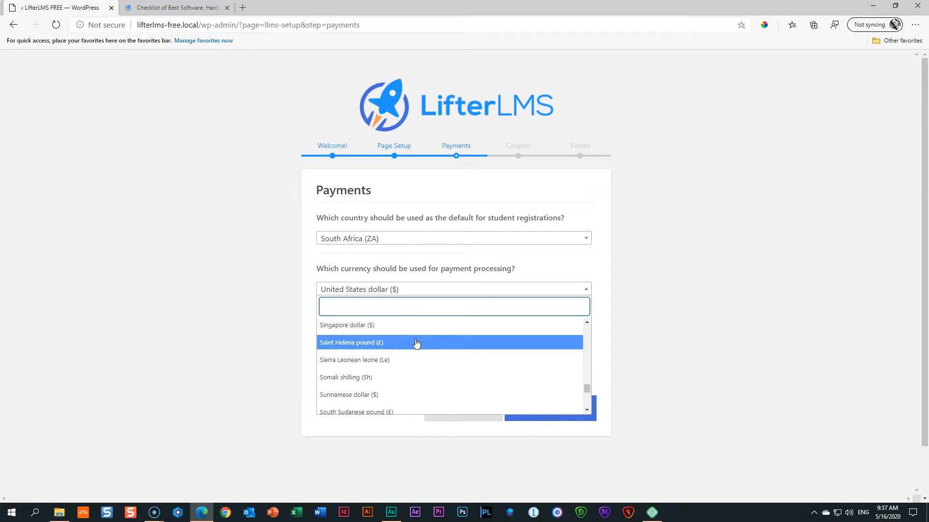
scroll(416, 344, up, 1)
scroll(417, 345, down, 1)
scroll(419, 345, down, 1)
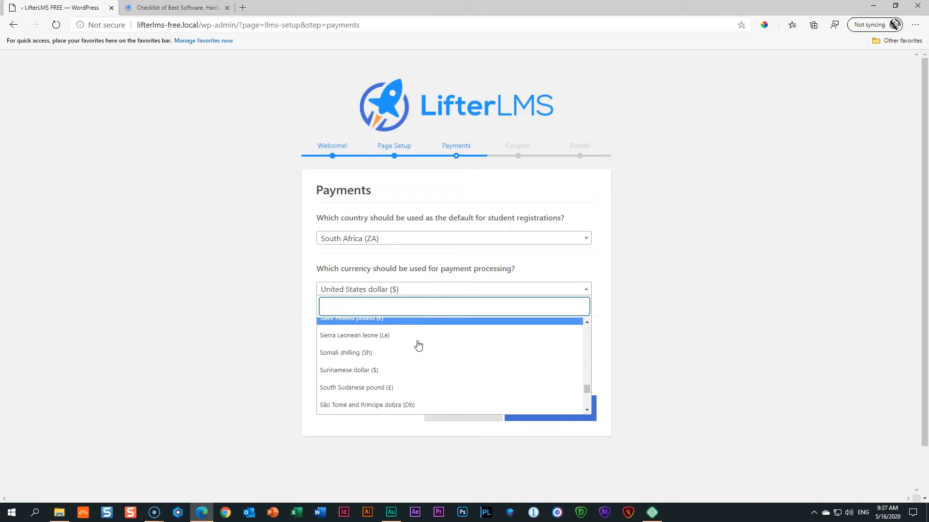
click(412, 305)
text(rand)
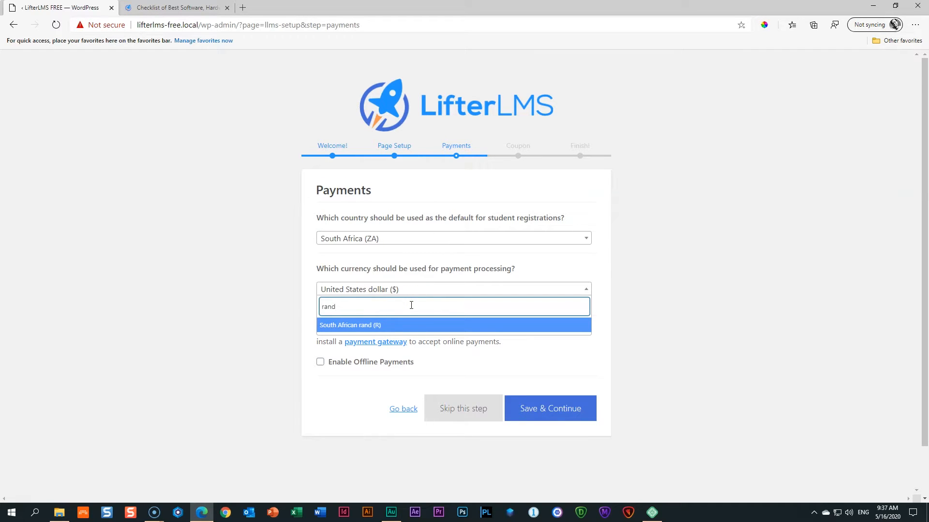
click(376, 326)
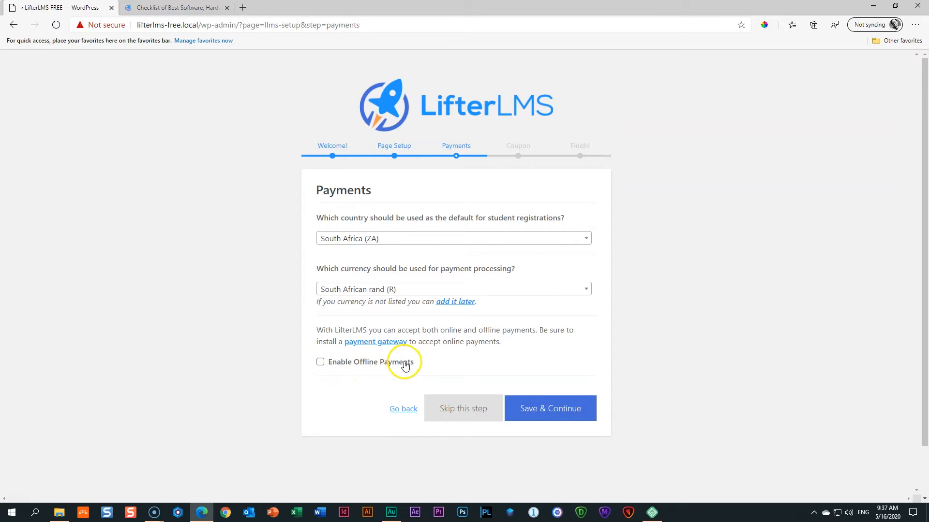
click(320, 363)
Save the South Africa/rand payment settings and continue to the Coupon step.
click(546, 416)
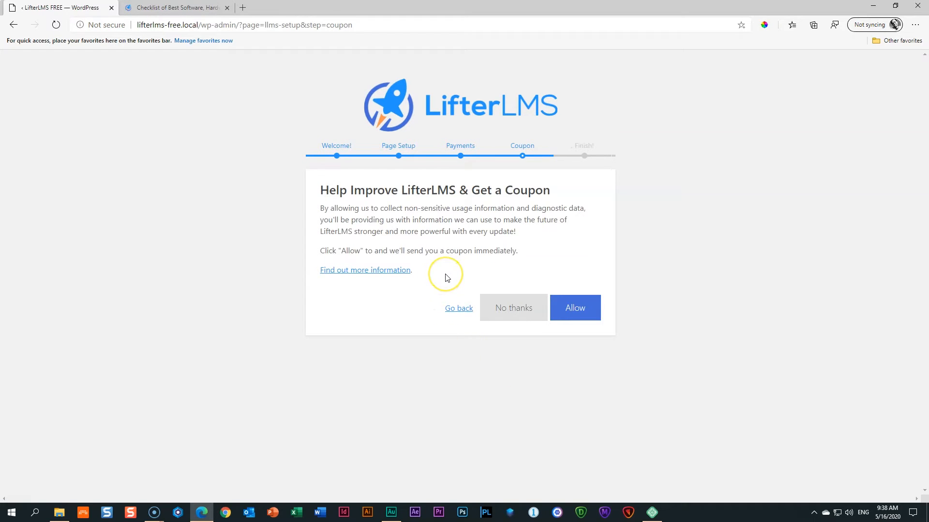
click(573, 317)
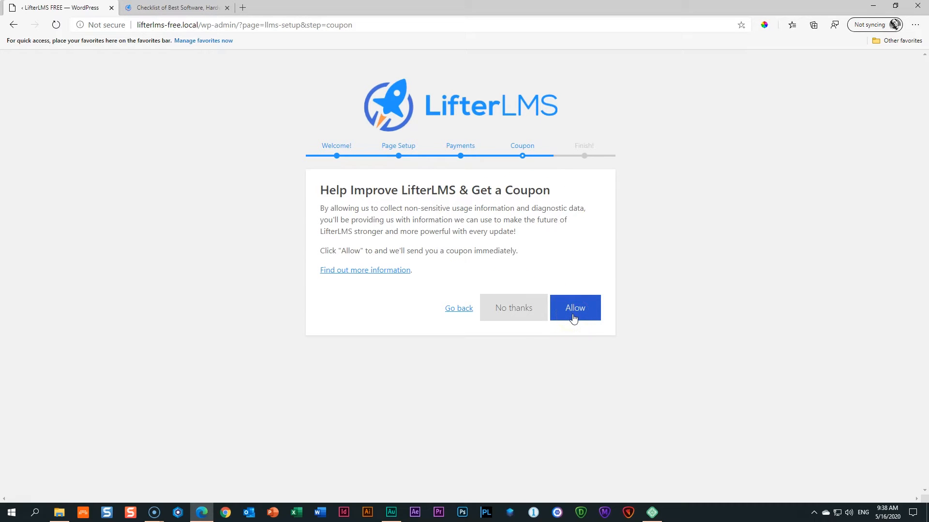
click(574, 317)
click(526, 314)
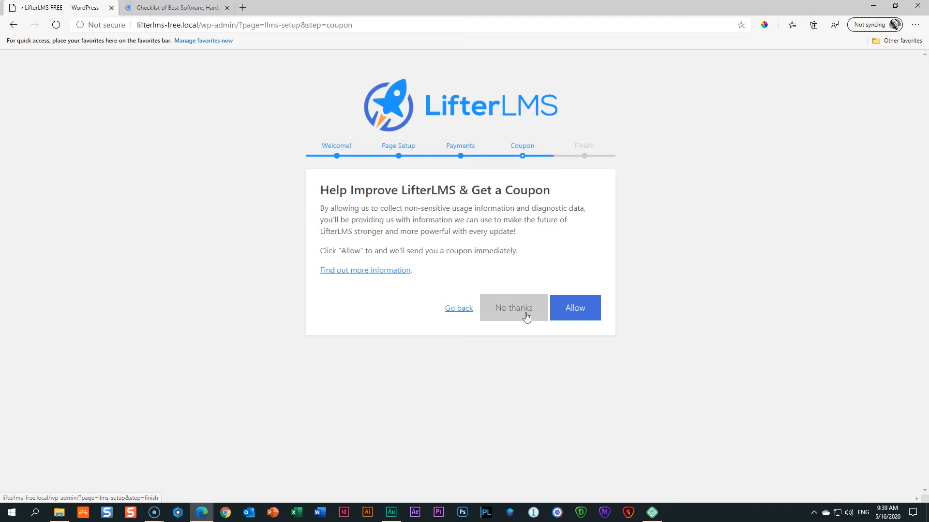
Decline the coupon-for-usage-data offer to reach the Setup Complete! step.
click(521, 317)
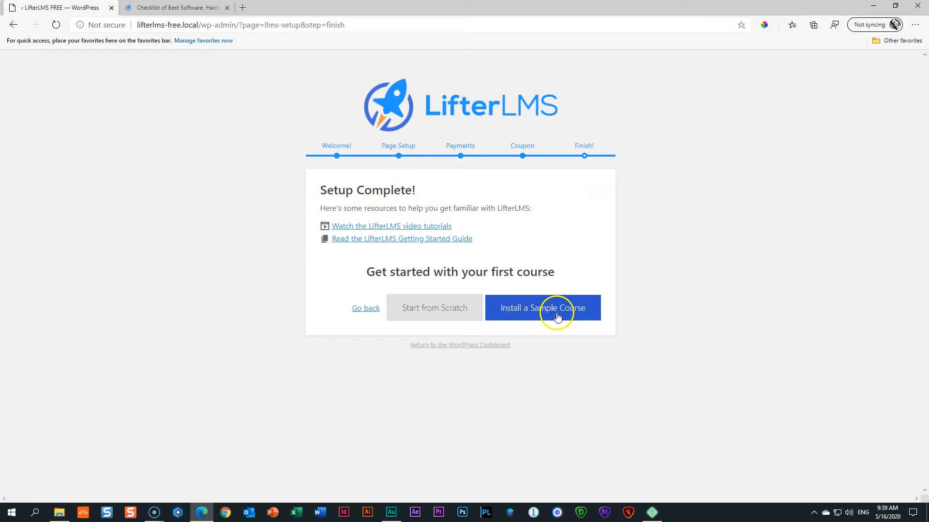
click(454, 314)
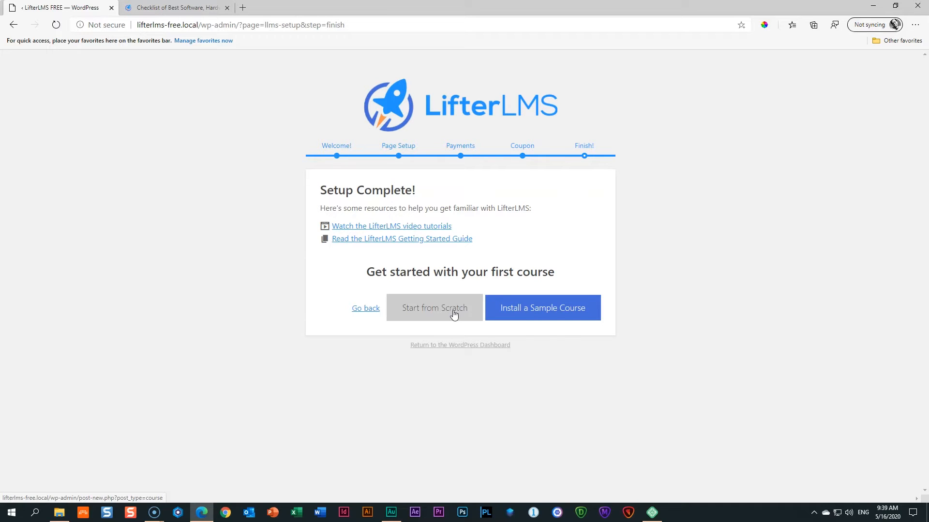
click(556, 319)
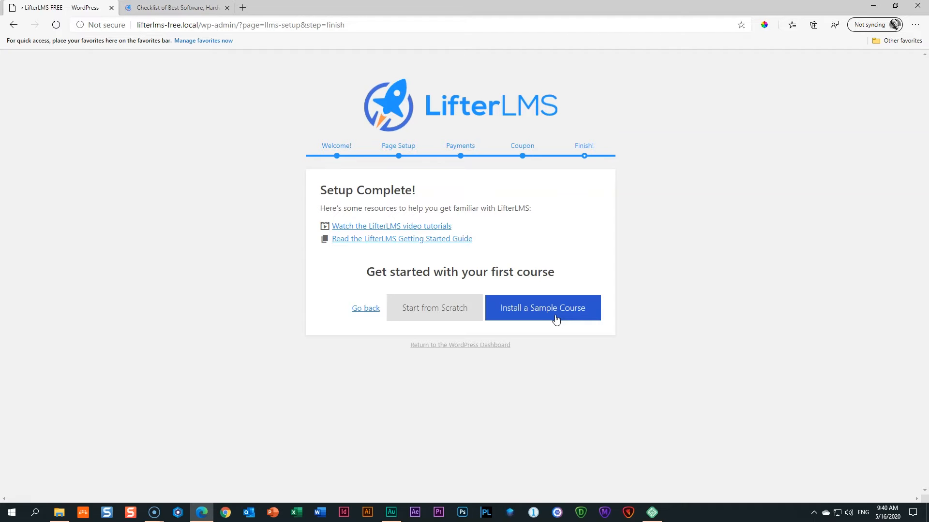
Start the first course from scratch, then exit the course editor to the Dashboard.
click(420, 315)
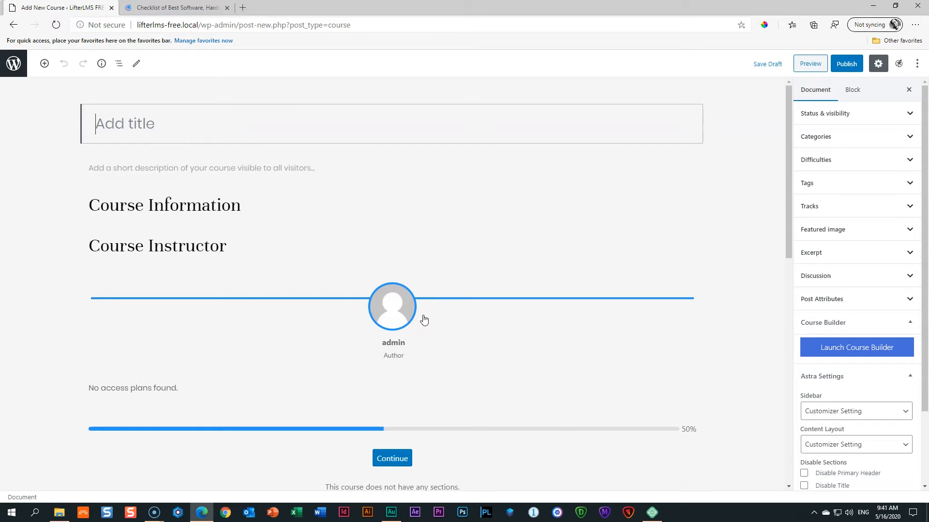
click(13, 68)
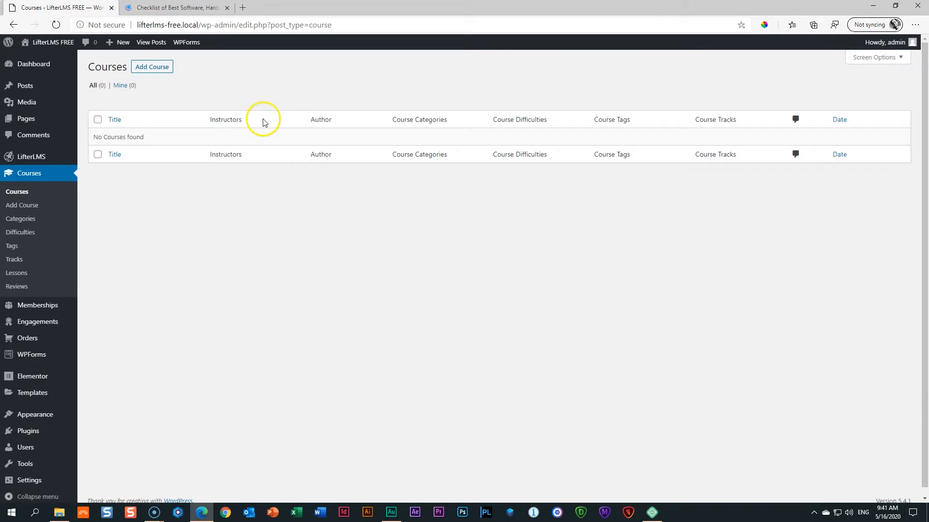
click(32, 66)
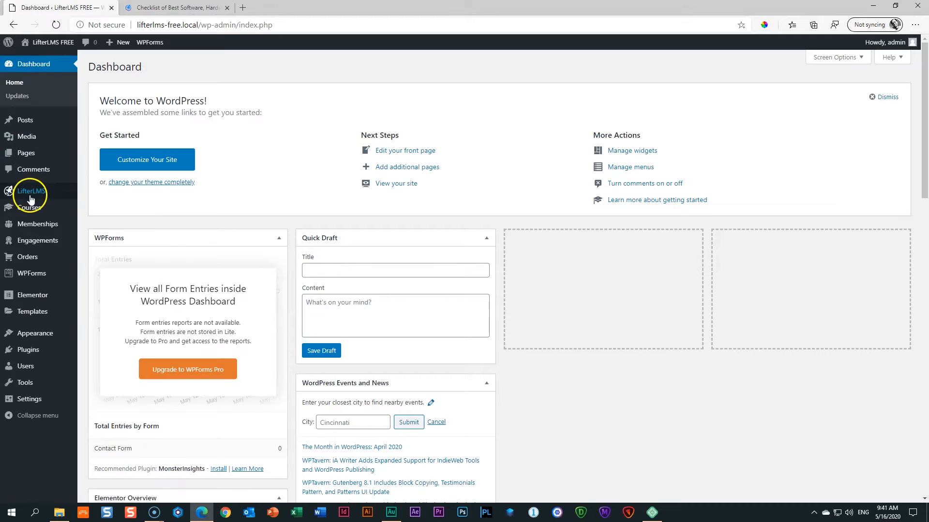
Open Courses from the admin sidebar, showing the empty 'no courses found' list.
mouse_move(28, 207)
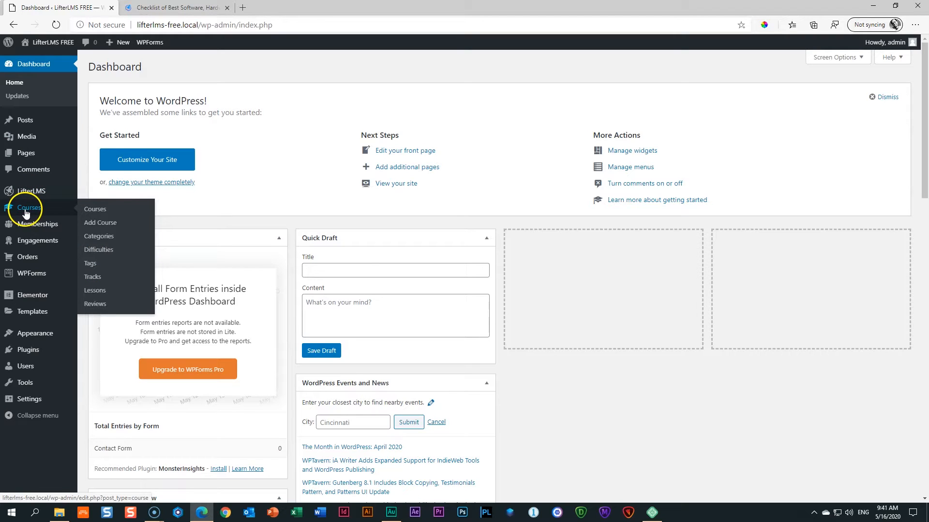
mouse_move(35, 250)
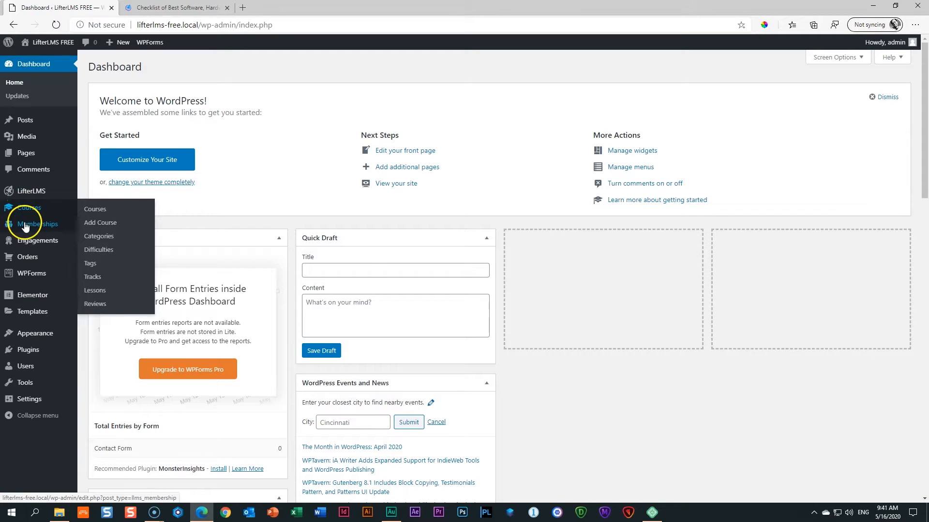
mouse_move(40, 229)
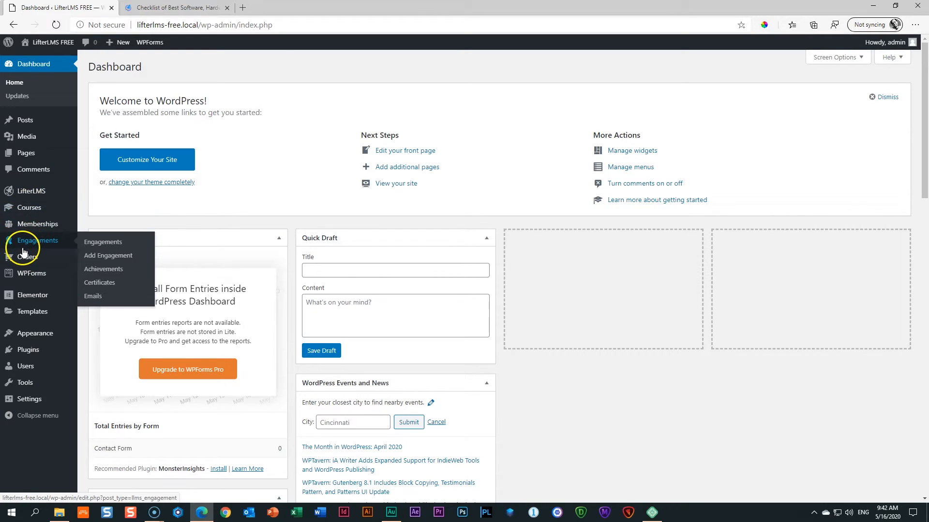
click(29, 212)
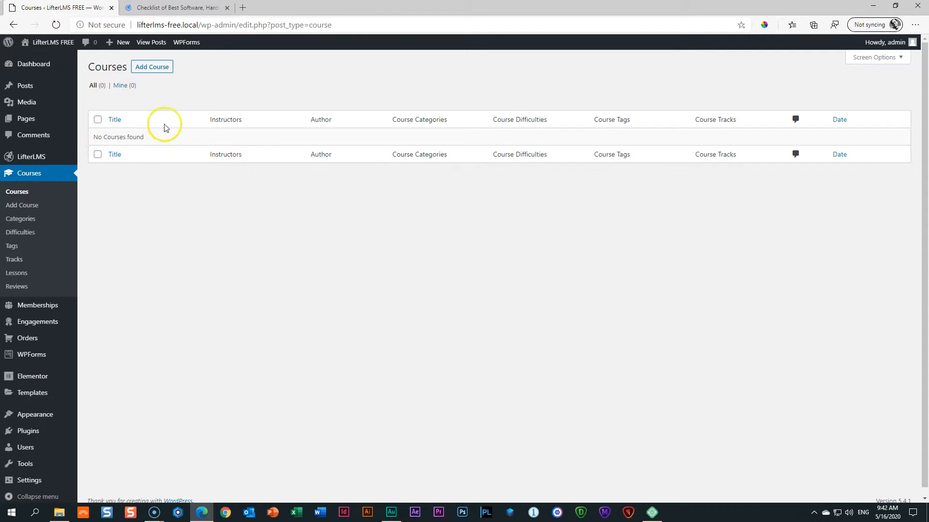
Add a course named 'Surviving the Beast', publish it, and open its site preview.
click(152, 67)
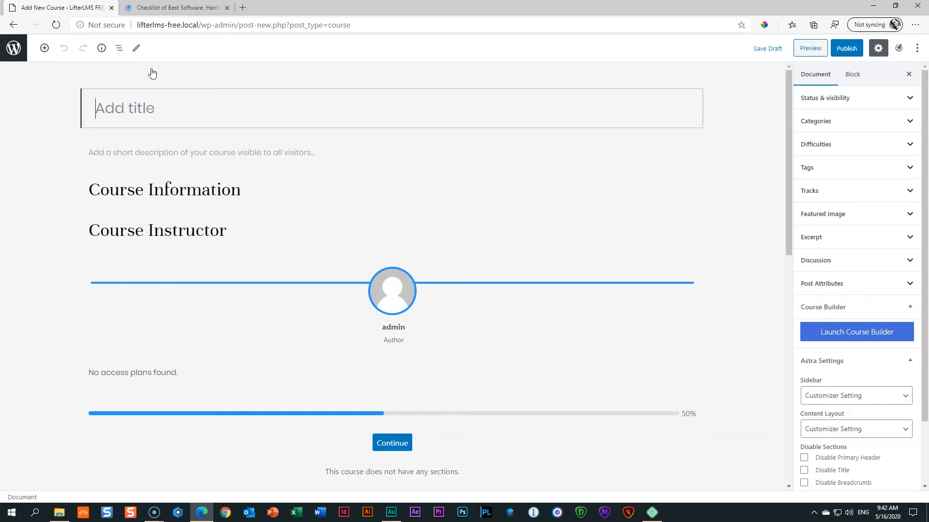
text(Su)
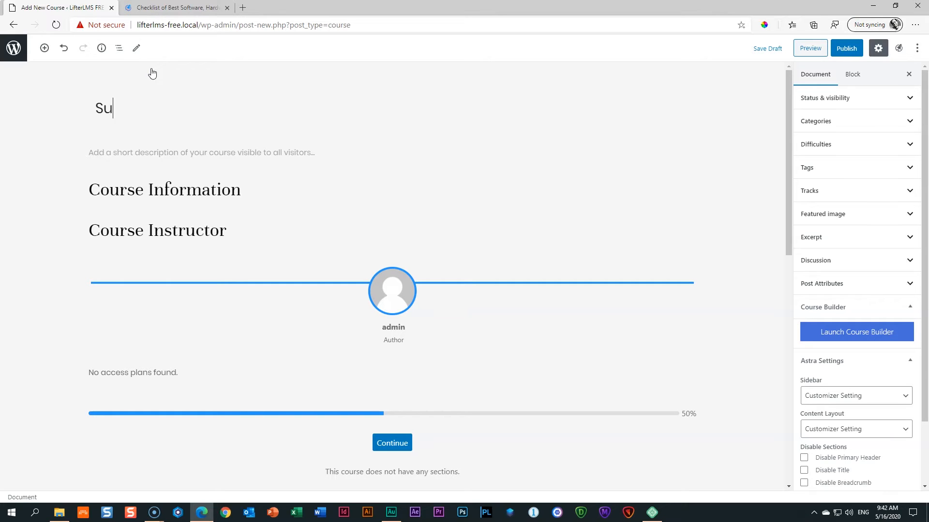
text(rviving the Beast)
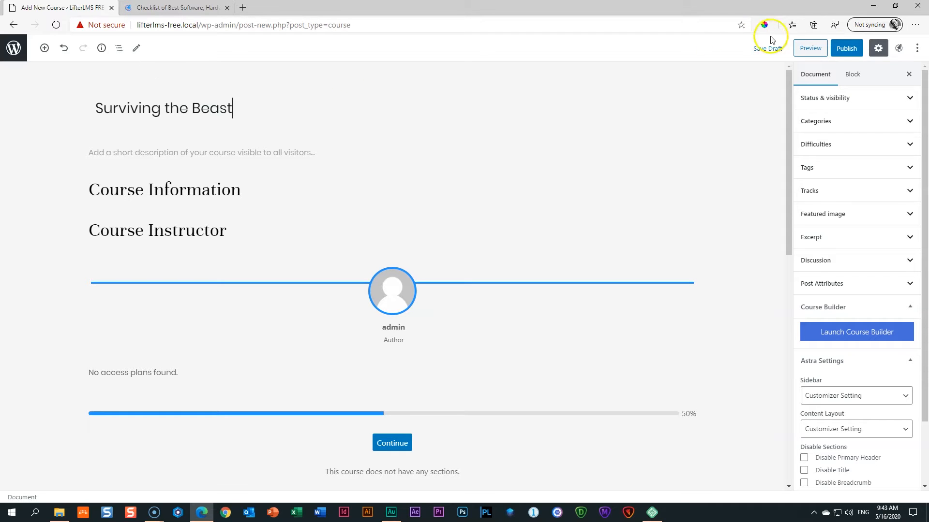
click(855, 53)
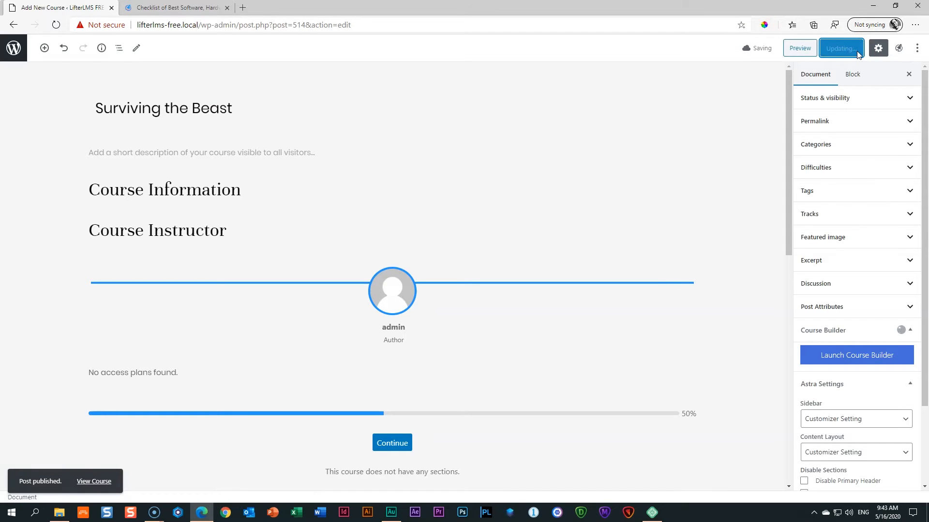
click(811, 54)
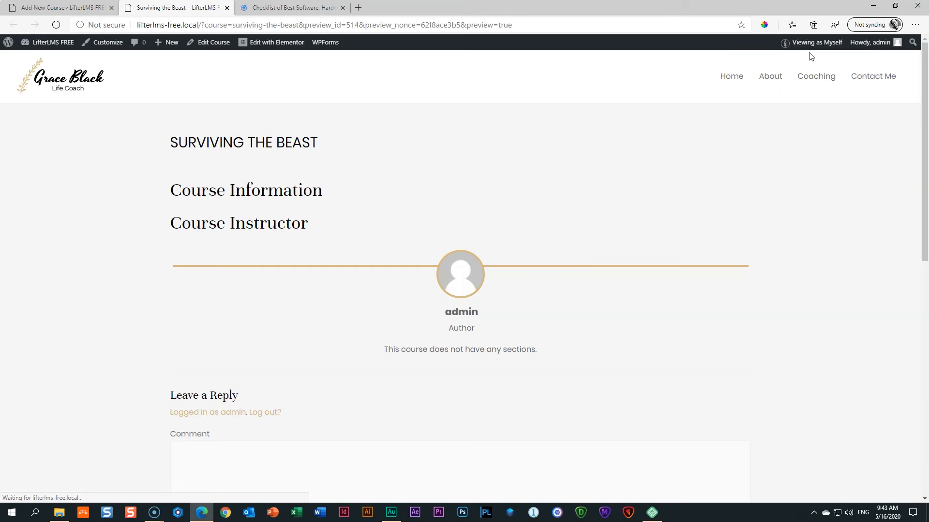
Close the LifterLMS resources tab, then compare the course editor with its site preview.
click(329, 8)
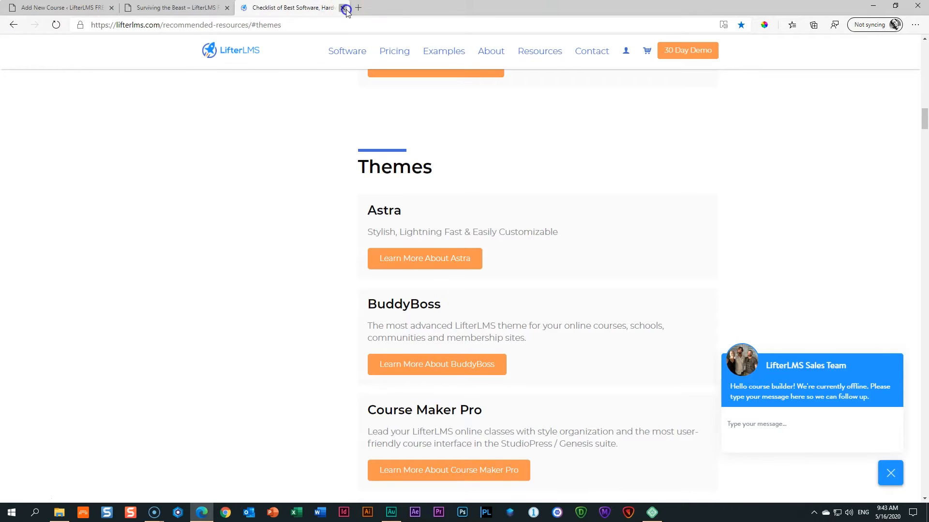
click(343, 8)
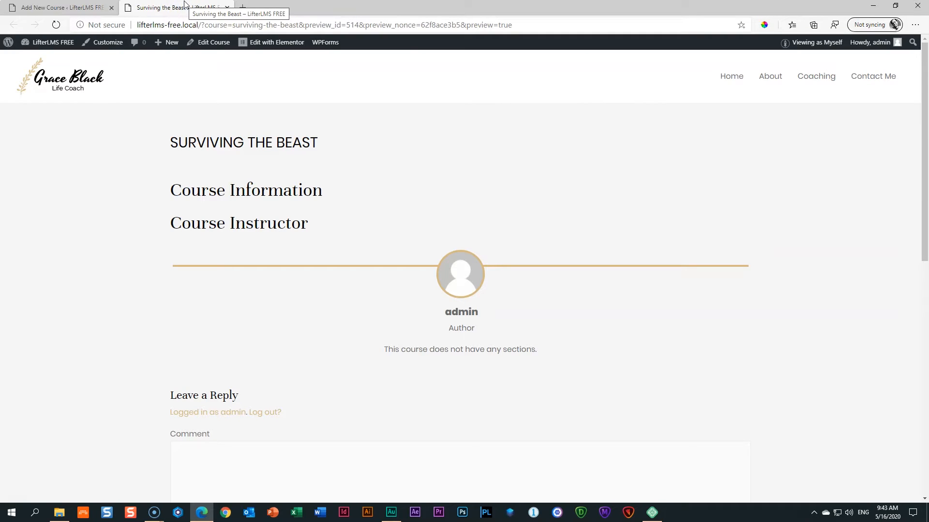
click(65, 8)
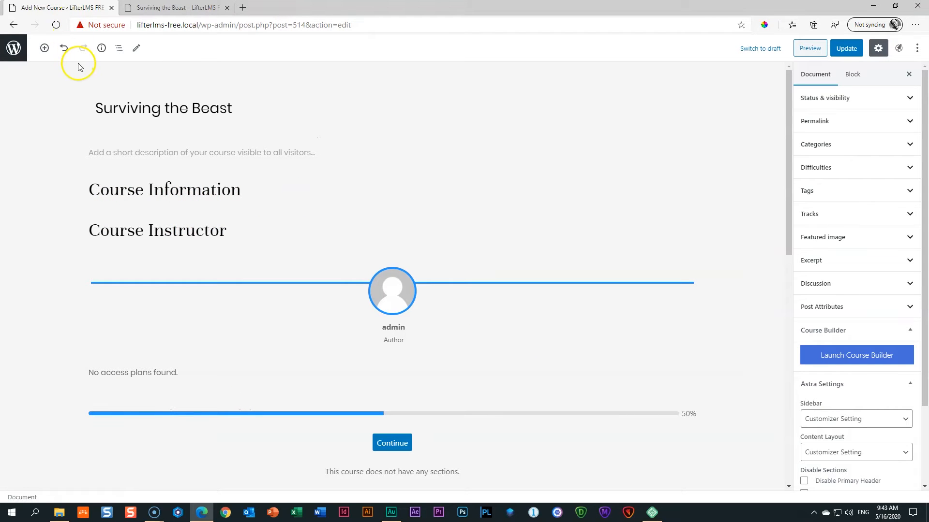
click(160, 8)
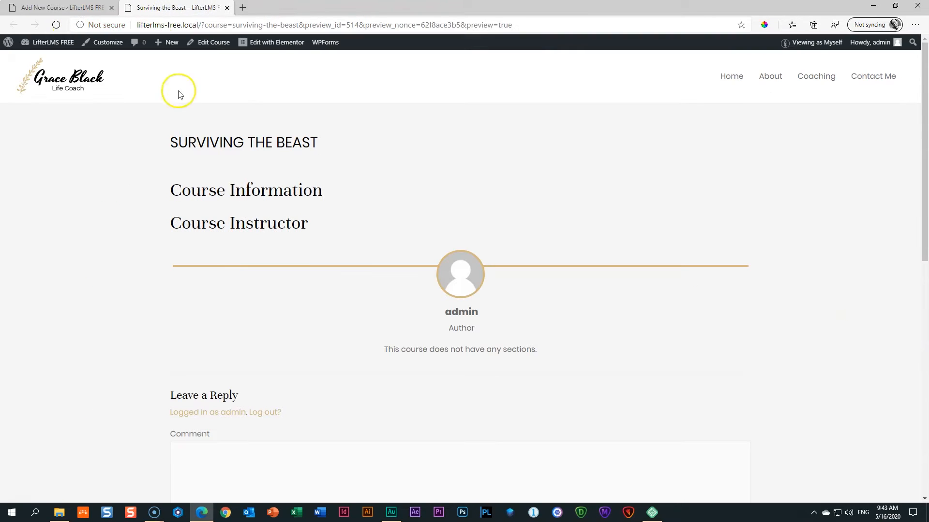
click(83, 5)
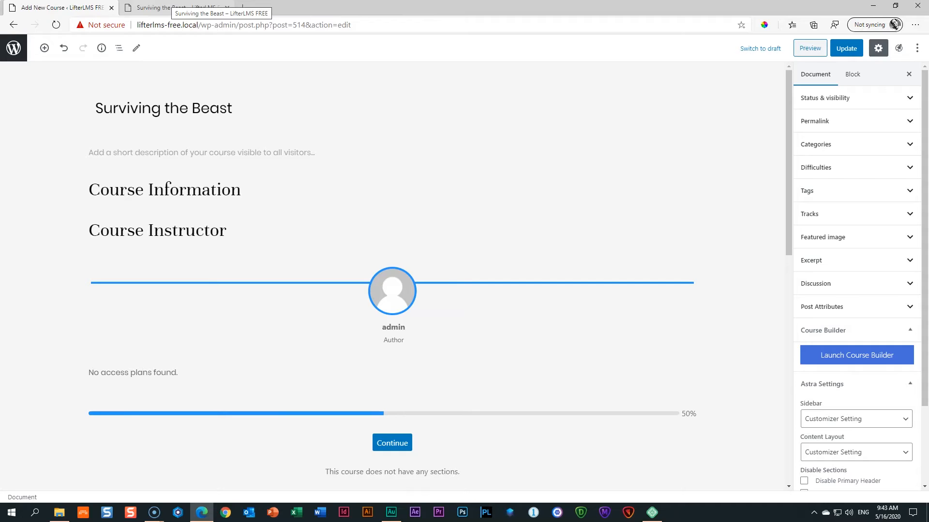
click(167, 8)
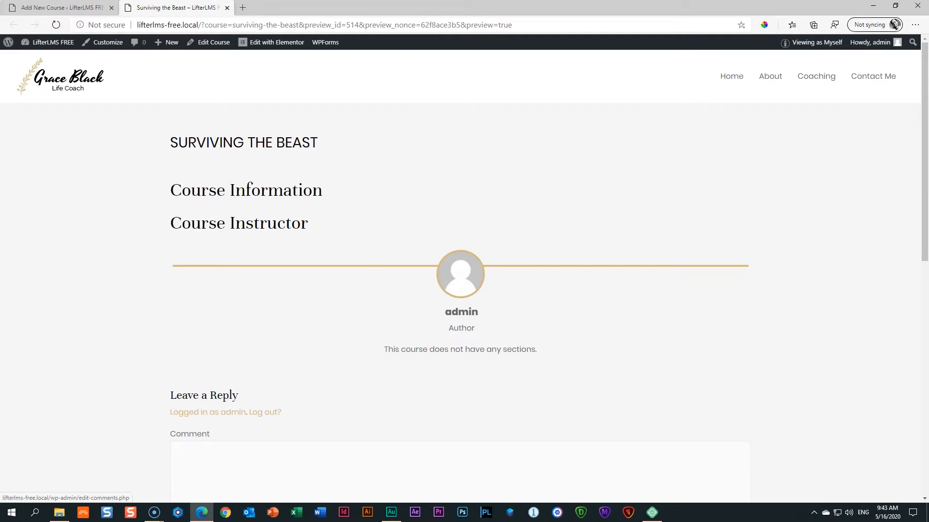
click(70, 7)
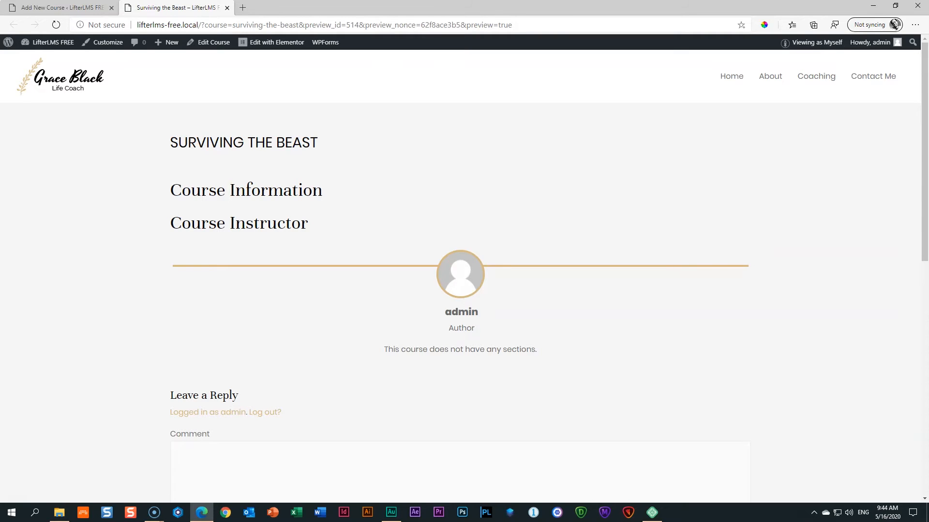
Return to the 'Add New Course' editor tab and look over the default course blocks.
click(63, 7)
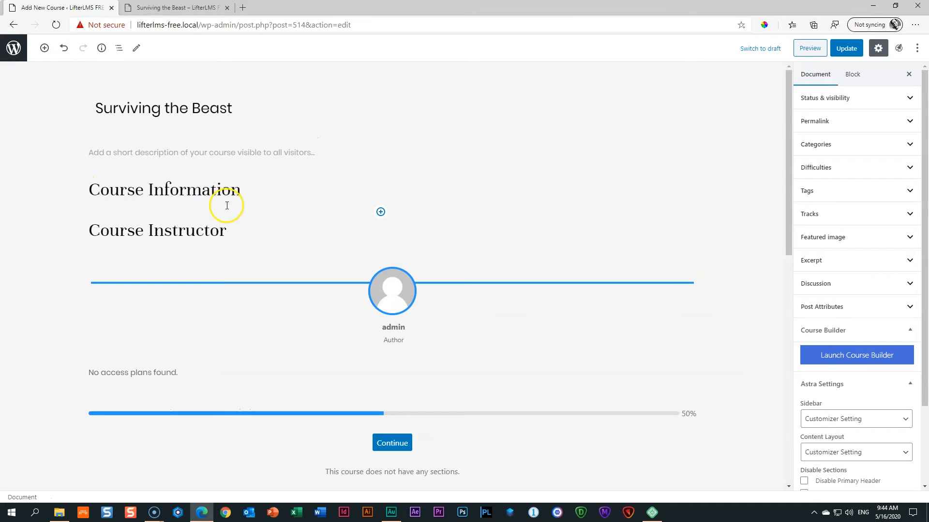
scroll(241, 251, down, 4)
scroll(328, 310, up, 4)
scroll(230, 205, down, 4)
scroll(231, 211, up, 4)
Remove the Course Information, Course Instructor and pricing table blocks.
click(180, 189)
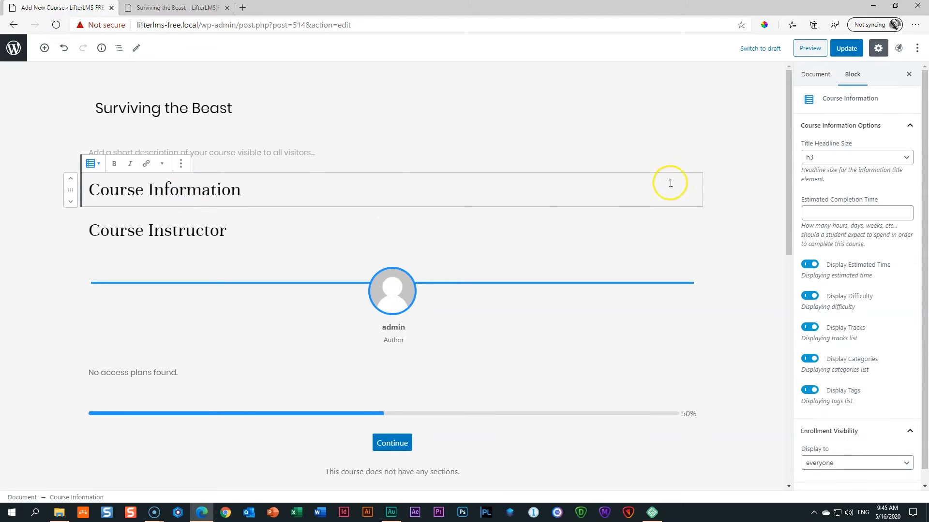
click(183, 167)
click(199, 299)
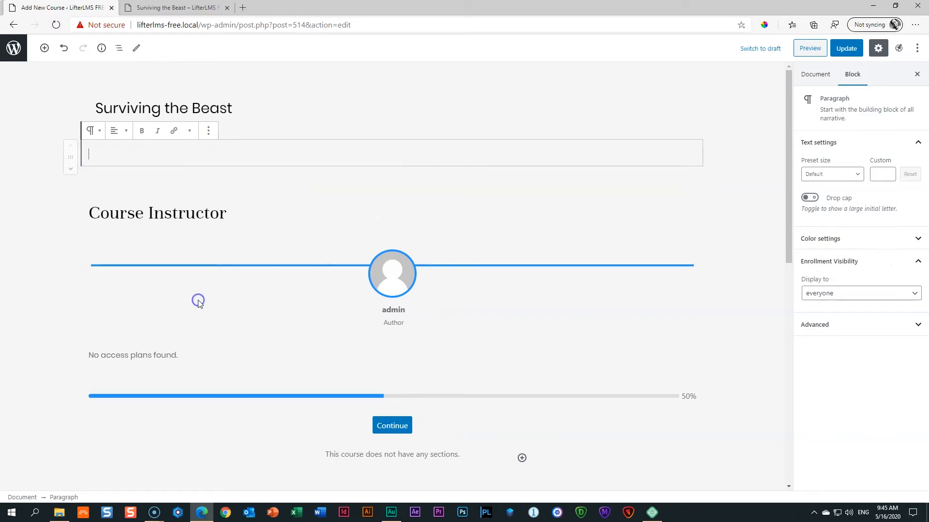
click(194, 212)
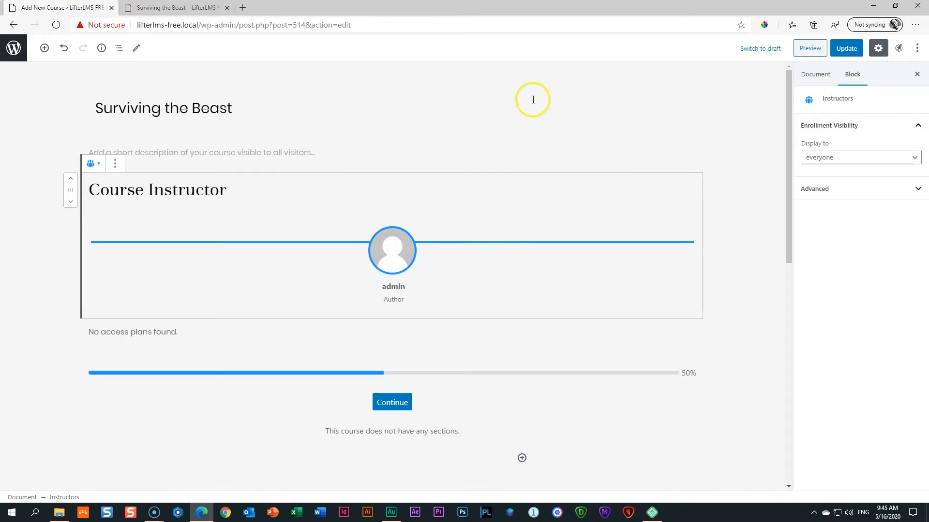
click(115, 164)
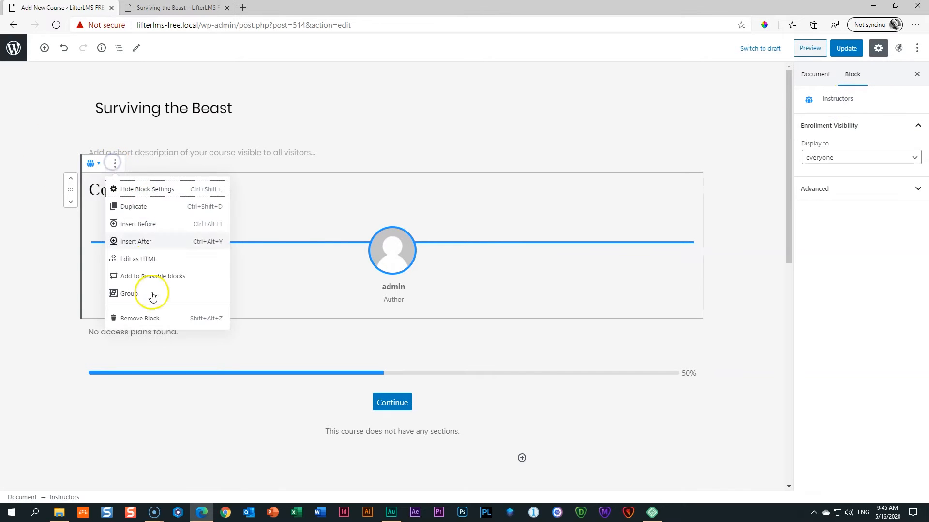
click(147, 318)
click(170, 179)
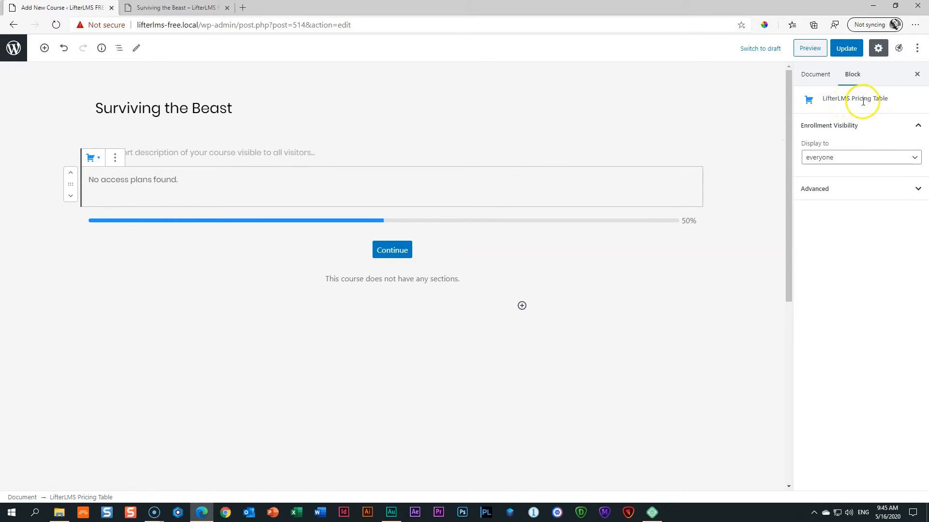
click(111, 162)
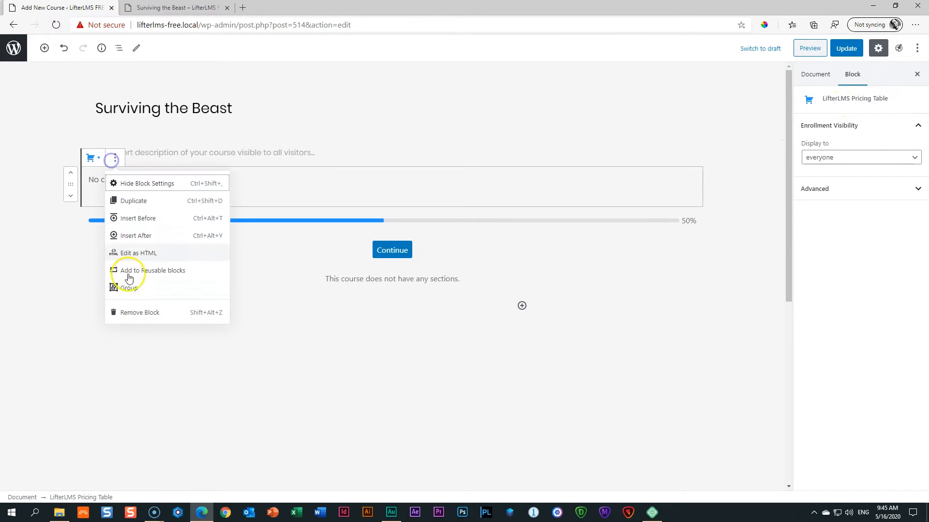
click(130, 318)
Remove the course progress bar, Continue button and Course Syllabus blocks.
click(353, 185)
click(114, 158)
click(139, 315)
click(400, 182)
click(112, 162)
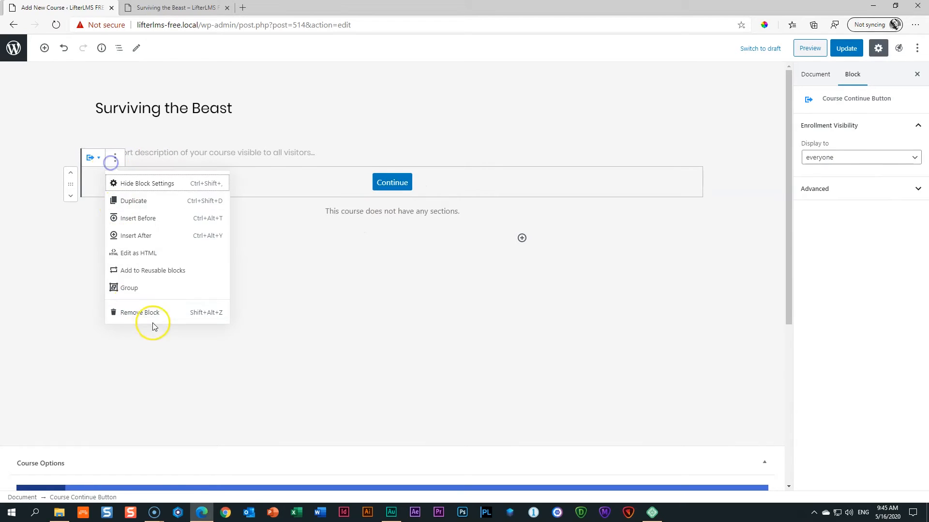
click(141, 313)
click(364, 179)
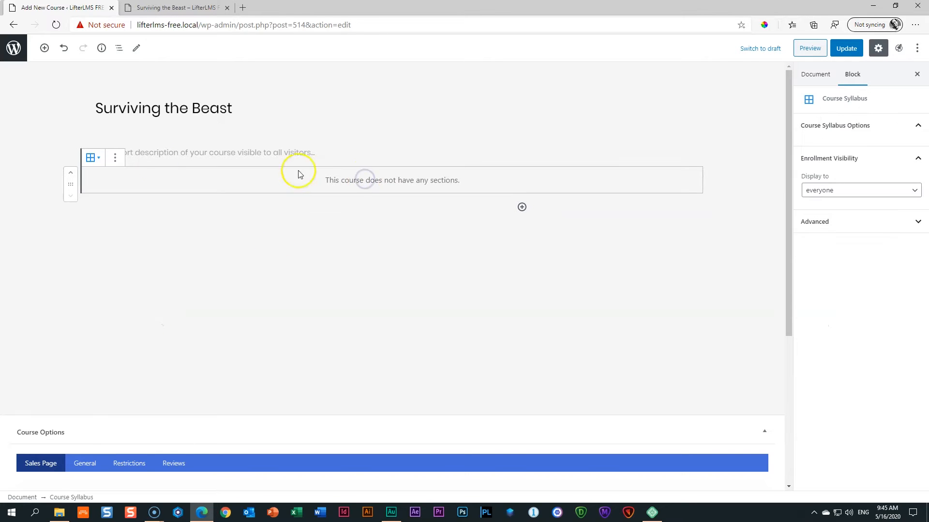
click(113, 158)
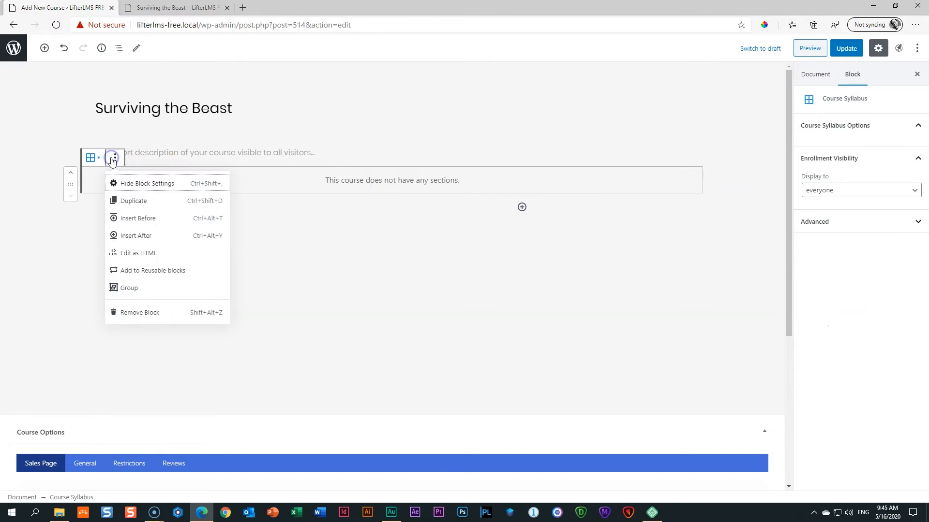
click(140, 313)
Delete the leftover empty paragraph block and update the course.
click(208, 132)
click(216, 286)
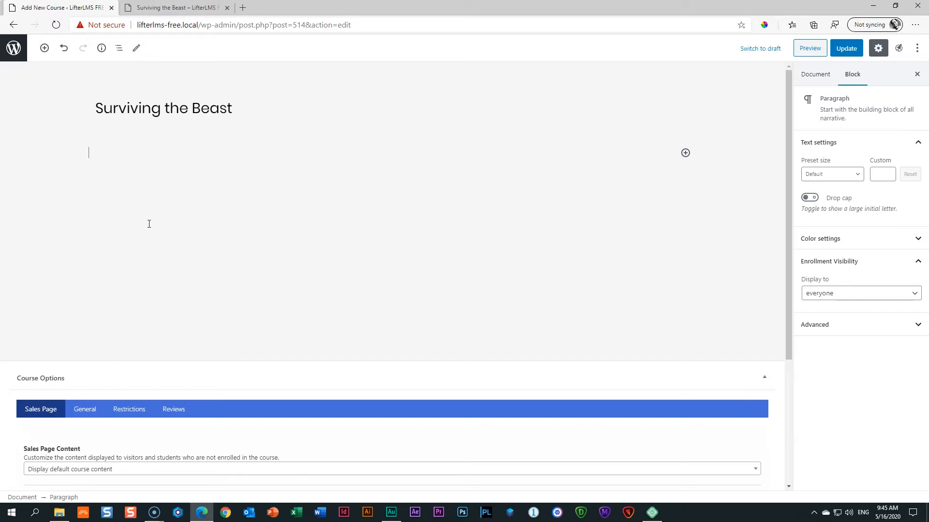
click(844, 50)
Preview the stripped-down course page, compare it with the editor, and return to editing.
click(799, 49)
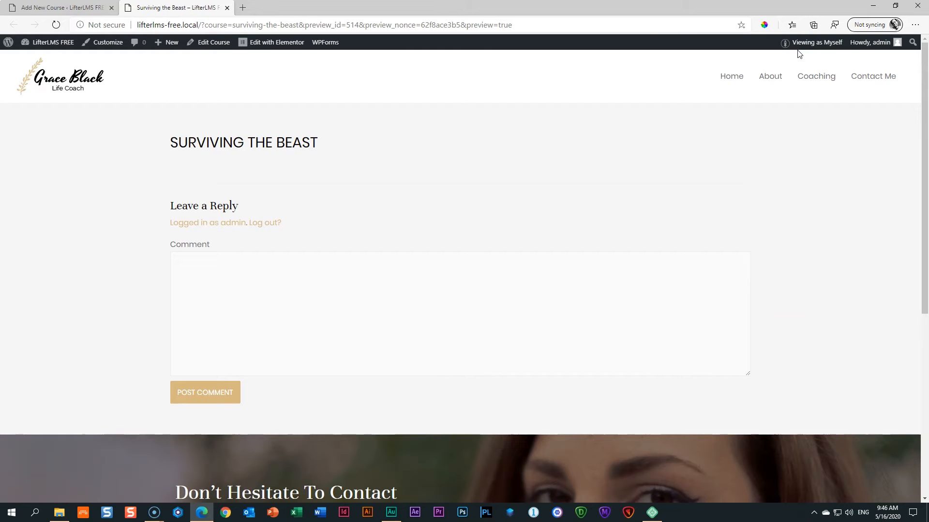
drag(170, 142, 386, 155)
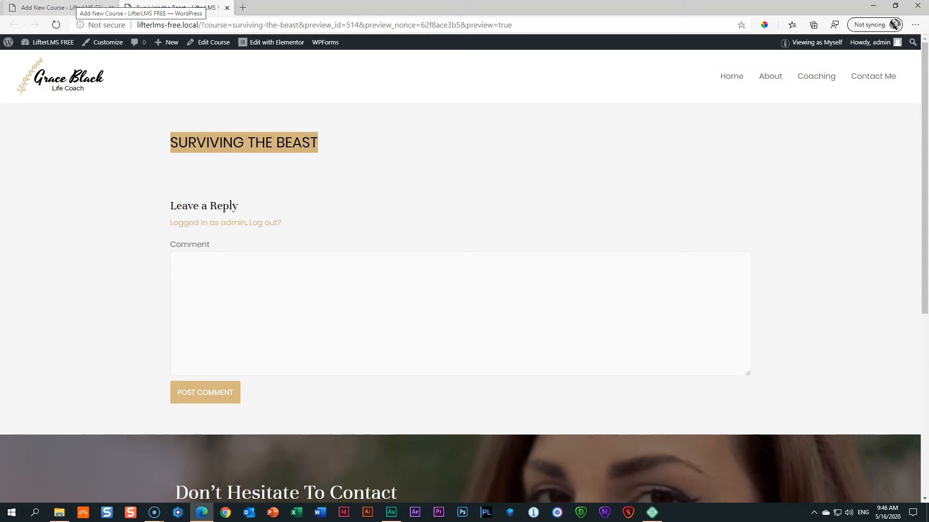
click(77, 7)
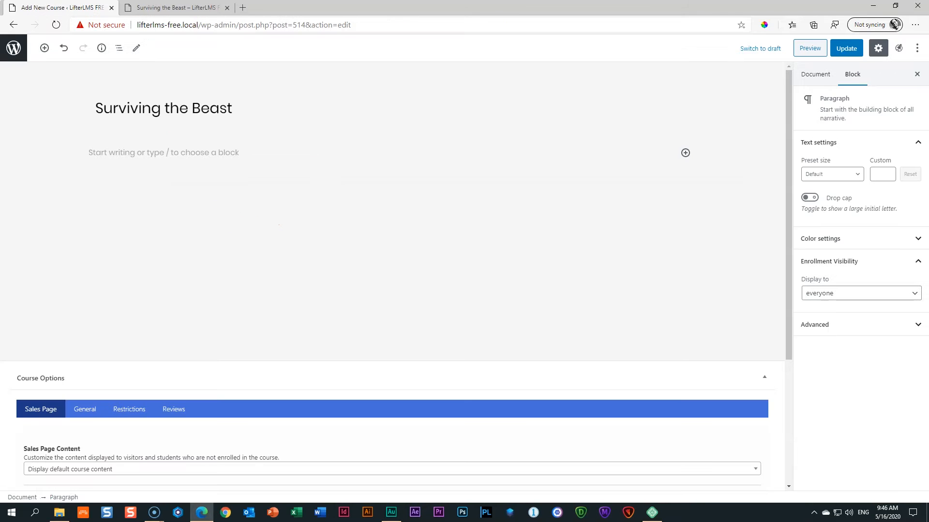
click(167, 7)
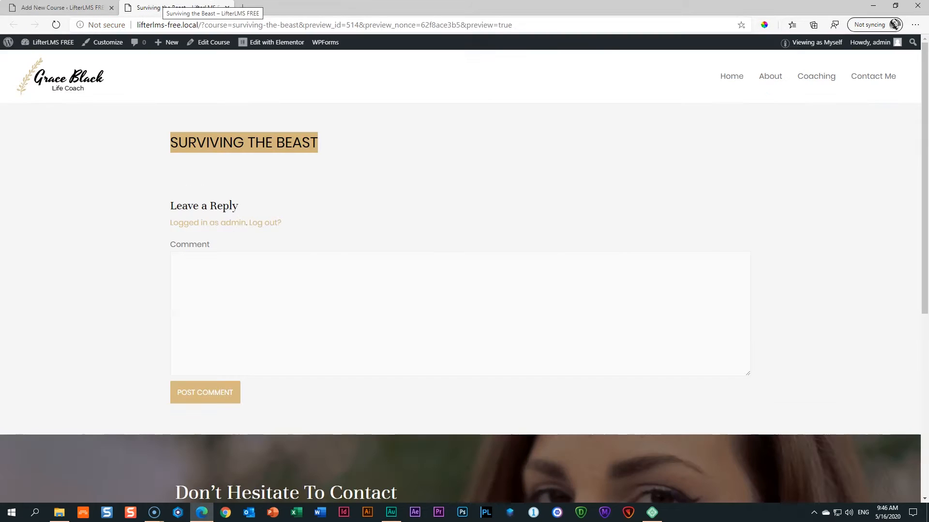
click(78, 7)
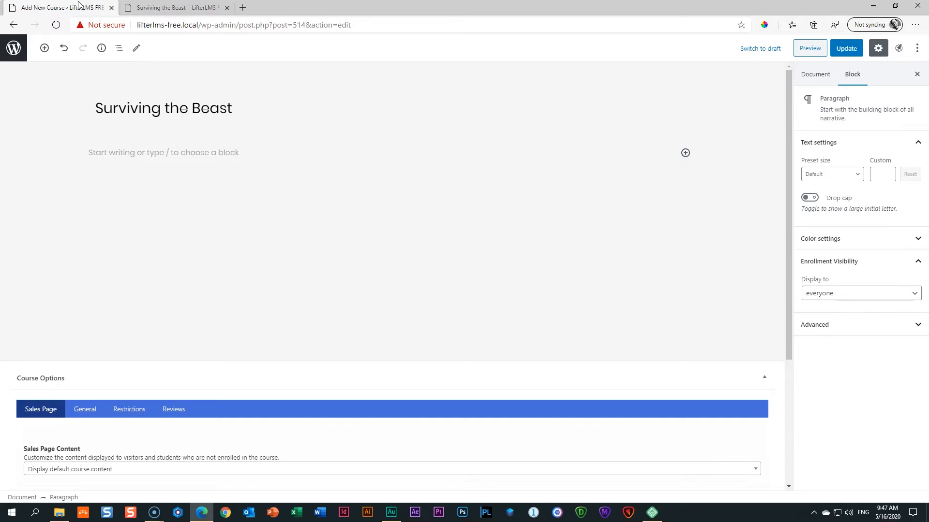
Show the Document settings in the sidebar and bring the Course Builder panel into view.
click(818, 77)
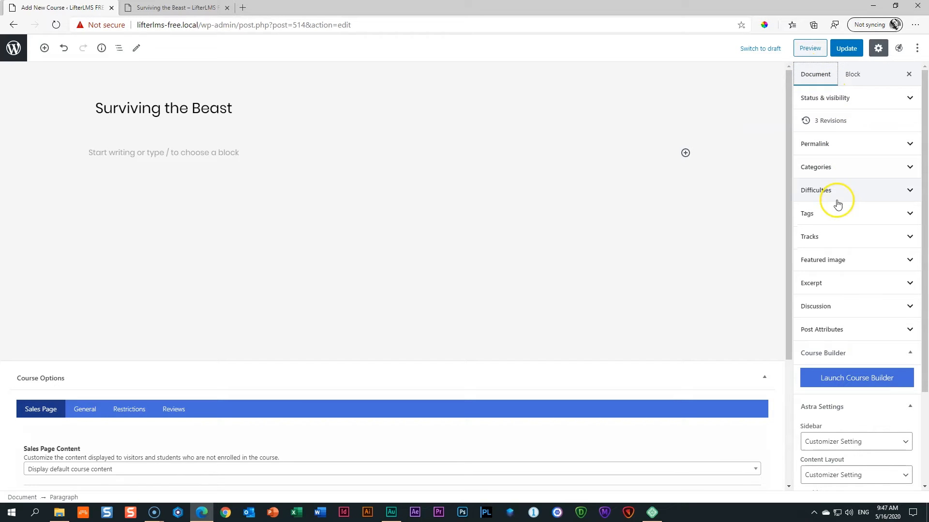
scroll(916, 271, down, 2)
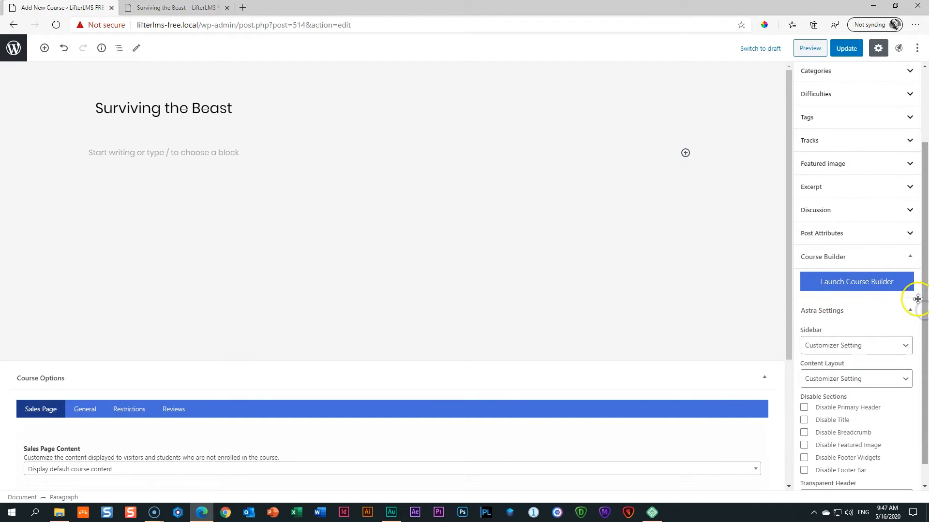
click(910, 257)
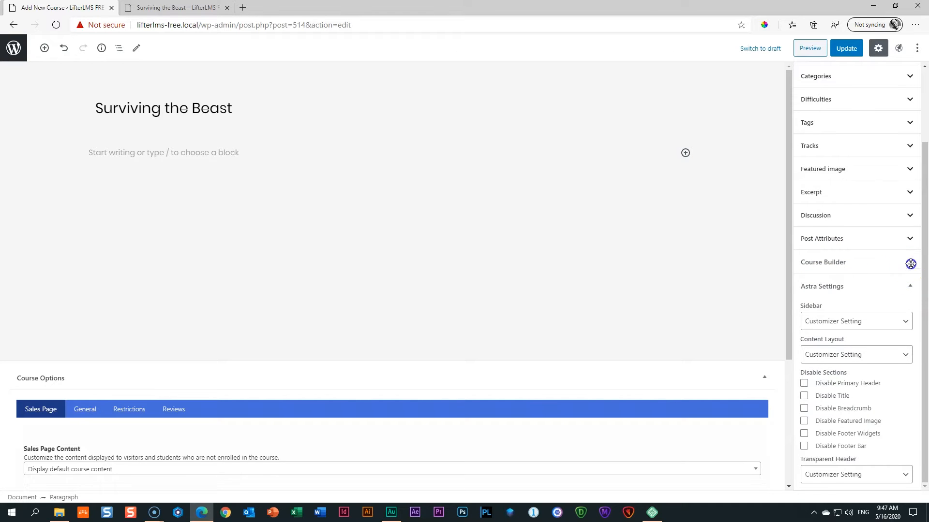
click(909, 262)
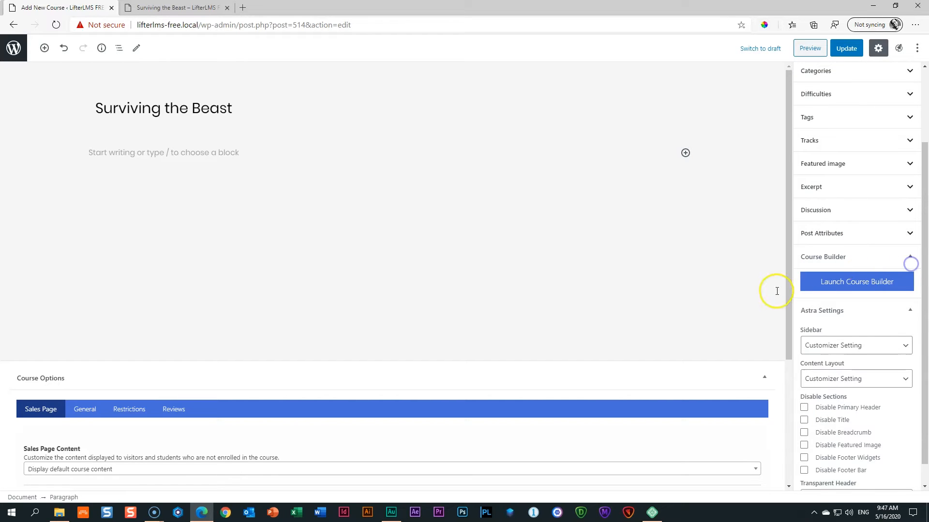
Launch the Course Builder and add sections until the outline has four New Sections.
click(857, 290)
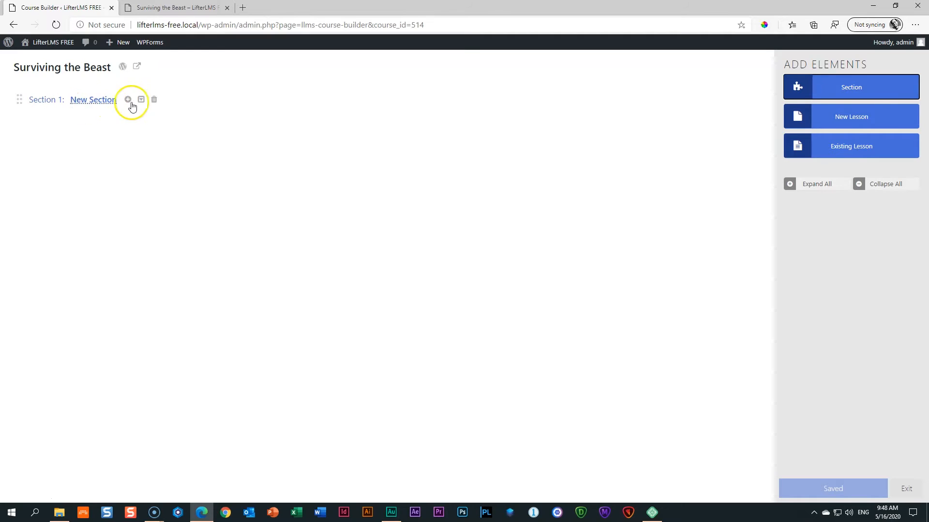
click(846, 93)
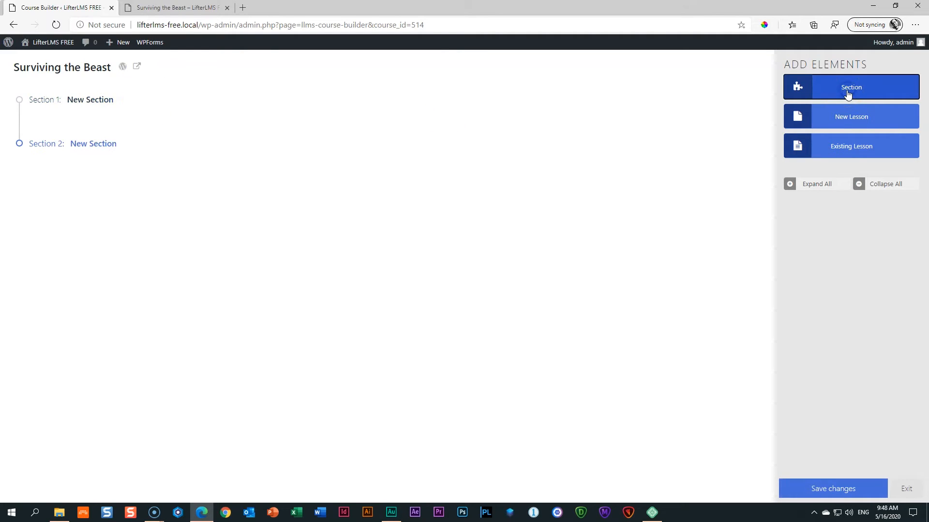
click(848, 94)
click(847, 94)
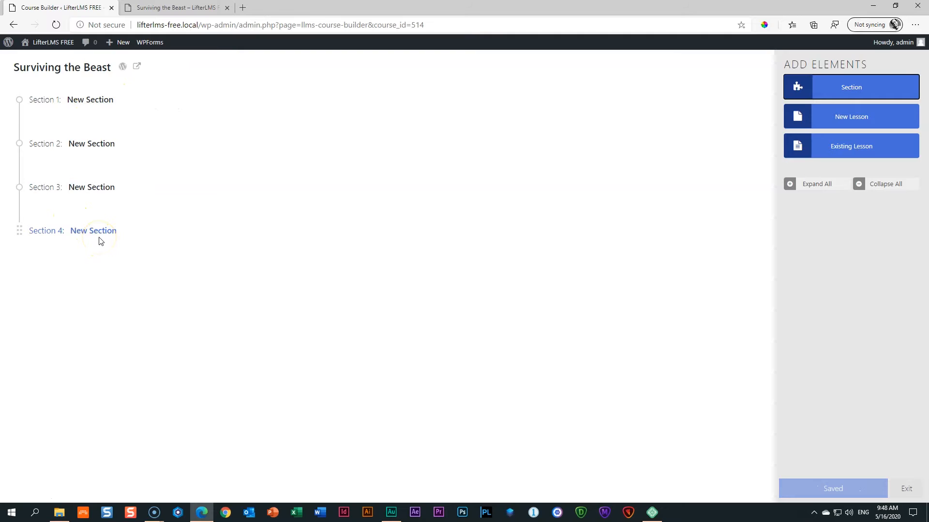
Rename the first two sections 'Chapter 1: Introduction' and 'Chapter 2: The Unprecedented Times'.
click(78, 100)
triple_click(77, 100)
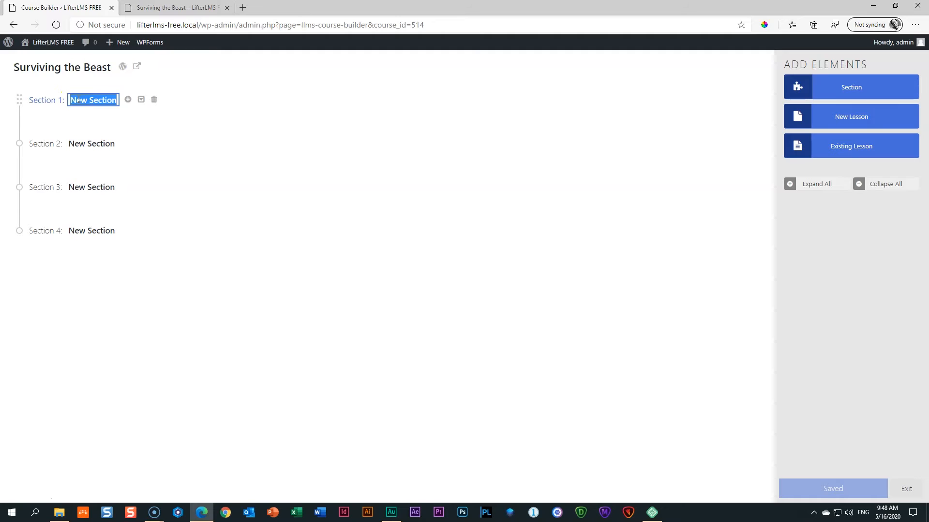
text(I)
text(hapter 1: )
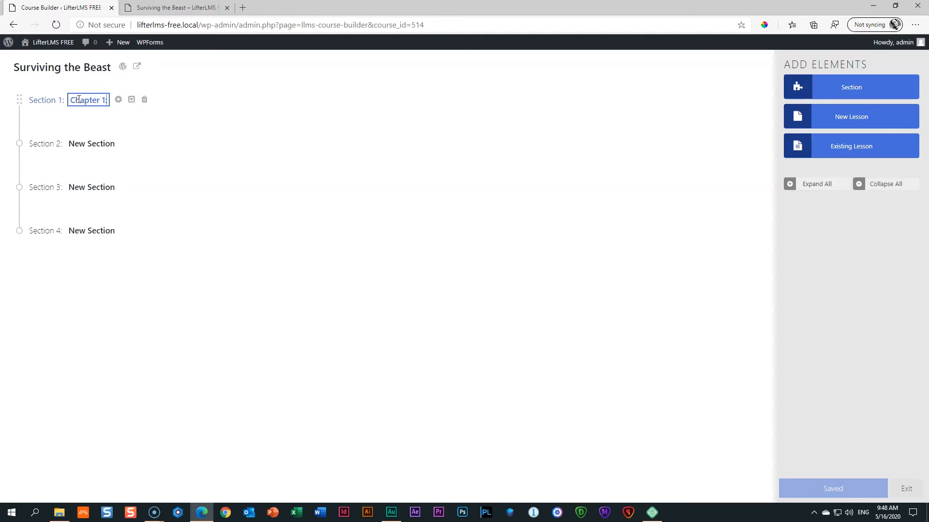
text(Introduction)
click(90, 143)
text(Chapter 2: )
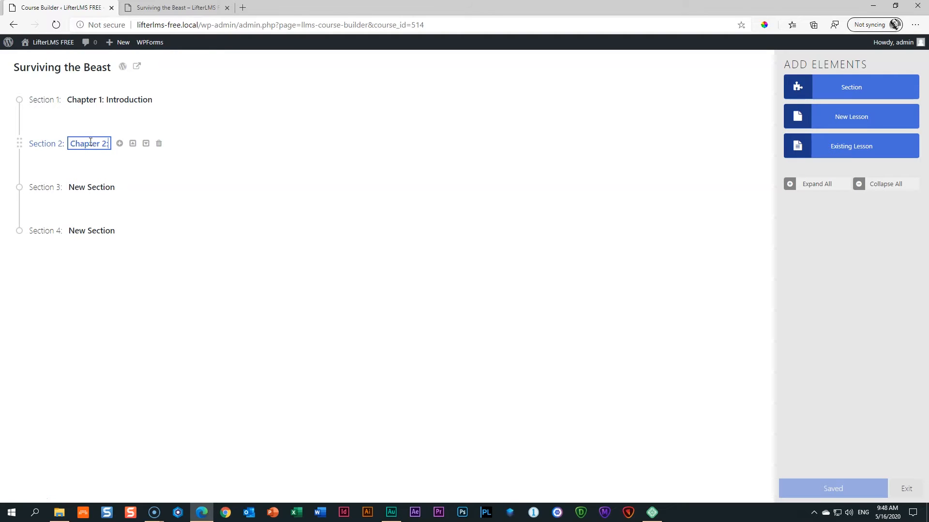
text(The U)
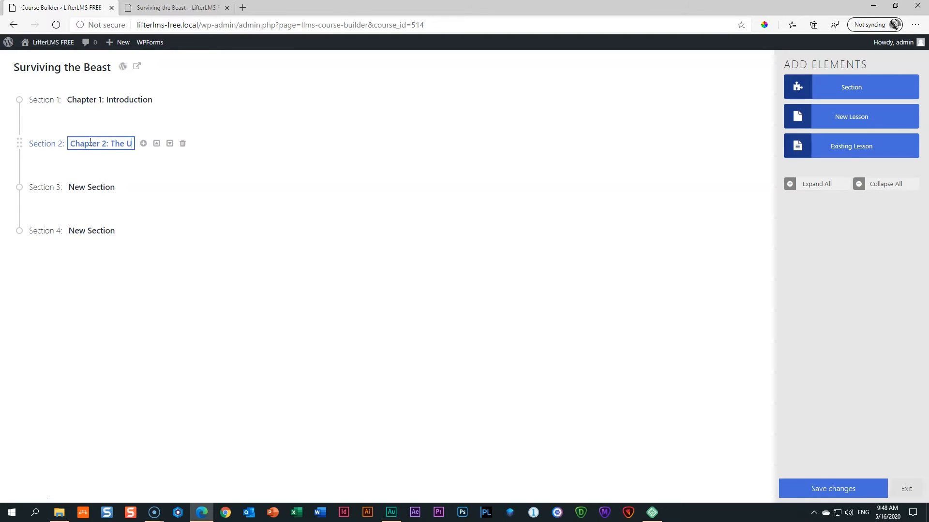
text(nprecd)
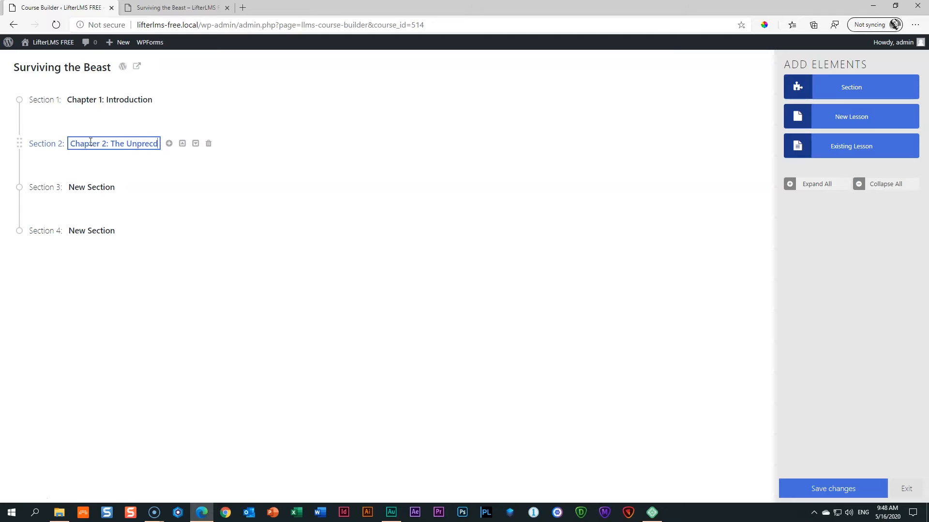
key(BackSpace)
text(end)
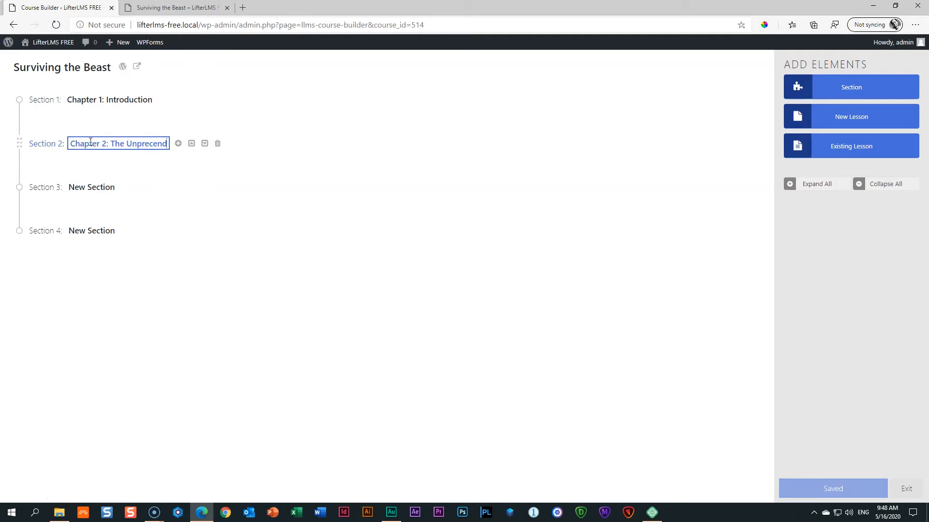
key(BackSpace)
key(BackSpace)
text(dented Times)
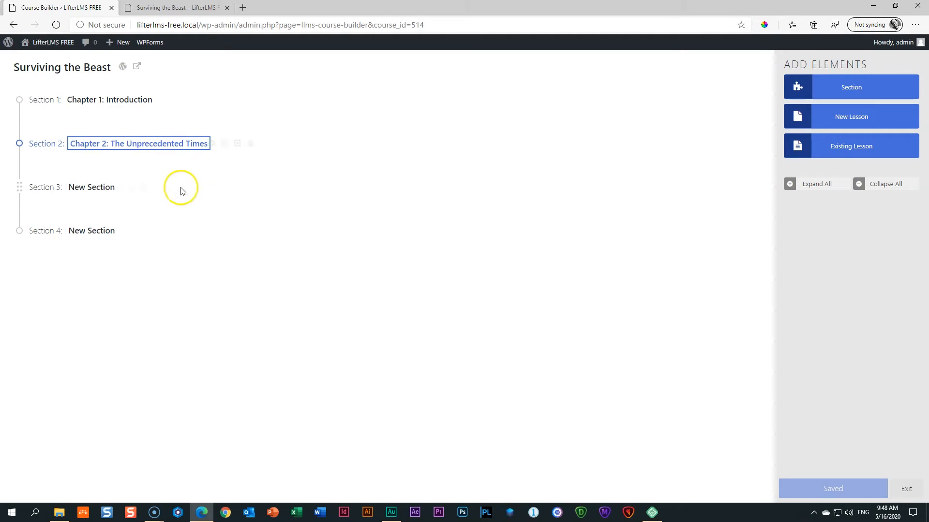
click(85, 192)
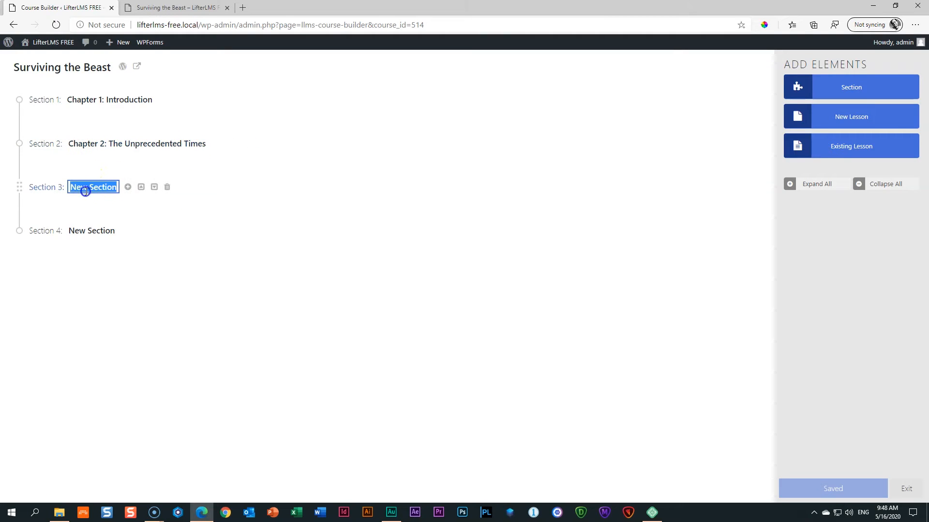
Rename the last two sections 'Chapter 3: Weathering the Storm' and 'Chapter 4: Umbrellas for the Future'.
text(Chapter)
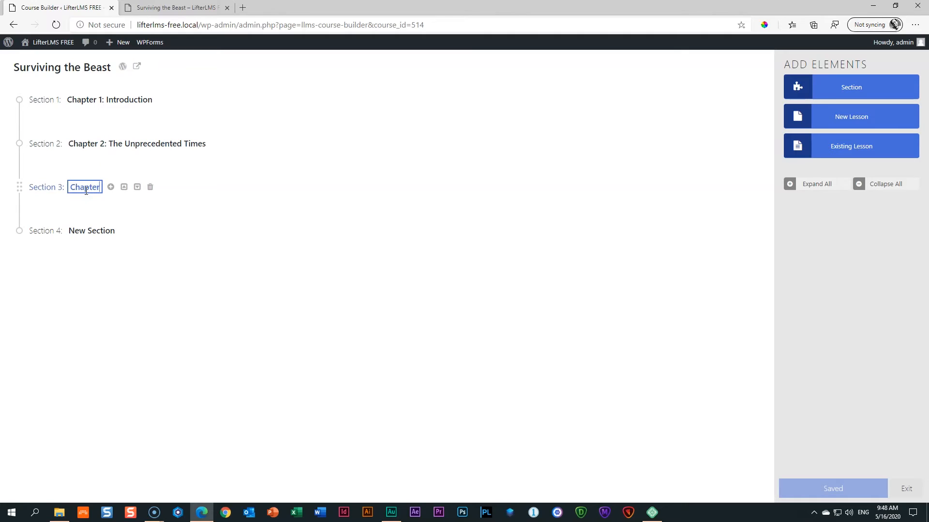
text( 3: Weat)
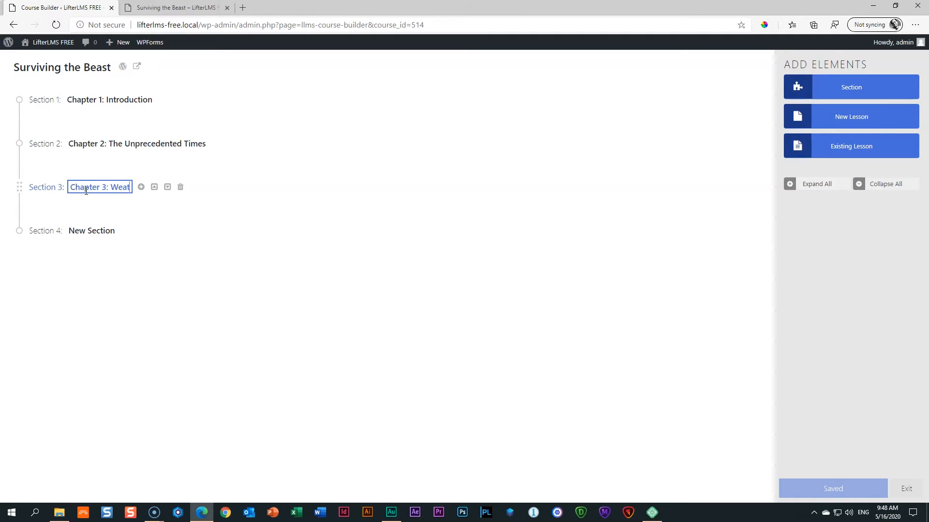
text(hering the Storm)
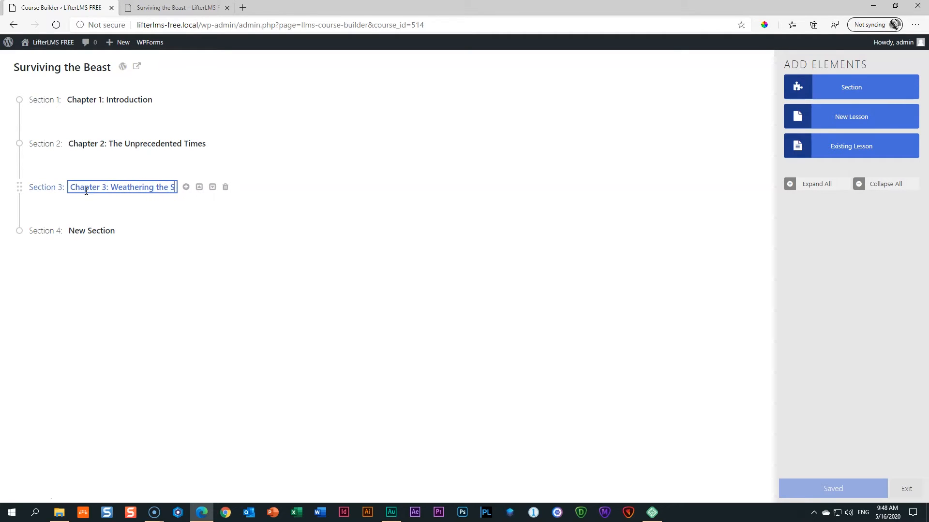
click(89, 230)
text(Chapter 4: )
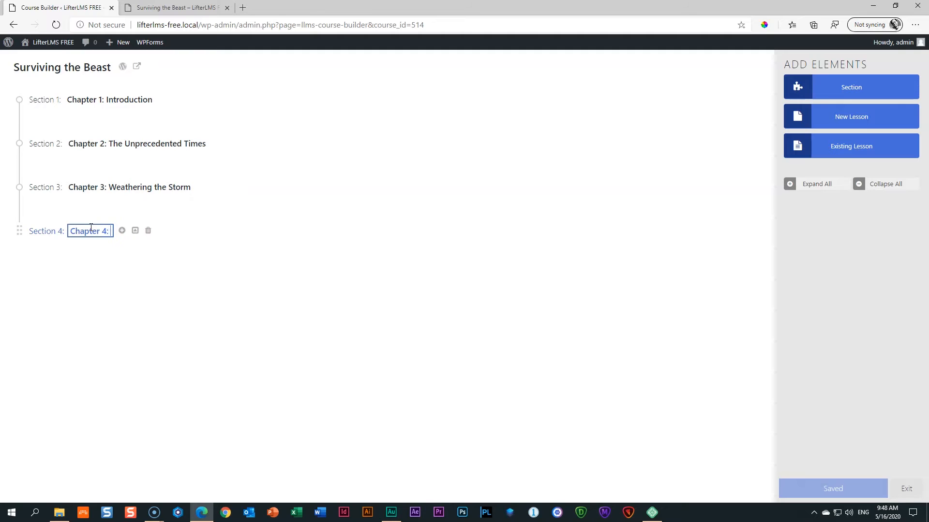
text(Umbre)
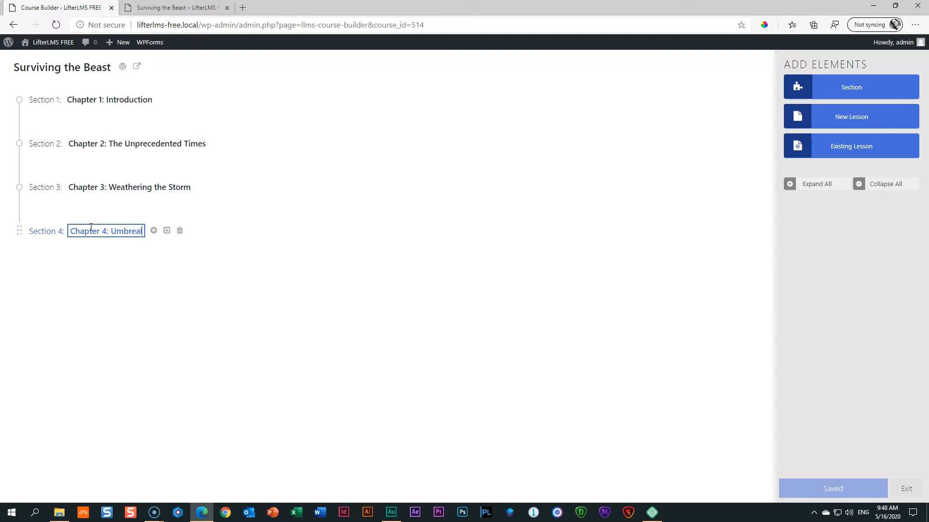
text(llas for the Future)
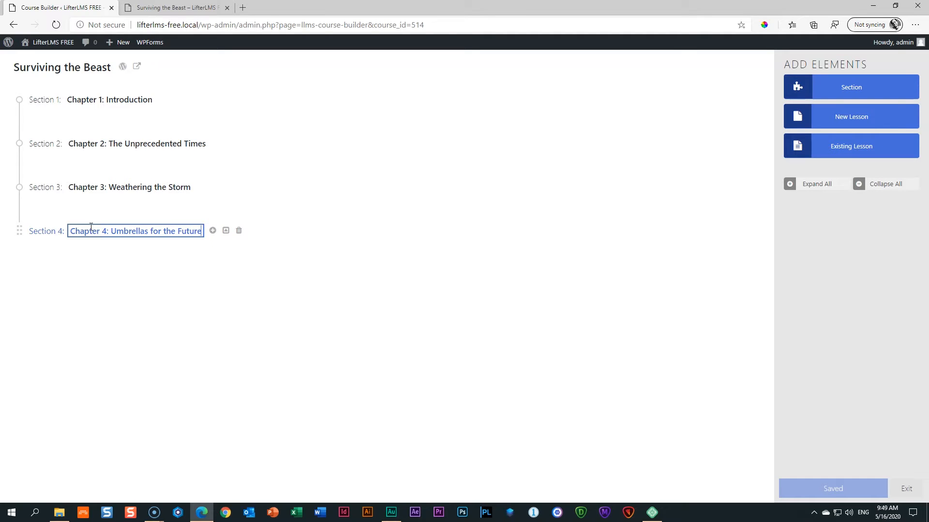
click(348, 232)
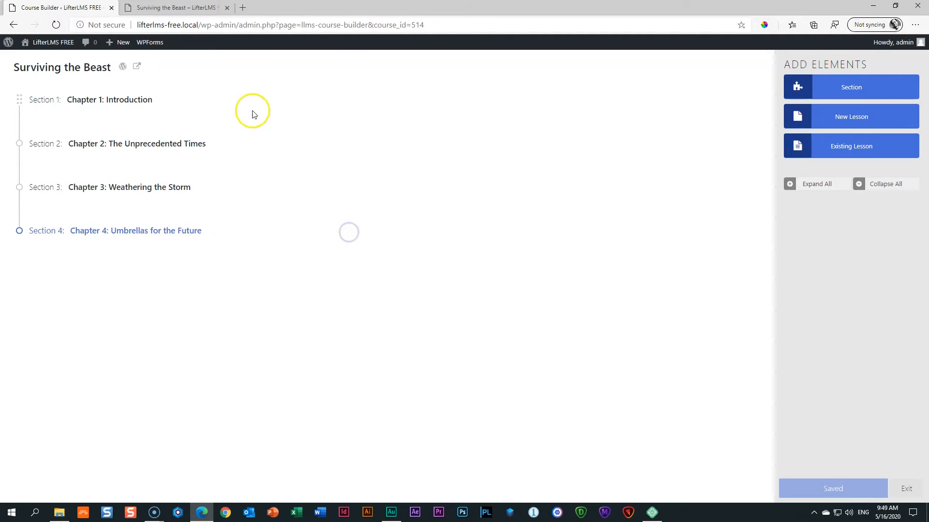
mouse_move(51, 99)
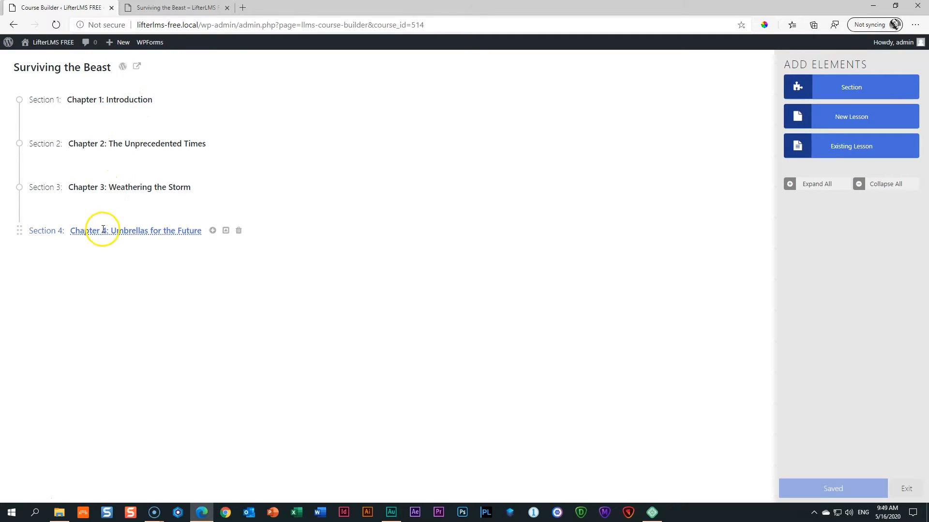
Add two new lessons each to Chapters 1, 2 and 3, and one lesson to Chapter 4.
click(111, 99)
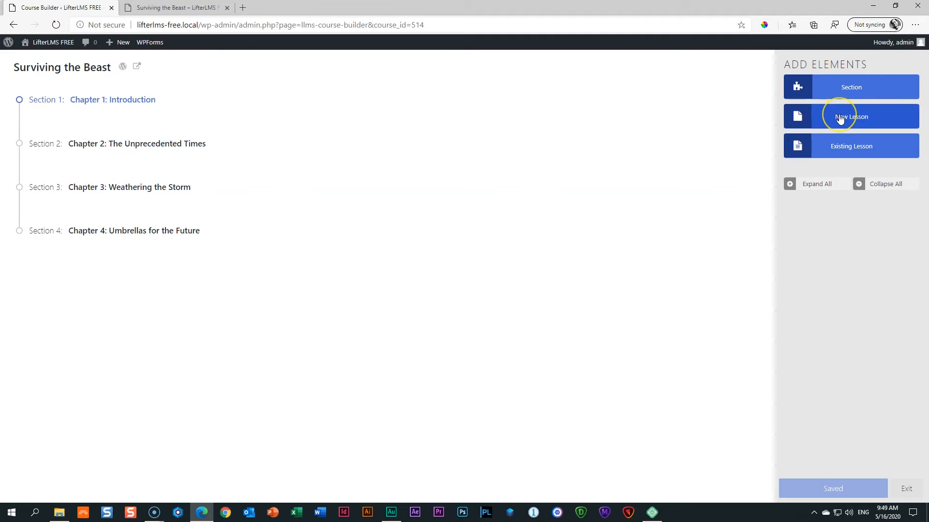
click(899, 120)
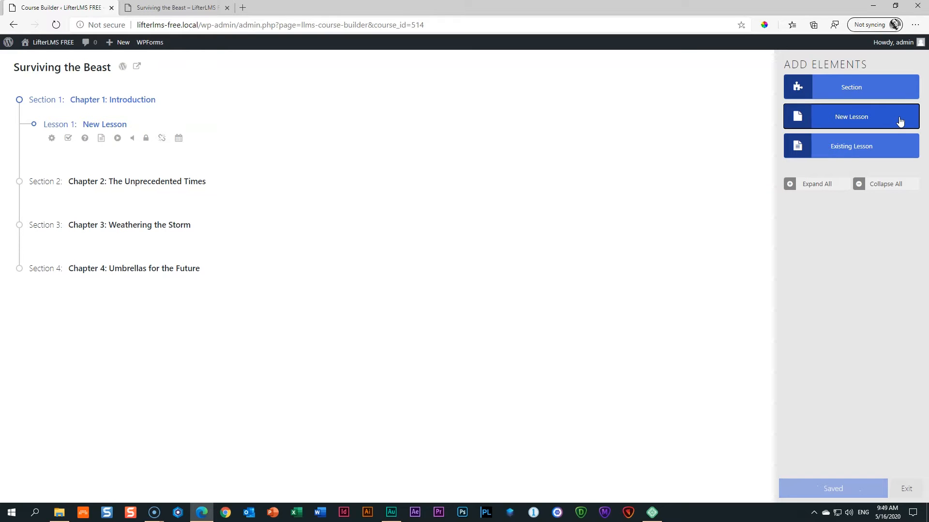
click(899, 119)
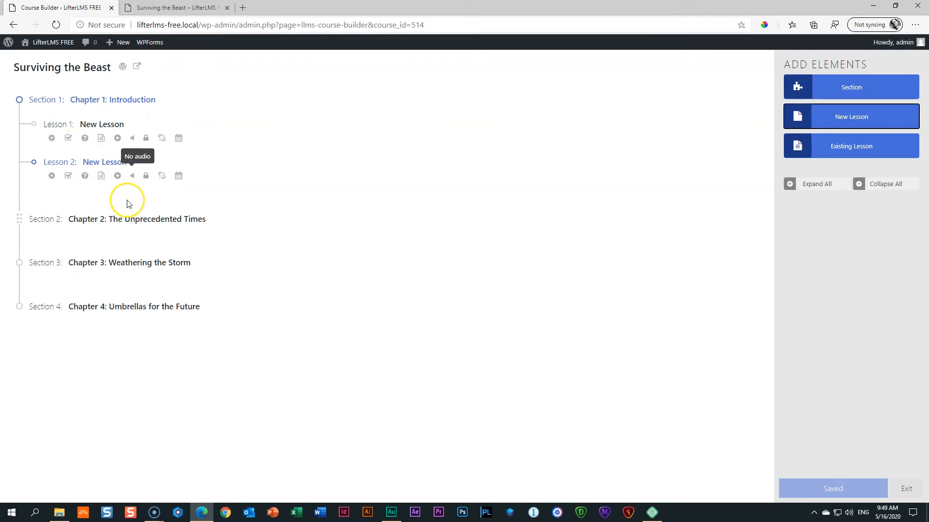
click(138, 220)
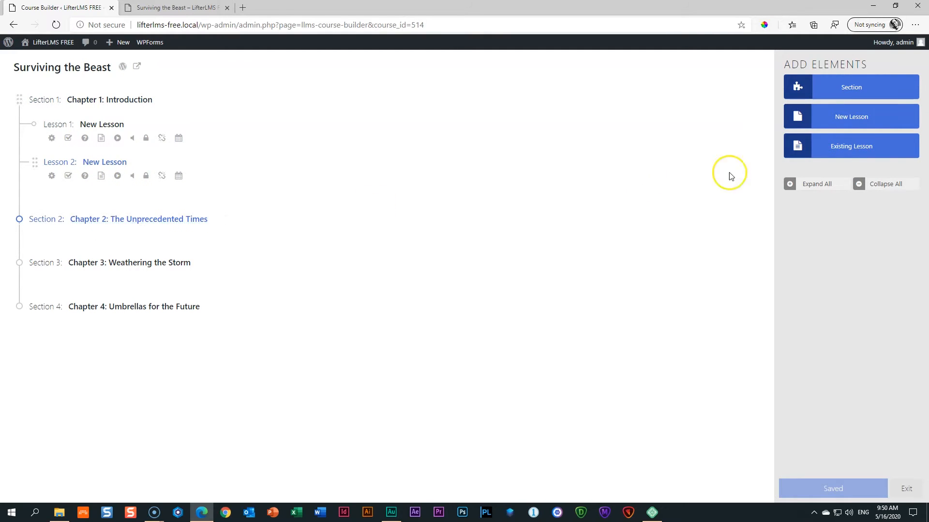
click(845, 117)
click(844, 119)
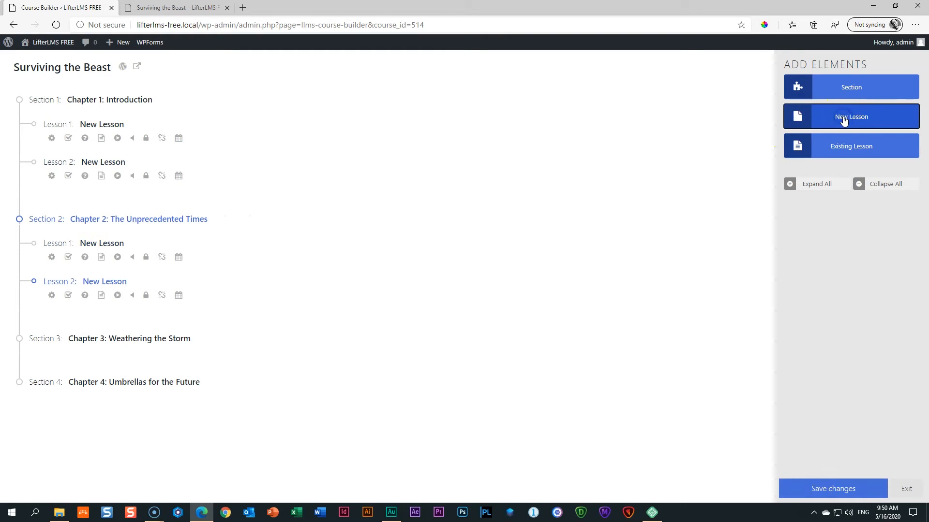
click(149, 339)
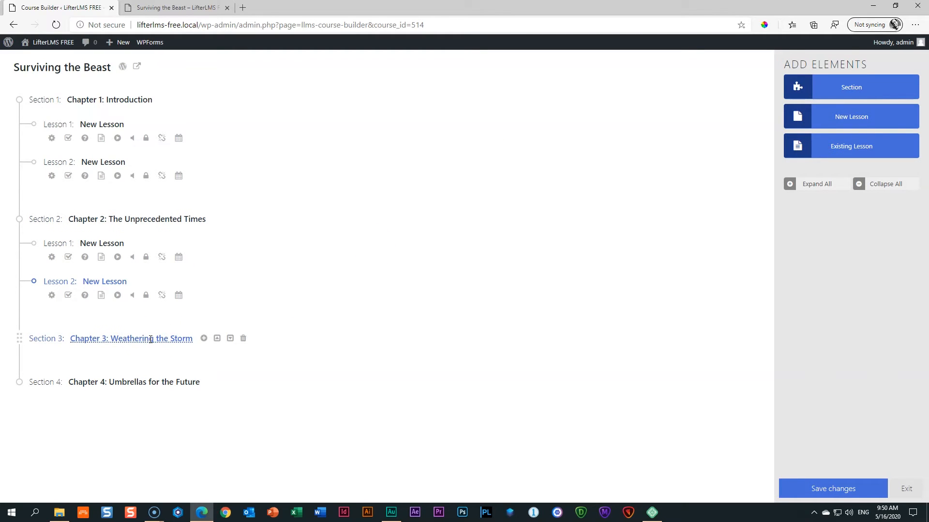
click(869, 116)
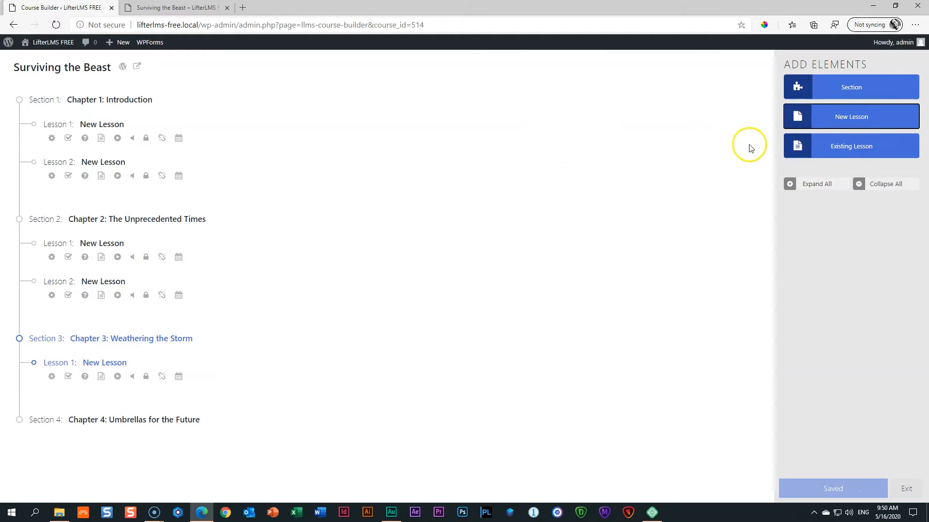
click(841, 118)
click(141, 451)
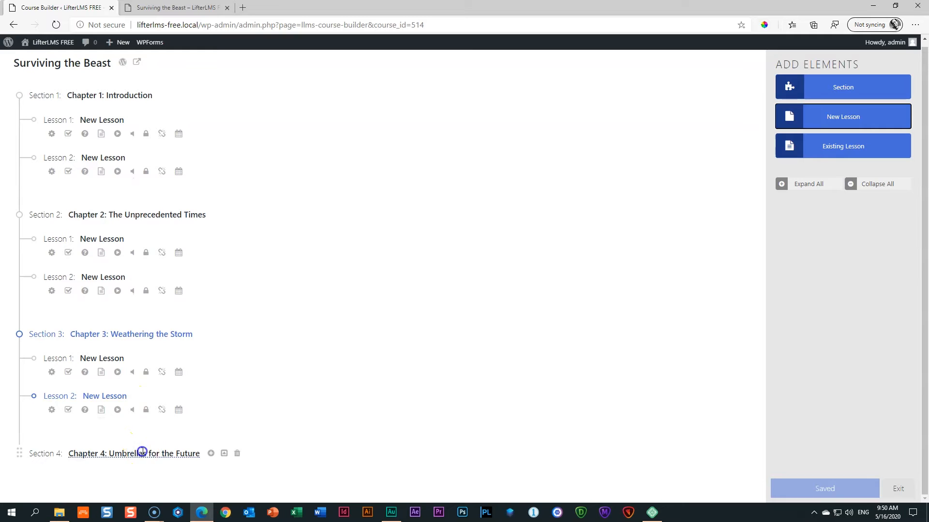
click(845, 119)
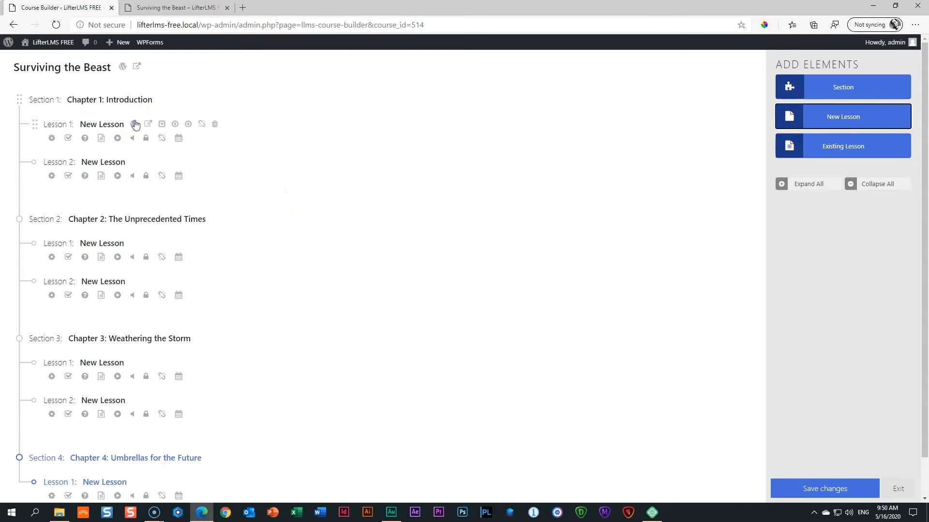
Title lessons 'Lesson 1: Introduction', 'Lesson 2: Course Materials' and 'Lesson 3: How did we get here?'.
click(103, 124)
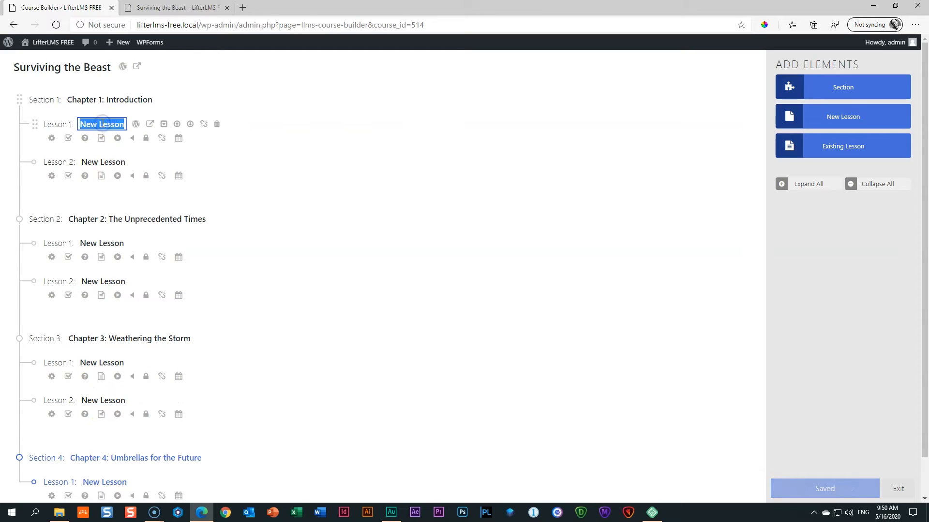
text(Lesson 1: Introduction)
click(103, 162)
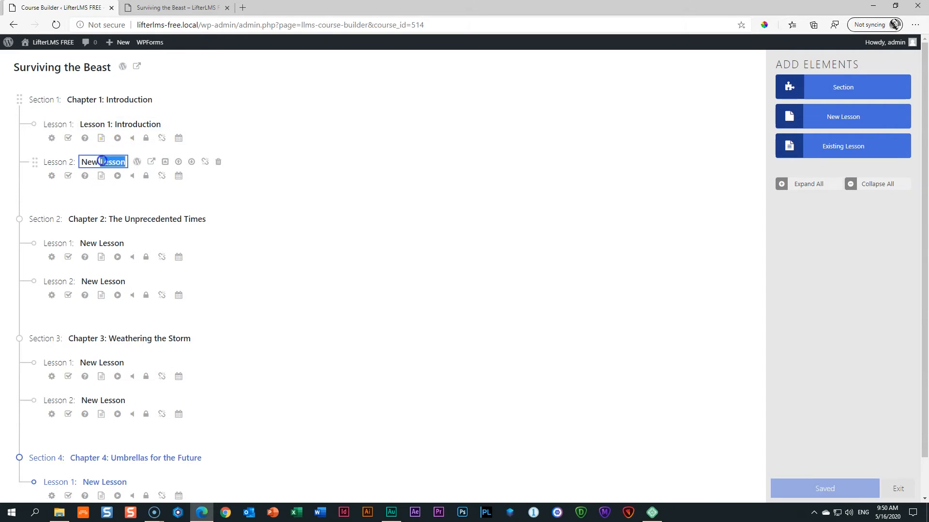
text(Lesson 2: )
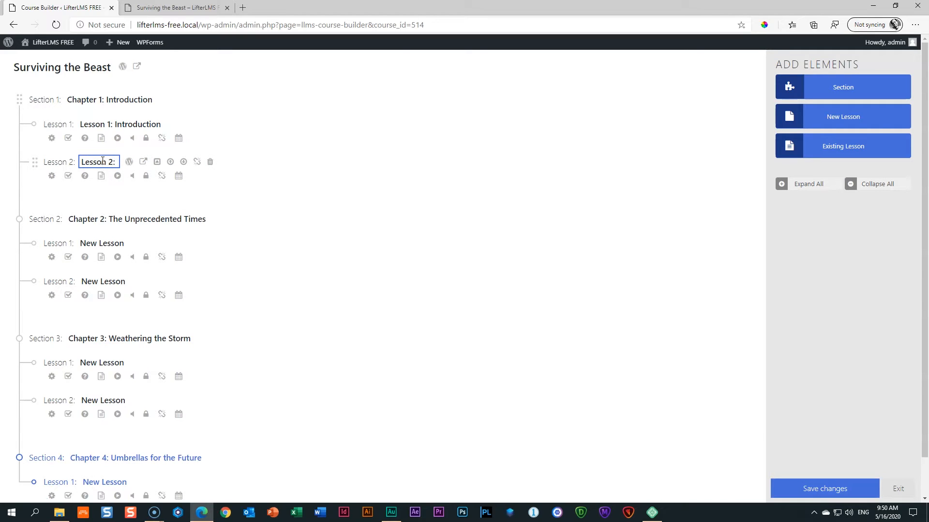
text(Course )
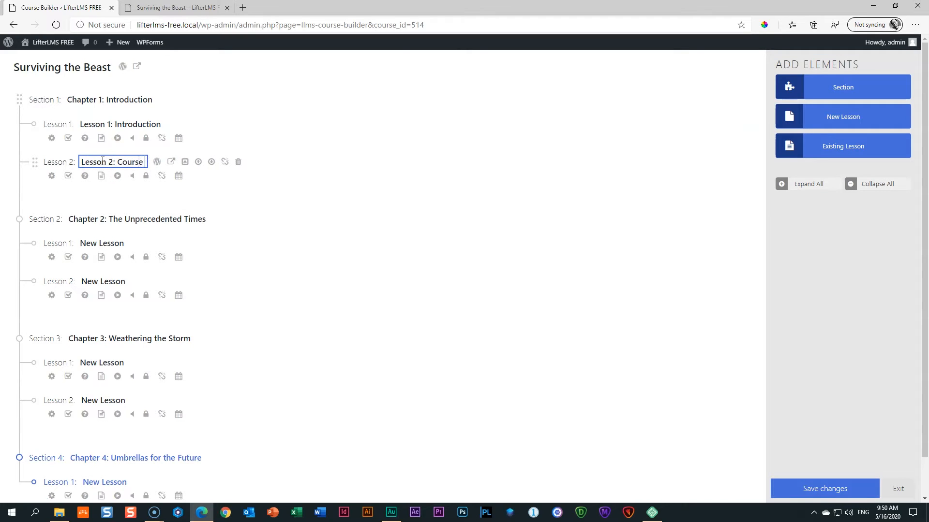
text(Materials)
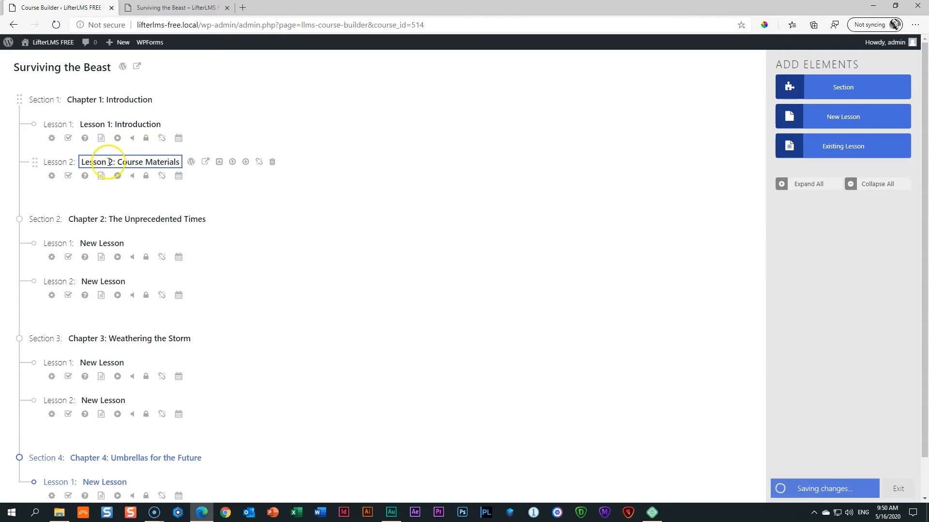
click(101, 243)
click(100, 243)
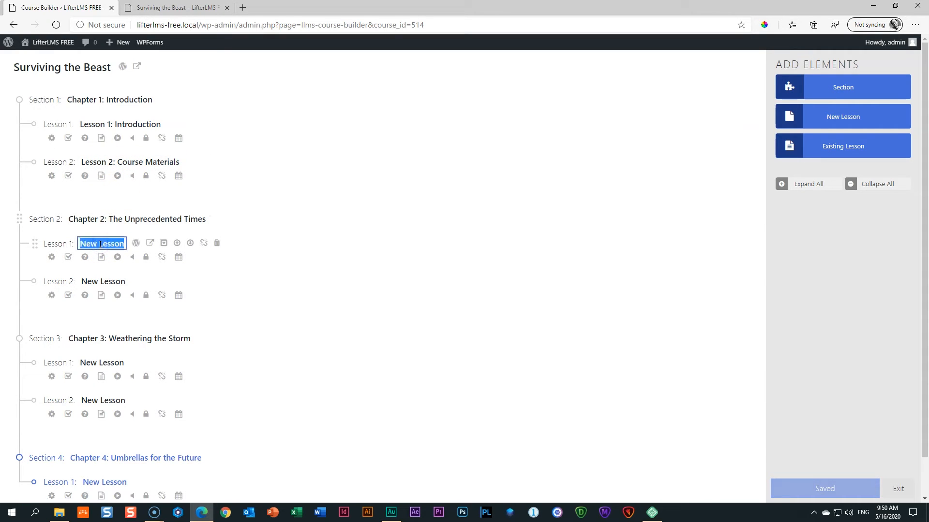
text(Lesson 3:)
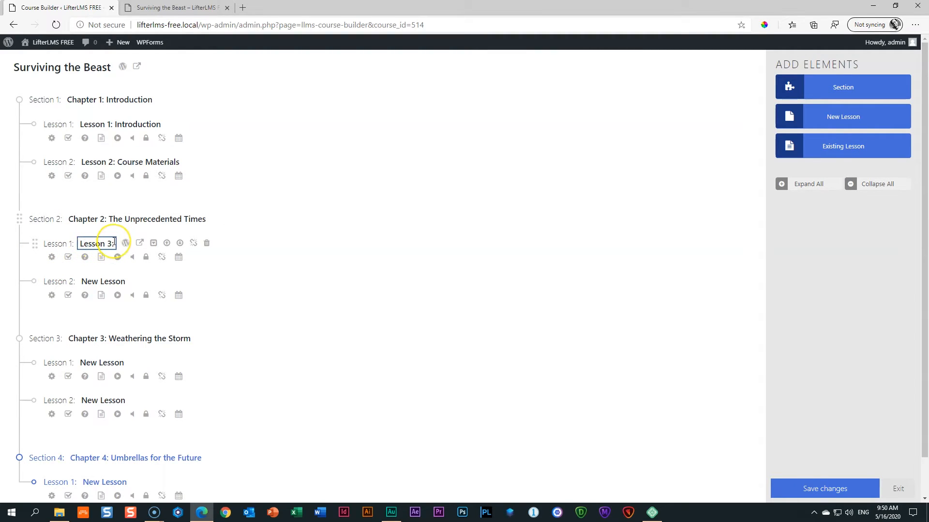
text(H)
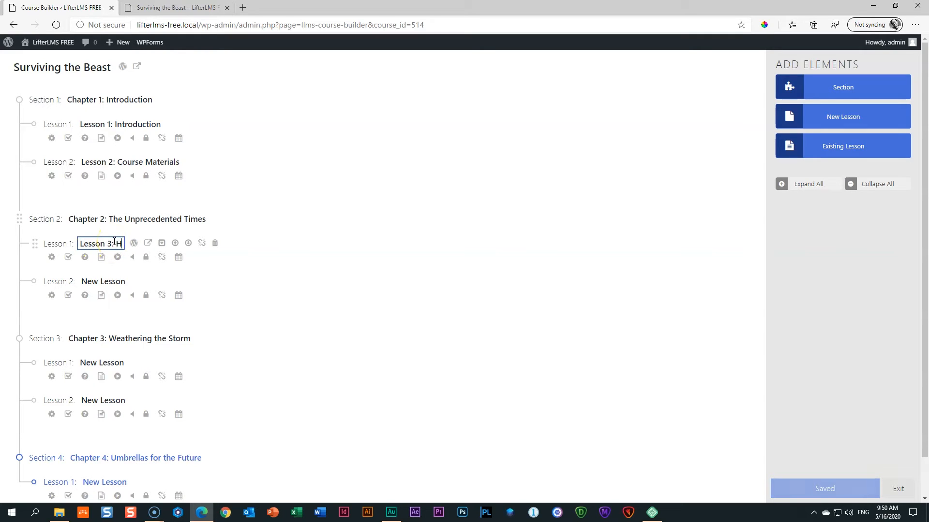
text(ow did we get)
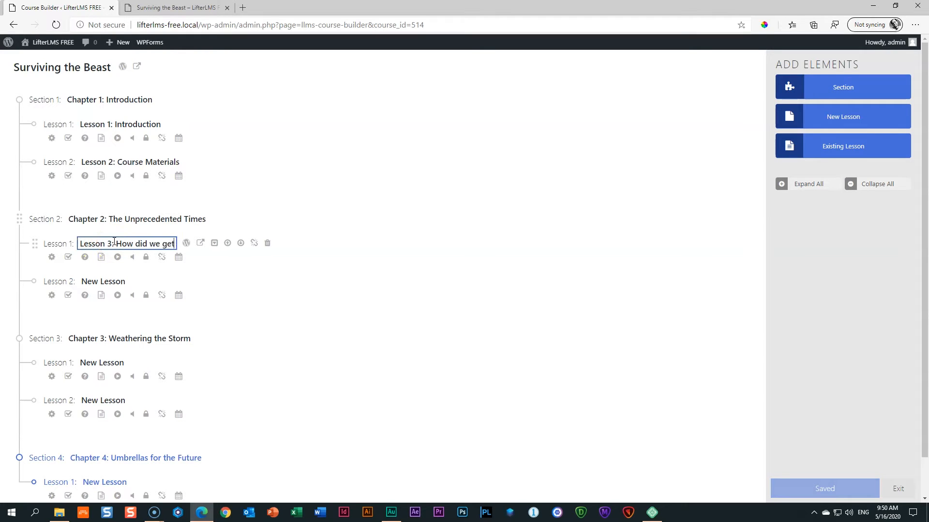
text( here?)
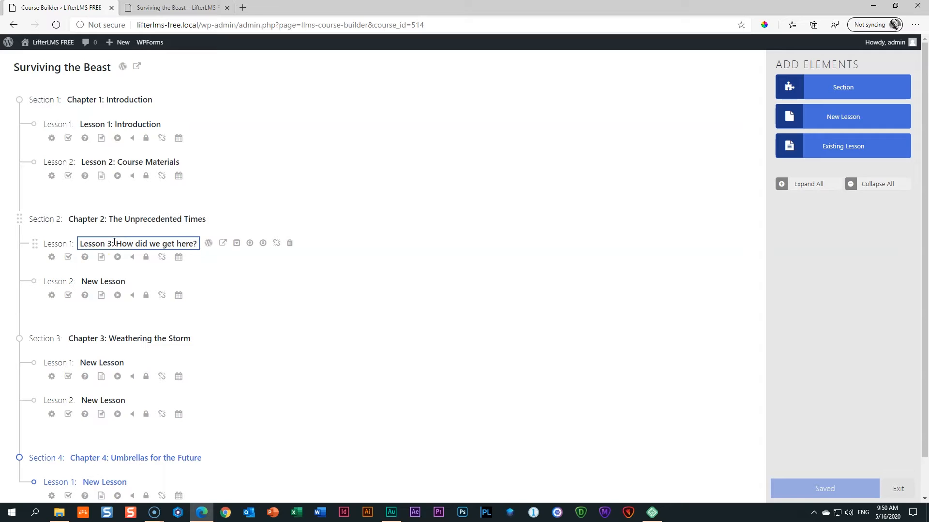
Title Lessons 4–6 'Why this is the ultimate test', 'It's all about mindset', 'Adaptability is the key to Survival'.
click(94, 281)
text(L)
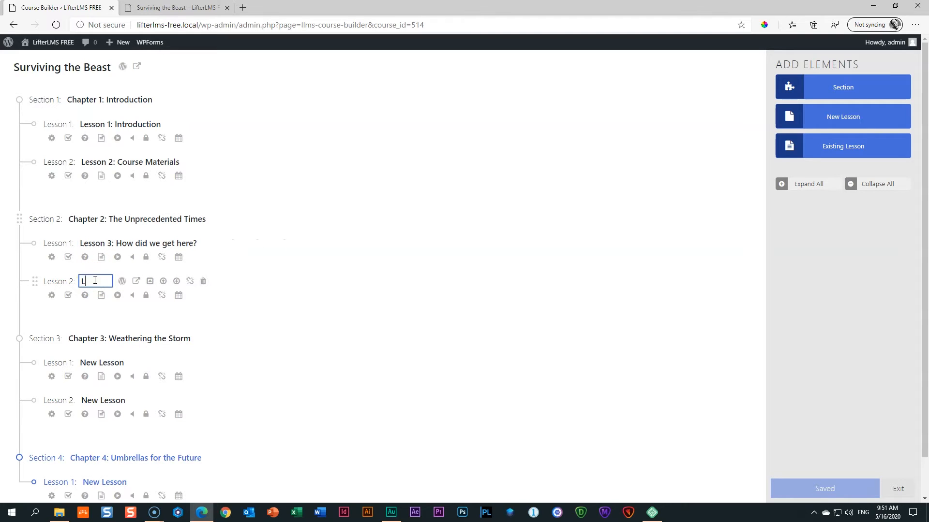
text(esson 4: )
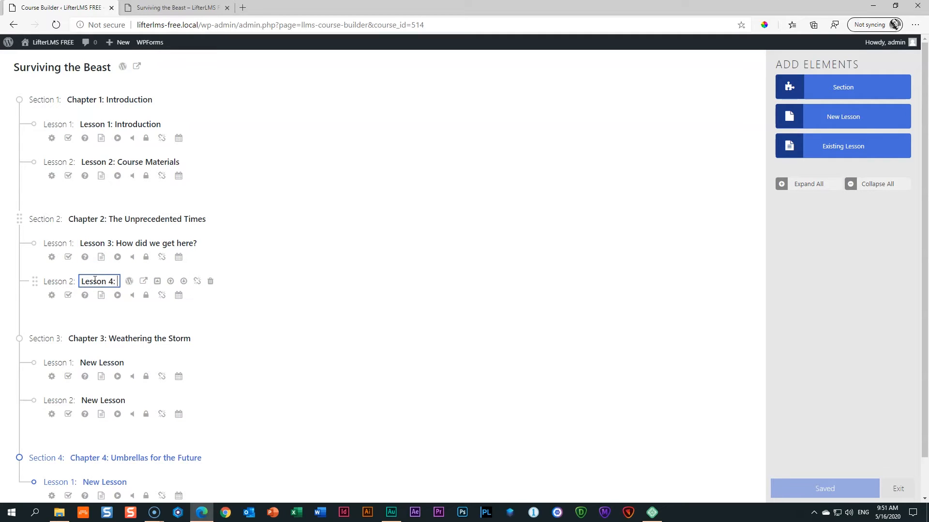
text(Why this )
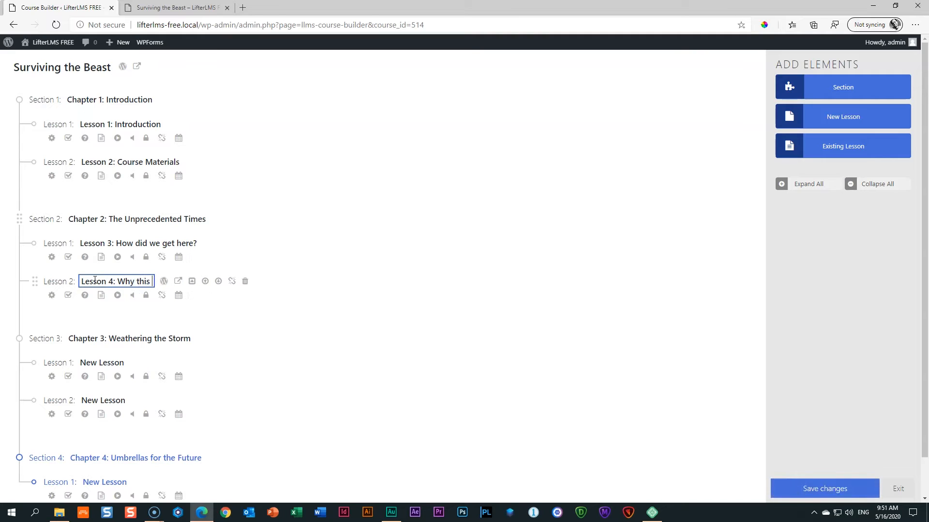
text(is the ultiamte)
key(BackSpace)
key(BackSpace)
key(BackSpace)
key(BackSpace)
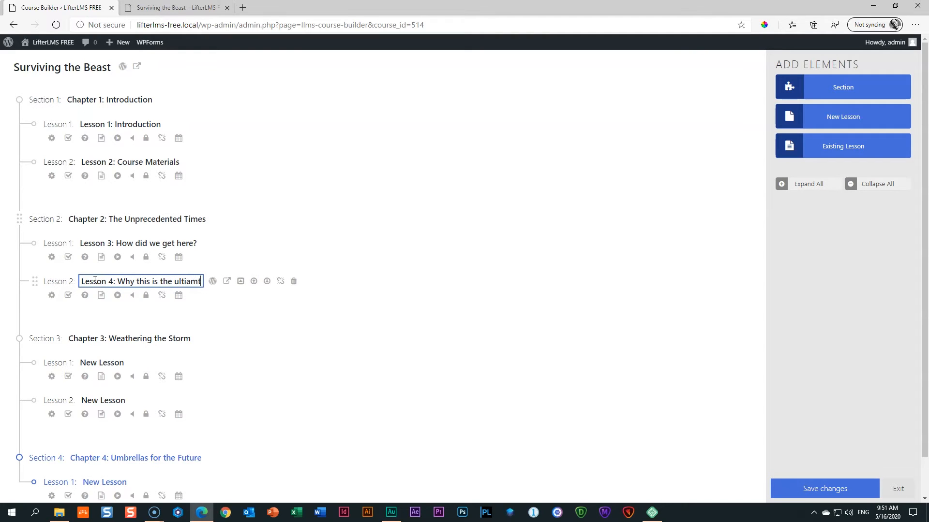
text(mate test)
click(103, 287)
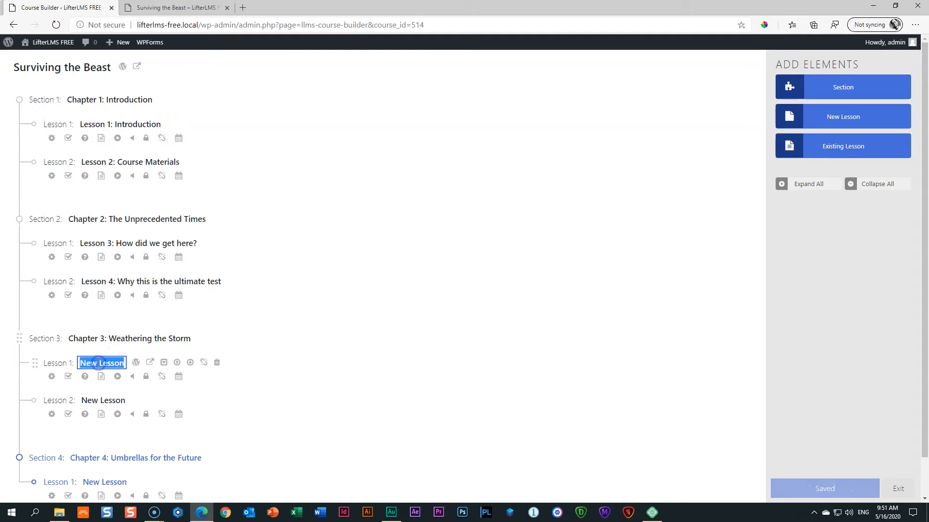
text(Lesson 5:)
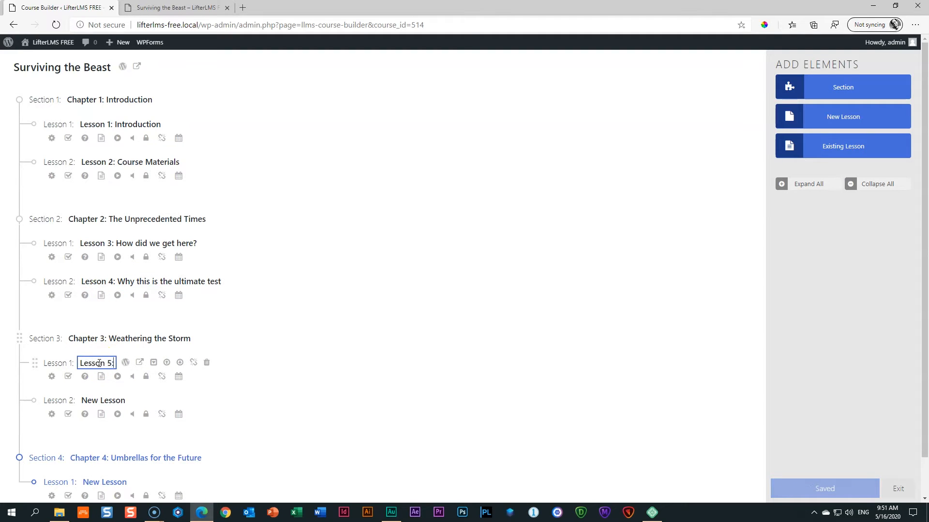
text( It's all about mindset)
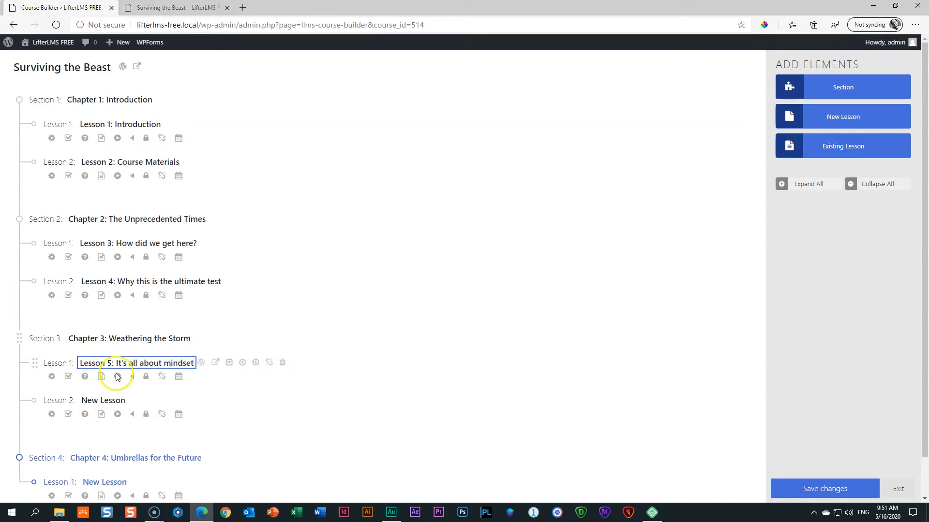
click(114, 400)
triple_click(110, 401)
text(Lesson 6:)
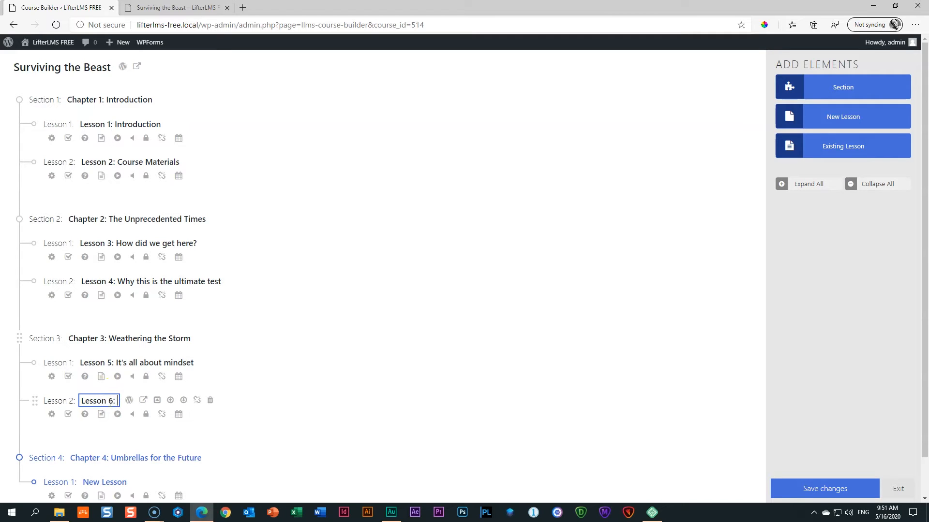
text( Adap)
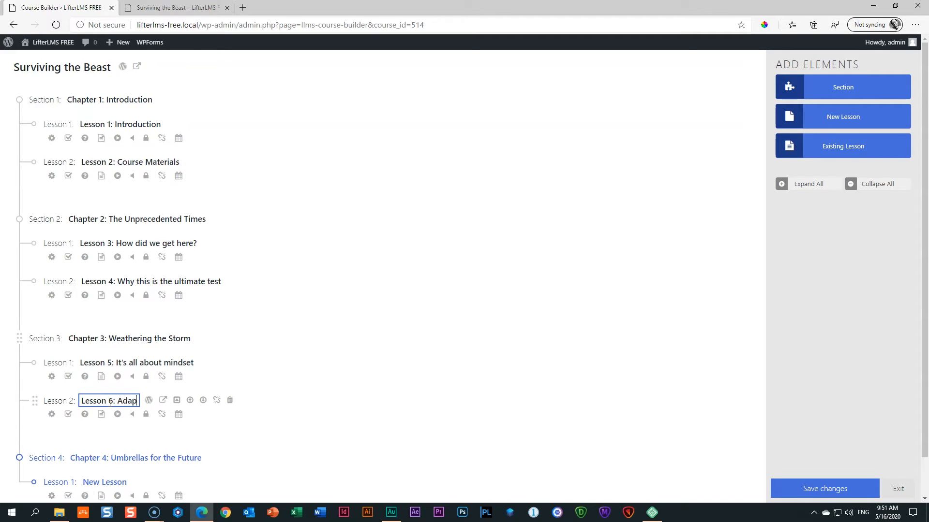
text(tability is the ke)
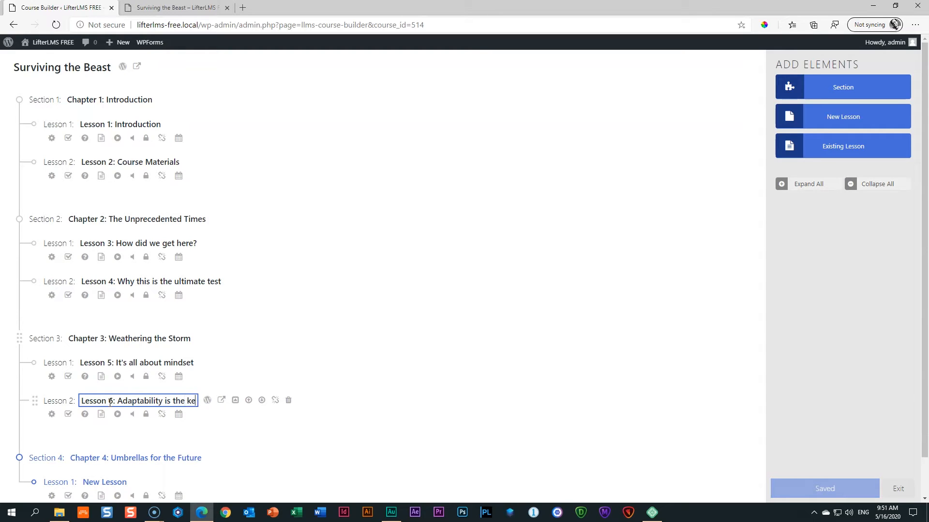
text(y to Survival)
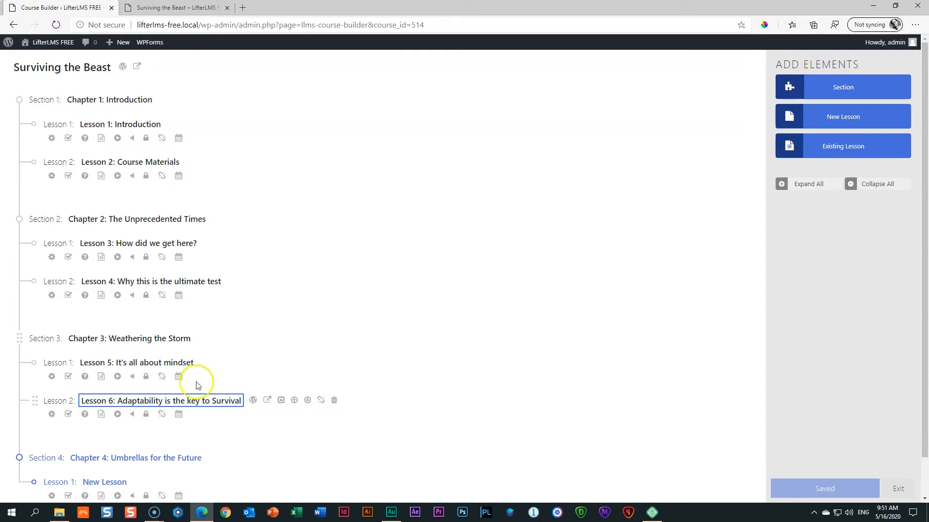
scroll(197, 385, down, 1)
click(92, 438)
Rename Chapter 4's lesson to 'Lesson 7: Umbrellas for the Future'.
double_click(94, 435)
key(ctrl+a)
text(Lesson 7: Umbreal)
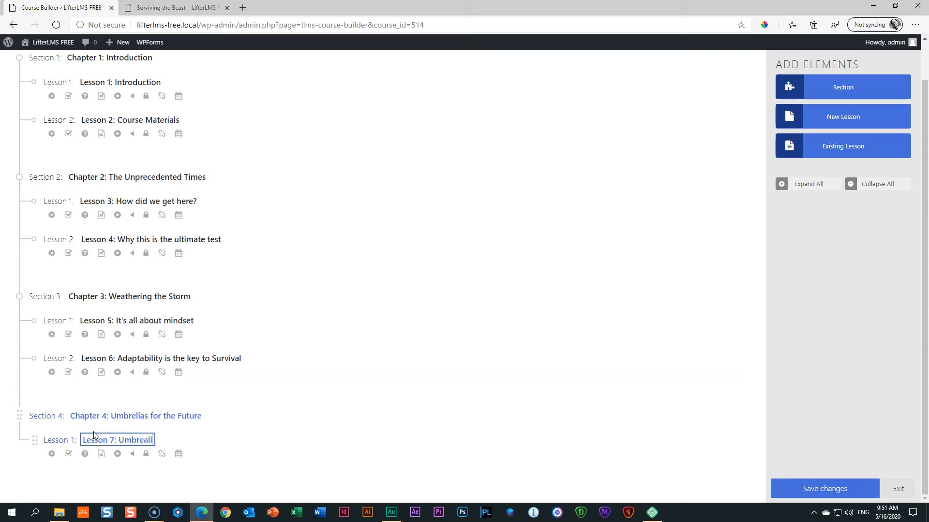
key(BackSpace)
key(BackSpace)
text(llas for the Future)
click(300, 410)
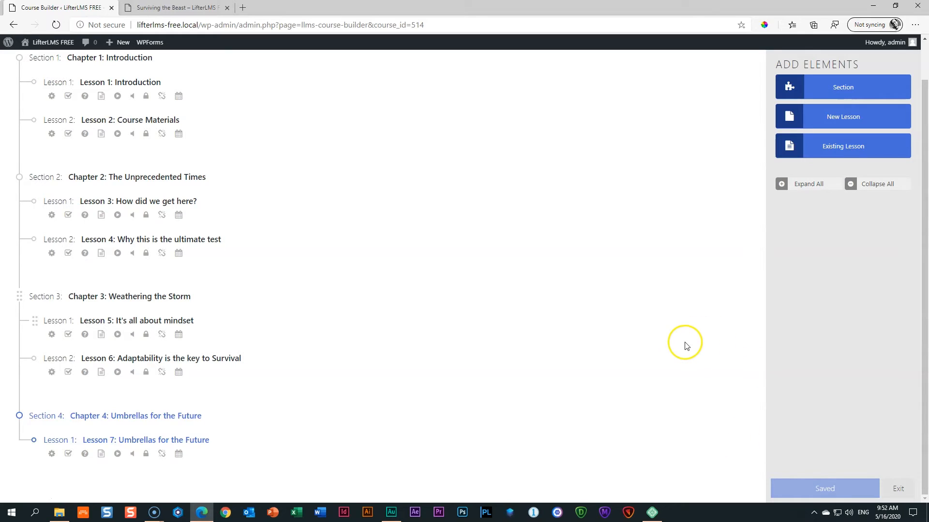
scroll(685, 345, up, 1)
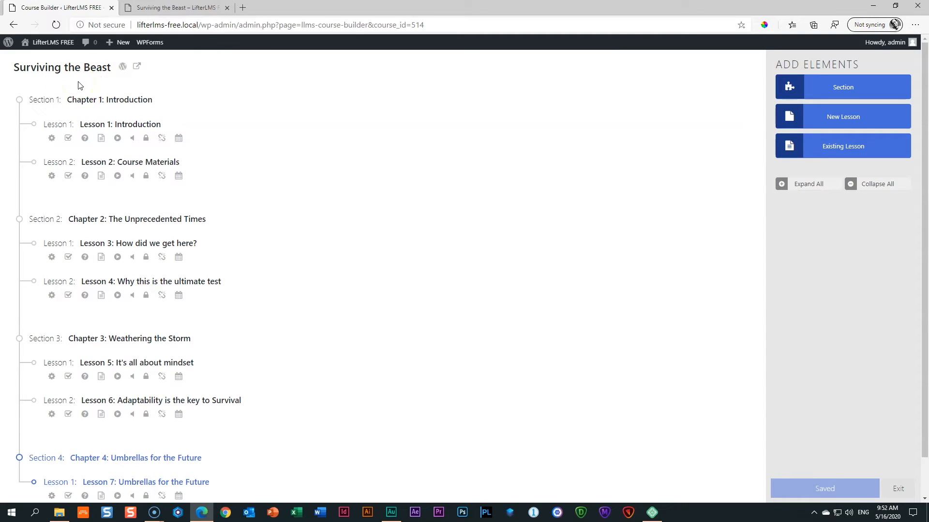
View the Surviving the Beast front-end page, which shows only its title and comment form.
click(137, 69)
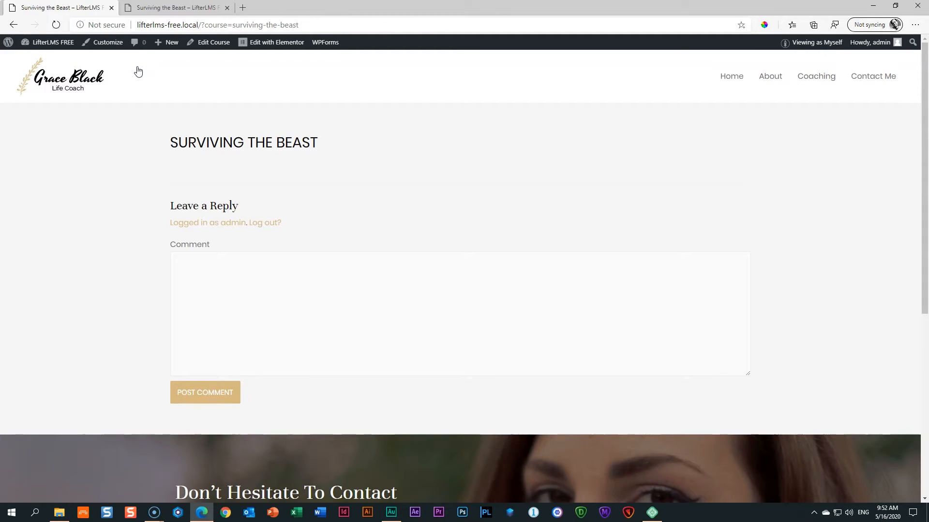
drag(169, 140, 350, 160)
click(351, 160)
Reopen Surviving the Beast in the course editor from the dashboard's Courses list.
click(54, 43)
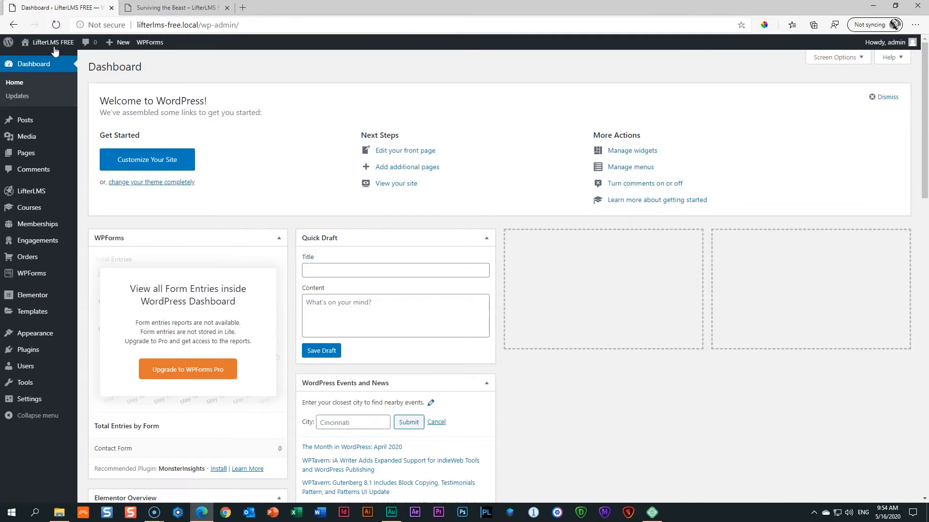
mouse_move(22, 207)
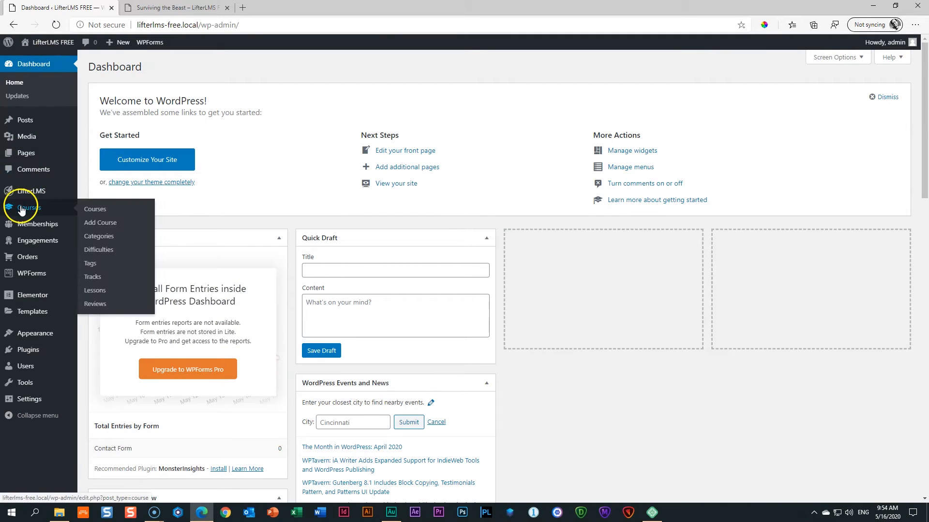
click(88, 213)
mouse_move(99, 130)
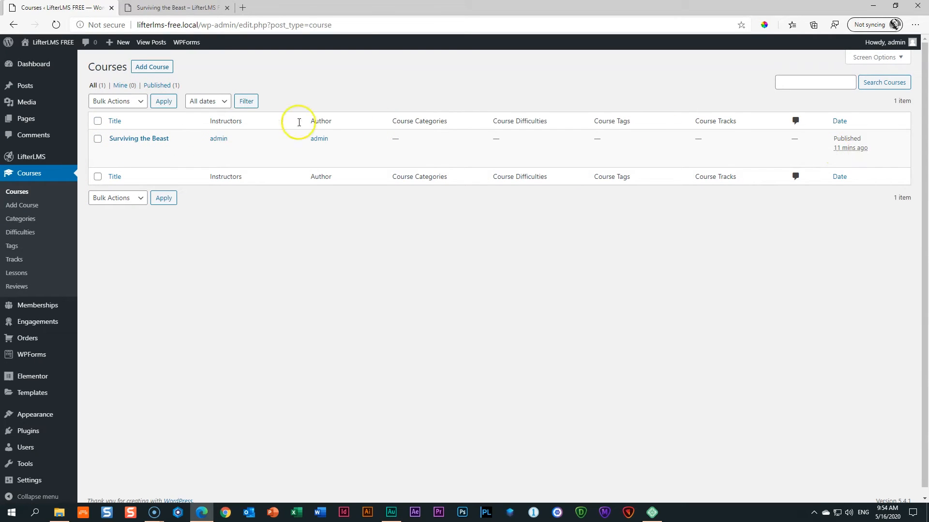
click(152, 139)
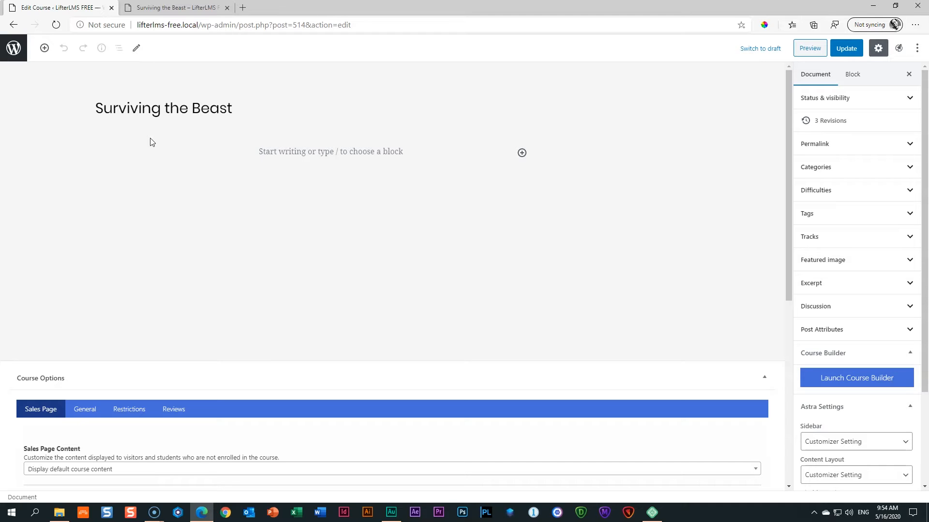
Insert a Course Information block from LifterLMS Blocks at the top of the course body.
click(160, 138)
click(521, 153)
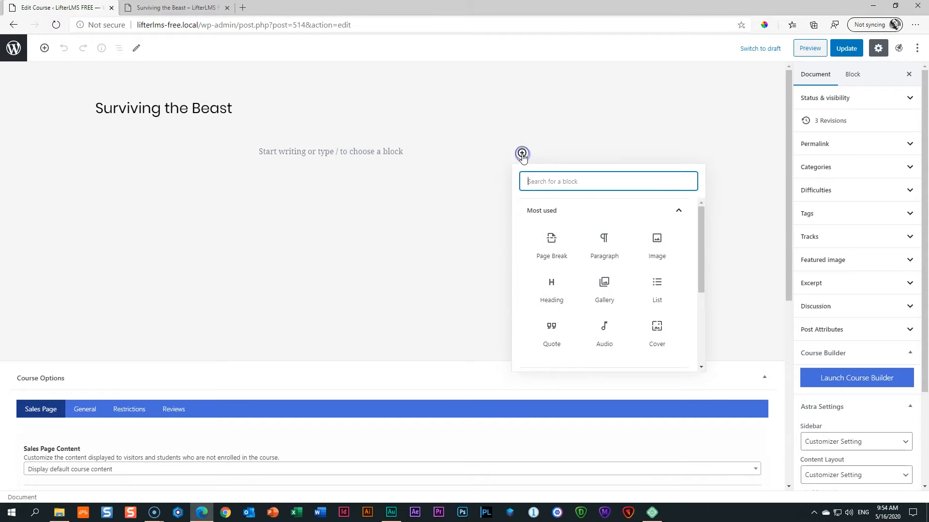
click(522, 154)
click(41, 49)
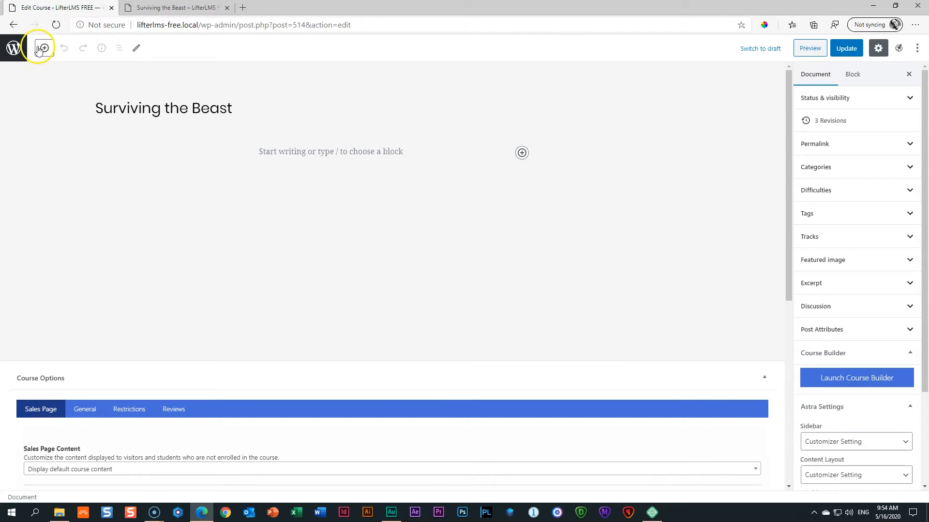
click(44, 48)
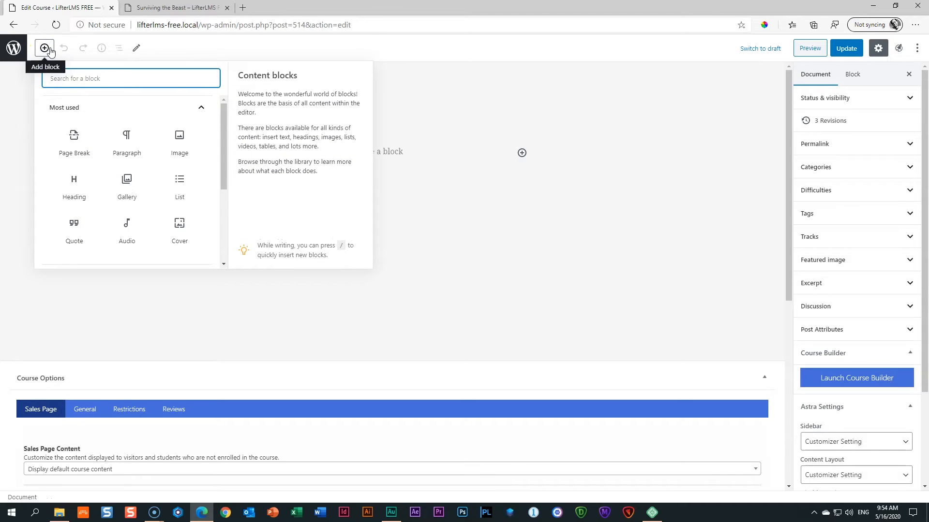
click(99, 109)
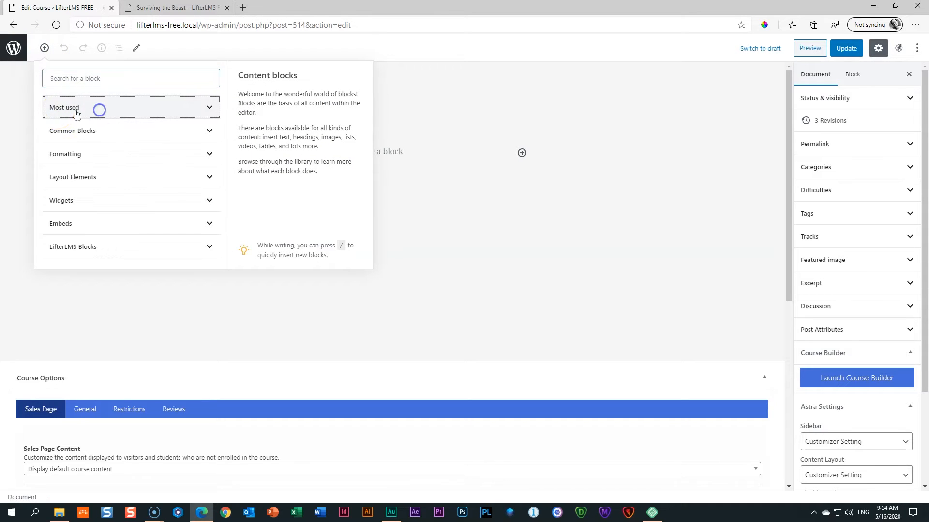
click(85, 254)
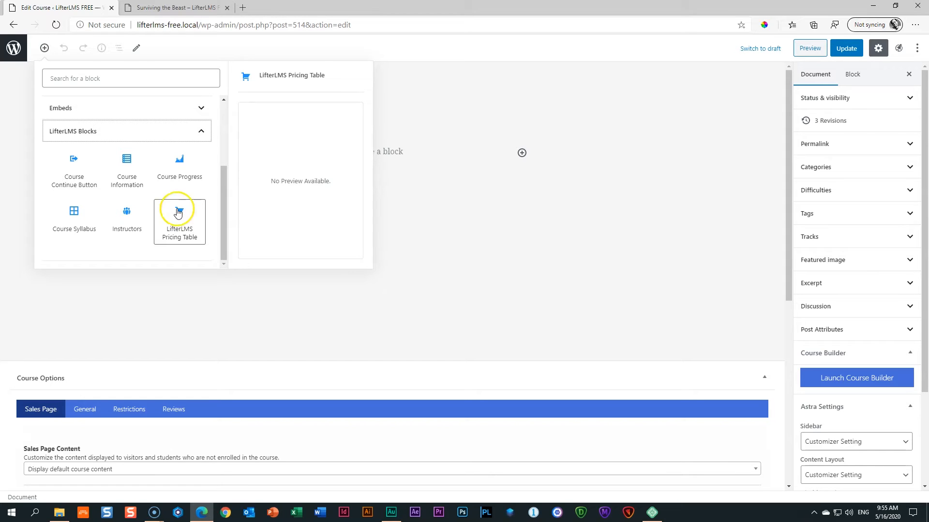
click(126, 170)
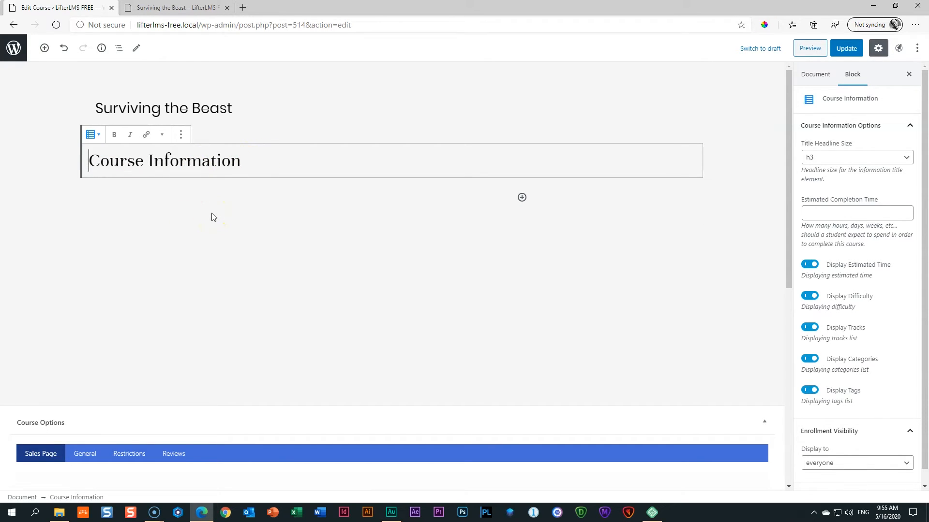
Reopen the block inserter with the LifterLMS Blocks category expanded.
click(521, 198)
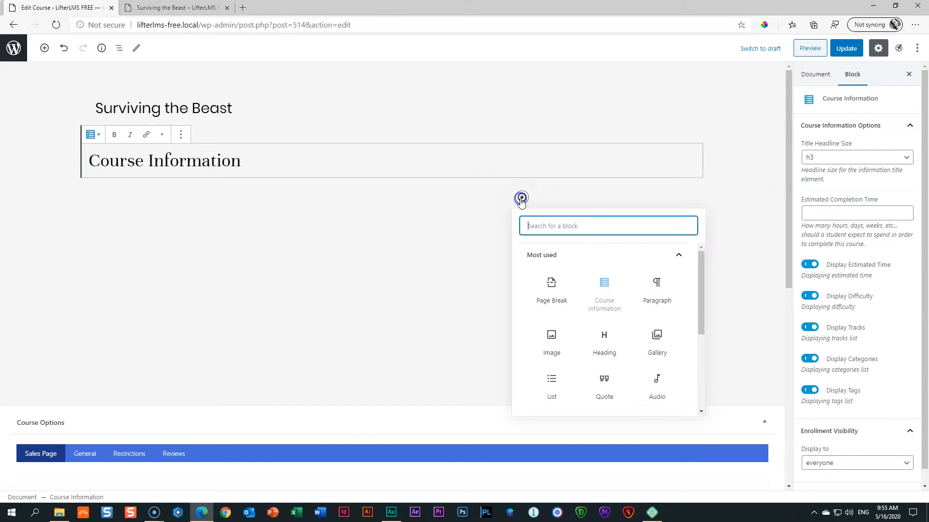
click(550, 263)
click(542, 399)
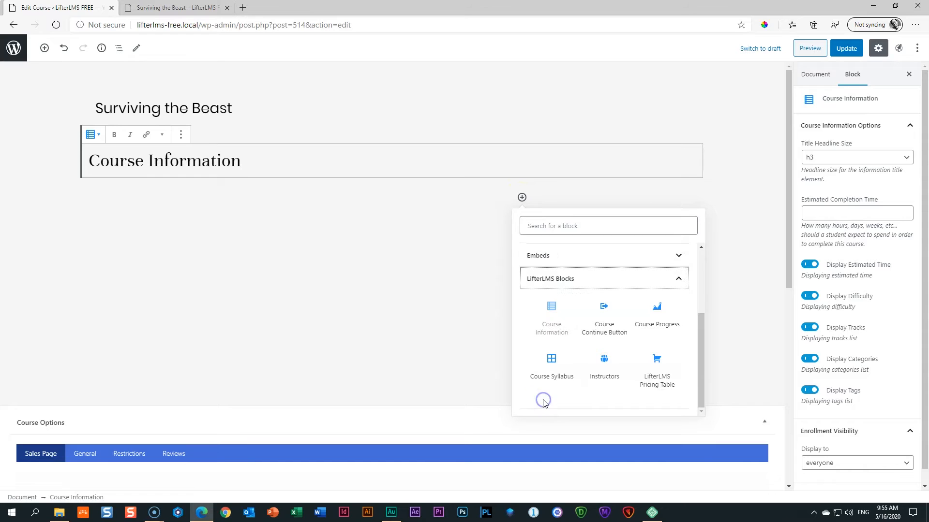
Insert the Instructors block, then a Course Progress block beneath it.
click(594, 369)
click(178, 201)
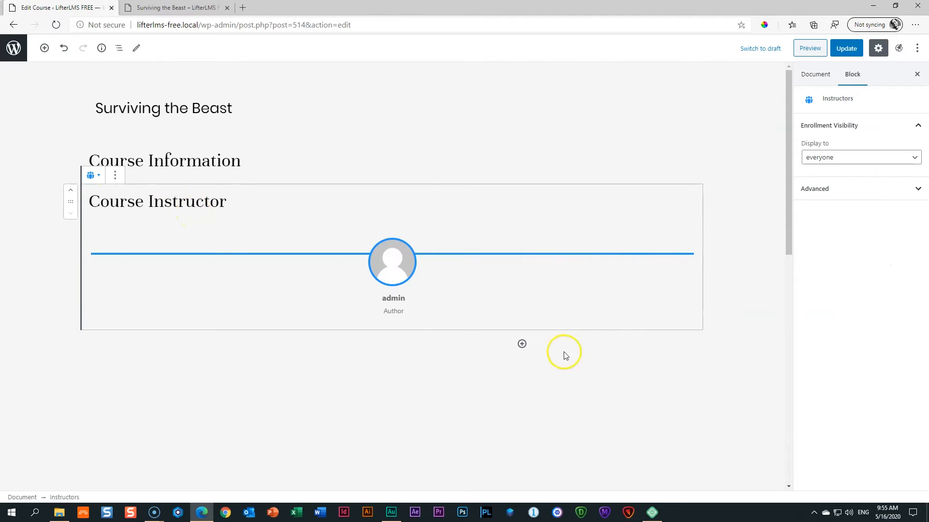
click(522, 344)
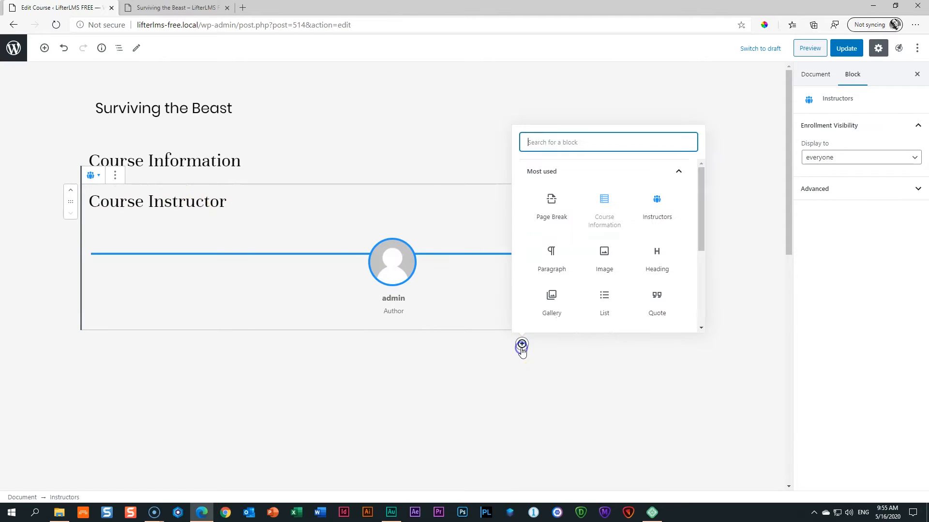
click(558, 172)
click(566, 311)
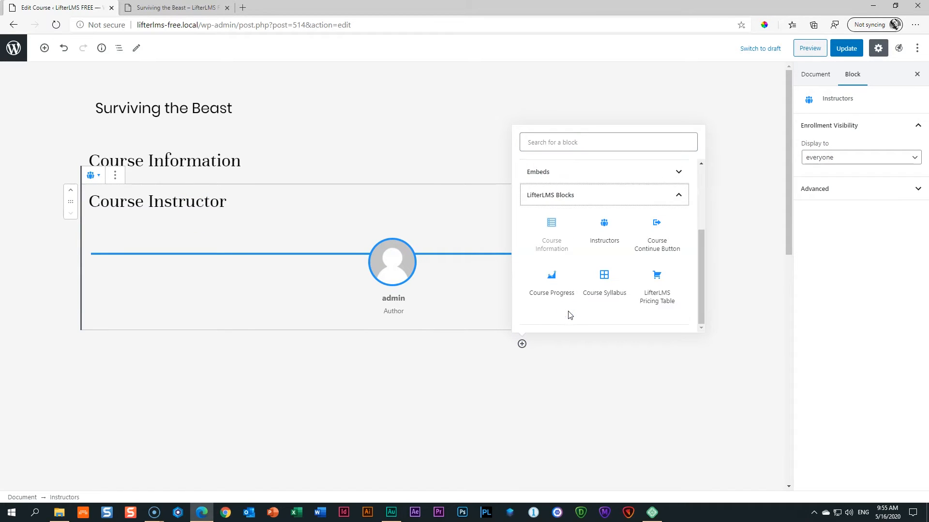
click(542, 286)
click(540, 287)
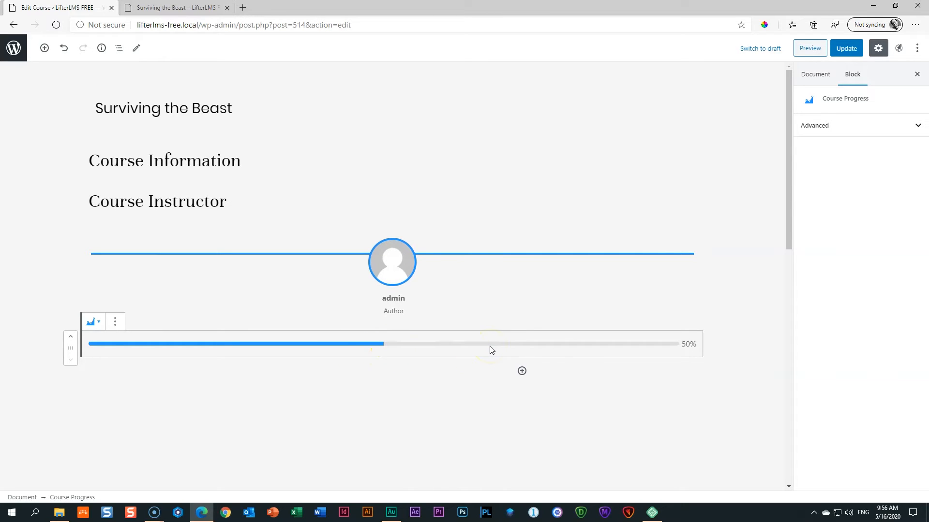
Reopen the inserter below the progress bar with LifterLMS Blocks expanded.
click(522, 371)
click(564, 199)
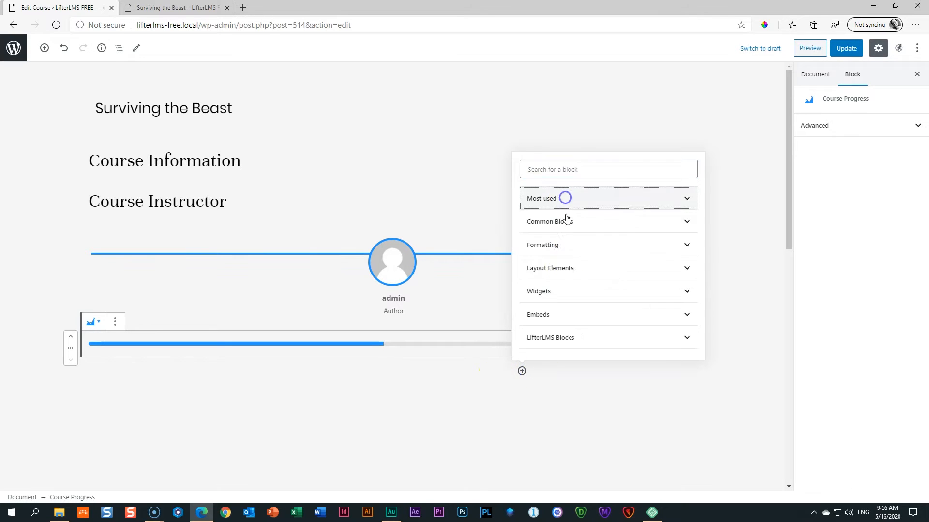
click(560, 336)
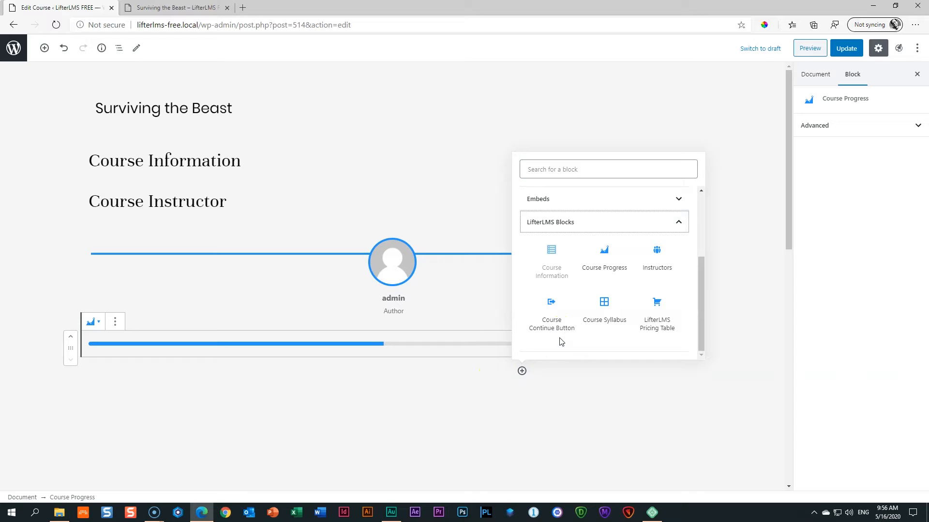
Insert a Course Syllabus block listing four chapters and seven lessons, then reopen LifterLMS Blocks.
click(620, 308)
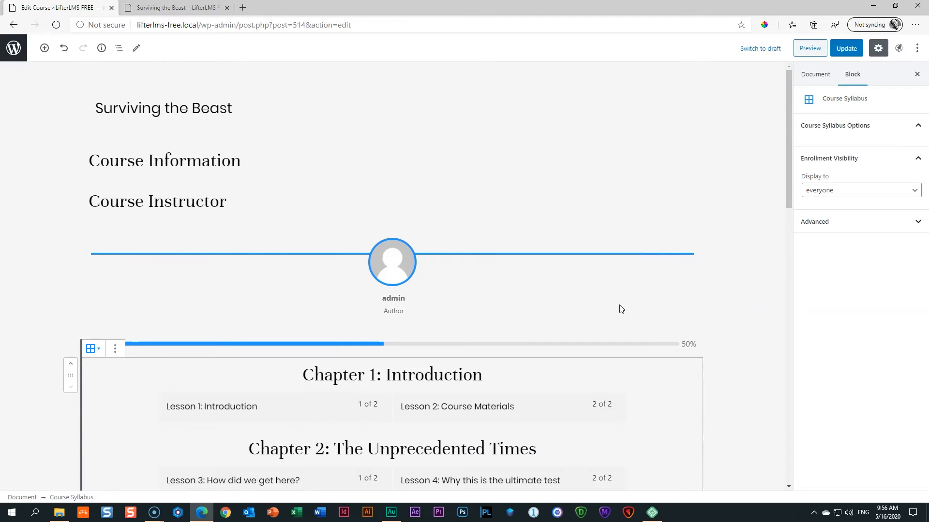
scroll(621, 309, down, 5)
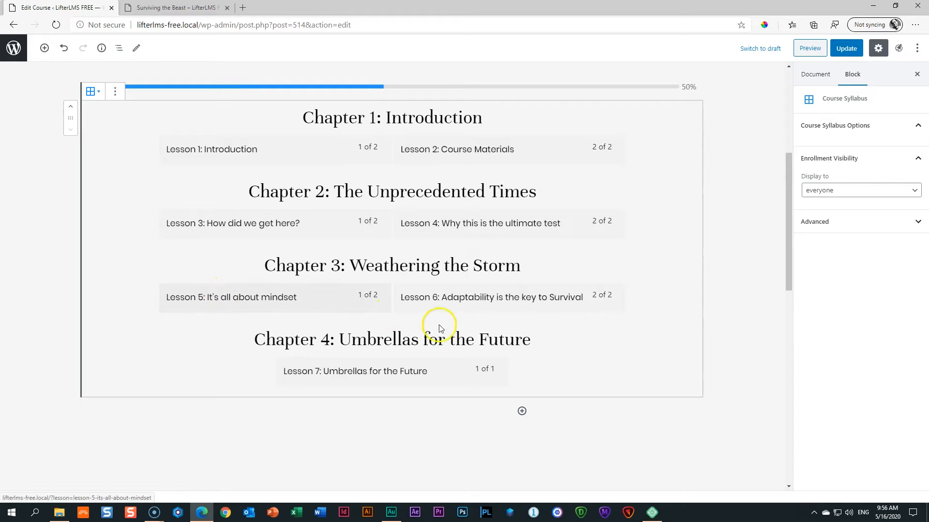
click(422, 362)
click(522, 411)
click(559, 242)
click(560, 377)
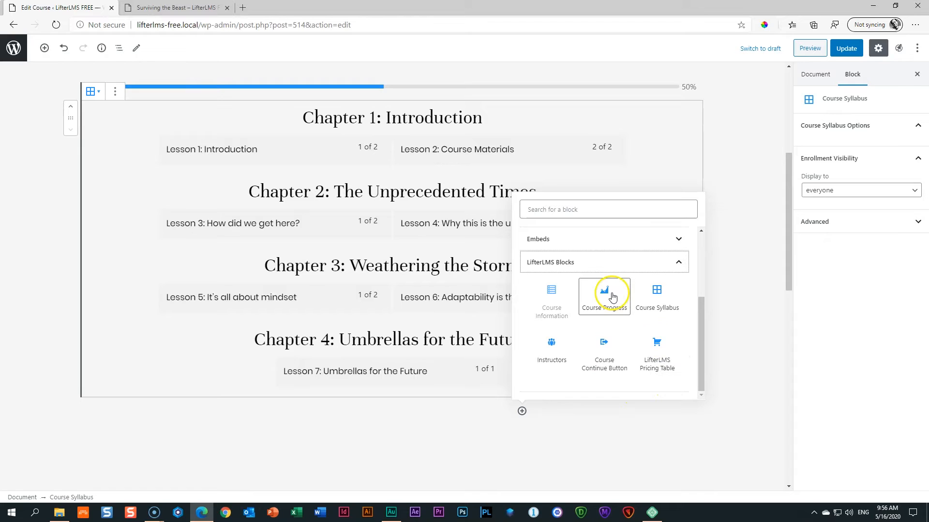
Insert a Course Continue Button block and reopen LifterLMS Blocks below it.
click(605, 353)
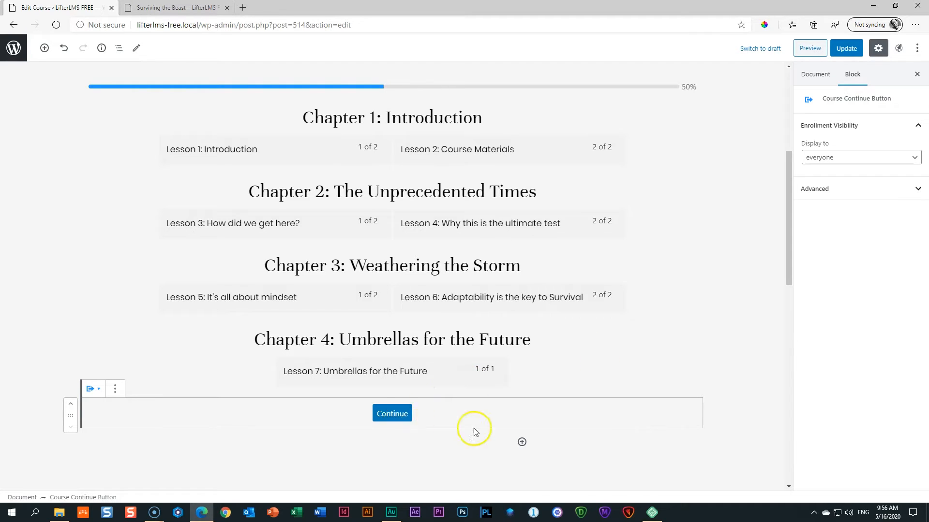
click(522, 442)
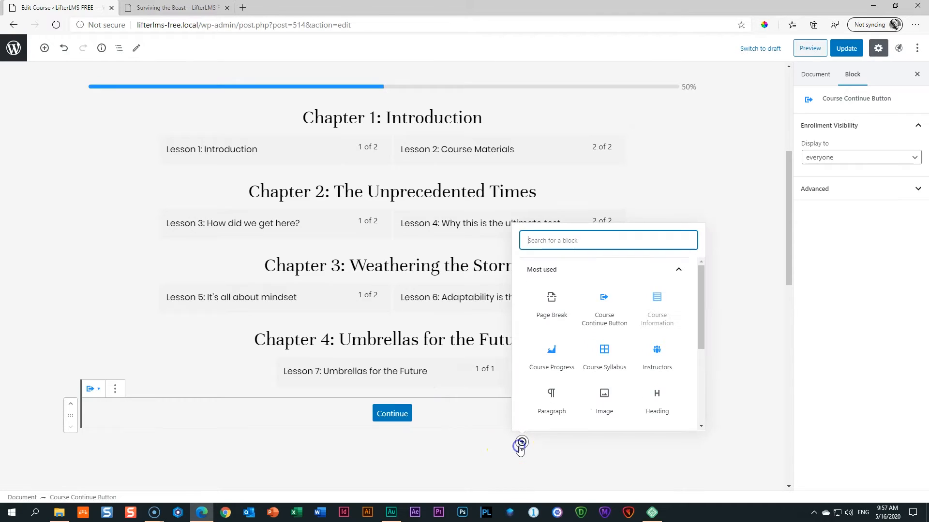
click(580, 270)
click(568, 408)
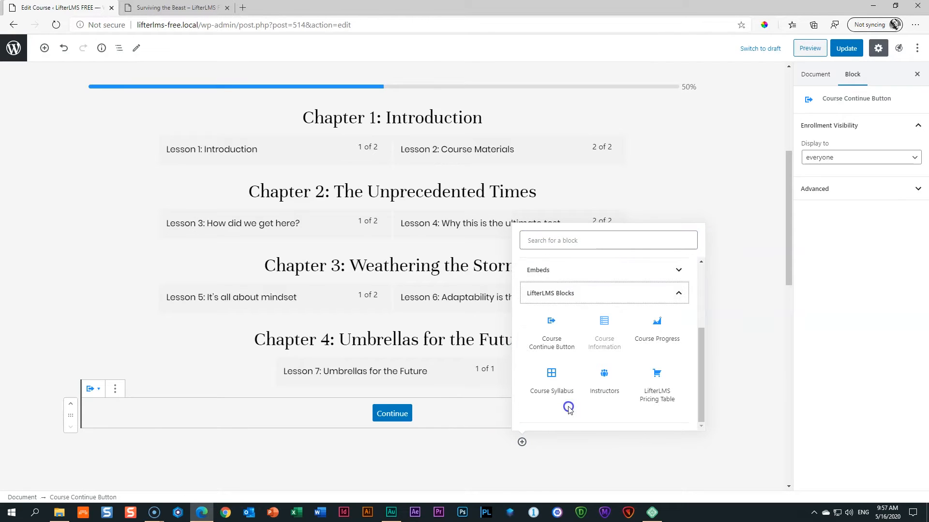
Add a LifterLMS Pricing Table block, which reports no access plans found.
click(675, 392)
click(665, 385)
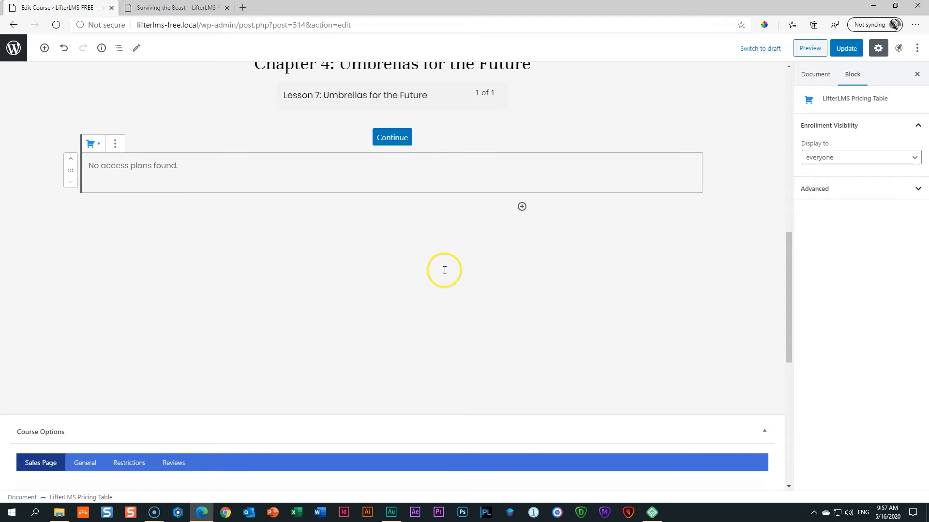
scroll(488, 295, up, 5)
scroll(488, 295, up, 6)
scroll(489, 296, down, 5)
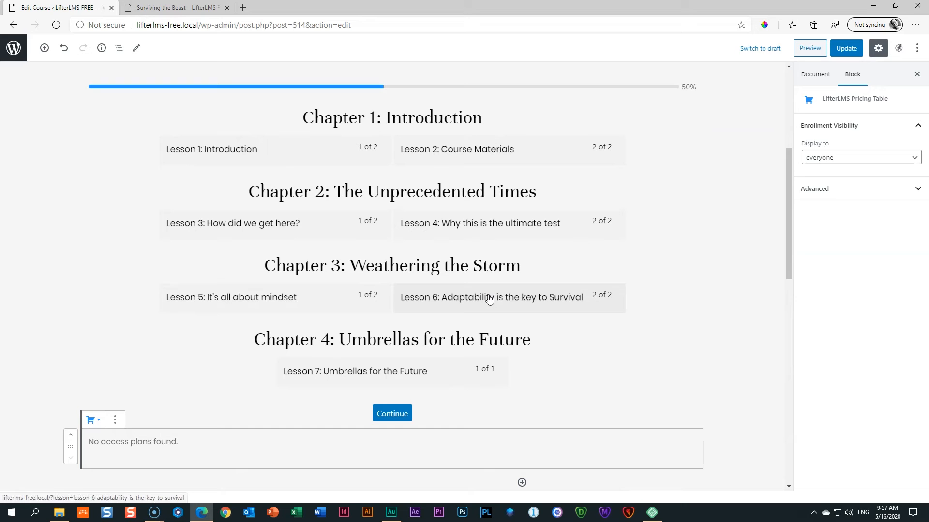
scroll(488, 297, up, 5)
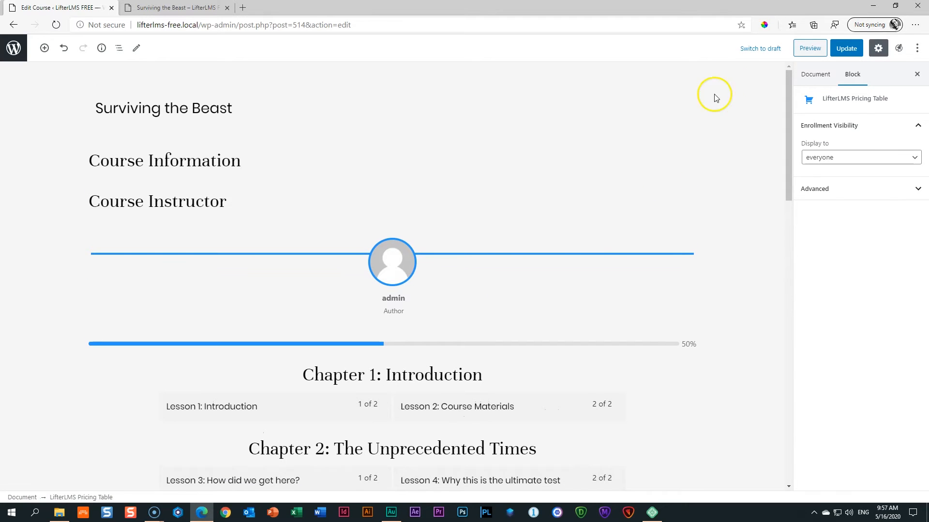
Update the course and preview it, checking the Course Information and Course Instructor headings.
click(844, 48)
click(803, 48)
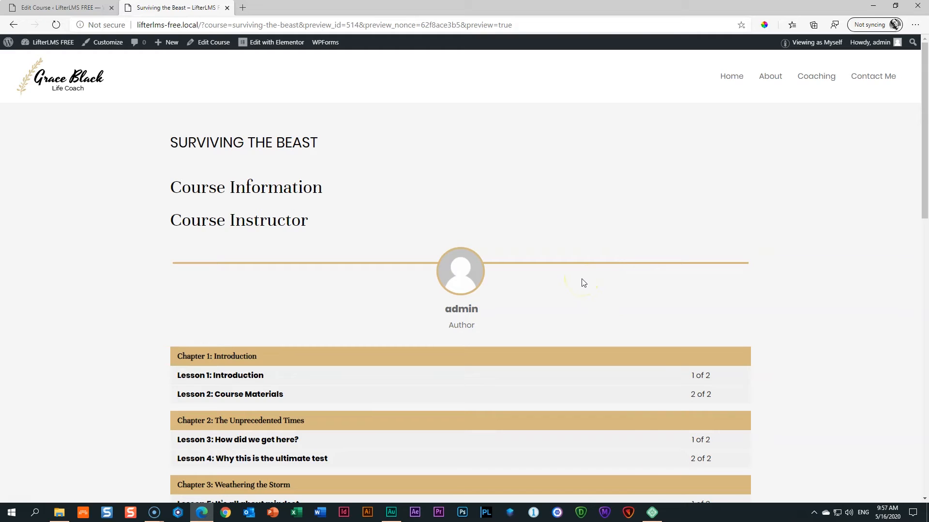
drag(171, 187, 329, 185)
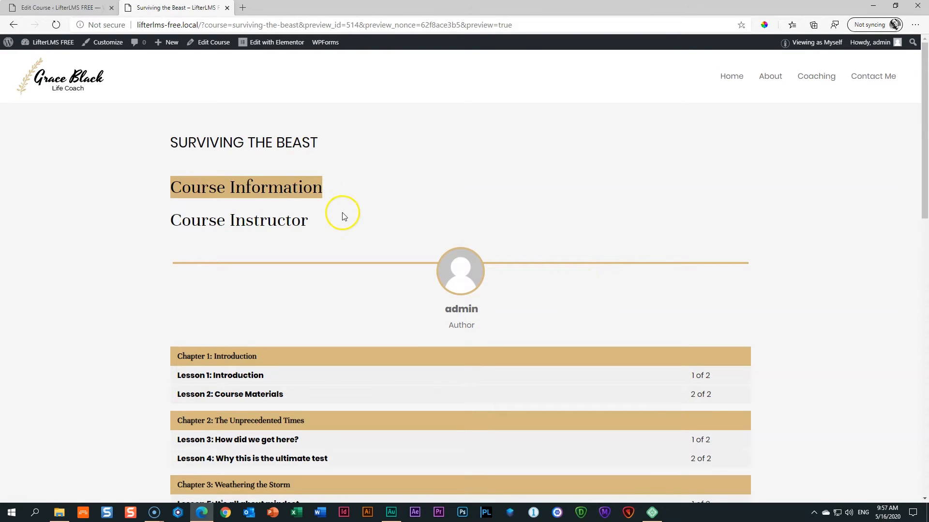
drag(170, 221, 316, 223)
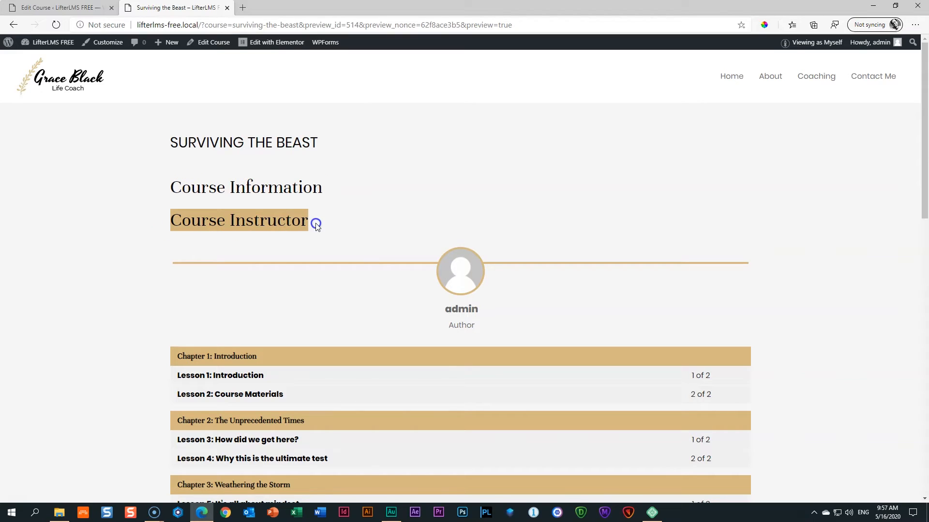
scroll(500, 252, down, 3)
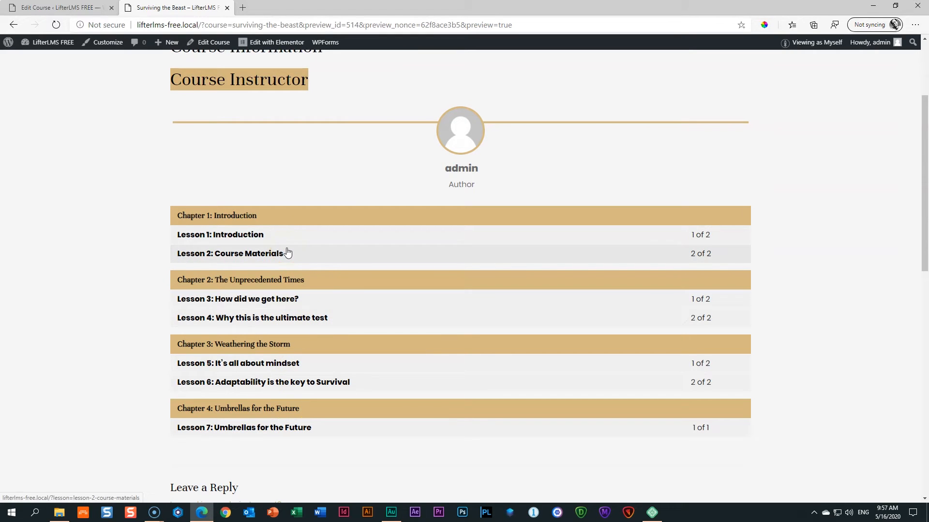
scroll(287, 252, down, 5)
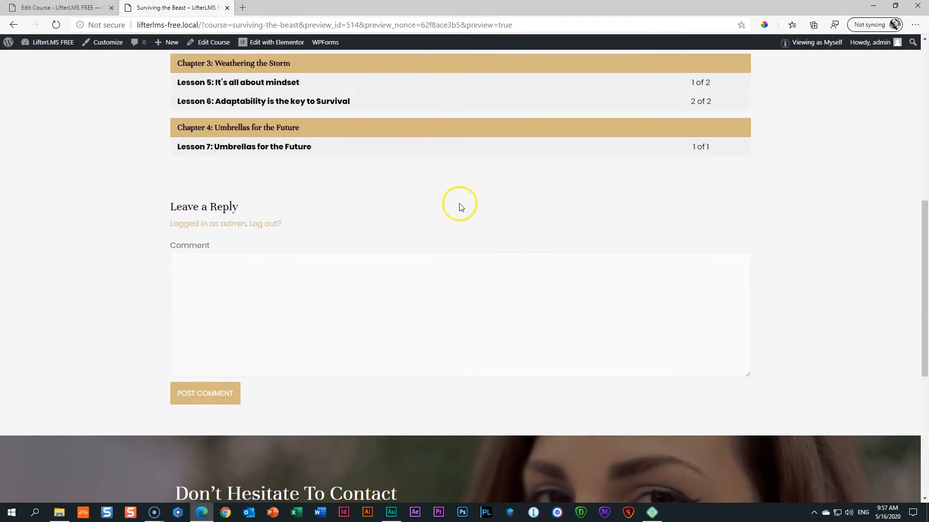
scroll(459, 205, up, 6)
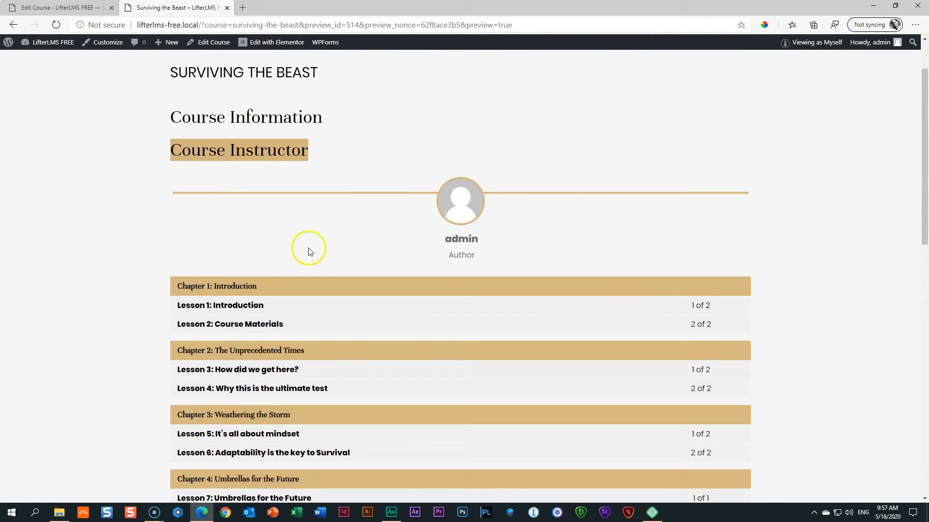
Check the Course Progress block in the editor, then review the preview's syllabus again.
click(92, 8)
click(336, 347)
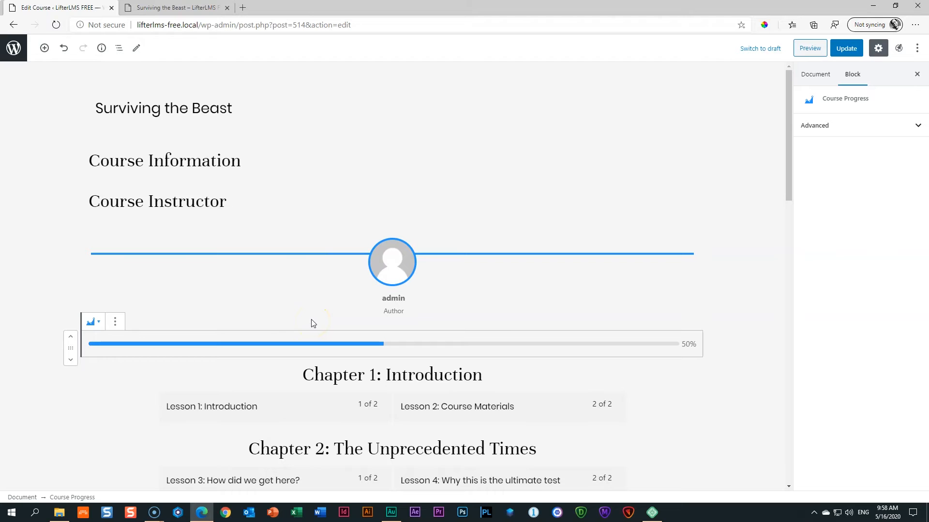
scroll(312, 323, down, 7)
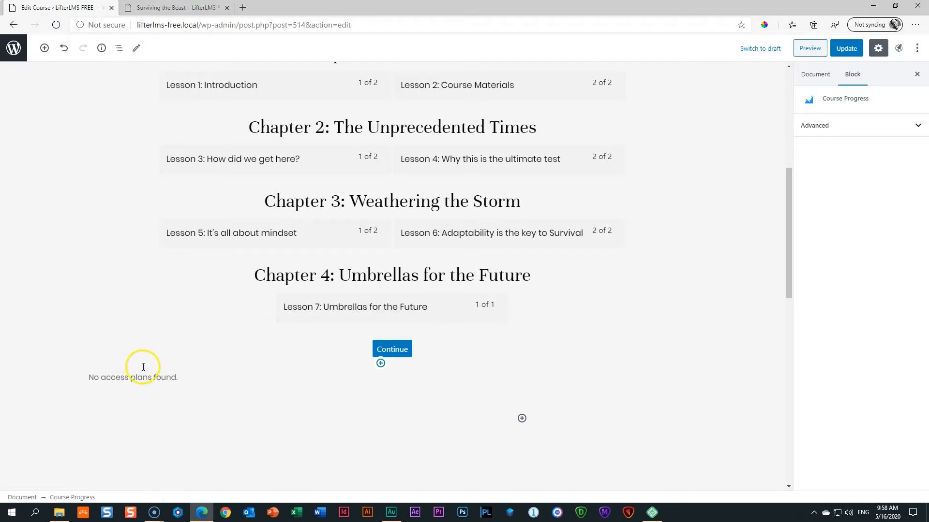
key(ctrl+Tab)
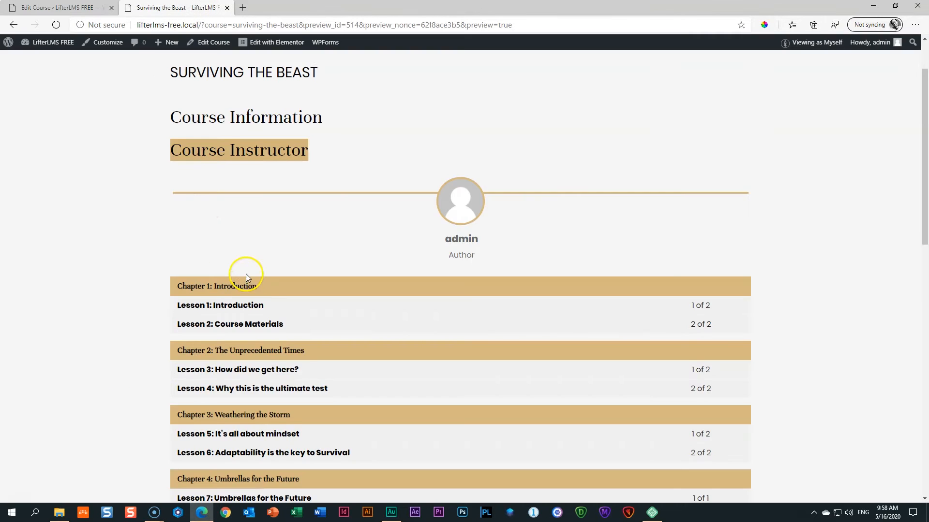
scroll(246, 273, down, 6)
scroll(245, 285, up, 4)
scroll(245, 289, up, 3)
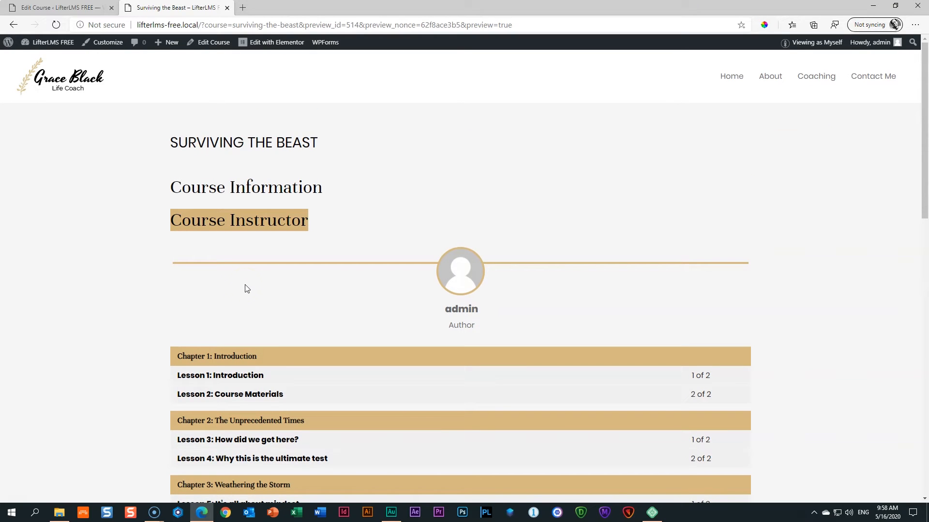
click(772, 207)
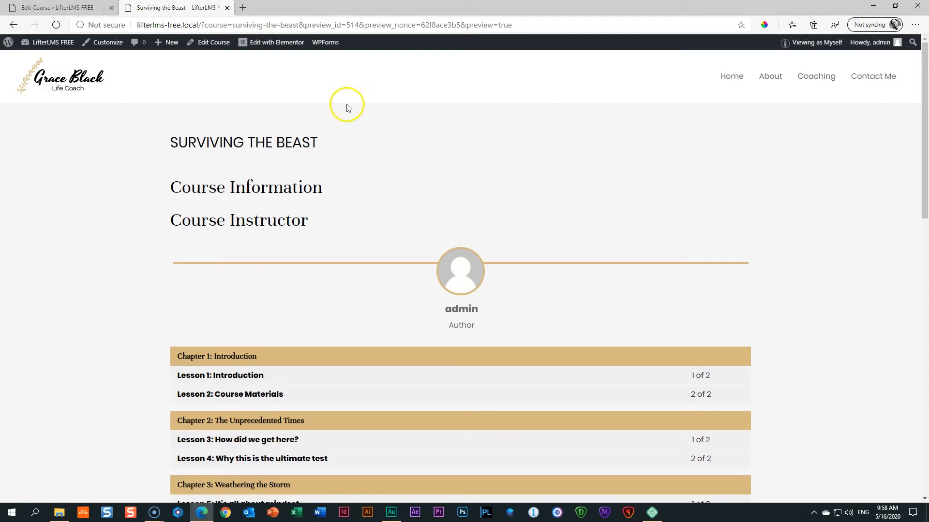
Return to the course editor and expand the Featured image panel in the Document settings.
click(58, 7)
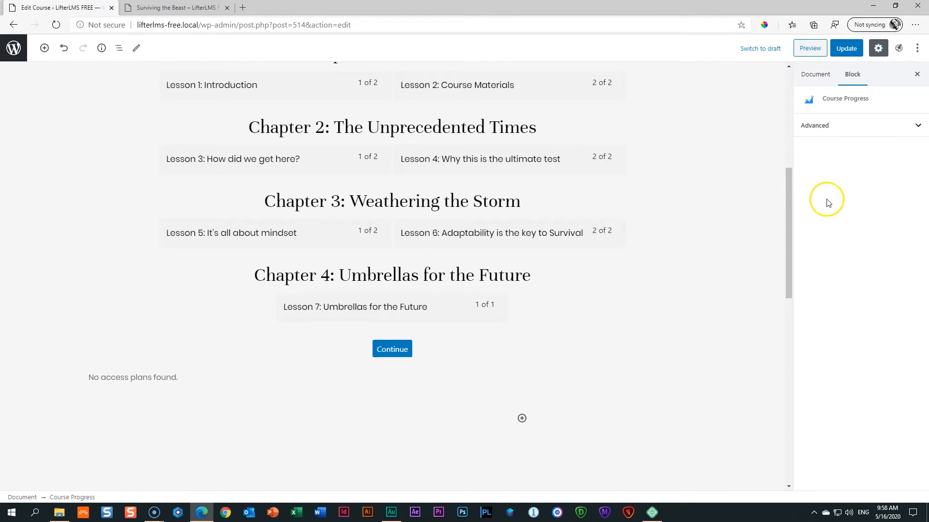
drag(790, 216, 784, 108)
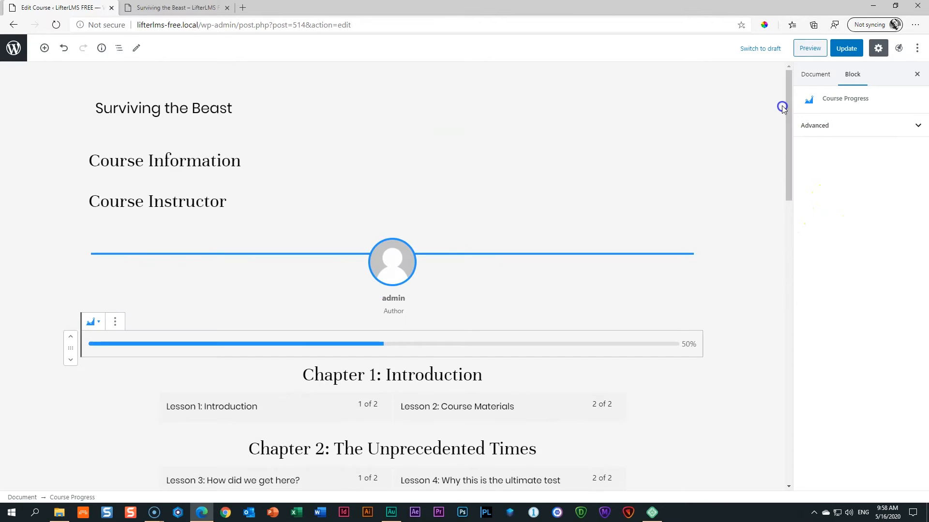
click(815, 76)
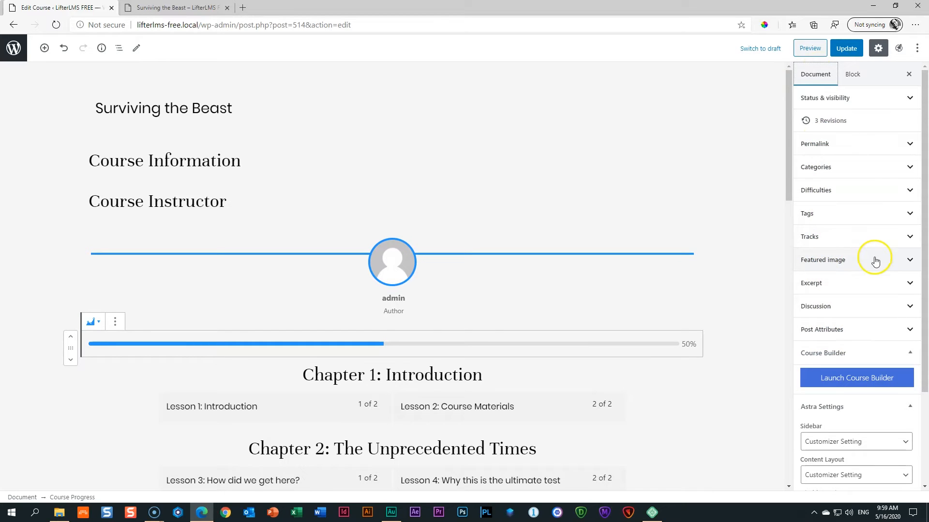
click(840, 261)
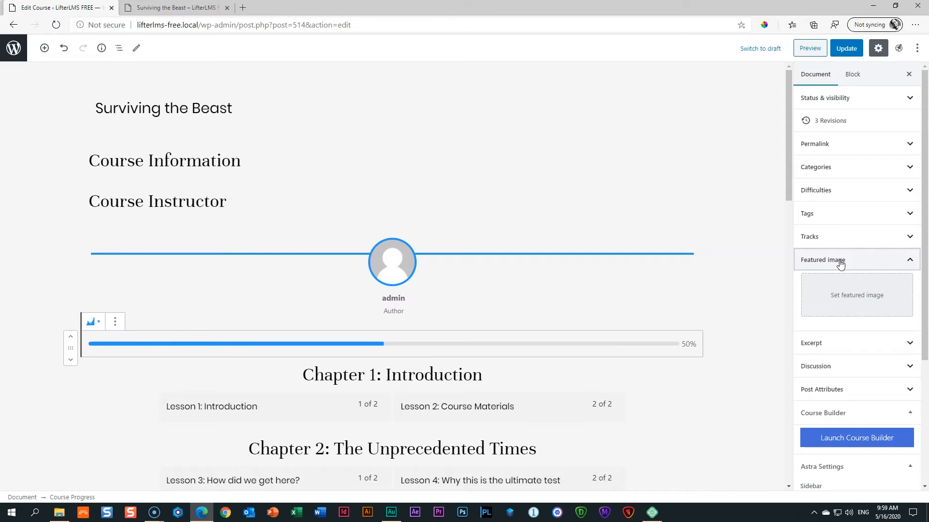
Start setting the featured image and view Surviving the Beast _ Cover.jpg from Downloads > LifterLMS in Photos.
click(862, 305)
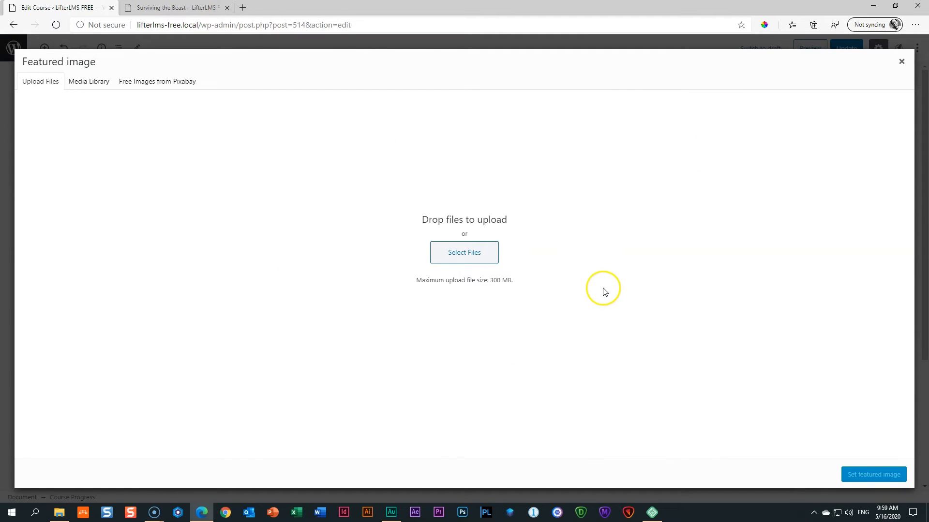
click(59, 513)
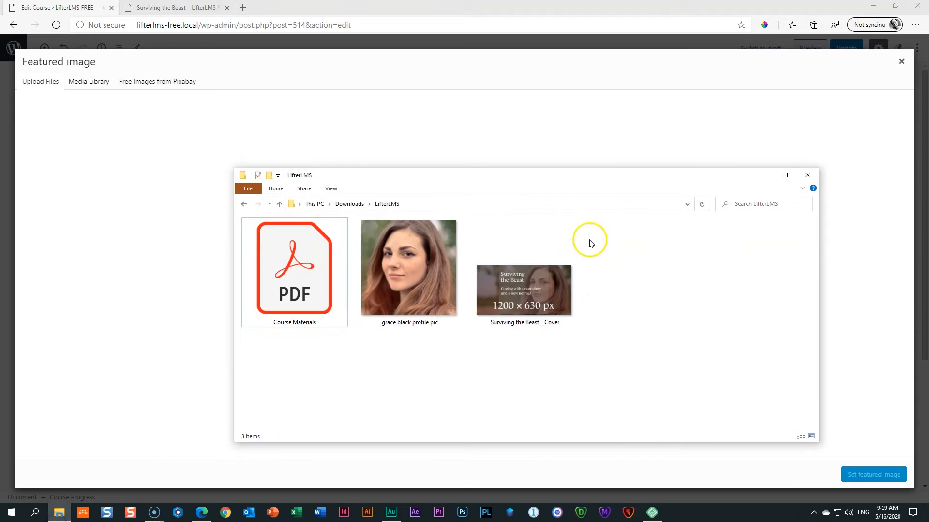
drag(606, 180, 646, 128)
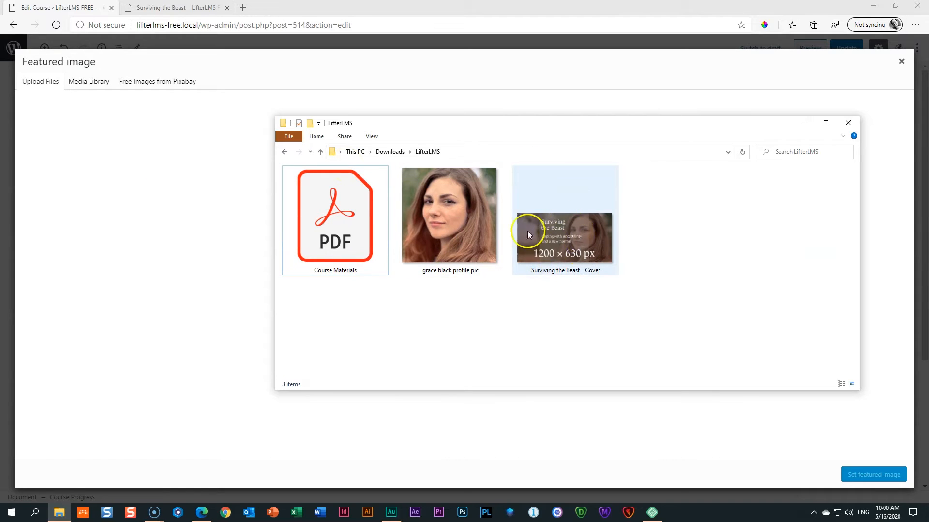
double_click(576, 246)
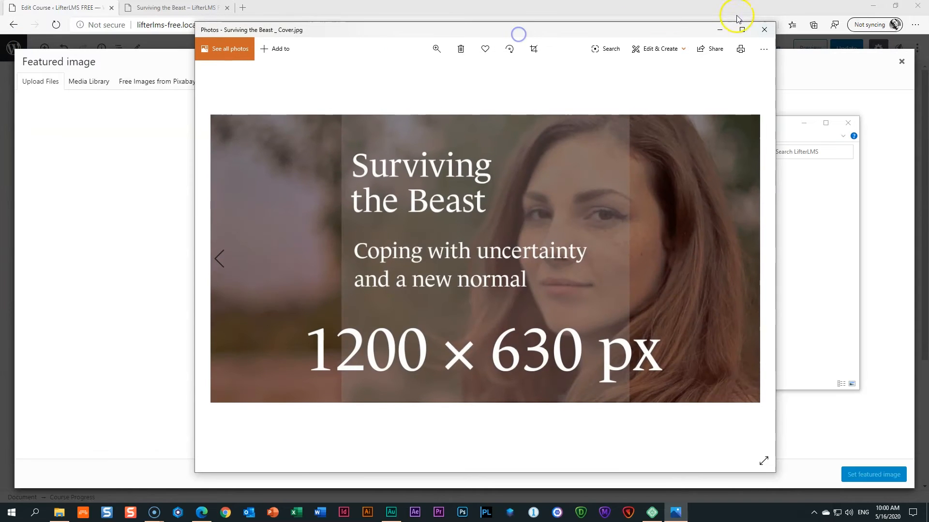
click(741, 25)
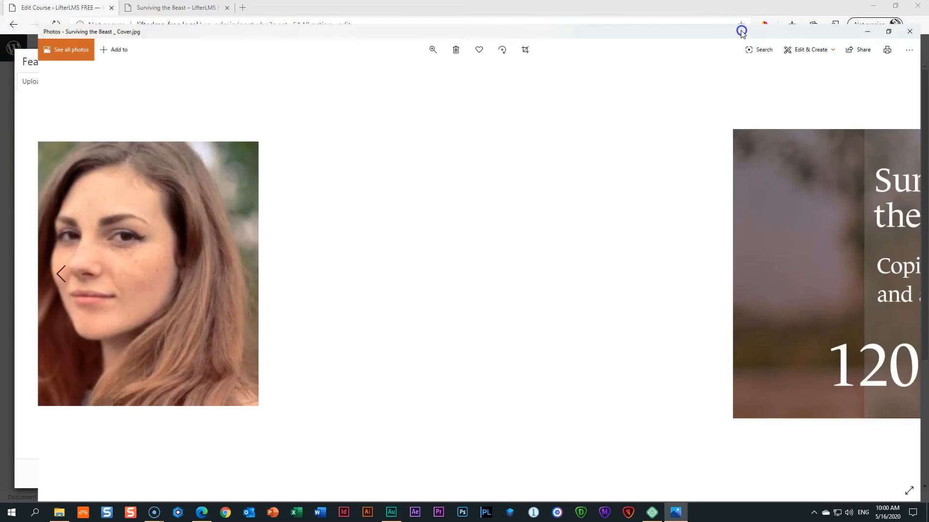
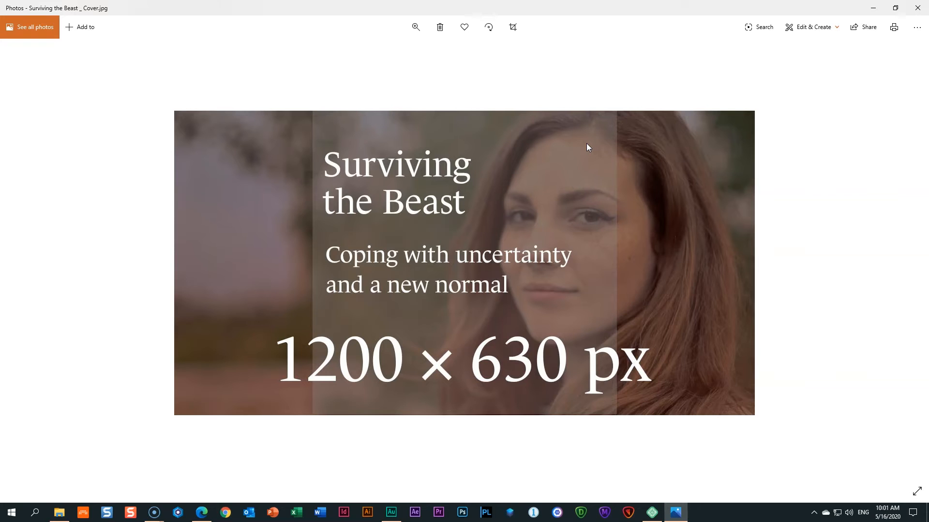
Upload 'Surviving the Beast _ Cover.jpg' by dragging it into the media uploader.
click(917, 8)
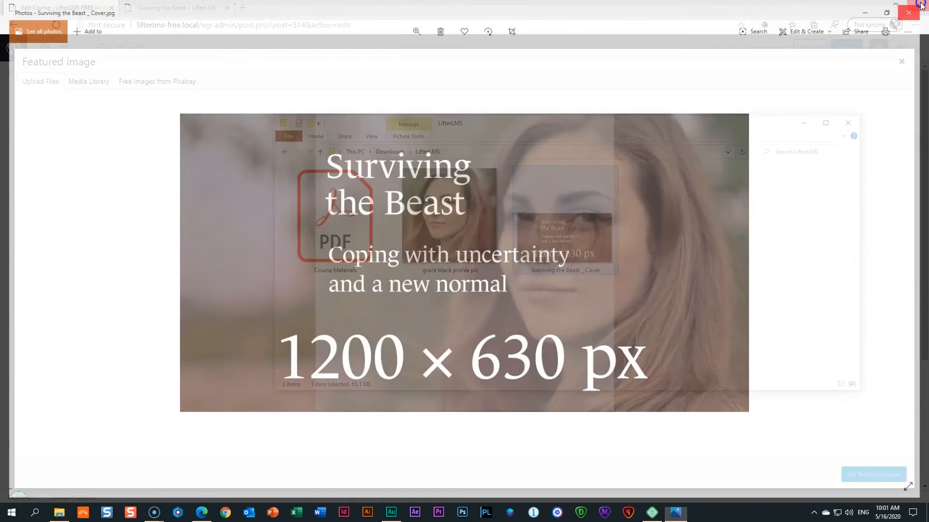
click(537, 324)
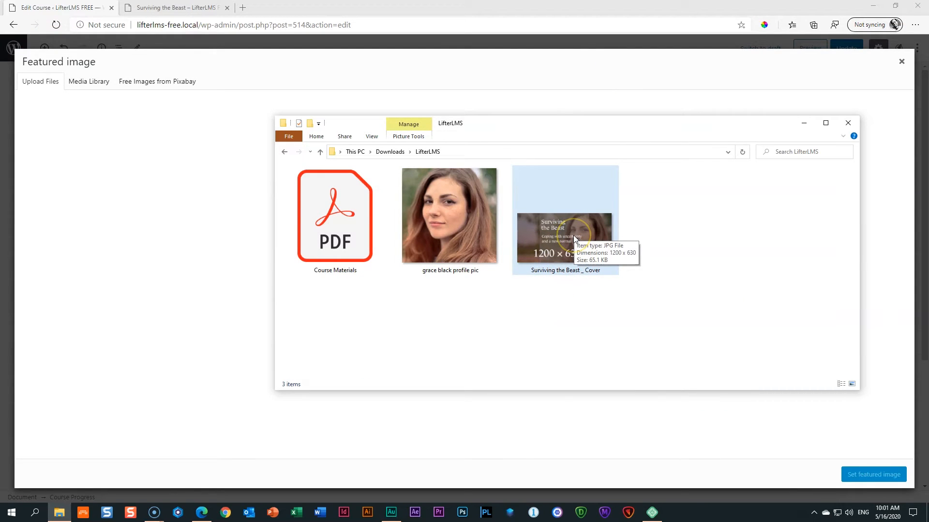
drag(573, 235, 139, 196)
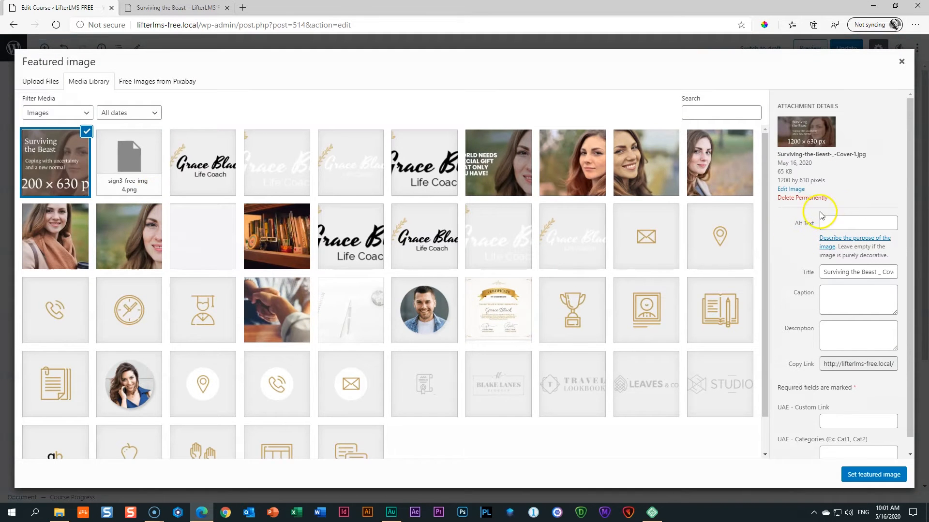
Copy the image title into Alt Text and set the cover as the featured image.
click(846, 222)
triple_click(848, 271)
key(ctrl+c)
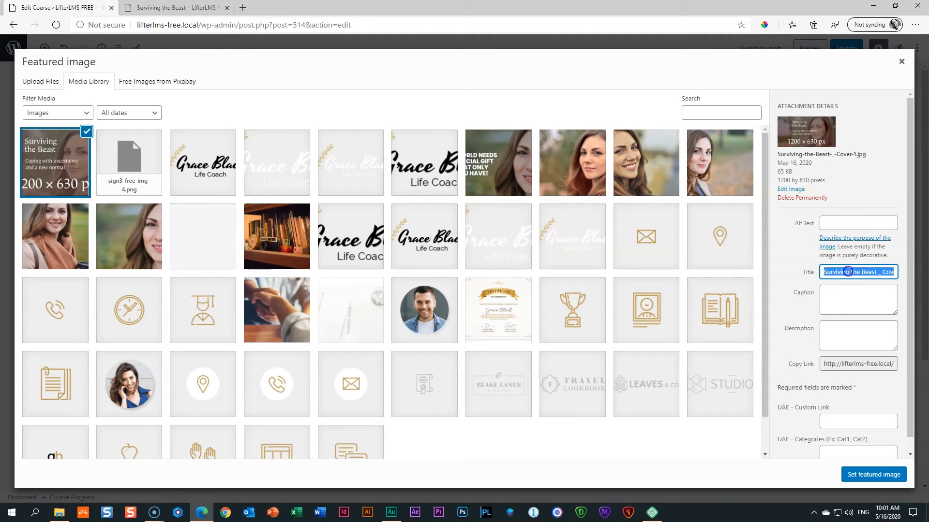
click(830, 223)
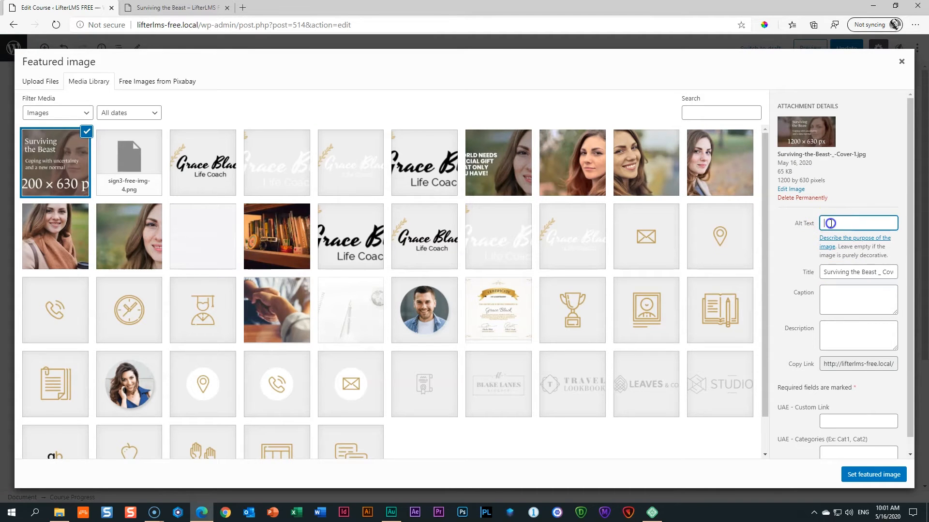
key(ctrl+v)
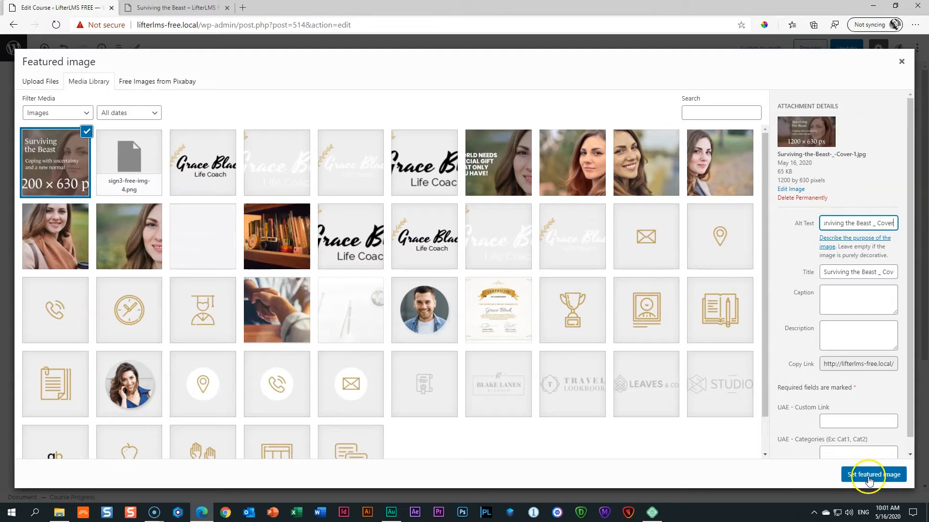
click(868, 477)
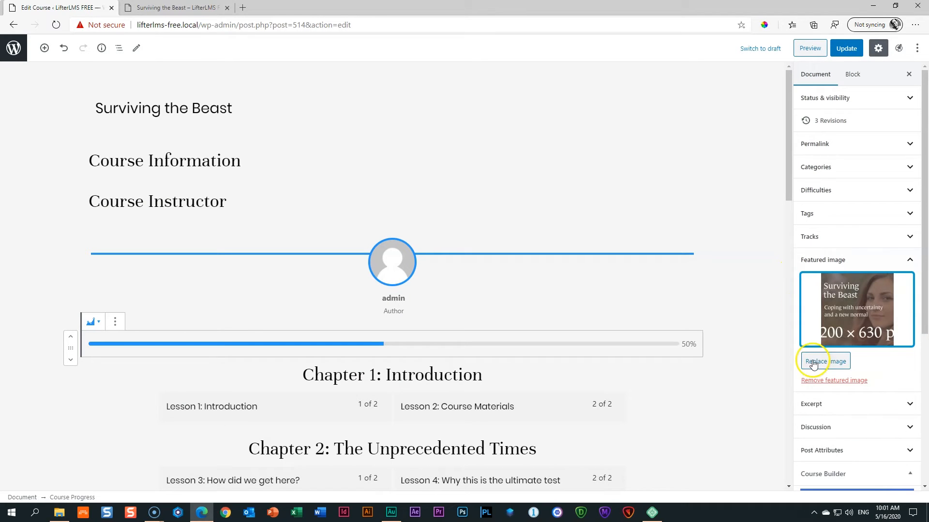
Update the course and preview the page showing the new cover image, then return to the editor.
click(853, 259)
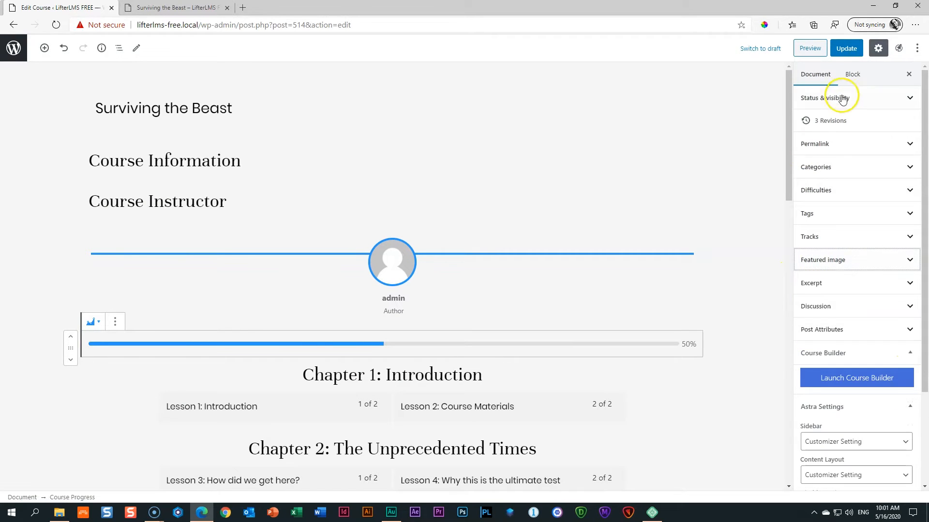
click(846, 49)
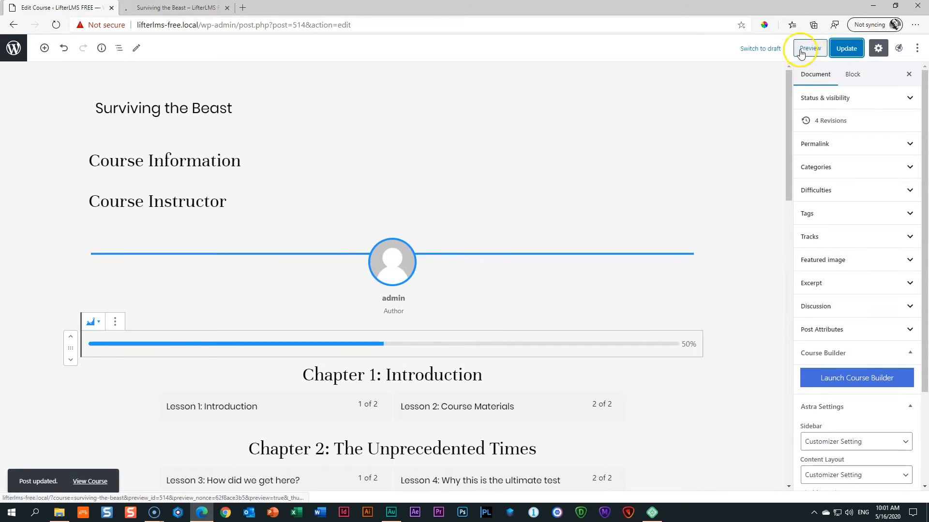
click(801, 50)
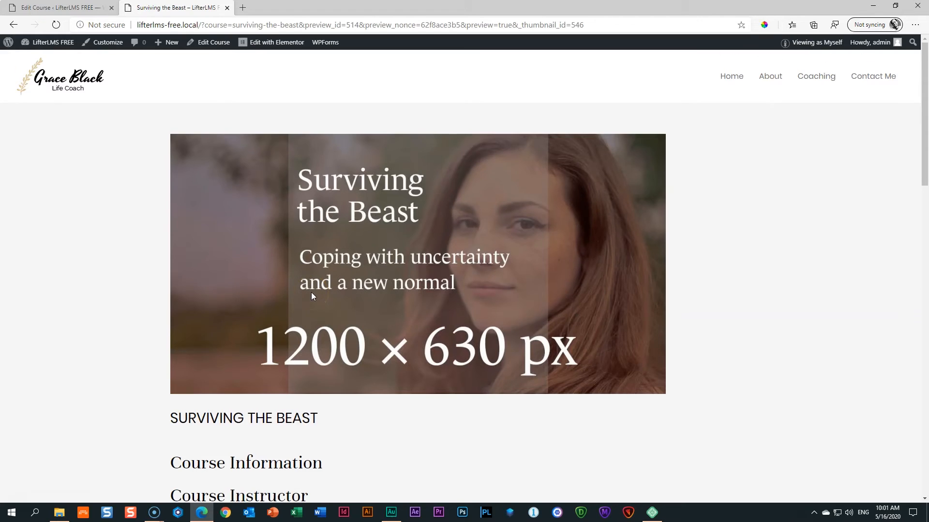
scroll(312, 296, down, 14)
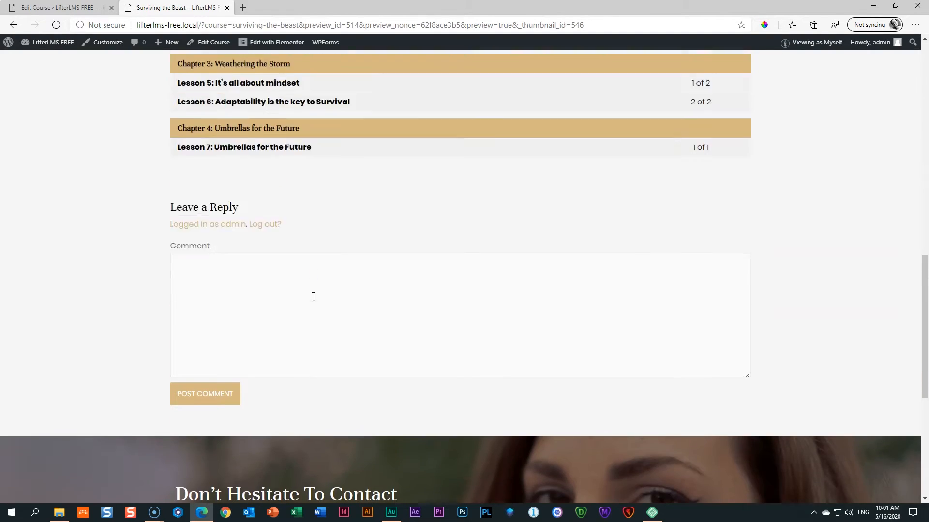
scroll(312, 298, up, 15)
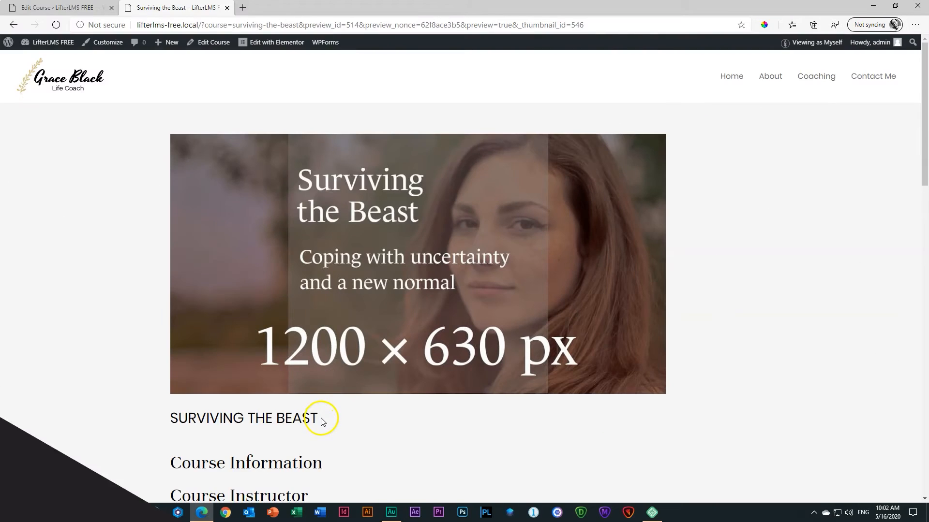
scroll(241, 397, down, 3)
drag(170, 322, 327, 322)
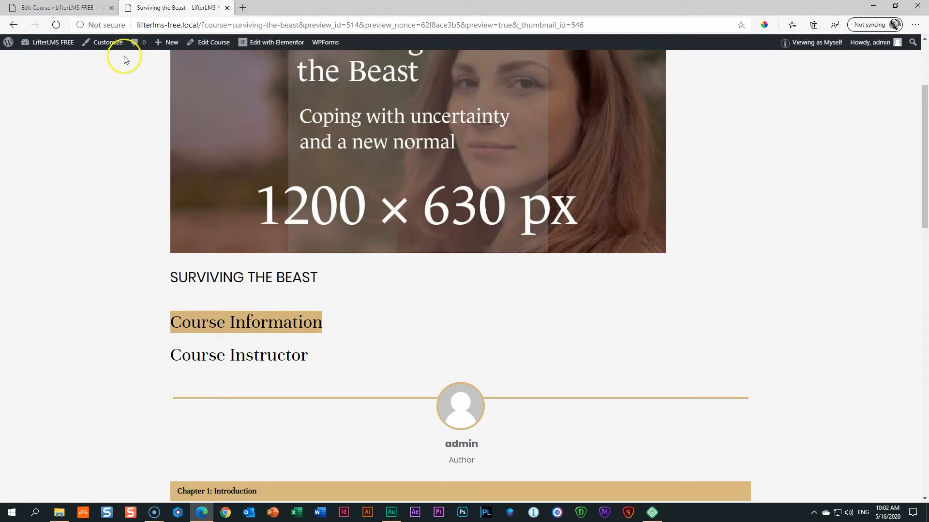
click(79, 8)
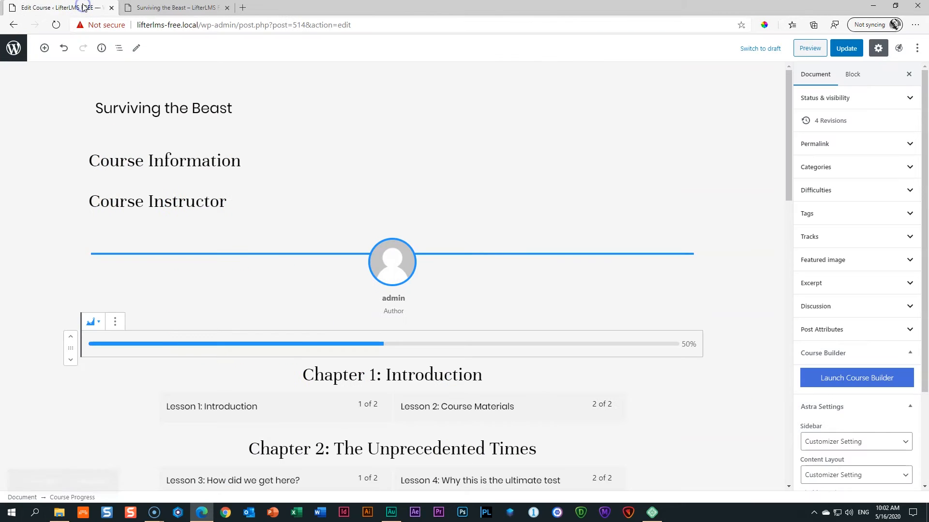
Select the Course Information block and show its block settings in the sidebar.
click(171, 168)
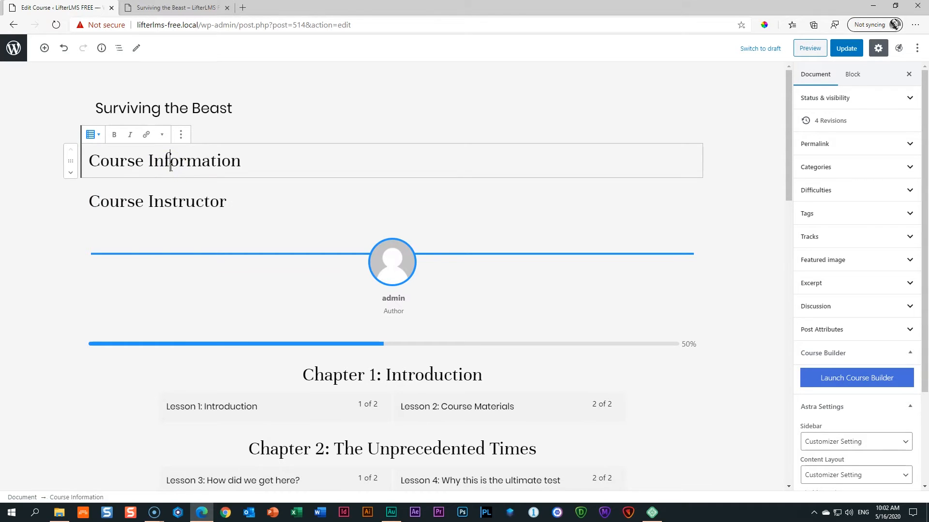
click(856, 77)
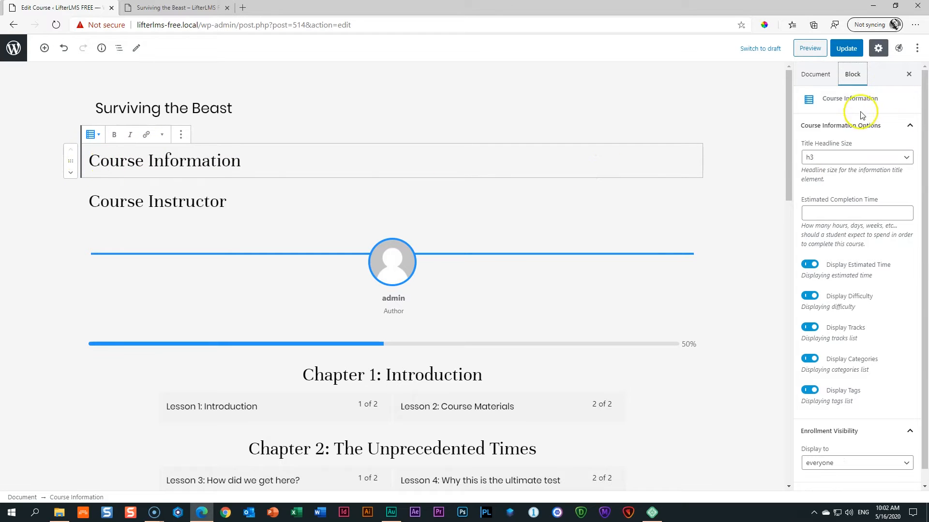
scroll(881, 371, down, 1)
scroll(881, 371, up, 1)
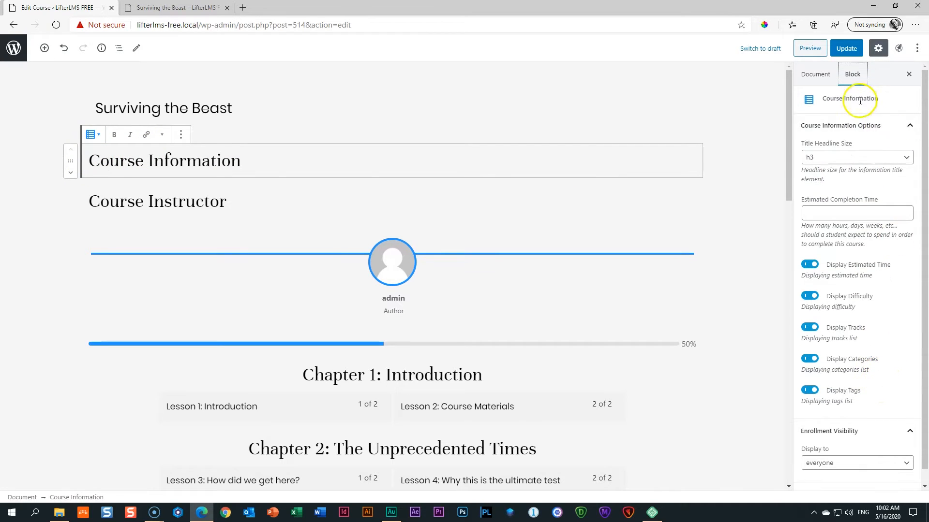
click(823, 75)
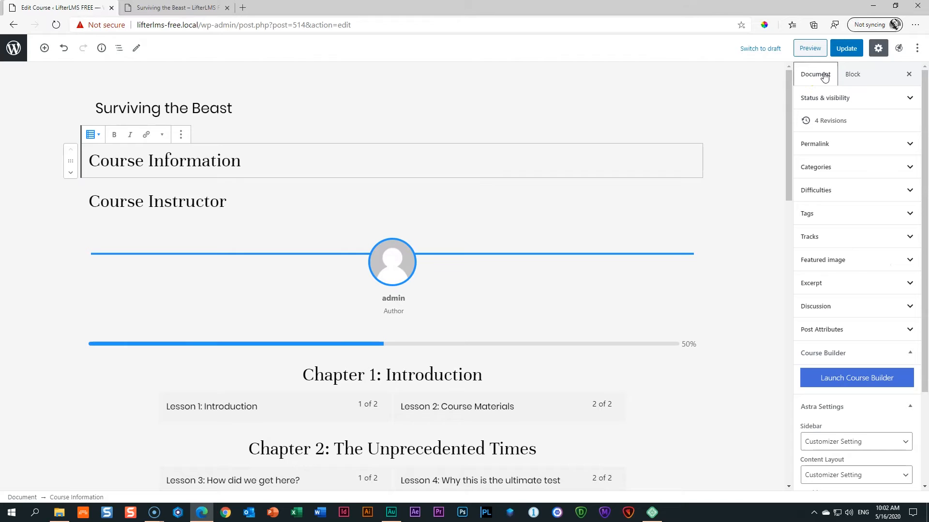
click(856, 75)
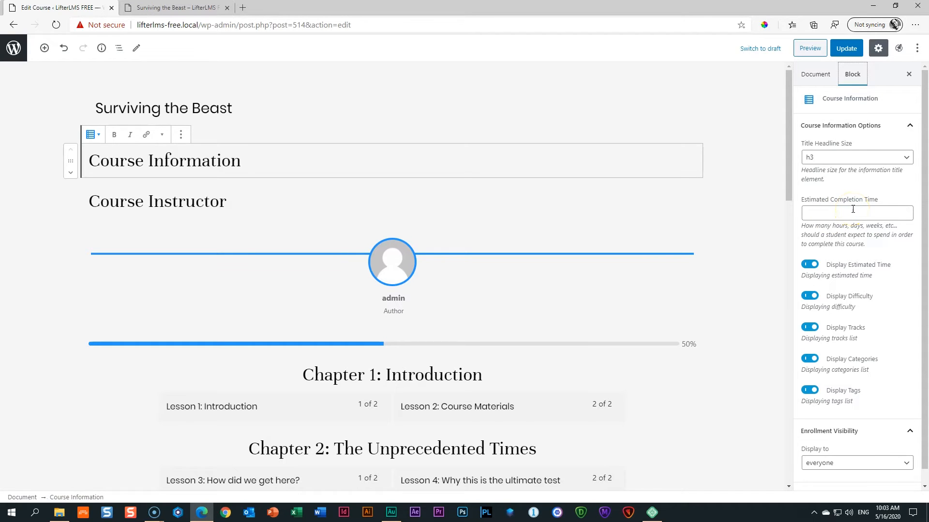
Enter '2 hours 45 minutes' as the estimated completion time and update the course.
click(853, 210)
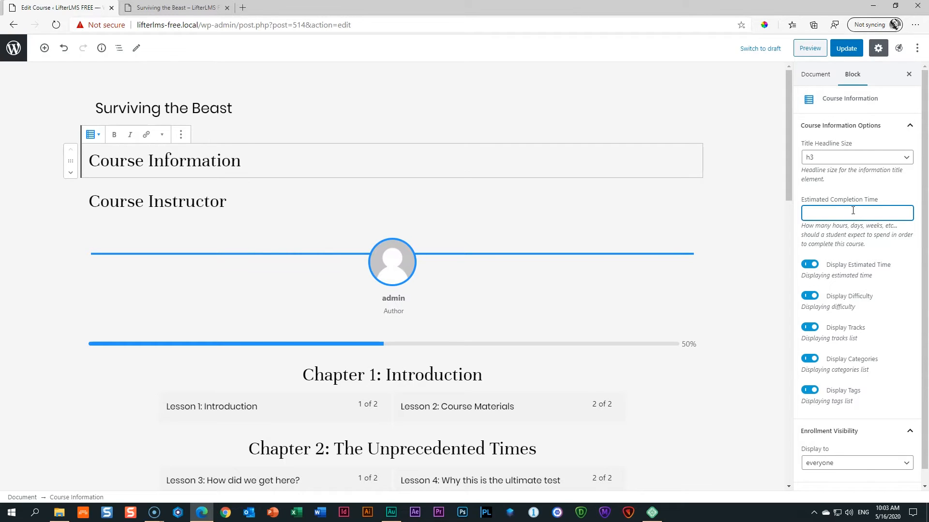
text(2 hours 45 minutes)
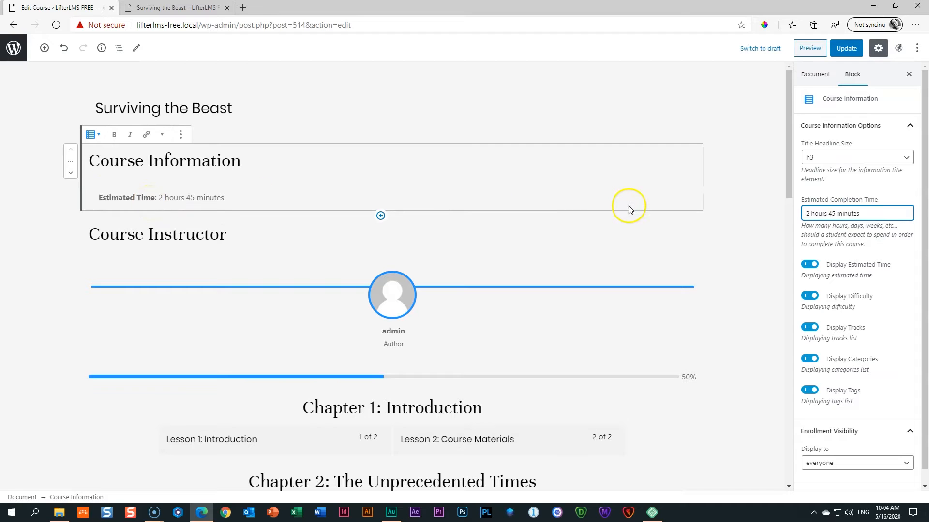
click(848, 49)
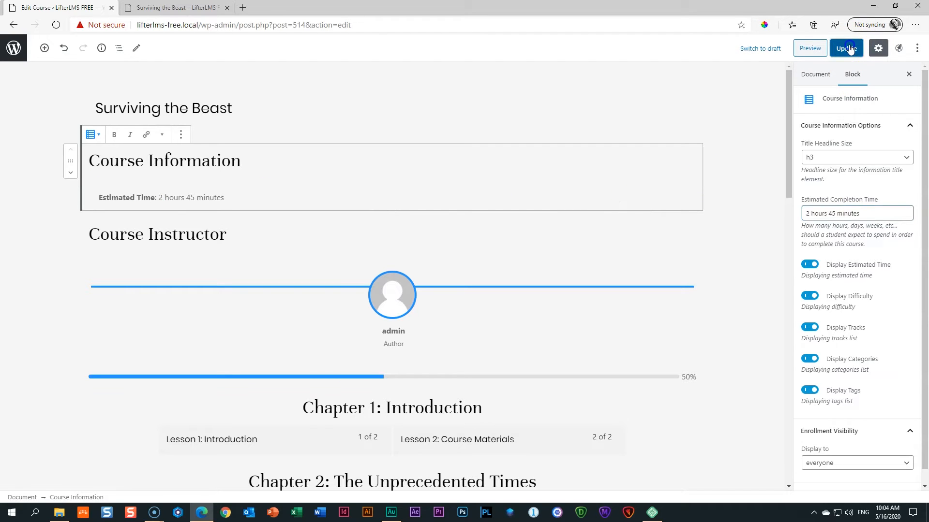
Preview the course page to check the estimated time, then return to the editor.
click(798, 48)
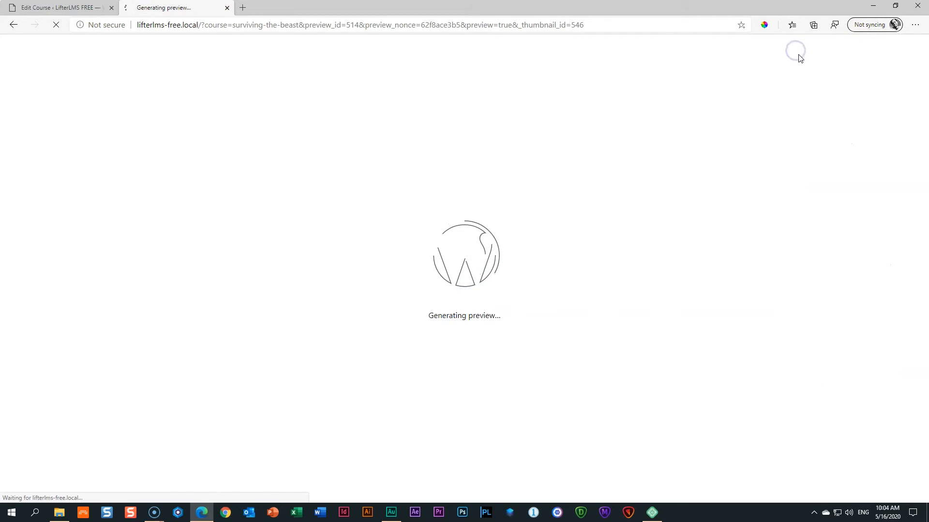
scroll(575, 102, down, 4)
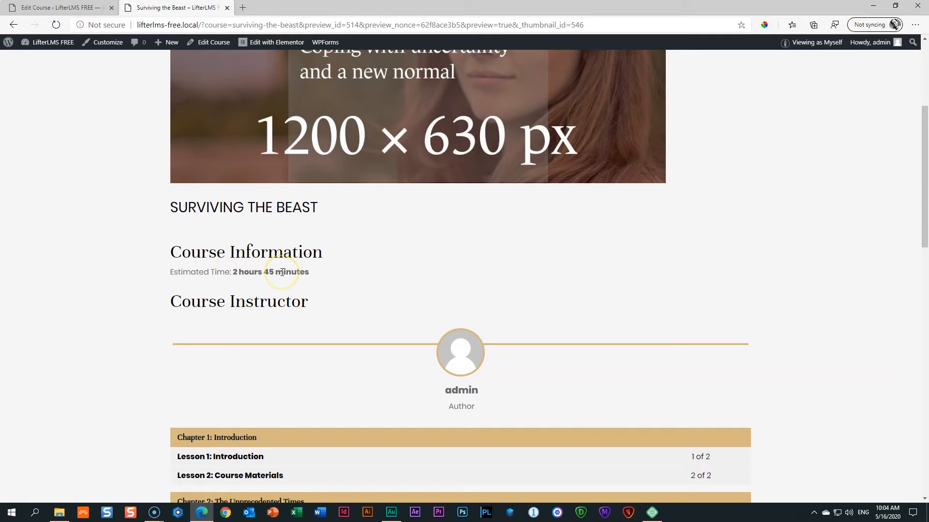
click(83, 9)
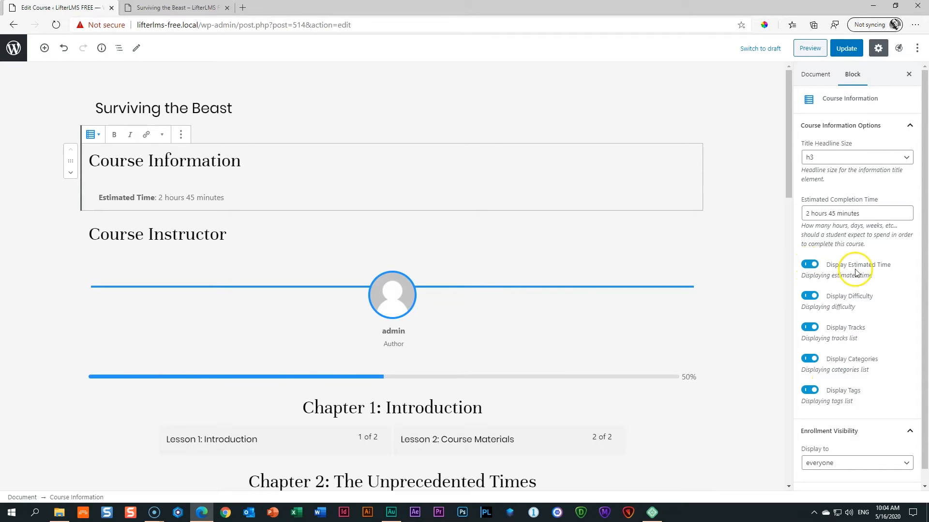
Keep the estimated time shown, check the Difficulties panel, update the course and go to Courses.
click(809, 265)
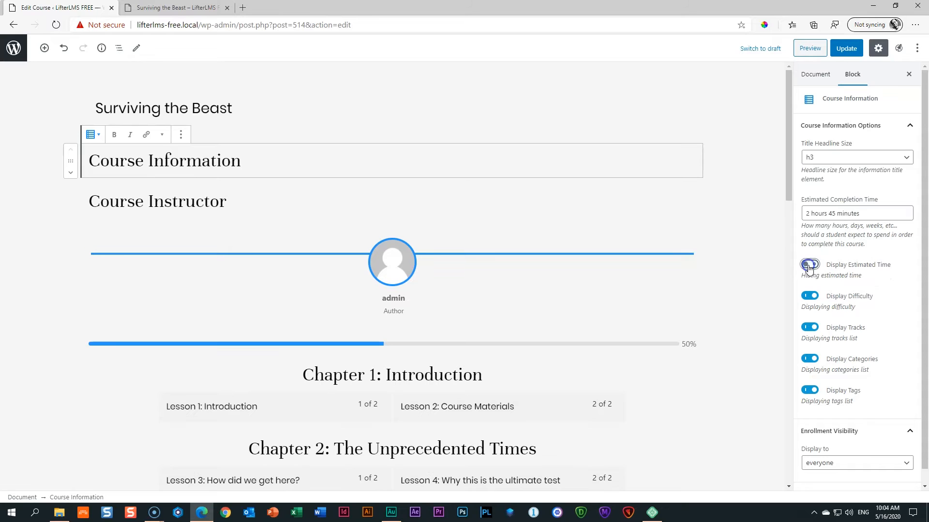
click(808, 265)
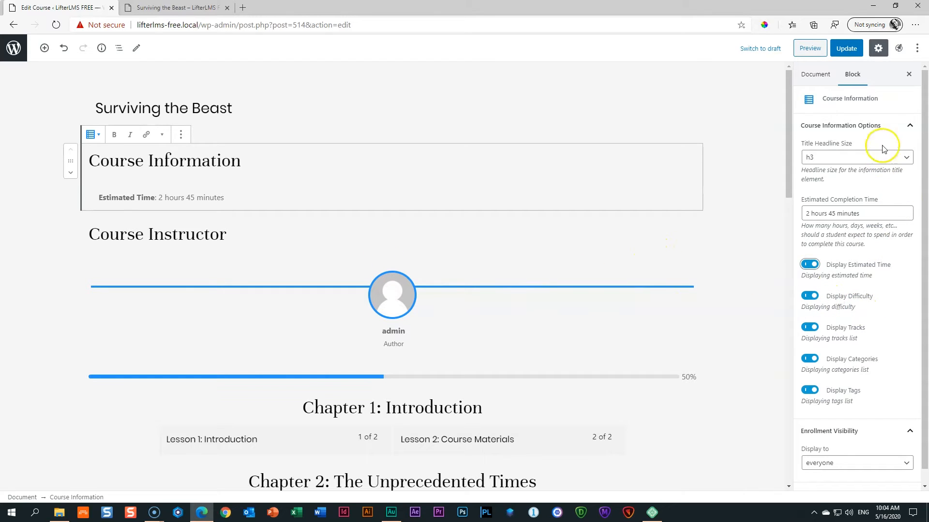
click(814, 74)
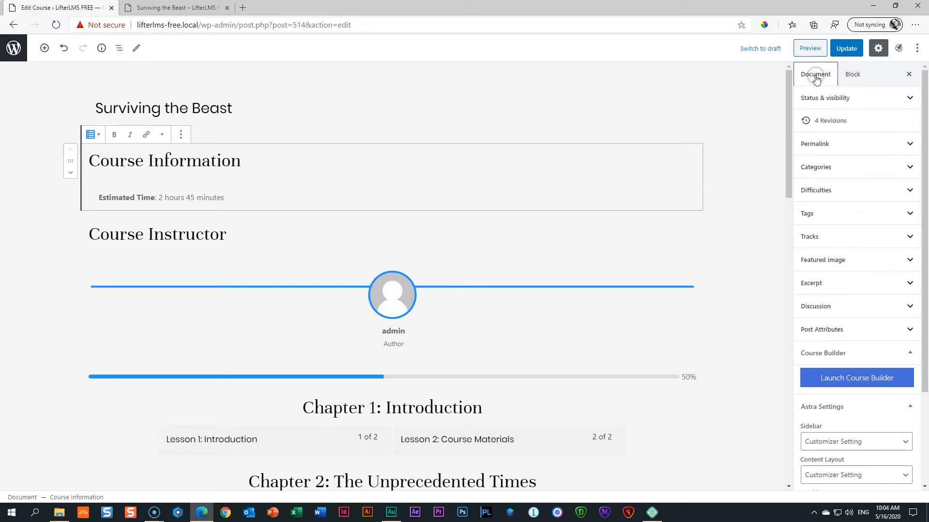
click(828, 192)
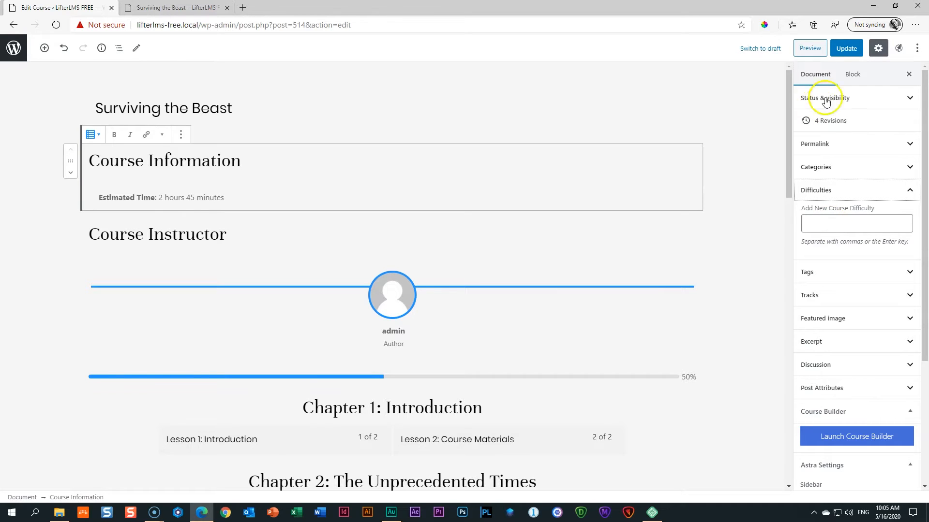
click(849, 51)
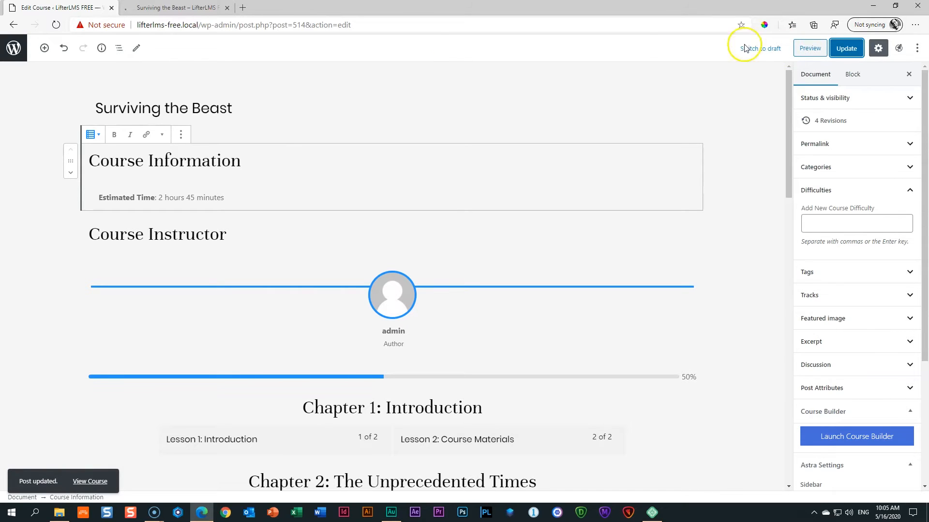
click(14, 48)
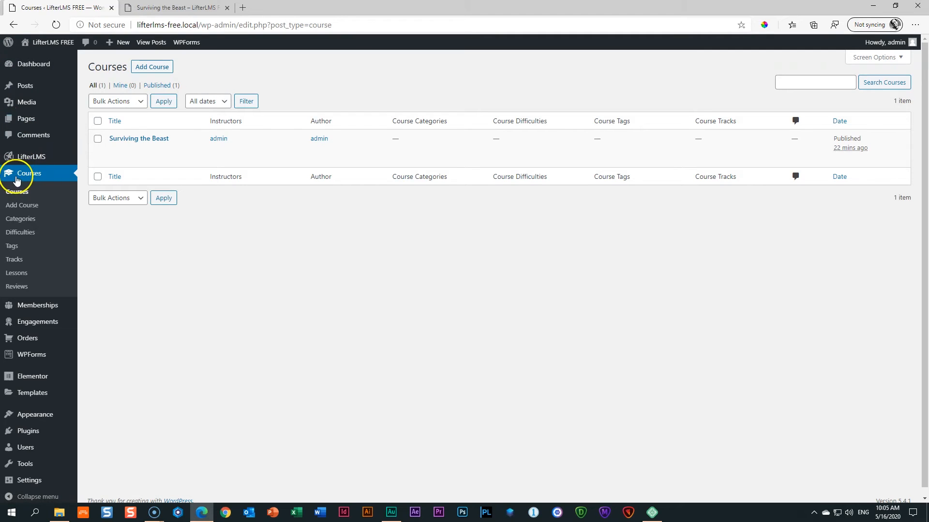
Bulk-delete the Advanced, Beginner and Intermediate course difficulties.
click(13, 237)
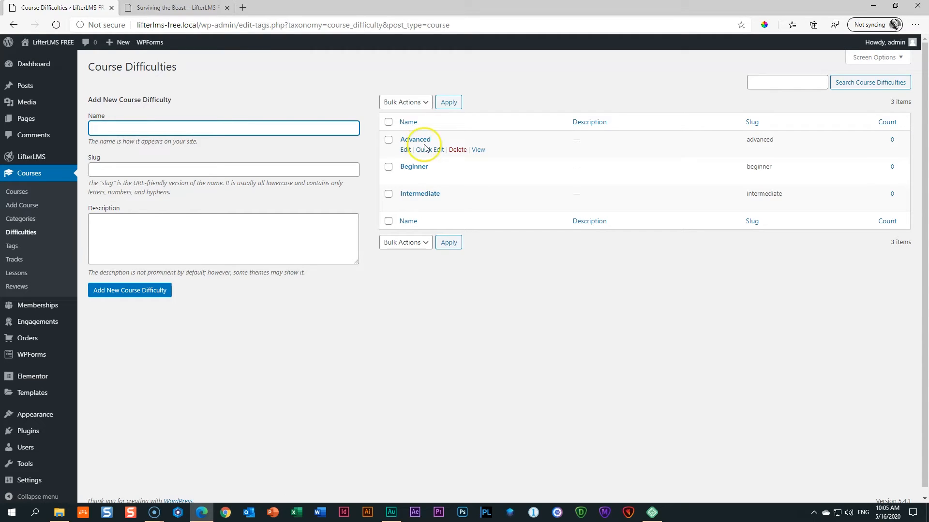
click(389, 123)
click(415, 103)
click(393, 126)
click(442, 103)
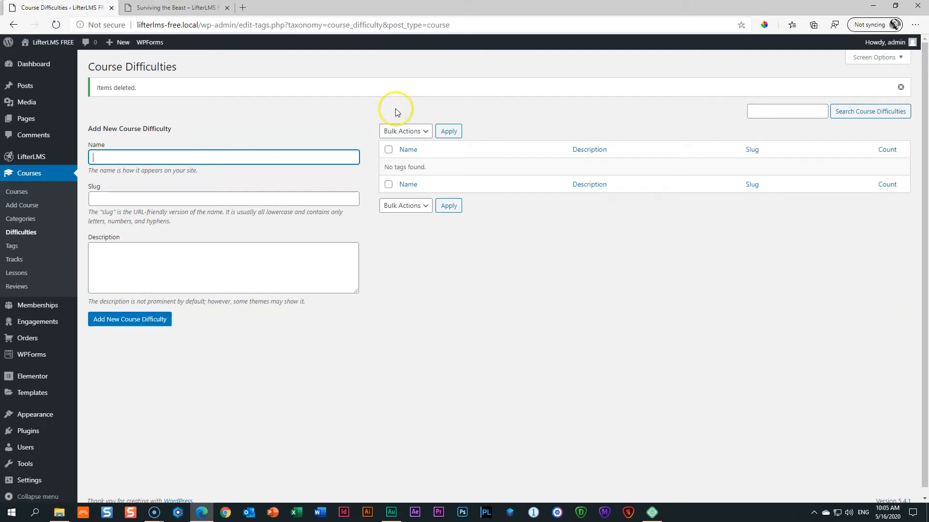
Add the difficulty 'Novice' with slug 'novice'.
text(Nove)
key(BackSpace)
text(ice)
key(Tab)
text(nov)
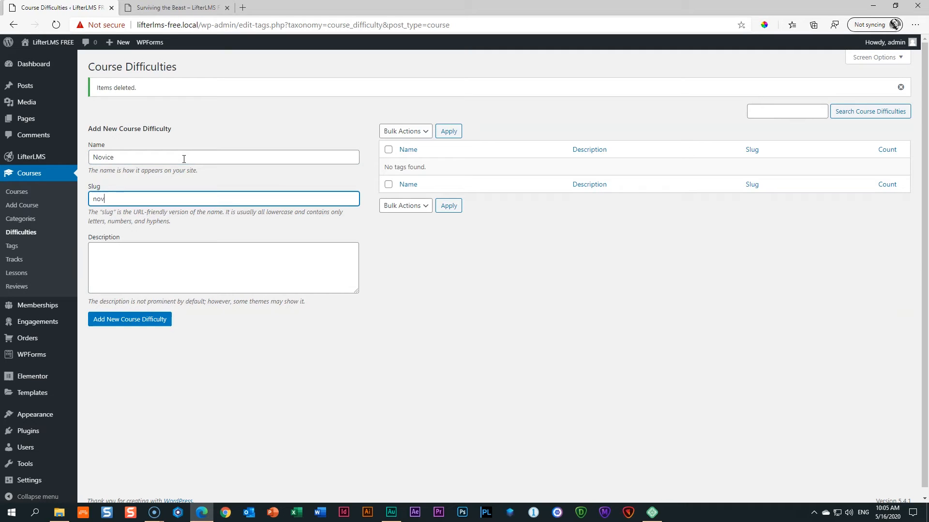
text(ice)
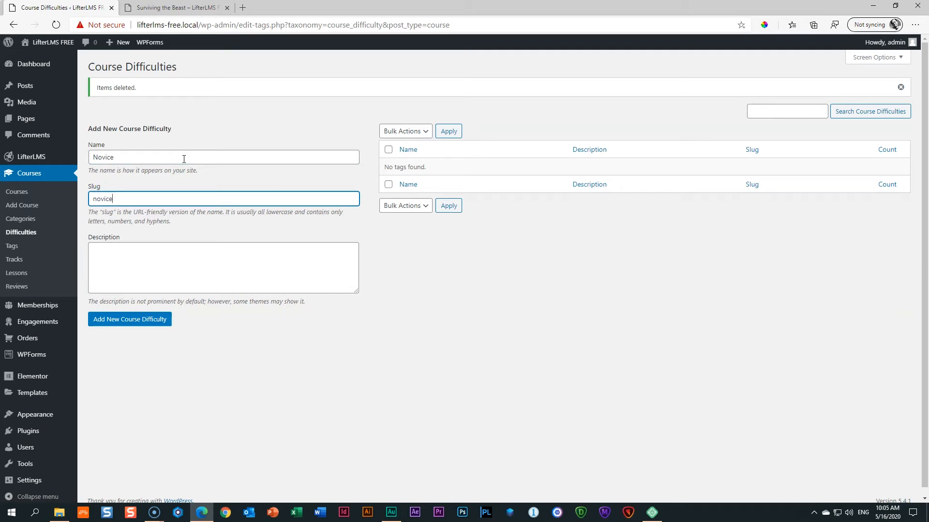
click(127, 326)
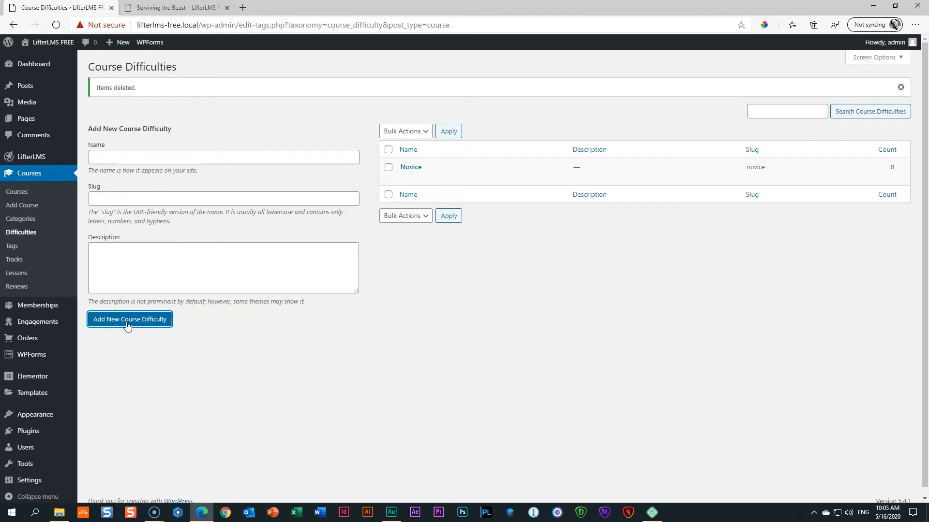
Add the difficulty 'Apprentice' with slug 'apprentice'.
click(170, 158)
text(Apprentice)
click(153, 203)
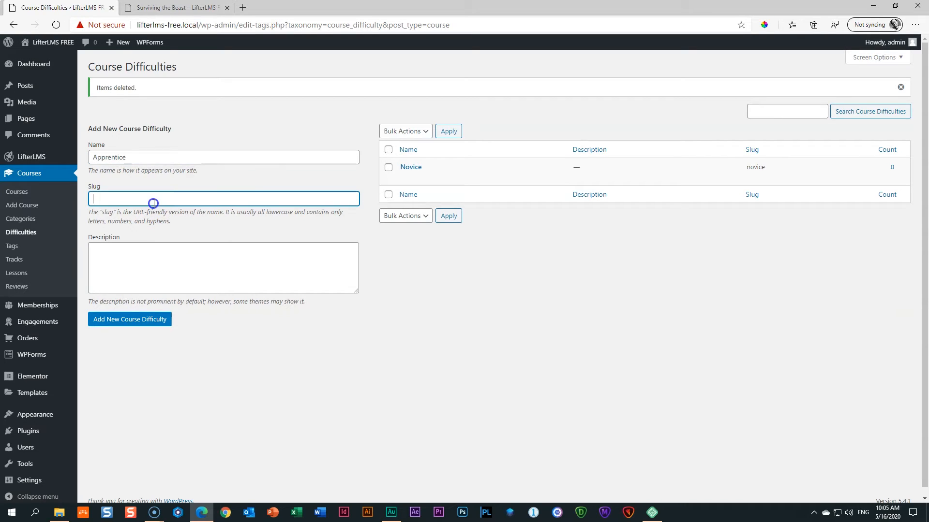
text(apprentice)
click(124, 320)
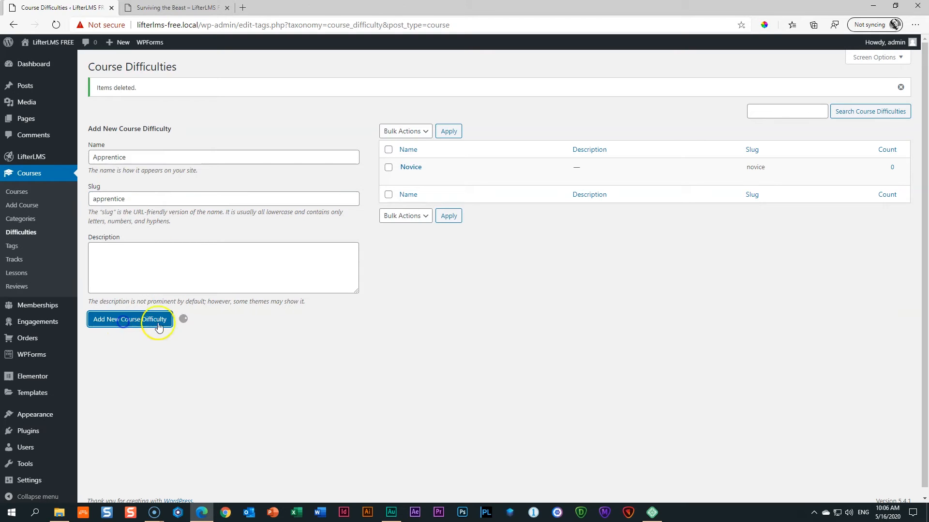
Add the difficulty 'Master' with slug 'master', then go back to Courses.
click(115, 160)
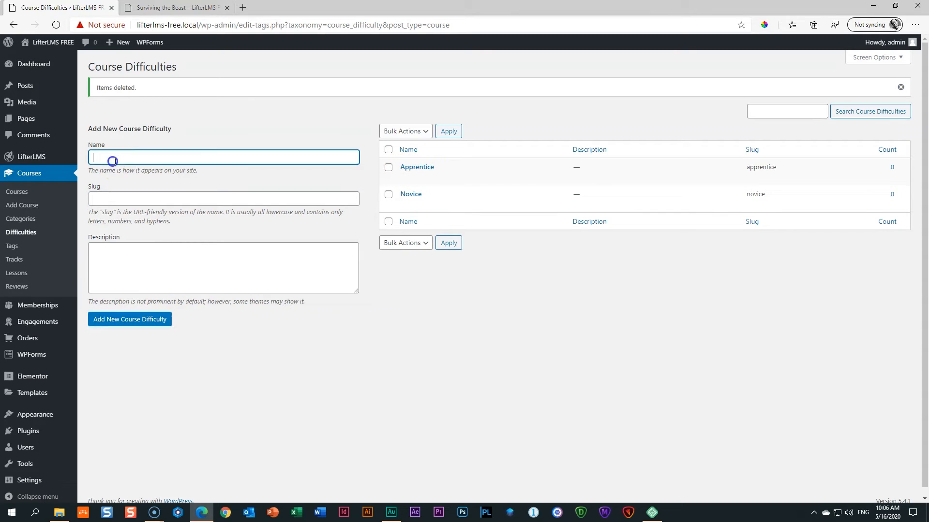
text(Master)
key(Tab)
text(master)
click(110, 322)
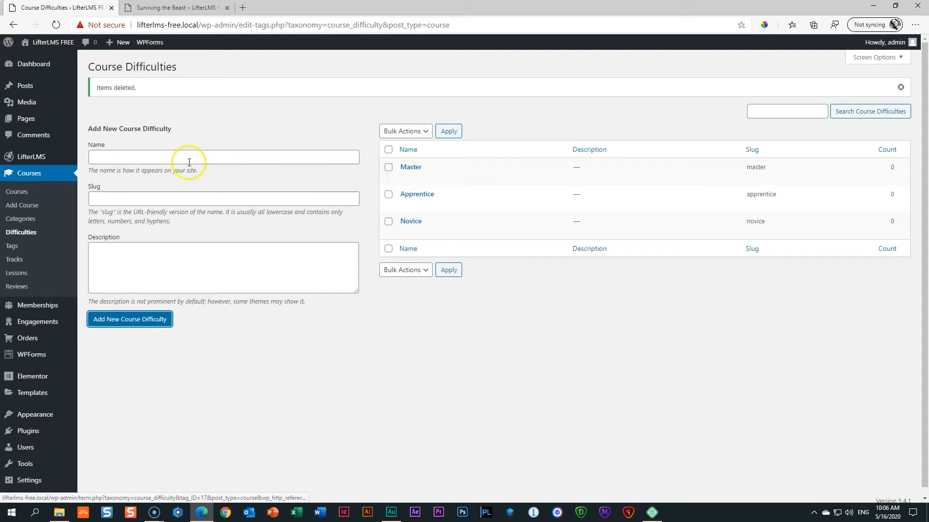
click(8, 192)
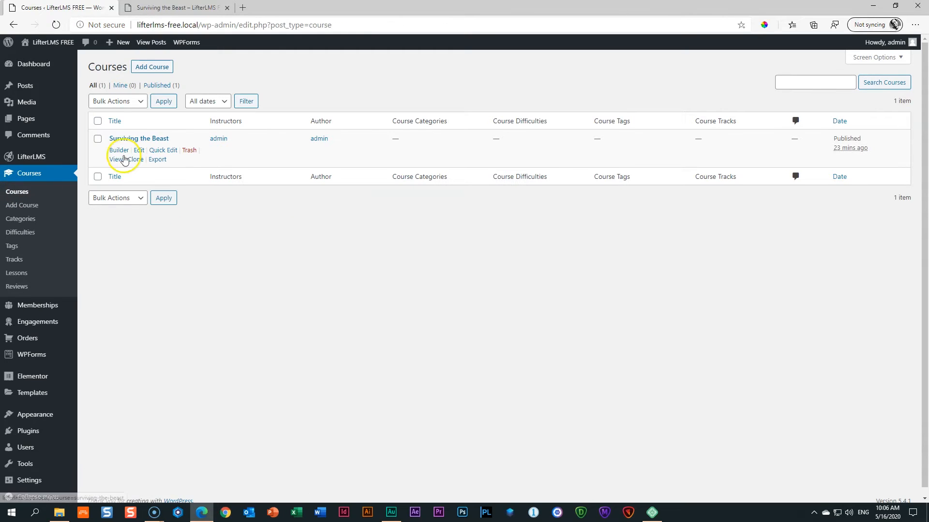
Assign Novice difficulty to Surviving the Beast, update the course and preview it.
click(125, 140)
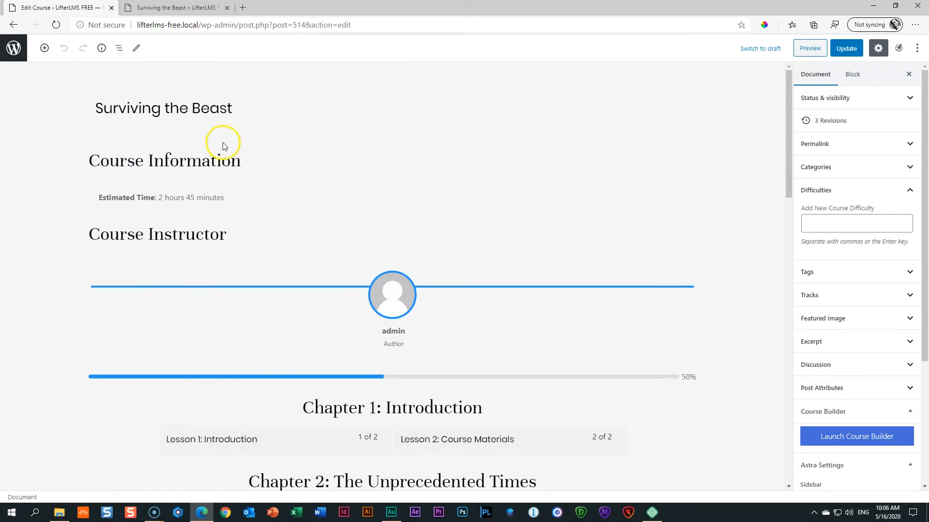
click(826, 190)
click(828, 192)
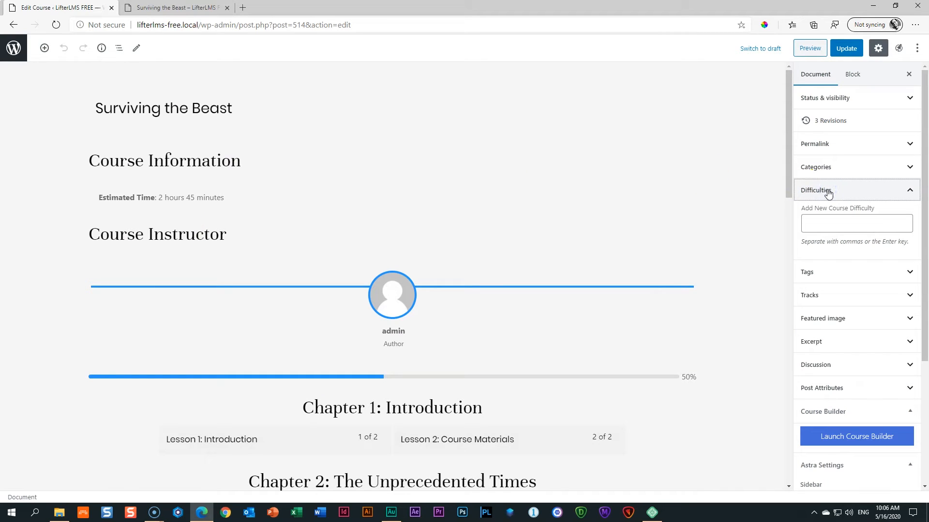
click(818, 228)
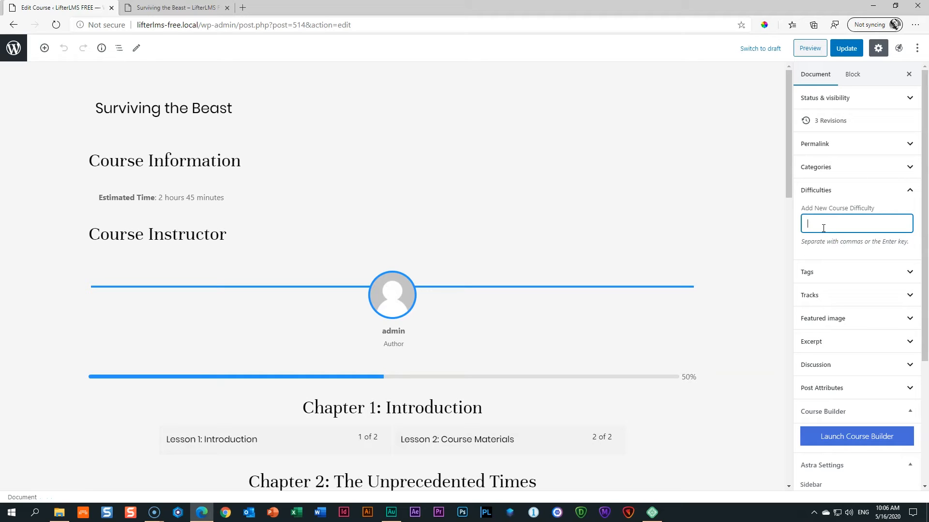
text(no)
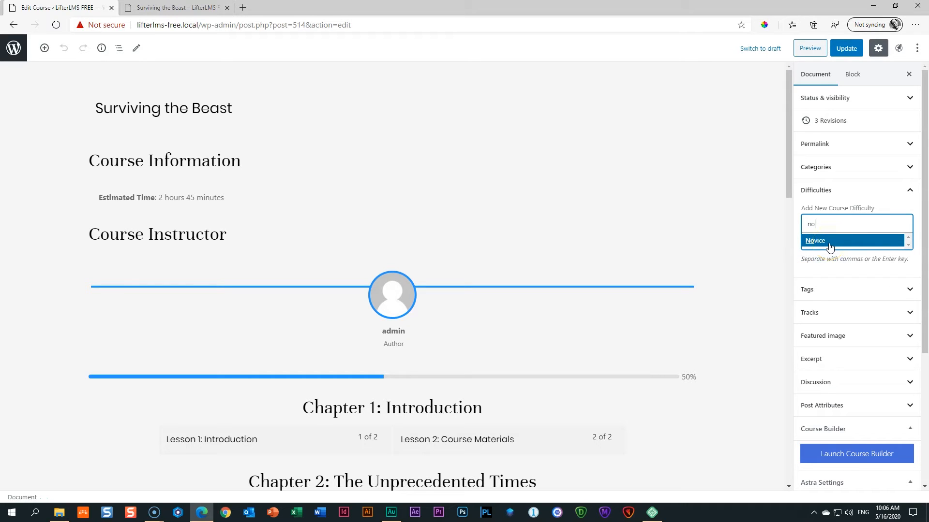
click(826, 244)
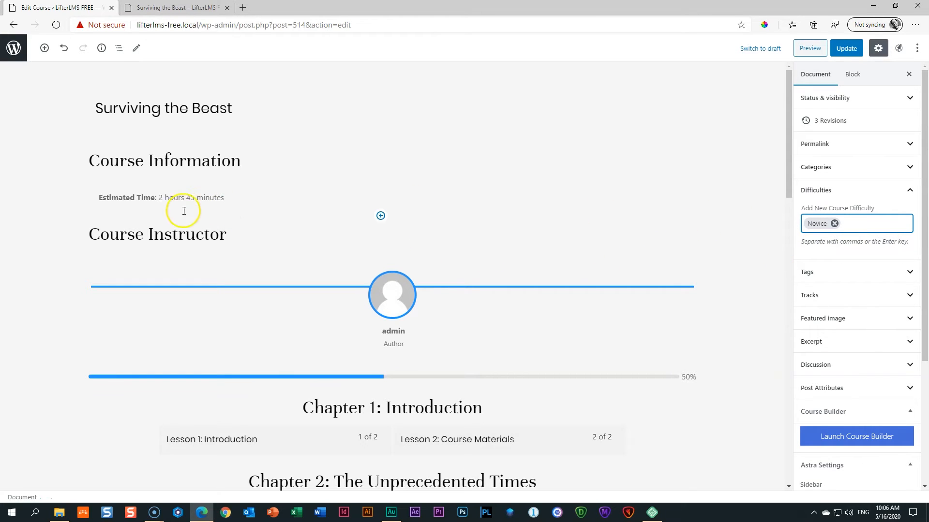
click(838, 50)
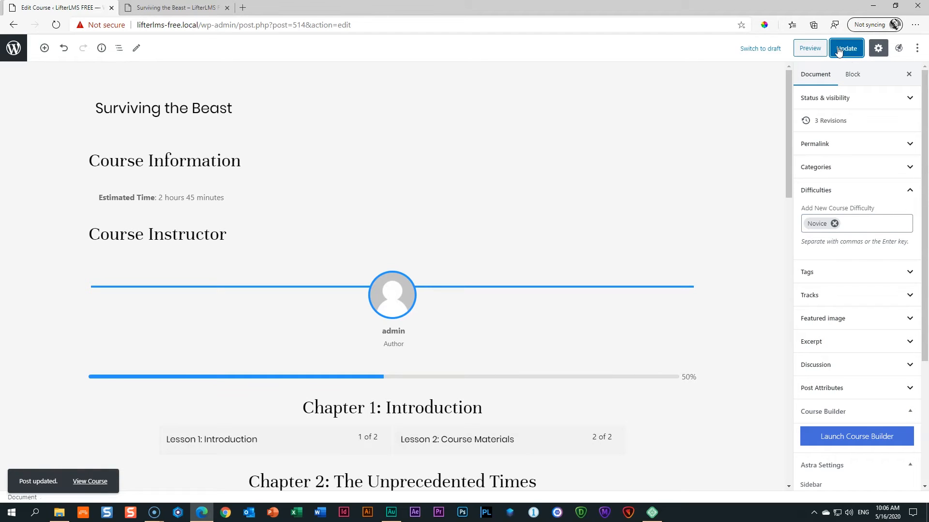
click(808, 48)
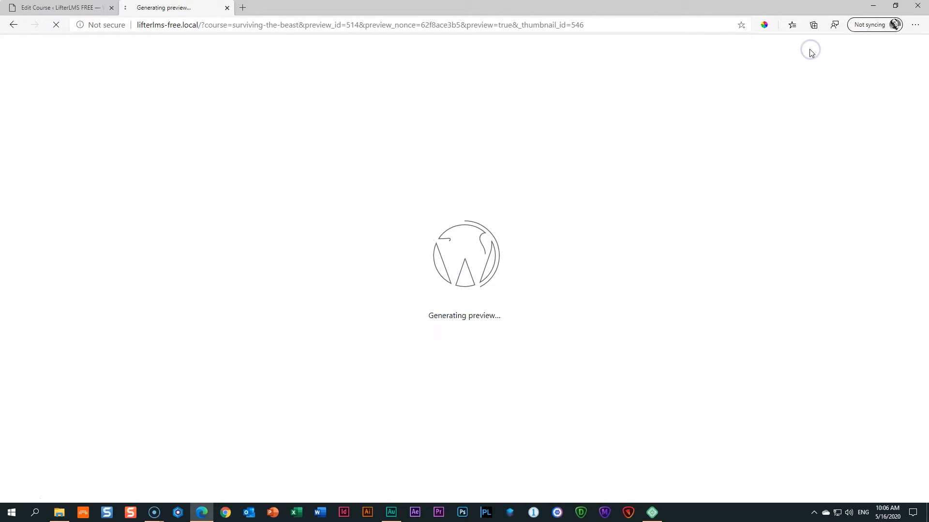
Check Novice in the preview, then reload the editor and dismiss the autosave notice.
scroll(624, 216, down, 4)
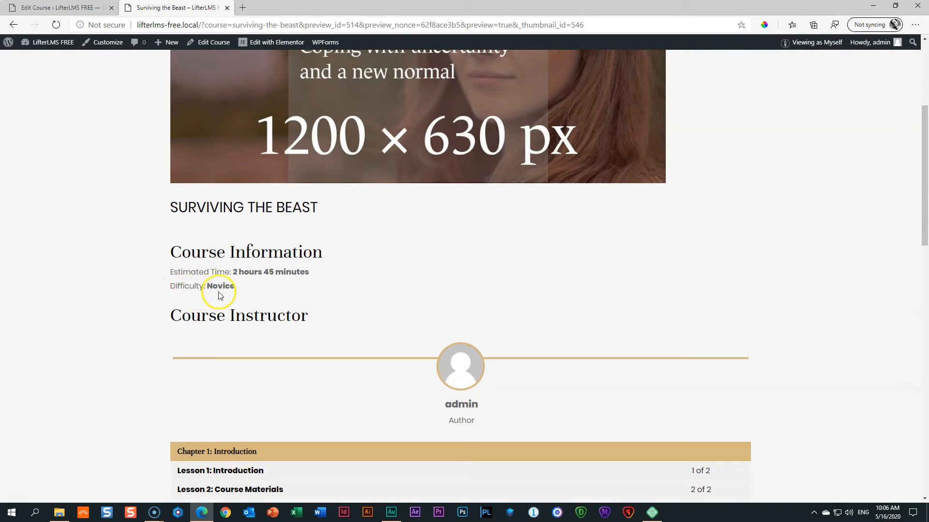
click(57, 8)
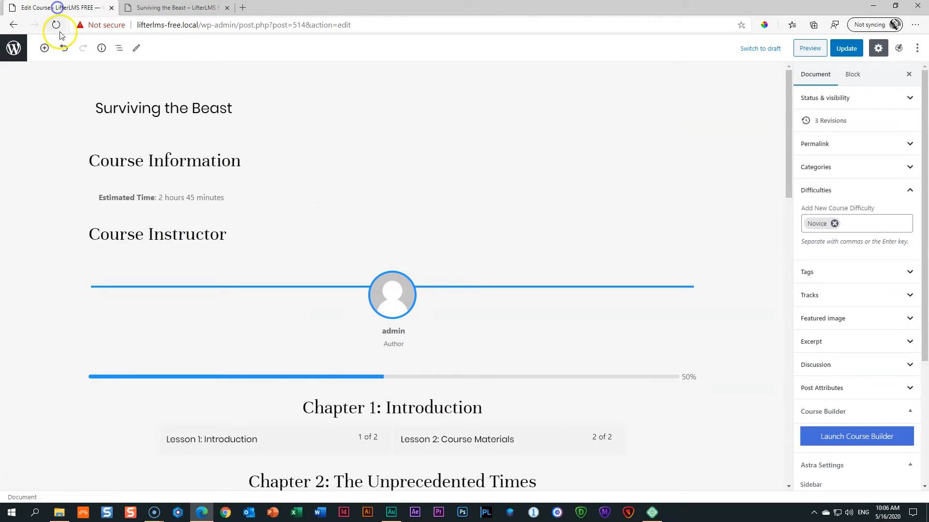
click(55, 27)
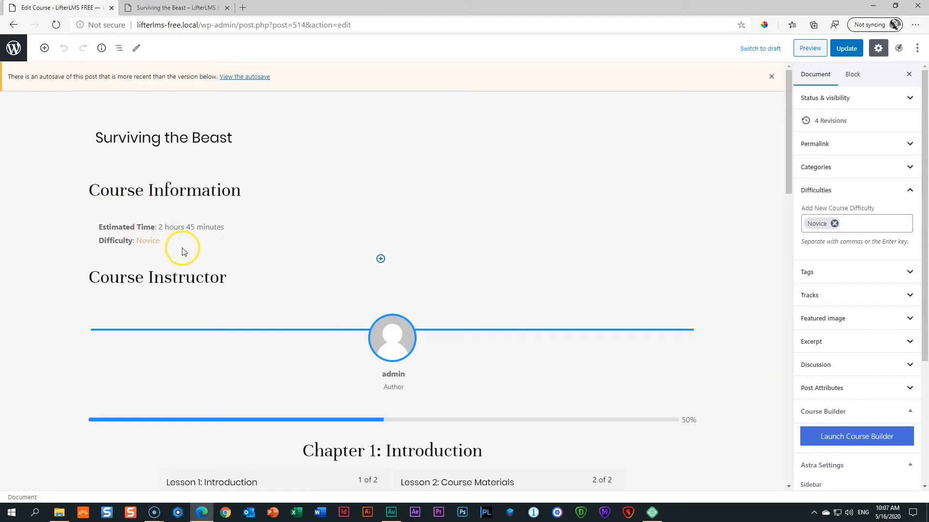
click(771, 77)
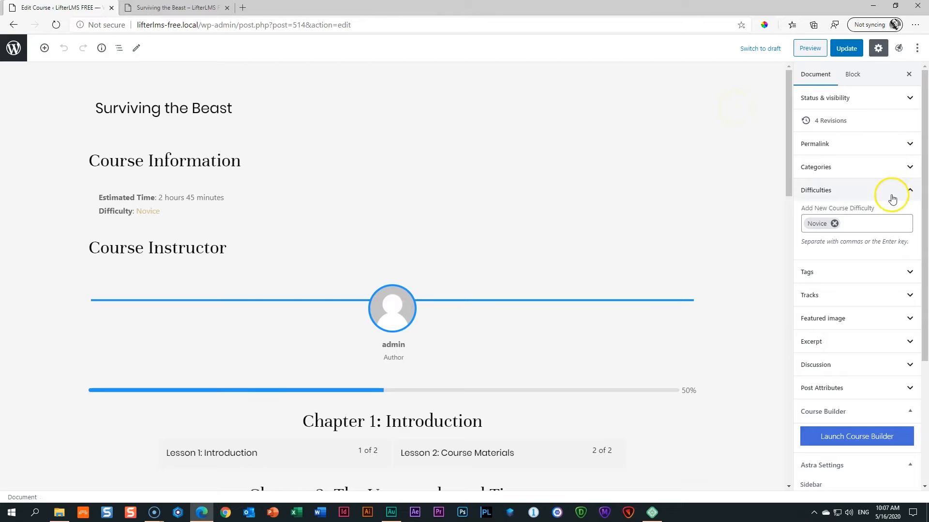
Review the Course Information block settings, hiding the tracks list.
click(129, 168)
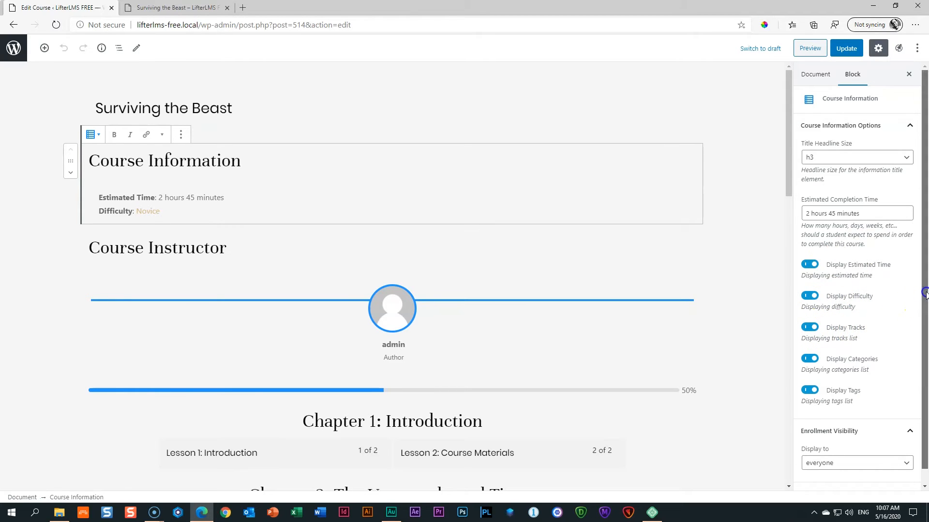
scroll(919, 312, down, 1)
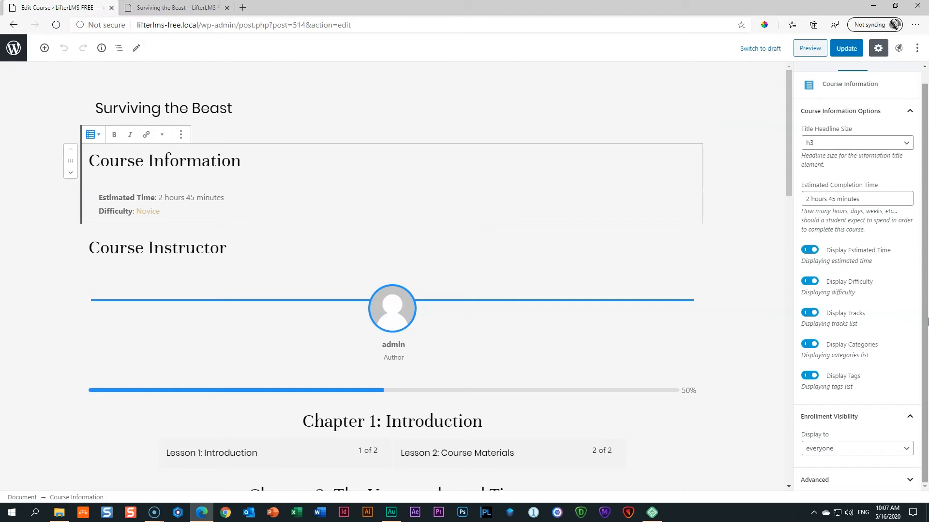
click(809, 313)
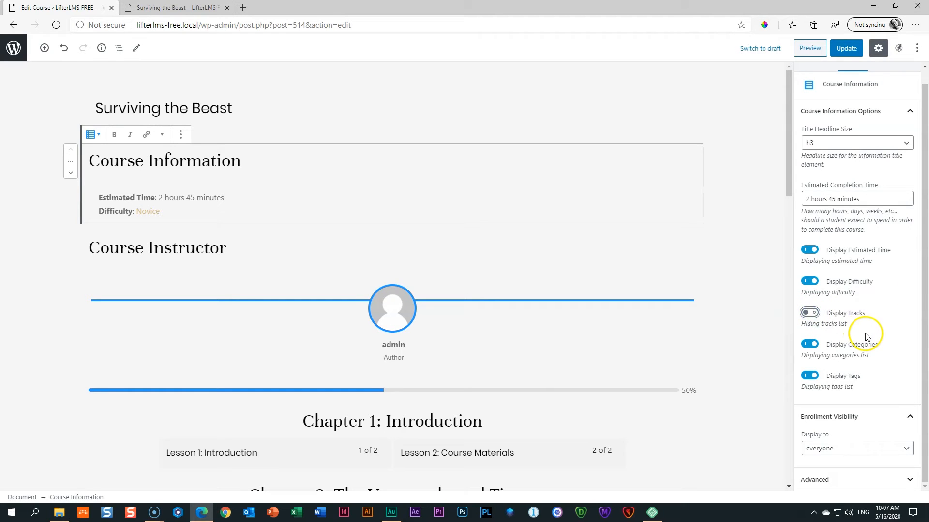
click(866, 371)
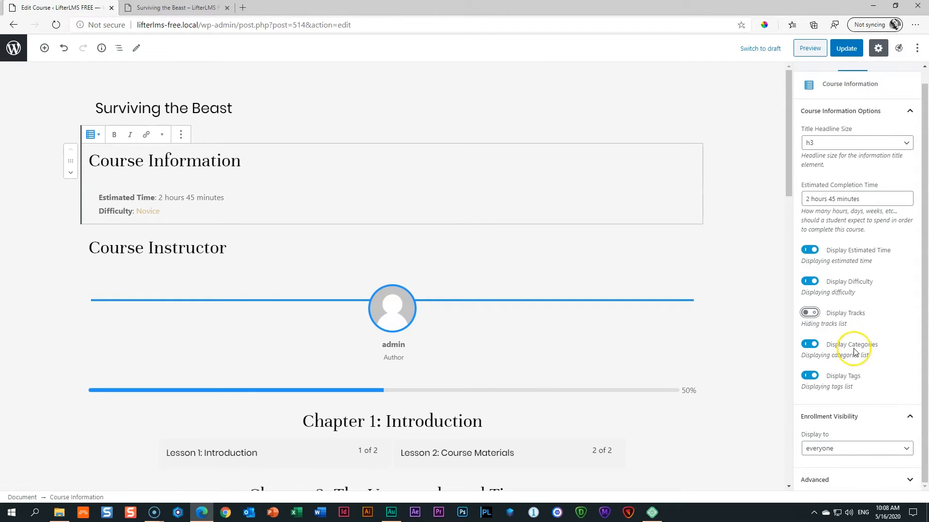
scroll(854, 349, up, 2)
Check the Categories panel, update the course and go to the Courses list.
click(814, 78)
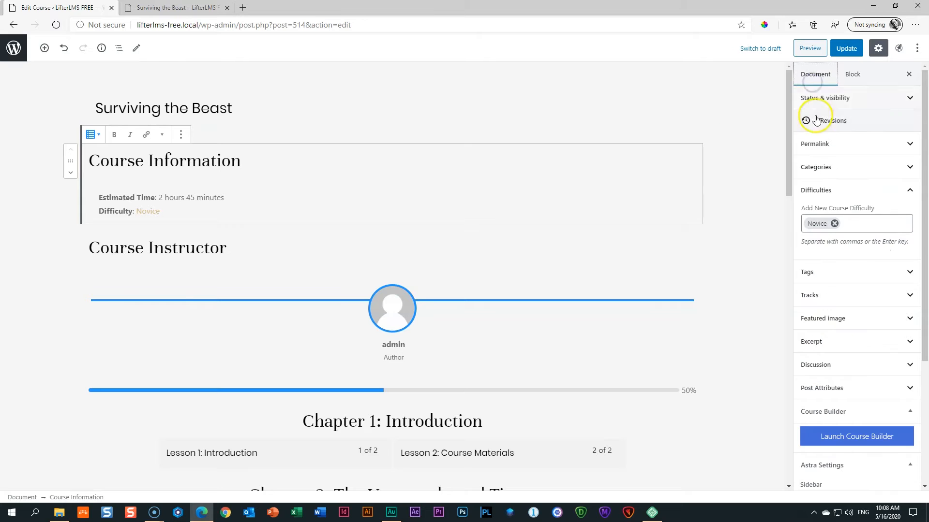
click(832, 167)
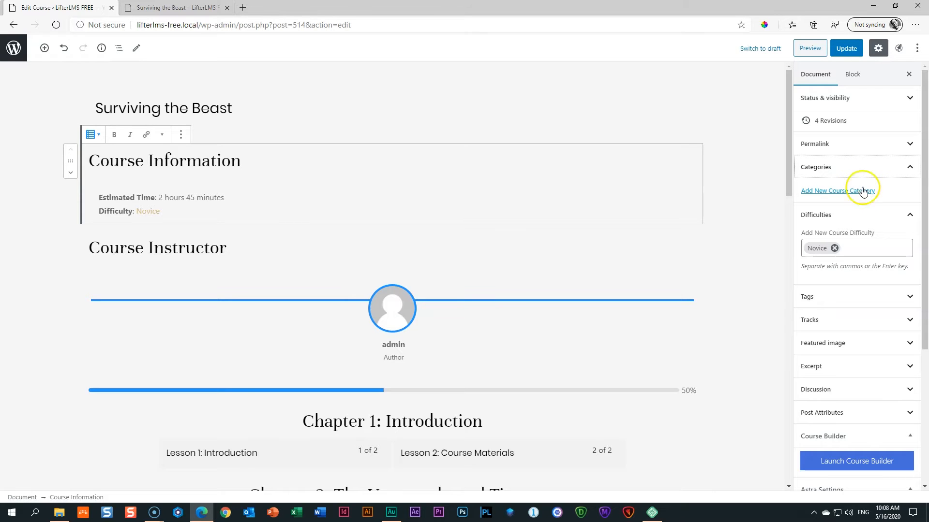
click(880, 167)
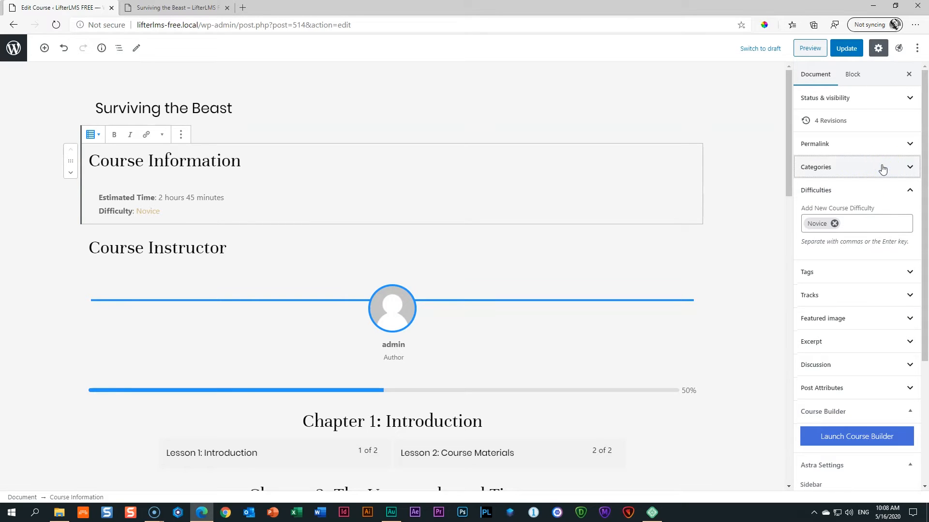
click(854, 51)
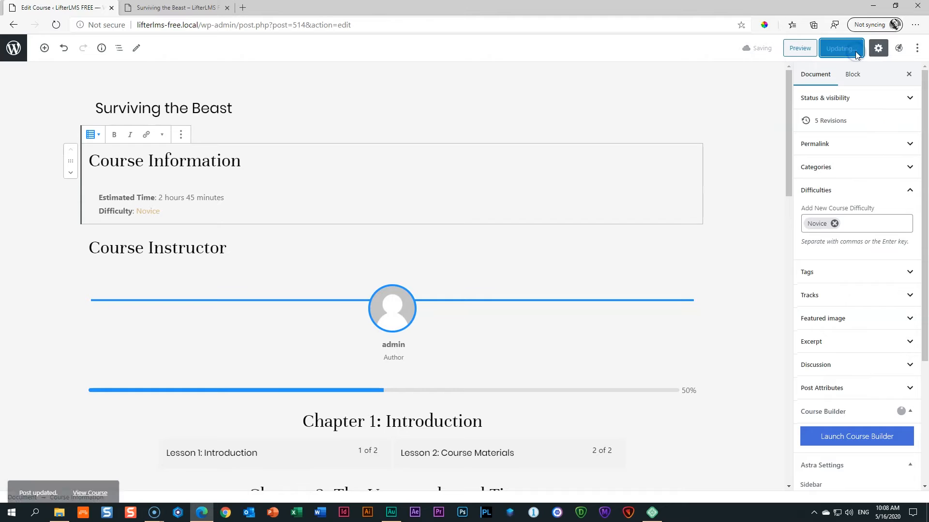
click(13, 49)
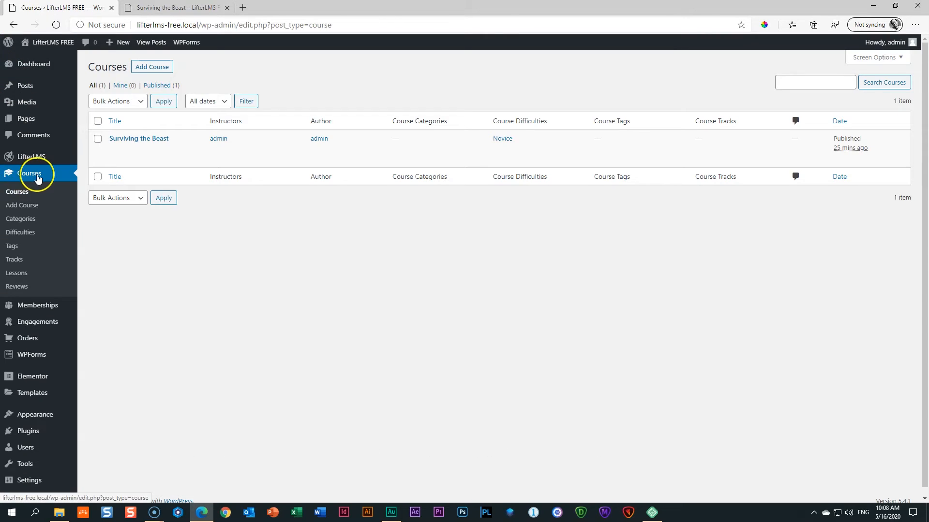
Add the course category 'Work Skills' with slug 'work'.
click(18, 219)
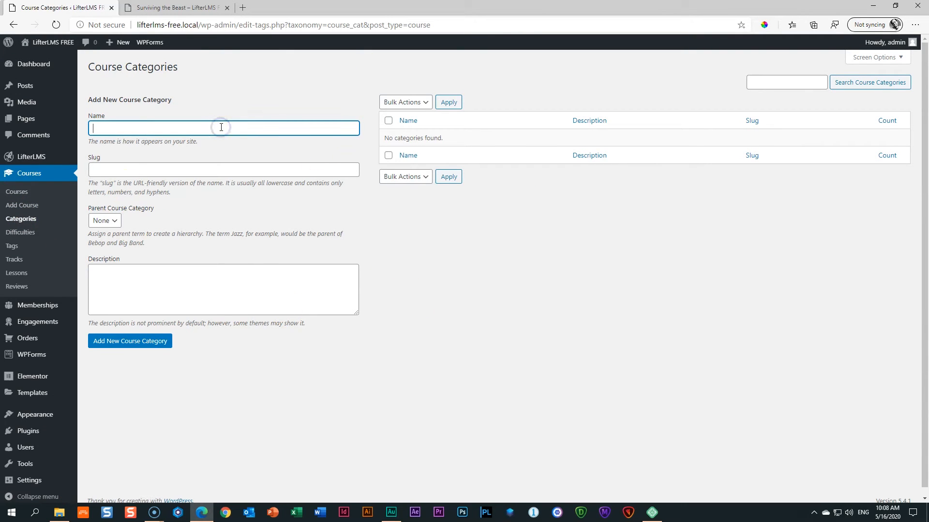
text(Work Skills)
click(170, 178)
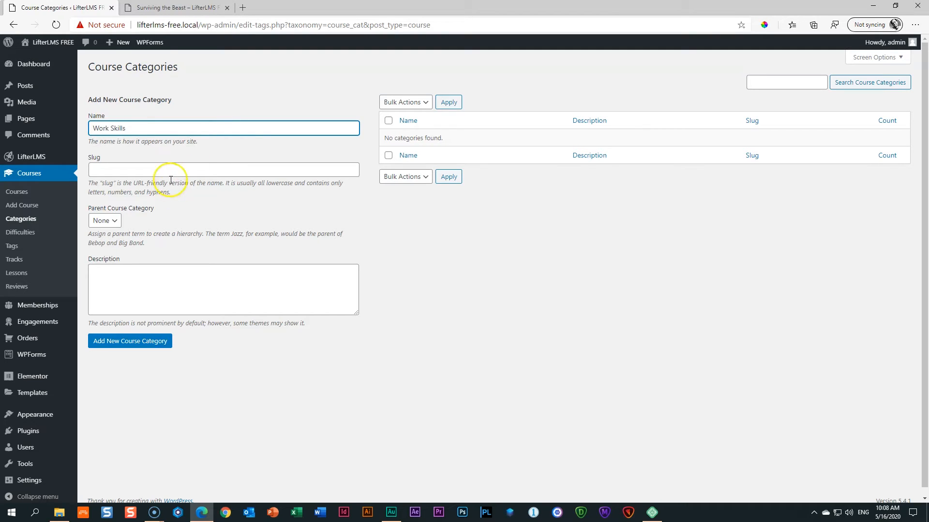
click(189, 174)
text(work)
click(134, 341)
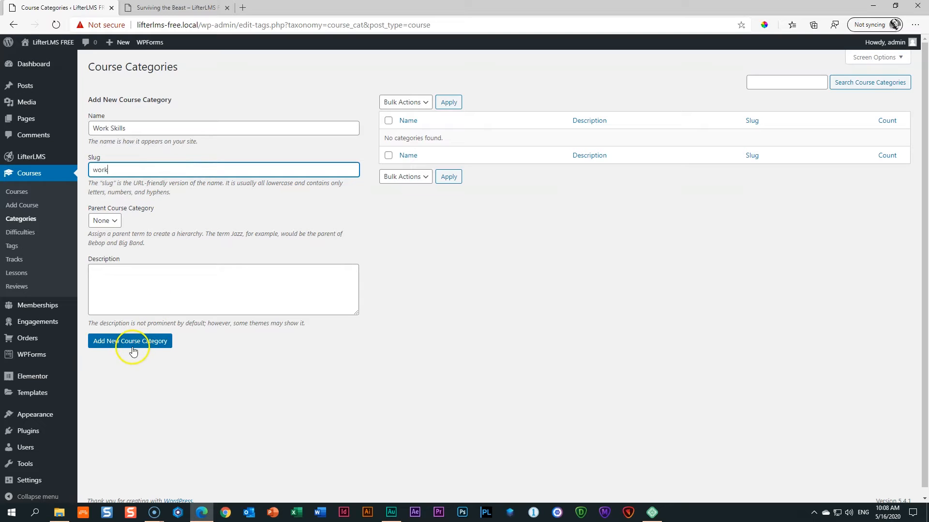
Add the course category 'Family Life' with slug 'family'.
click(135, 125)
text(Family Life)
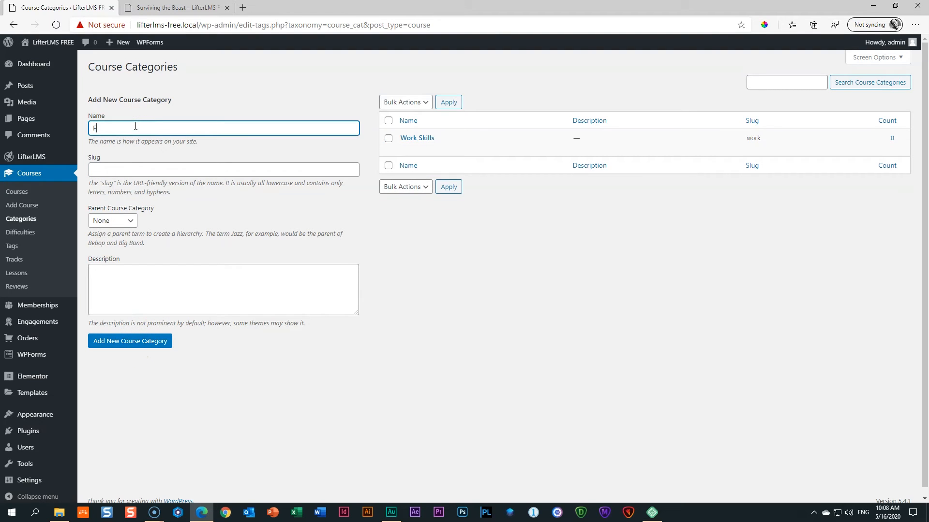
key(Tab)
text(famil)
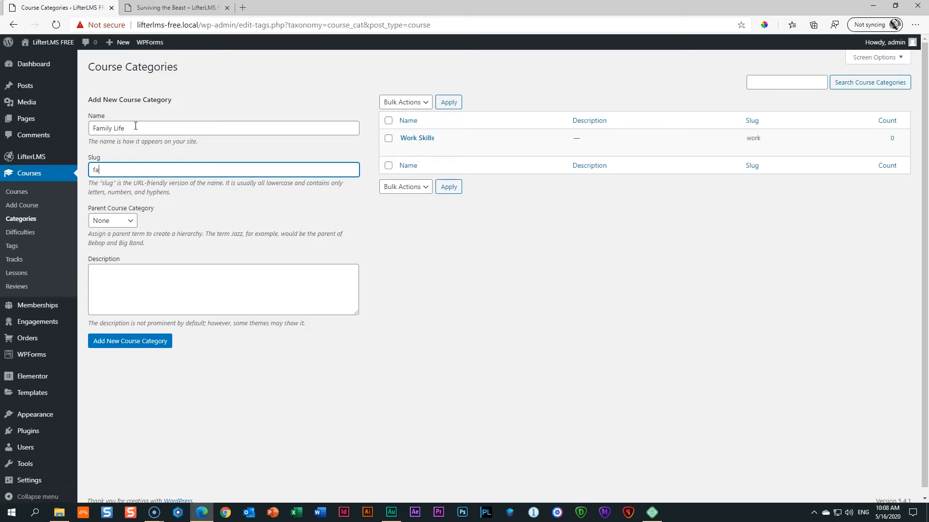
text(y)
click(90, 341)
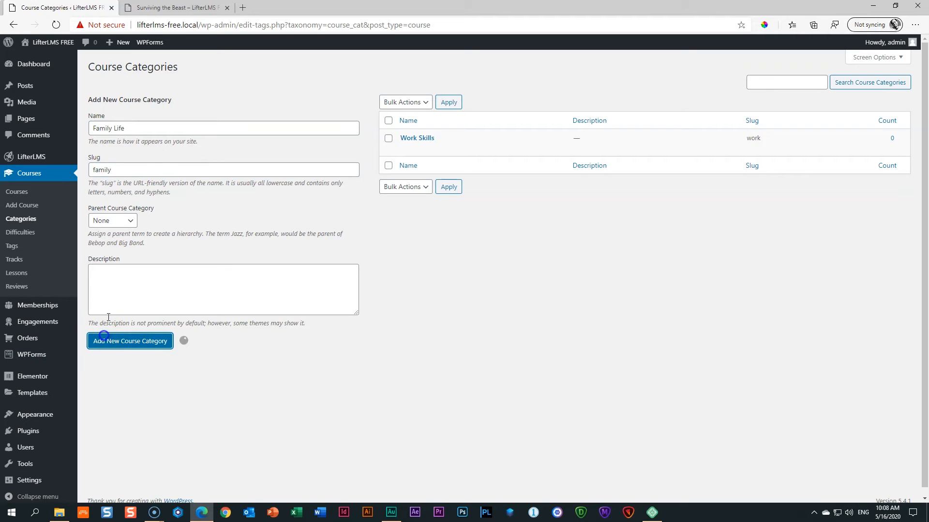
Add the course category 'Social Connections' with slug 'social'.
click(147, 131)
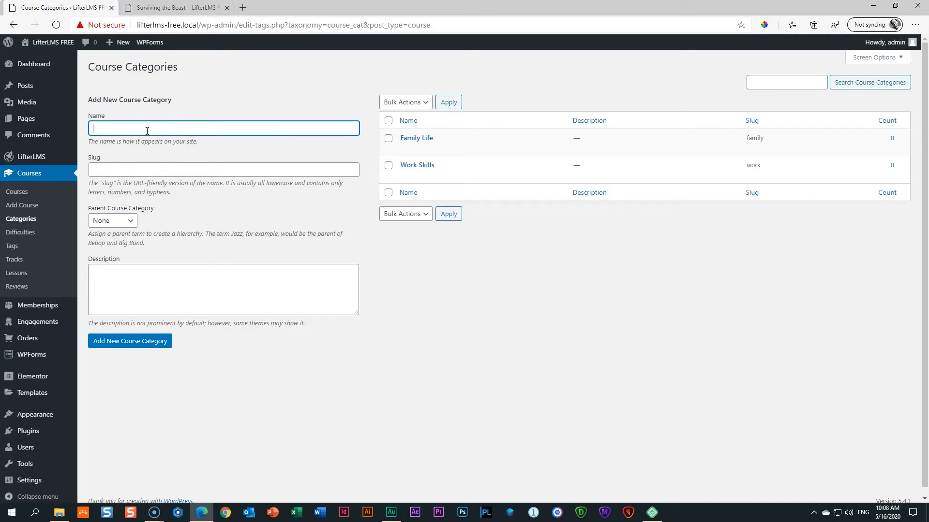
text(Social Connections)
key(Tab)
text(social)
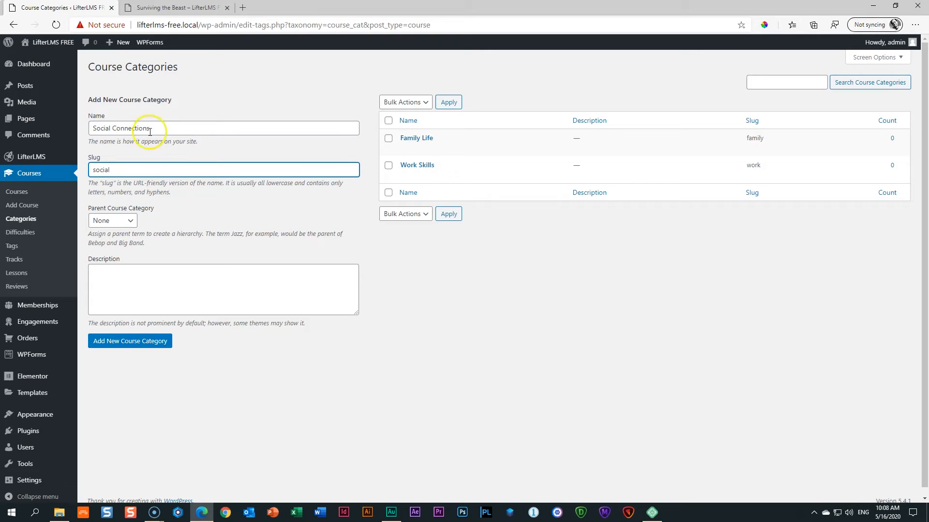
click(119, 343)
Add the course category 'Life Encounters' with slug 'life', then return to Courses.
click(150, 129)
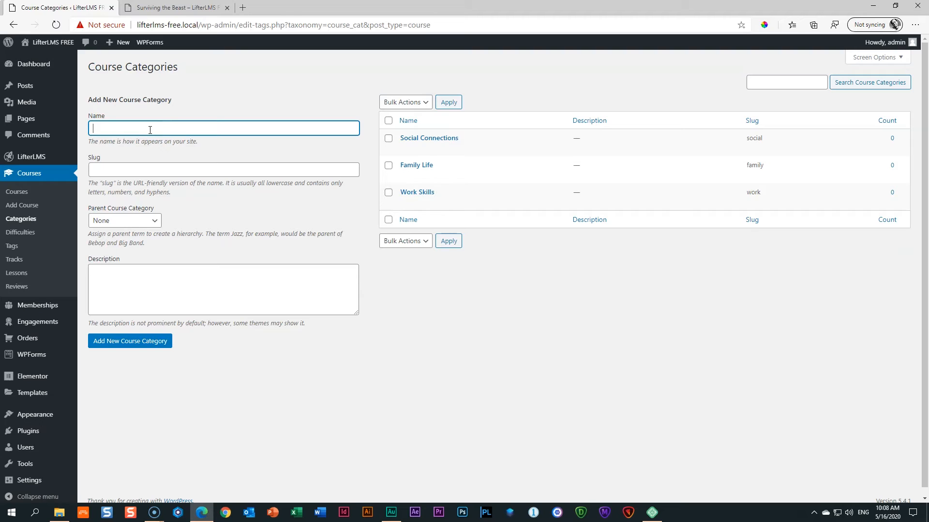
text(Life Encounters)
key(Tab)
text(life)
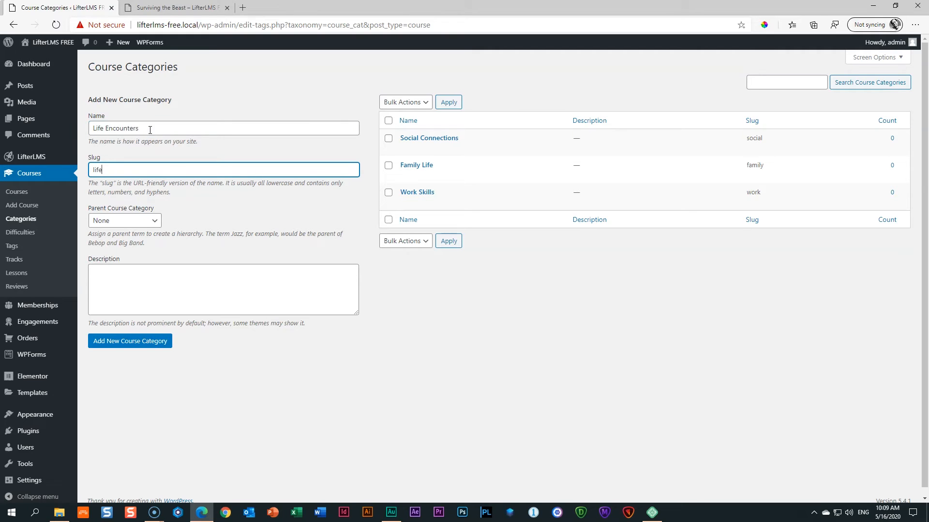
click(142, 342)
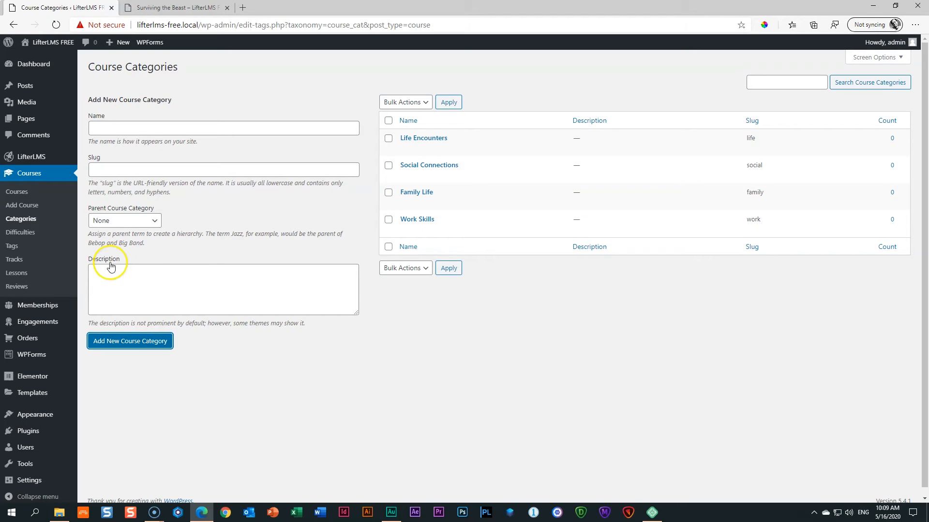
click(26, 195)
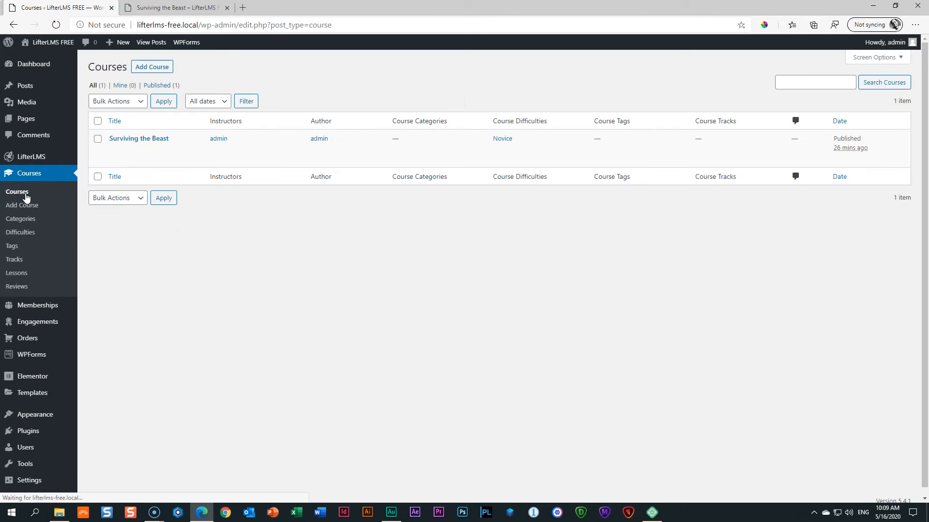
Tick the Life Encounters and Work Skills categories for Surviving the Beast, update the course and reload the editor.
click(128, 140)
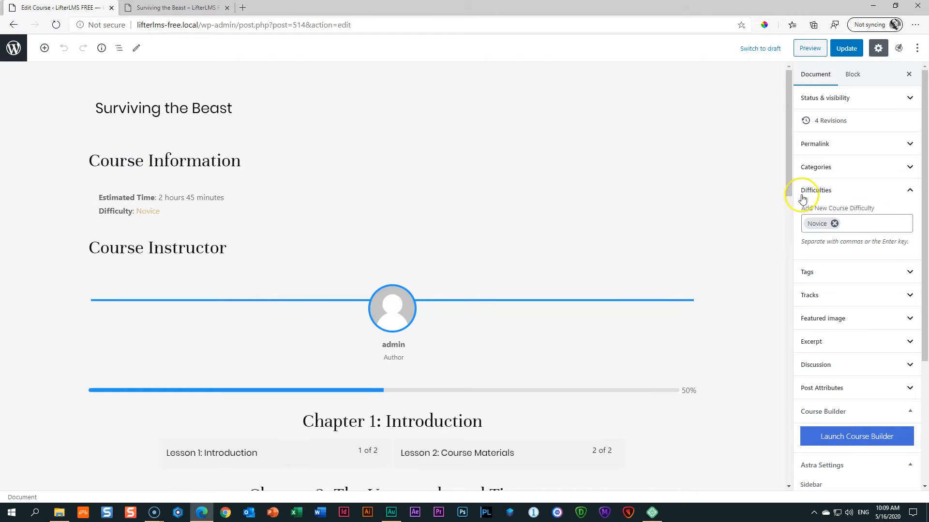
click(827, 169)
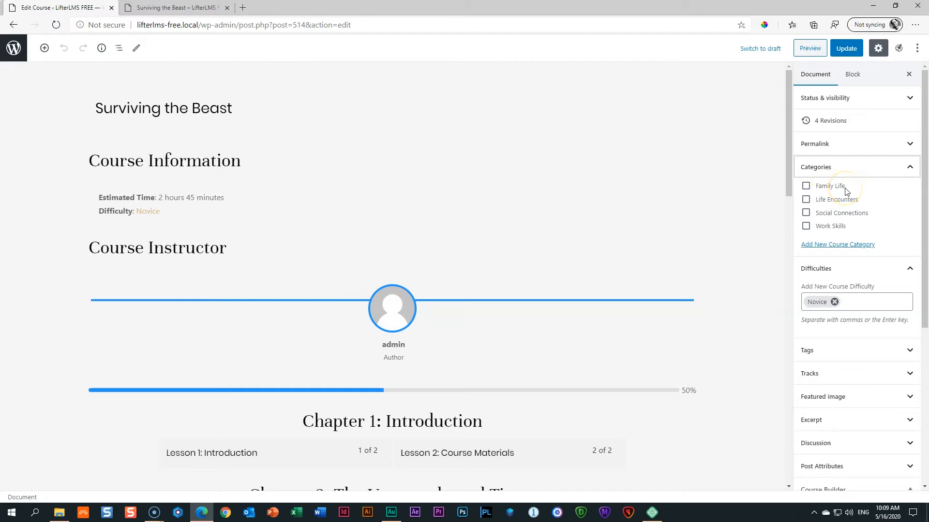
click(806, 200)
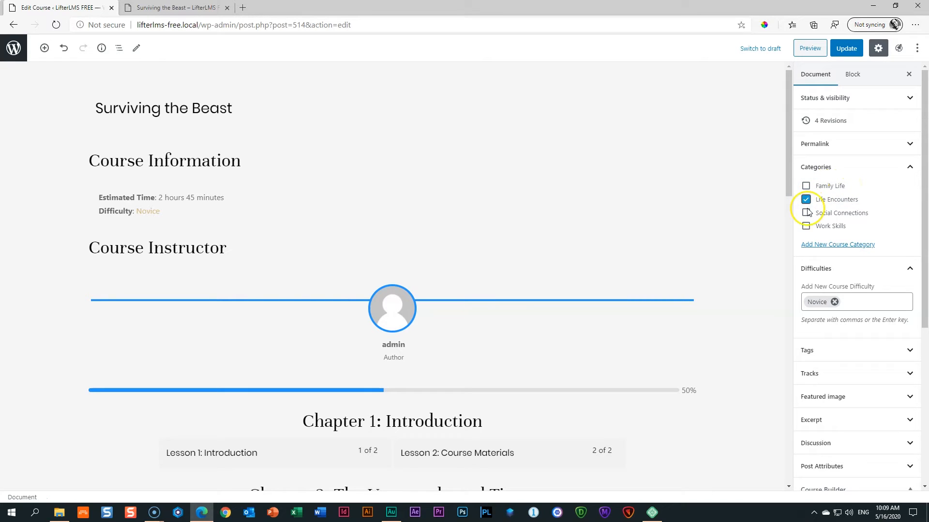
click(806, 226)
click(849, 49)
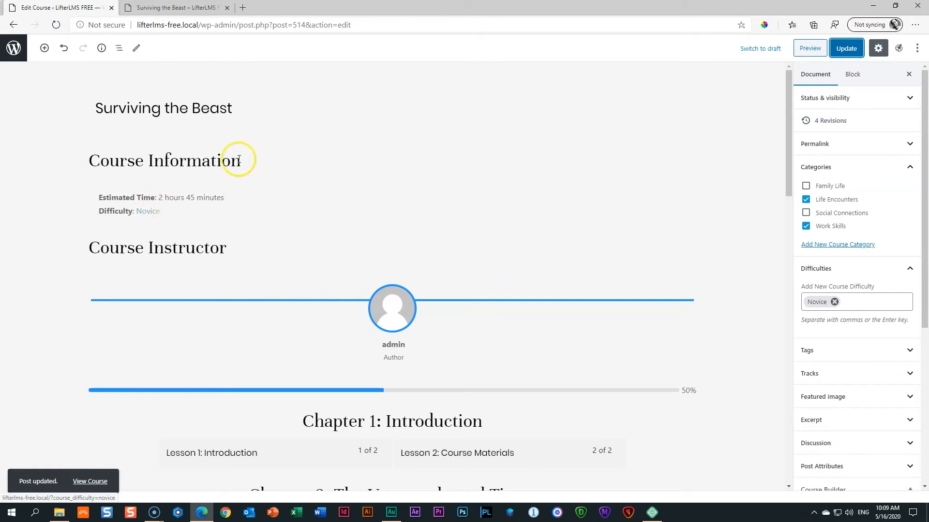
click(56, 25)
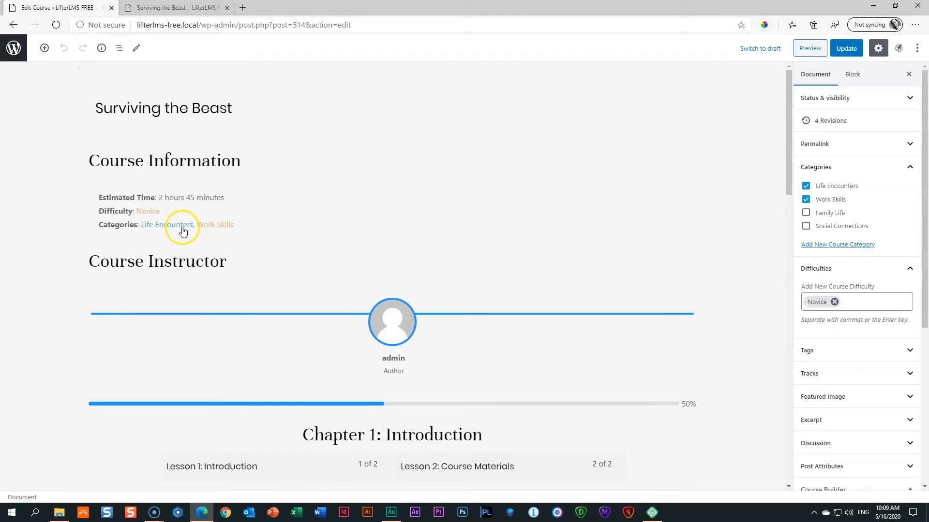
Reload the course preview so its Categories line shows, then return to the course editor.
click(159, 7)
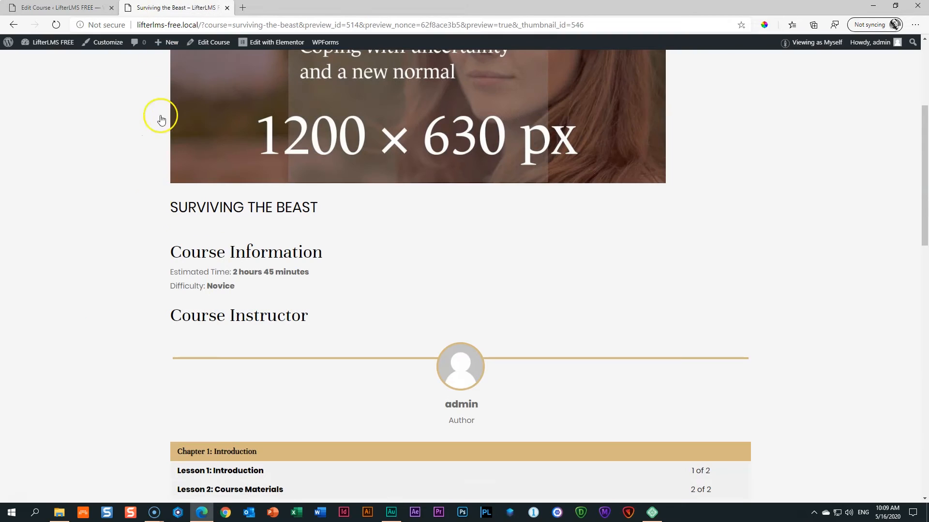
click(56, 24)
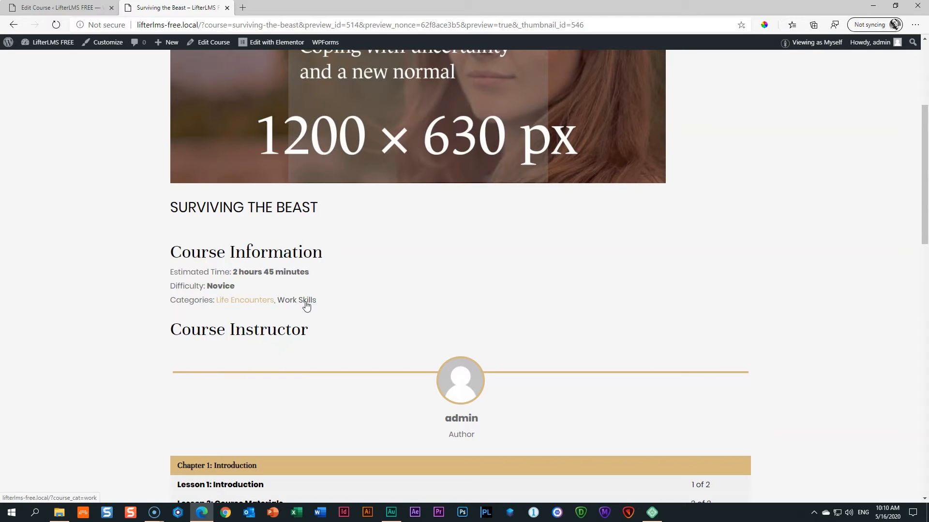
click(77, 9)
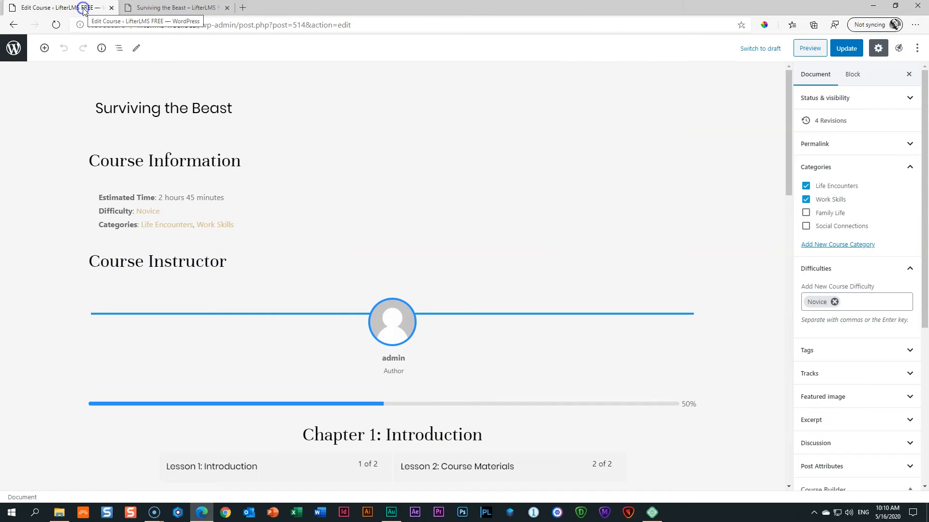
Switch off Display Tags in the Course Information block's settings.
click(179, 162)
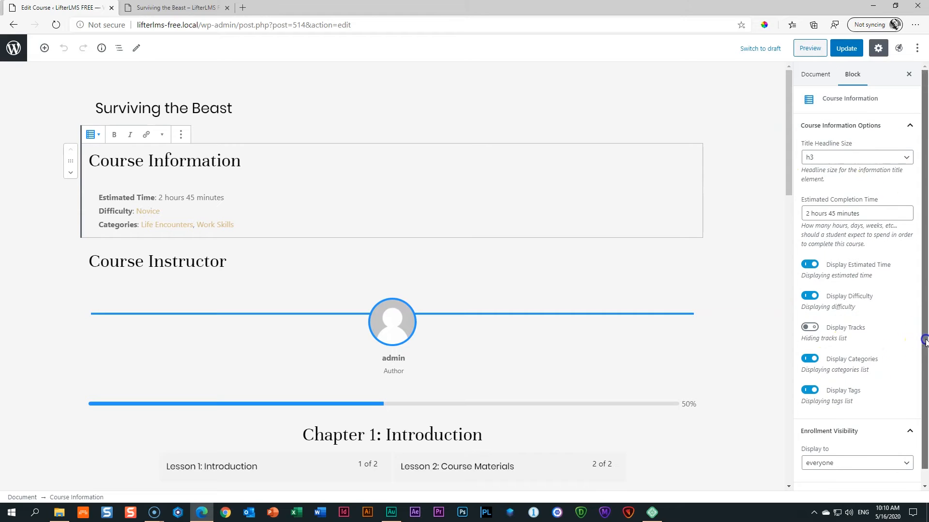
click(923, 362)
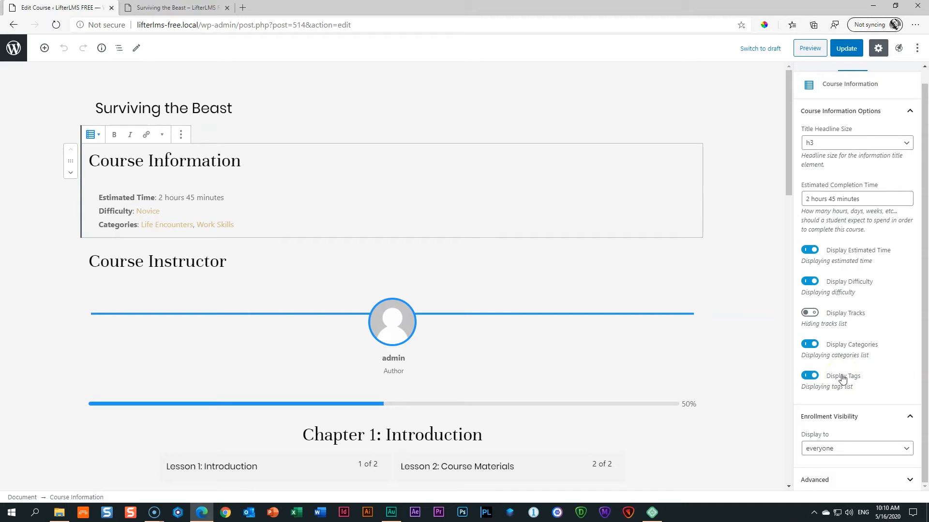
click(833, 382)
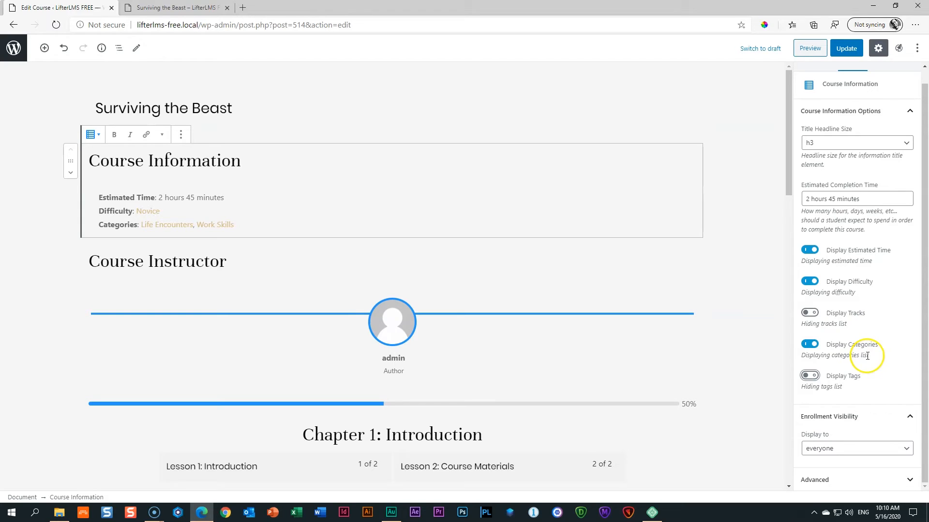
scroll(851, 133, up, 1)
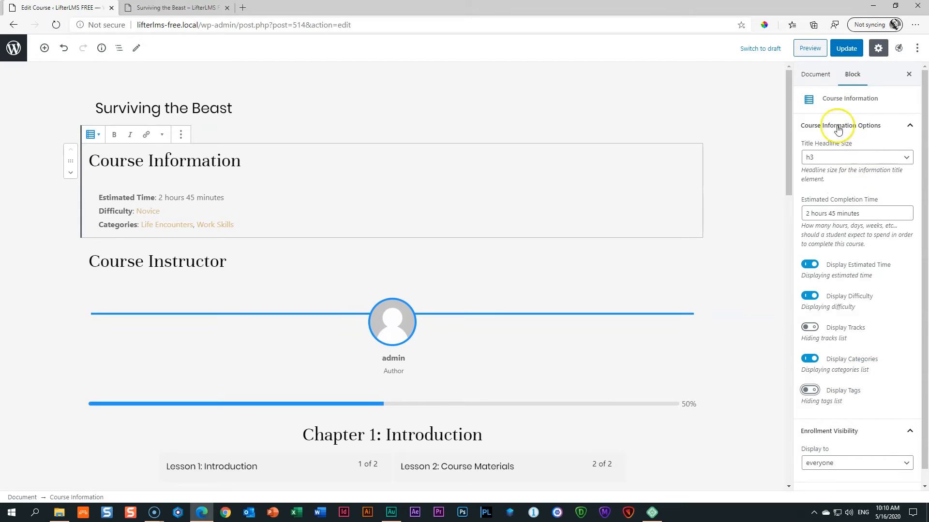
click(818, 75)
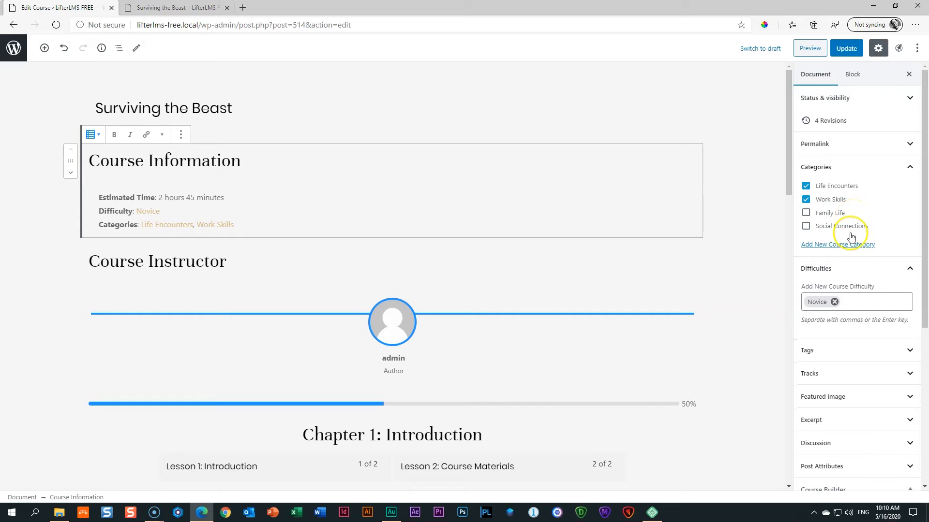
Inspect the course tags settings and the Course Instructor block's visibility settings.
click(805, 352)
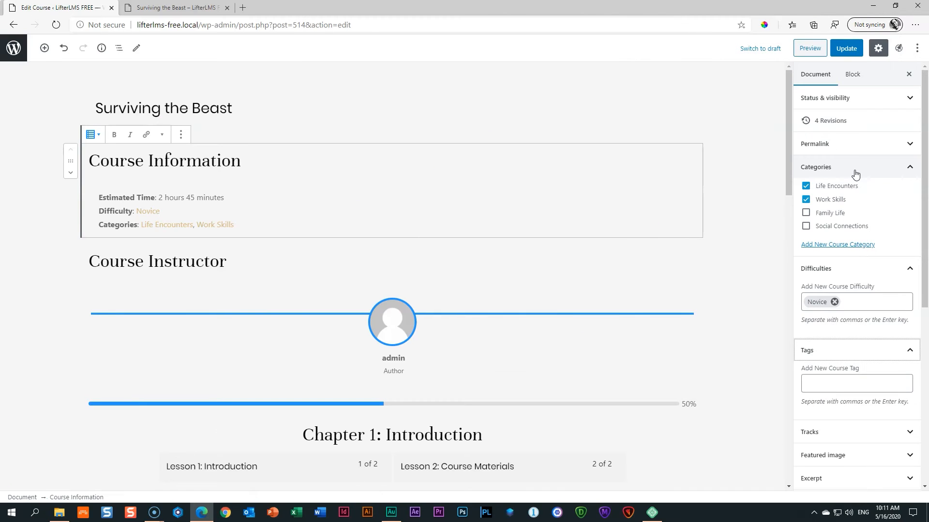
click(206, 262)
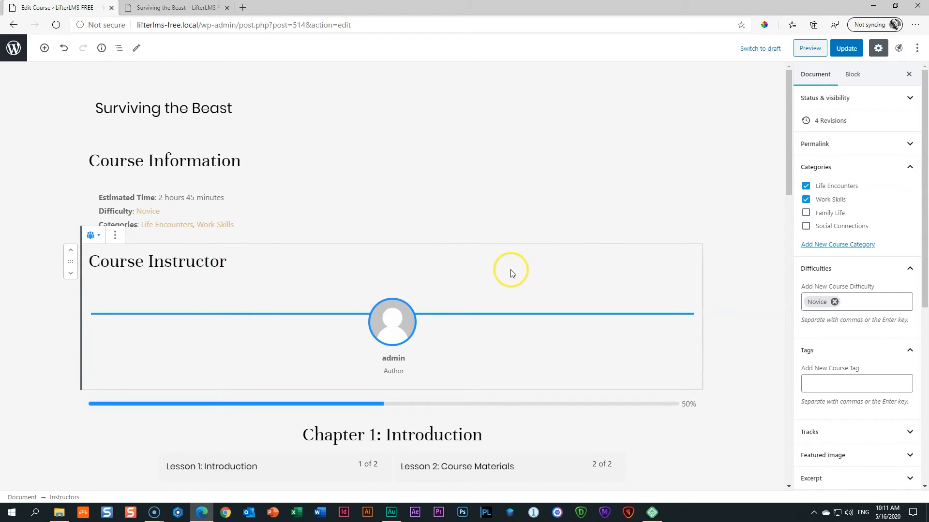
click(852, 74)
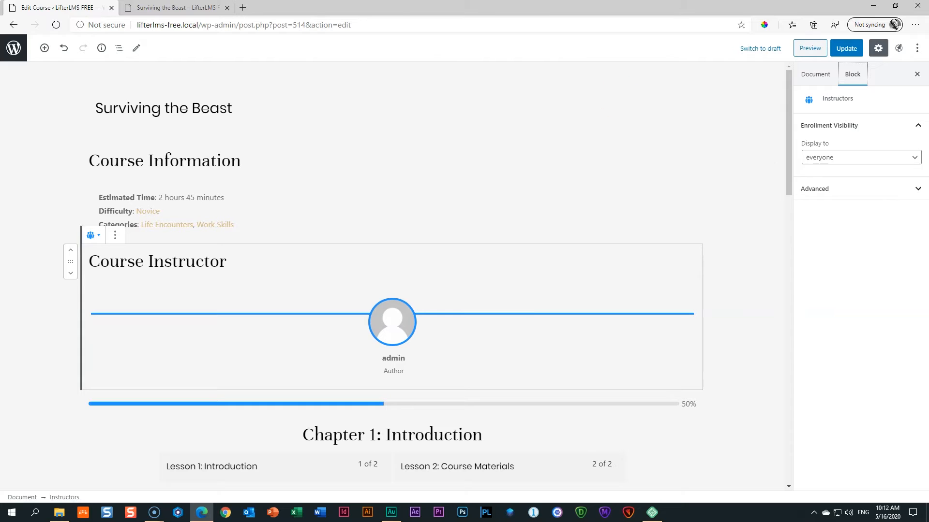
Cancel the Leave site warning and update the Surviving the Beast course.
click(14, 47)
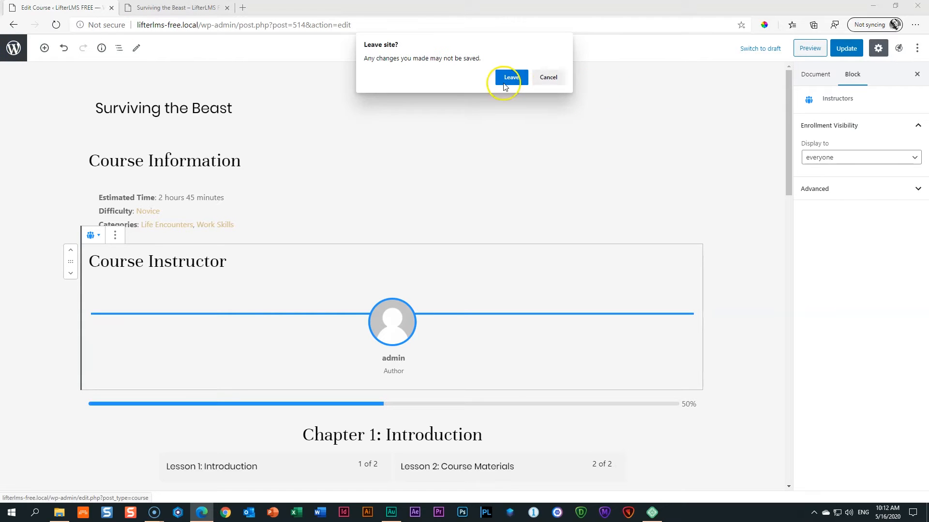
click(548, 77)
click(846, 48)
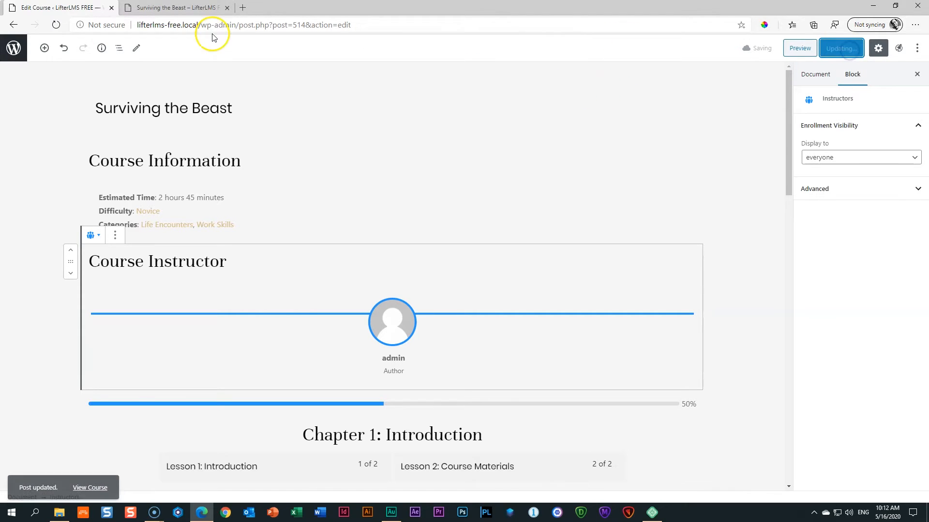
Exit the editor to the Courses list showing Surviving the Beast with its categories.
click(14, 47)
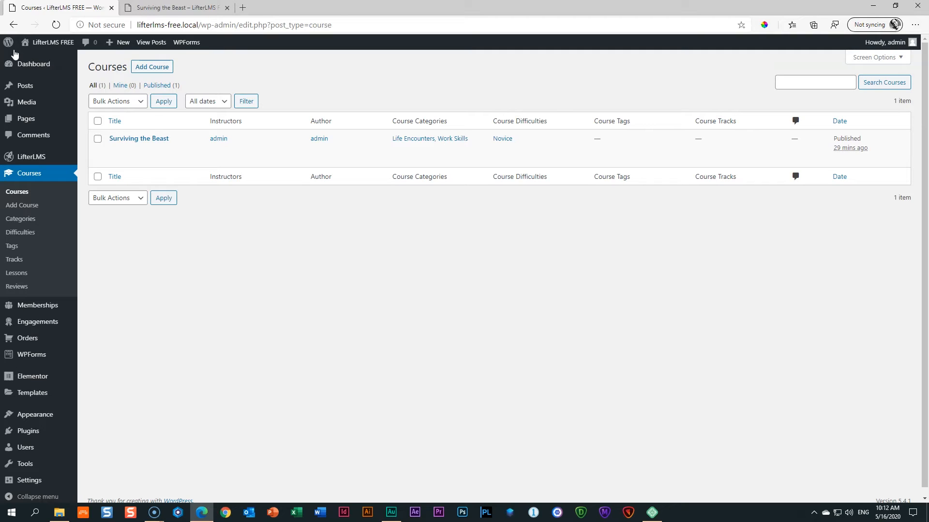
mouse_move(57, 102)
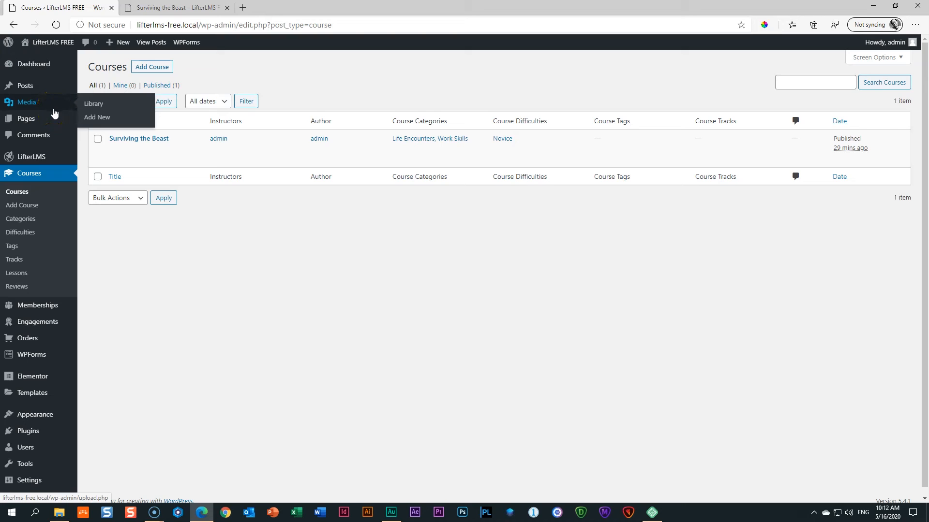
mouse_move(41, 422)
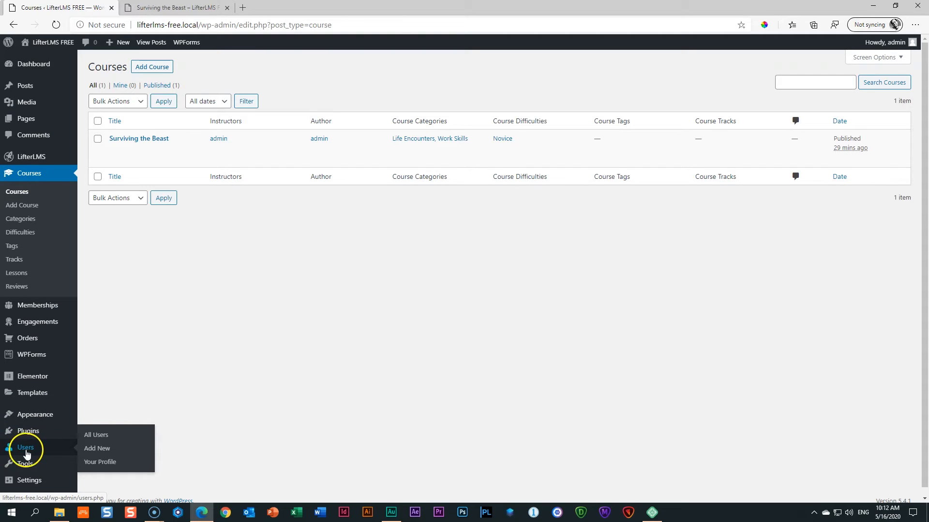
In Your Profile, enter the admin's first name, last name and a shortened nickname.
click(95, 465)
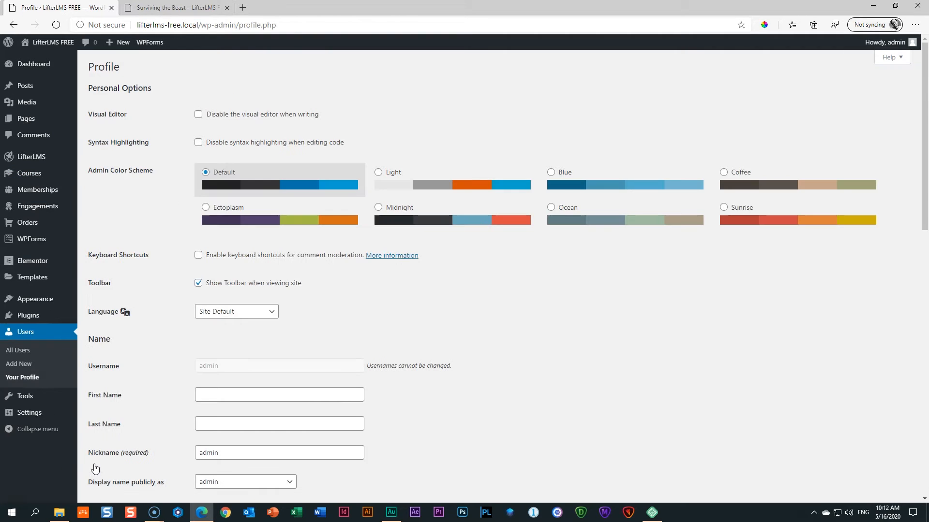
scroll(533, 379, down, 7)
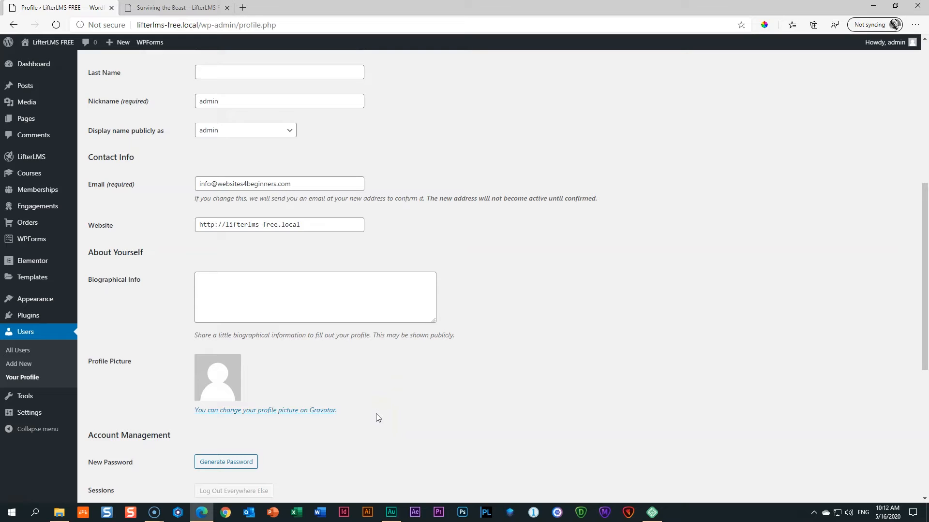
scroll(375, 413, down, 6)
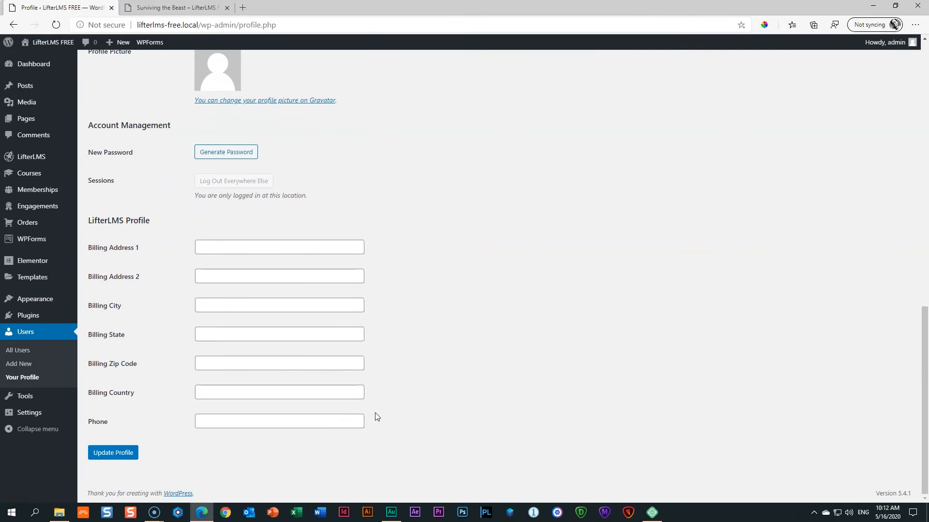
scroll(434, 340, up, 10)
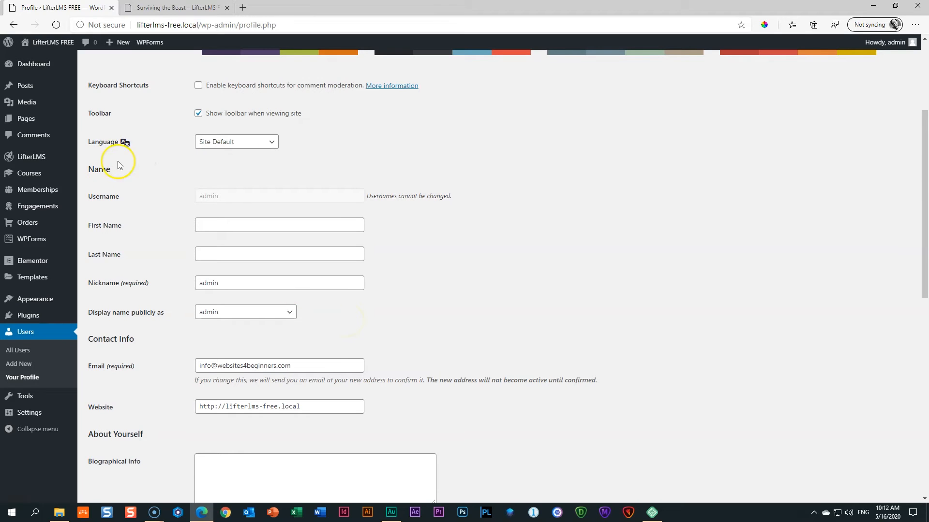
click(227, 225)
key(Tab)
key(Tab)
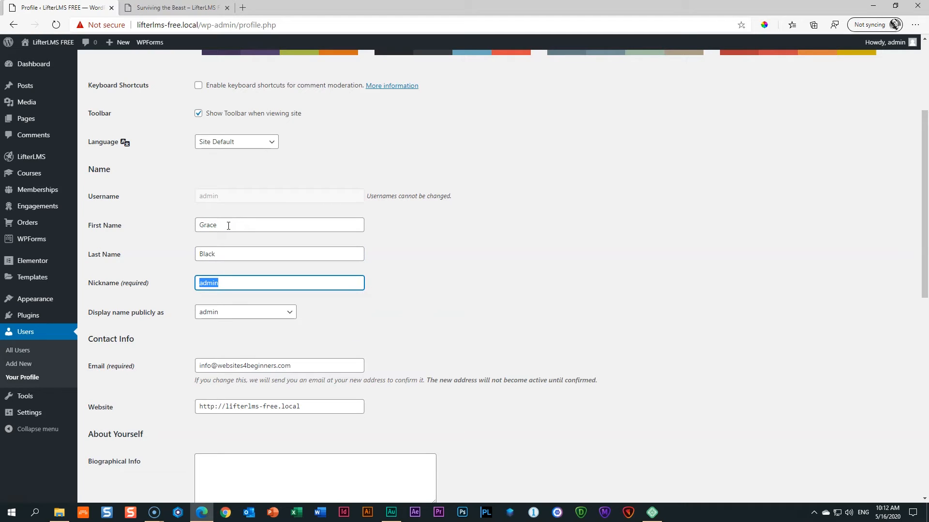
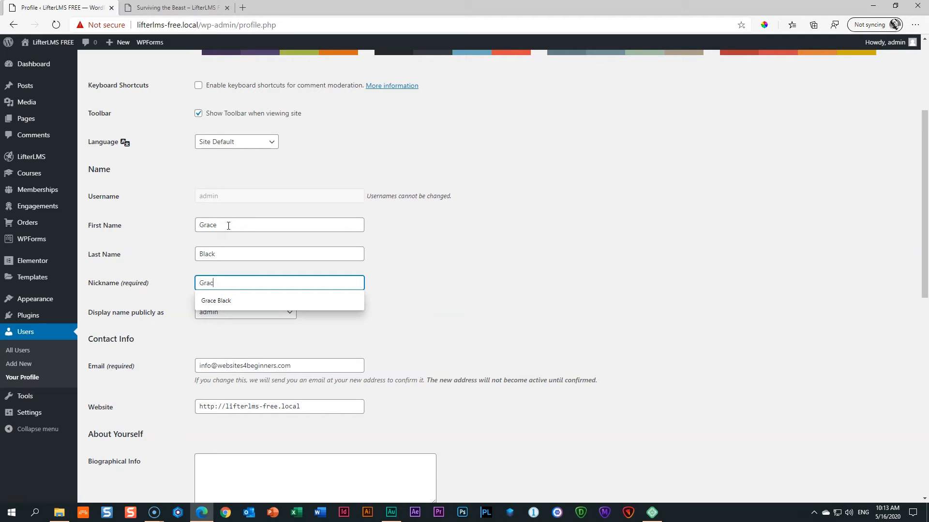
text(ie)
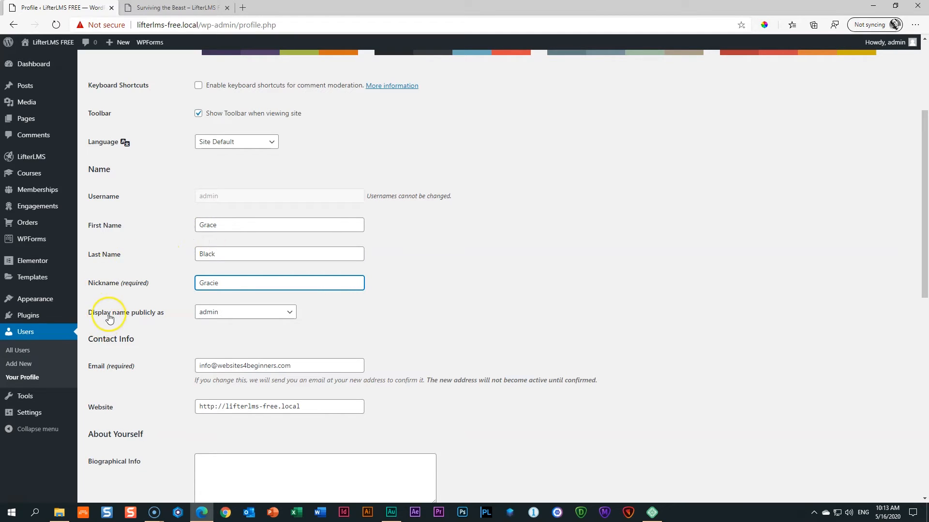
Display the full first and last name publicly and save the profile.
click(222, 317)
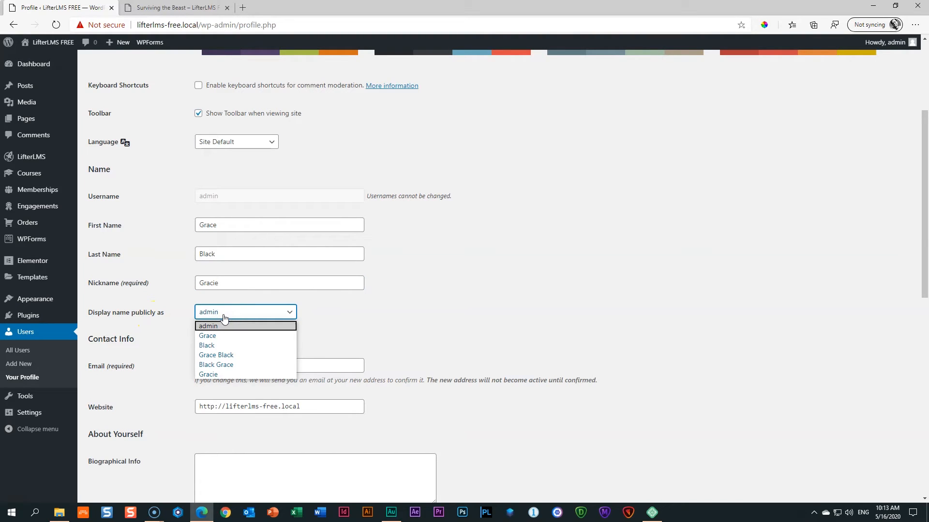
click(208, 356)
click(387, 332)
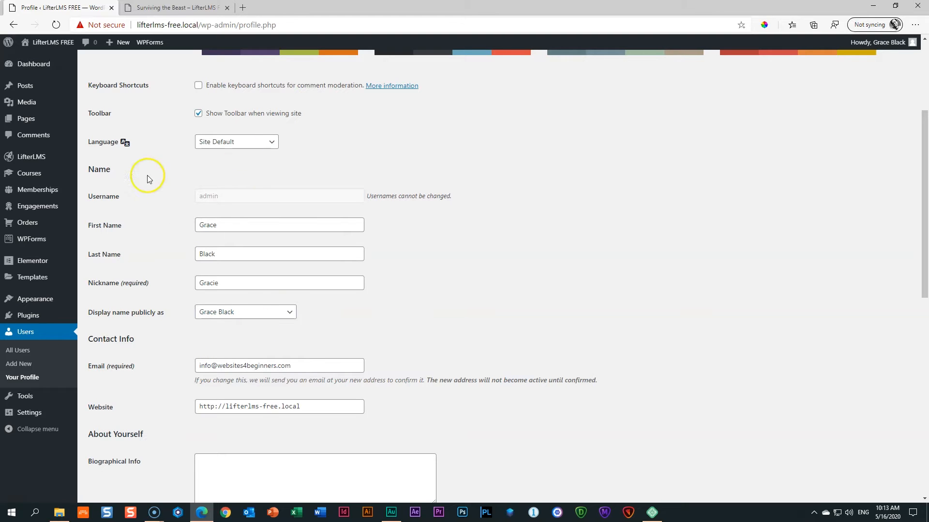
scroll(264, 268, down, 10)
click(114, 454)
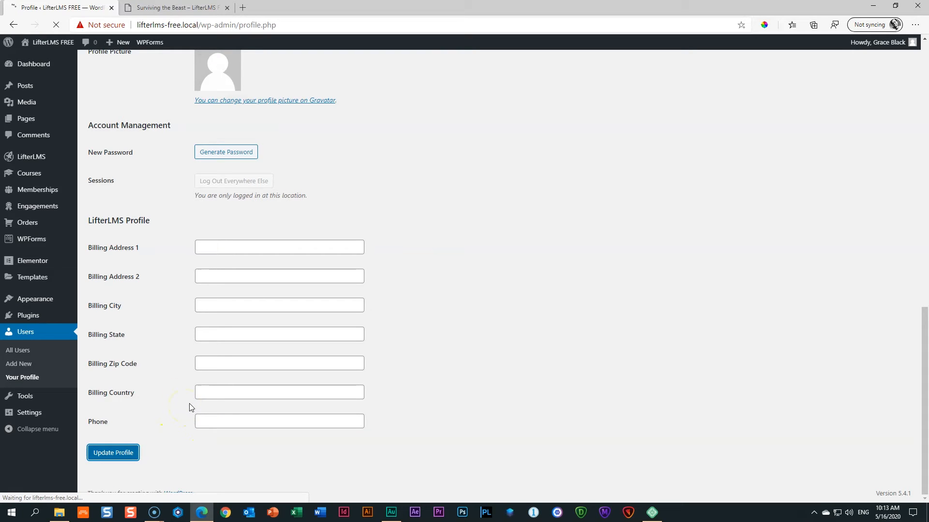
click(177, 8)
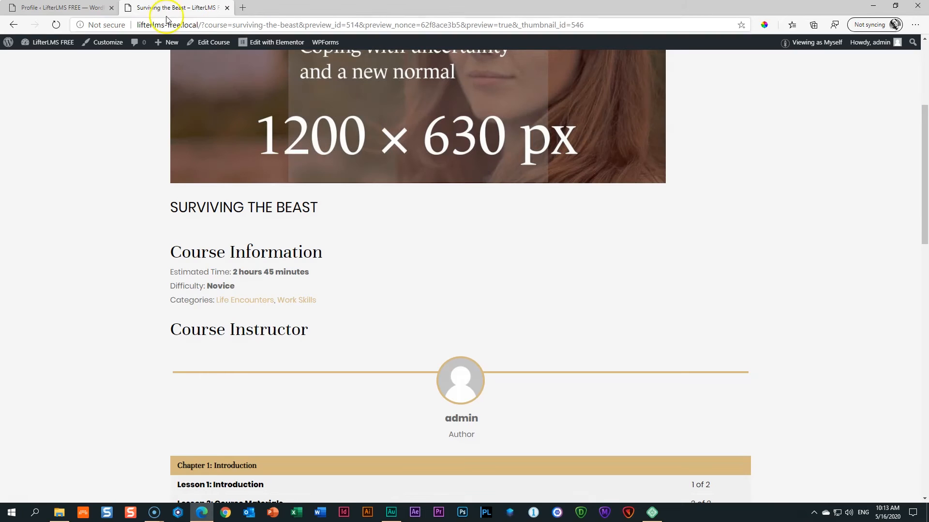
scroll(166, 162, up, 5)
click(63, 25)
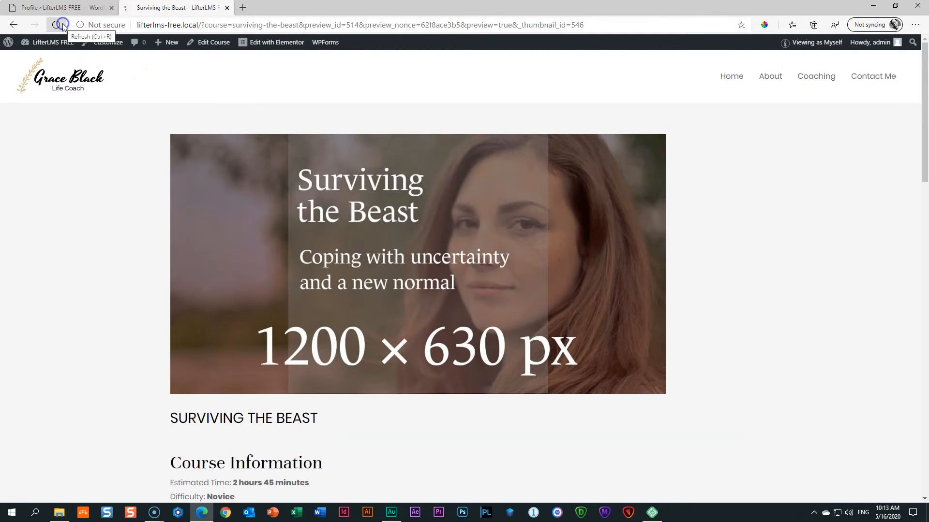
scroll(97, 234, down, 7)
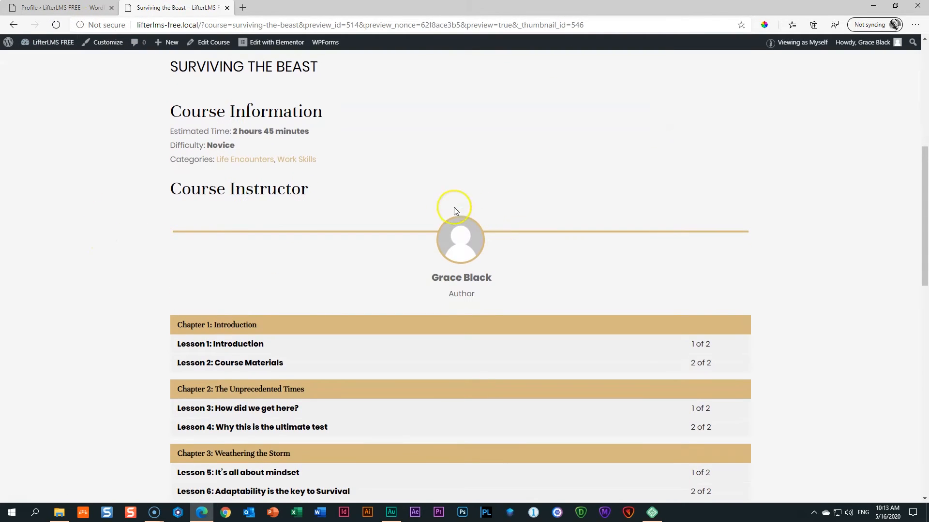
drag(427, 276, 498, 294)
click(483, 284)
click(62, 7)
scroll(161, 268, down, 9)
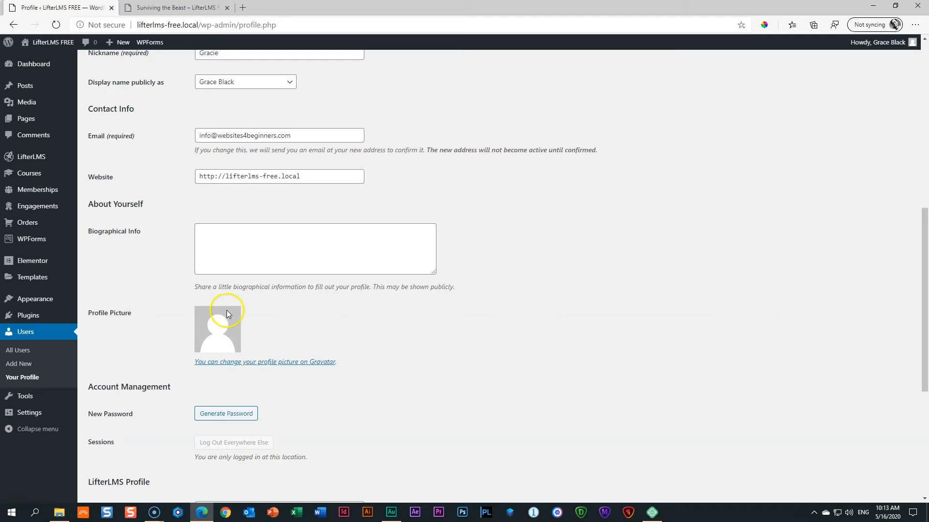
Search Add New plugins for 'us', then install and activate User Profile Picture.
mouse_move(21, 320)
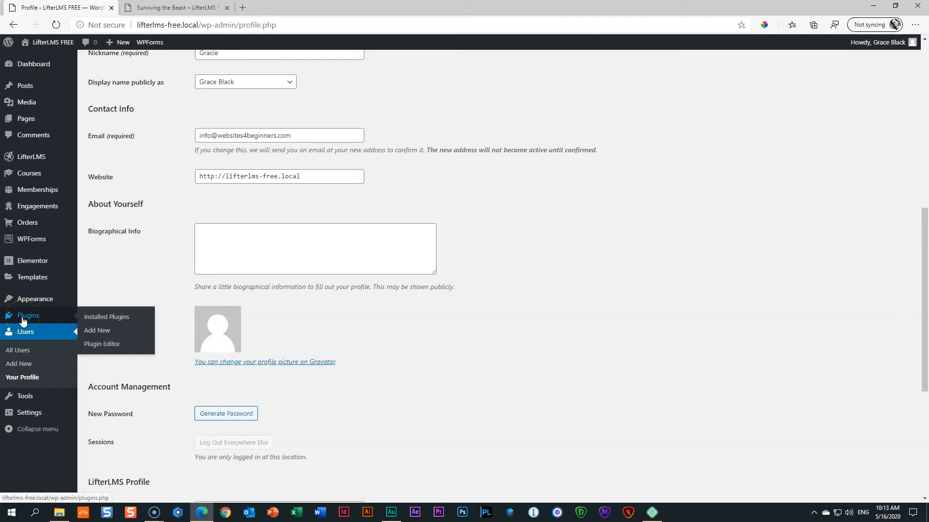
click(102, 332)
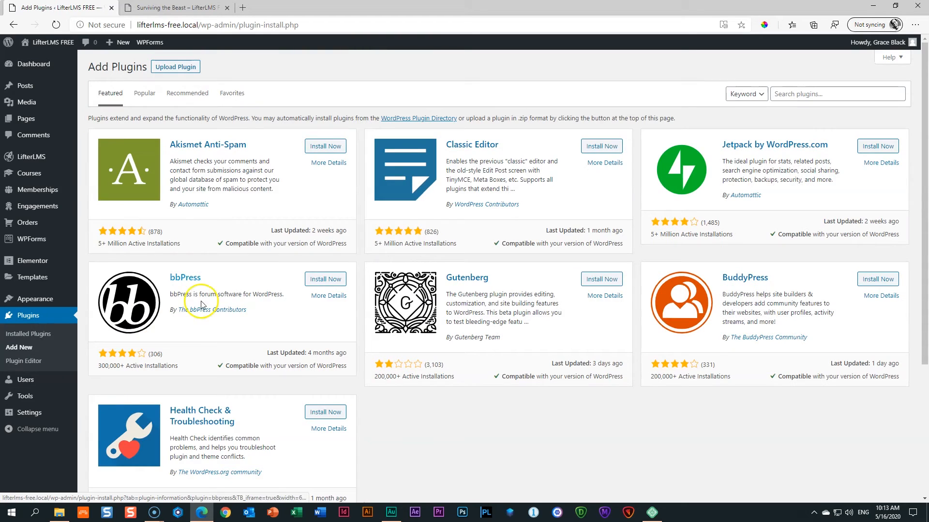
click(798, 92)
text(user profile picture)
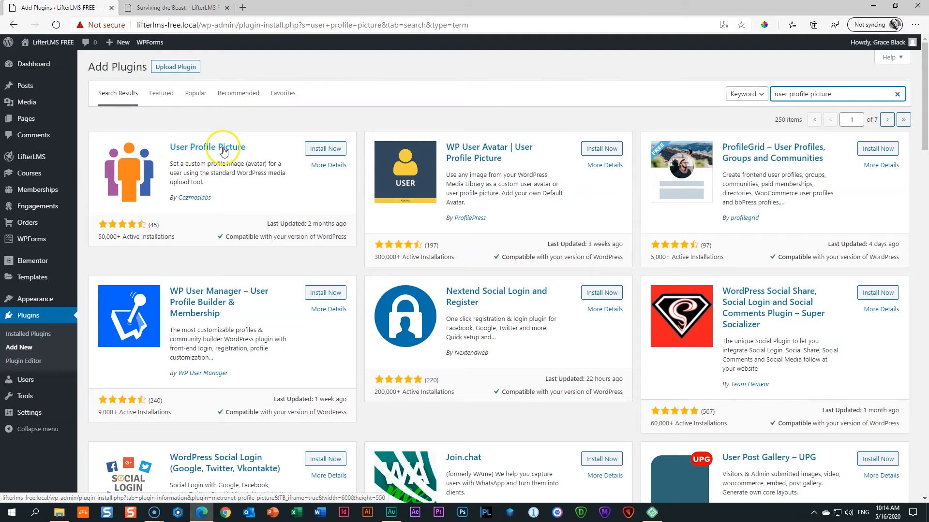
click(323, 150)
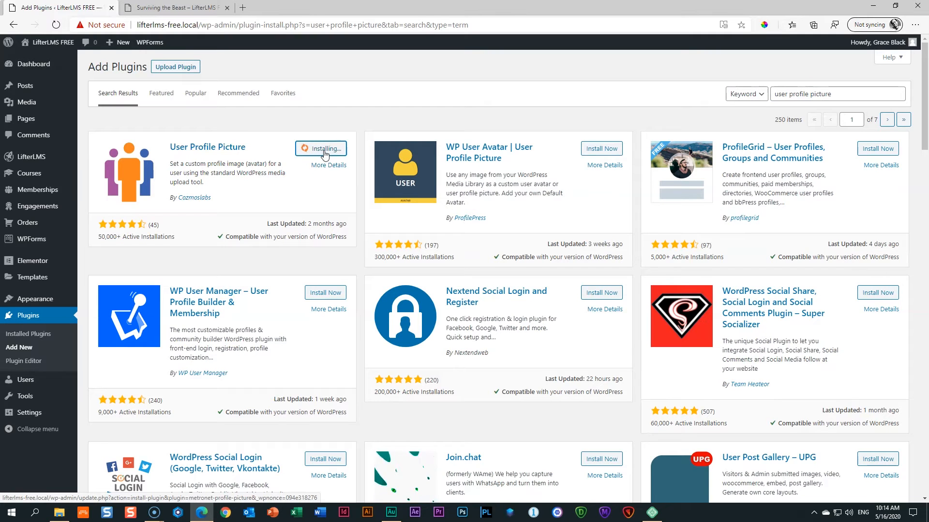
click(324, 154)
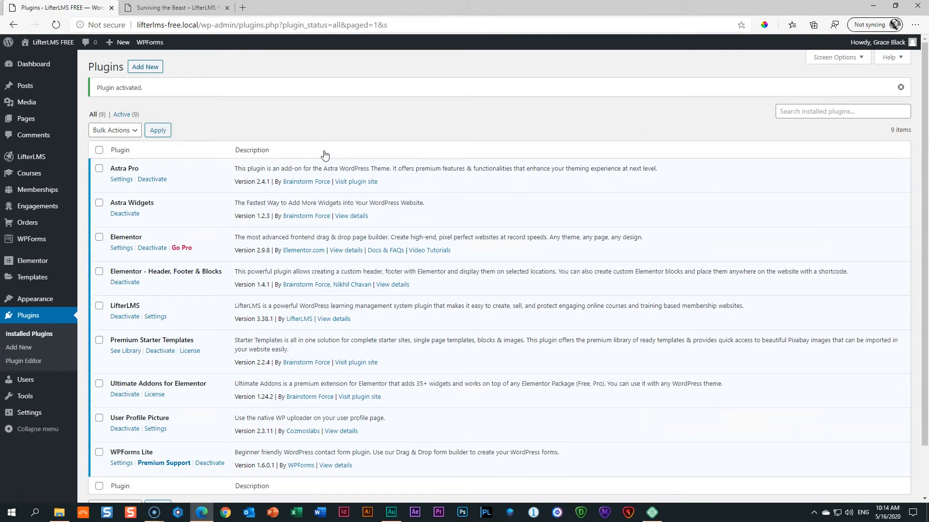
Upload the portrait photo from File Explorer, set it as the profile image, and save the profile.
mouse_move(26, 382)
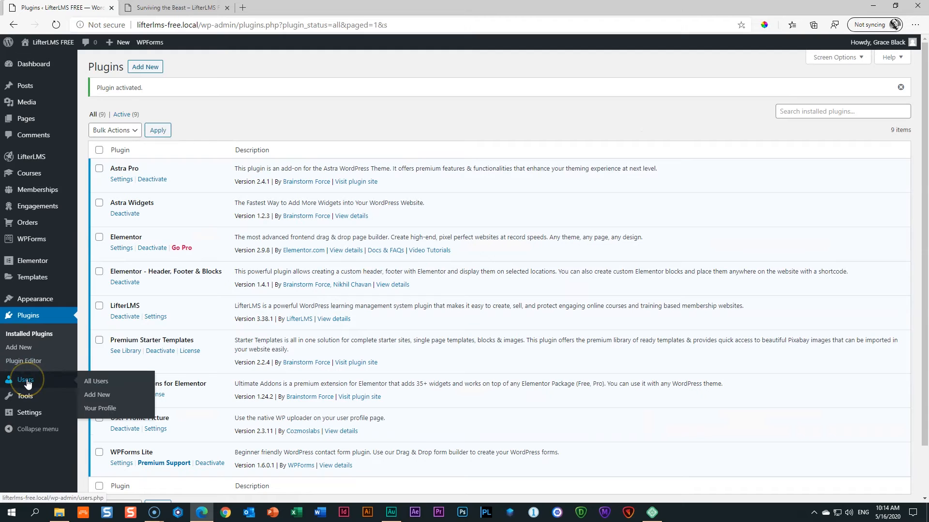
click(101, 409)
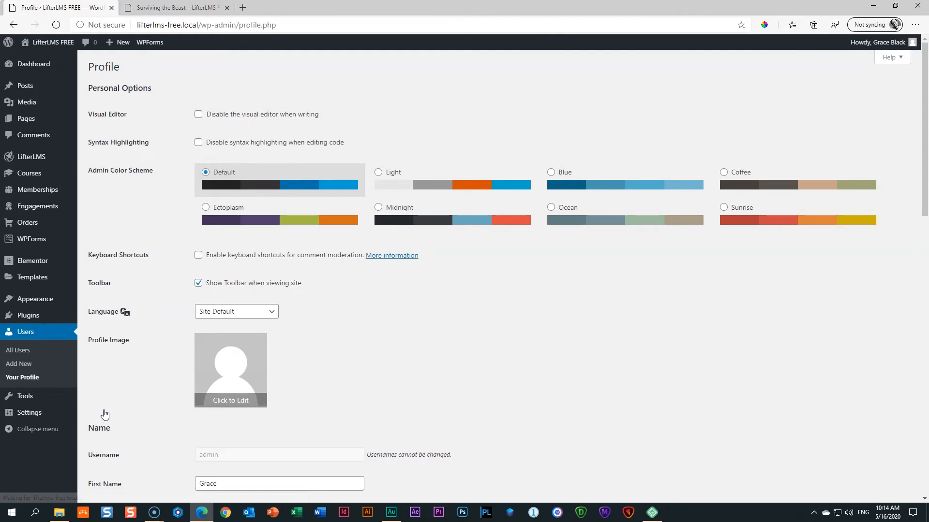
scroll(441, 352, down, 4)
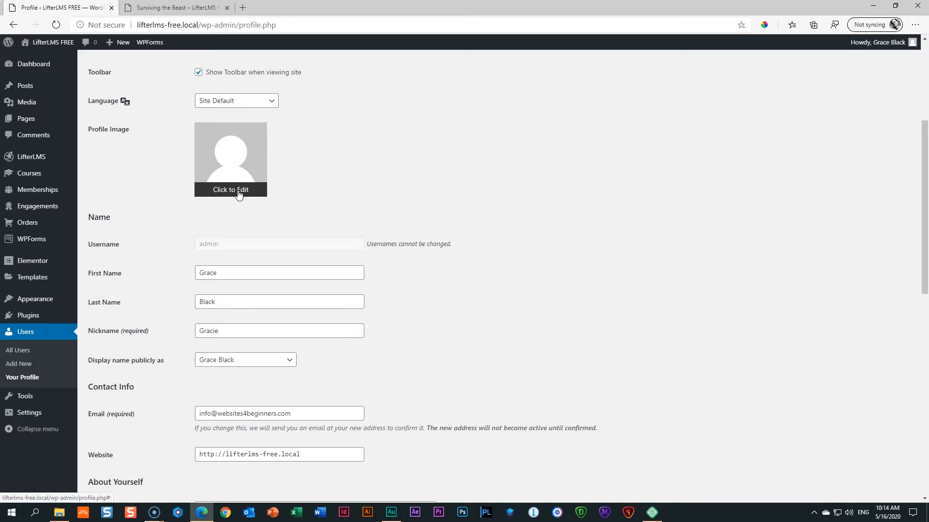
click(238, 193)
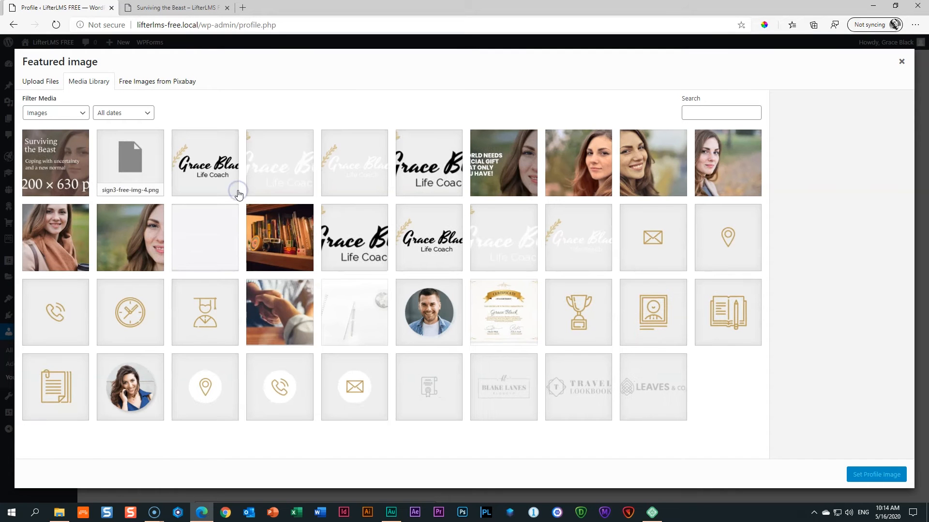
click(59, 512)
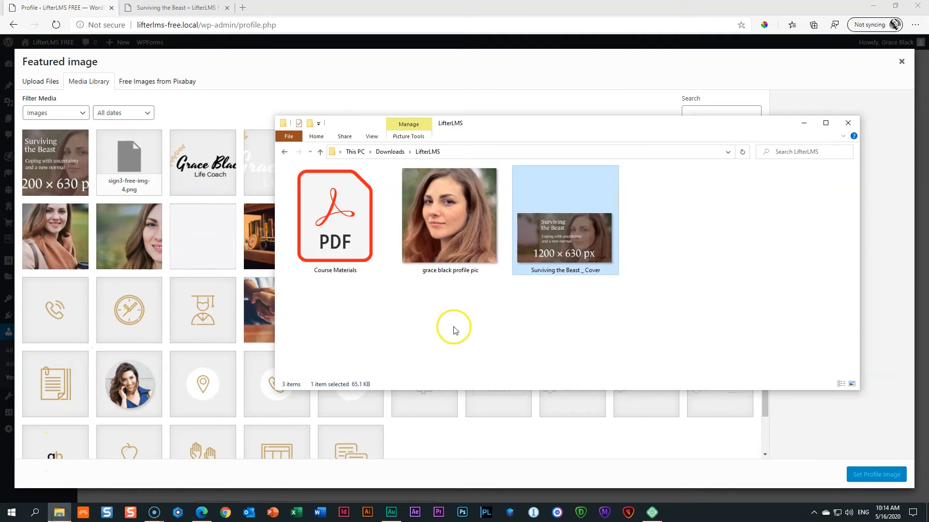
click(454, 309)
drag(462, 234, 170, 207)
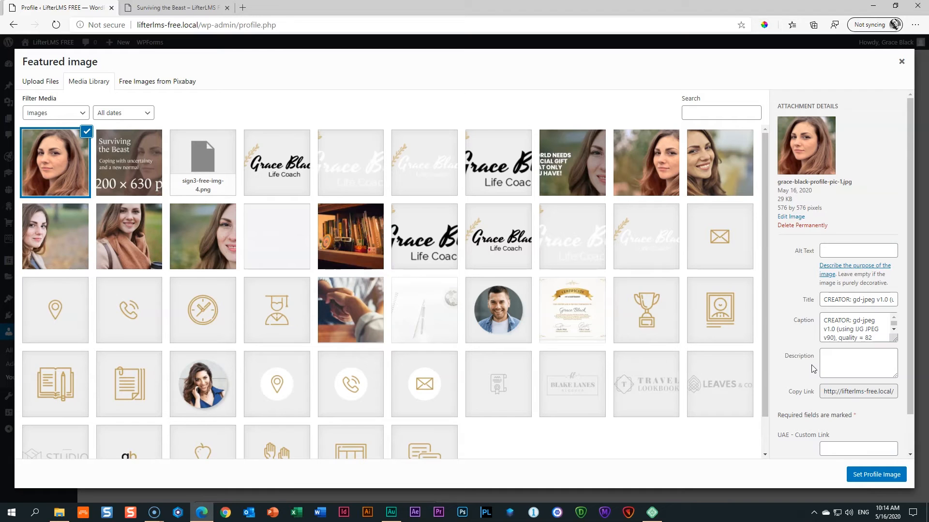
click(875, 475)
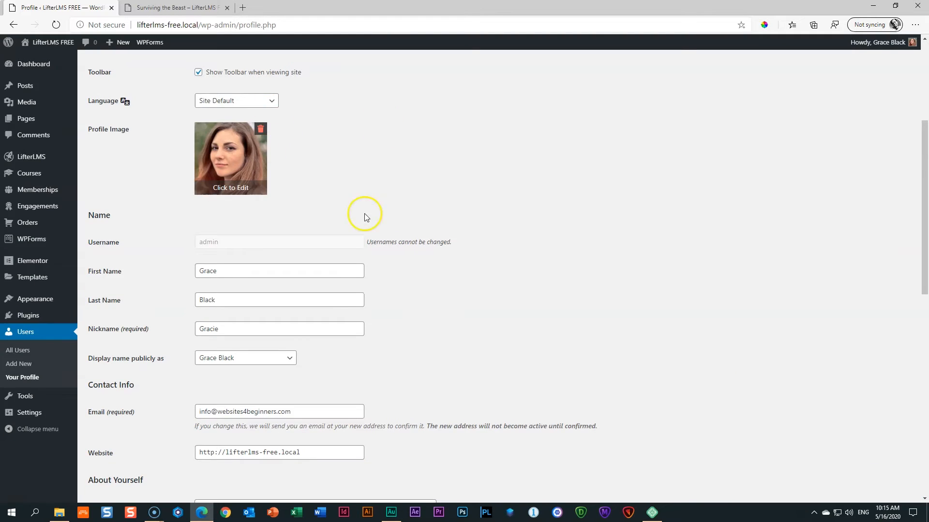
scroll(363, 218, down, 10)
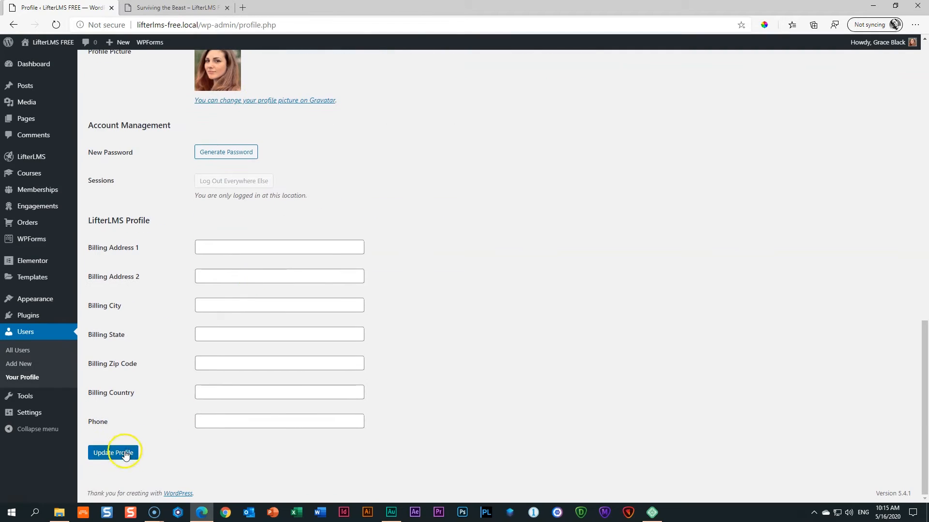
click(116, 471)
Reload the course preview to confirm the instructor's new avatar photo.
click(175, 7)
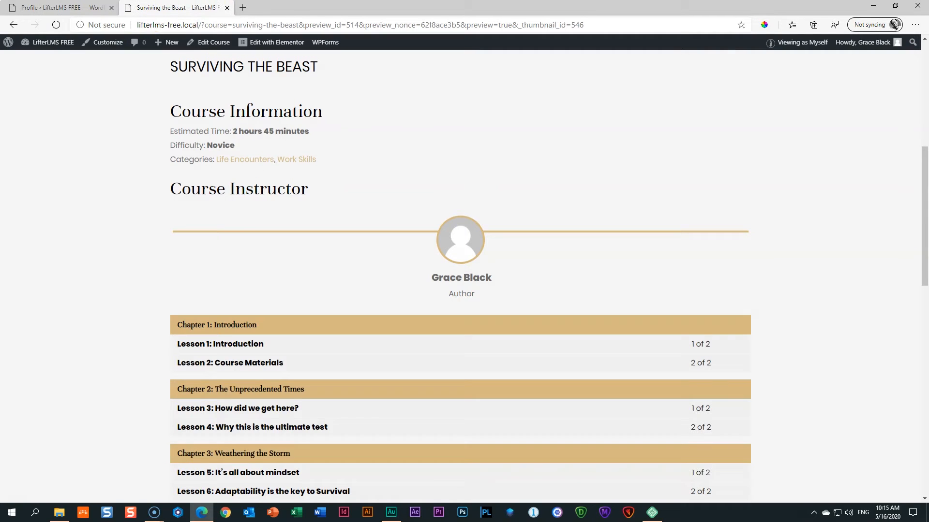
click(52, 27)
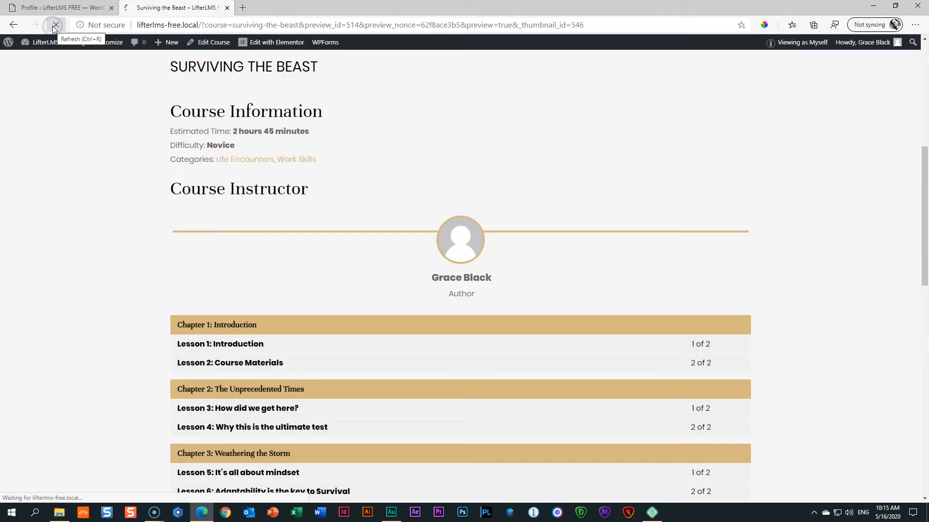
click(71, 7)
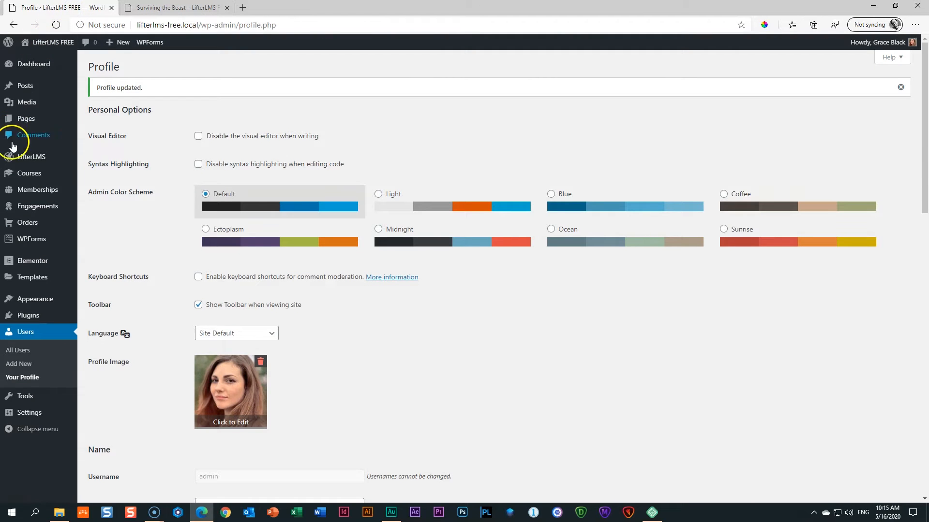
Open Surviving the Beast in the editor and inspect the Course Instructor and Course Syllabus blocks.
mouse_move(24, 173)
click(97, 178)
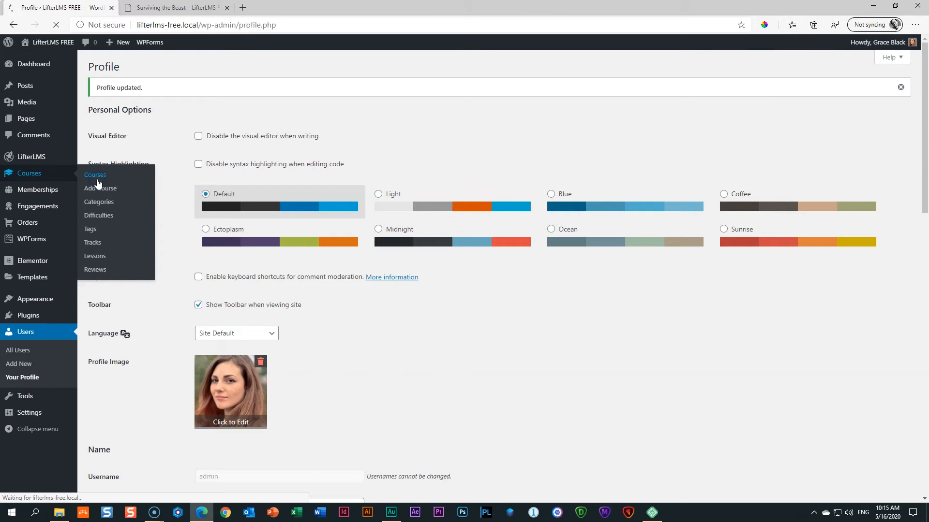
click(128, 140)
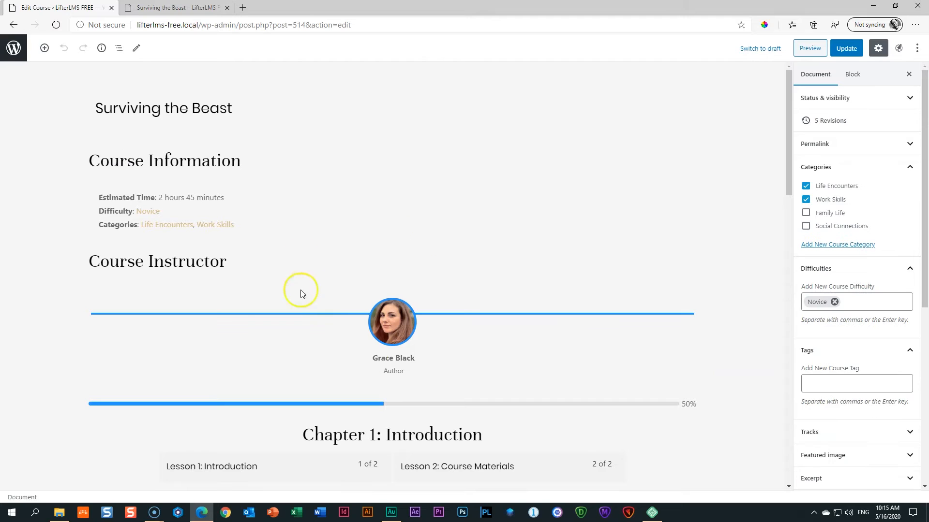
click(414, 312)
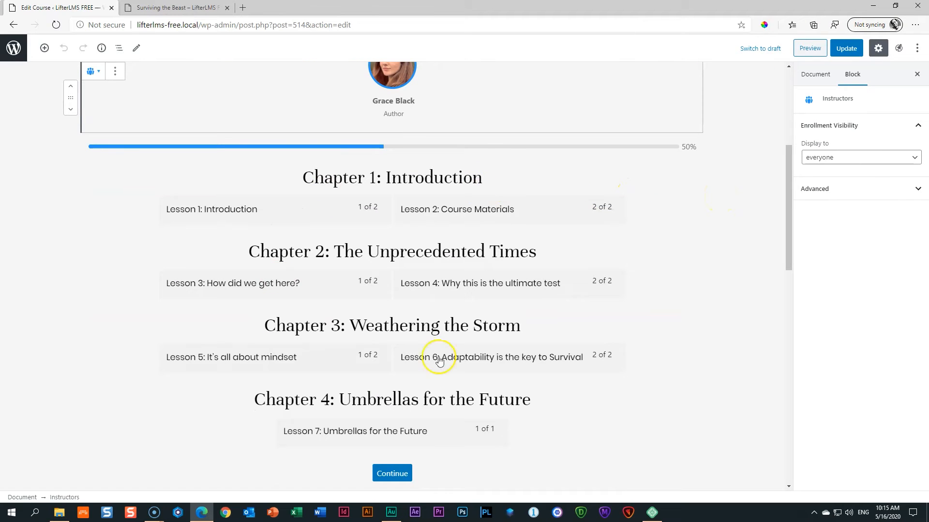
click(425, 314)
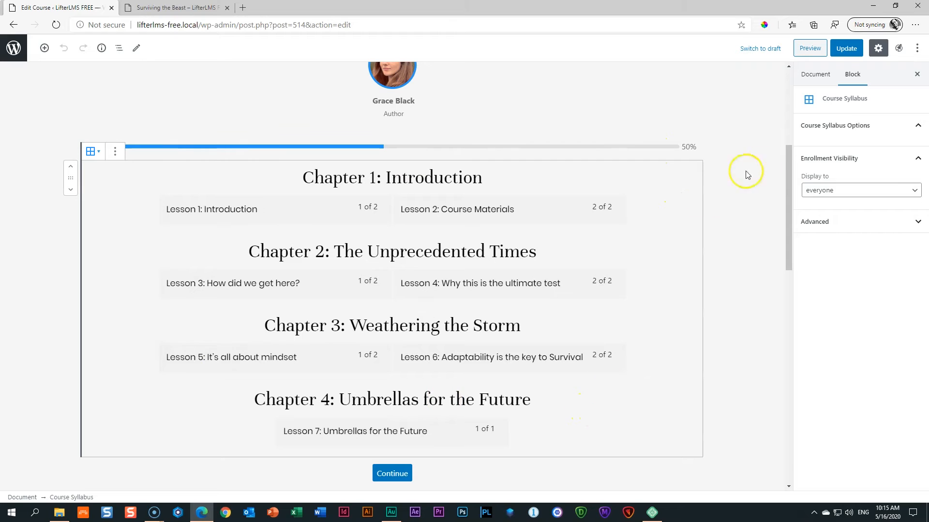
click(845, 128)
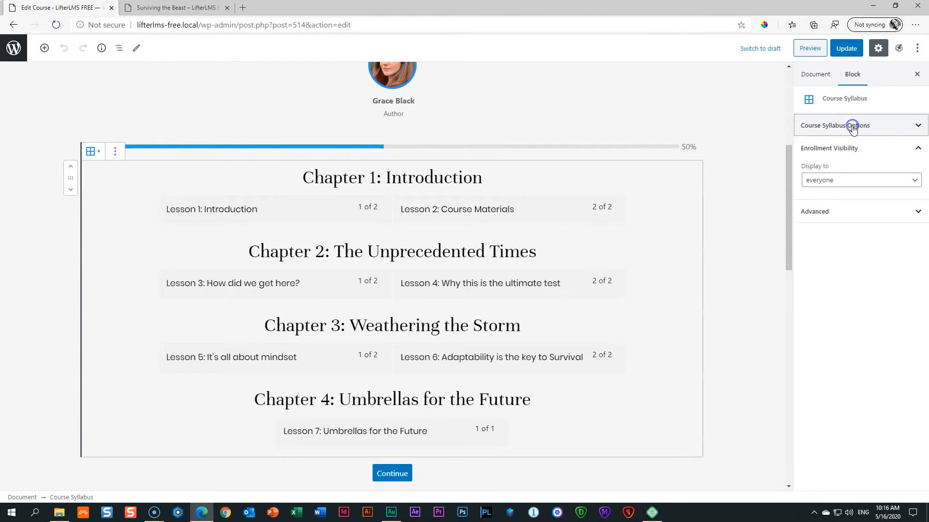
click(852, 128)
Review the course preview page again, then go back to the course editor.
click(203, 8)
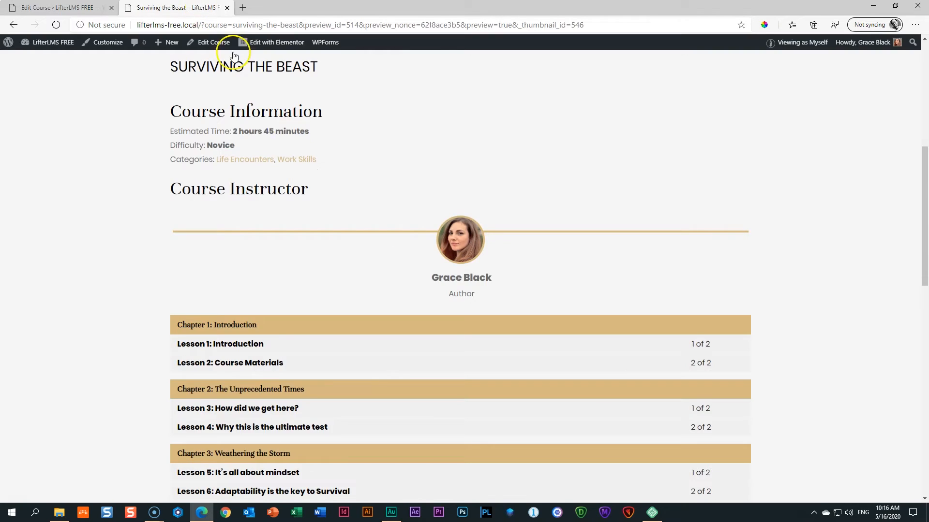
scroll(445, 218, down, 4)
scroll(445, 218, up, 4)
scroll(678, 202, down, 4)
scroll(678, 203, up, 2)
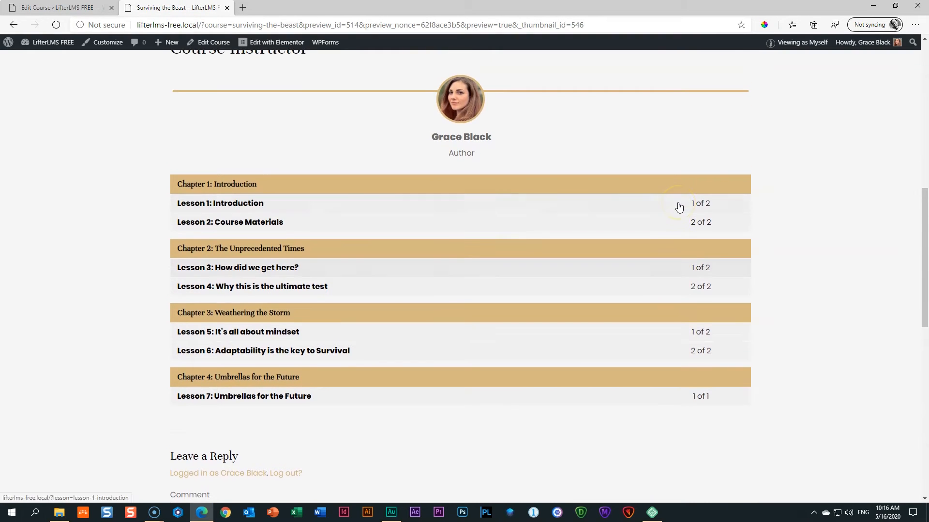
scroll(678, 206, up, 4)
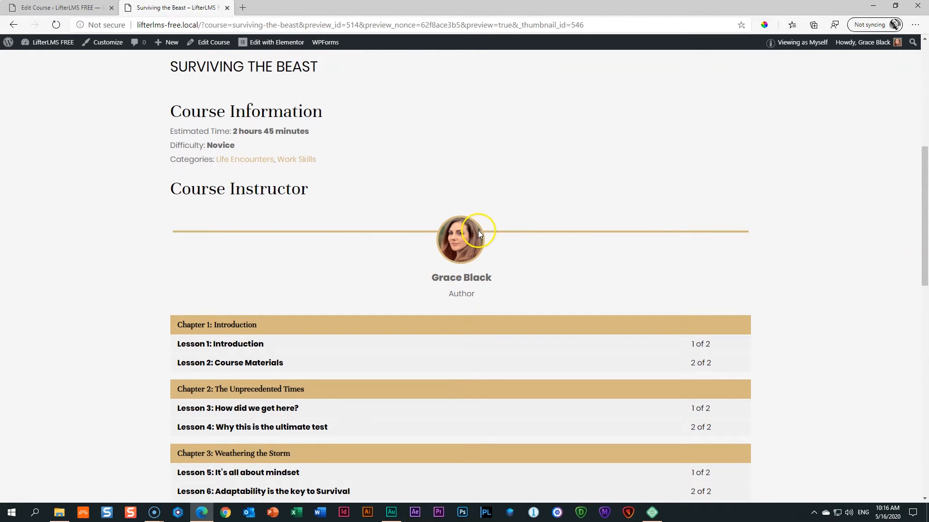
scroll(478, 233, down, 4)
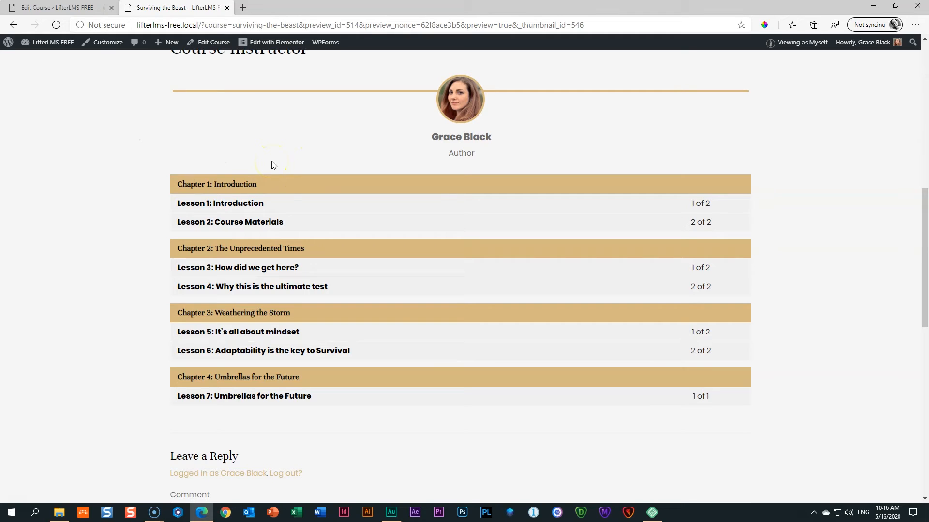
click(71, 7)
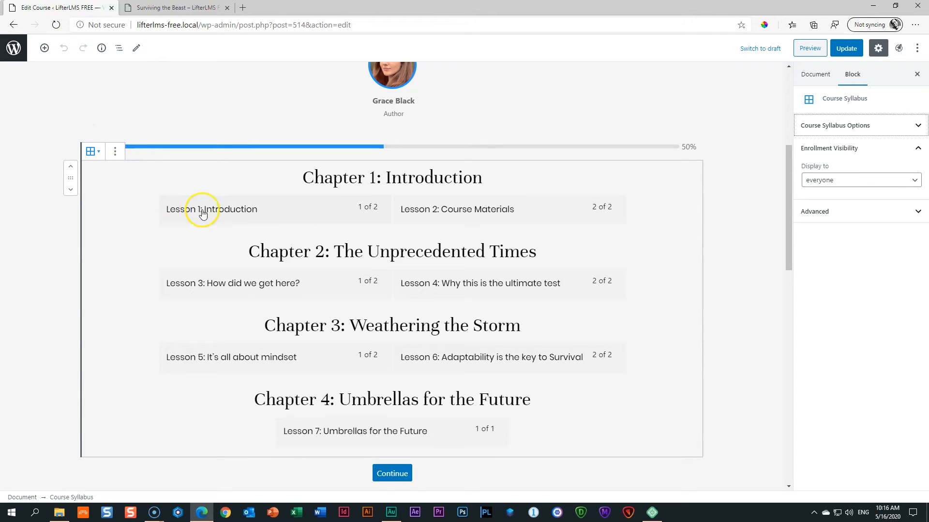
Insert a Spacer below the Course Progress bar, set its height to 50 pixels, and update the course.
click(391, 143)
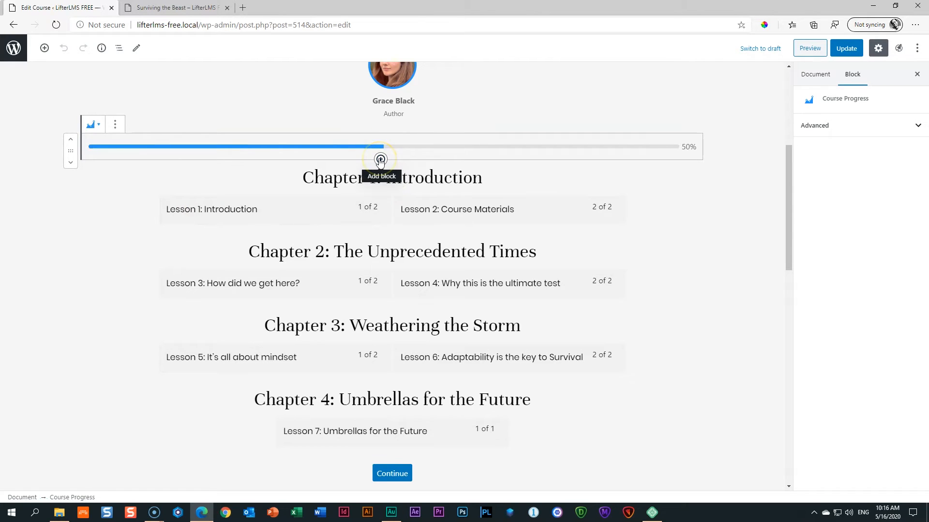
click(380, 160)
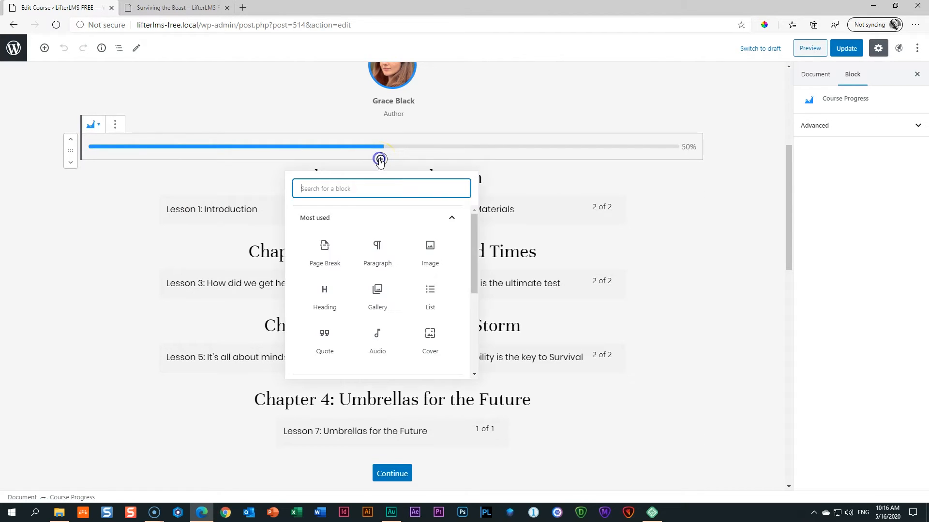
click(365, 189)
text(spac)
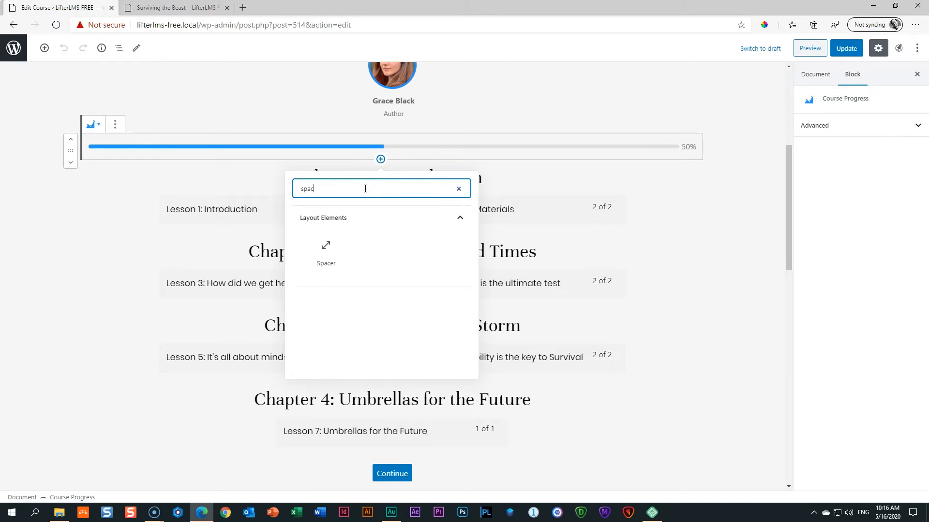
click(325, 257)
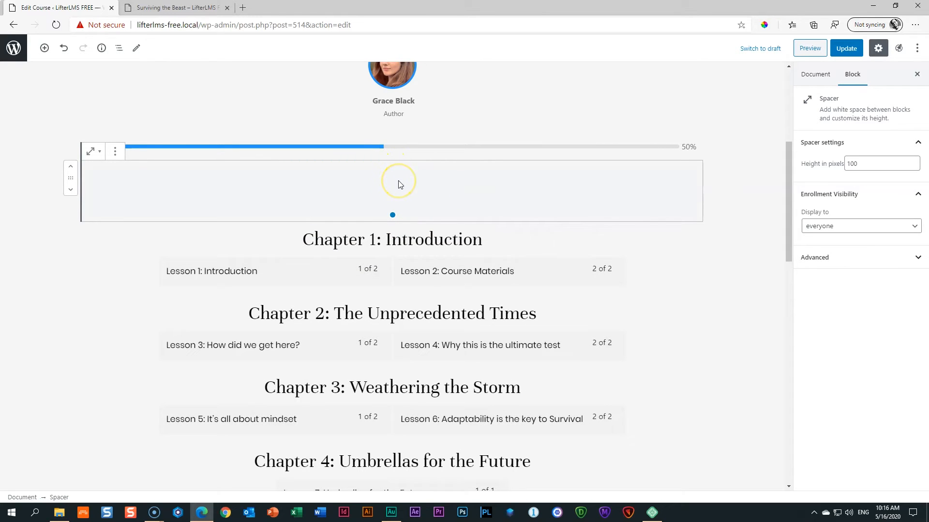
click(398, 185)
click(403, 182)
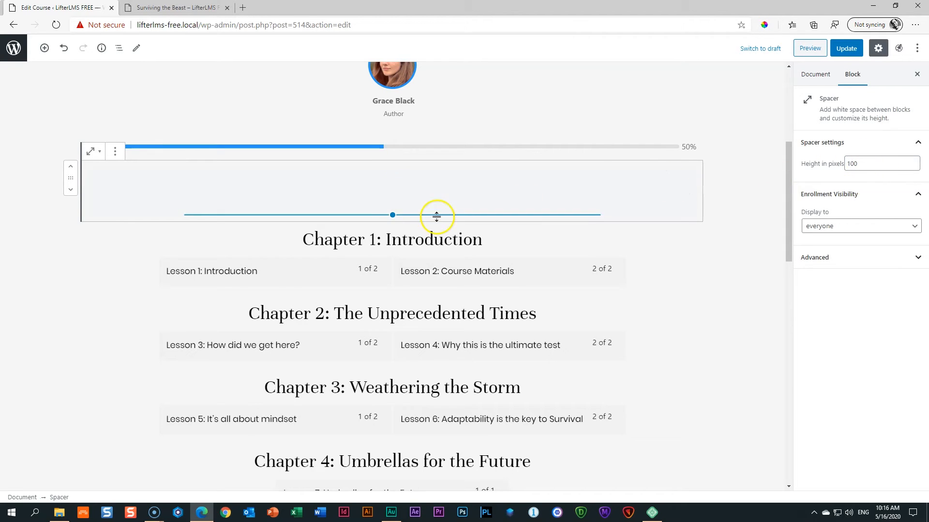
drag(866, 164, 827, 165)
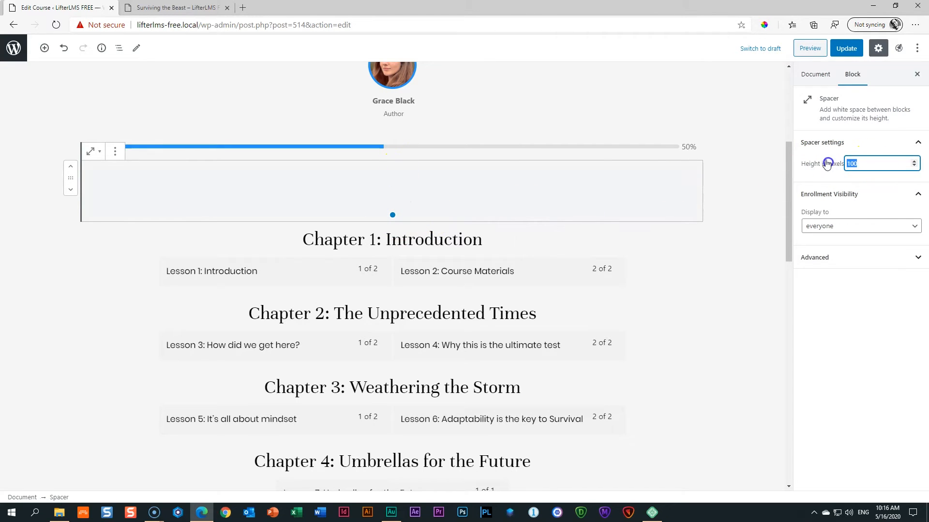
text(50)
click(701, 187)
click(846, 48)
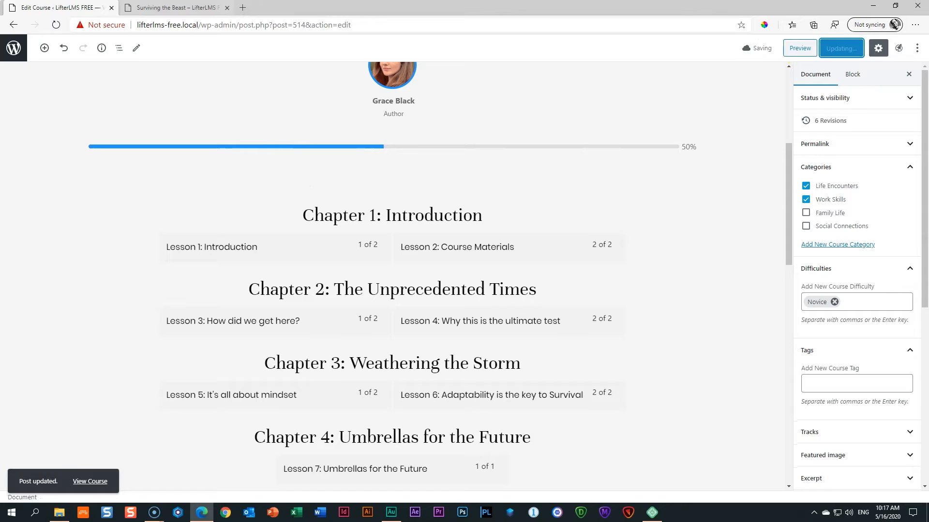
Preview the course, check the spacer between progress bar and Chapter 1, then return to editing.
click(799, 48)
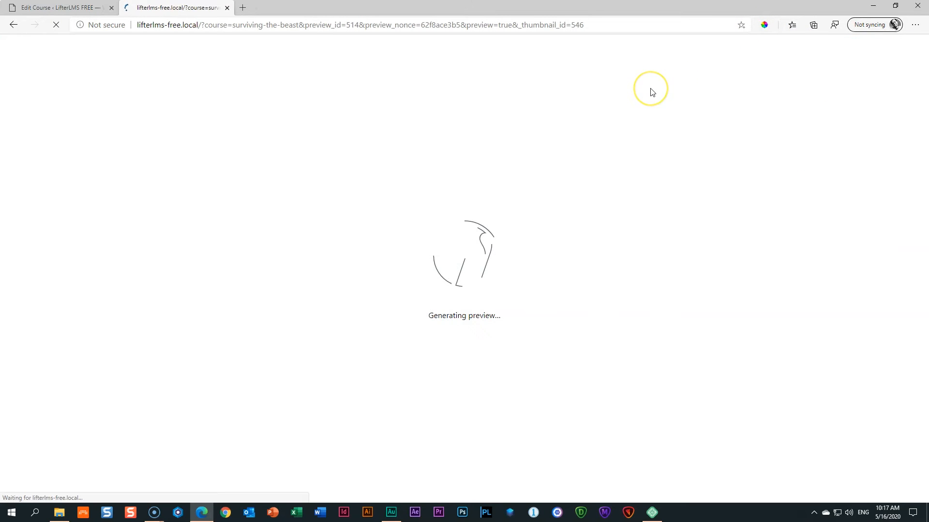
scroll(650, 89, down, 5)
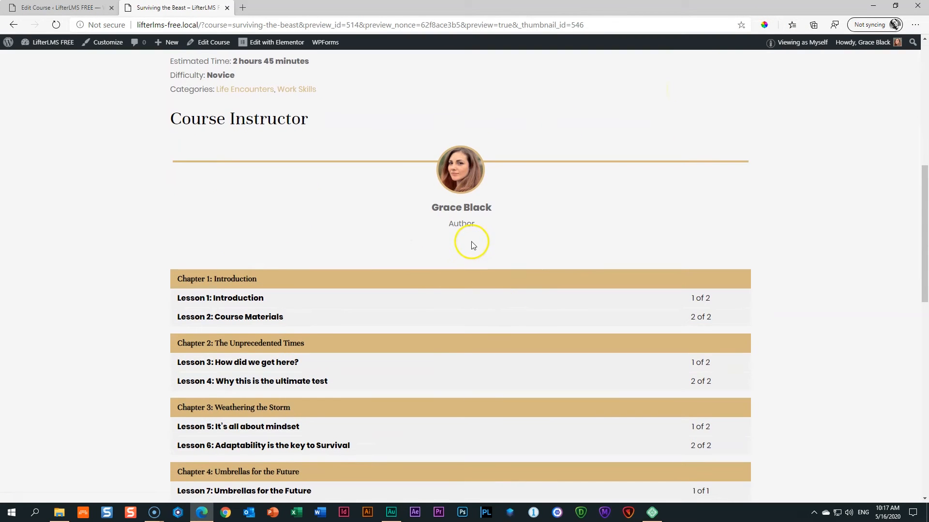
scroll(247, 119, up, 2)
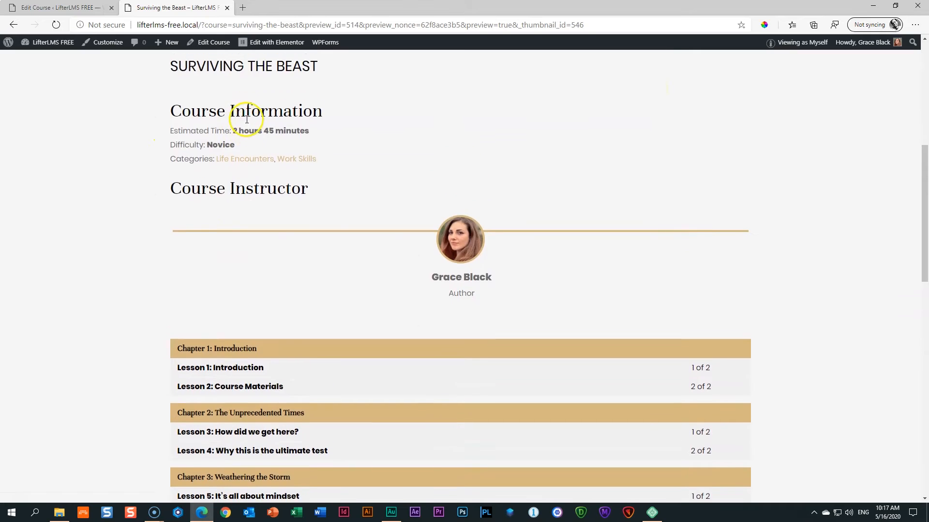
scroll(247, 119, up, 4)
scroll(245, 118, down, 4)
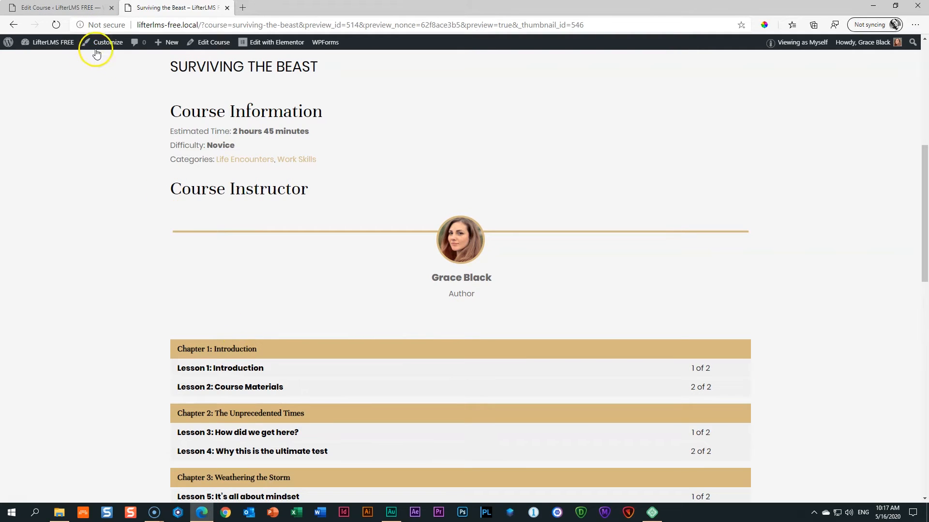
click(86, 10)
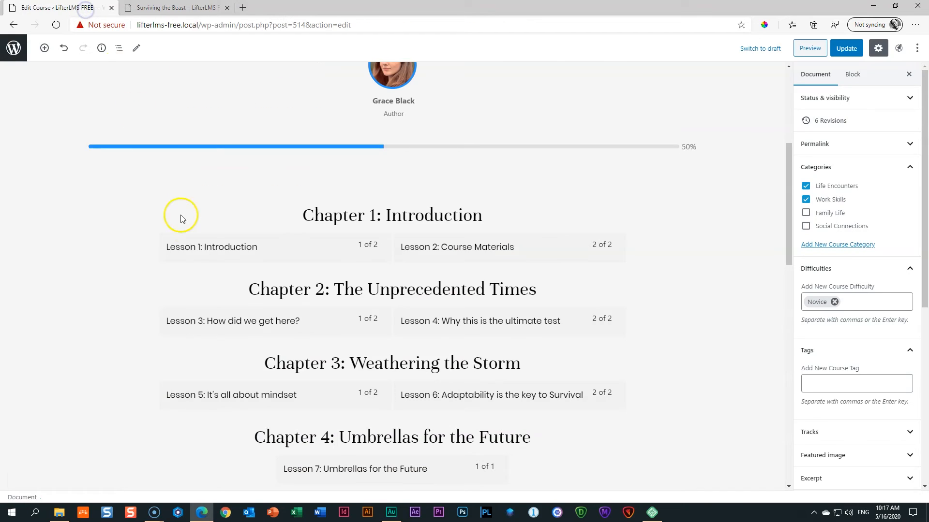
Insert a Heading block reading 'Syllabus' above Chapter 1.
click(381, 198)
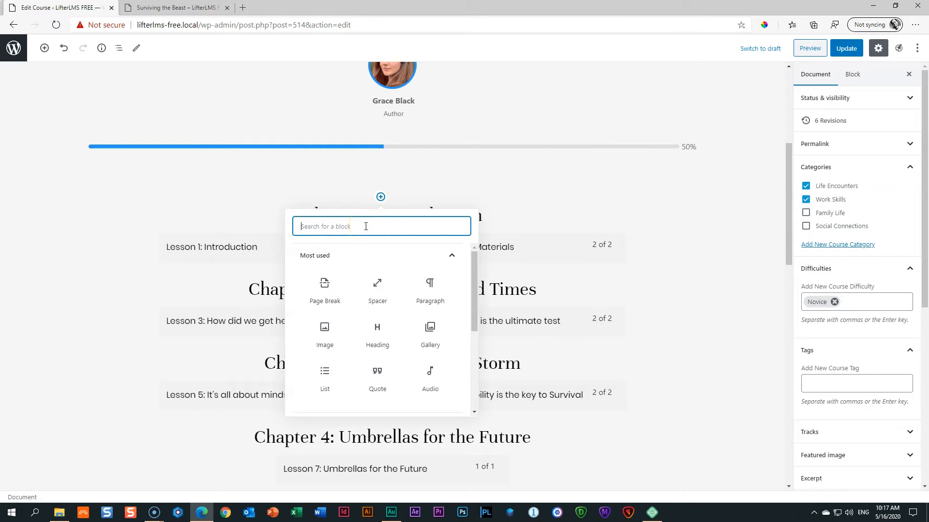
text(heading)
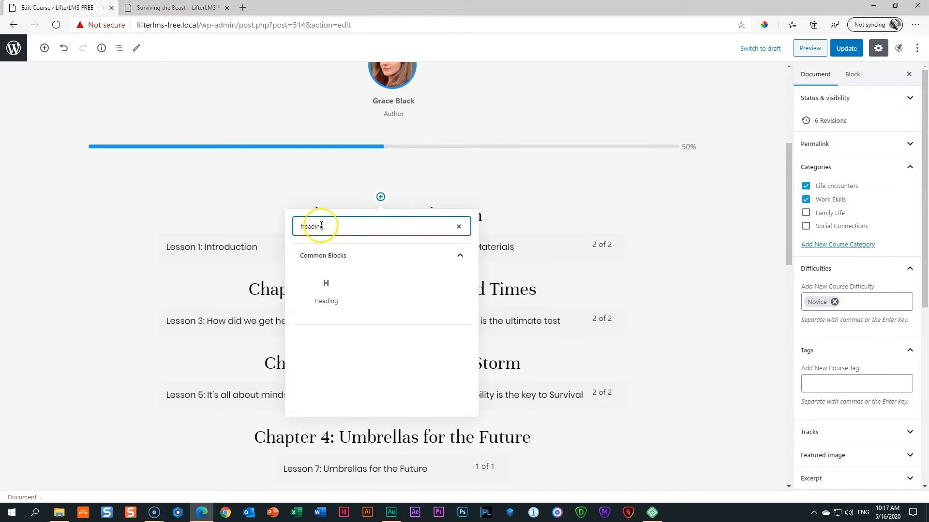
click(327, 292)
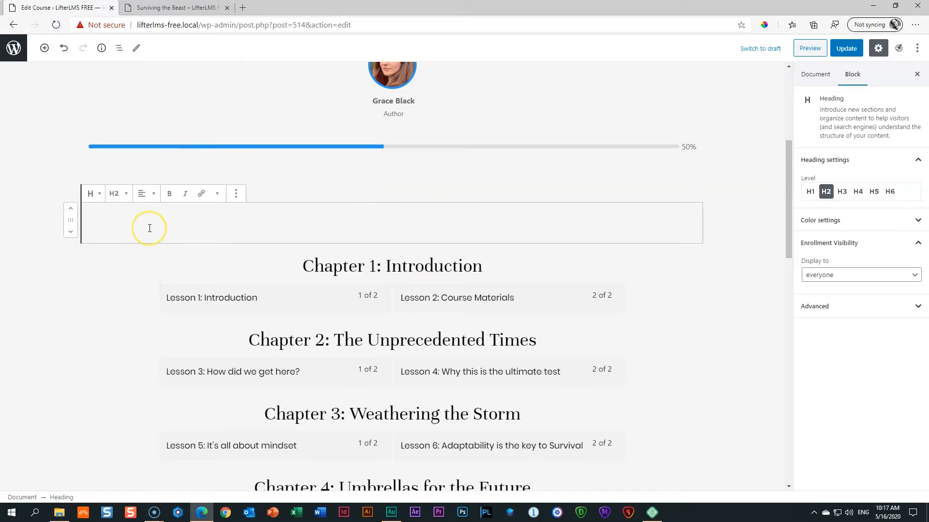
text(Syllabus)
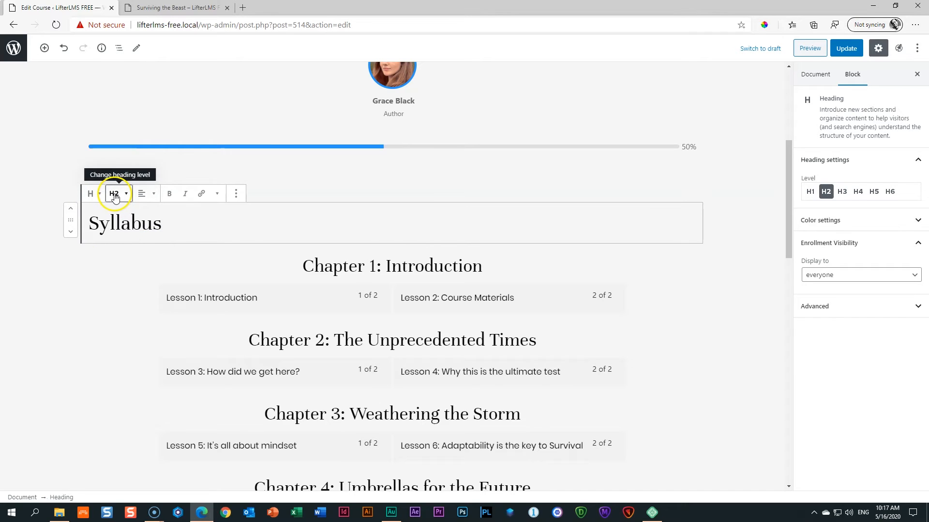
Left-align the Syllabus heading and update the course.
click(143, 198)
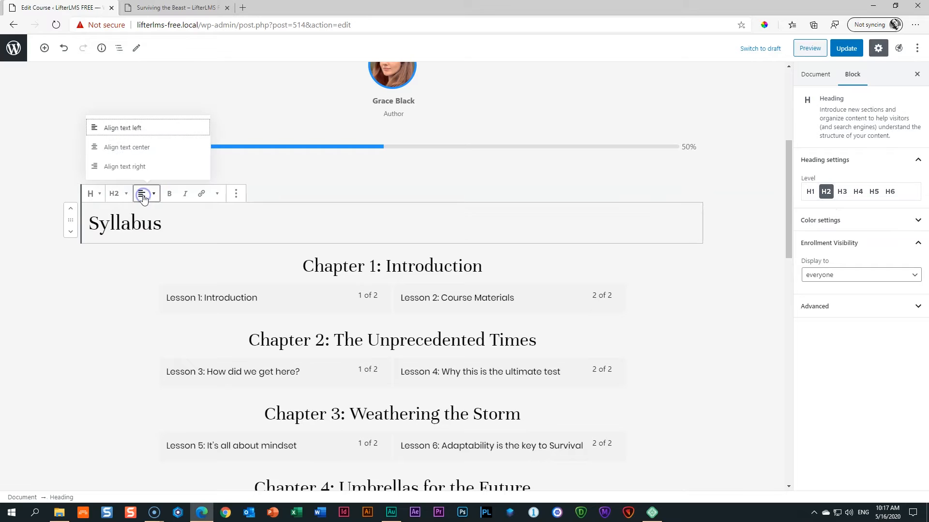
click(129, 147)
click(141, 194)
click(141, 195)
click(145, 193)
click(124, 129)
scroll(124, 130, up, 5)
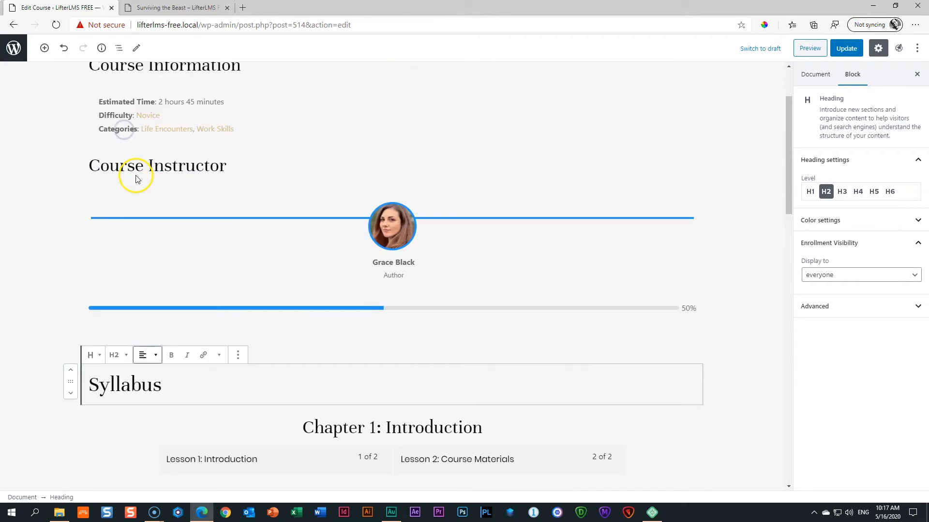
scroll(118, 203, down, 5)
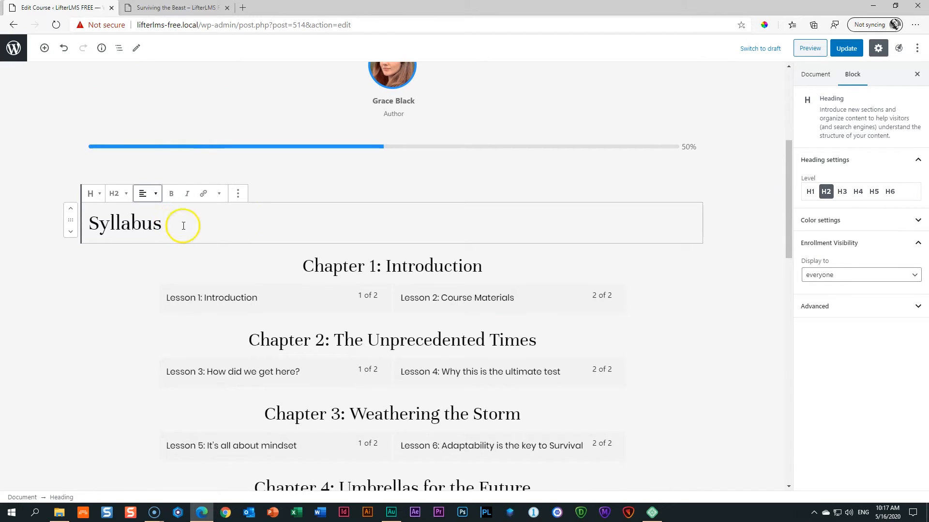
click(846, 47)
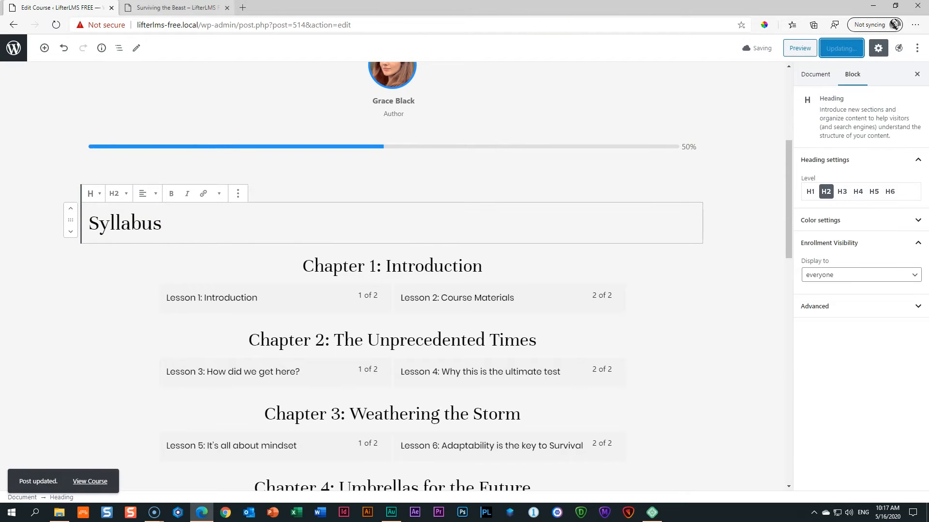
click(175, 7)
scroll(118, 171, down, 8)
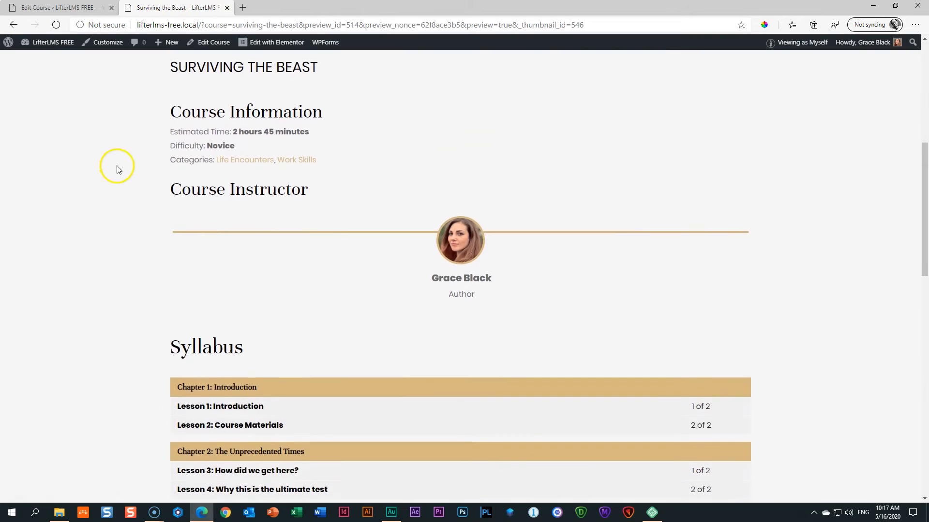
scroll(117, 168, down, 3)
scroll(118, 168, up, 6)
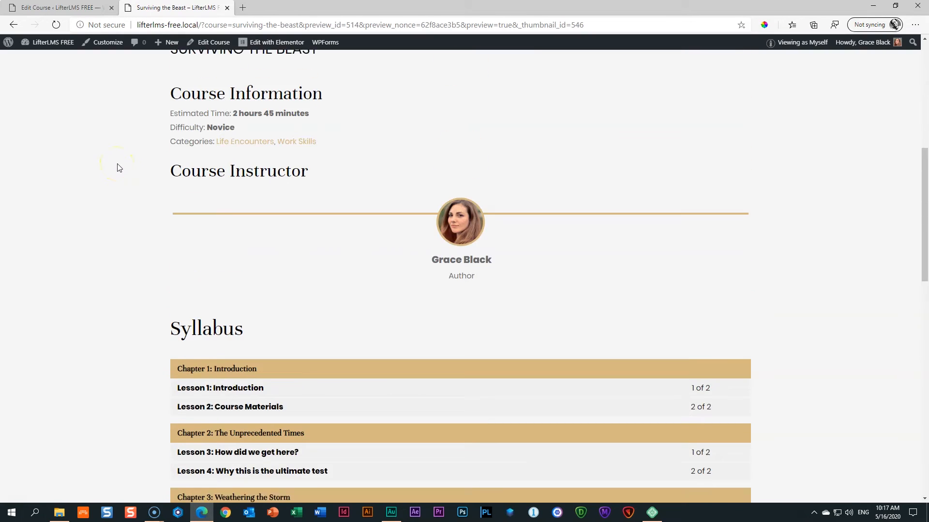
scroll(116, 166, down, 4)
scroll(119, 145, up, 6)
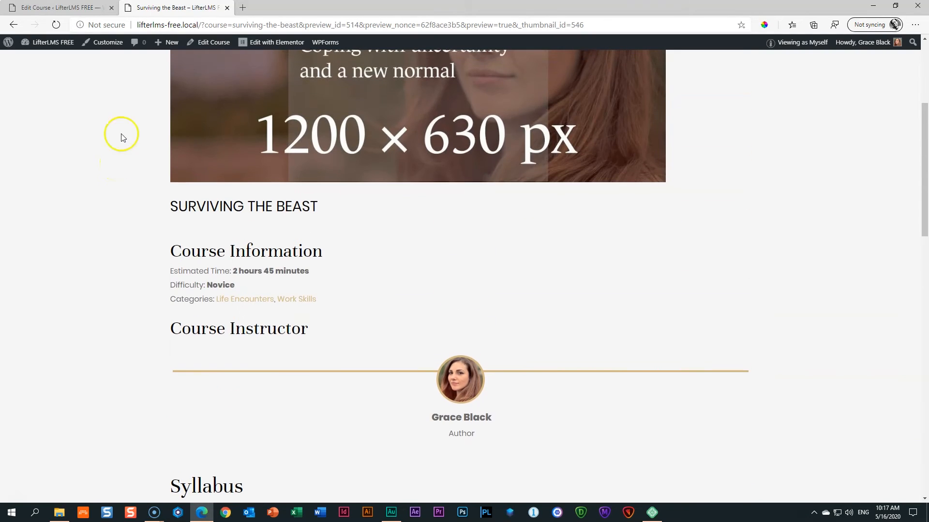
key(ctrl+shift+Tab)
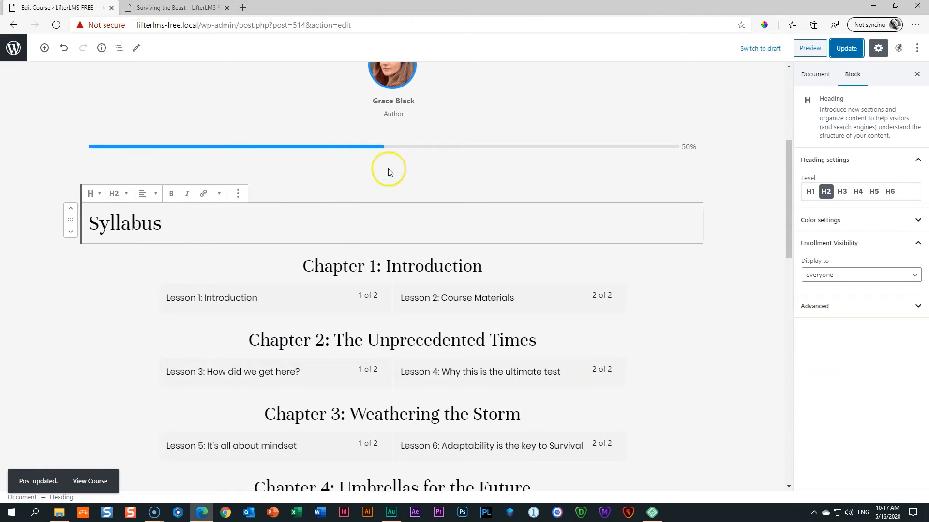
click(365, 147)
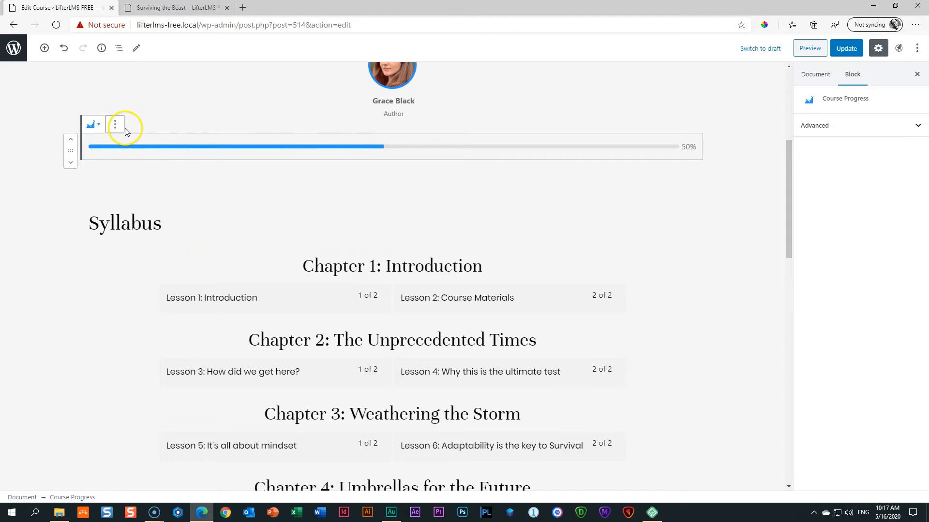
scroll(267, 156, down, 2)
scroll(412, 242, down, 4)
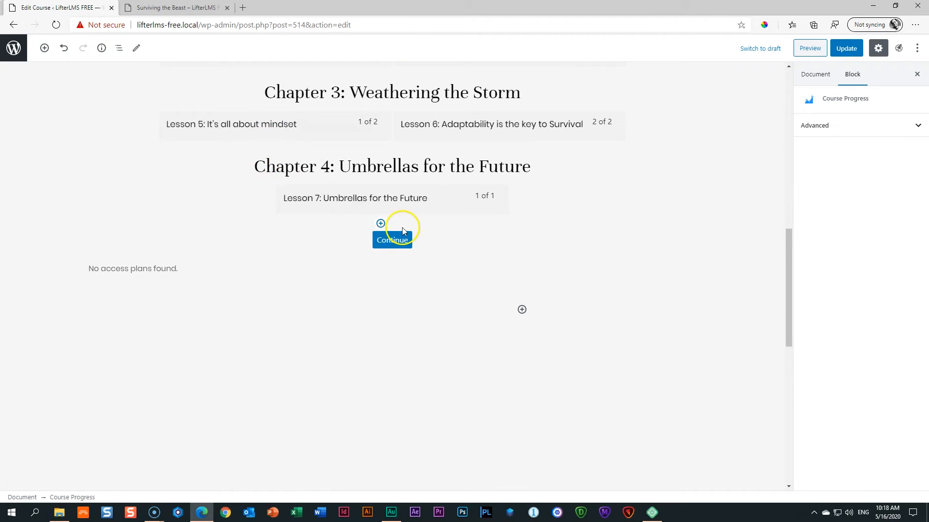
scroll(401, 239, up, 7)
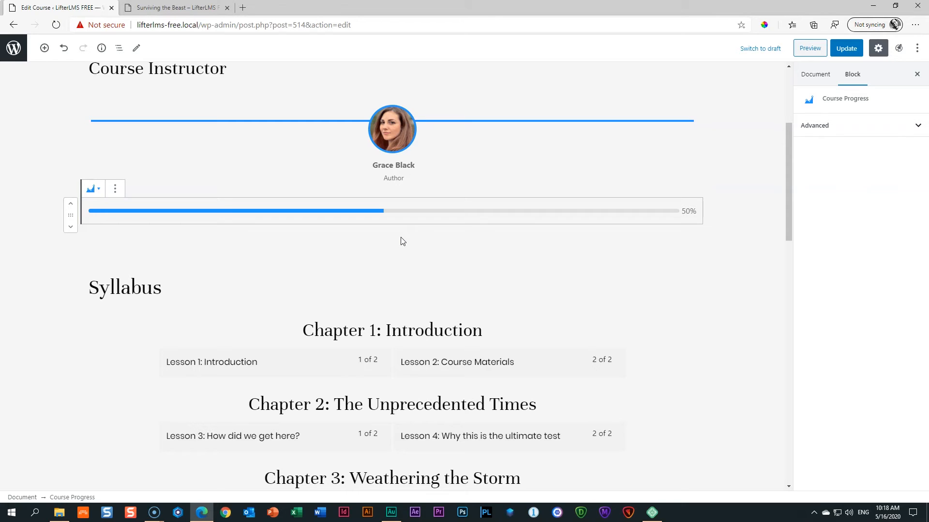
scroll(402, 241, down, 7)
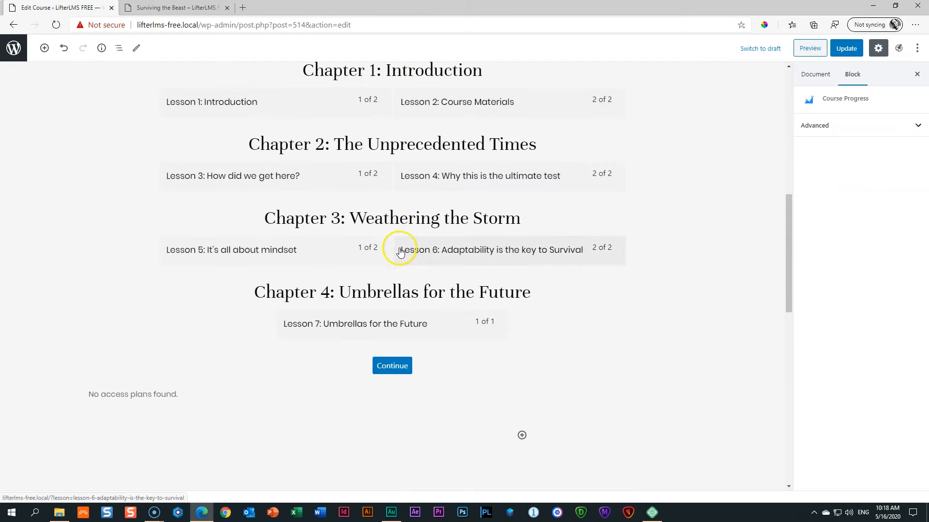
Select the Pricing Table block, compare with the preview, and scroll down to Access Plans.
click(147, 334)
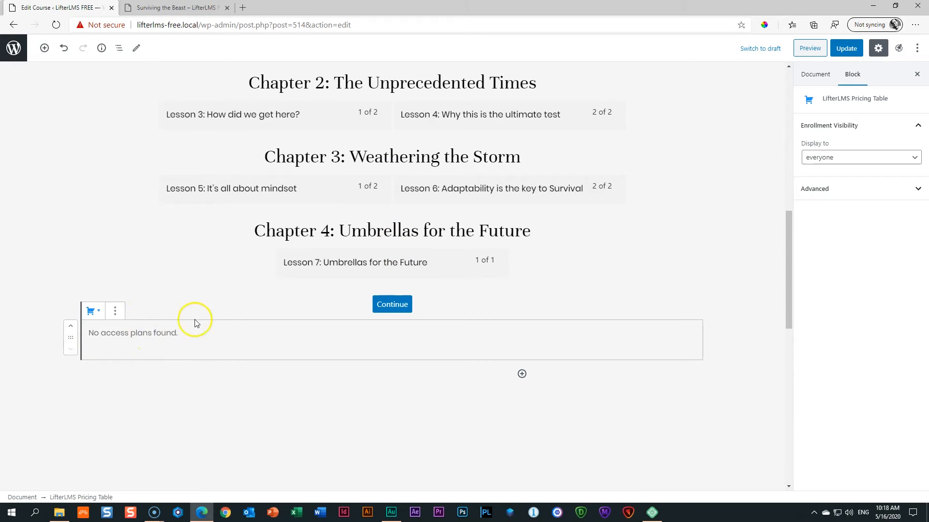
click(176, 8)
scroll(198, 231, down, 8)
scroll(200, 237, down, 6)
scroll(199, 236, up, 4)
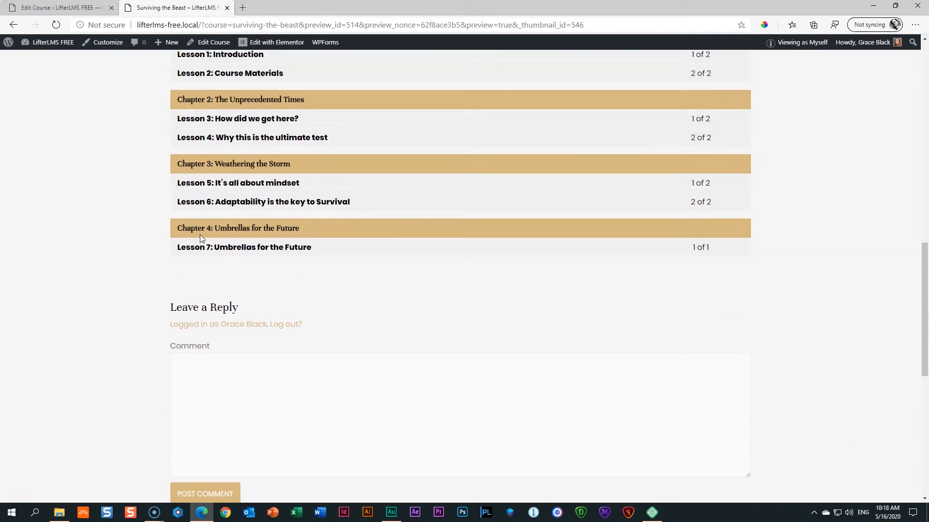
click(58, 8)
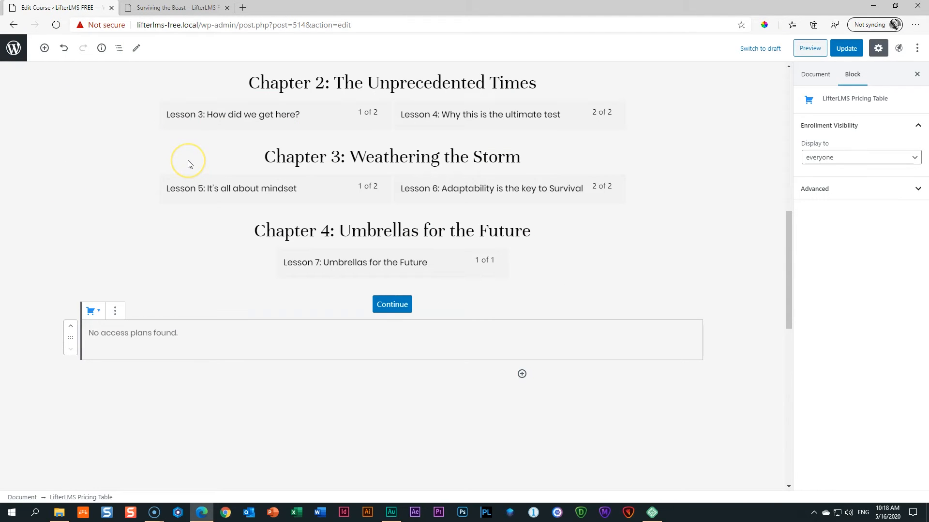
scroll(189, 164, down, 10)
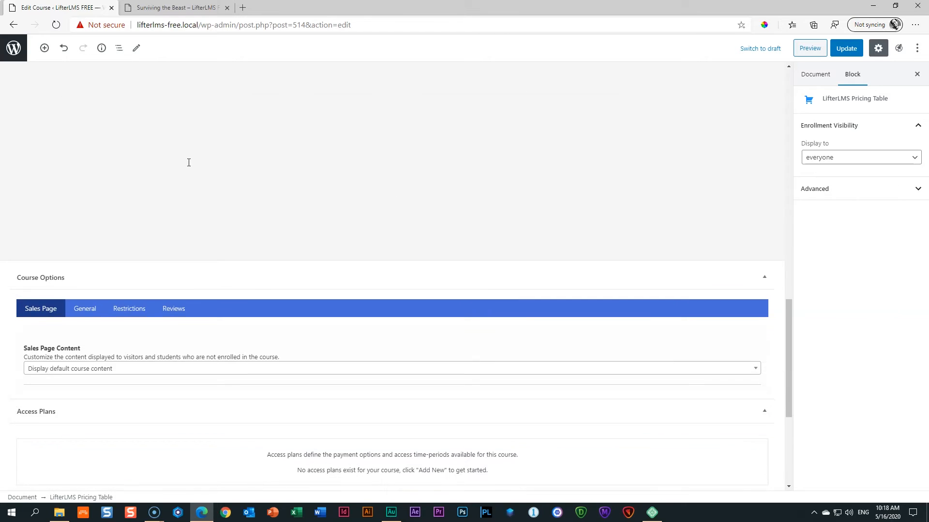
scroll(188, 165, down, 2)
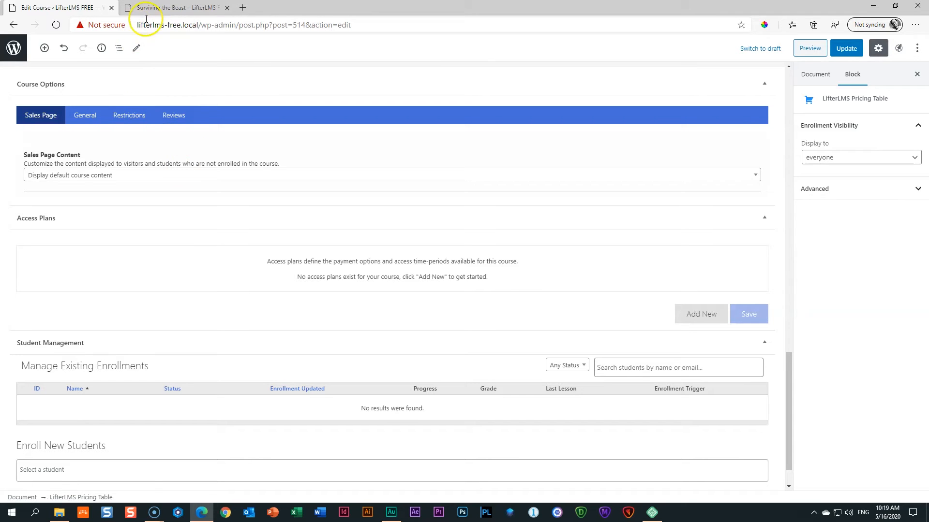
Recheck the preview's Syllabus heading with four chapters and seven lessons, then return to the editor.
click(167, 8)
scroll(595, 294, up, 5)
scroll(595, 294, down, 5)
scroll(595, 295, up, 3)
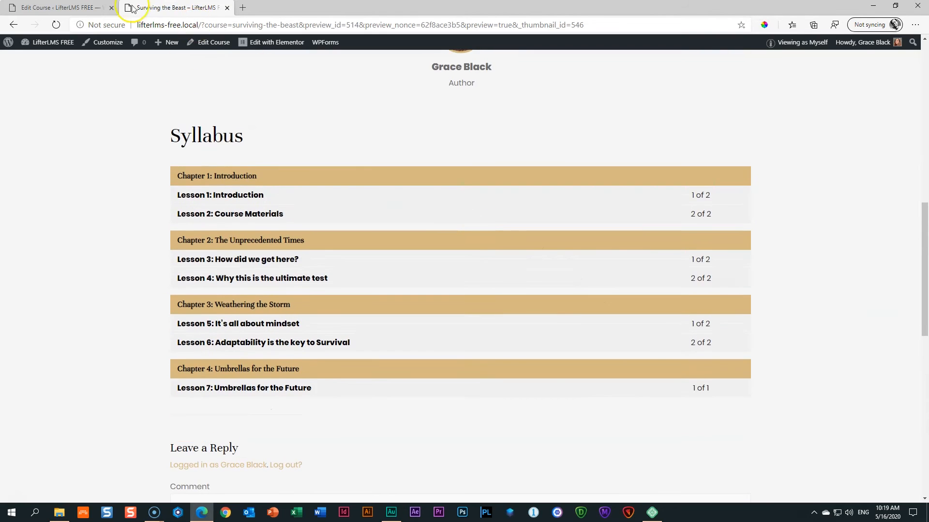
click(75, 9)
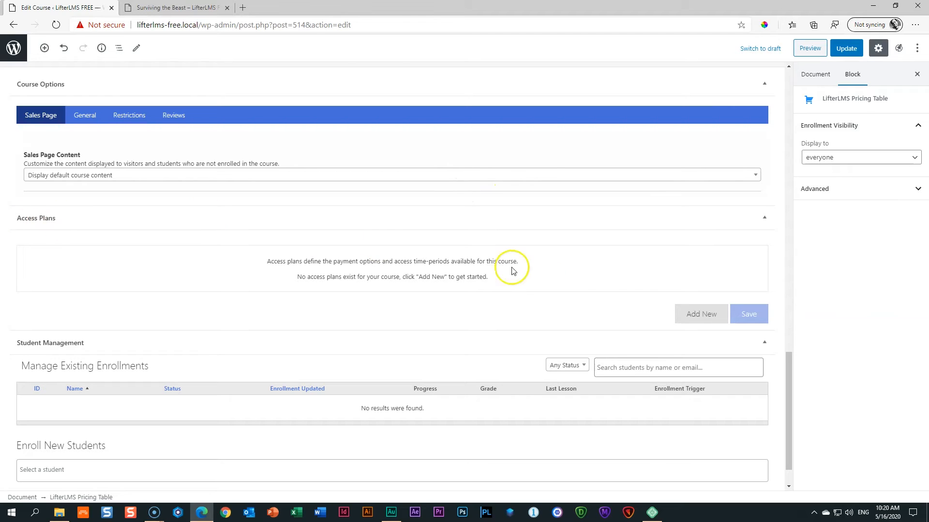
Start a new access plan titled 'Surviving the Beast FREE' with enroll text 'Enroll Today'.
click(690, 319)
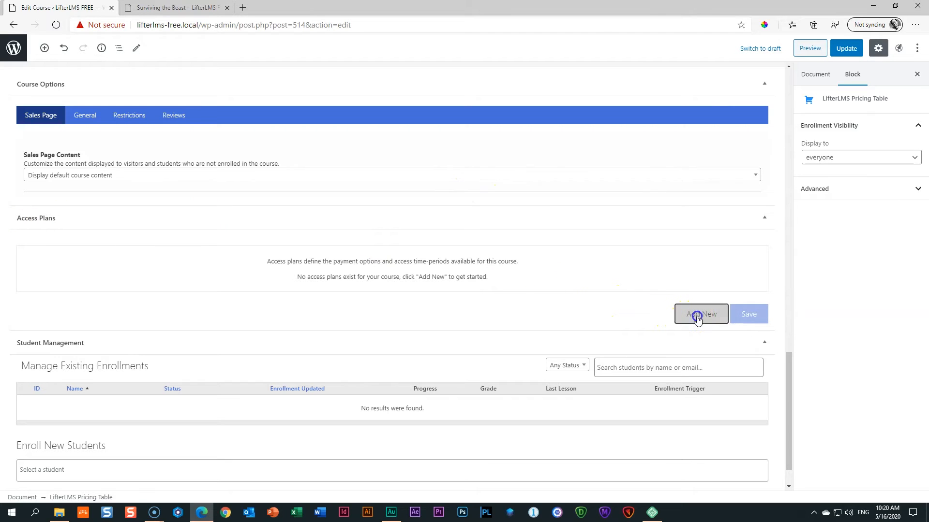
click(67, 287)
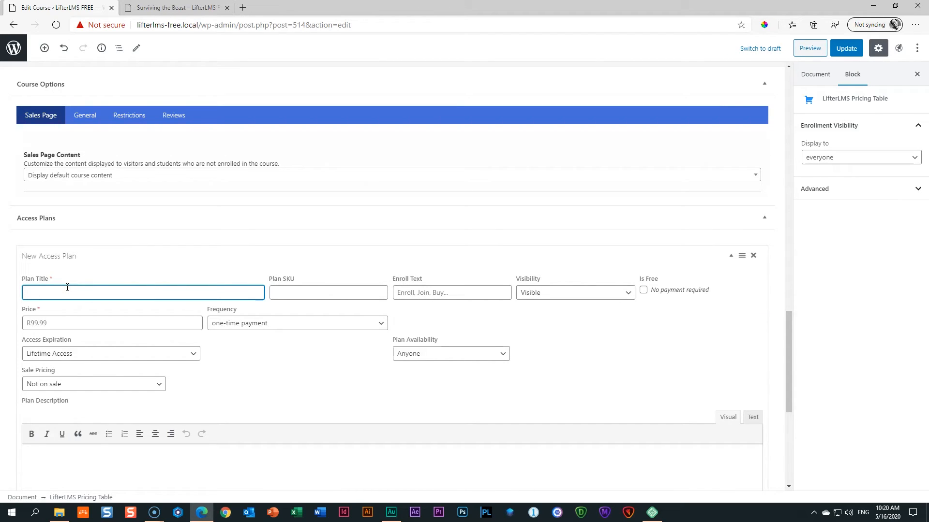
text(Surviving the Beast)
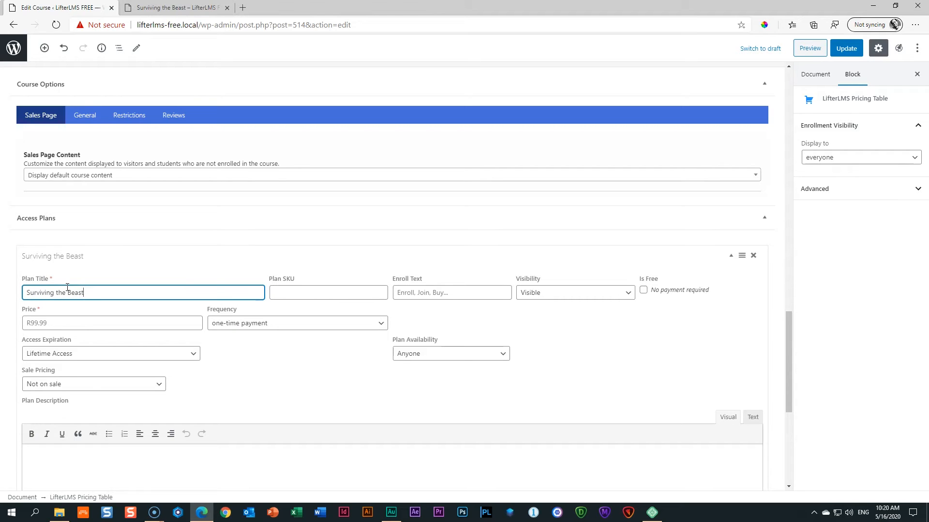
text( FREE)
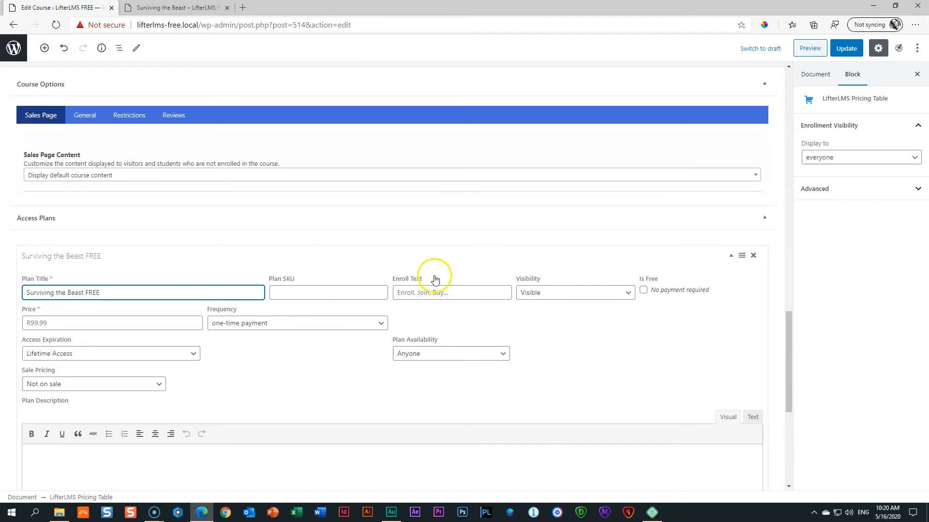
click(409, 291)
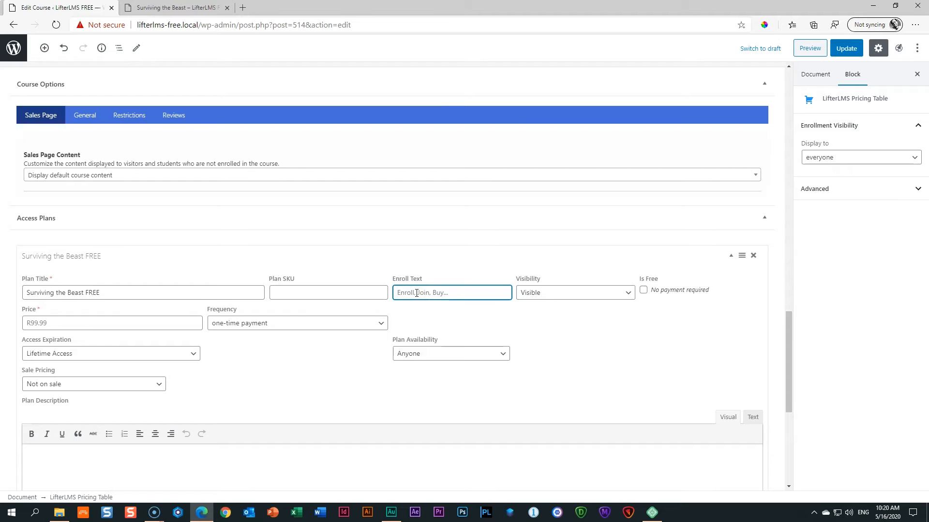
text(Enroll Today)
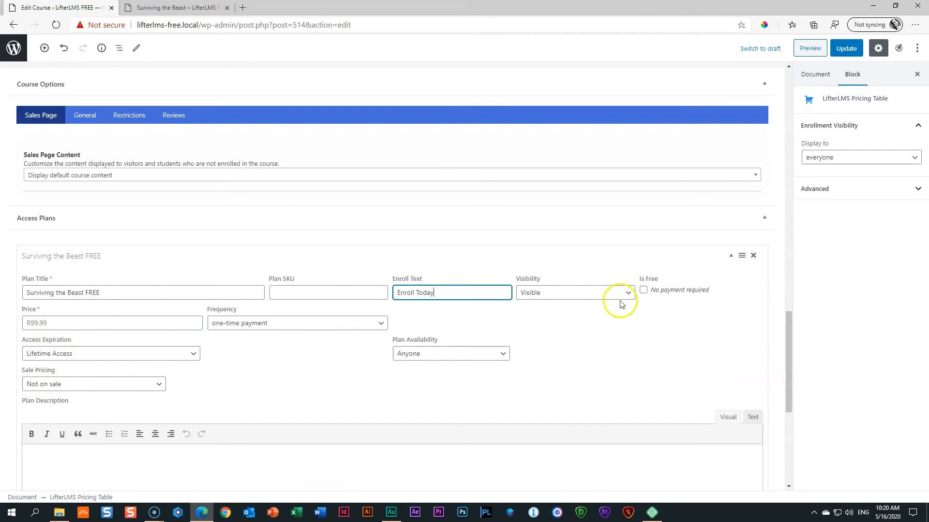
Mark the access plan as free and save it.
click(644, 291)
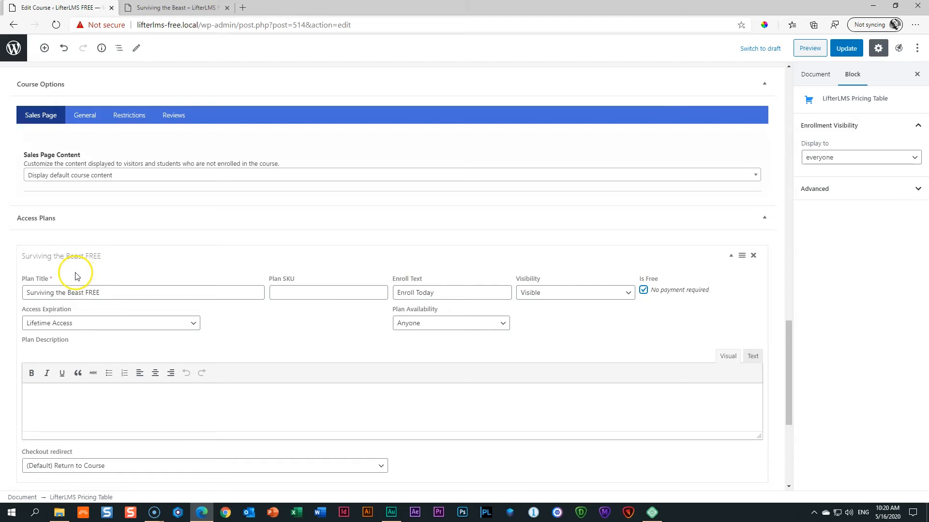
click(62, 291)
click(490, 291)
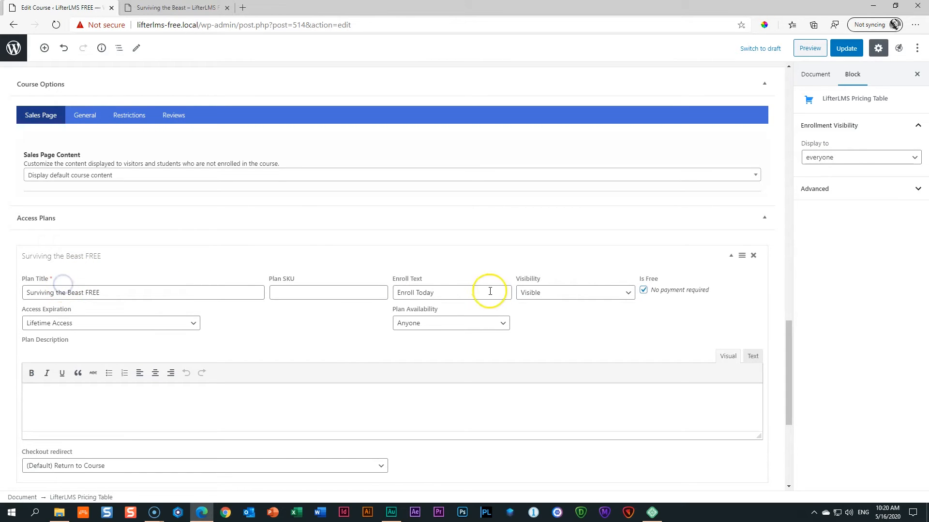
click(430, 281)
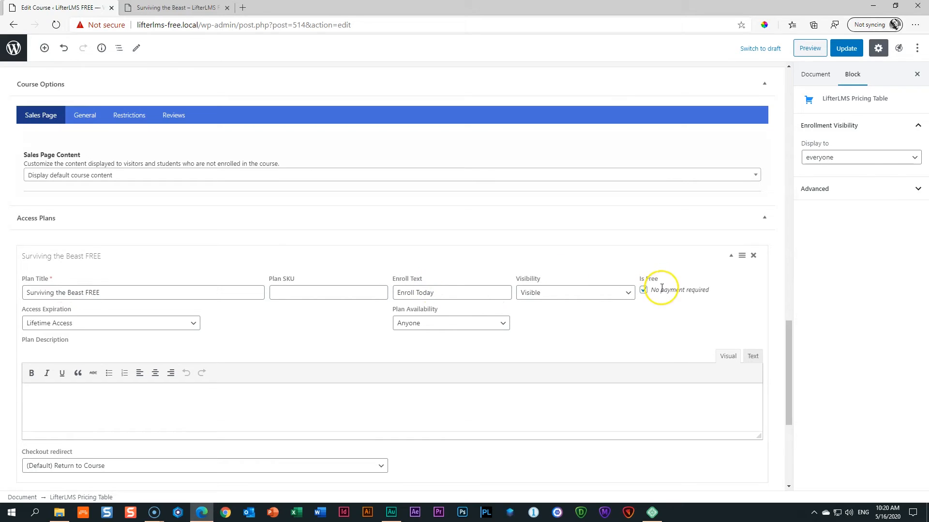
scroll(693, 293, down, 3)
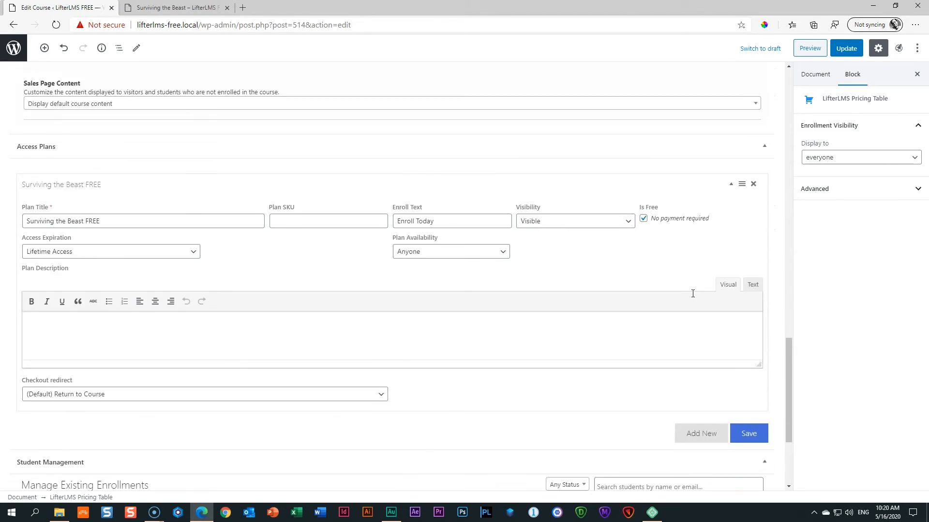
click(747, 377)
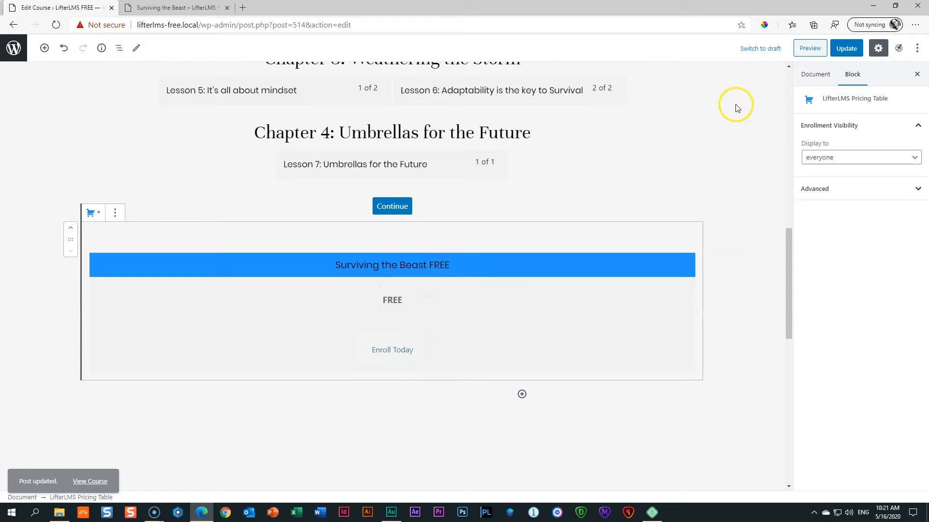
Update the course, preview it and try the Enroll Today button, then return to the editor.
click(843, 48)
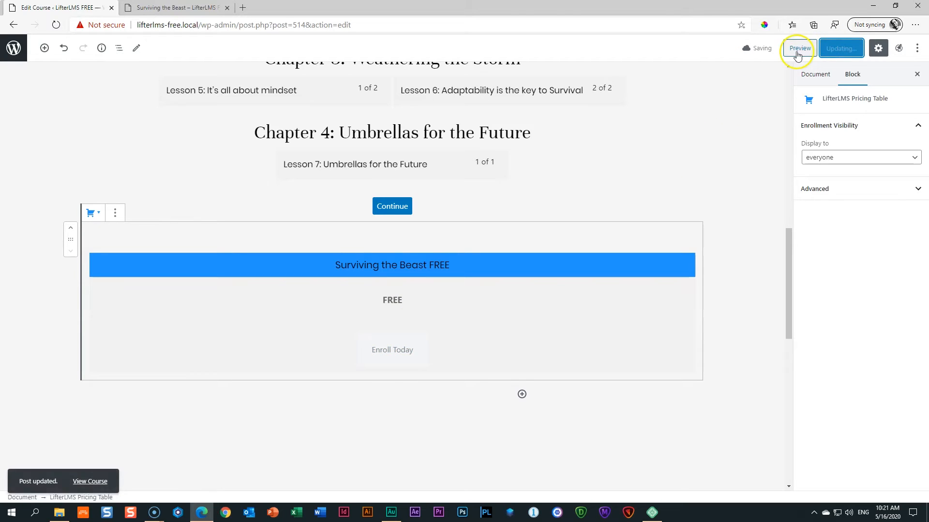
click(797, 49)
scroll(521, 115, down, 15)
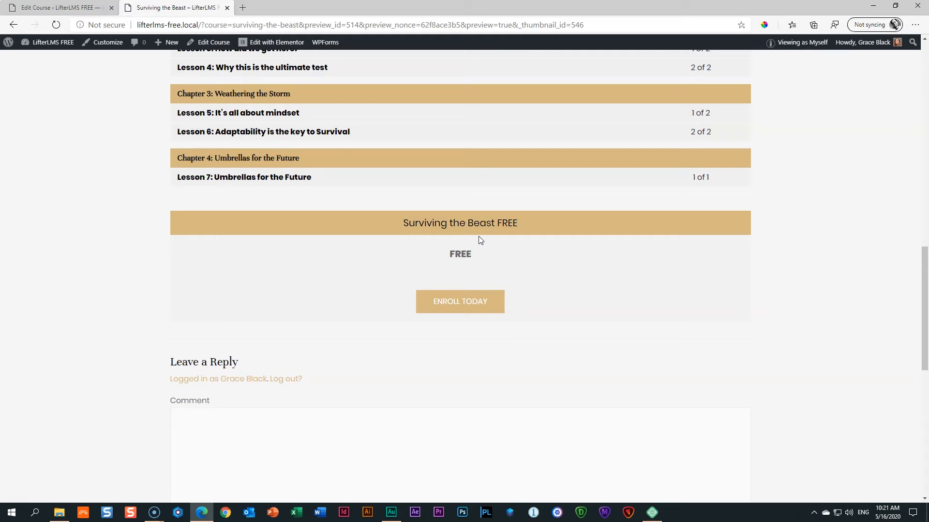
click(458, 301)
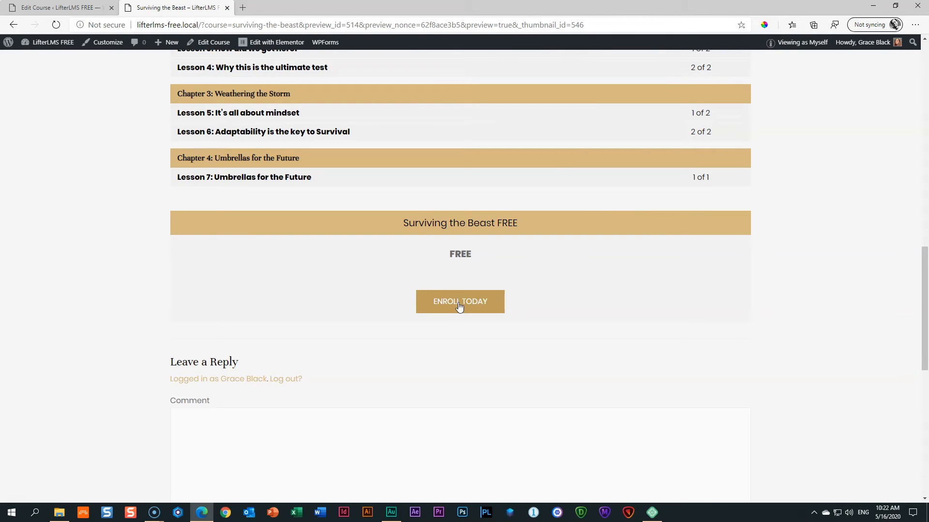
scroll(457, 304, down, 3)
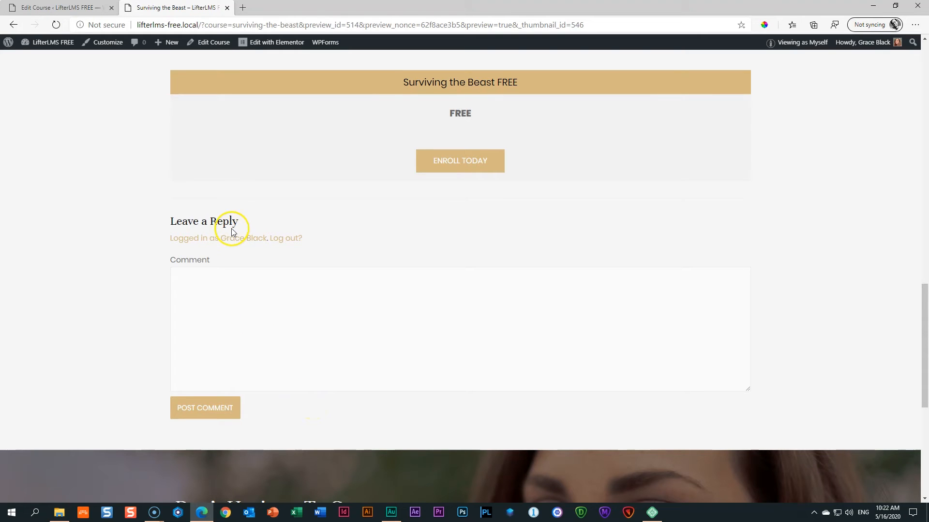
click(95, 7)
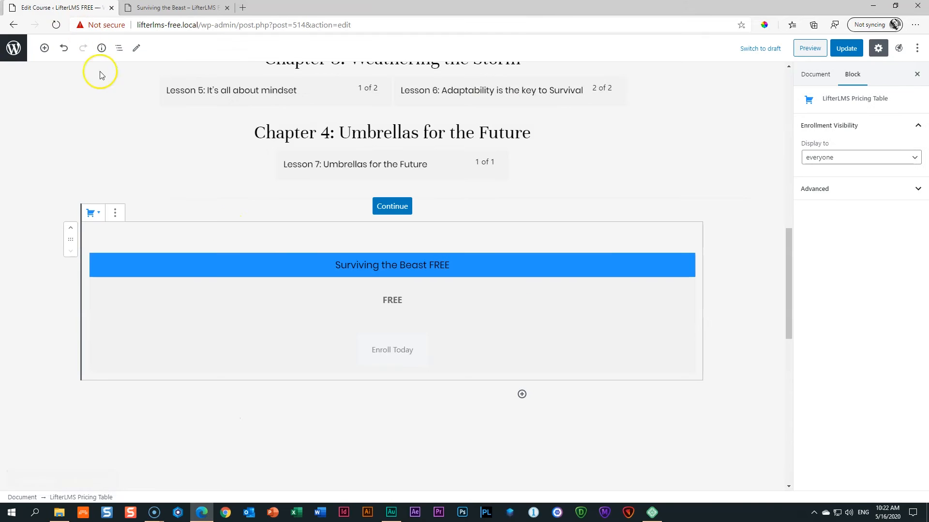
Uncheck Allow comments in the Discussion settings and update the course.
click(813, 80)
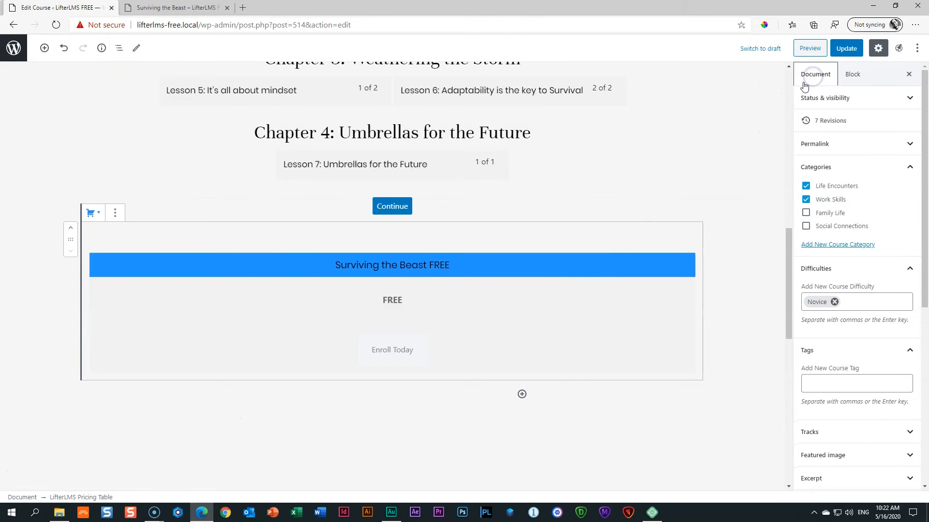
click(888, 170)
click(906, 188)
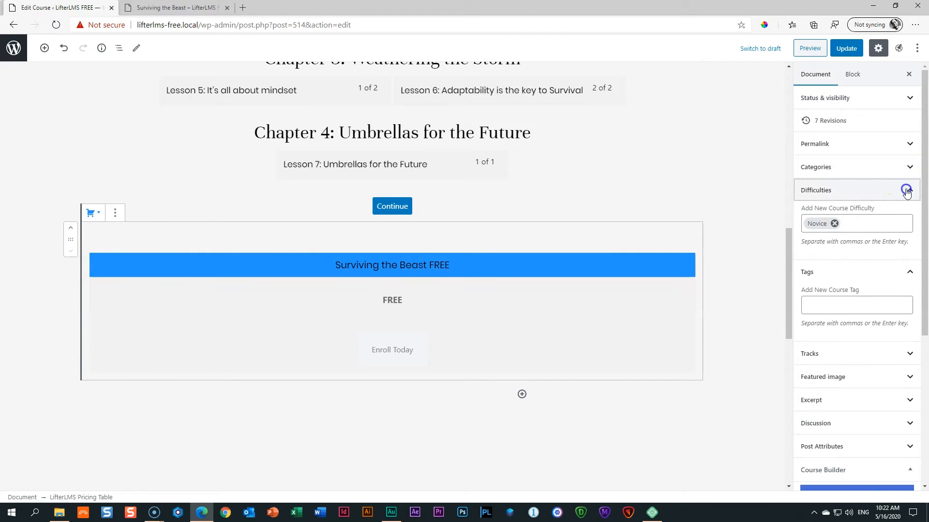
click(906, 218)
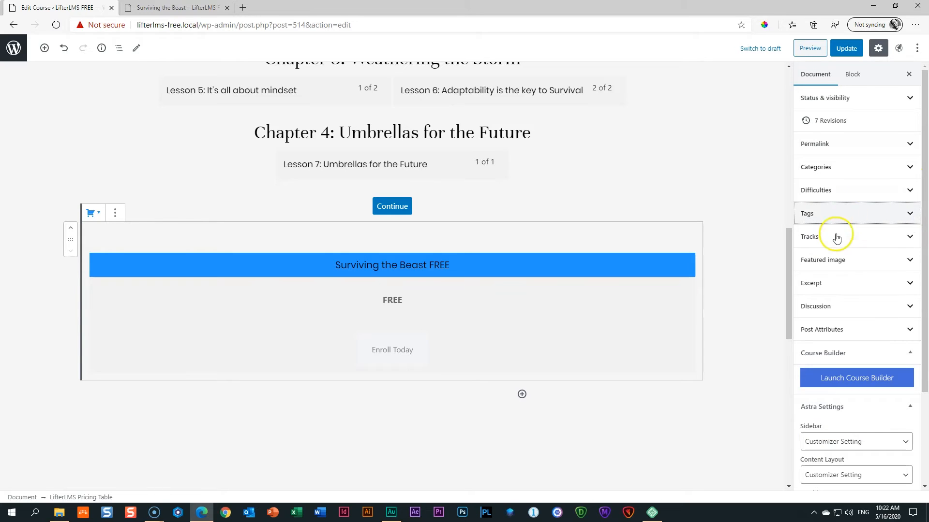
click(910, 308)
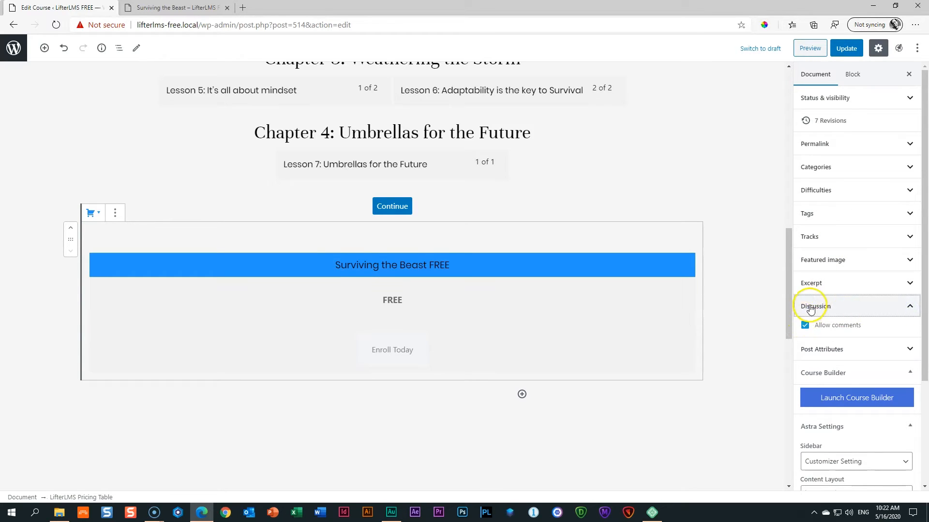
click(804, 328)
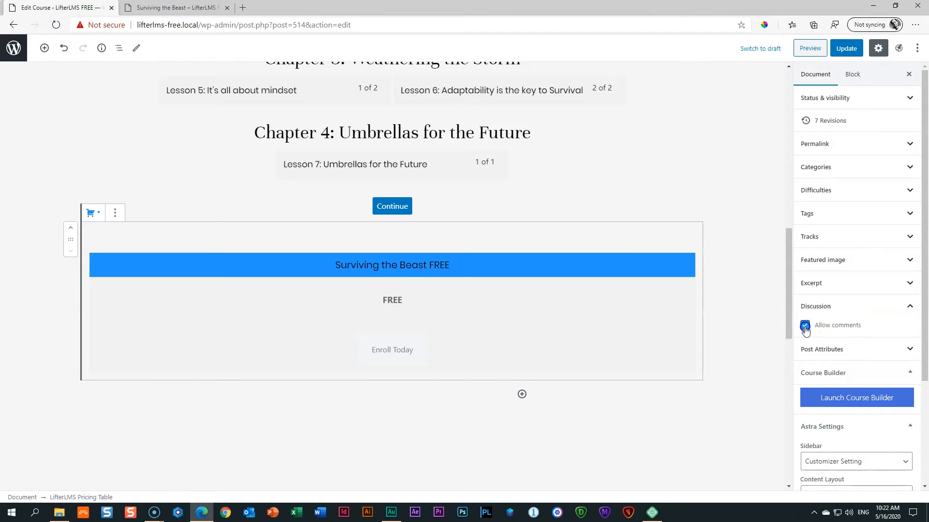
click(846, 48)
Preview the course to confirm the comment form is gone, then return to the editor.
click(801, 49)
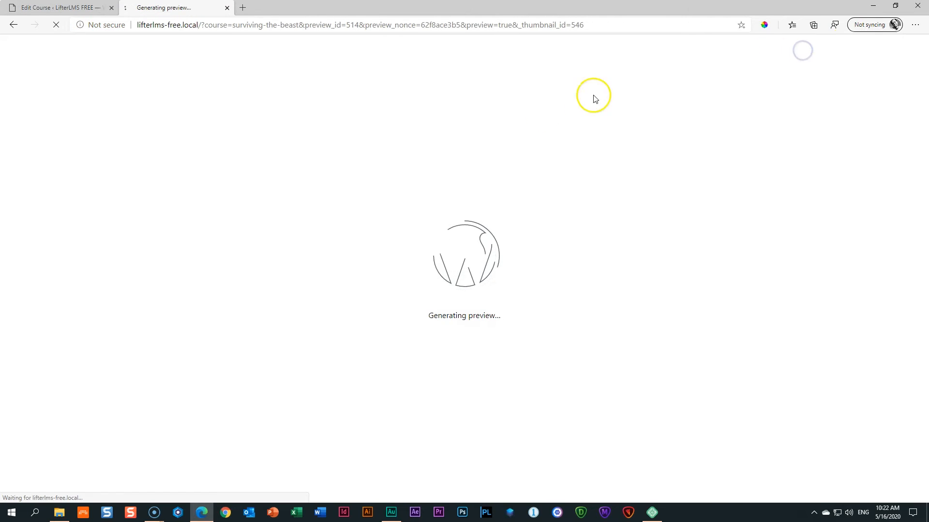
scroll(527, 123, down, 18)
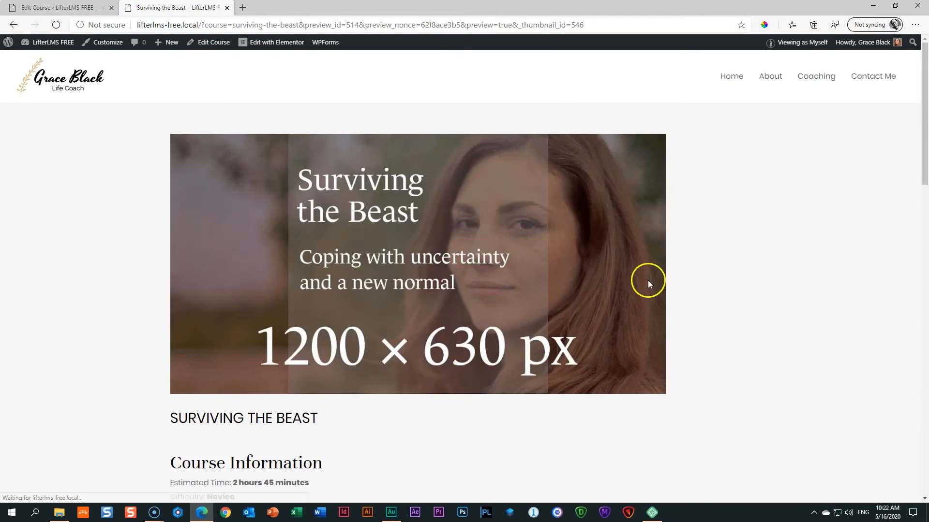
scroll(649, 280, down, 15)
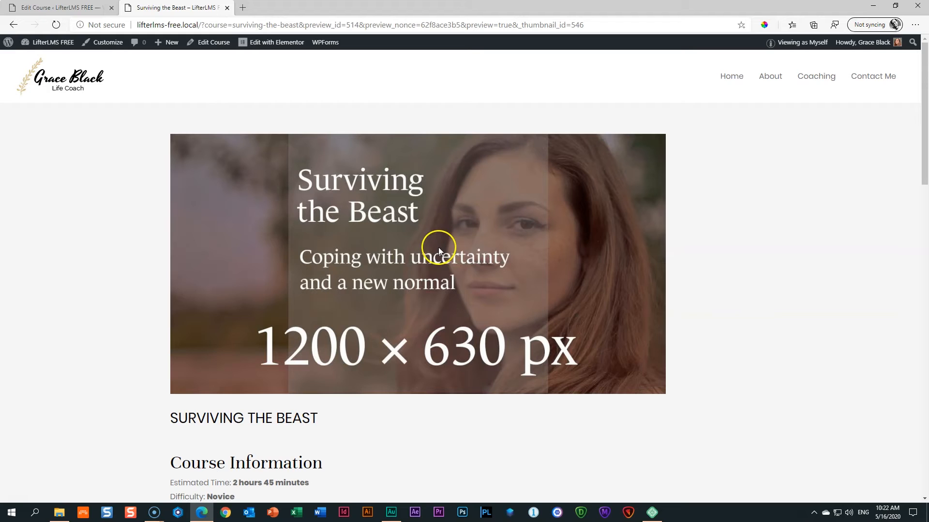
click(58, 7)
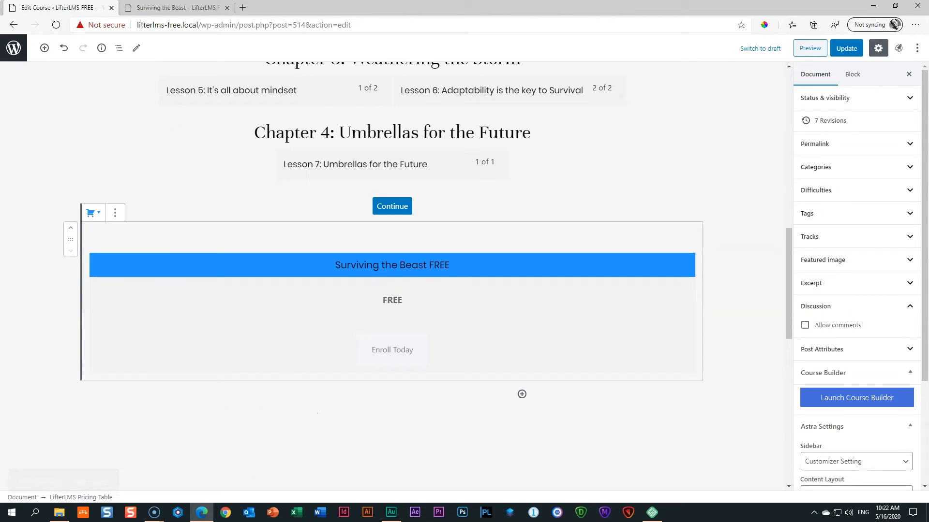
Turn on Enable Reviews, Display Reviews and Prevent Multiple Reviews, update the course, and preview it.
scroll(131, 133, down, 11)
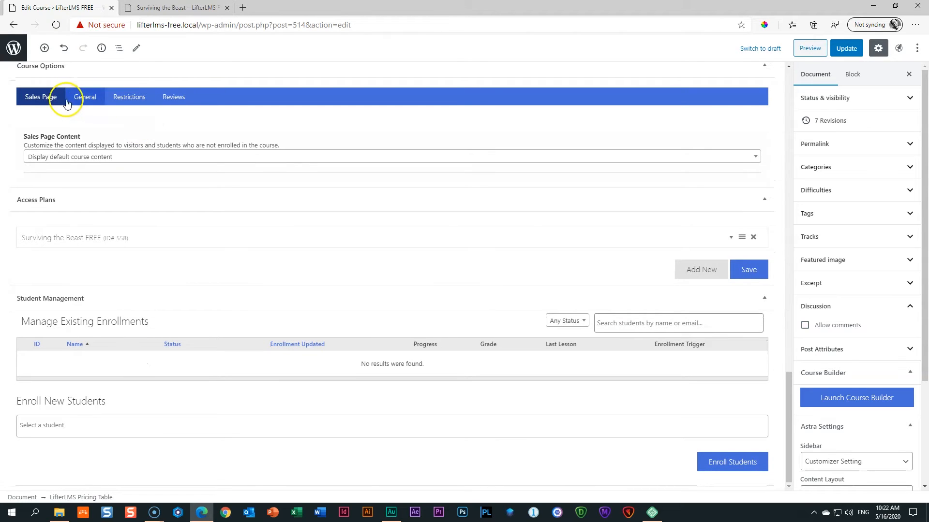
click(42, 98)
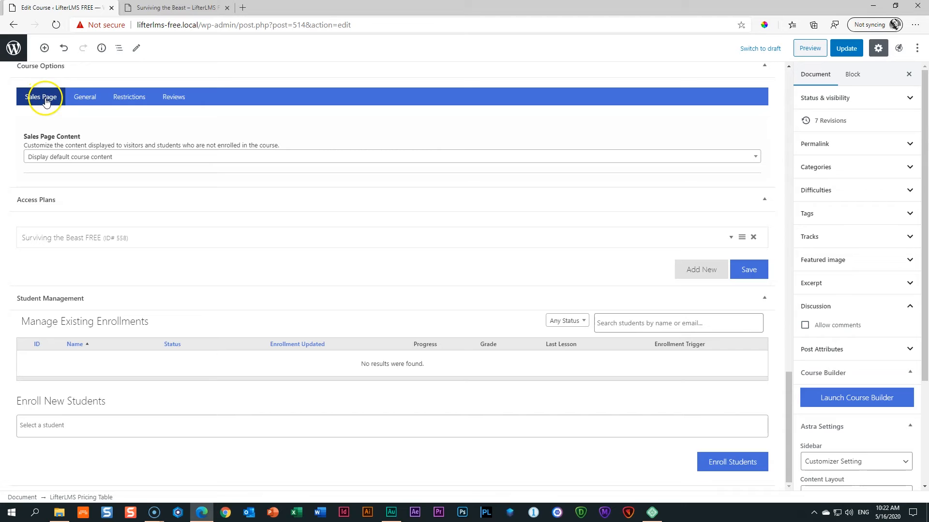
click(173, 102)
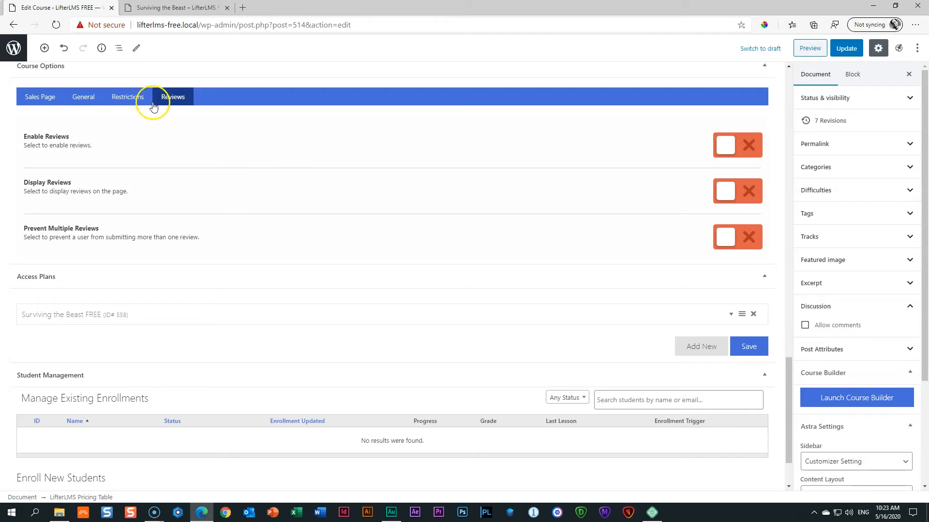
click(737, 154)
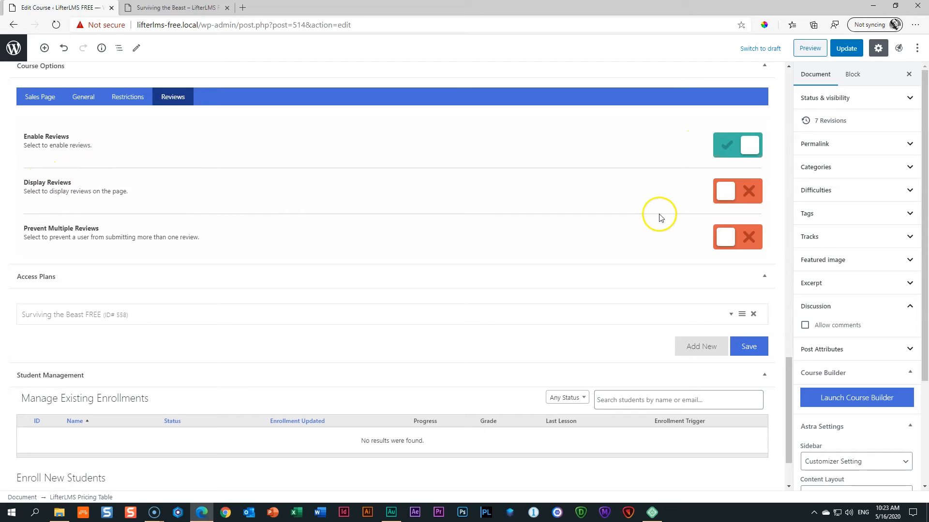
click(726, 191)
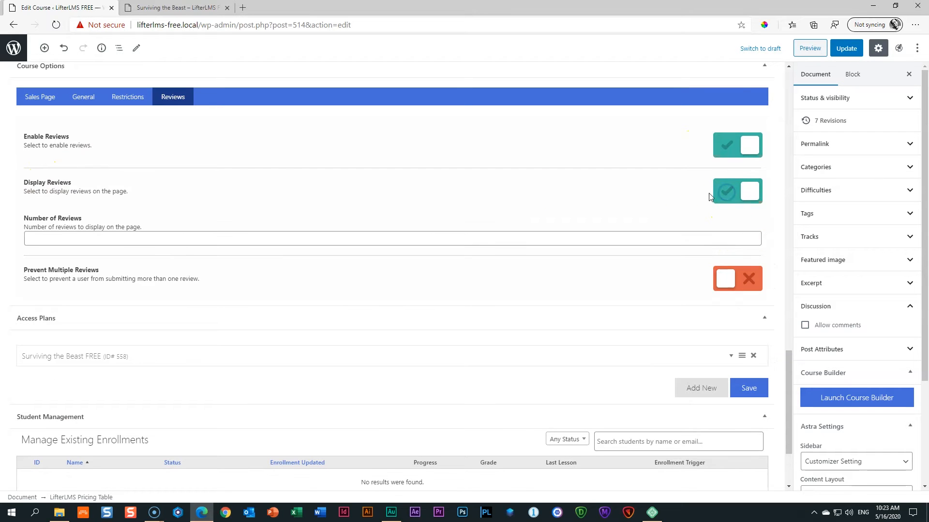
click(91, 273)
click(722, 281)
click(847, 49)
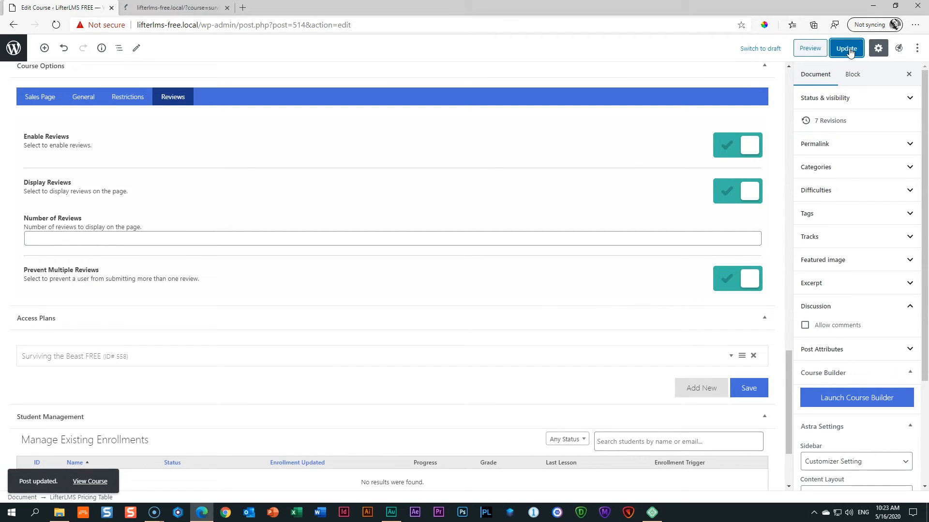
click(833, 73)
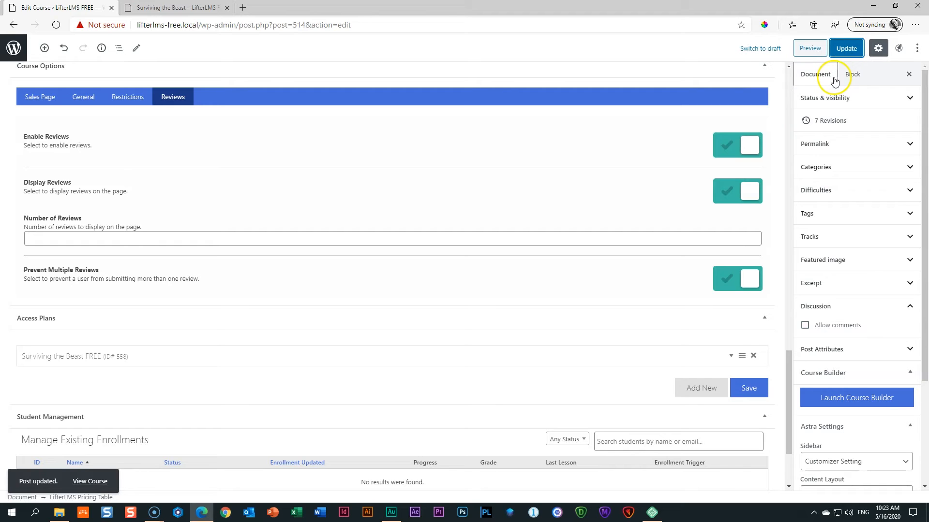
click(810, 48)
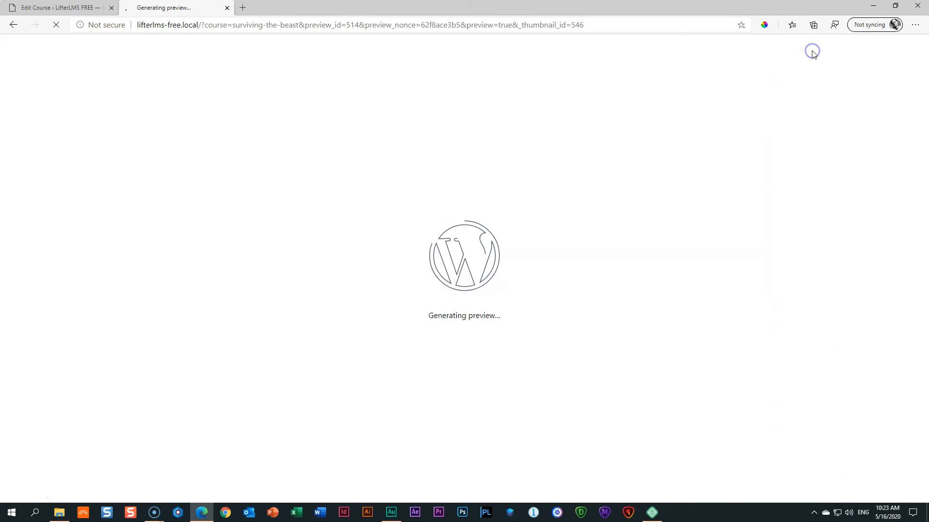
Scroll the course preview through the syllabus, enrolment box and Write a Review form, then back up.
scroll(728, 136, down, 15)
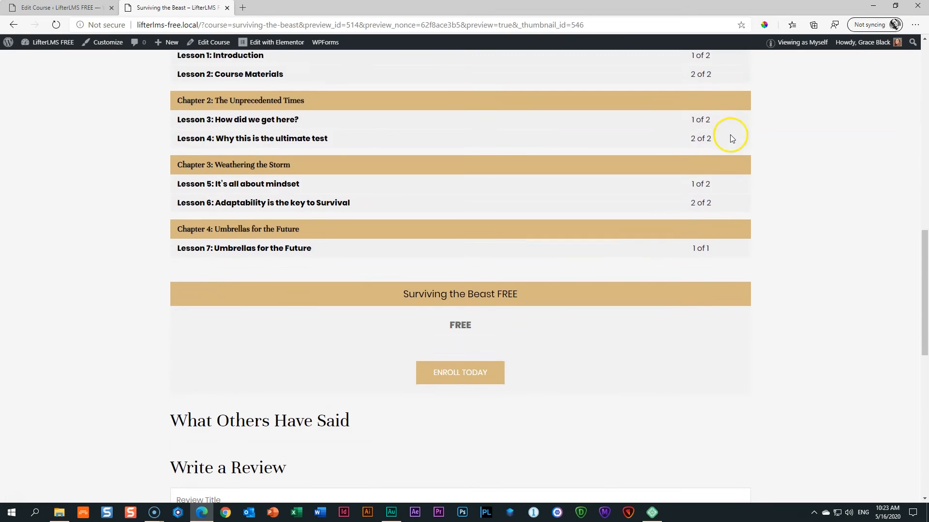
scroll(732, 139, down, 5)
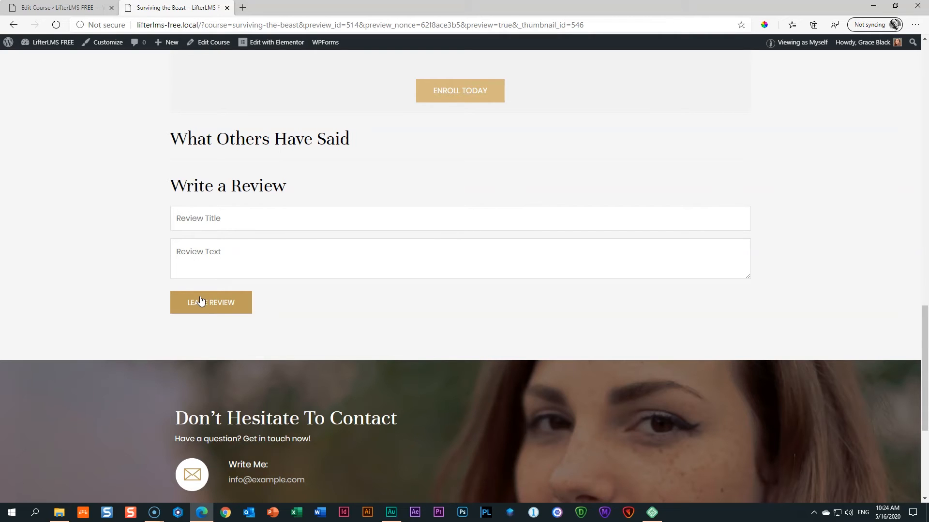
scroll(485, 316, up, 20)
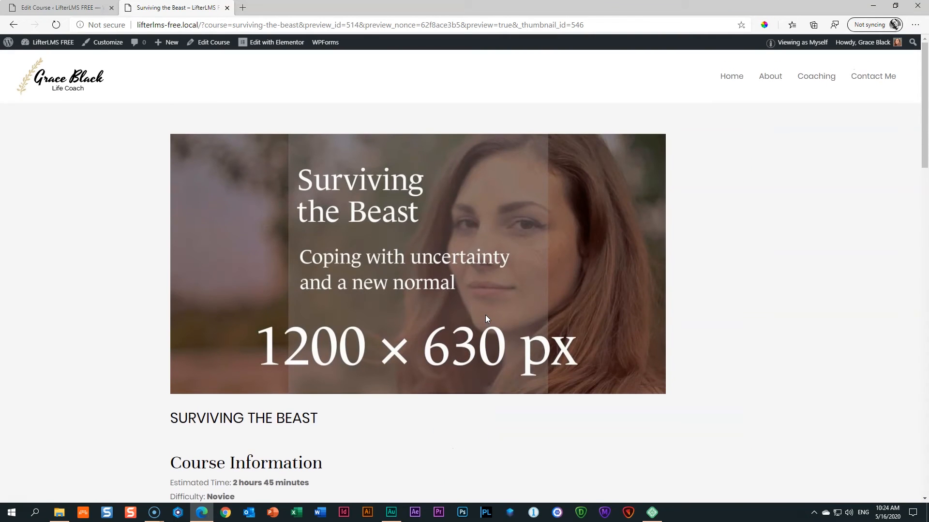
Go from the course preview to the site's home page and scroll through it.
click(731, 77)
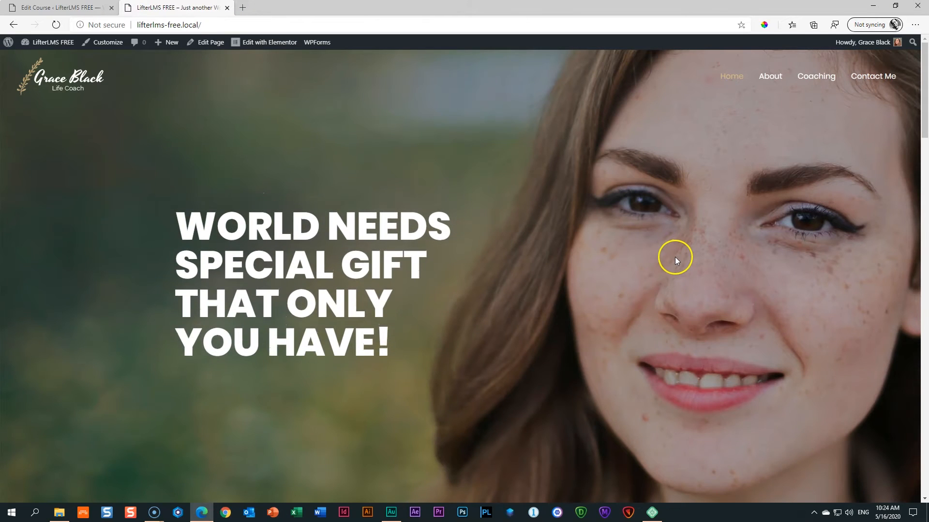
scroll(674, 263, down, 20)
scroll(674, 277, up, 20)
scroll(750, 233, down, 4)
scroll(750, 233, up, 4)
scroll(333, 411, down, 4)
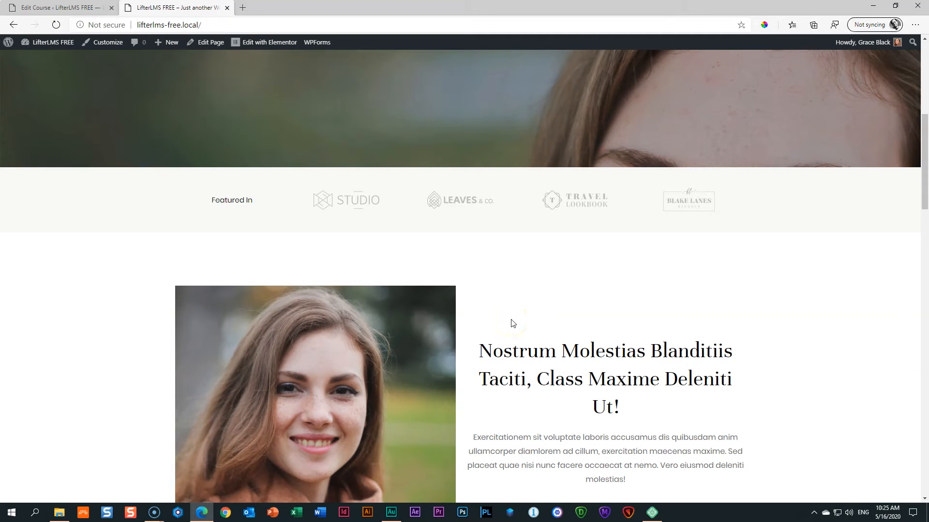
scroll(511, 319, up, 5)
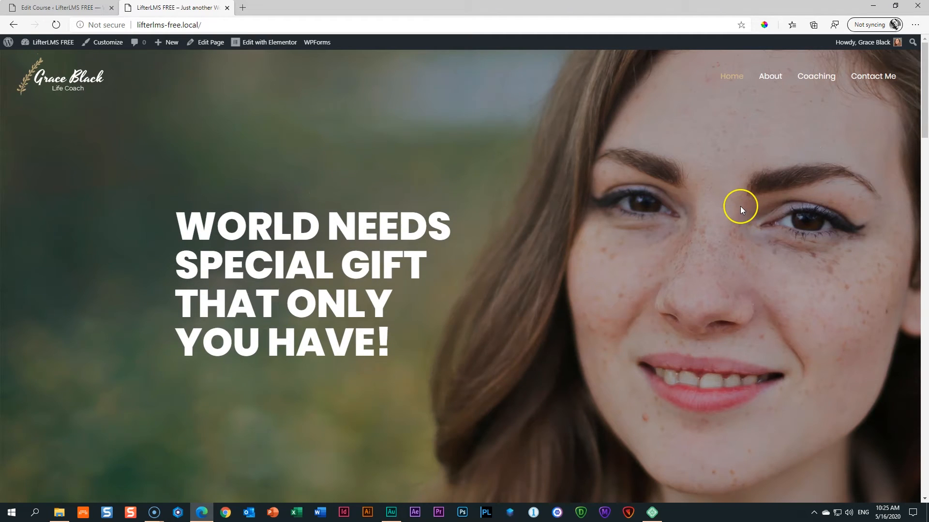
Browse the Coaching page's Listen.Learn.Implement and My Coaching Services sections, then return to the course.
click(823, 78)
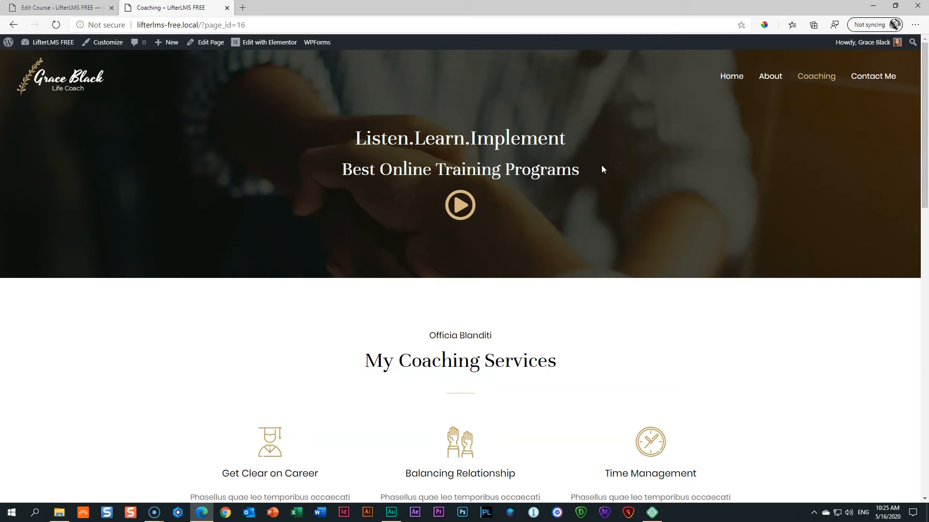
scroll(602, 169, down, 10)
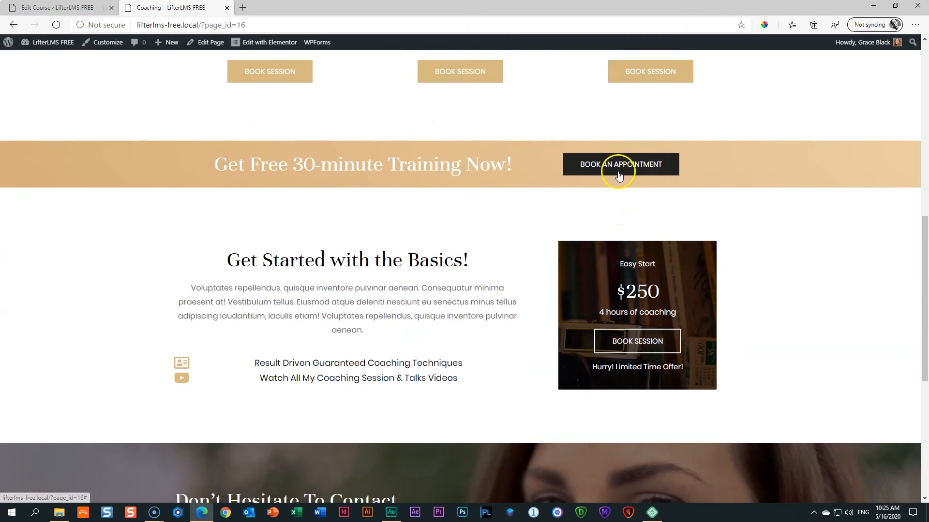
scroll(442, 242, down, 6)
scroll(442, 242, up, 12)
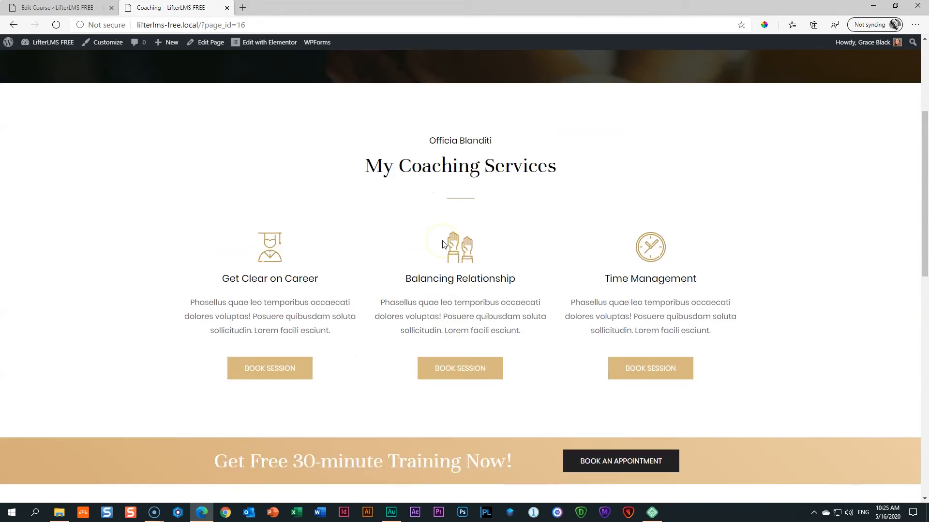
scroll(442, 245, up, 4)
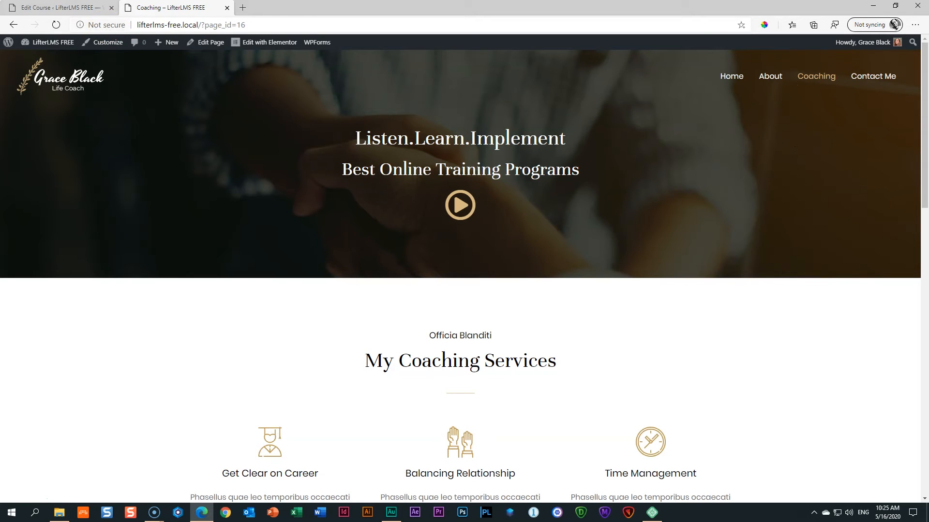
click(58, 7)
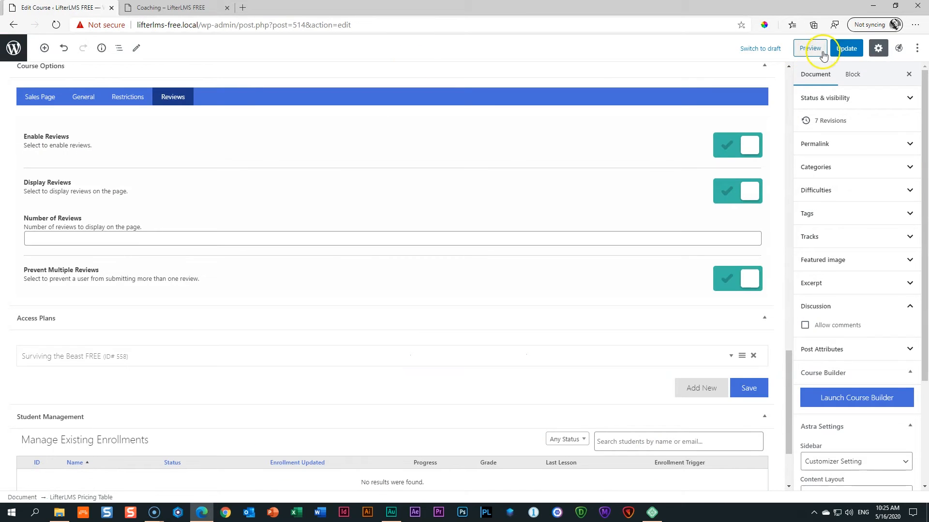
Update the course, then open Appearance > Menus on the Primary Menu and show Screen Options.
click(845, 50)
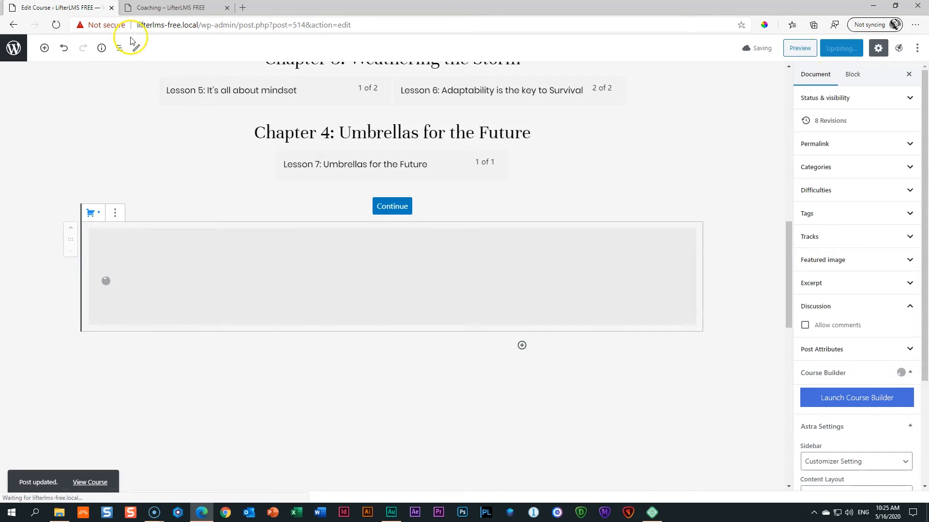
click(11, 48)
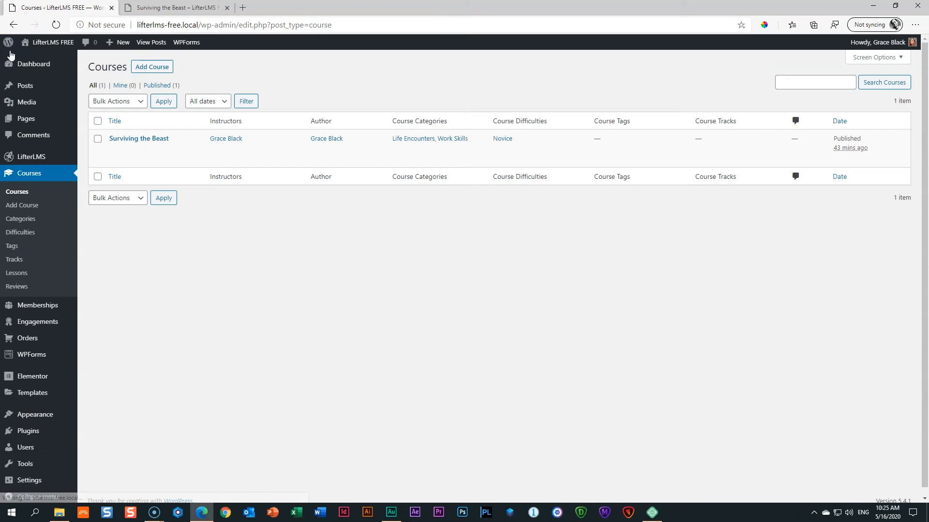
scroll(34, 345, down, 1)
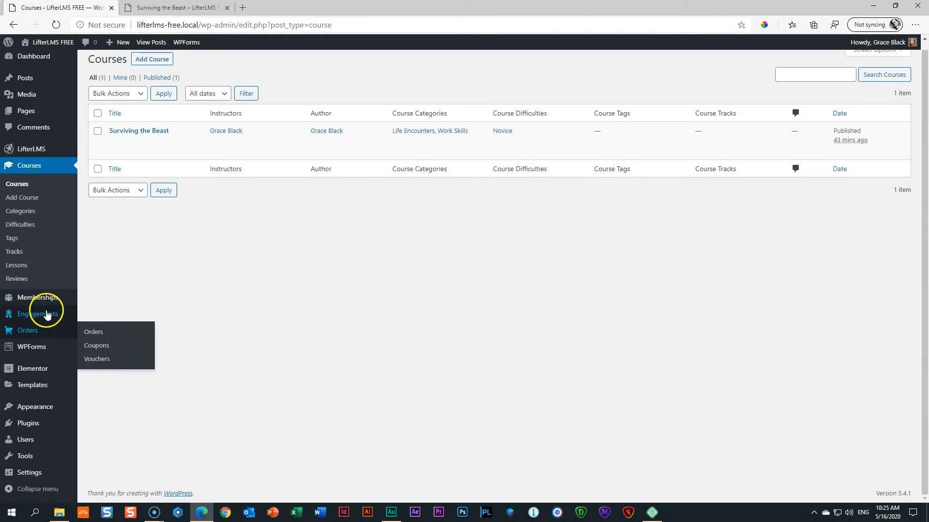
mouse_move(25, 410)
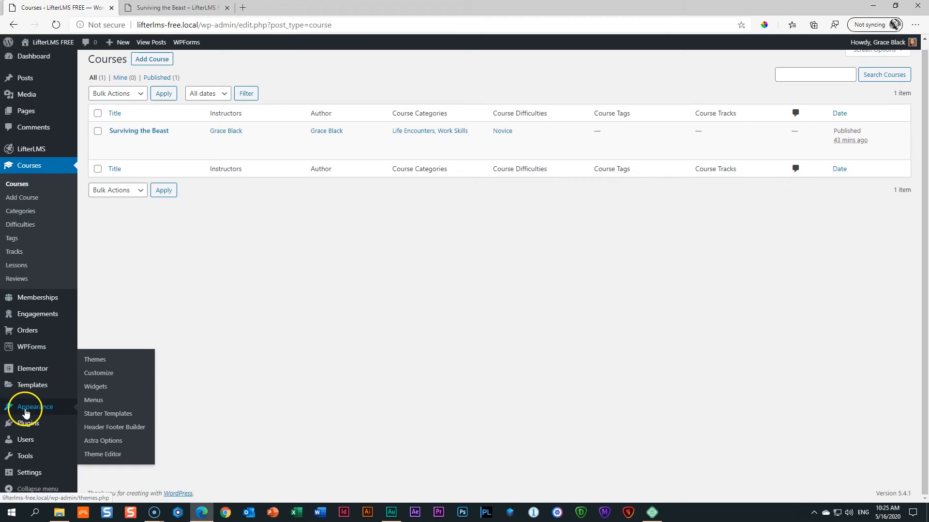
click(93, 401)
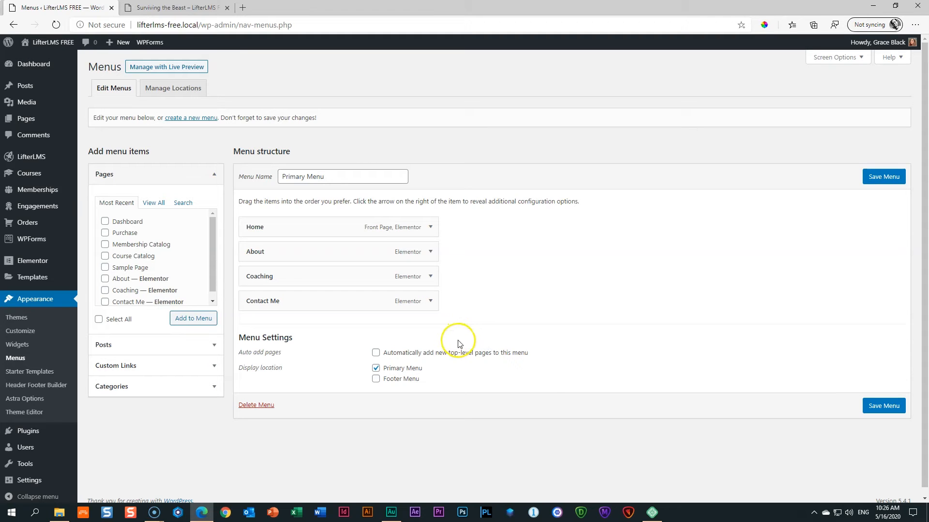
click(852, 61)
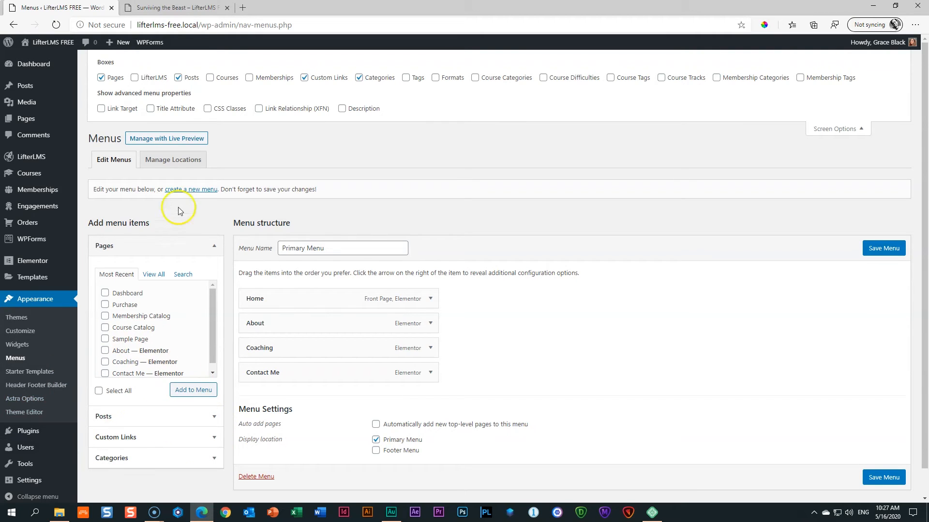
Enable Courses in Screen Options and add the Surviving the Beast course to the menu.
click(210, 78)
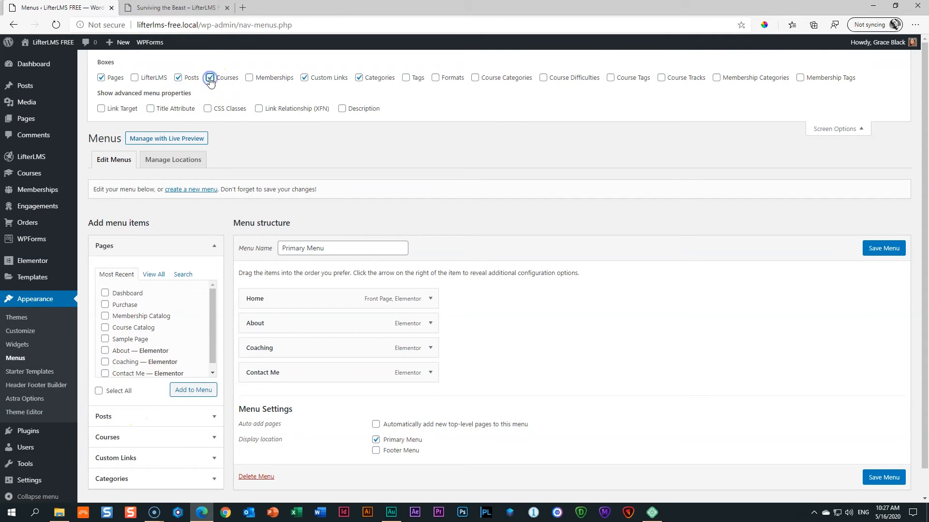
click(826, 129)
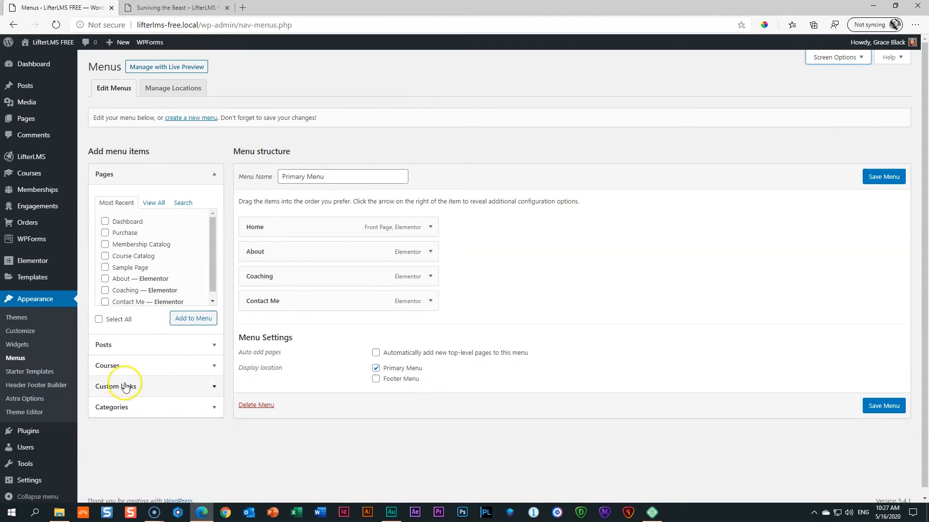
click(214, 367)
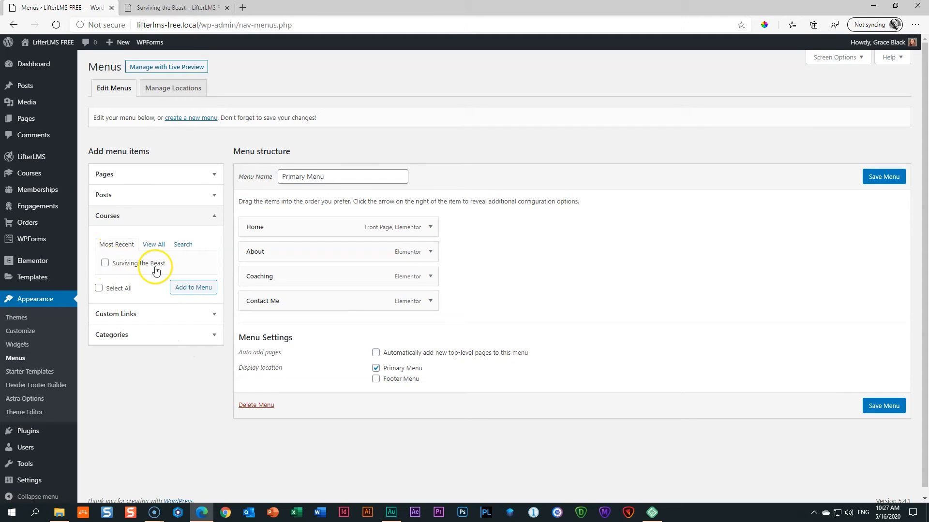
click(105, 265)
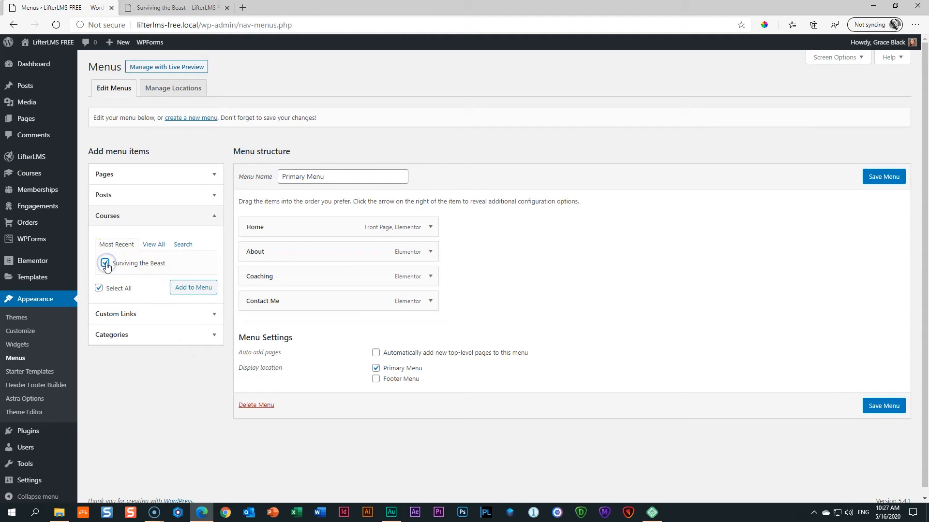
click(192, 289)
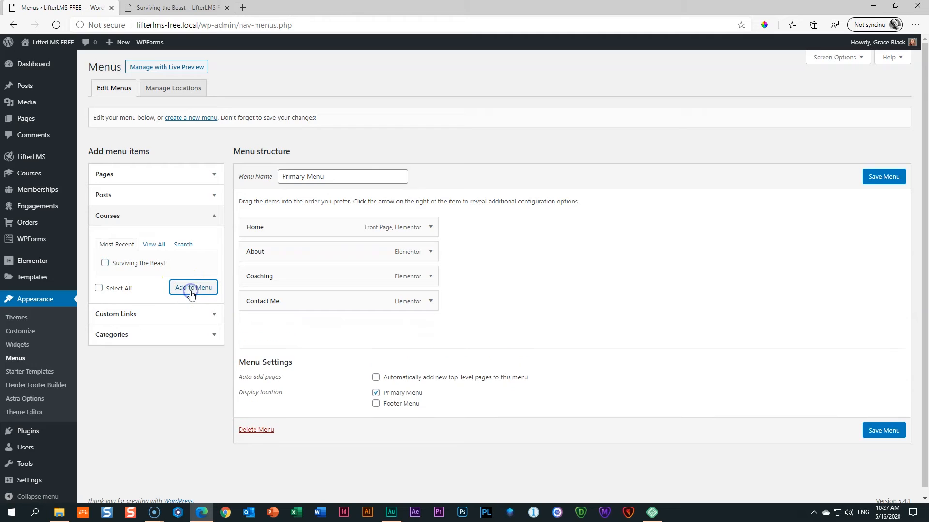
Nest Surviving the Beast under Coaching and save the Primary Menu.
drag(276, 329, 291, 303)
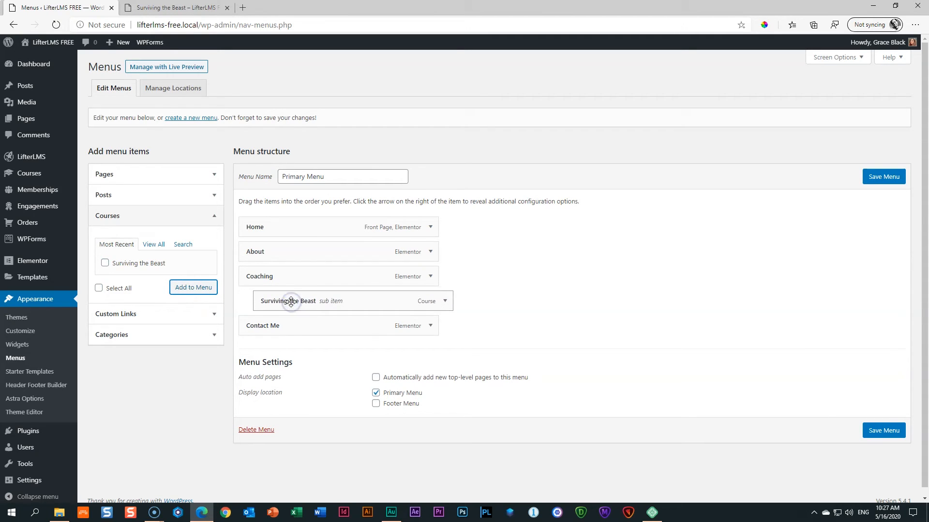
click(888, 432)
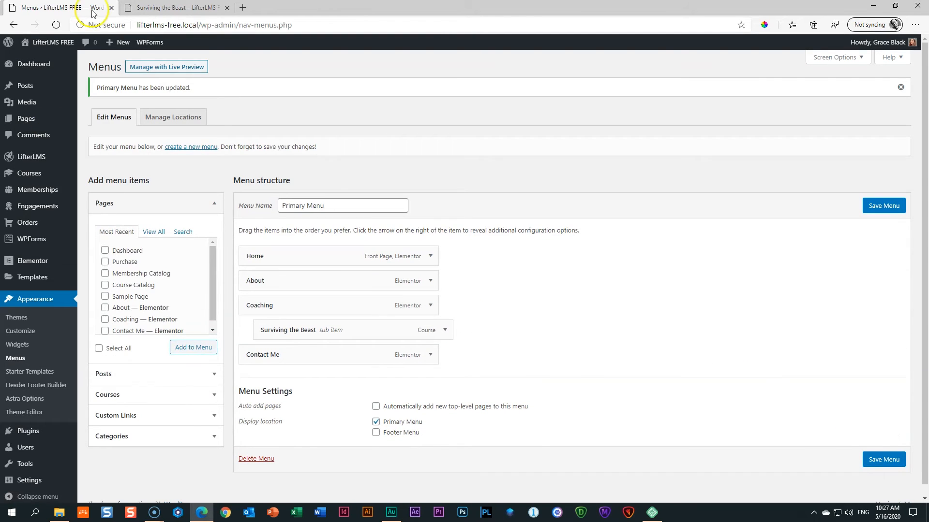
click(159, 8)
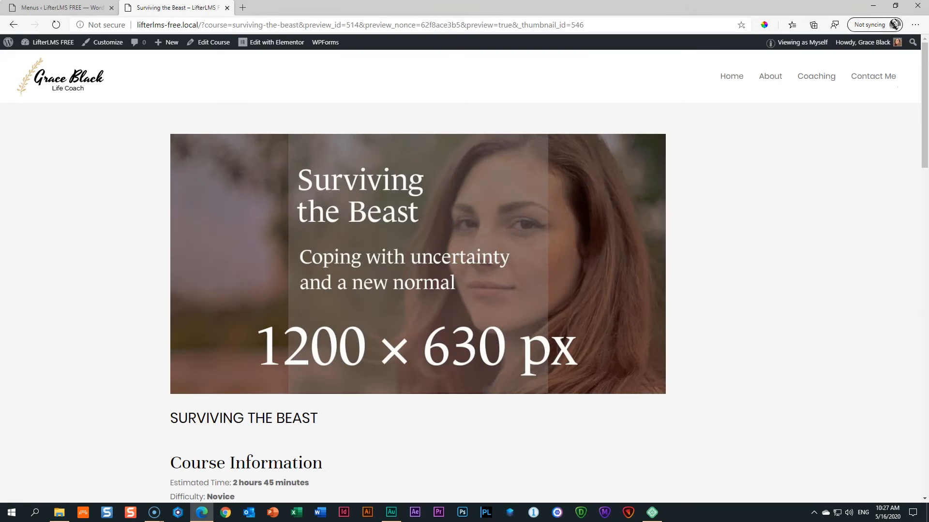
click(55, 26)
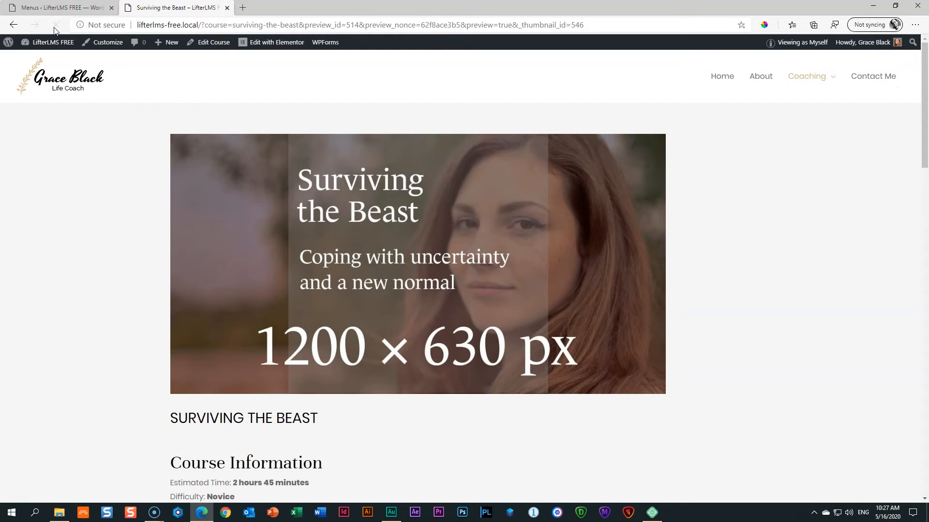
mouse_move(819, 80)
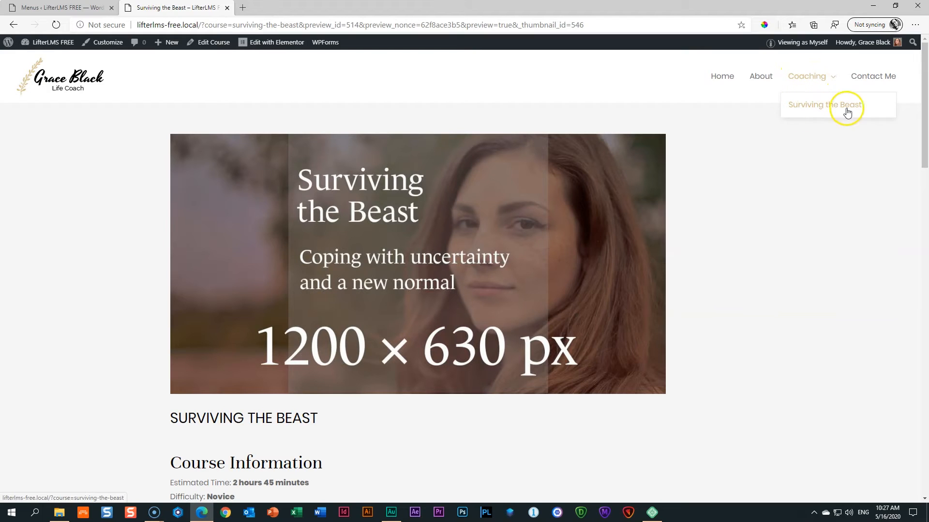
click(731, 82)
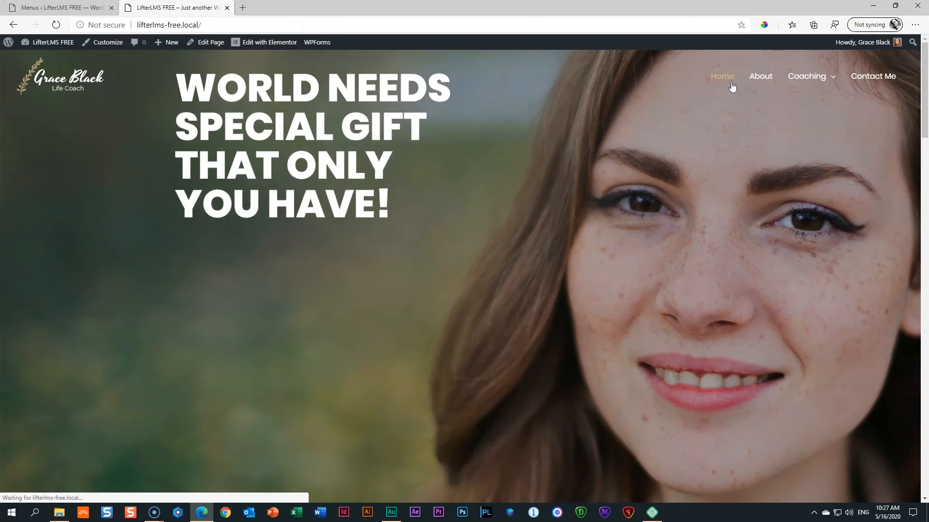
mouse_move(815, 81)
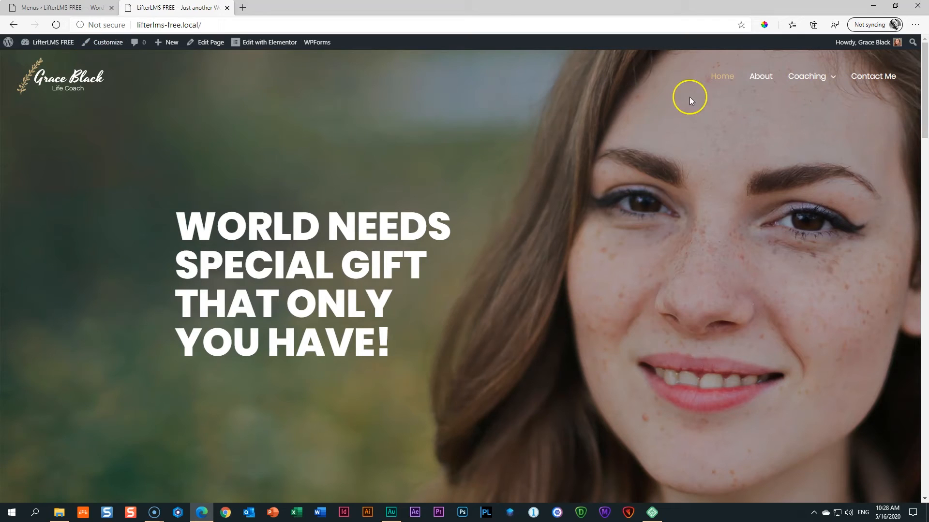
Activate the Colors & Background module in Astra Options.
click(7, 45)
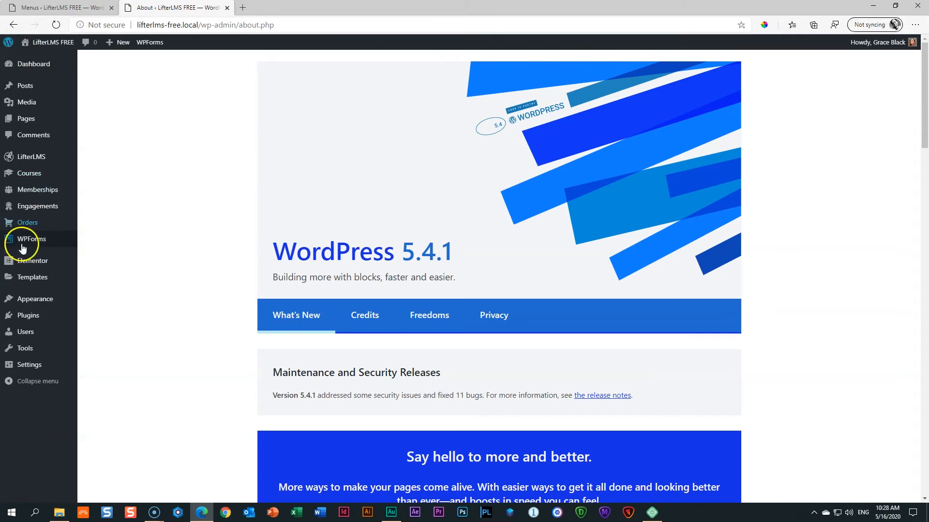
mouse_move(26, 302)
click(103, 382)
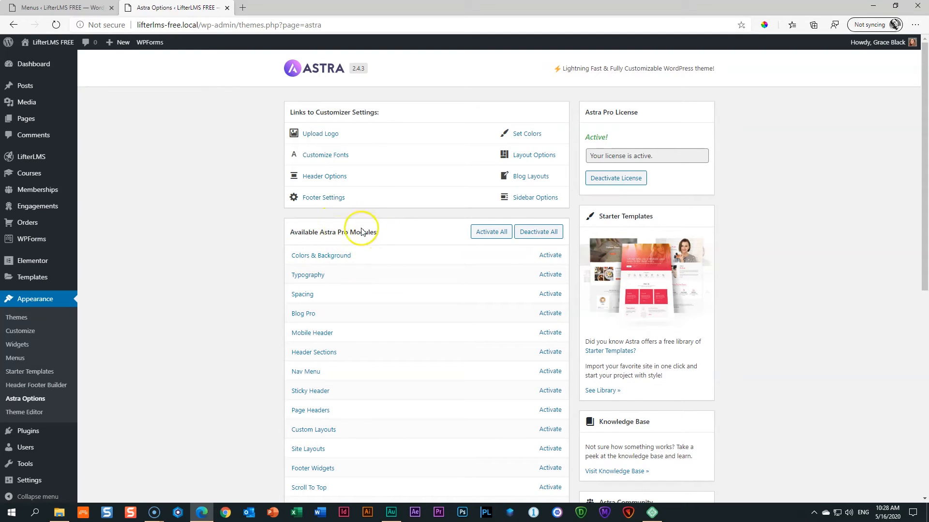
click(551, 254)
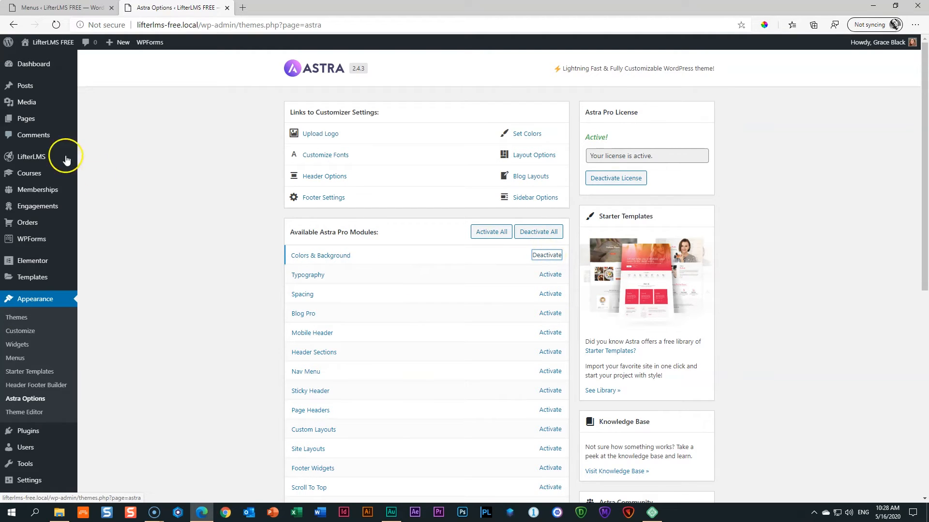
Launch the Customizer from the live site's admin bar.
click(52, 43)
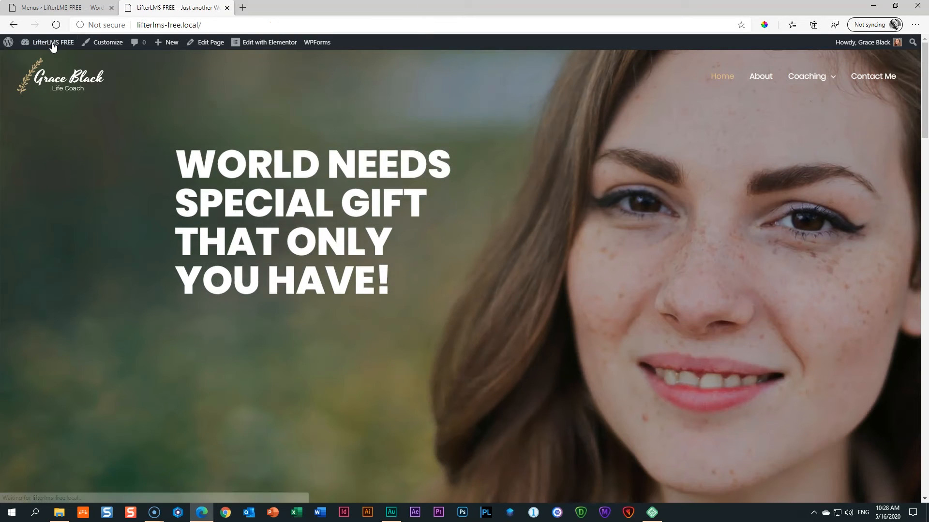
mouse_move(53, 47)
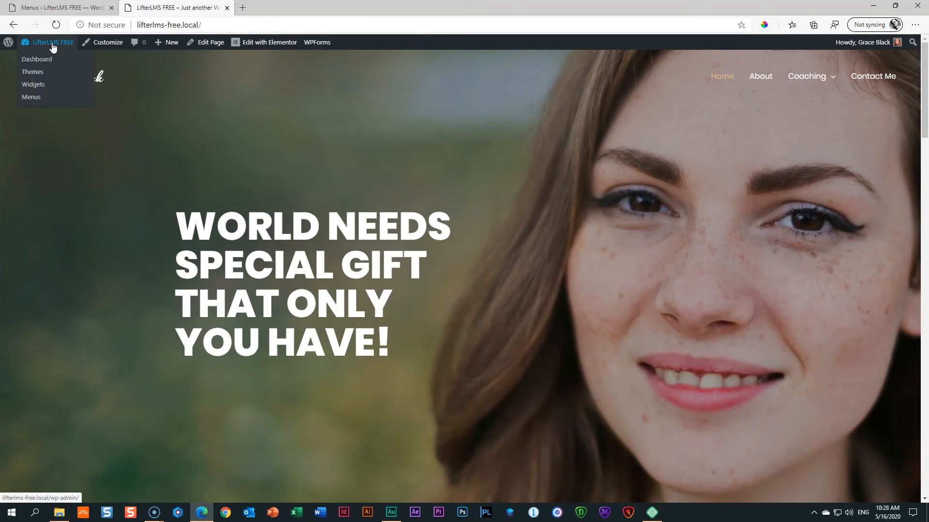
click(115, 43)
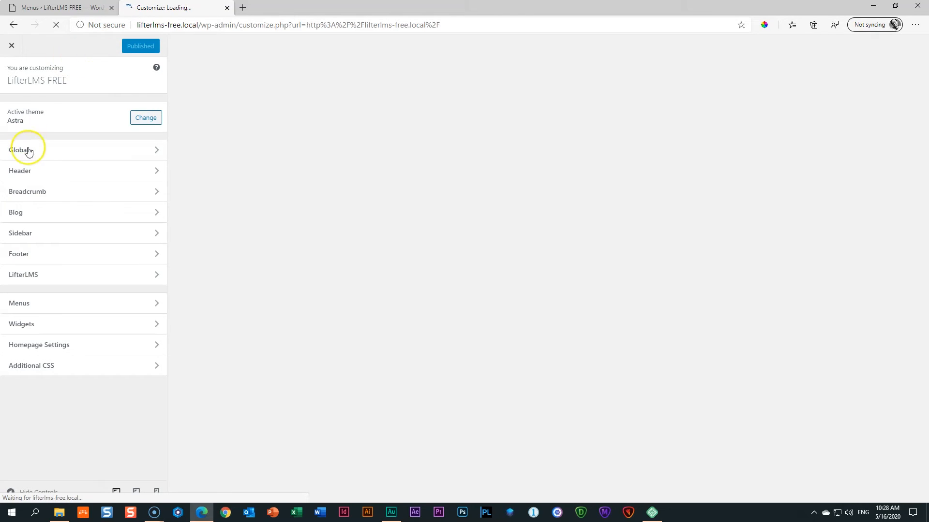
Open Header > Primary Menu submenu colours and sample the logo's tan #c6ad7a with an eyedropper.
click(33, 170)
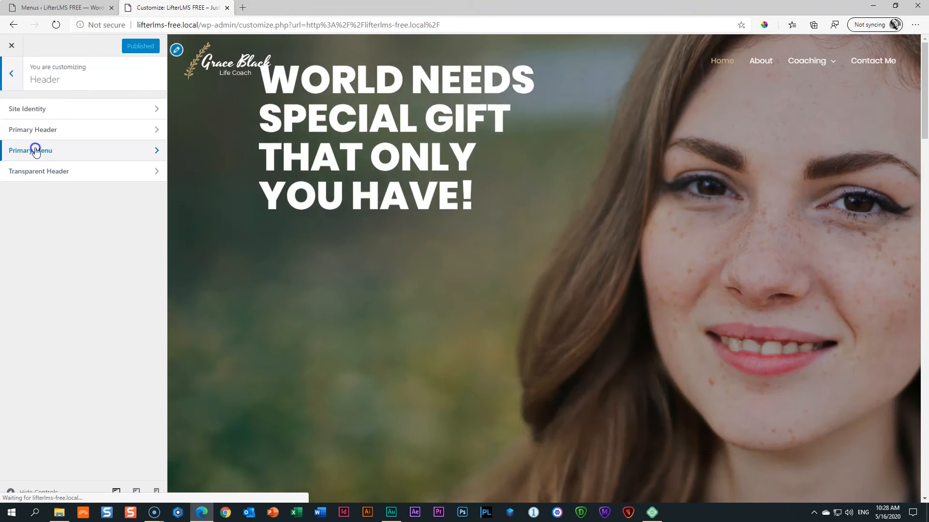
click(33, 149)
scroll(37, 151, down, 5)
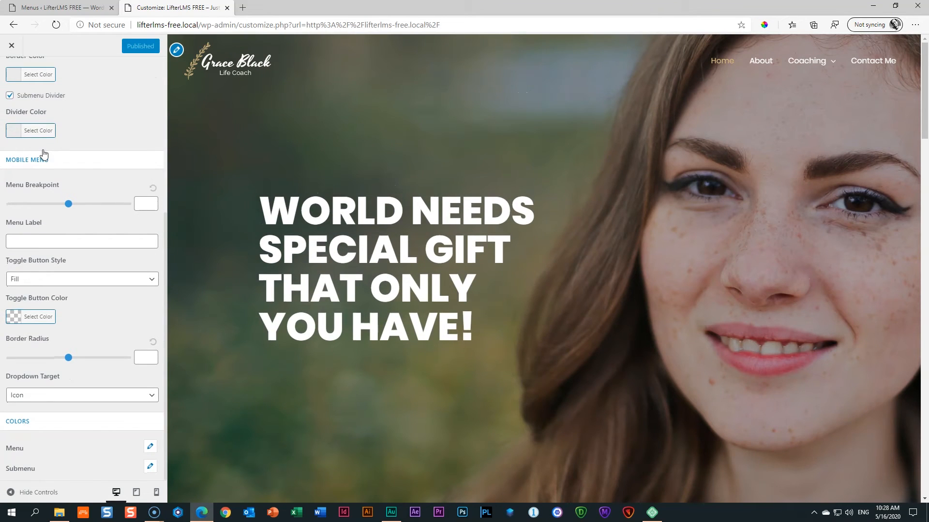
click(152, 468)
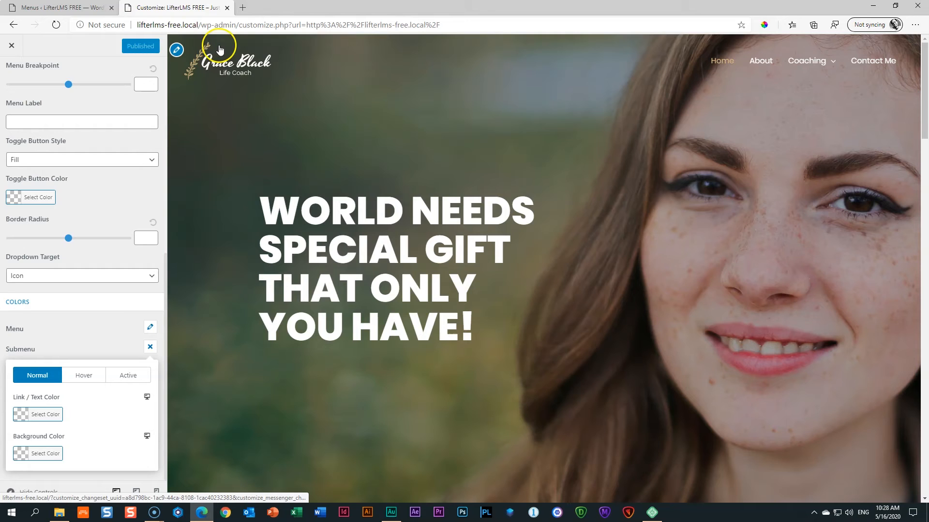
click(764, 24)
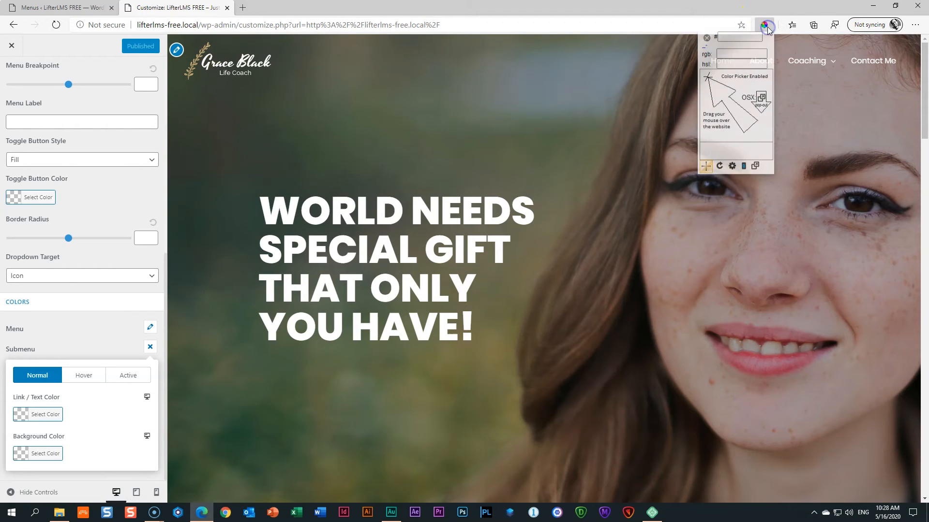
click(193, 62)
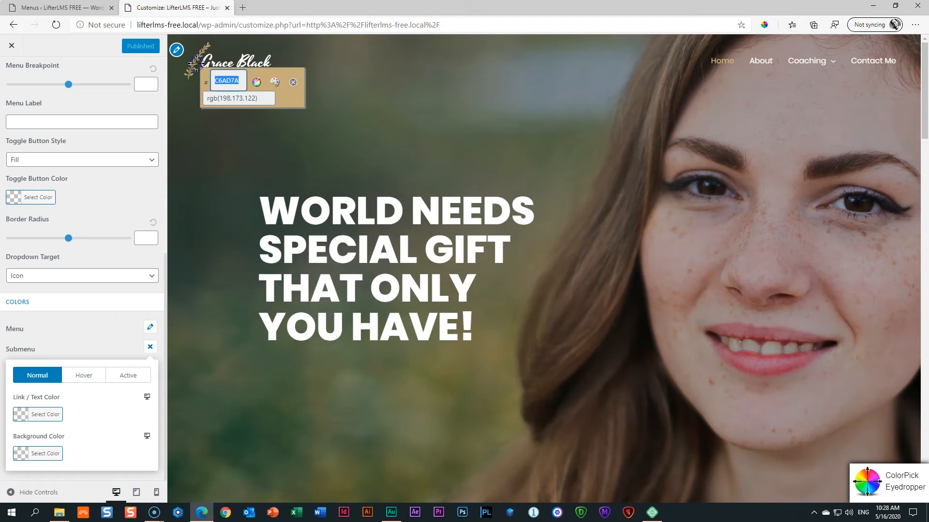
click(293, 82)
Set the submenu link/text colour to #c6ad7a, publish, and exit the Customizer.
click(25, 420)
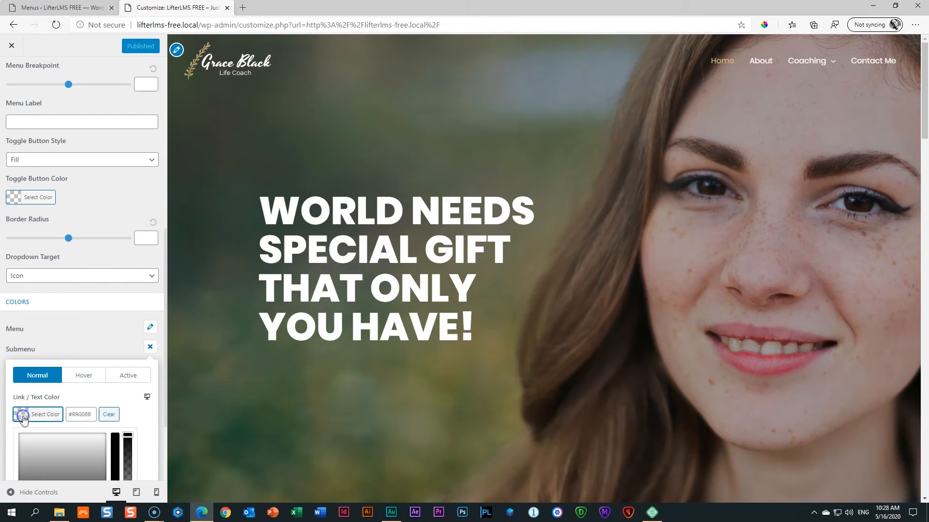
click(86, 414)
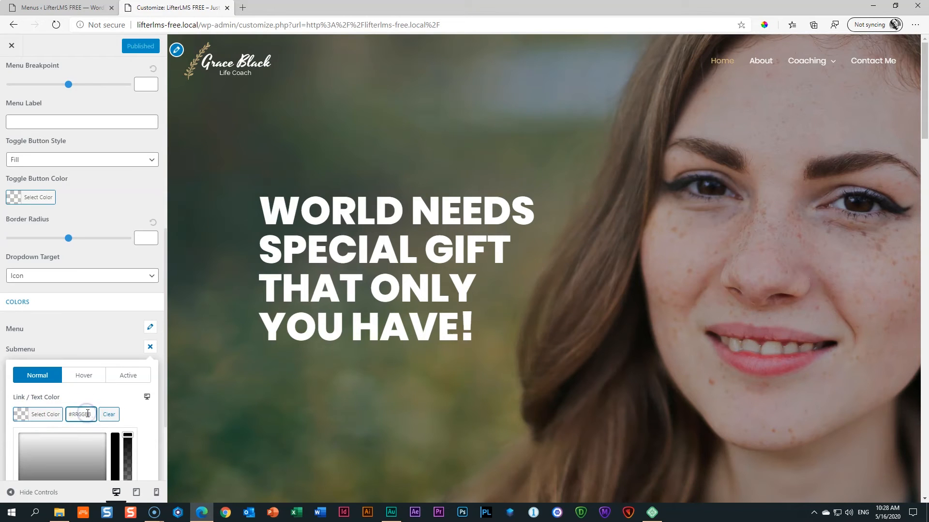
text(#c6ad7a)
click(130, 405)
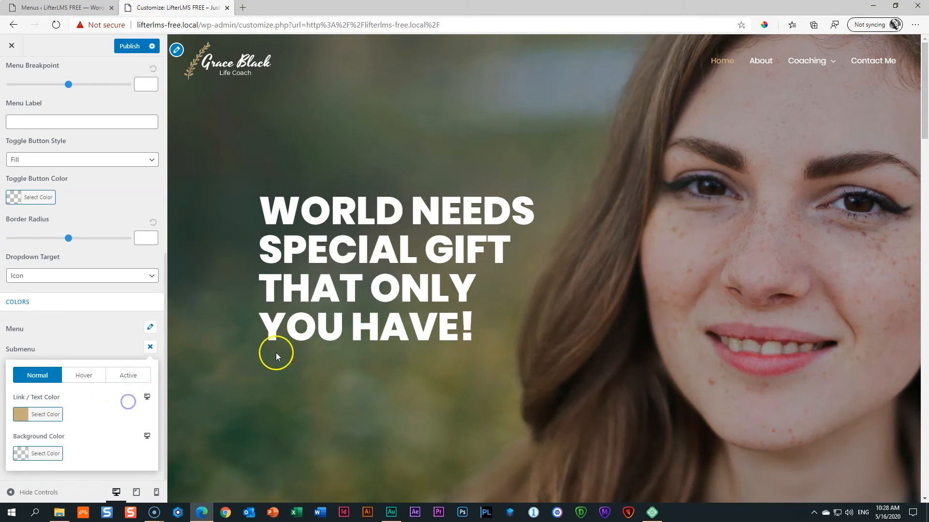
mouse_move(807, 60)
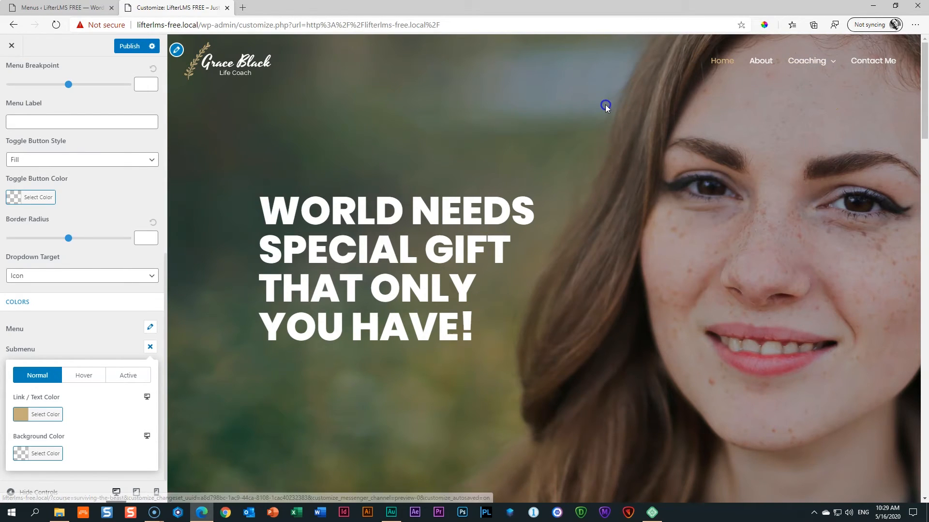
click(129, 49)
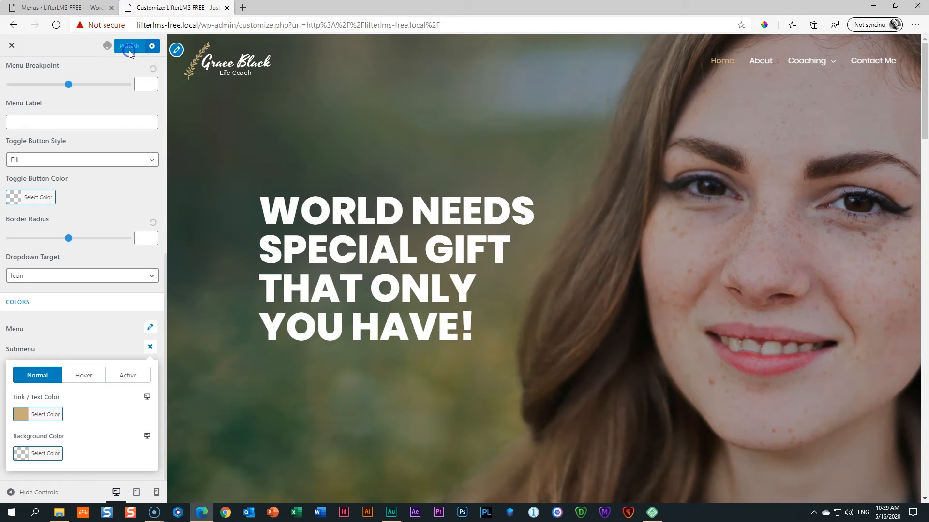
click(11, 47)
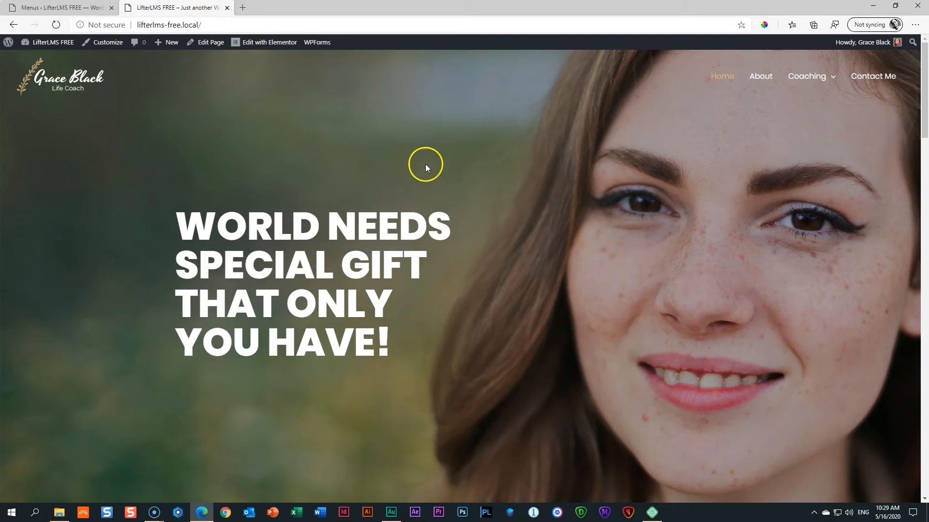
Open Surviving the Beast from the Coaching dropdown and scroll through the course page.
mouse_move(805, 80)
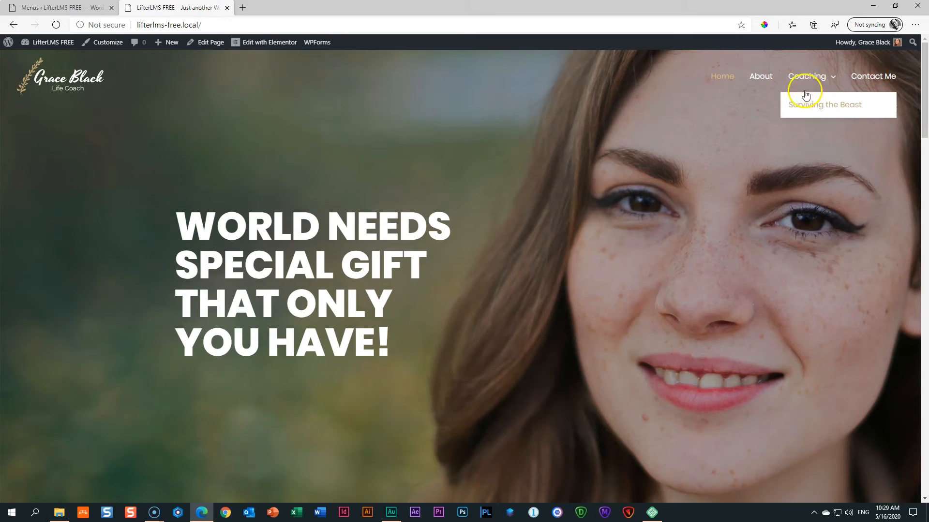
click(845, 110)
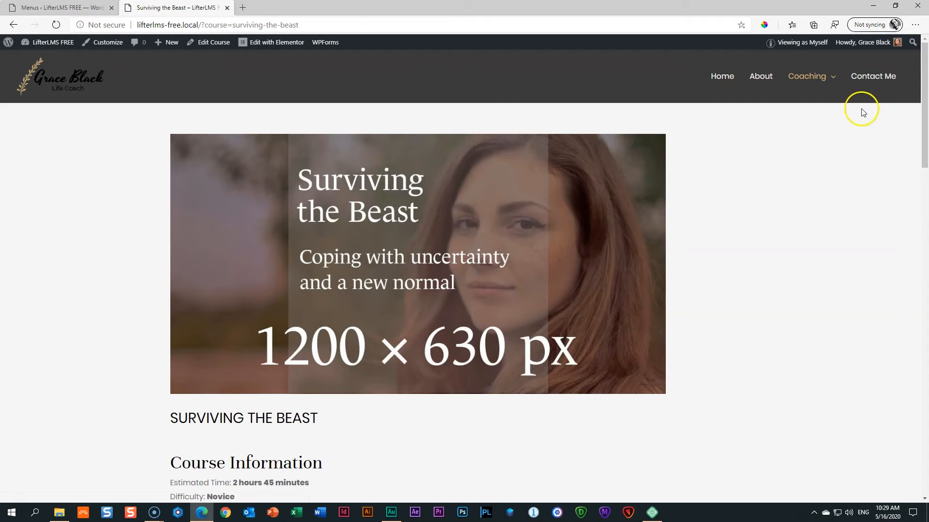
scroll(768, 192, down, 10)
scroll(770, 193, down, 6)
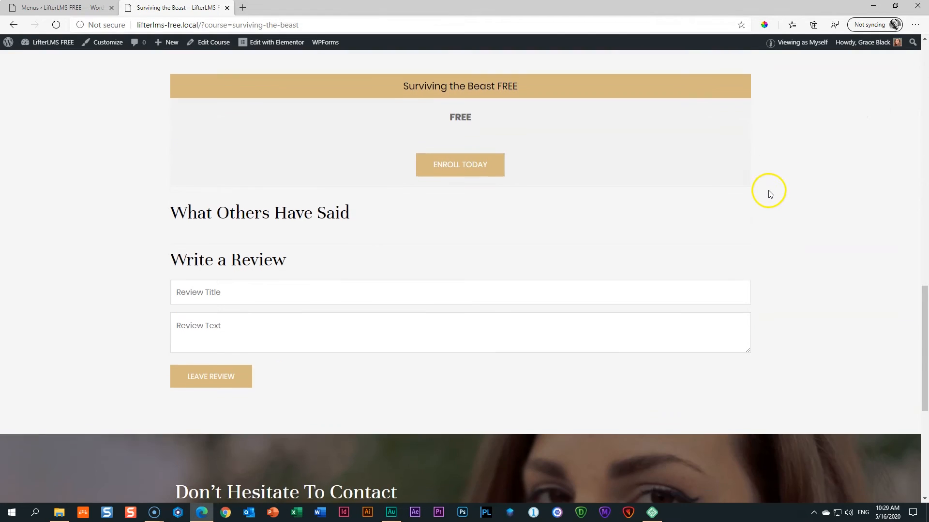
scroll(768, 196, down, 5)
scroll(767, 195, up, 15)
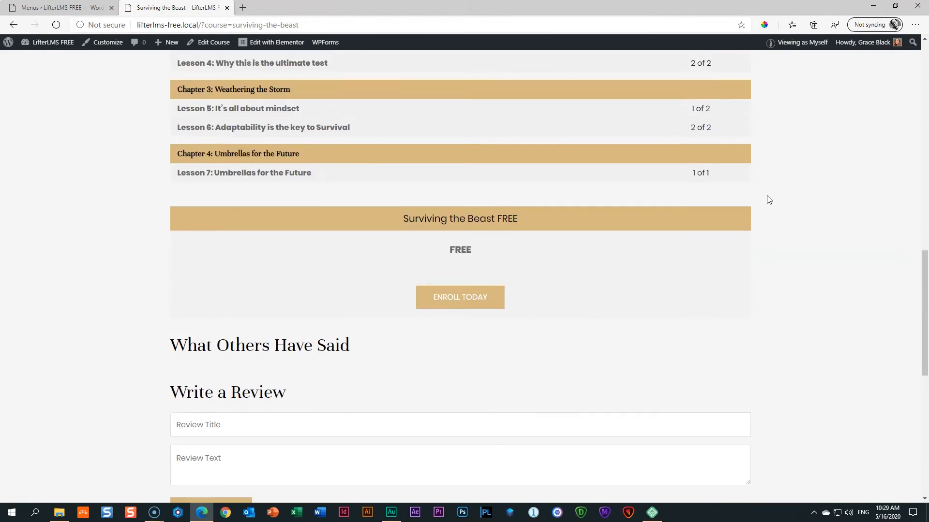
scroll(769, 200, up, 7)
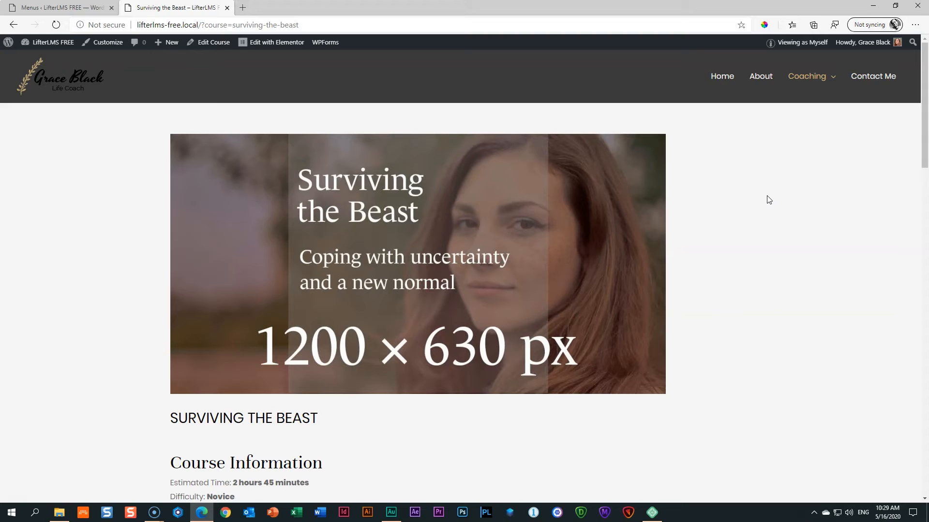
click(762, 185)
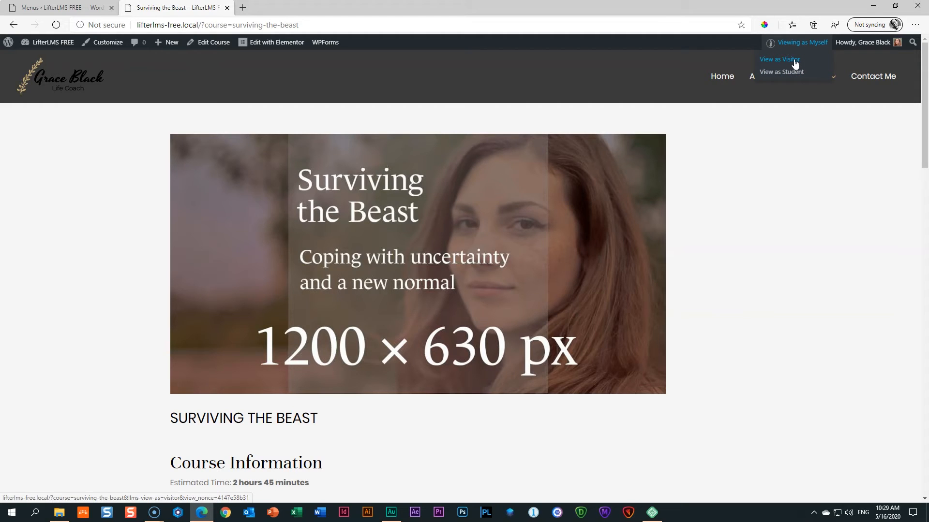
Switch to View as Visitor and review the FREE Enroll Today plan and review form.
click(795, 64)
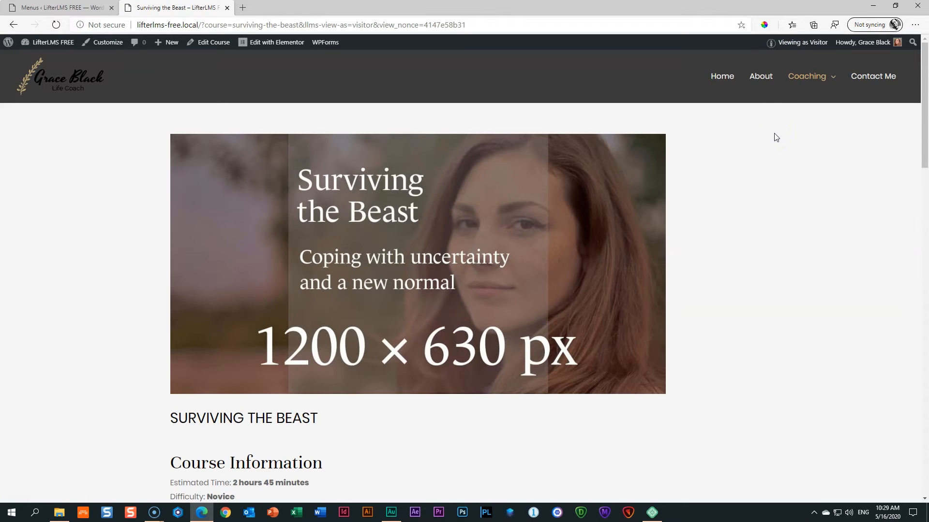
scroll(776, 138, down, 15)
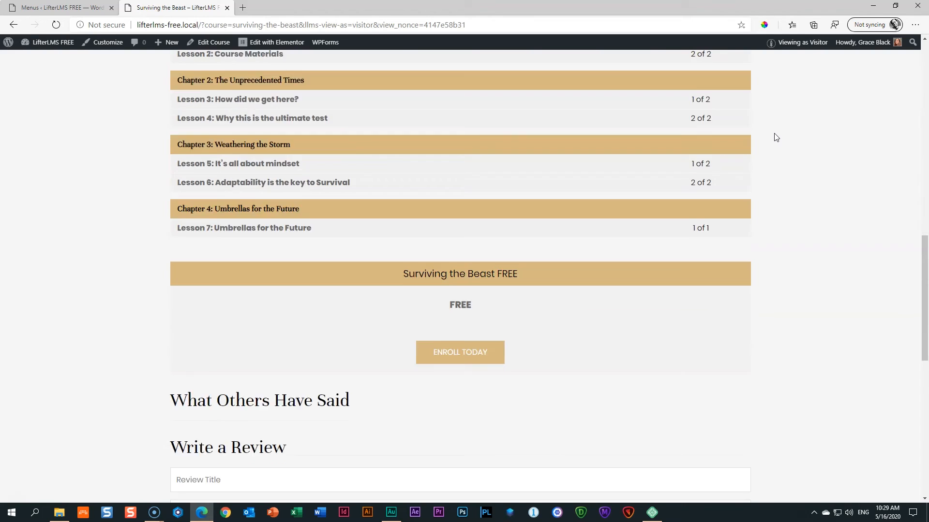
scroll(776, 137, down, 5)
scroll(776, 138, down, 4)
scroll(776, 138, up, 20)
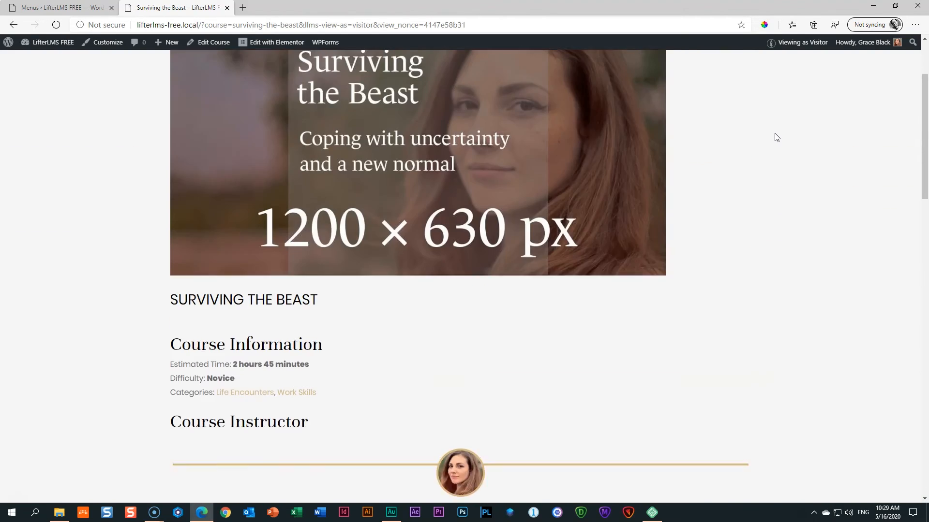
scroll(776, 137, down, 6)
scroll(776, 137, up, 7)
scroll(776, 138, up, 2)
click(799, 45)
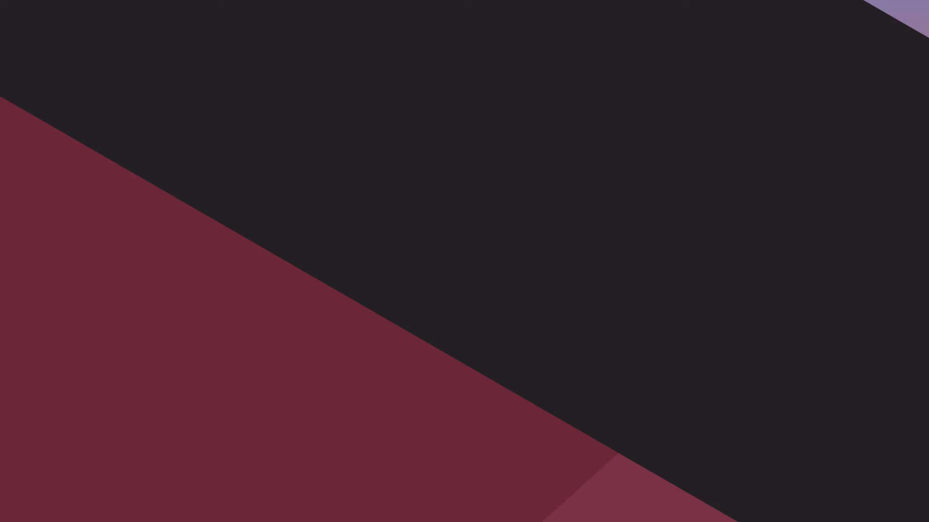
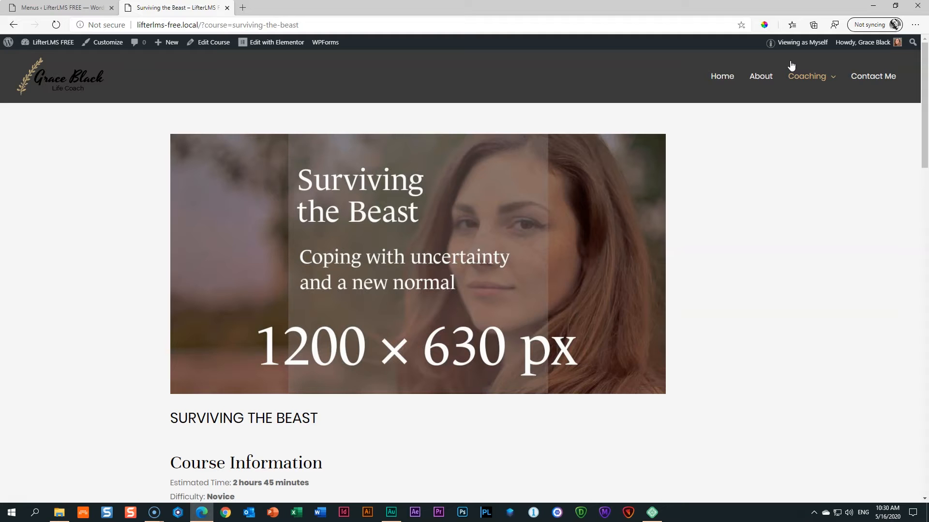
Go to the Plugins > Add New page in the site admin.
scroll(537, 261, down, 10)
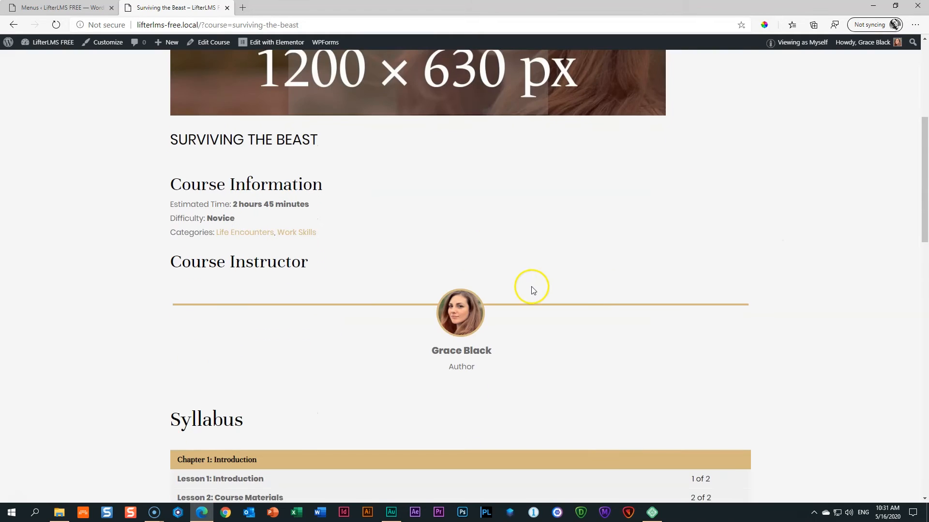
scroll(525, 310, down, 6)
scroll(526, 310, up, 15)
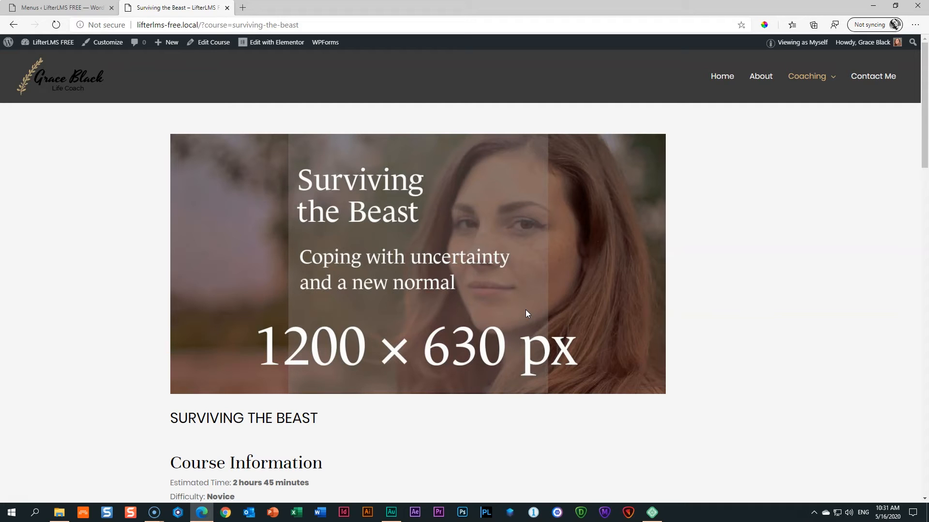
click(73, 8)
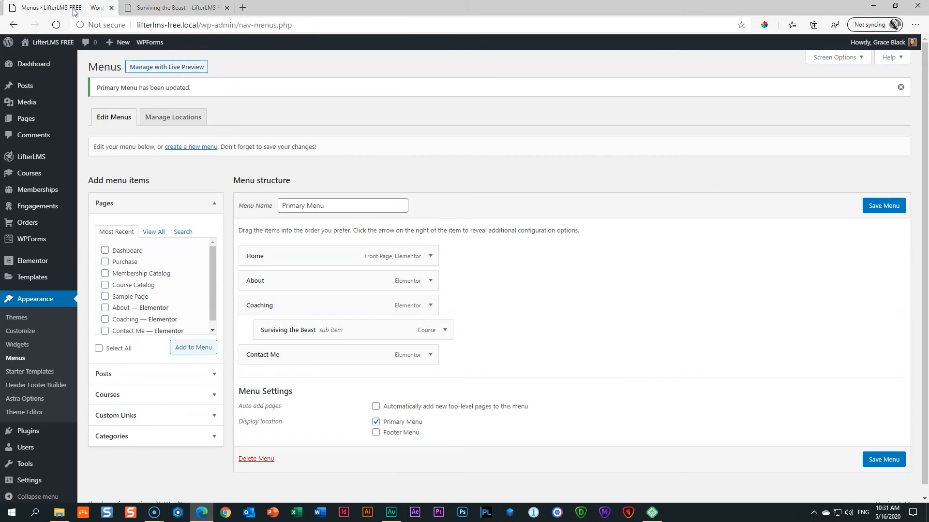
scroll(53, 358, down, 1)
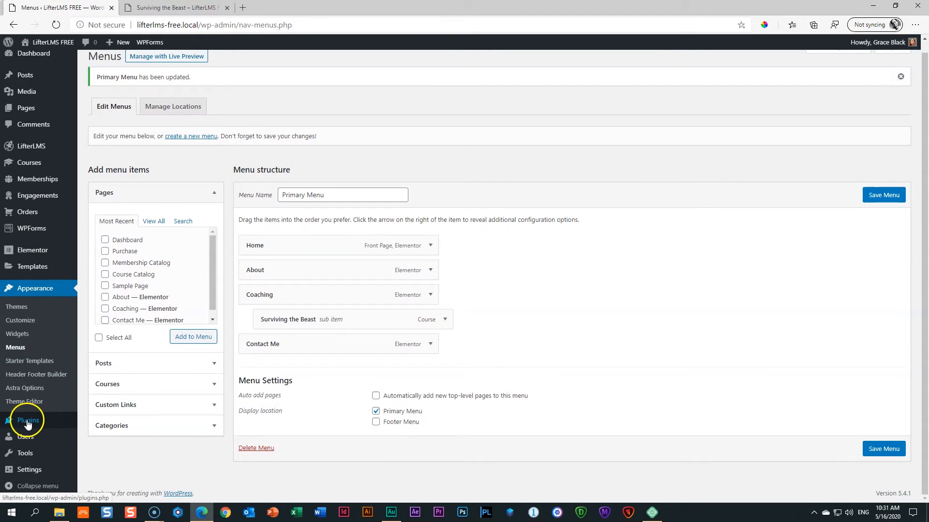
mouse_move(27, 425)
click(97, 437)
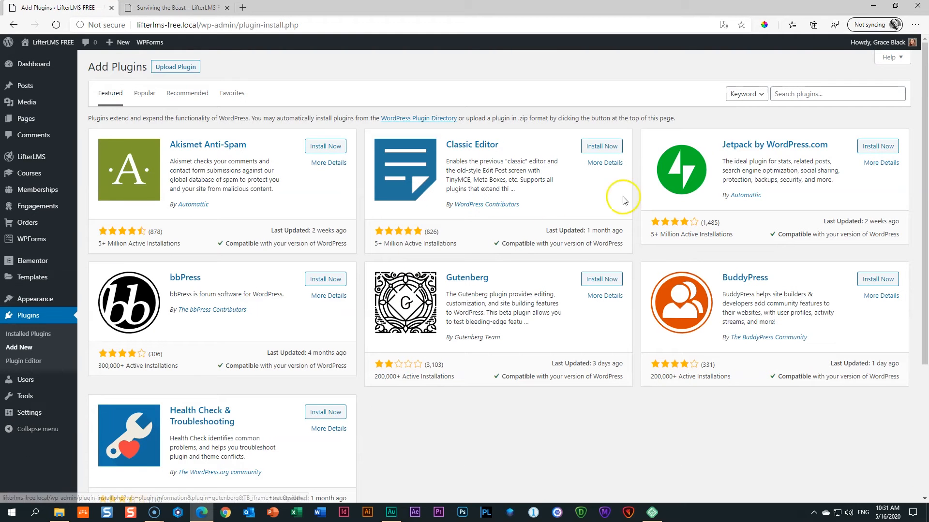
Search for 'ultimate addons for gutenberg', then install and activate the plugin.
click(802, 94)
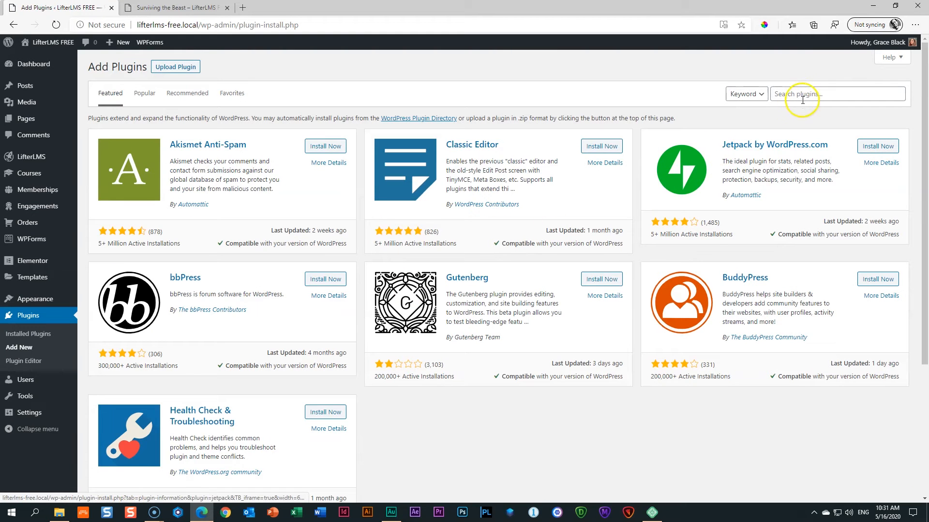
text(au)
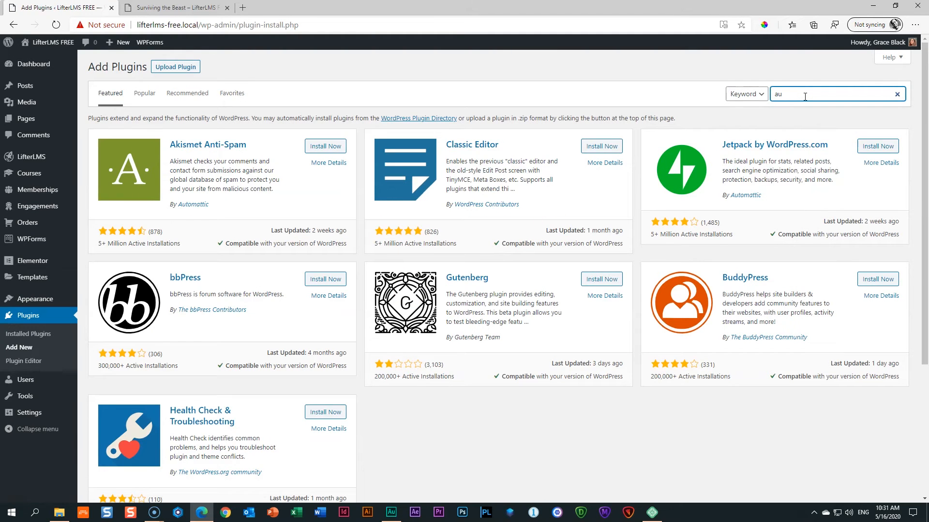
key(BackSpace)
key(BackSpace)
text(ultimate addons for gutenberg)
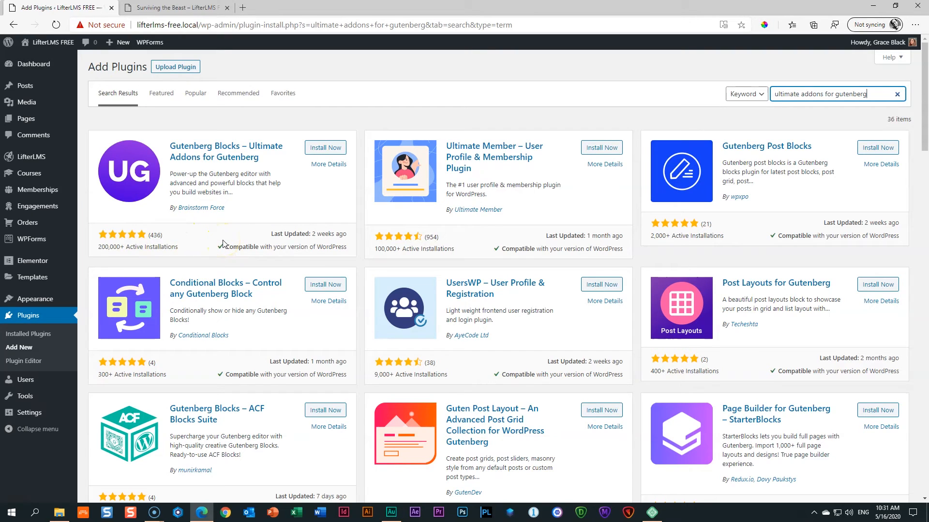
click(323, 147)
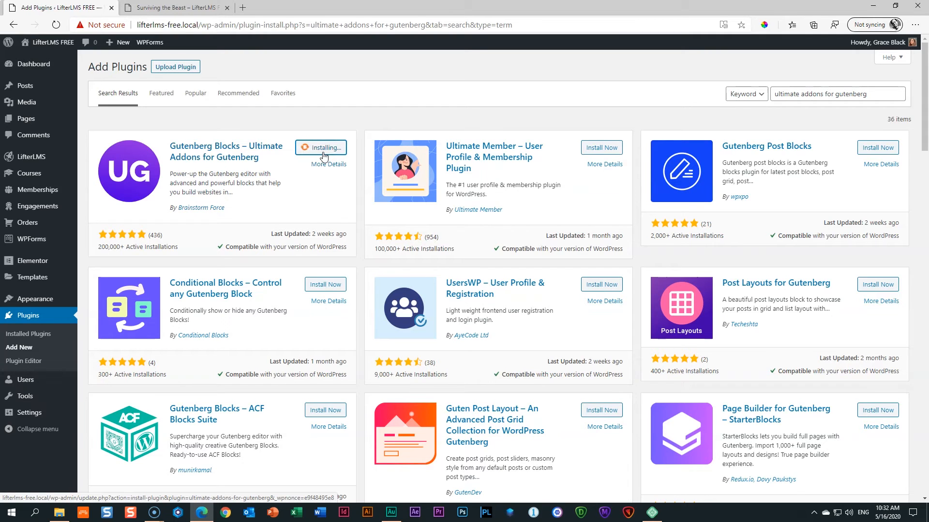
click(323, 153)
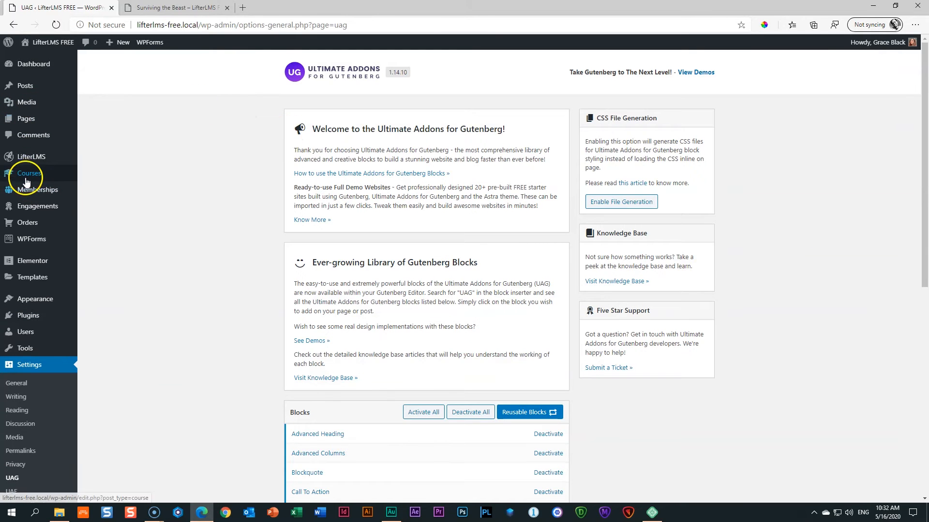
Open the Surviving the Beast course from the Courses list for editing.
mouse_move(26, 182)
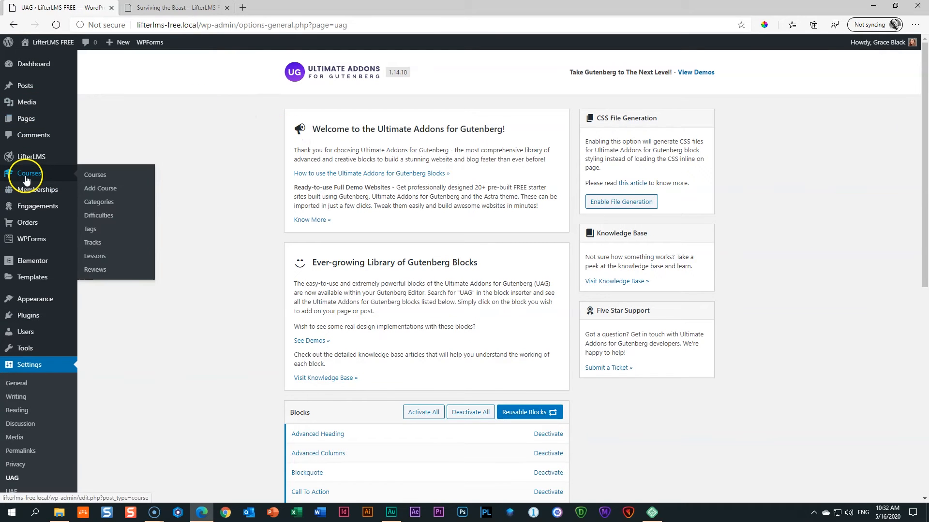
click(99, 180)
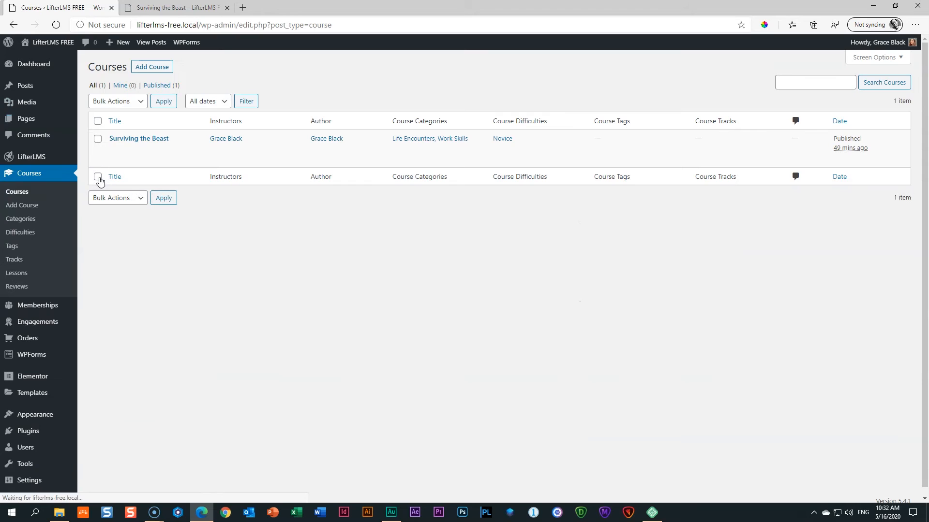
click(148, 141)
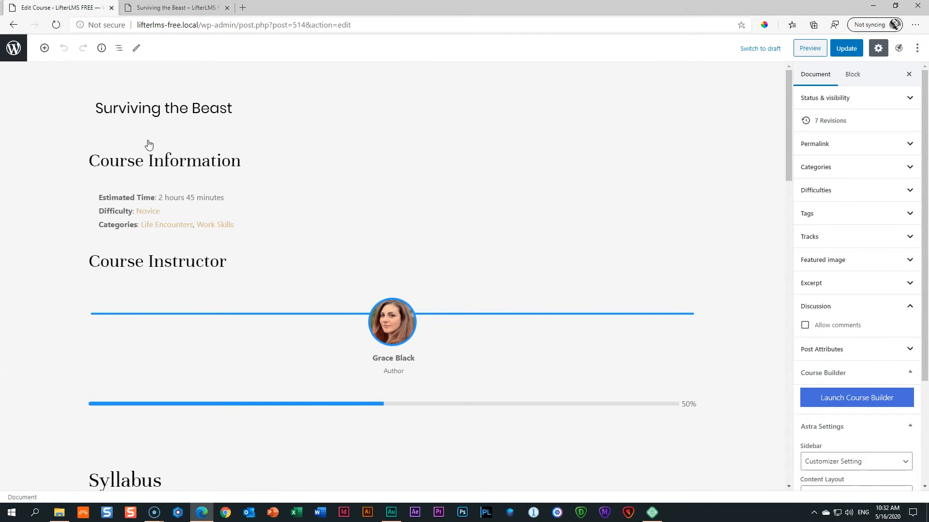
Browse the block library categories, including User Profile Picture, then close the library.
click(44, 48)
click(52, 106)
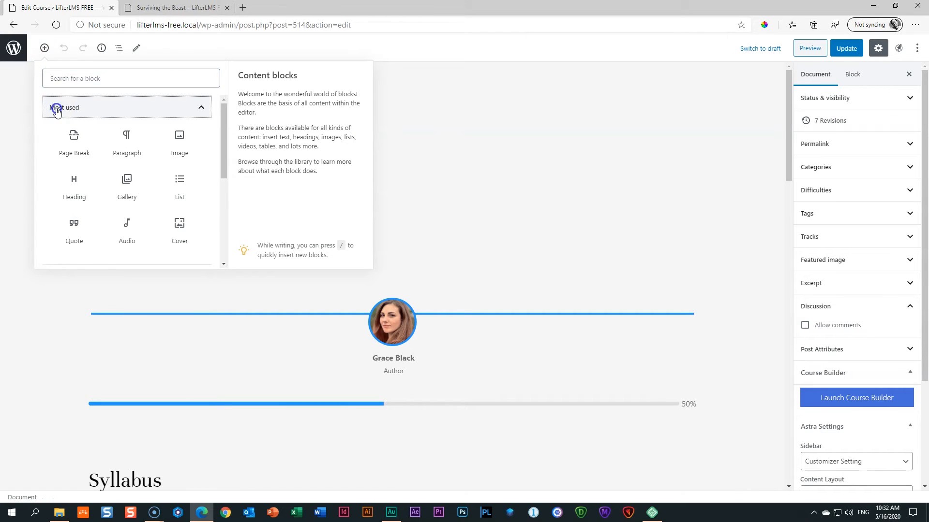
scroll(80, 170, down, 1)
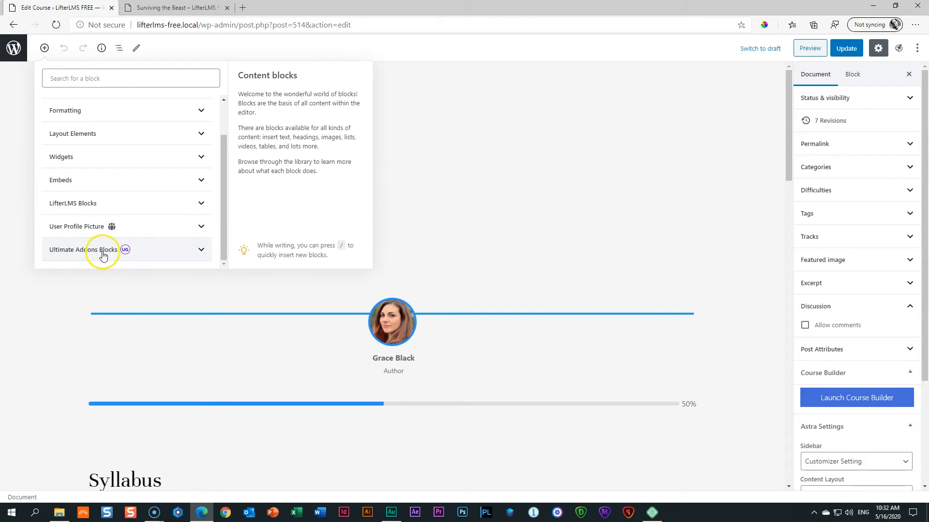
click(112, 227)
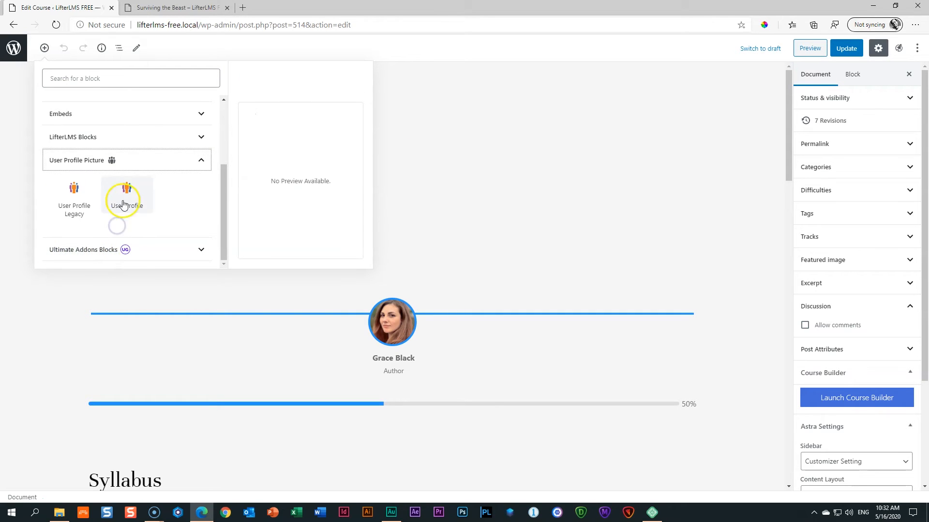
click(193, 160)
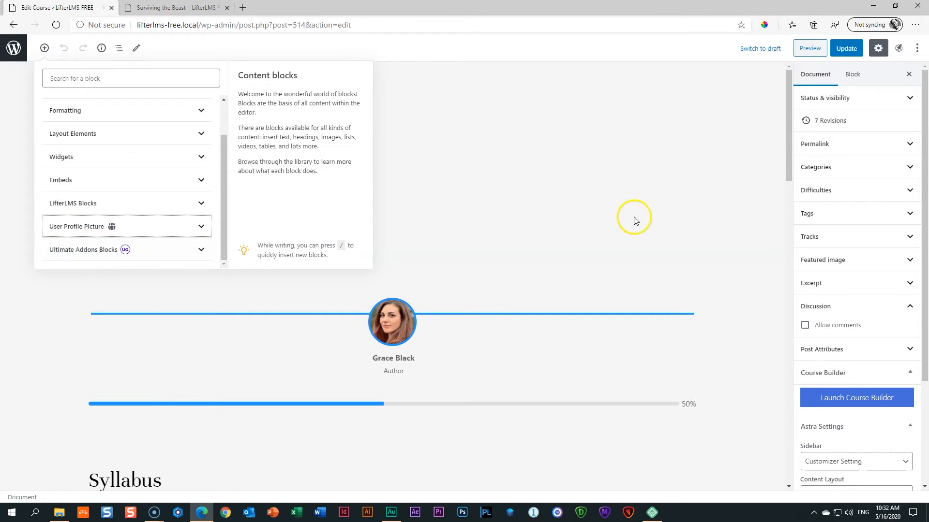
click(732, 208)
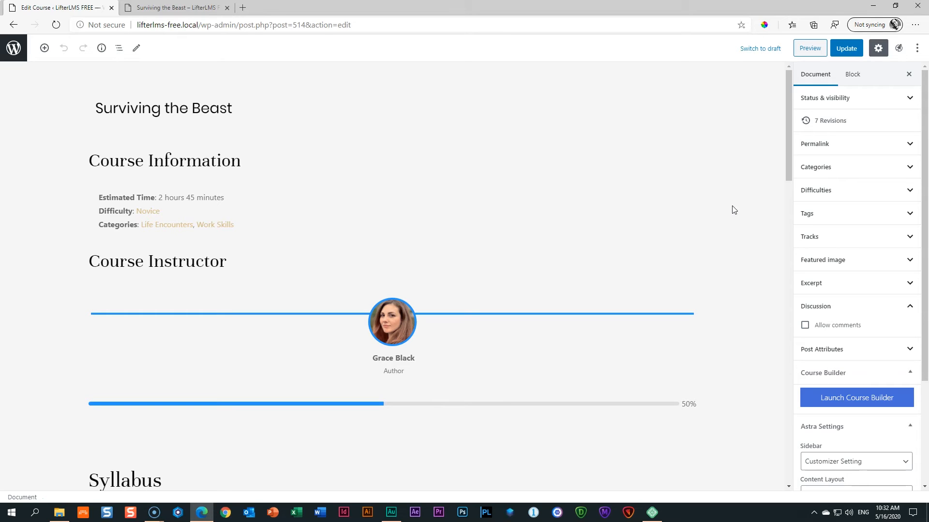
Tick Disable Title in Astra Settings, update the course, and check the front end.
click(739, 189)
click(772, 184)
drag(924, 186, 925, 287)
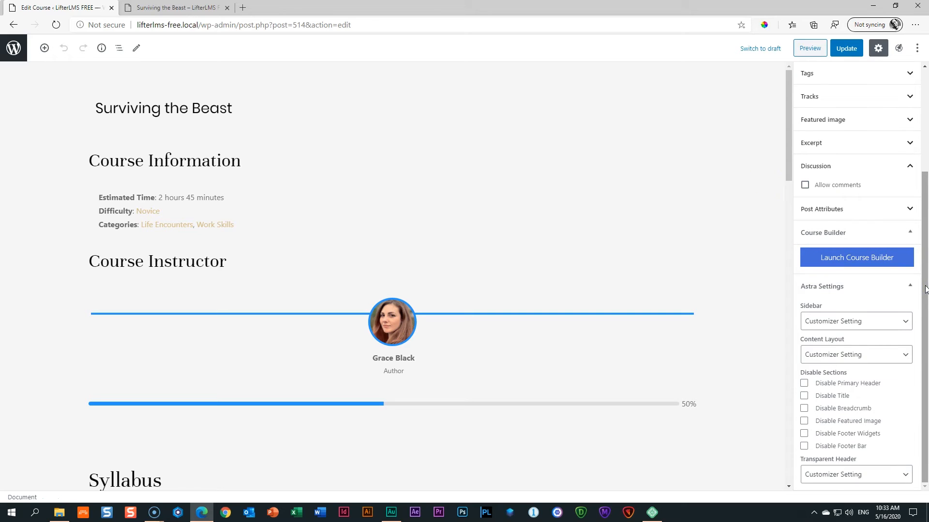
click(804, 397)
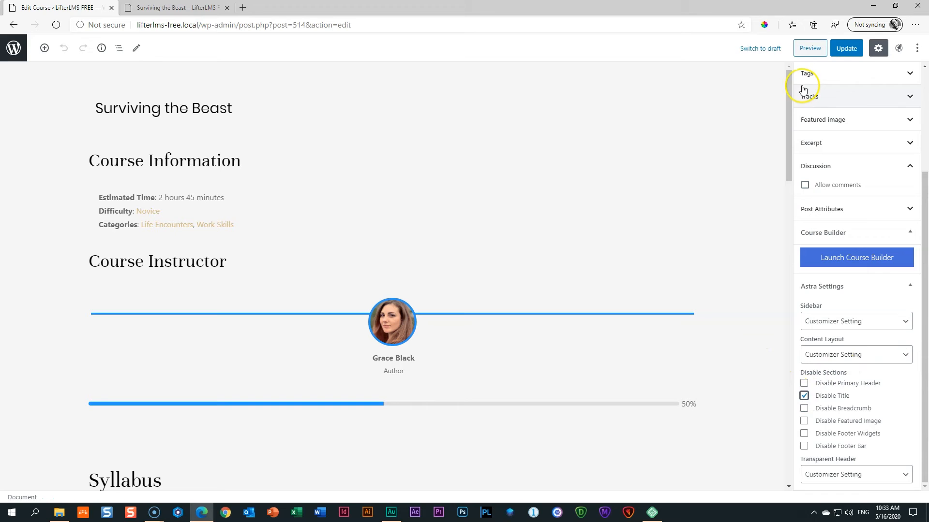
click(842, 55)
click(174, 8)
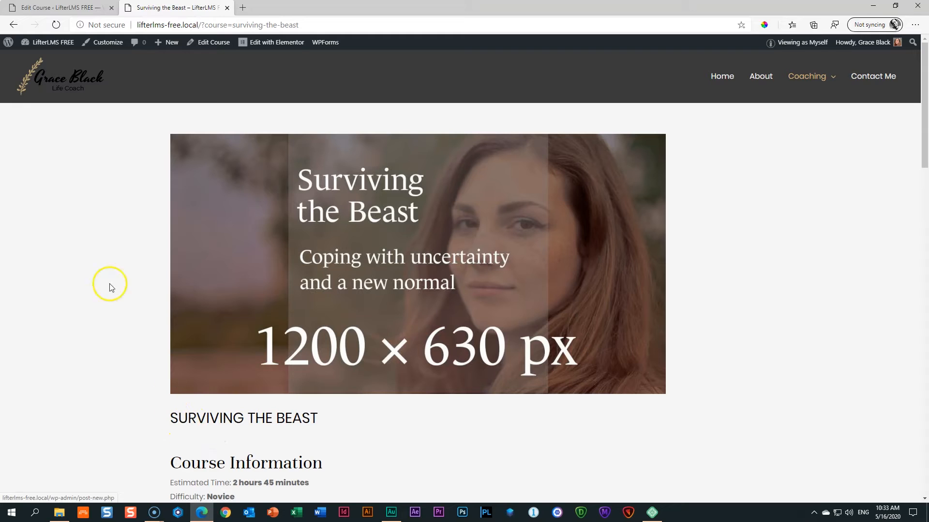
click(56, 25)
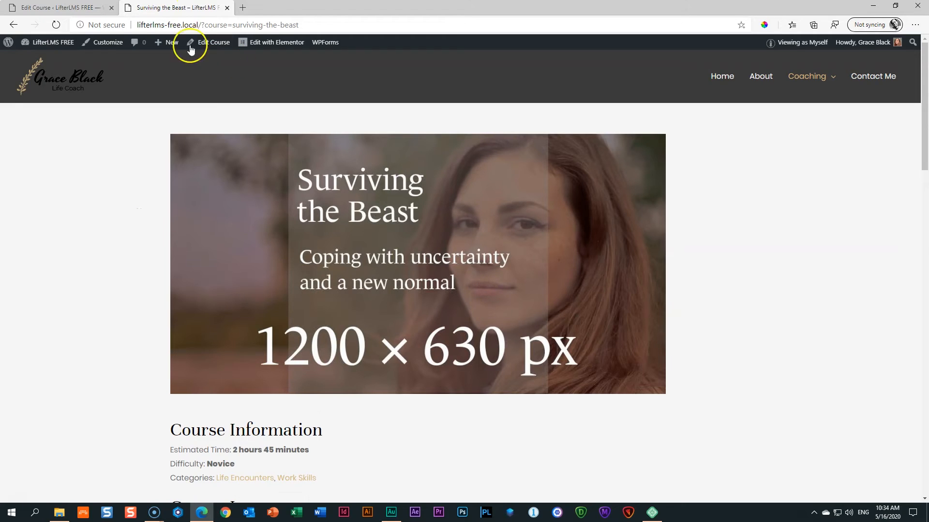
click(57, 8)
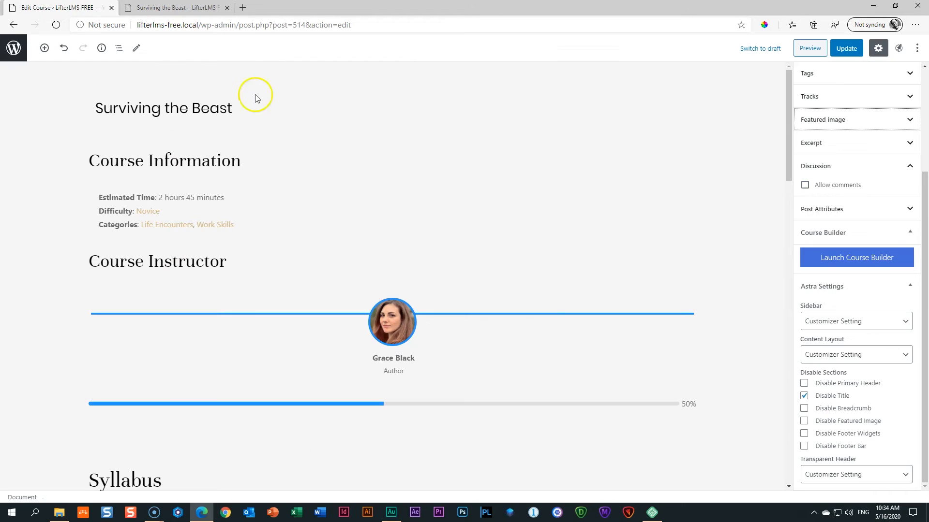
Tick Disable Featured Image, update, and preview the course, closing the extra tab.
click(804, 422)
click(845, 50)
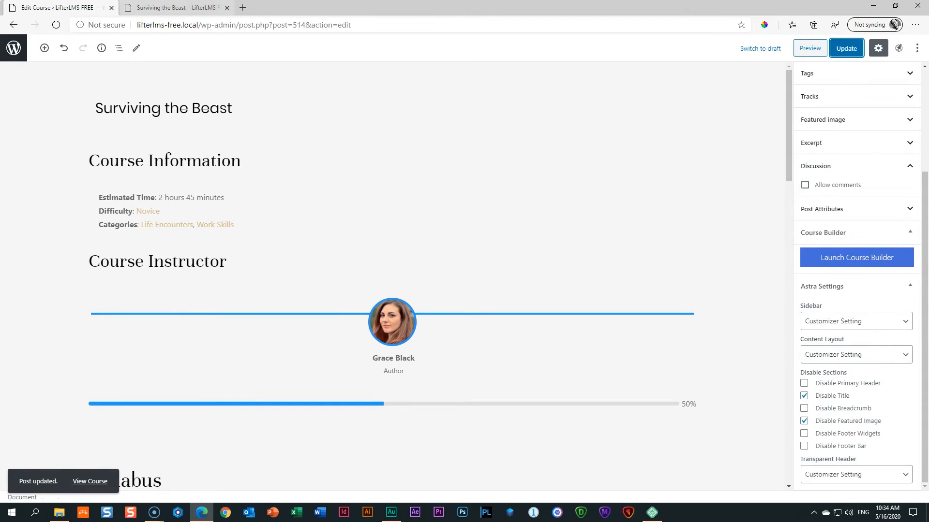
click(809, 48)
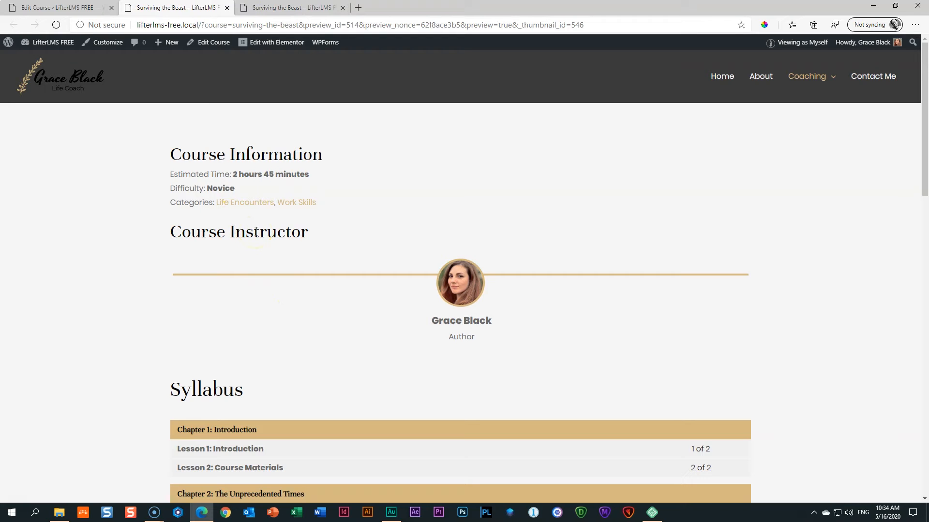
click(303, 7)
click(343, 8)
click(62, 8)
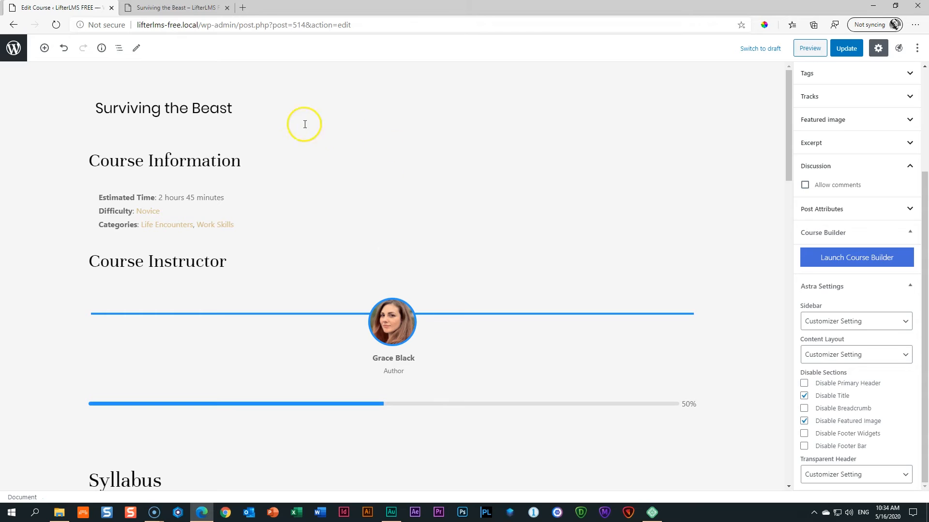
Insert a Section block above Course Instructor with an Advanced Heading inside it.
click(380, 243)
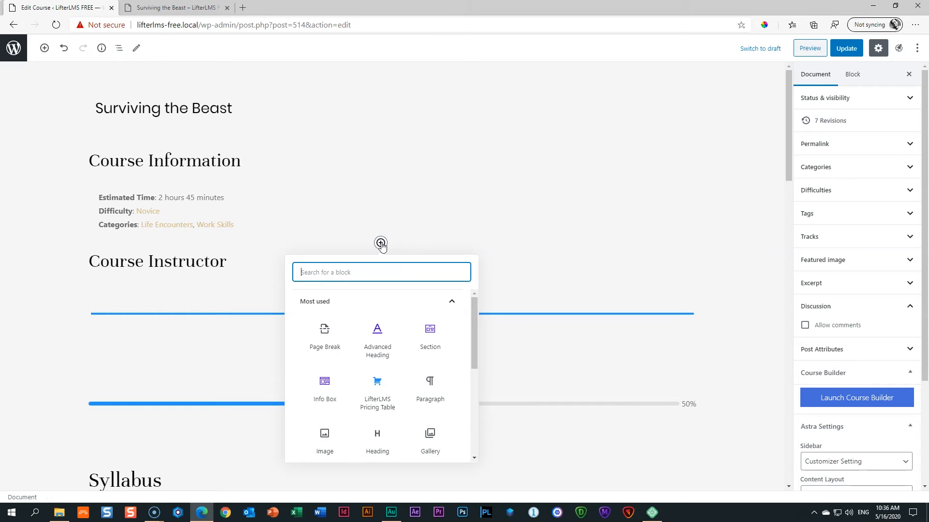
text(sect)
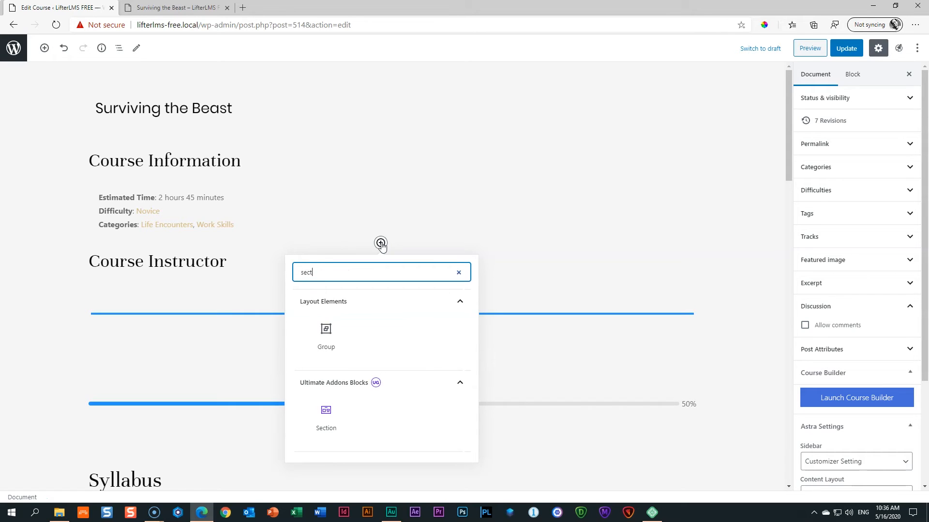
click(328, 414)
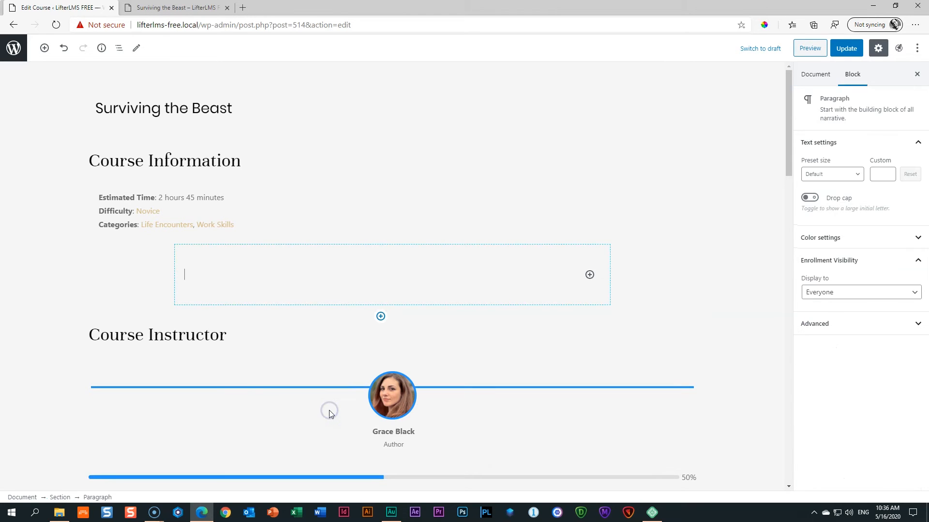
click(589, 276)
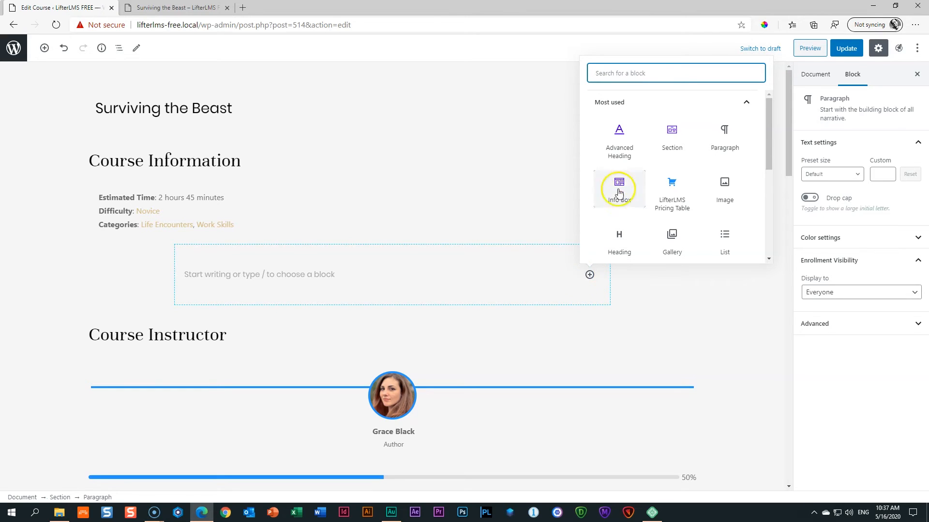
click(629, 143)
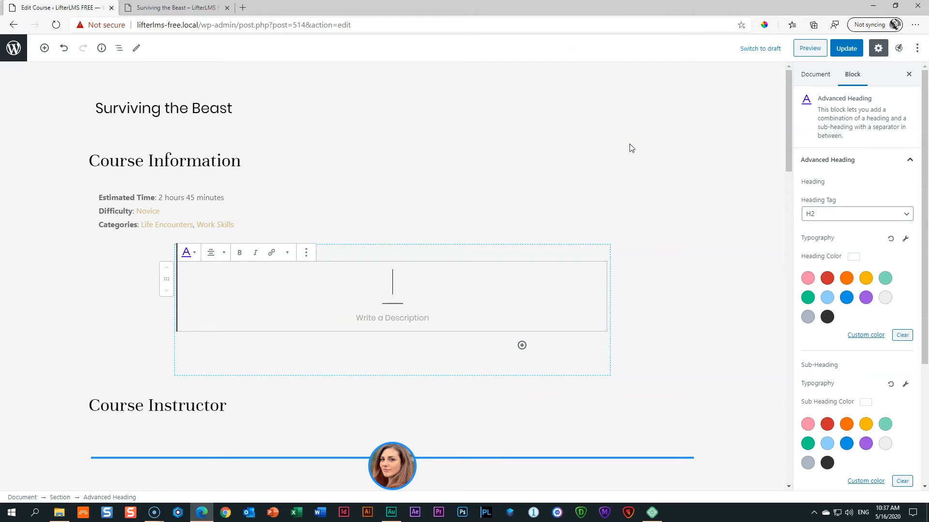
Enter the heading 'Surviving the Beast' and description 'Tough don't last, tough people do'.
text(Surv)
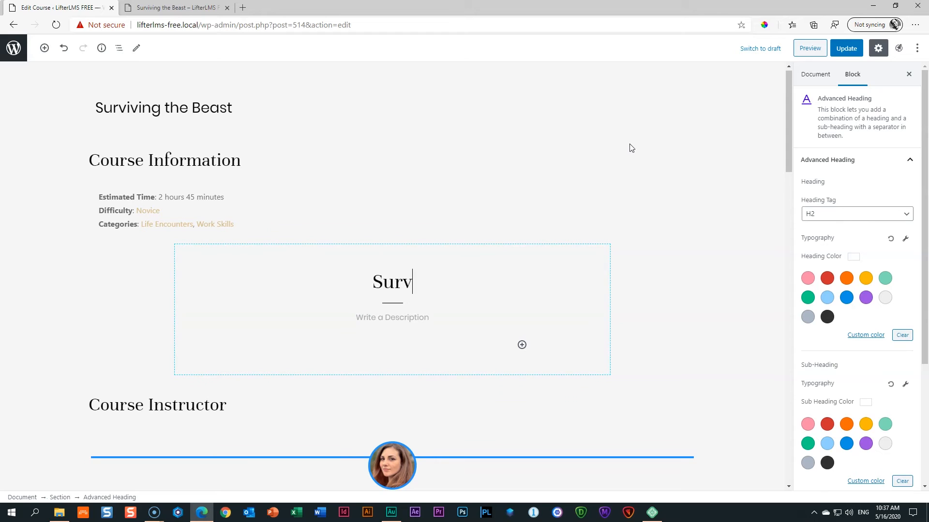
text(iving the Beast)
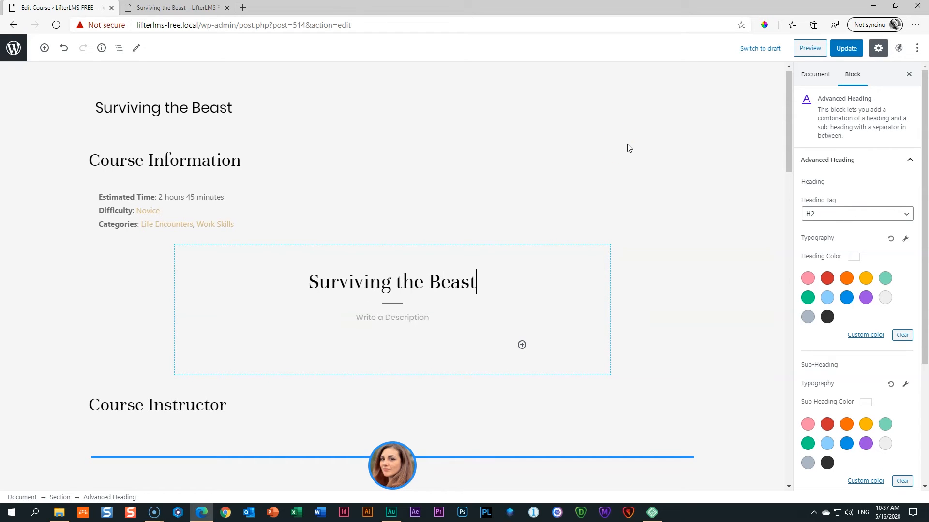
click(390, 322)
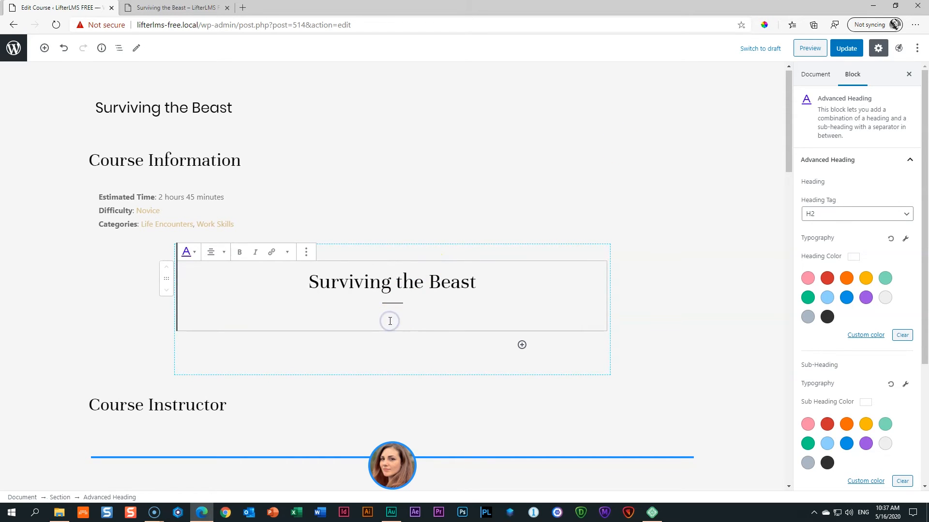
text(Tough don't last, tought)
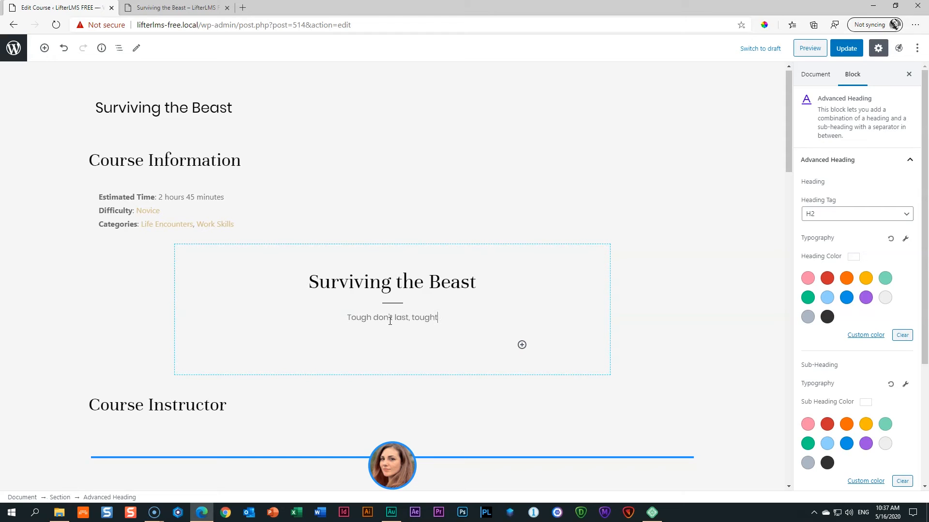
key(BackSpace)
text(people do)
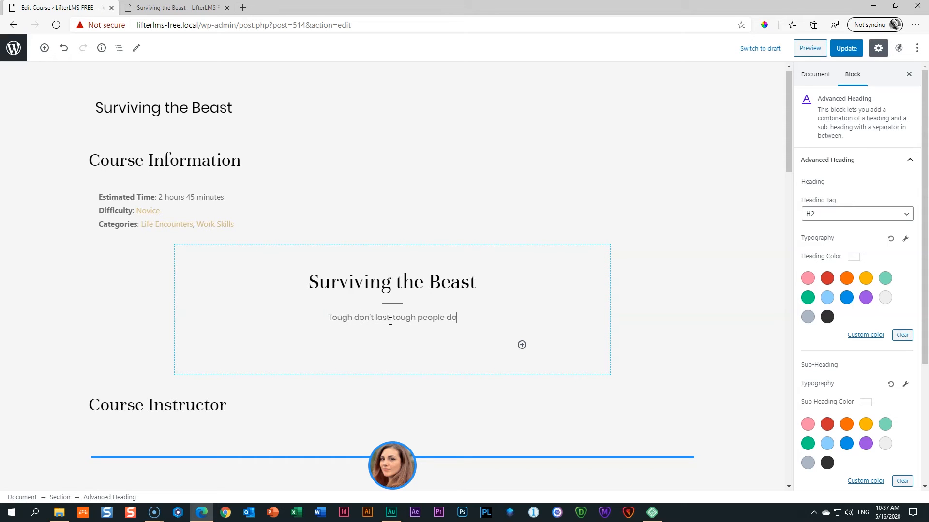
click(526, 252)
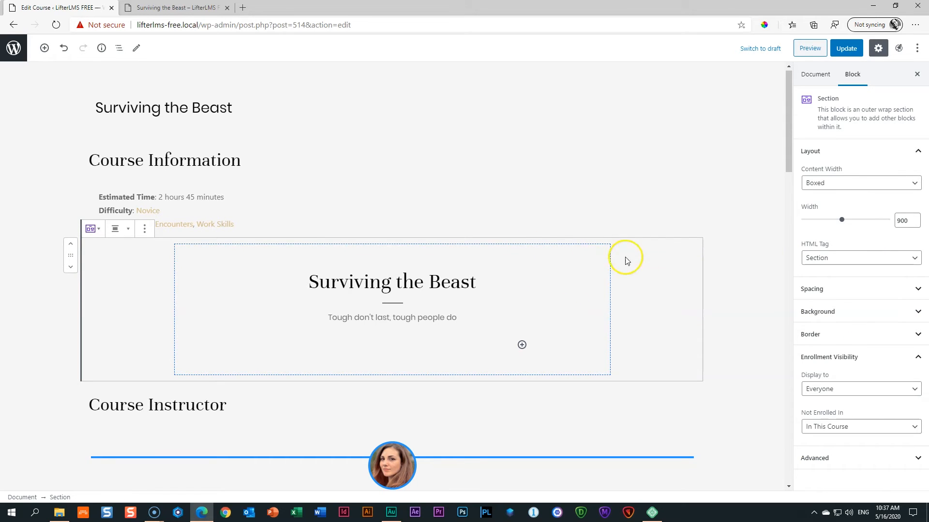
Set the section background to an image of the smiling woman's portrait.
click(674, 275)
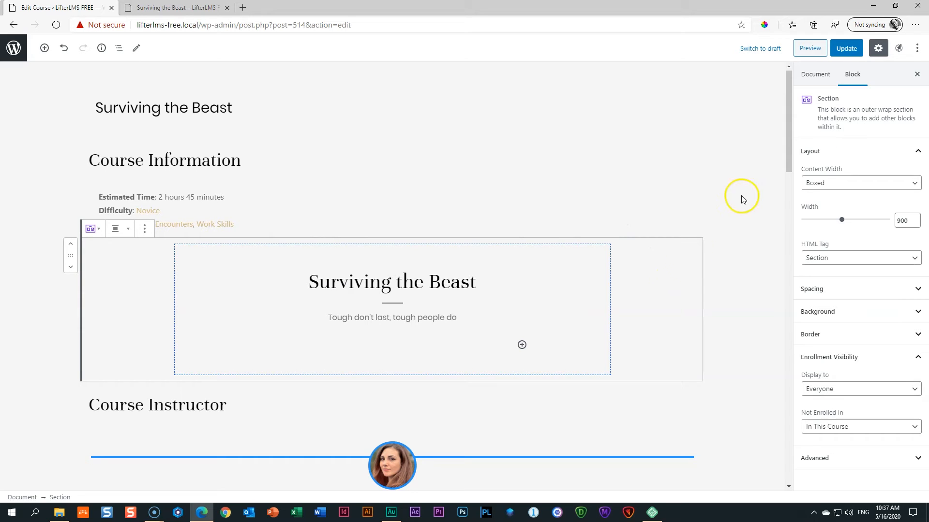
click(838, 315)
click(837, 343)
click(826, 387)
click(826, 391)
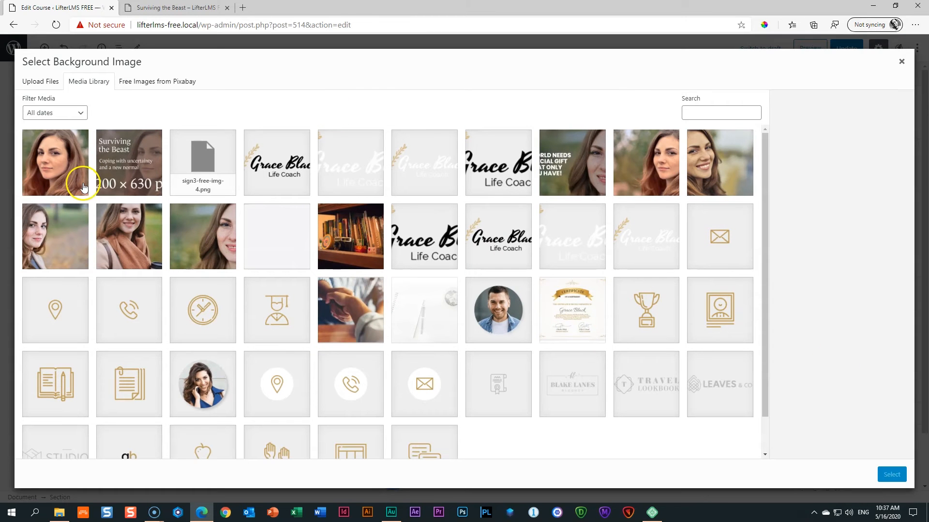
click(716, 178)
click(891, 477)
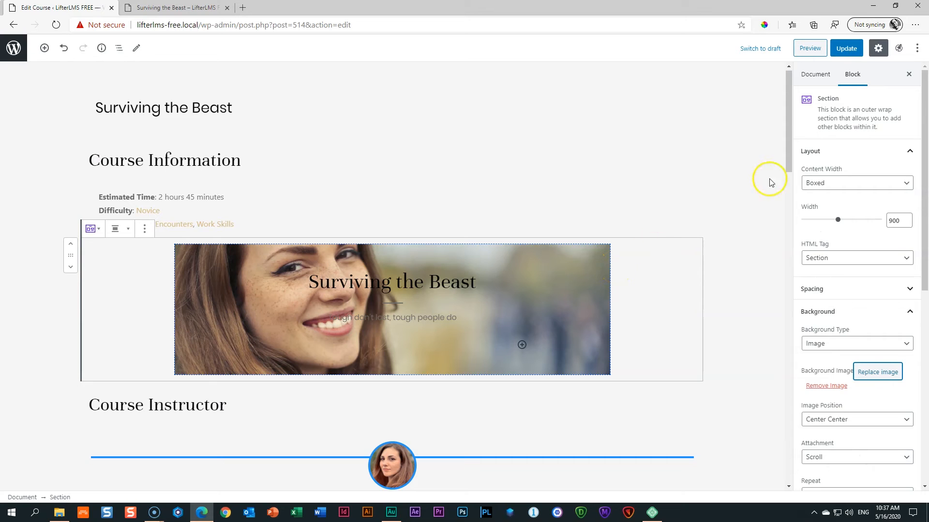
Make the section full width with top and bottom padding of 150.
click(816, 182)
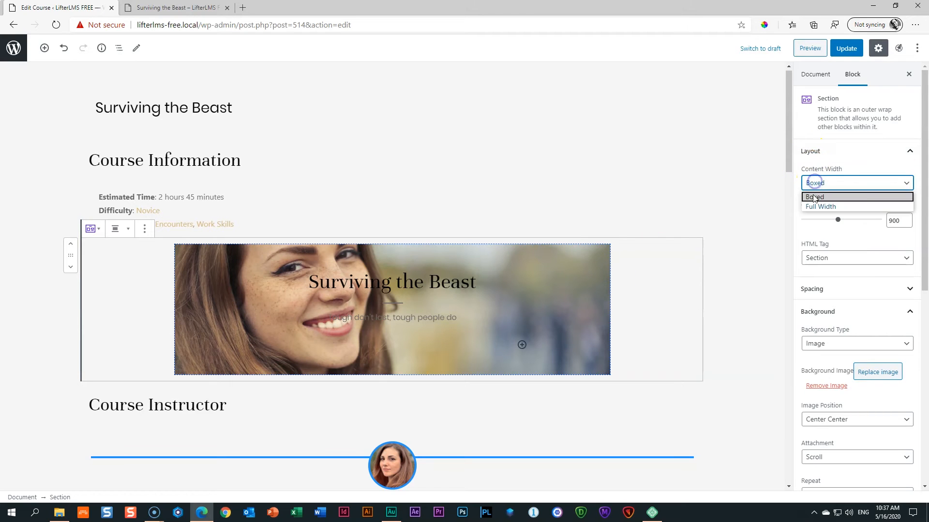
click(818, 206)
drag(924, 183, 925, 205)
click(827, 266)
double_click(867, 312)
text(150)
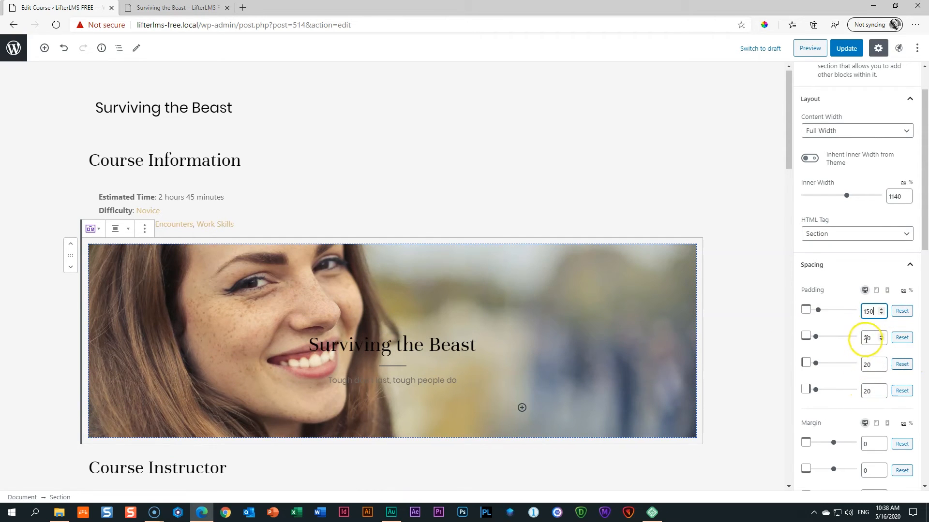
drag(871, 338, 850, 341)
text(150)
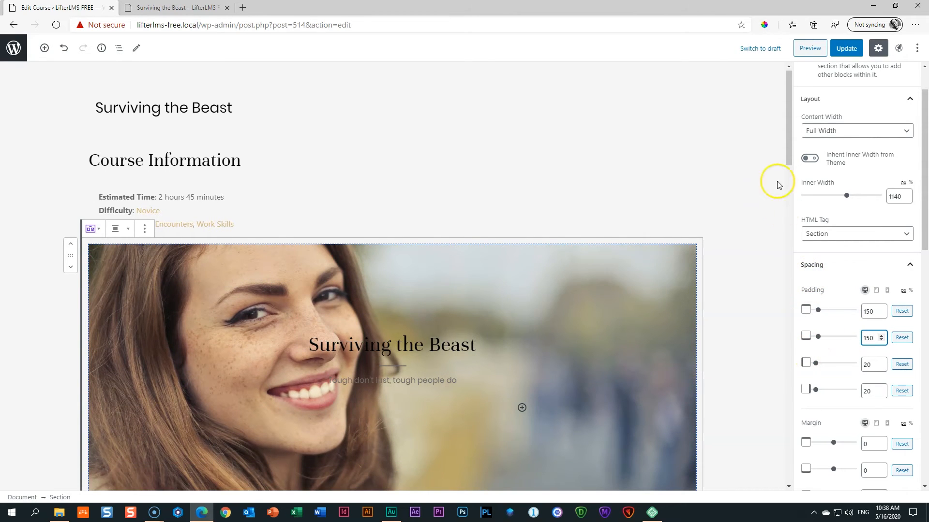
Add a black colour overlay at 45% opacity to the background image.
drag(788, 126, 787, 145)
drag(924, 191, 925, 334)
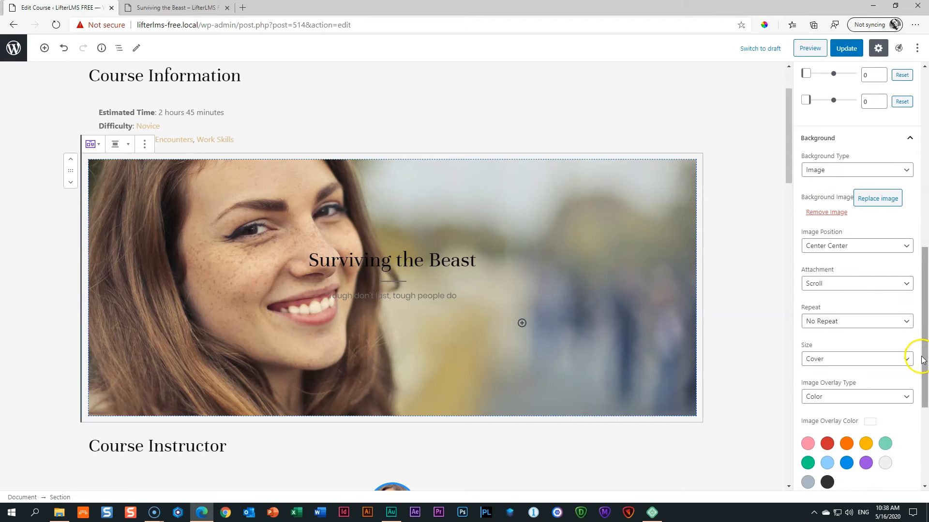
drag(924, 365, 924, 406)
click(878, 289)
click(880, 288)
click(826, 375)
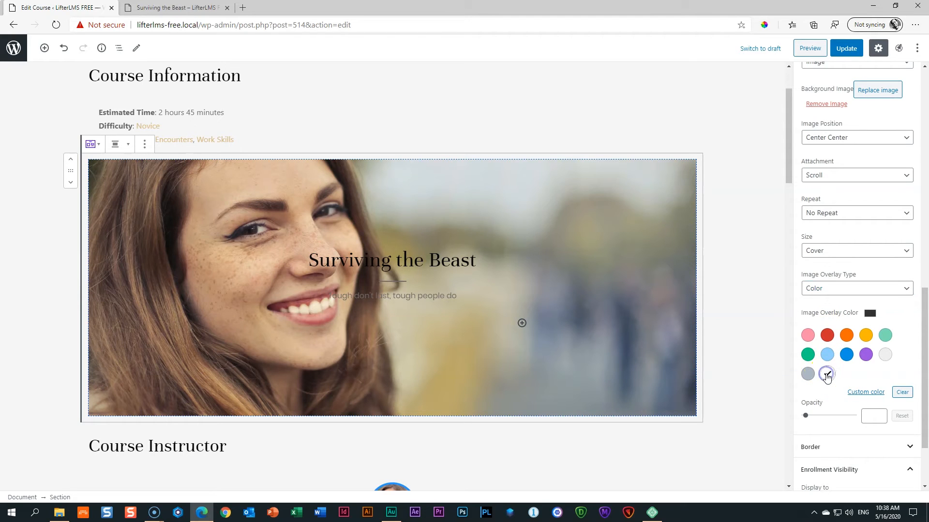
drag(805, 416, 827, 419)
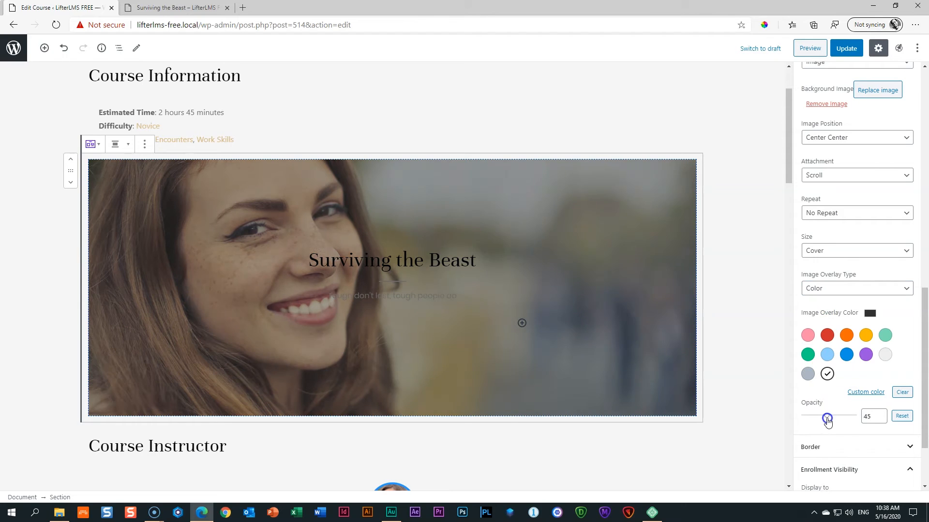
click(437, 255)
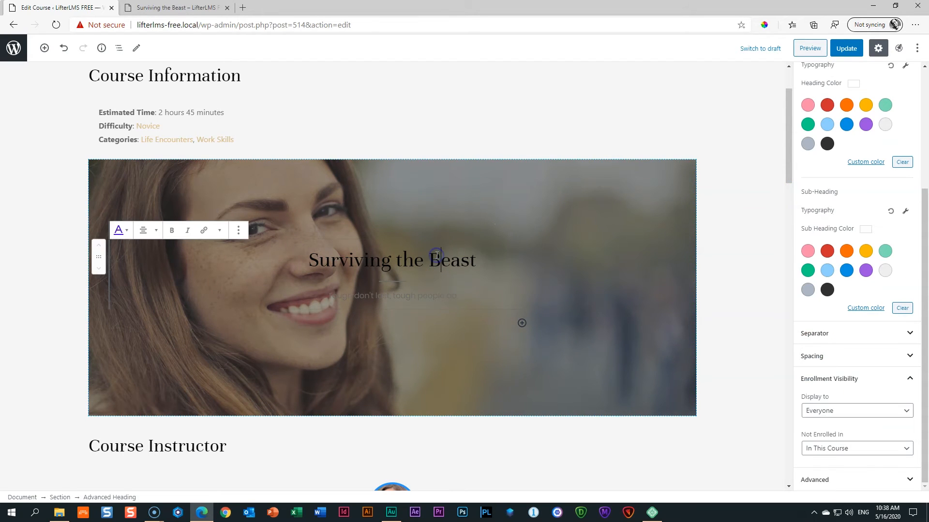
Make the heading and sub-heading white and the separator yellow.
click(866, 162)
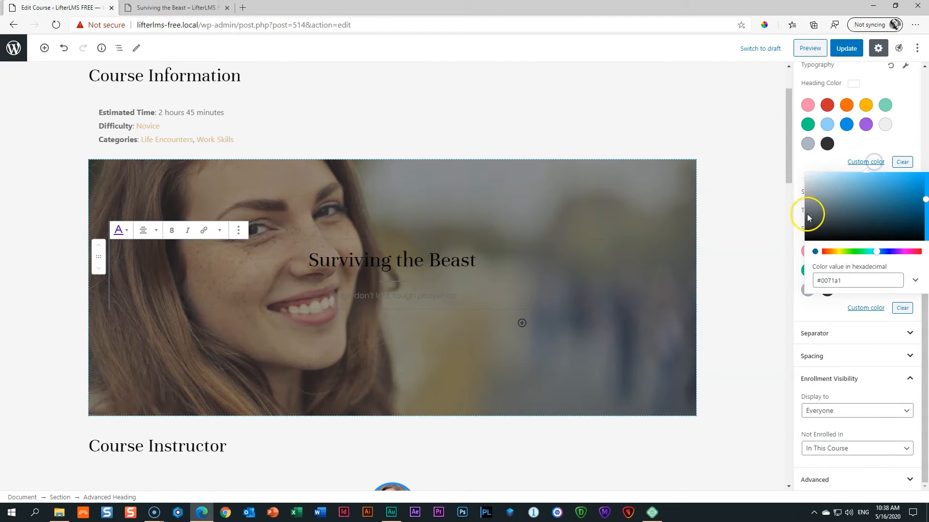
click(866, 160)
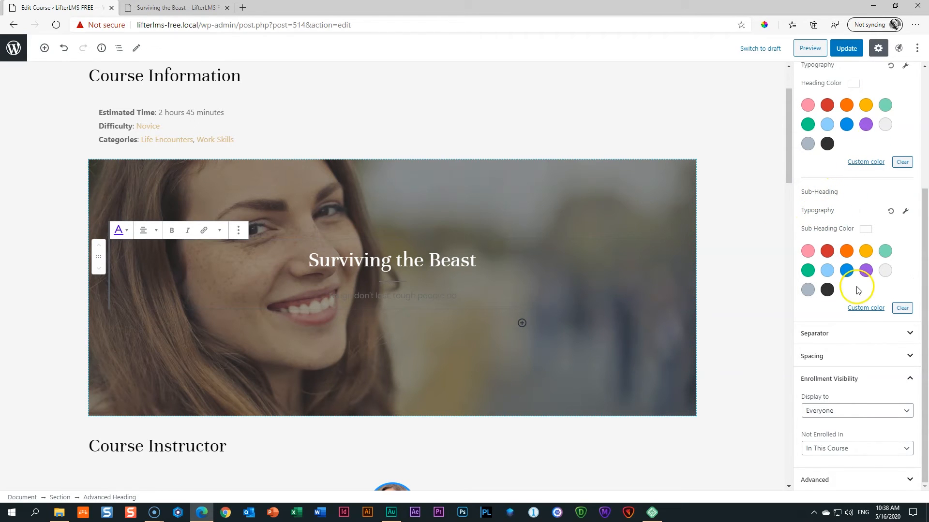
click(865, 308)
drag(812, 326, 786, 295)
click(859, 334)
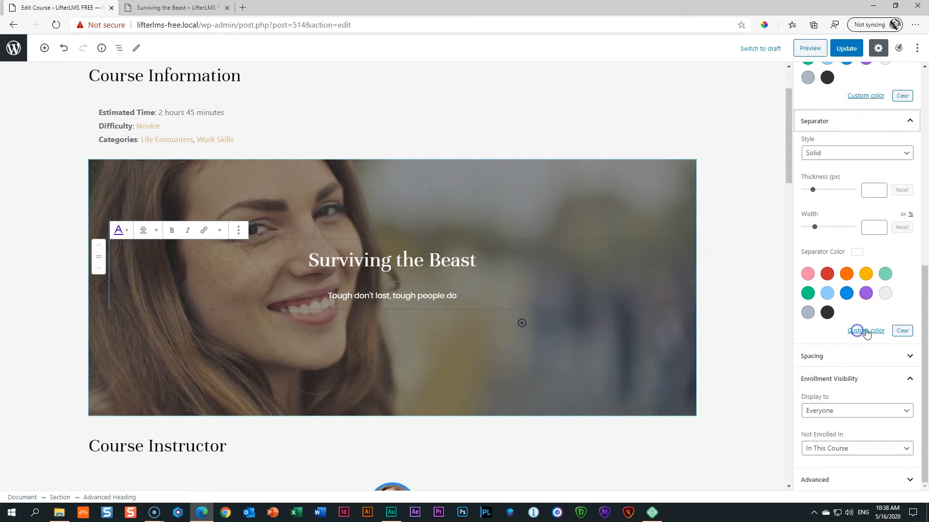
click(860, 332)
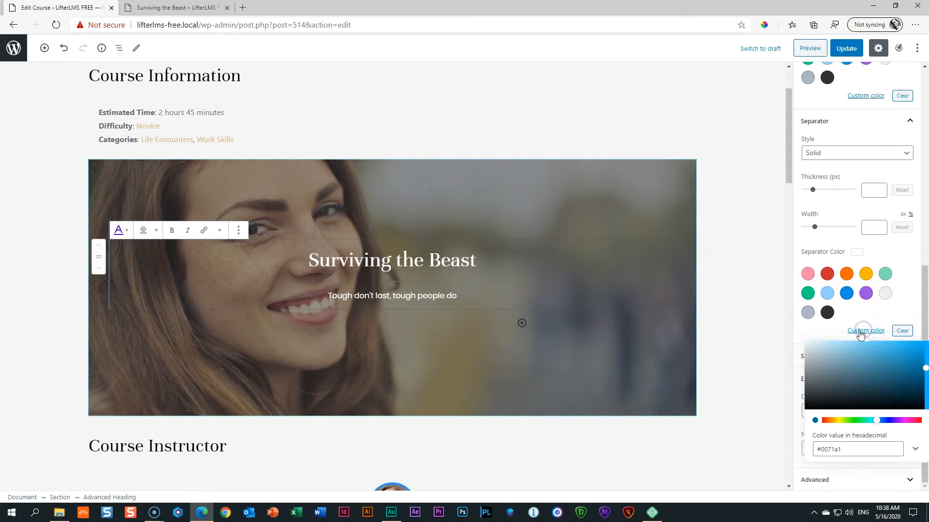
click(866, 275)
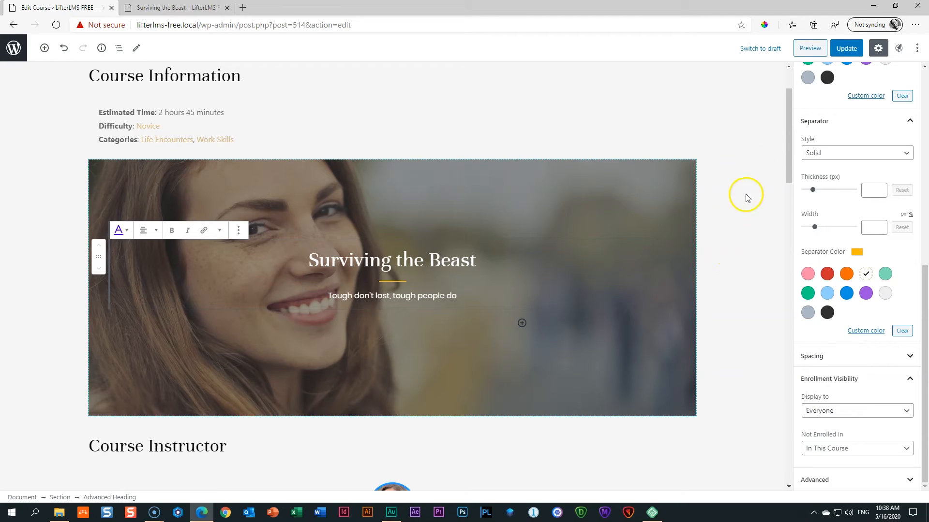
Update the course and open its preview.
click(849, 50)
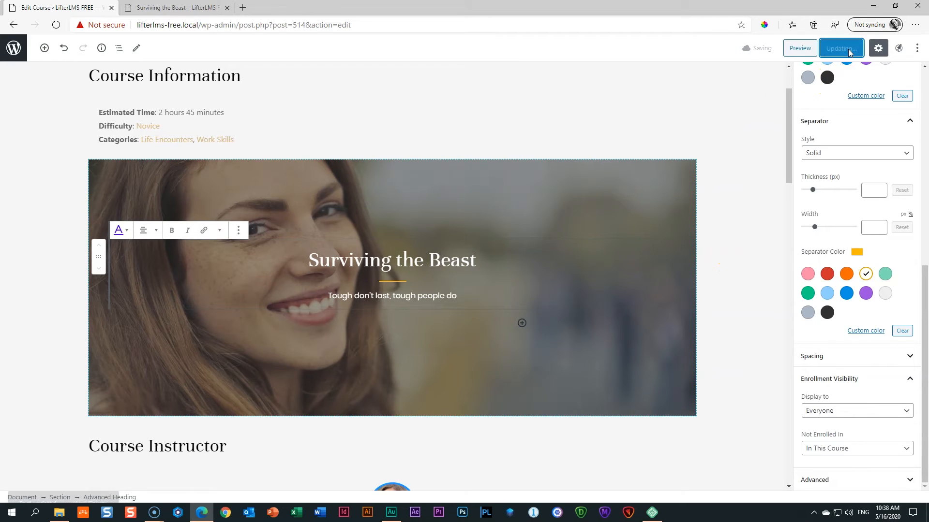
click(795, 48)
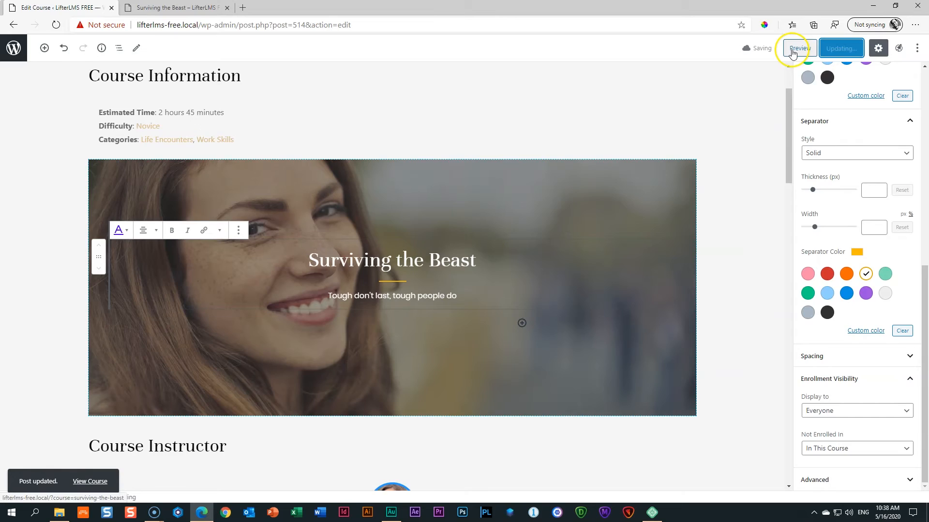
scroll(504, 87, down, 2)
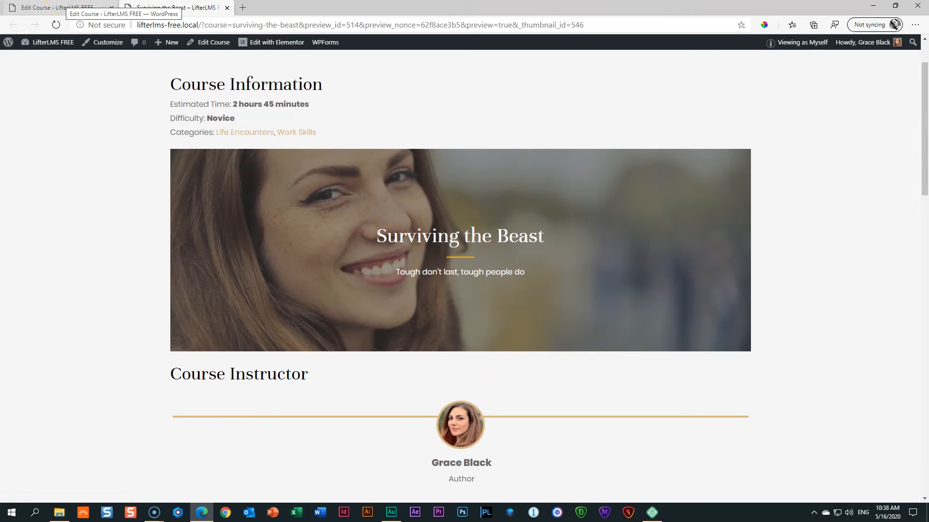
Move the hero Section block above Course Information and update the course.
click(62, 7)
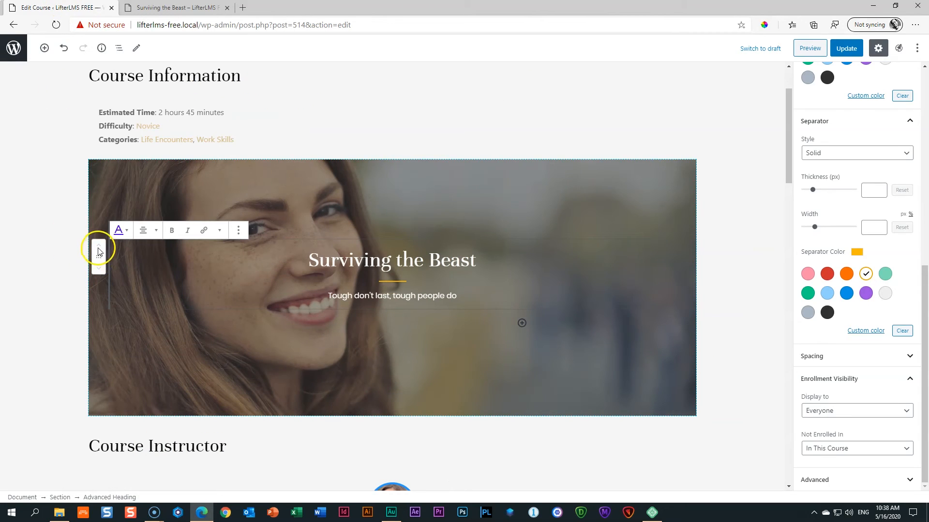
click(241, 201)
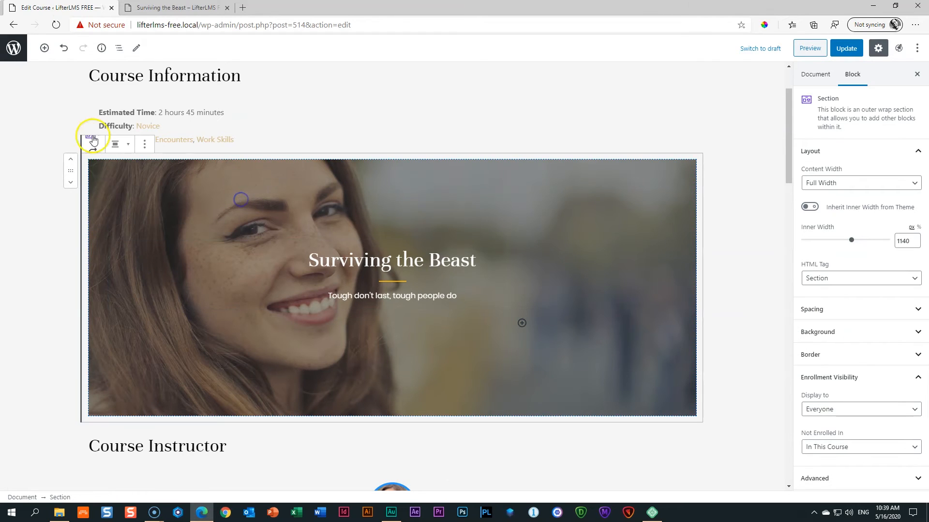
click(71, 160)
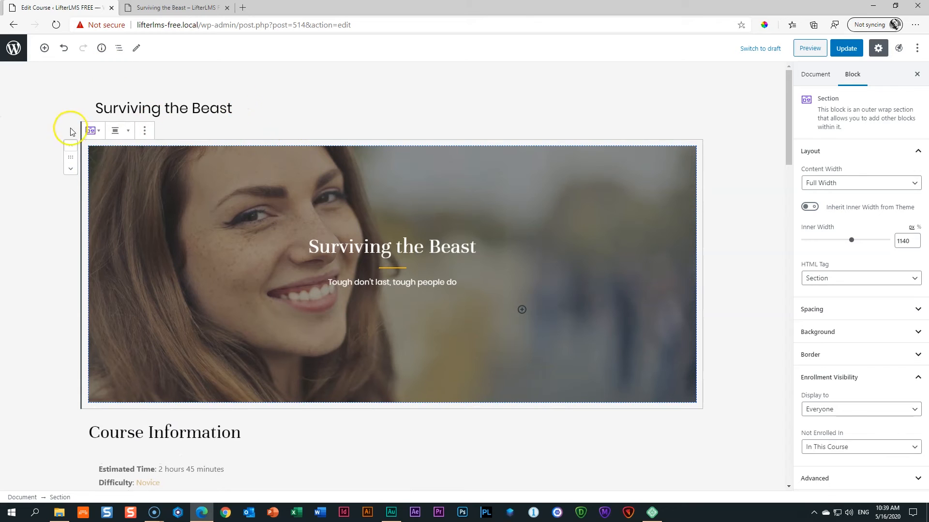
click(25, 178)
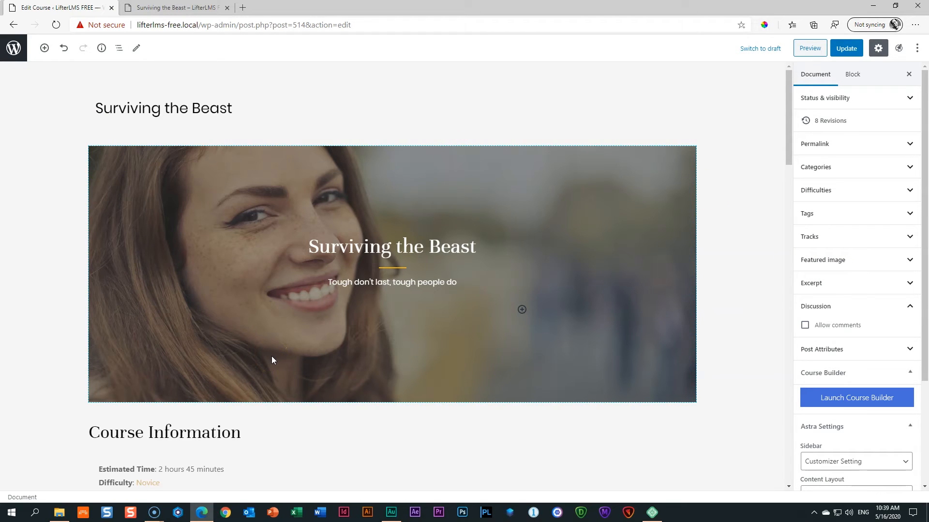
click(846, 47)
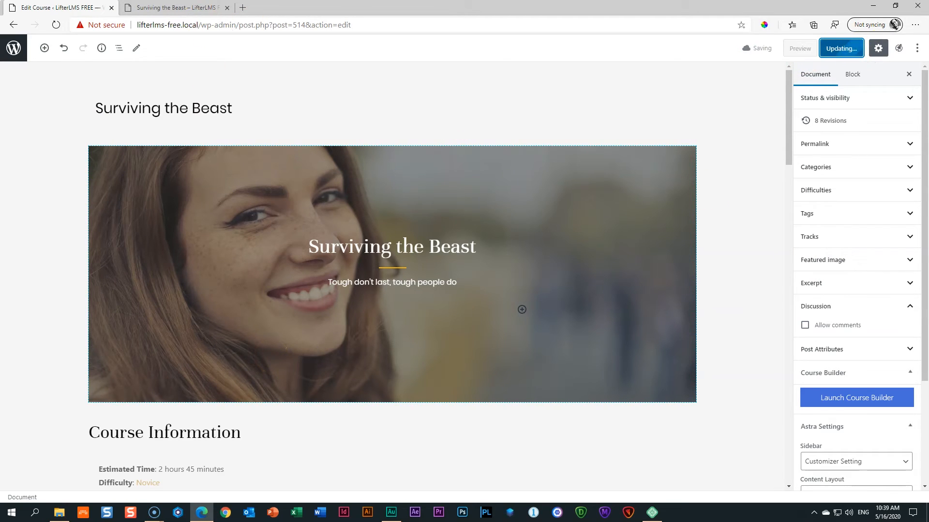
Scroll through the preview down to the enrollment and reviews area.
click(195, 7)
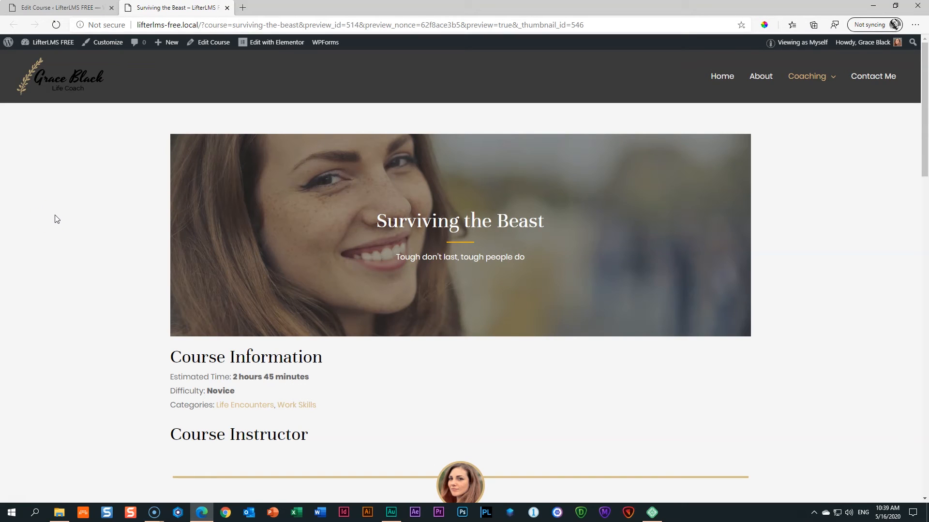
scroll(82, 246, down, 10)
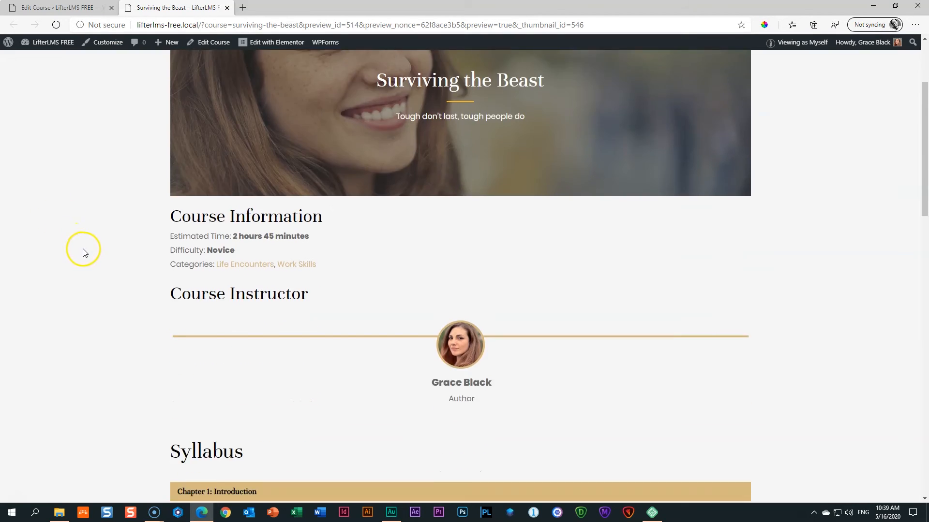
scroll(84, 252, down, 3)
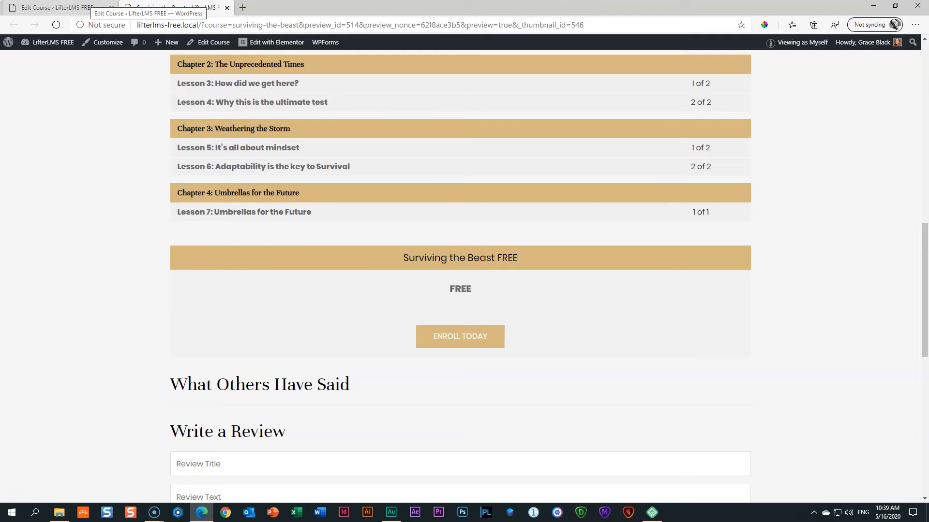
click(72, 8)
Insert an Advanced Columns block above the pricing table and set it to 3 columns.
scroll(234, 98, down, 20)
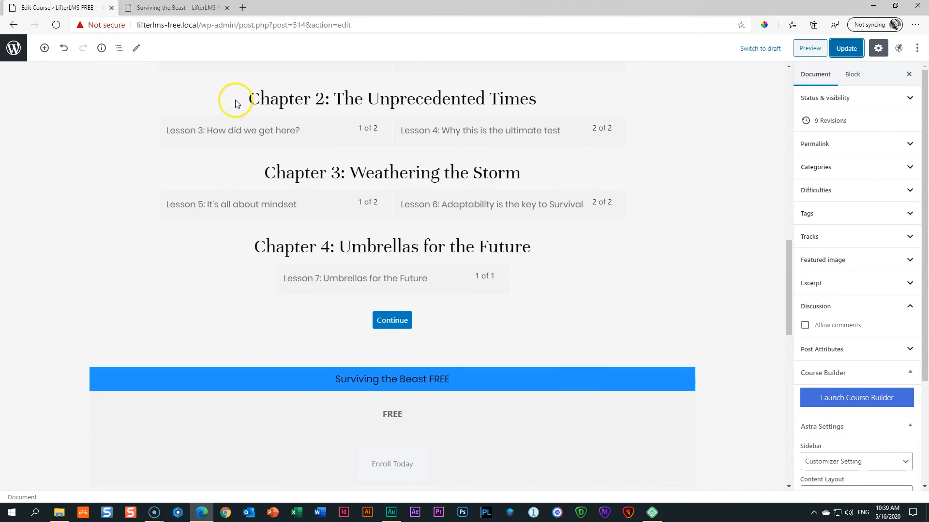
scroll(436, 214, up, 3)
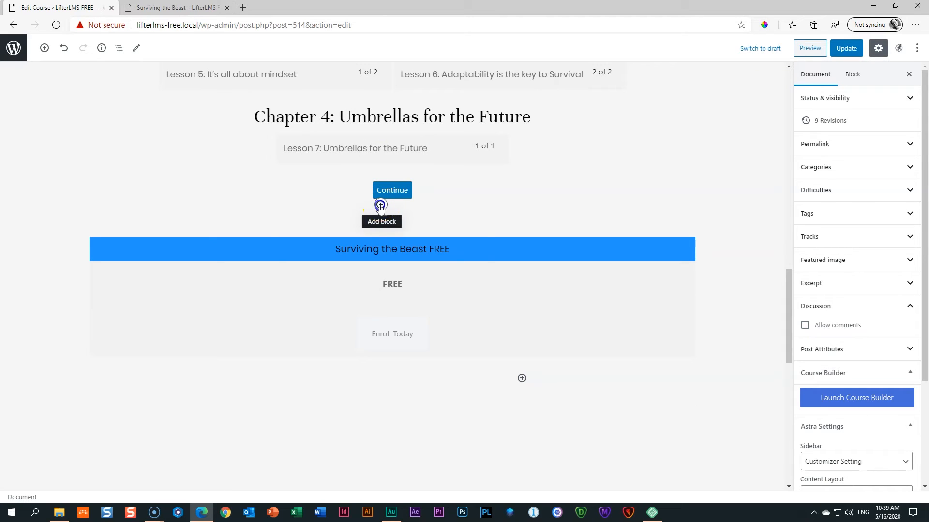
click(380, 205)
text(columns)
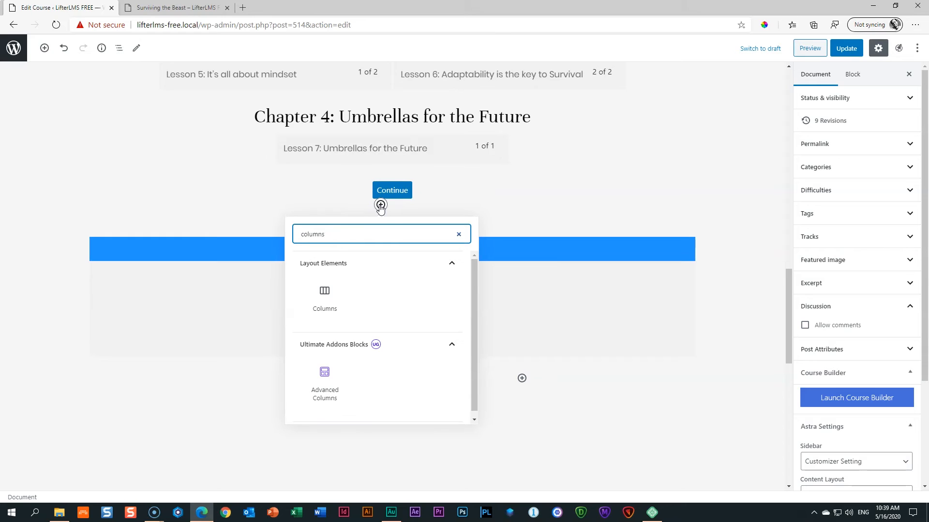
click(325, 380)
click(152, 249)
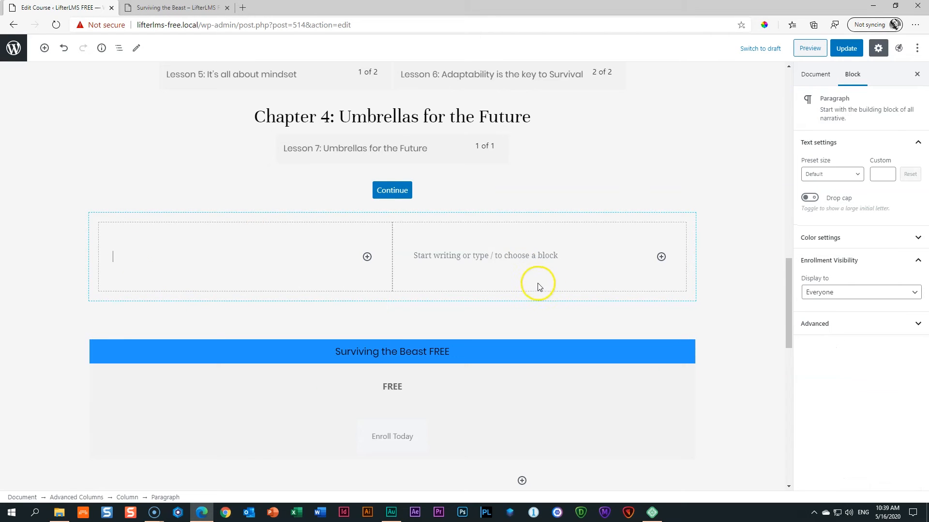
click(447, 220)
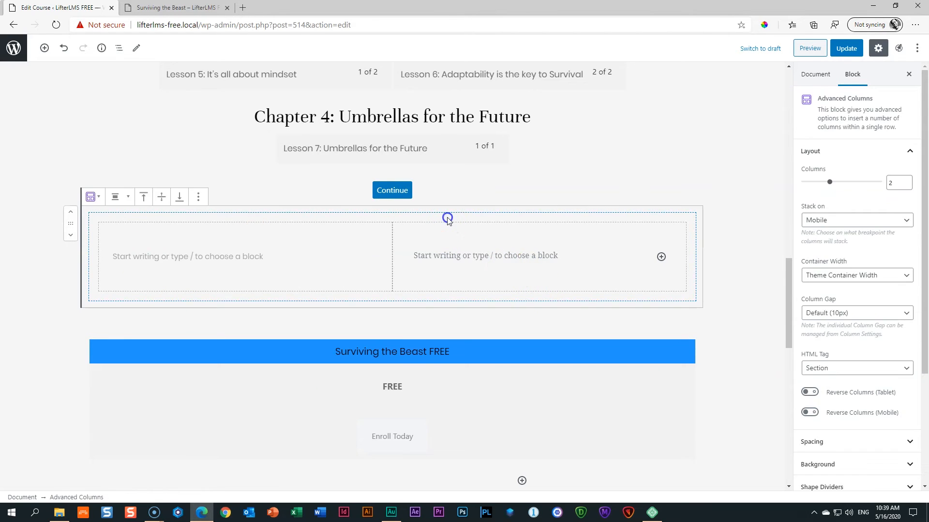
drag(900, 183, 875, 179)
text(3)
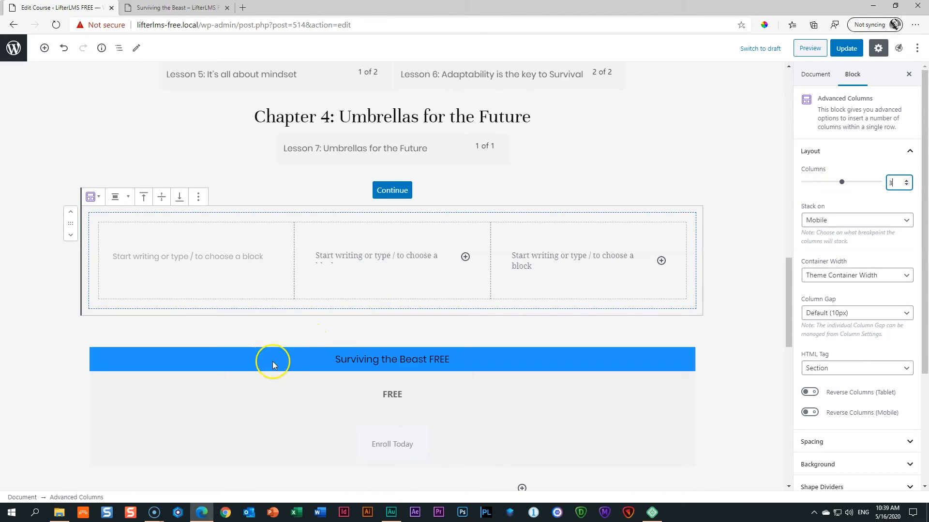
Drag the pricing table into the middle column and update the course.
click(276, 391)
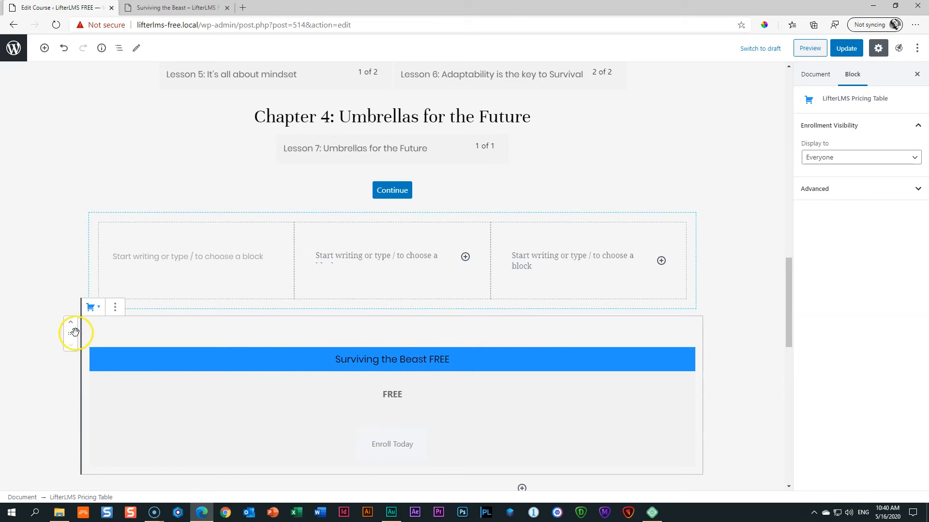
drag(70, 334, 375, 256)
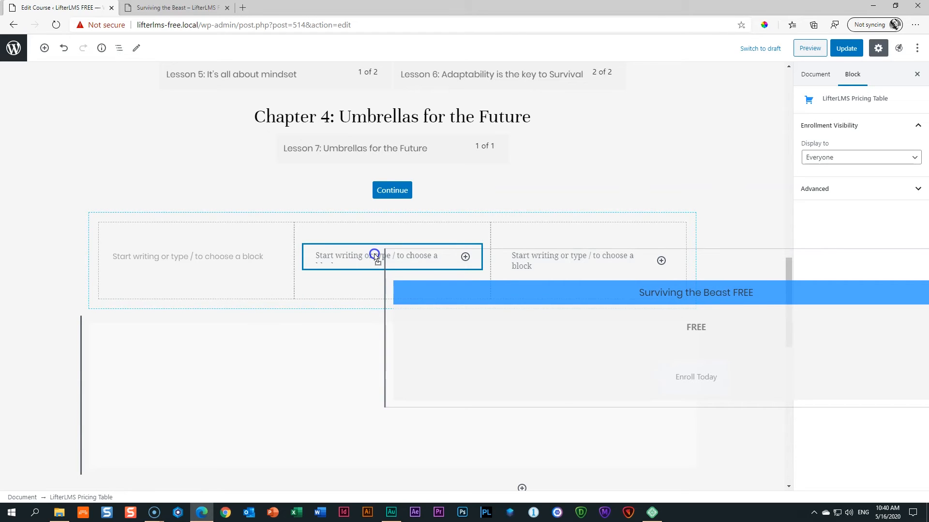
drag(375, 256, 375, 257)
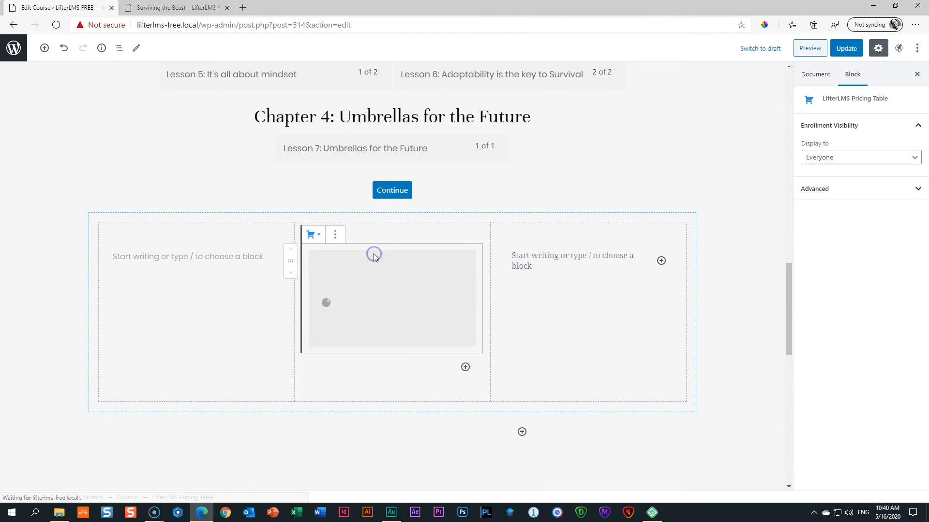
click(740, 191)
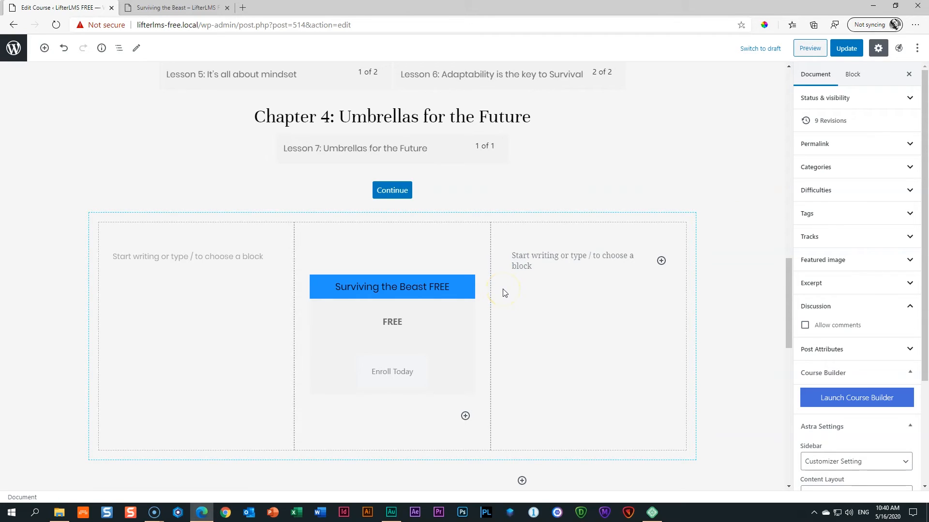
click(849, 48)
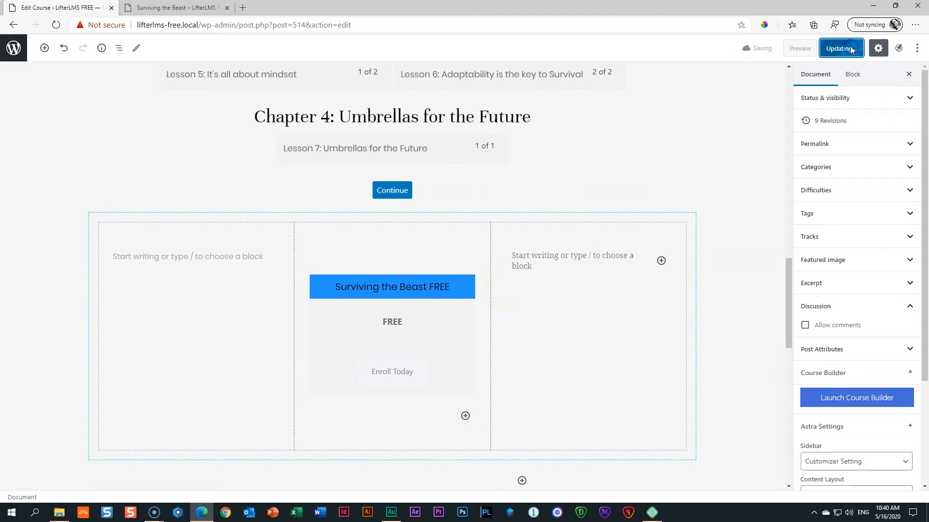
Check the centred FREE enrollment plan in the course preview.
click(193, 7)
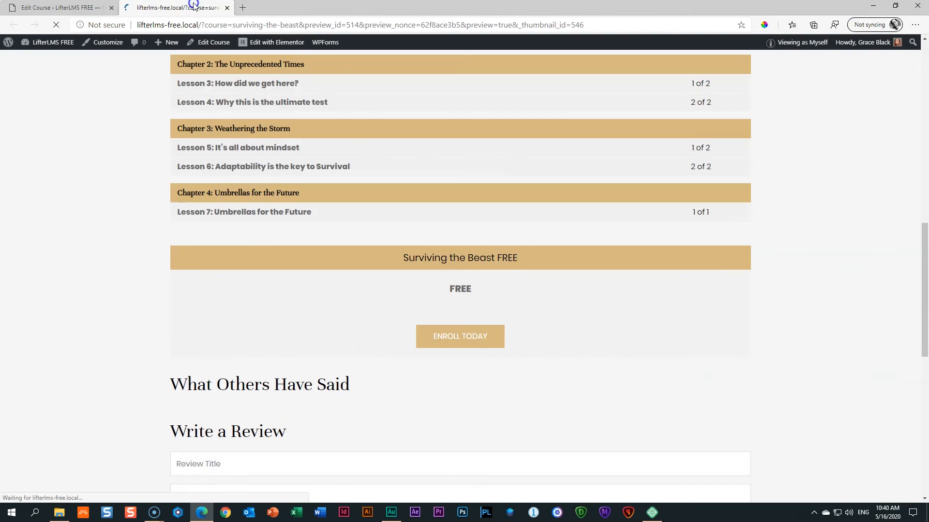
scroll(144, 189, down, 10)
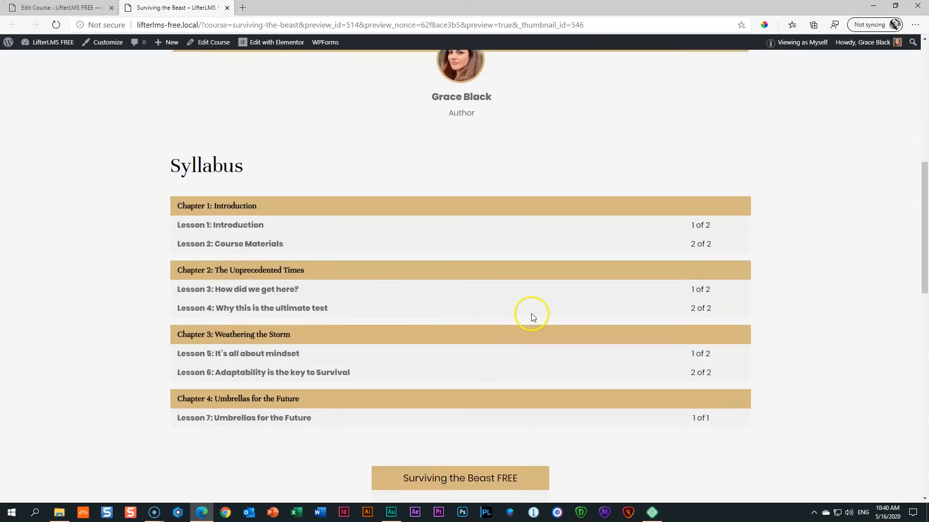
scroll(532, 317, down, 7)
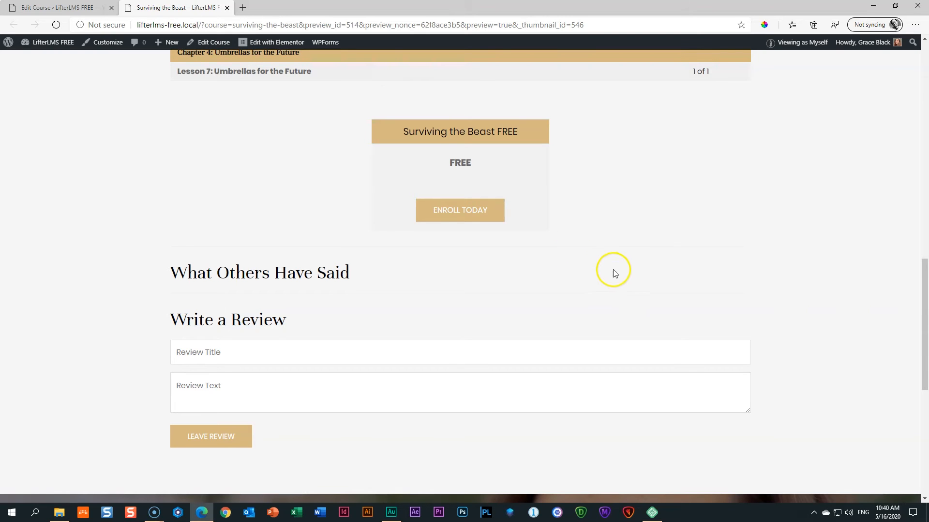
scroll(614, 273, up, 3)
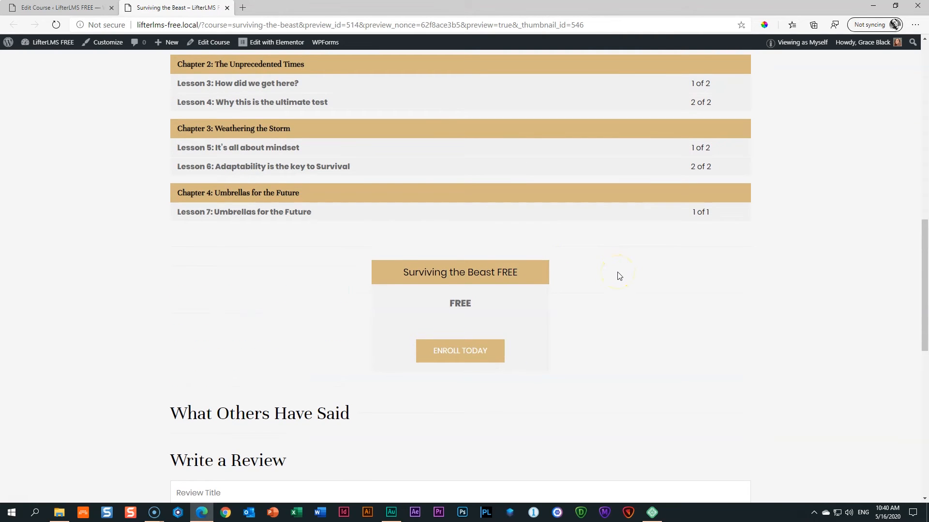
scroll(620, 277, up, 3)
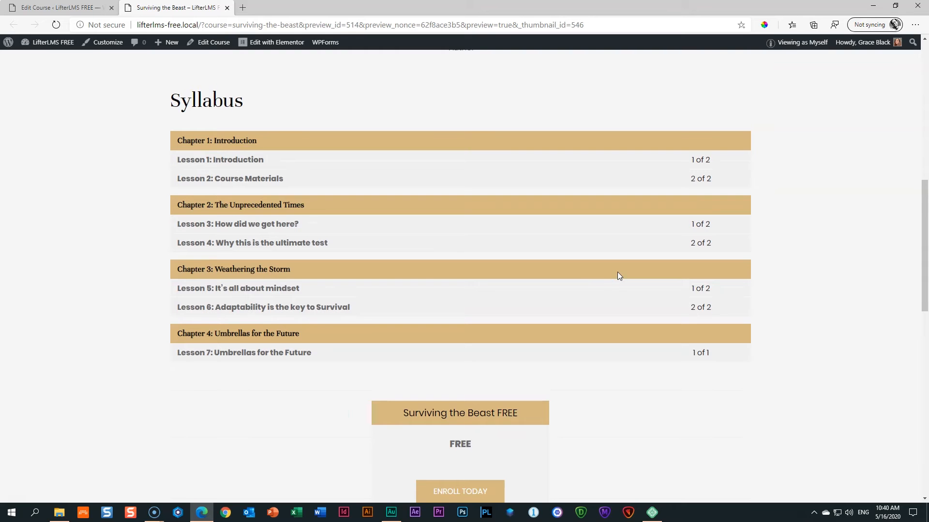
click(60, 7)
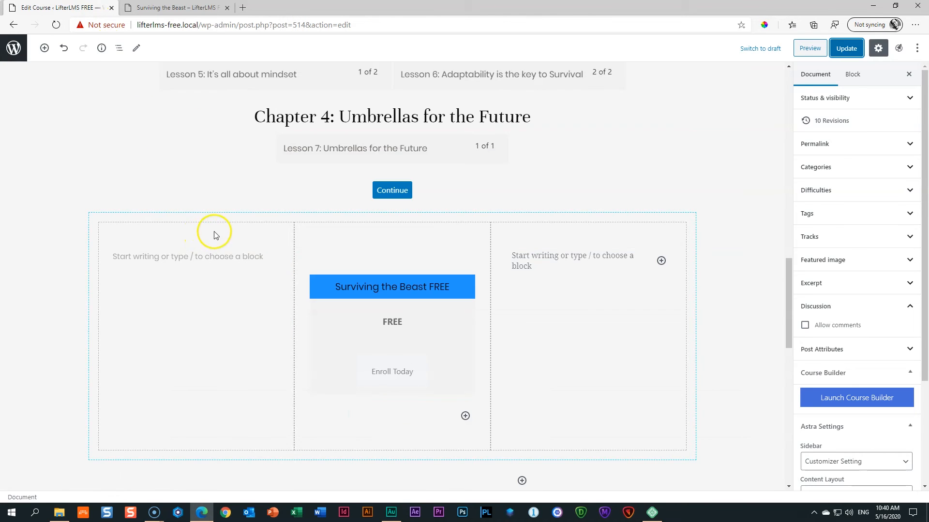
Insert Advanced Columns above Syllabus, placing the heading left and the course syllabus right.
scroll(217, 237, up, 5)
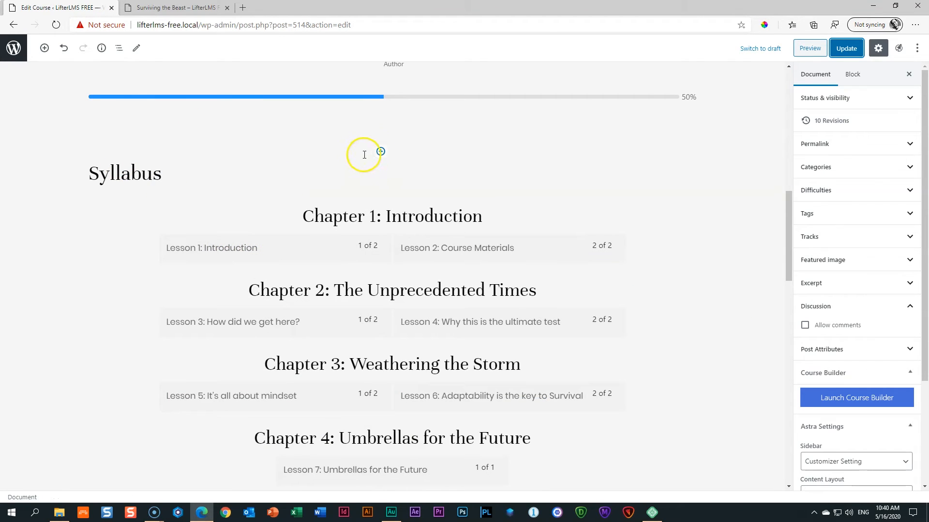
click(381, 151)
click(390, 180)
text(colu)
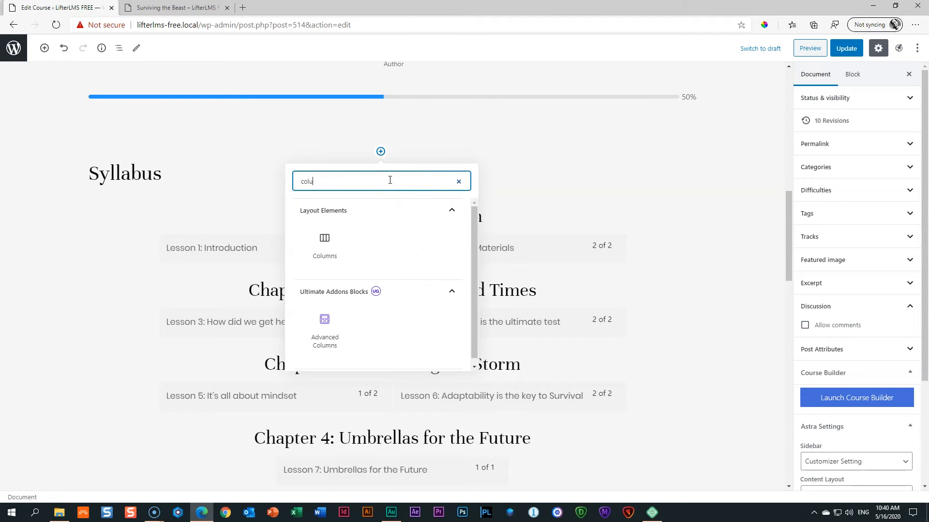
click(325, 329)
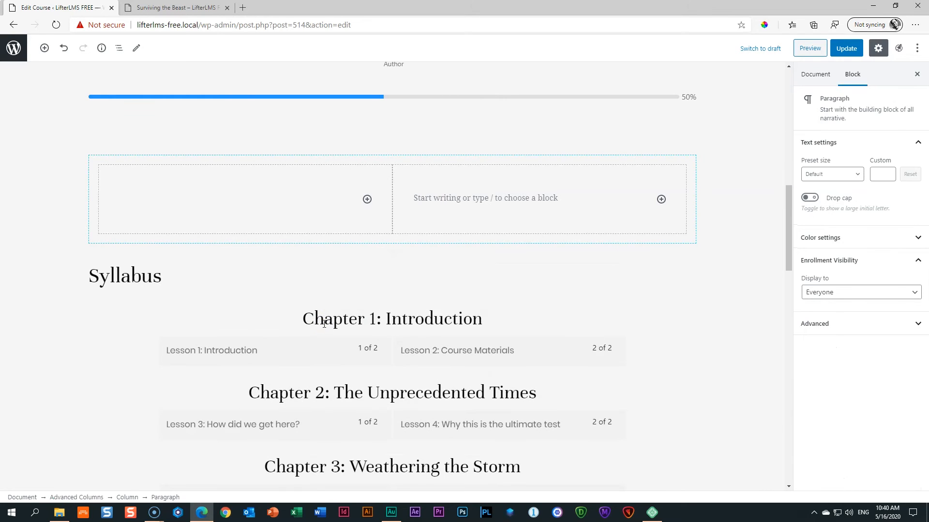
click(113, 277)
drag(73, 276, 139, 196)
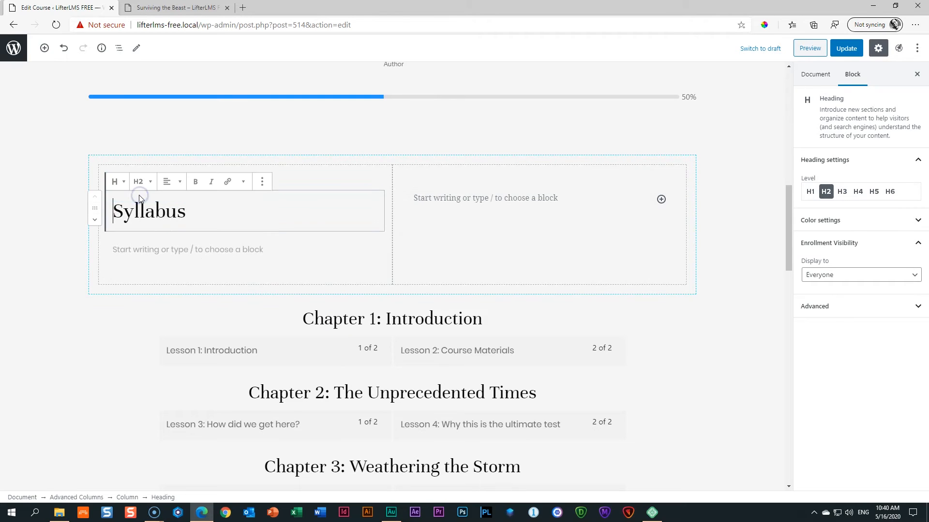
click(273, 328)
drag(71, 318, 513, 202)
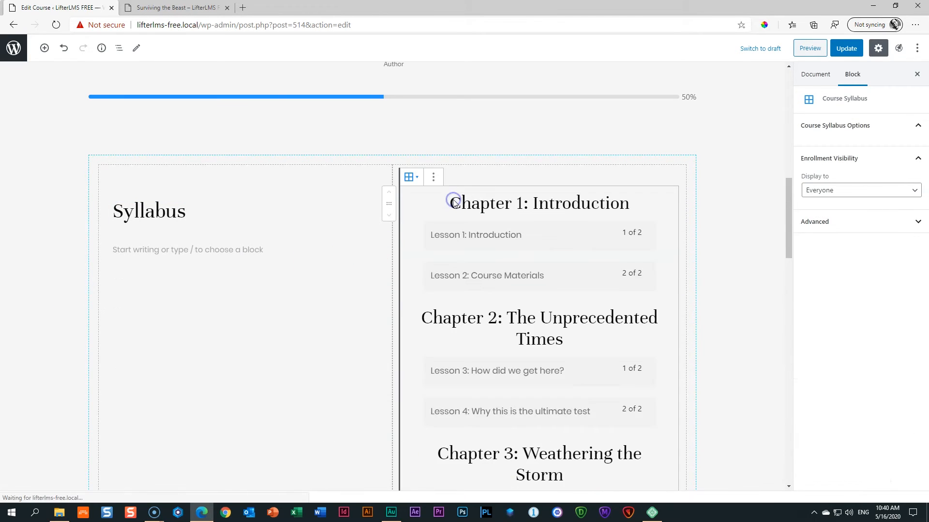
Set the left column's content width to 30 and the right column's to 70.
click(302, 164)
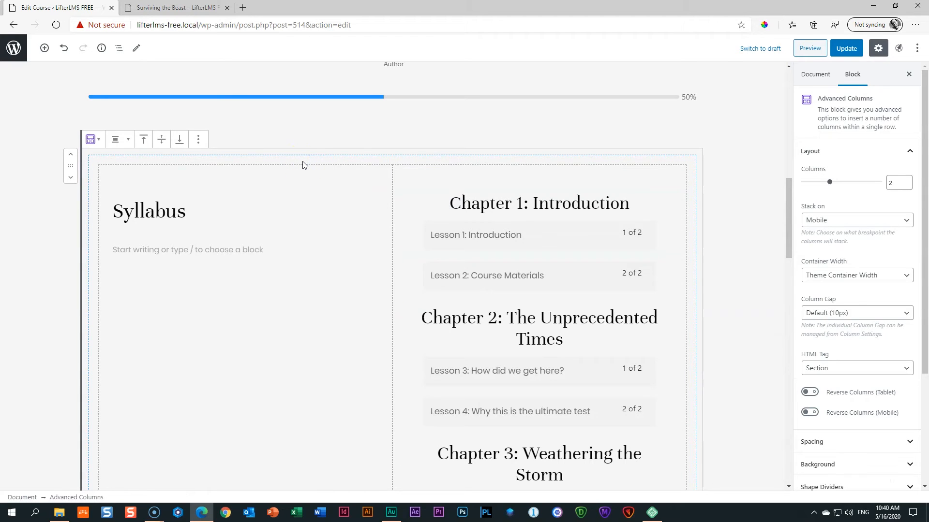
click(285, 205)
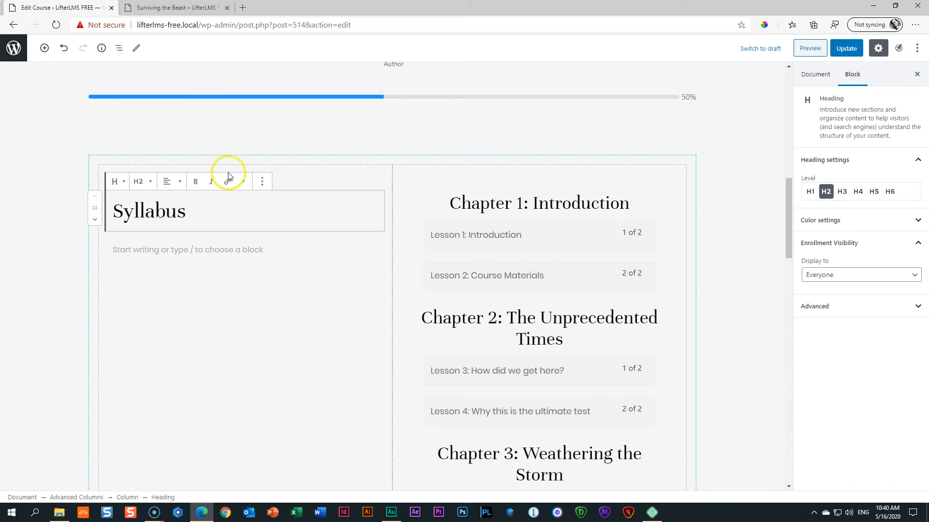
click(118, 48)
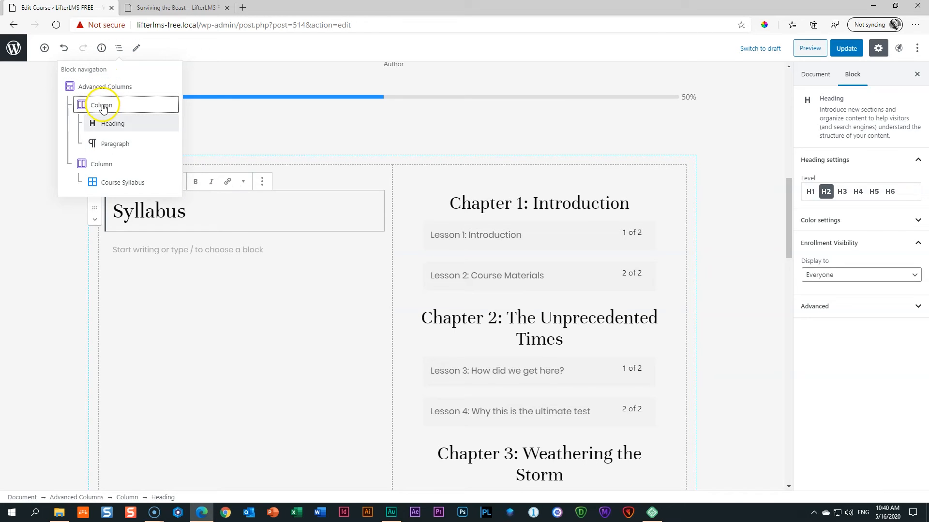
click(109, 103)
click(866, 181)
text(30)
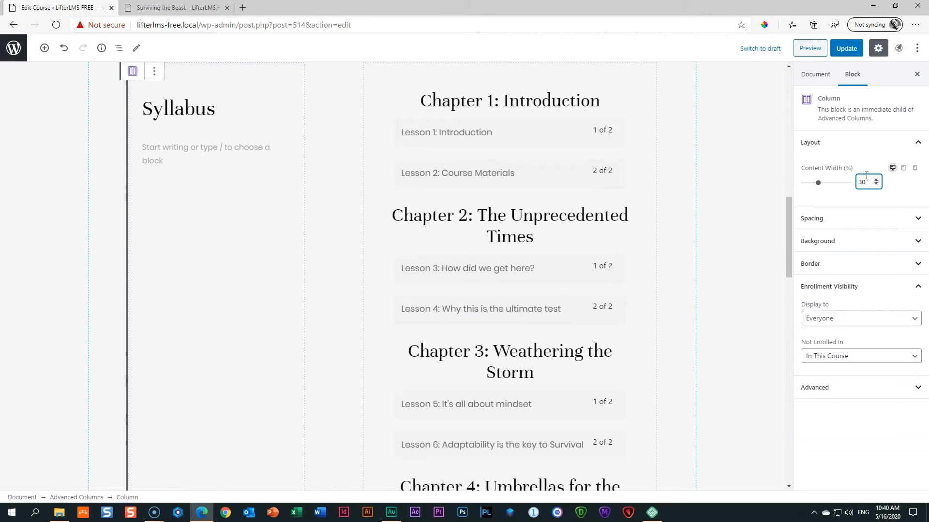
scroll(559, 253, up, 3)
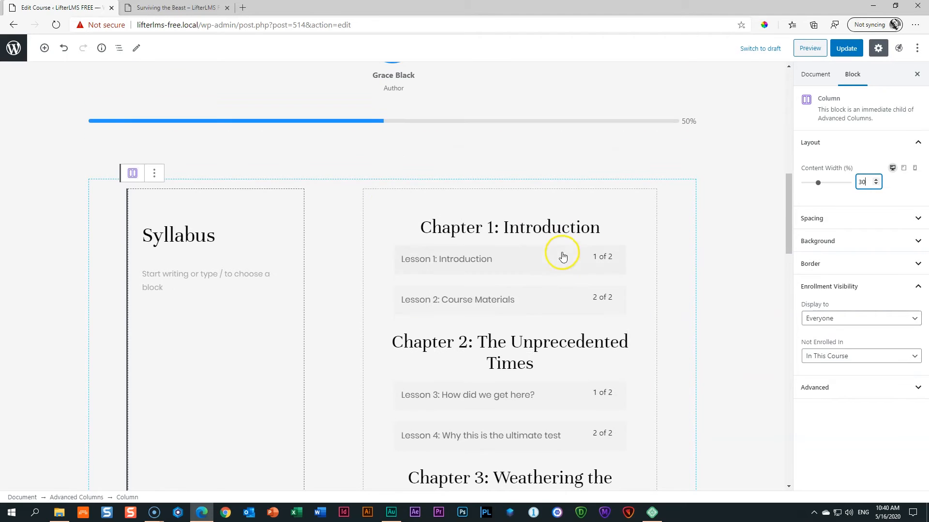
click(377, 204)
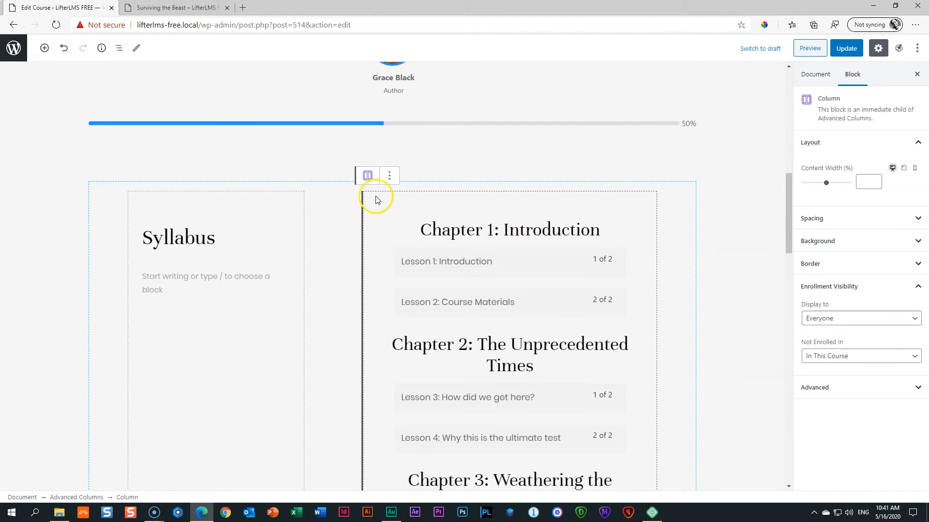
click(871, 182)
text(1)
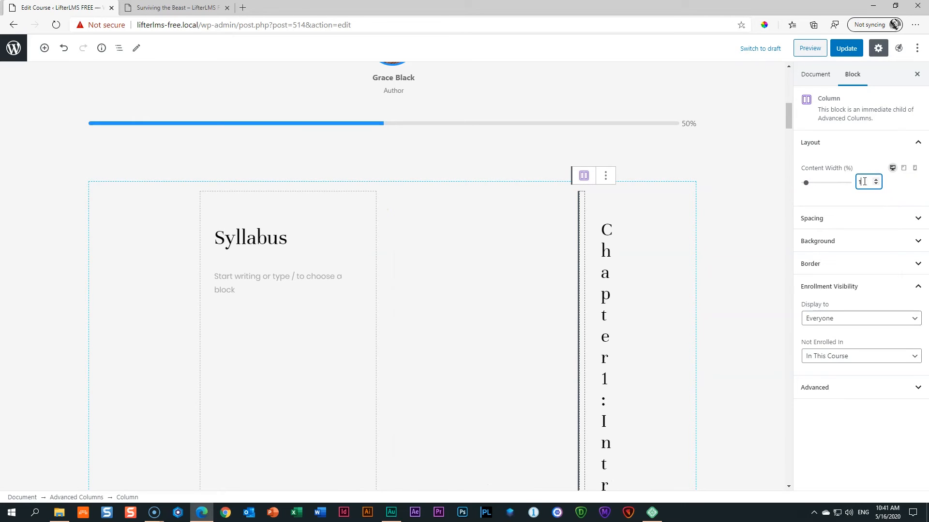
text(70)
click(717, 261)
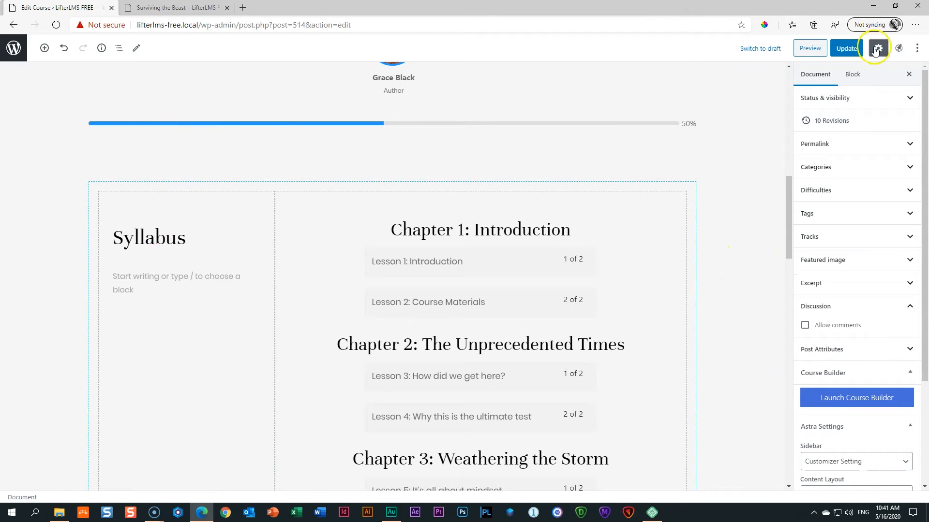
Update the course and scroll through its preview.
click(850, 53)
click(801, 56)
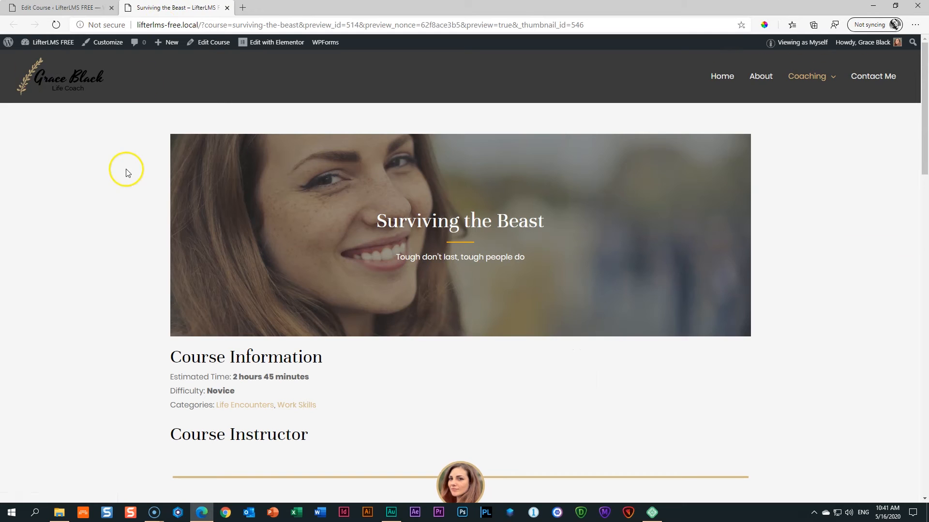
scroll(124, 171, down, 8)
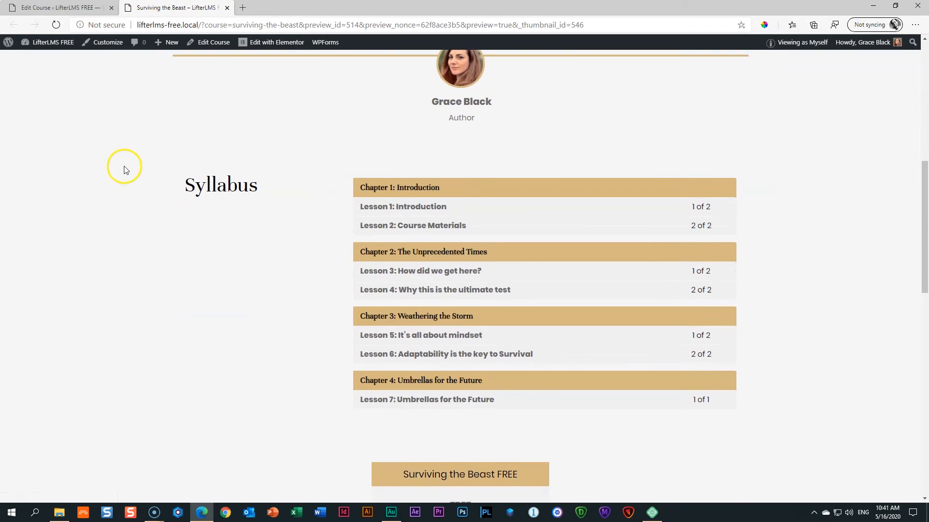
scroll(124, 170, down, 4)
Move the pricing table under Syllabus in the left column and update the course.
scroll(125, 173, up, 4)
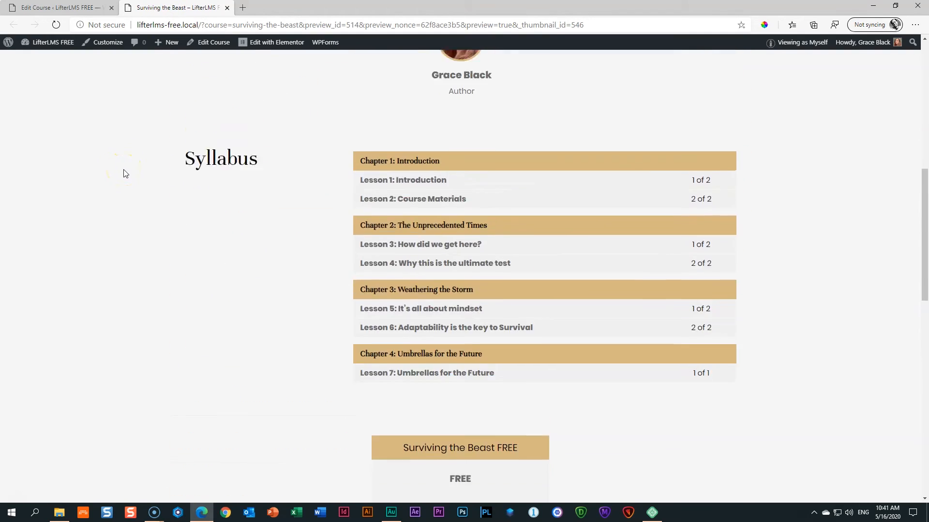
scroll(125, 173, down, 3)
key(ctrl+Tab)
scroll(294, 203, down, 10)
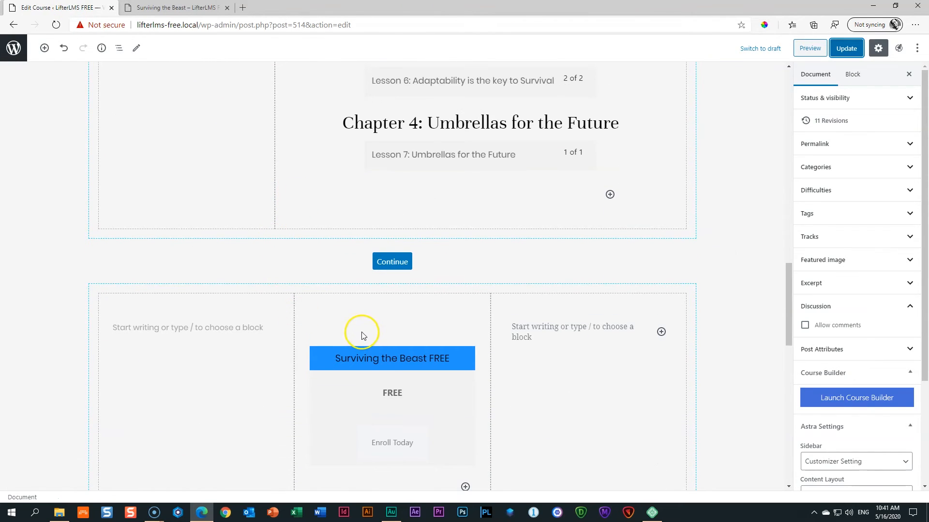
click(364, 340)
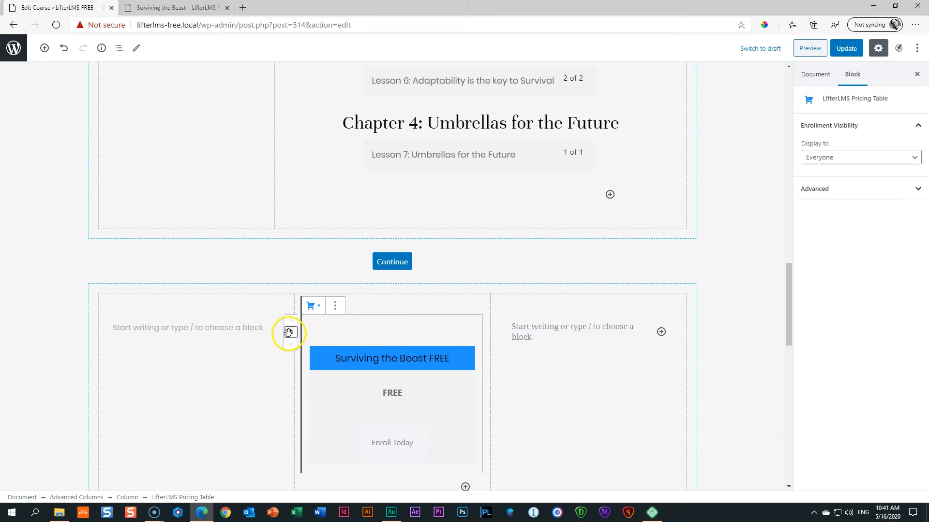
scroll(305, 328, up, 1)
drag(282, 393, 409, 253)
drag(271, 239, 169, 283)
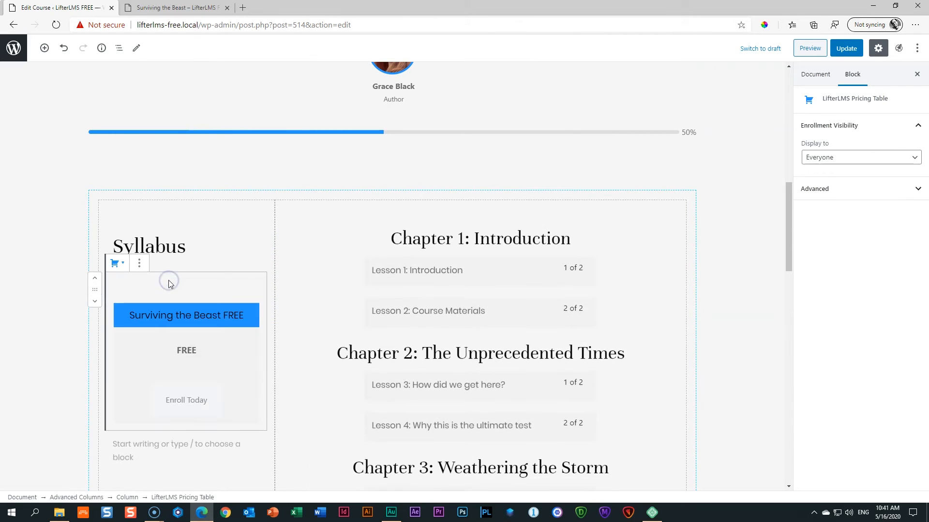
click(848, 53)
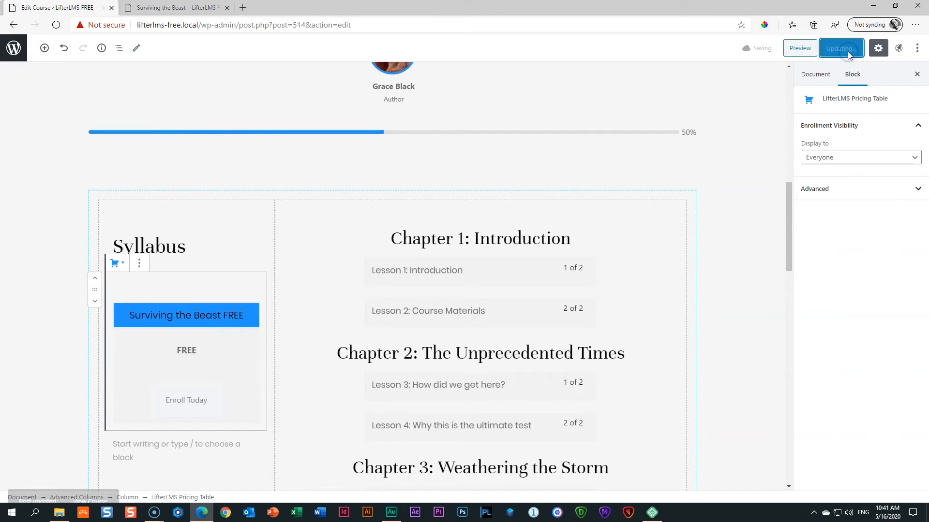
Preview the course to check the left-column pricing table placement.
click(804, 47)
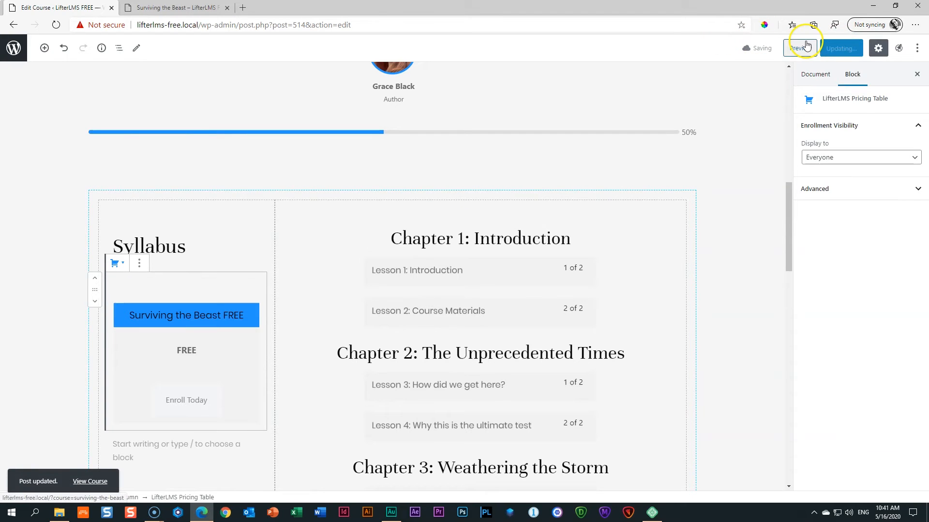
click(167, 8)
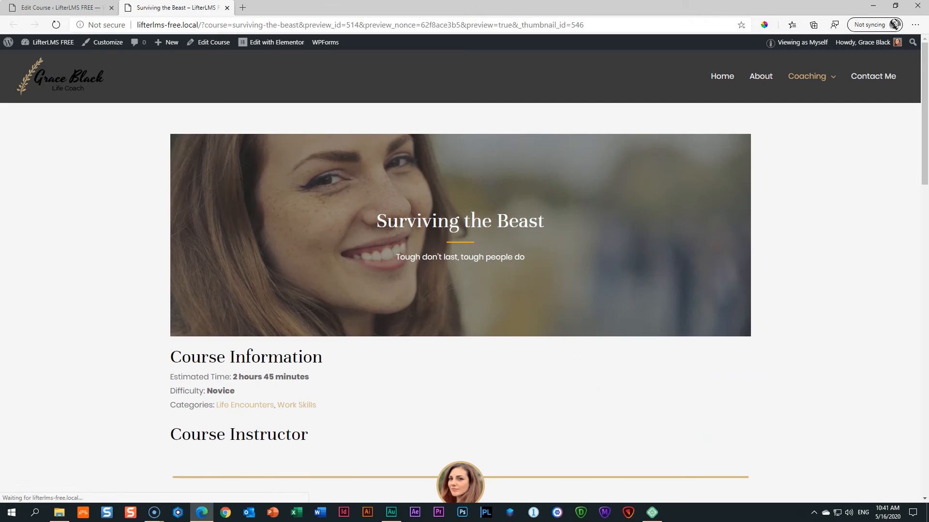
scroll(184, 127, down, 3)
scroll(184, 127, down, 5)
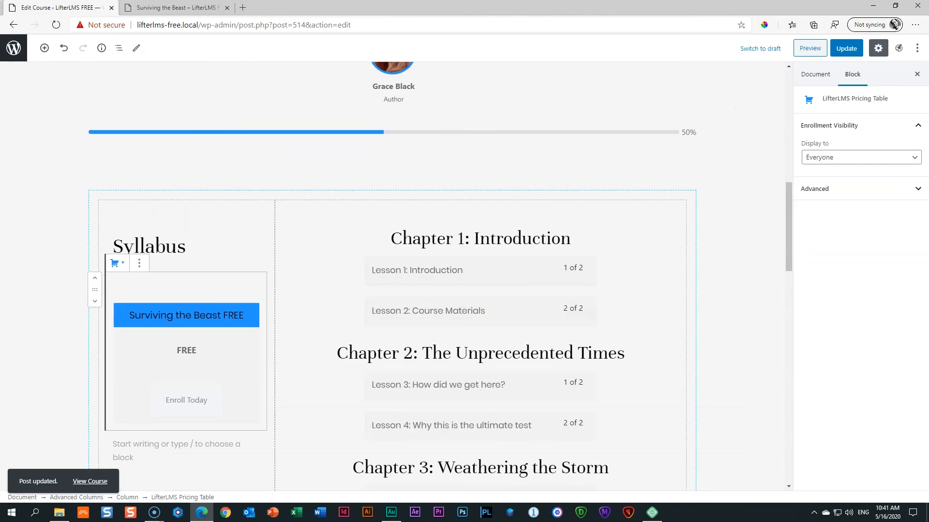
click(58, 8)
Relocate the pricing table below Lesson 7, update, and check it in the preview.
scroll(290, 155, down, 5)
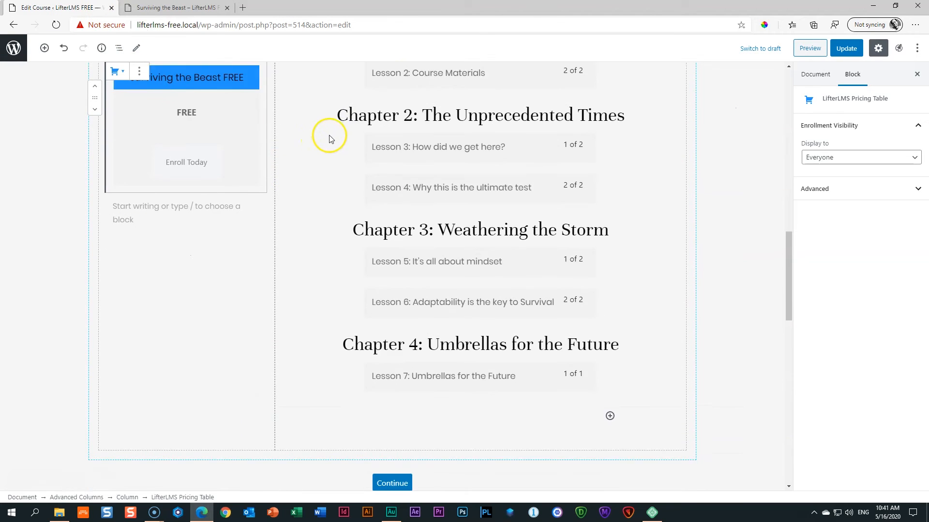
drag(95, 97, 608, 397)
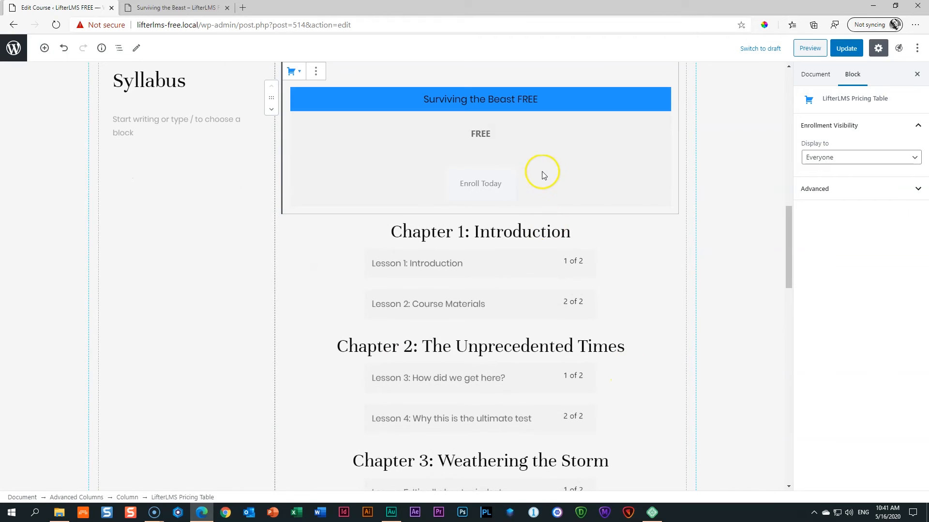
click(271, 110)
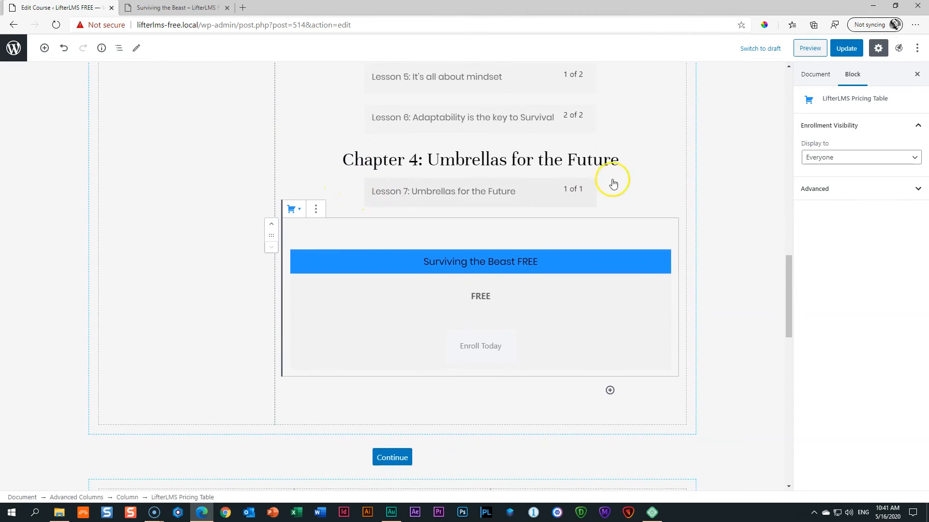
click(847, 48)
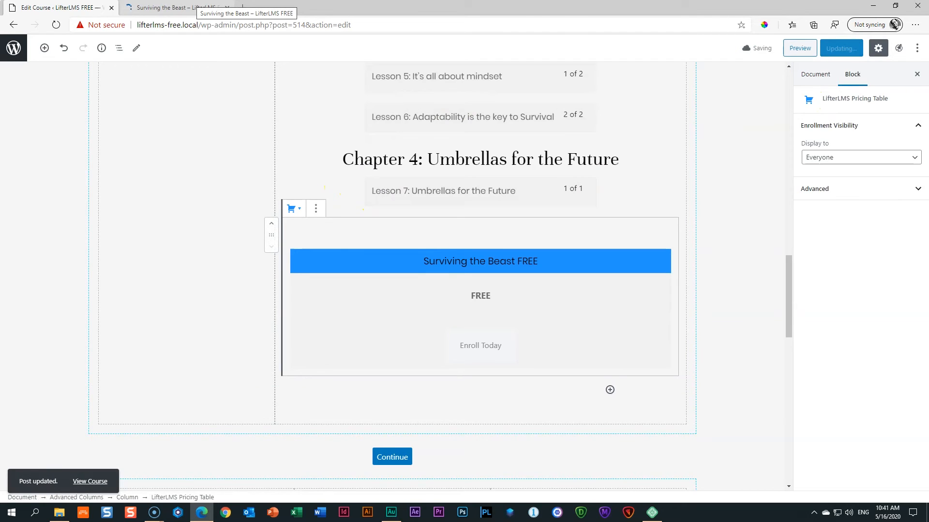
click(194, 7)
scroll(120, 208, down, 8)
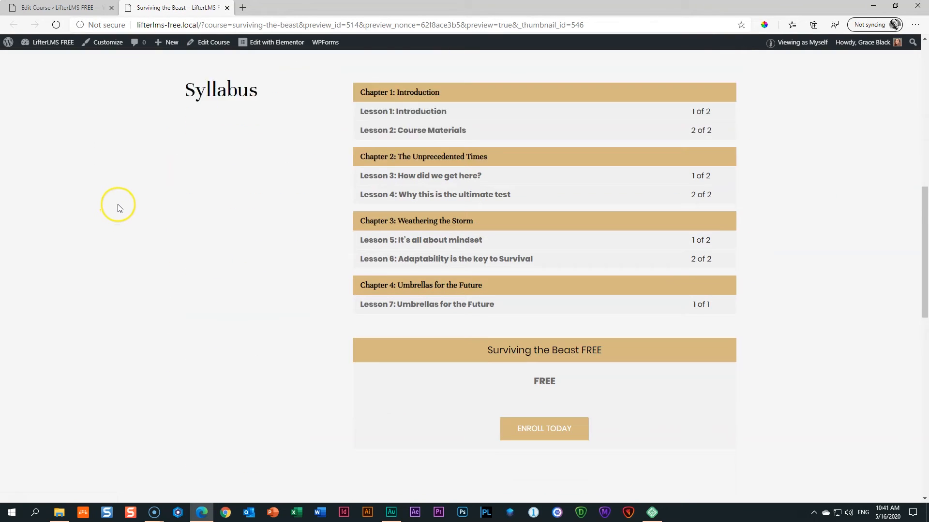
scroll(120, 208, down, 2)
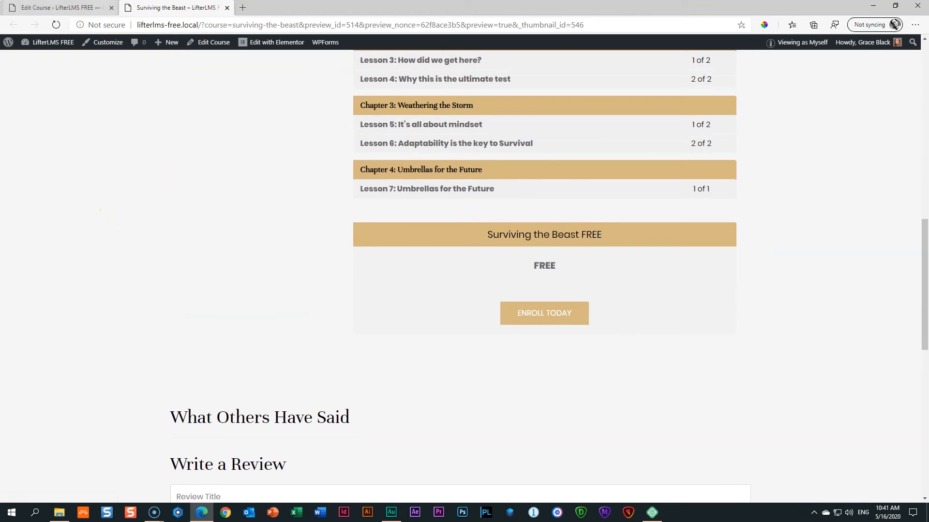
click(58, 8)
Put the pricing table back in the lower middle column, update, and bring up the block library.
drag(273, 107, 366, 398)
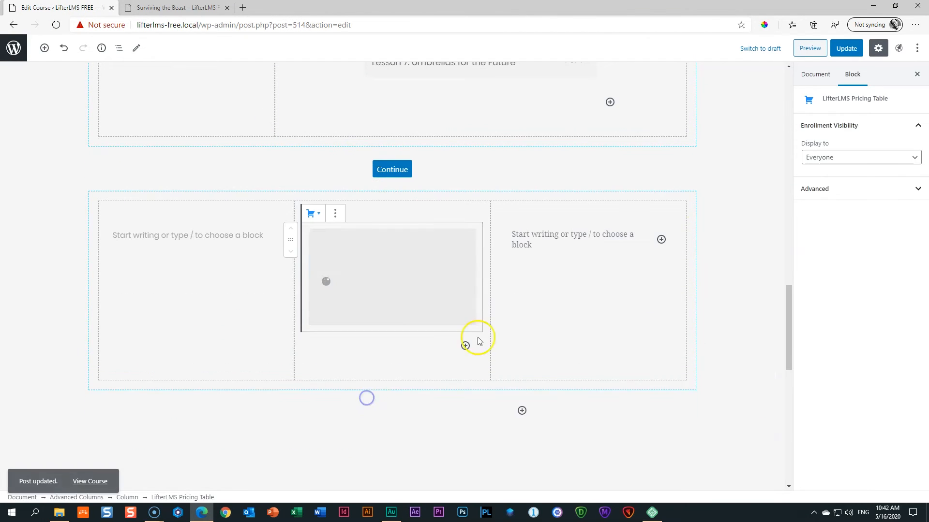
click(847, 49)
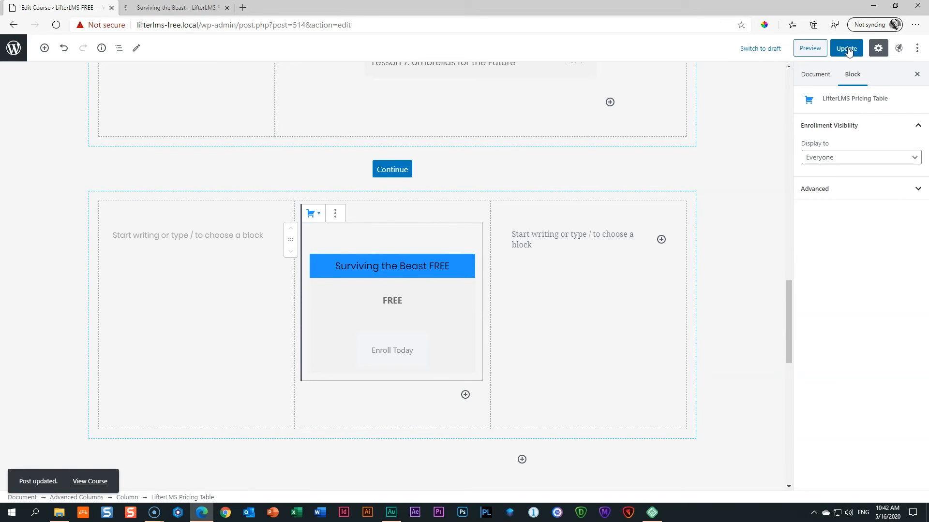
click(44, 48)
click(63, 109)
scroll(101, 189, down, 2)
Insert a Social Share block from the Ultimate Addons Blocks category.
click(115, 248)
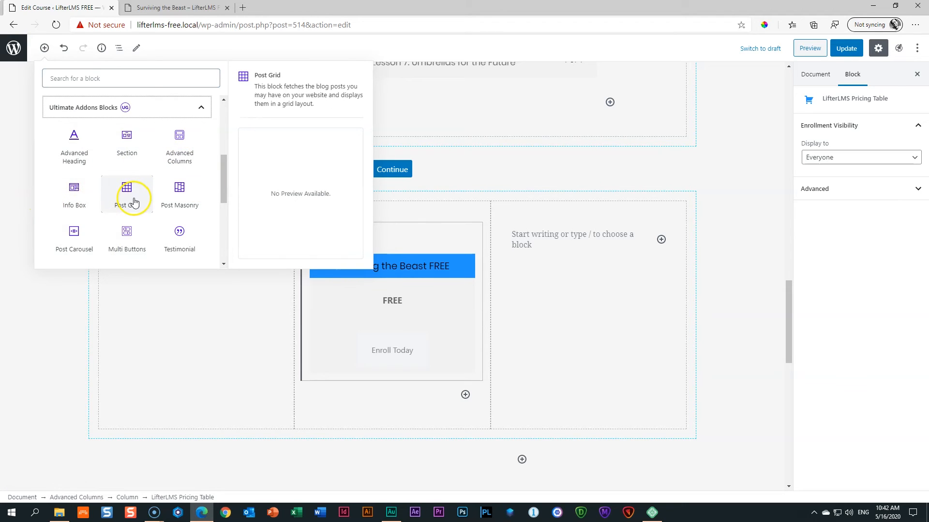
scroll(141, 197, down, 2)
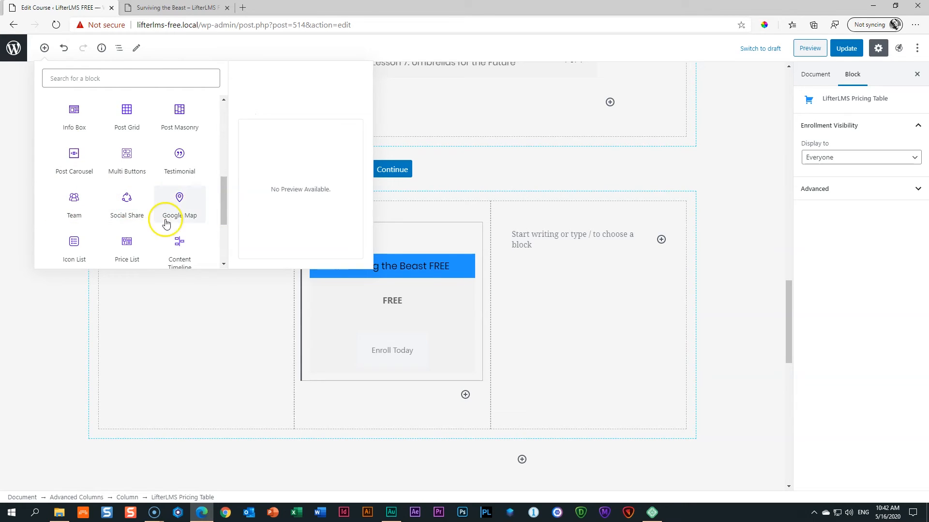
scroll(223, 204, down, 1)
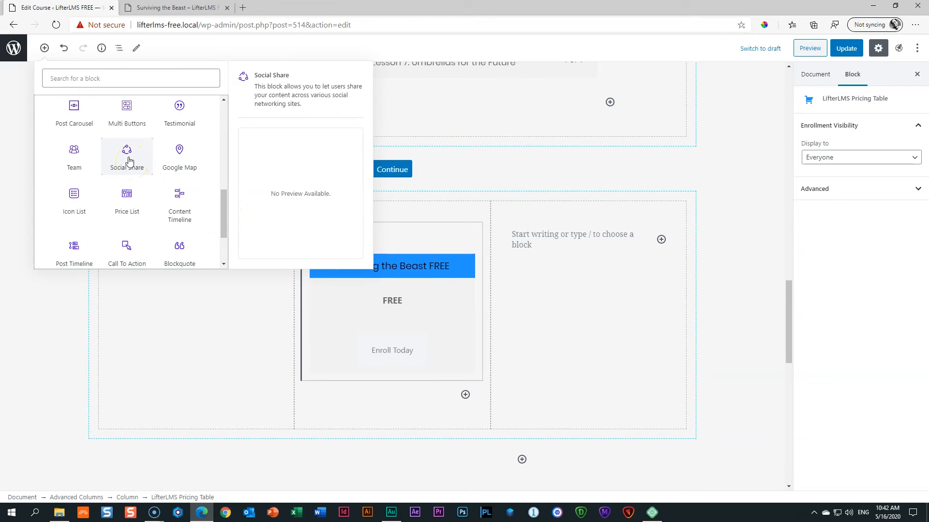
click(127, 157)
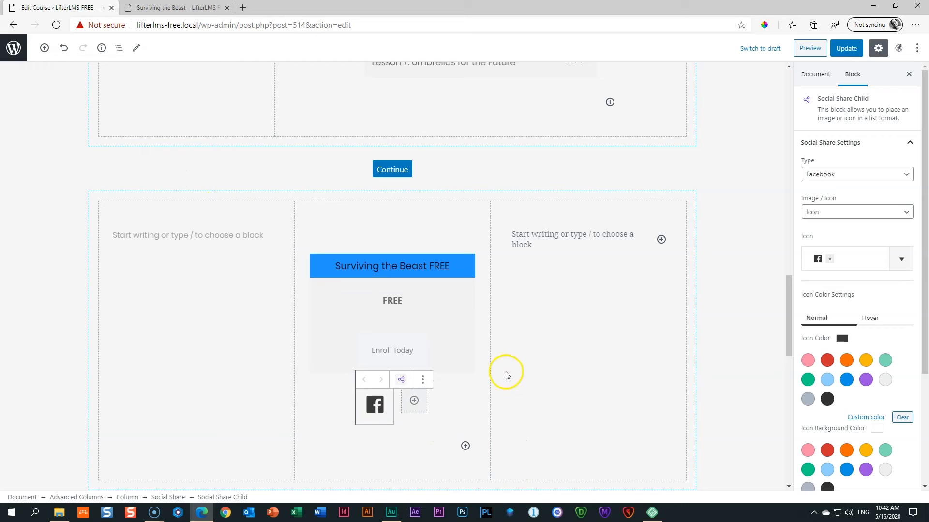
Give the share block three icons, making the first Twitter and the third LinkedIn.
click(413, 401)
click(355, 408)
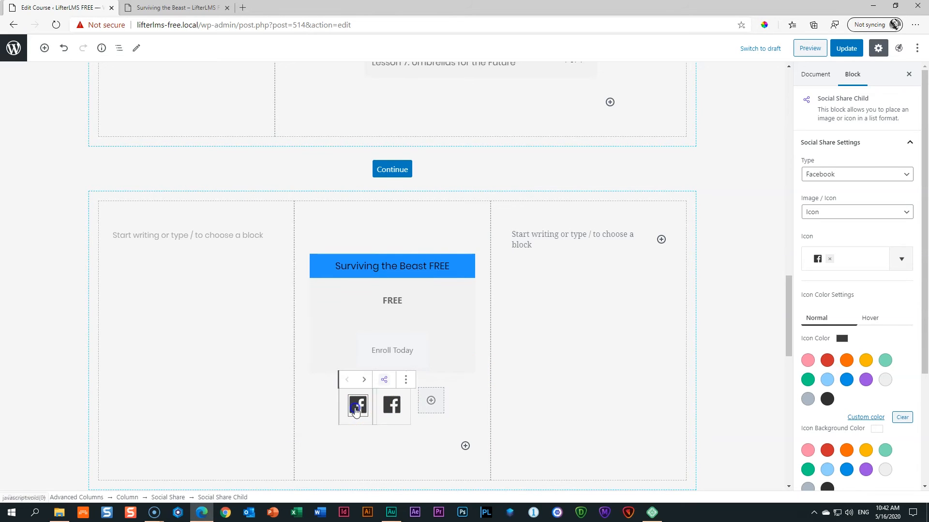
click(830, 259)
click(856, 173)
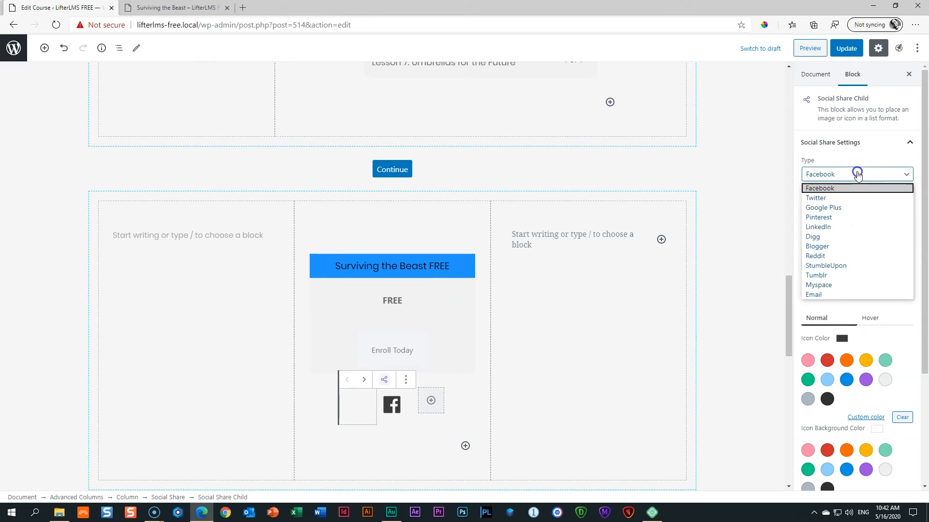
click(839, 198)
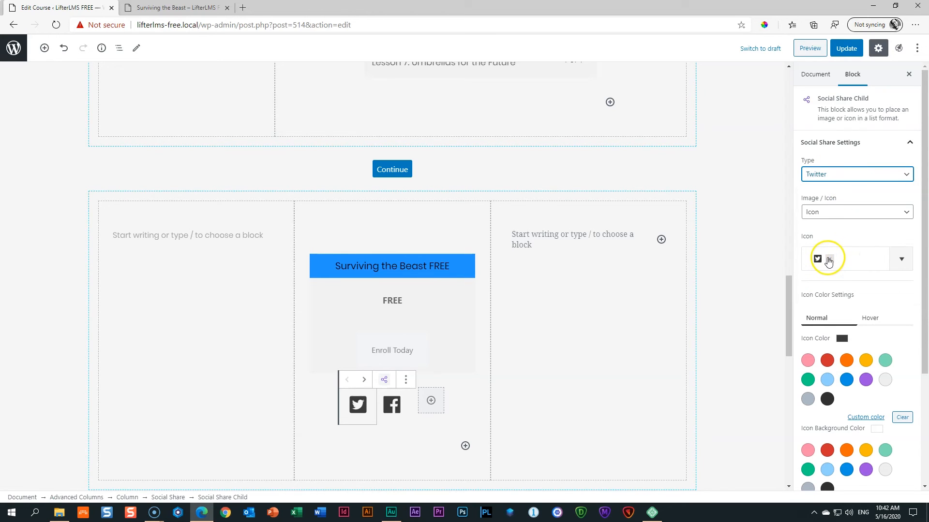
click(430, 401)
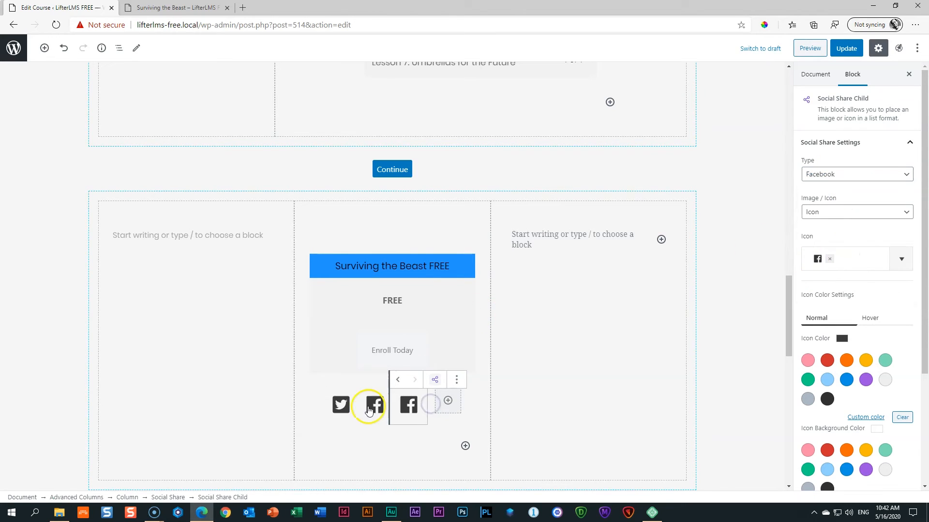
click(837, 175)
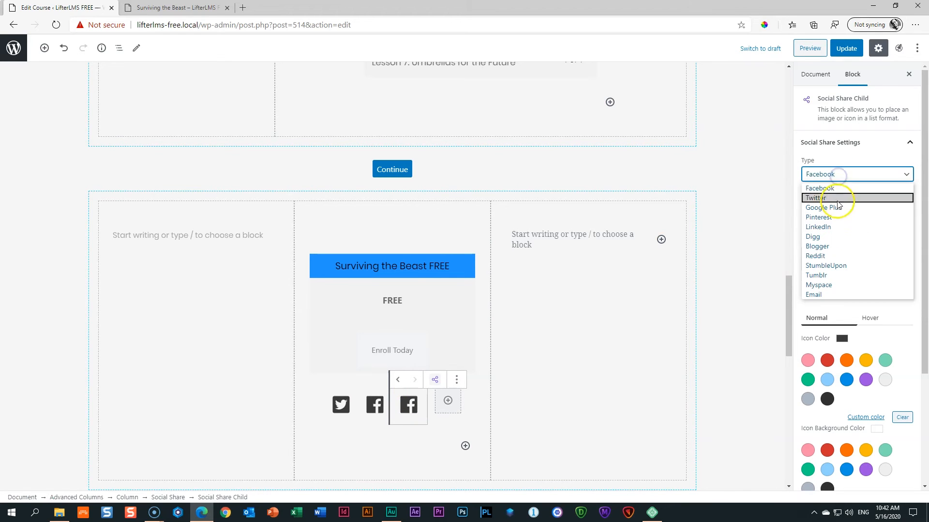
click(831, 227)
Update the course and check the social icons on the preview page.
click(624, 340)
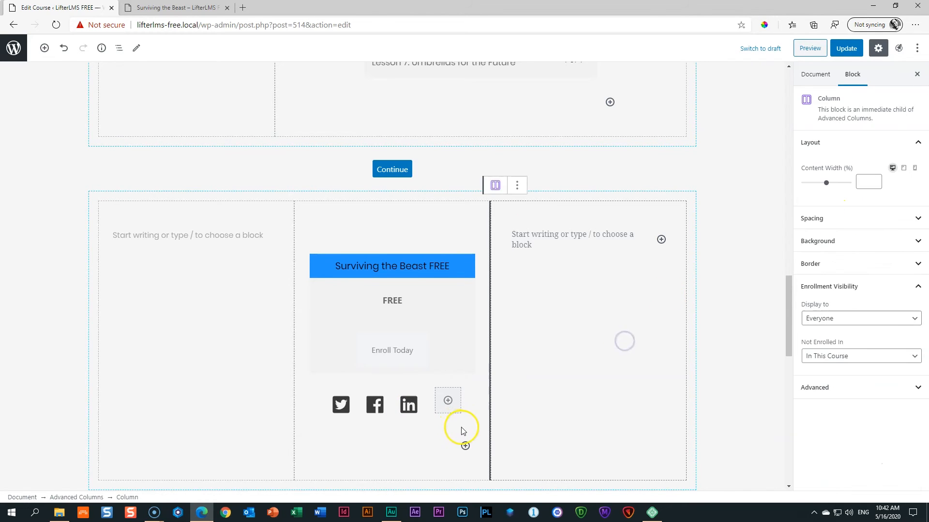
click(846, 49)
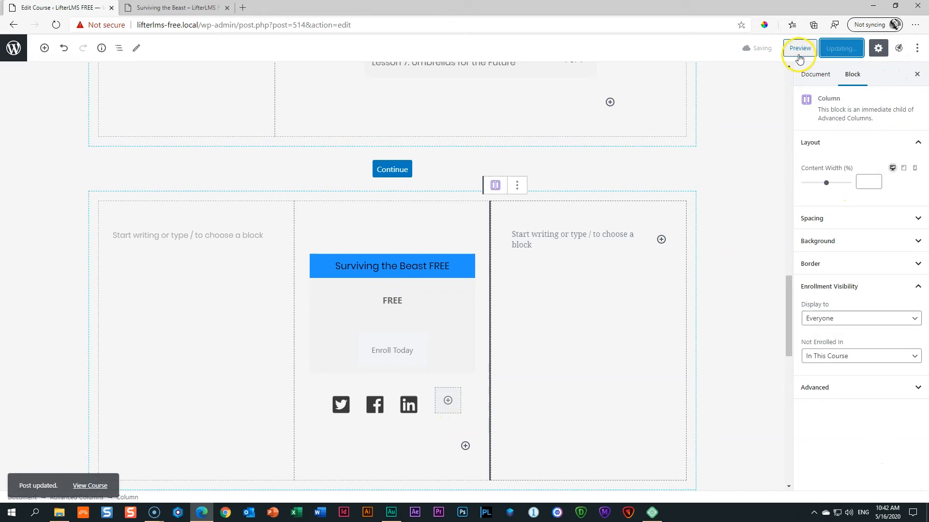
click(799, 50)
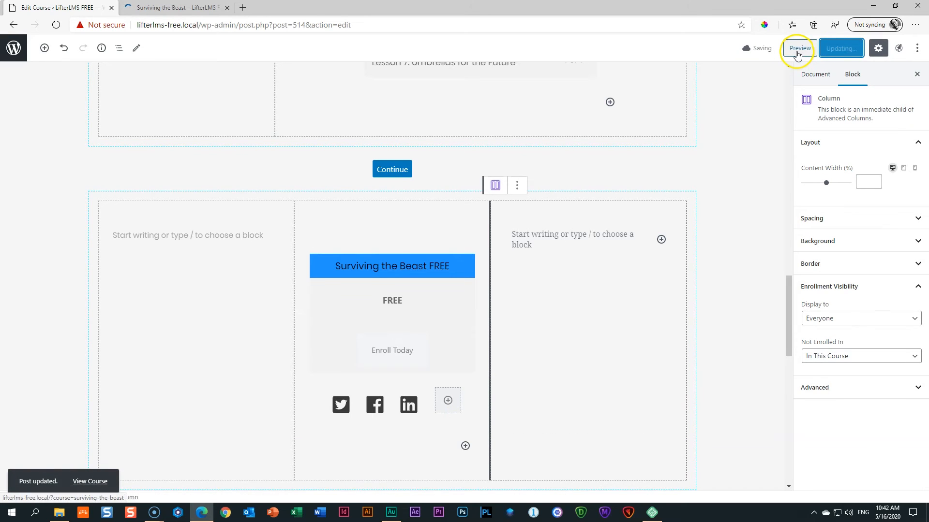
click(189, 13)
scroll(93, 158, down, 15)
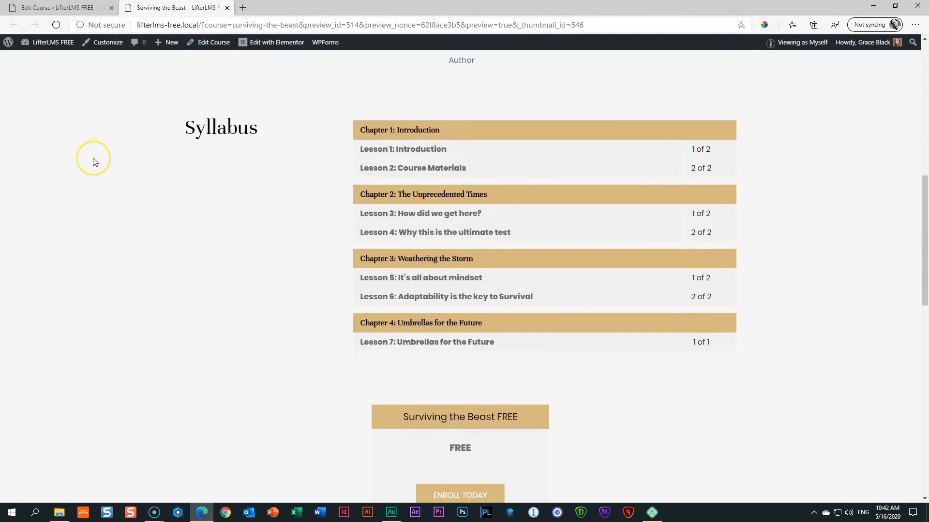
scroll(93, 162, up, 3)
click(68, 7)
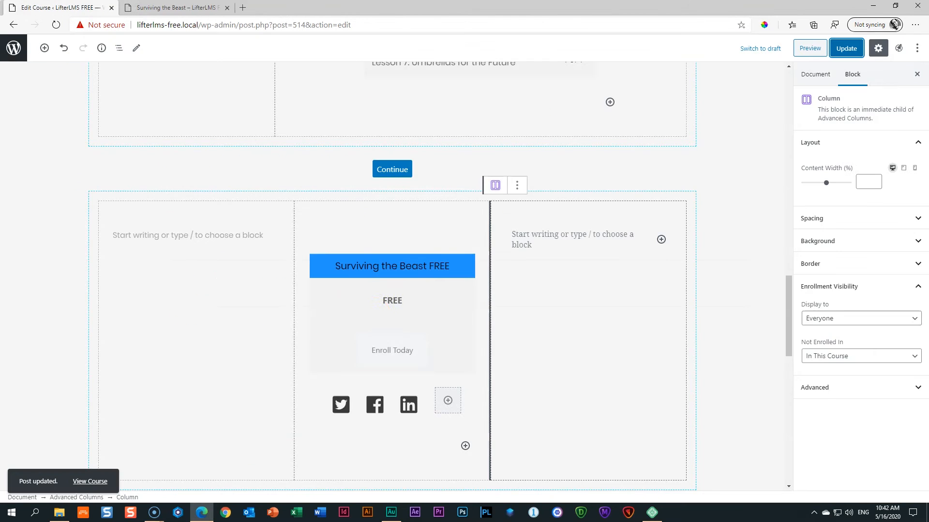
Add a 38 px Spacer above the social icons, update, and preview the course.
click(380, 381)
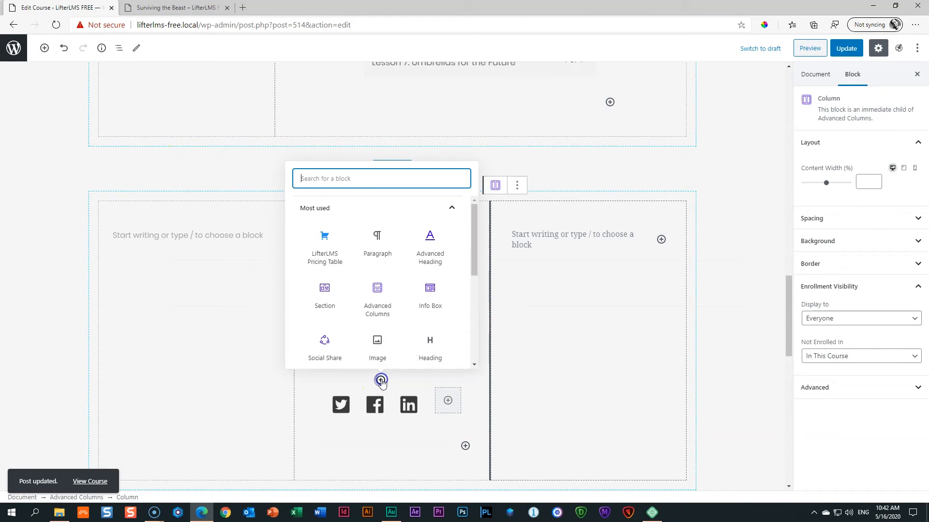
text(spa)
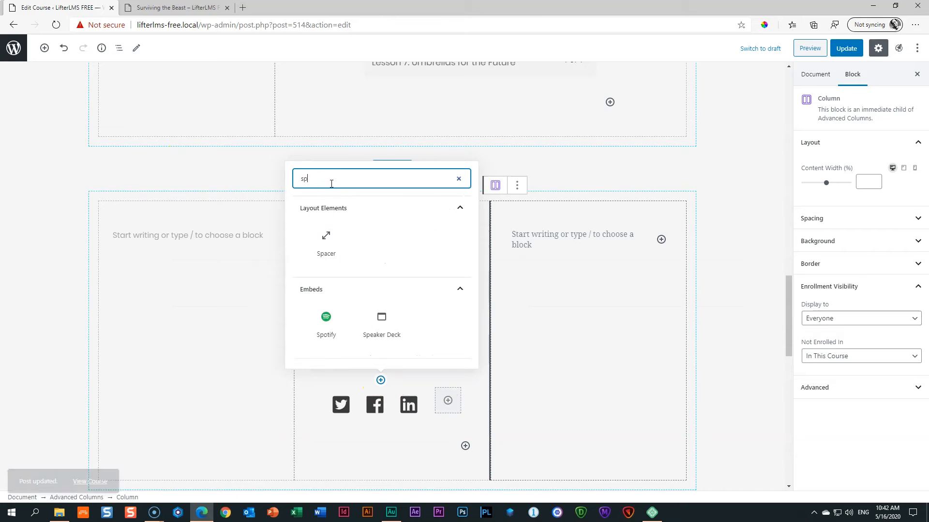
click(334, 244)
drag(392, 436, 392, 405)
click(836, 47)
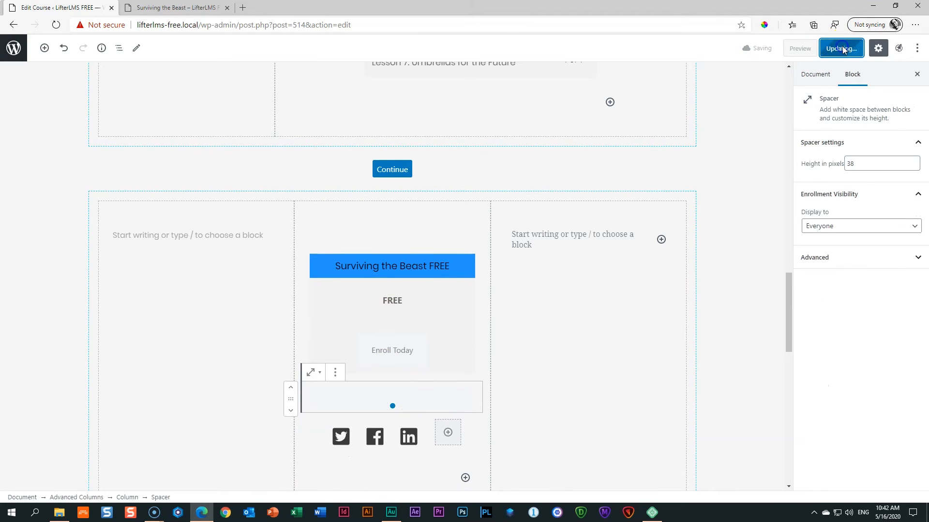
click(805, 52)
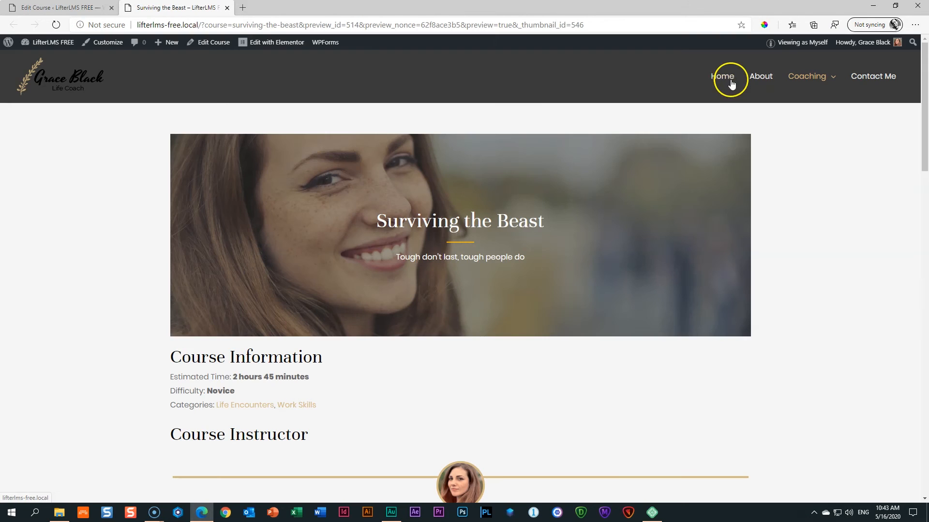
Check the syllabus and enroll box on the course preview, then close the preview tab.
scroll(712, 116, down, 12)
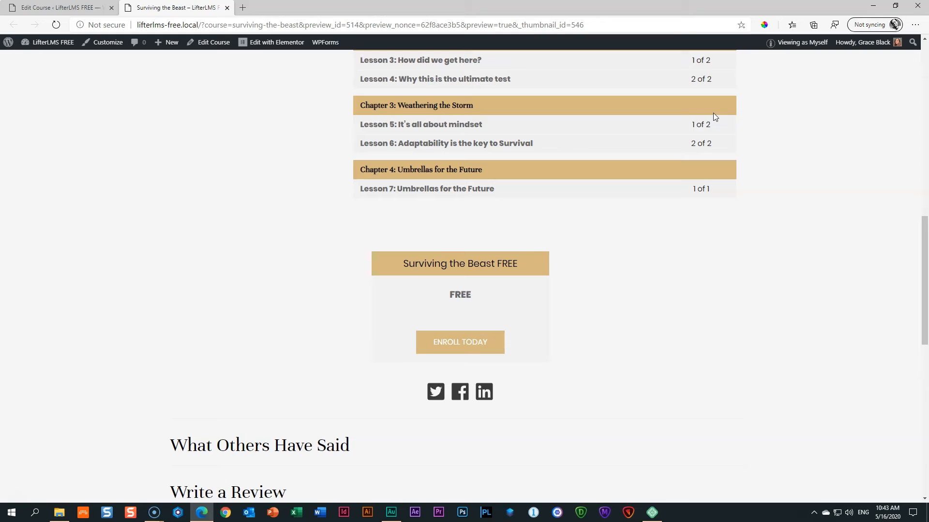
scroll(713, 112, up, 9)
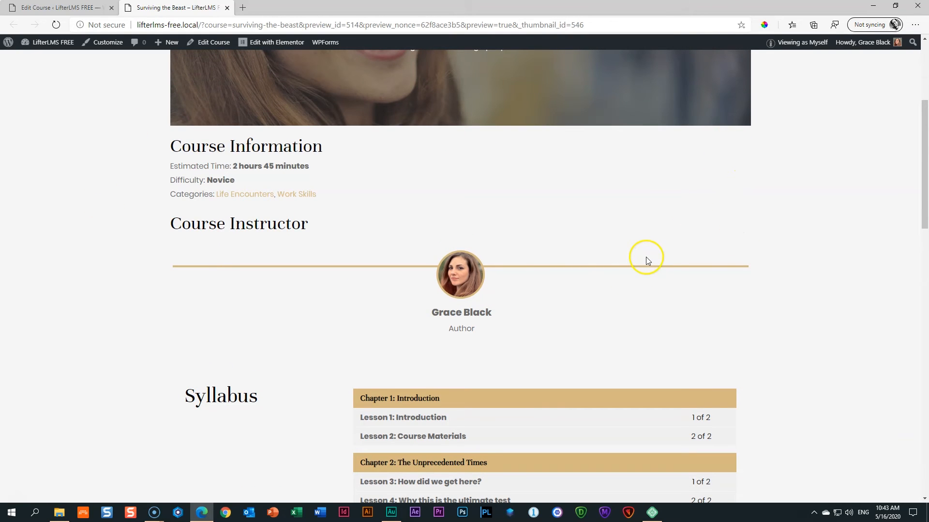
scroll(643, 261, up, 4)
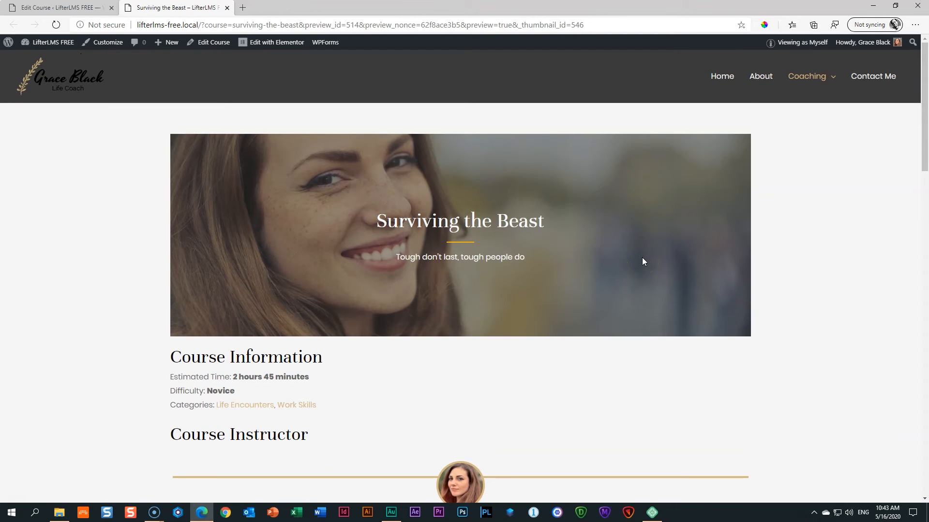
scroll(642, 261, down, 3)
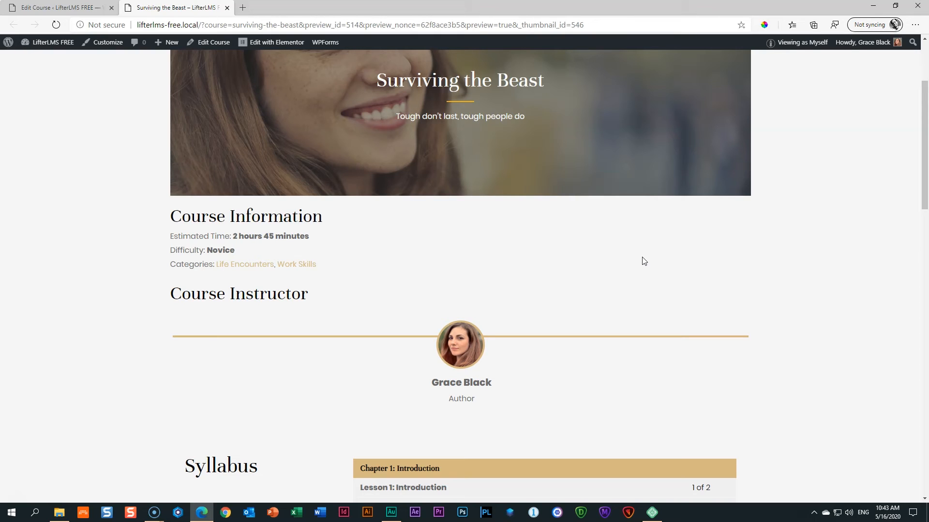
click(634, 241)
scroll(532, 237, down, 7)
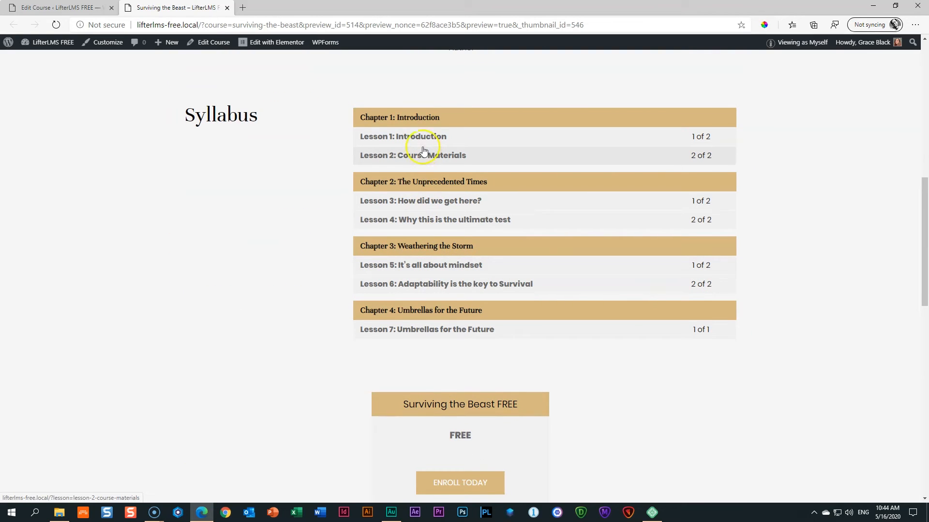
click(227, 7)
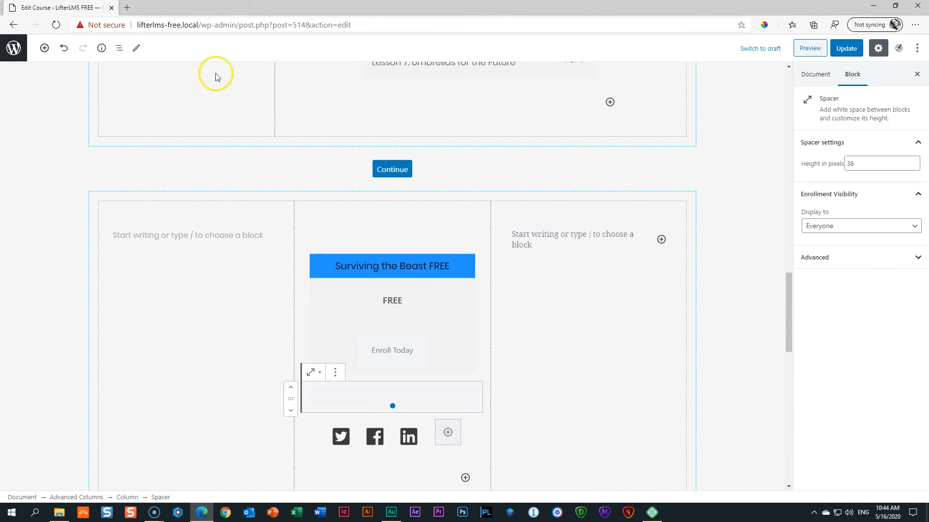
Update Surviving the Beast, launch its Course Builder, and expand all four chapters.
click(846, 48)
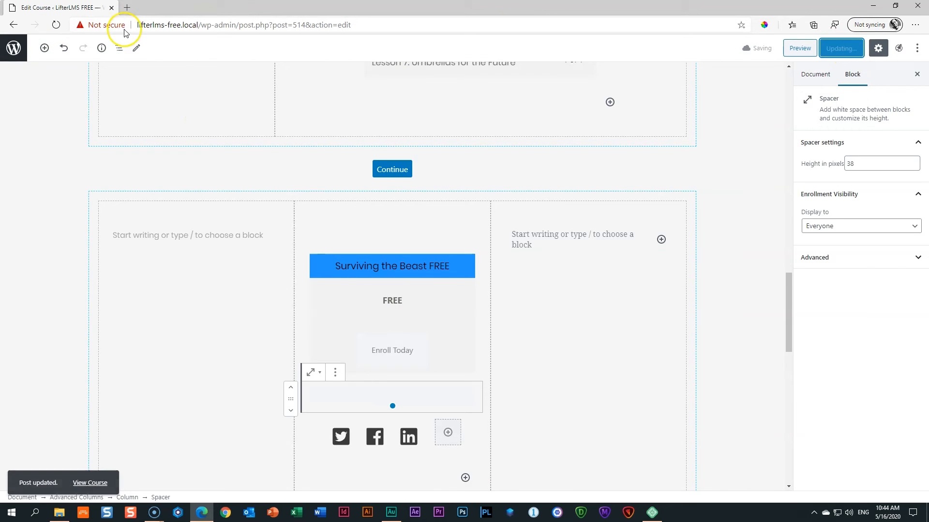
scroll(394, 207, up, 15)
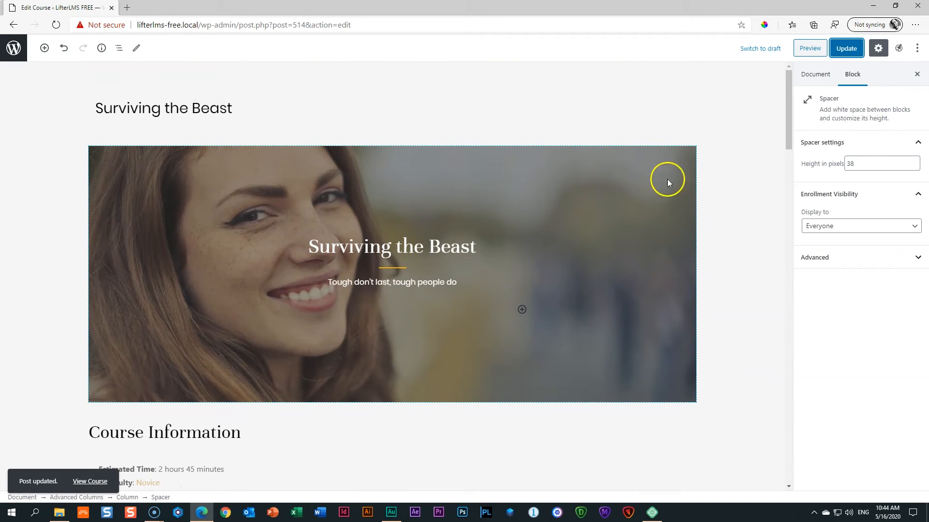
click(825, 77)
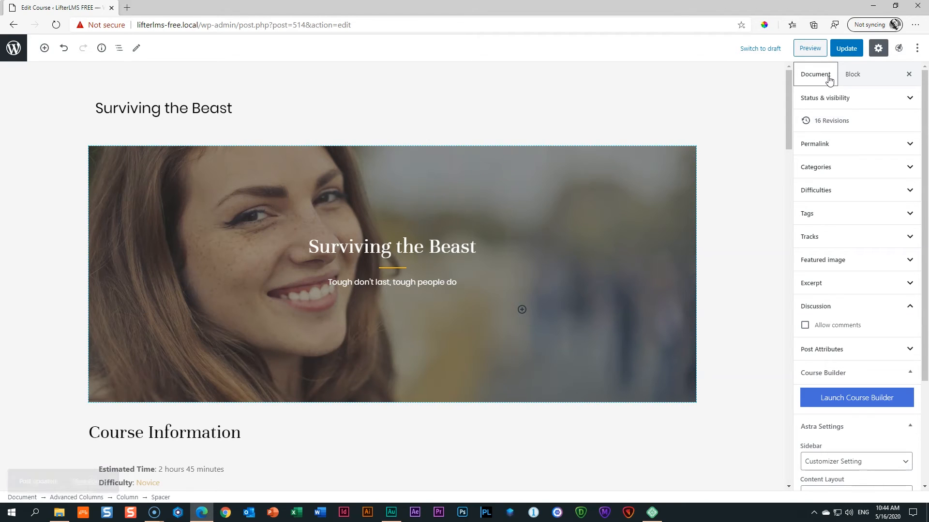
click(852, 401)
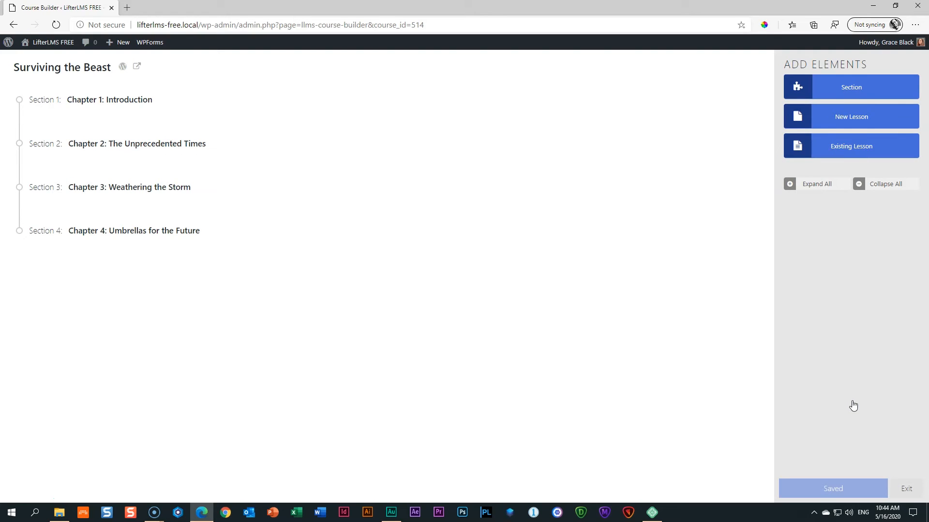
click(818, 188)
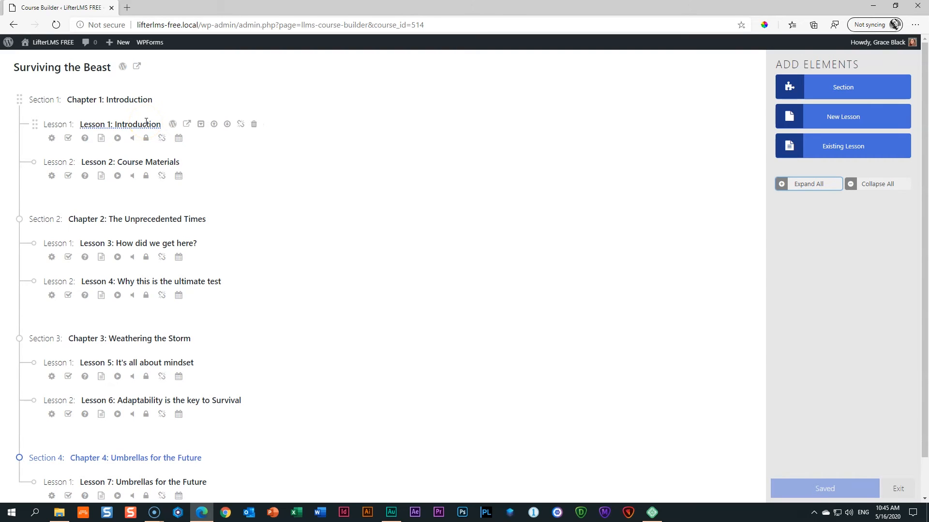
Open Lesson 1: Introduction in the editor, update it, and view its preview page.
click(172, 128)
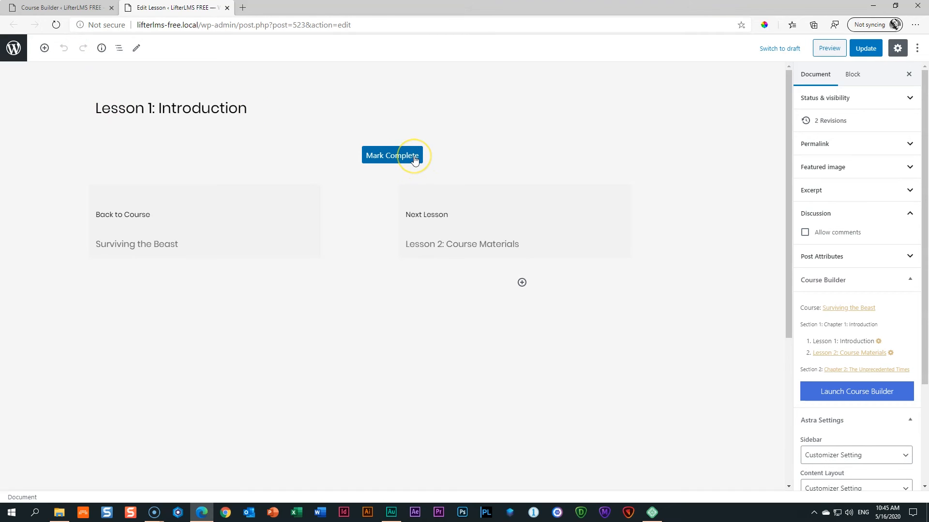
click(857, 50)
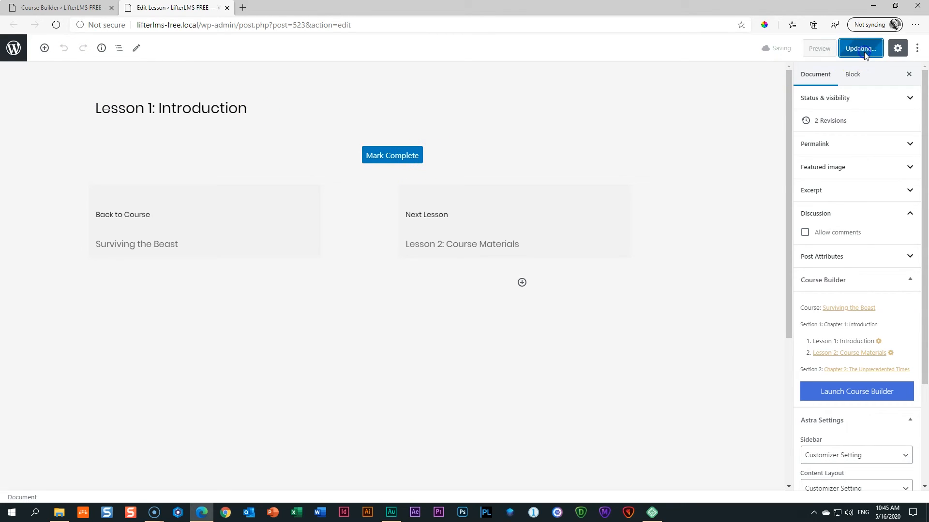
click(822, 50)
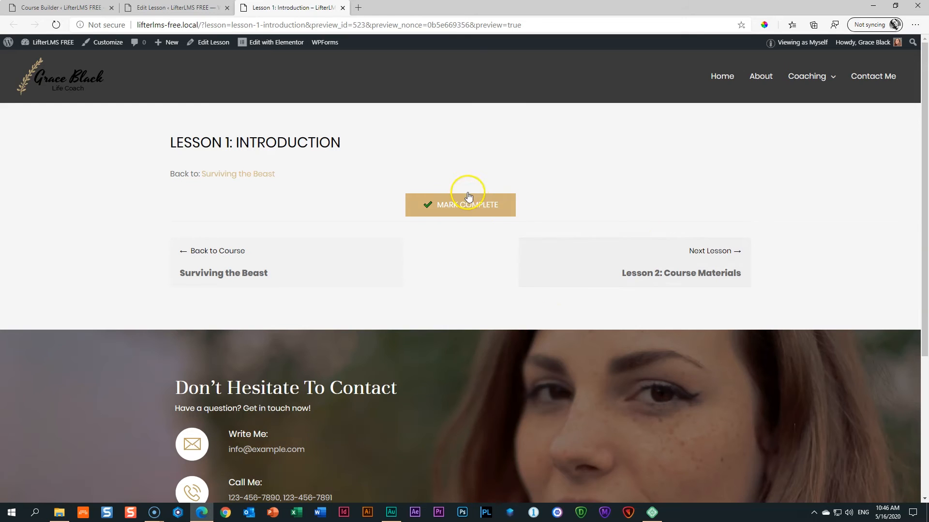
click(202, 8)
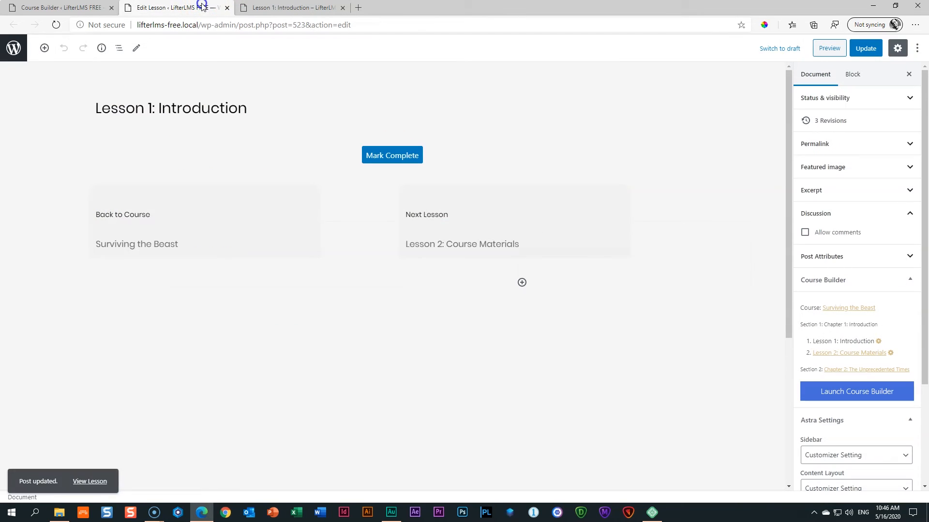
click(370, 162)
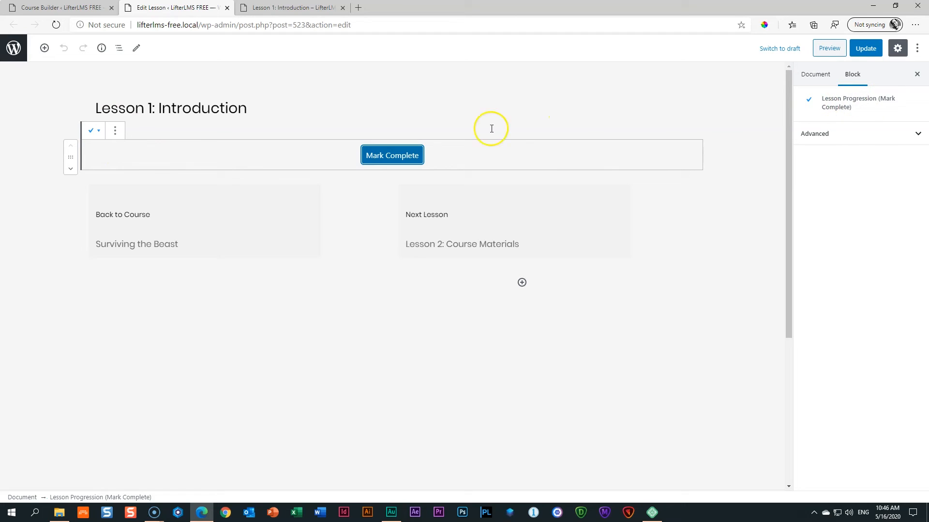
click(368, 235)
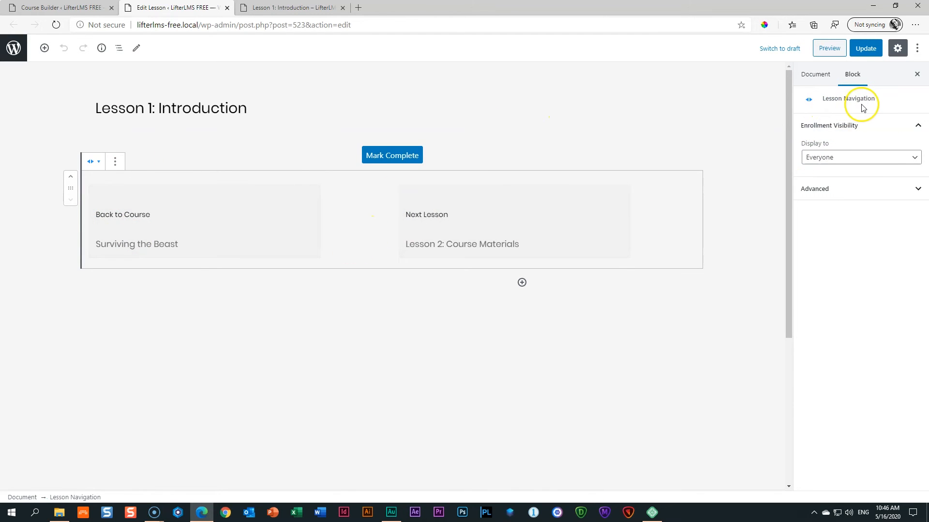
click(321, 303)
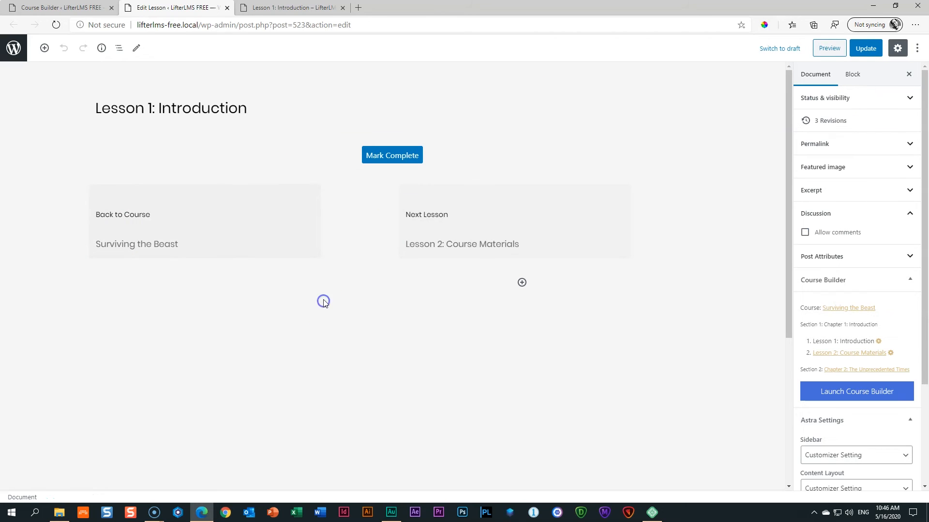
click(44, 47)
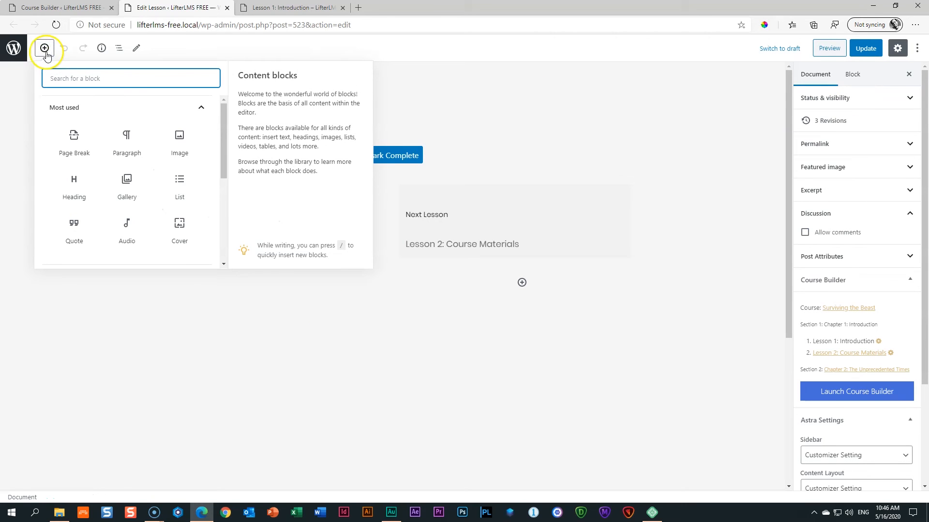
click(60, 116)
scroll(92, 150, down, 3)
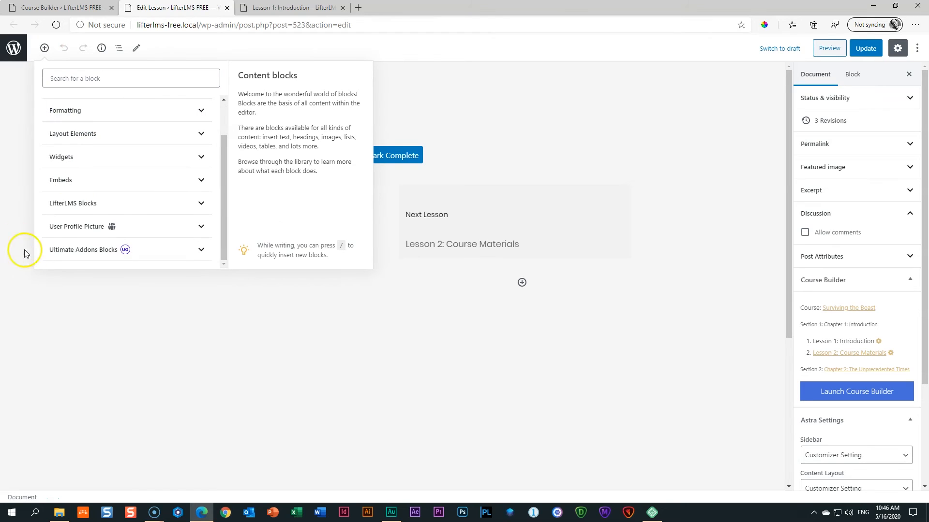
click(69, 204)
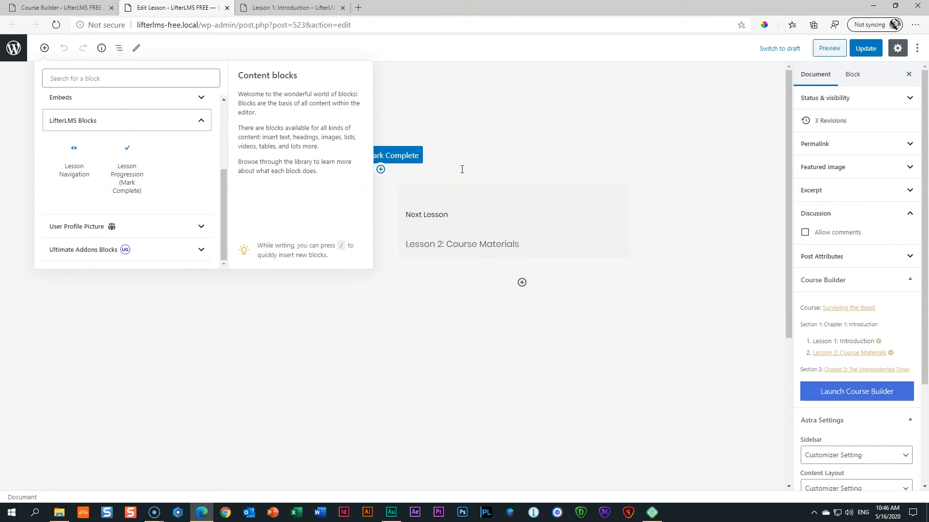
click(714, 169)
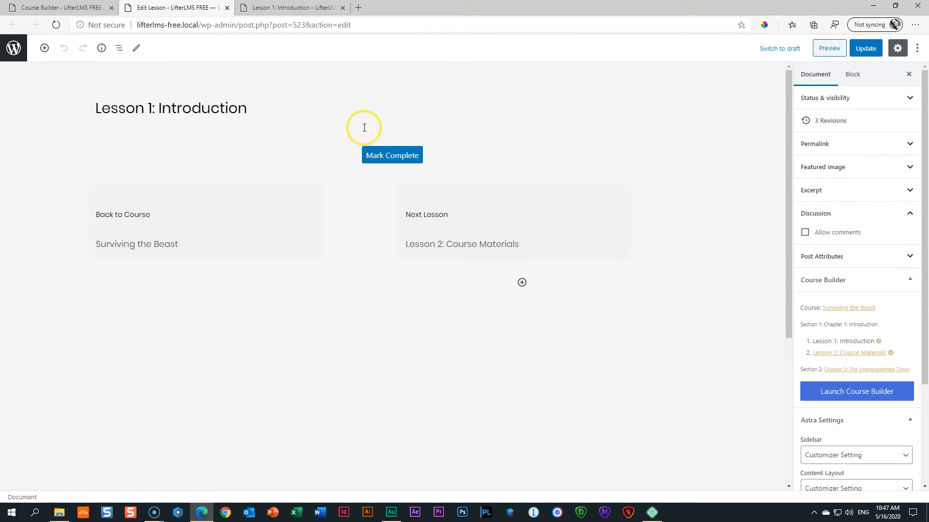
mouse_move(381, 171)
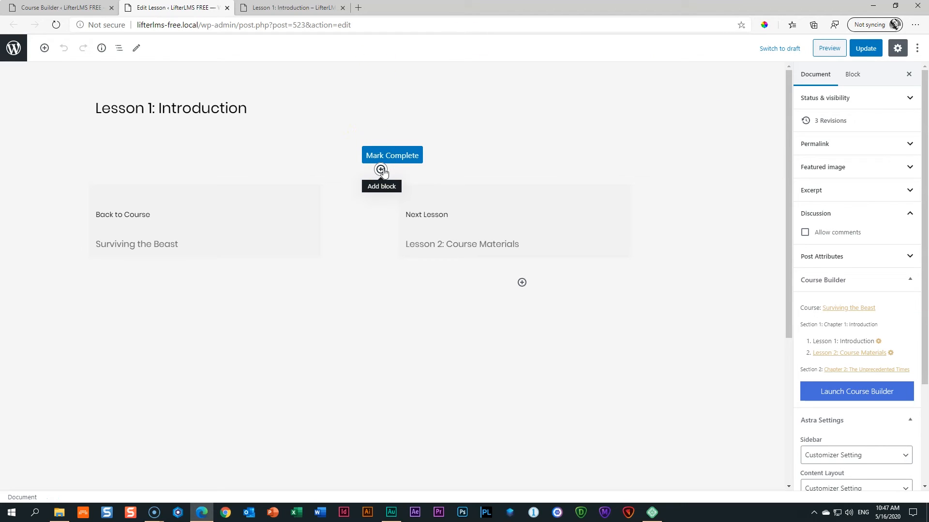
Add an Advanced Heading 'Welcome to a New Beginning' with sub-heading 'You've made the right choice'.
click(522, 283)
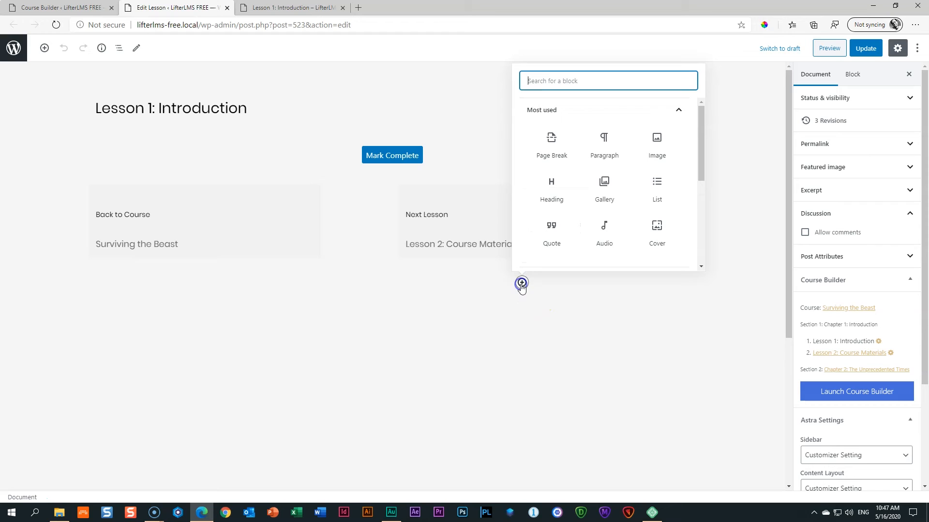
text(heading)
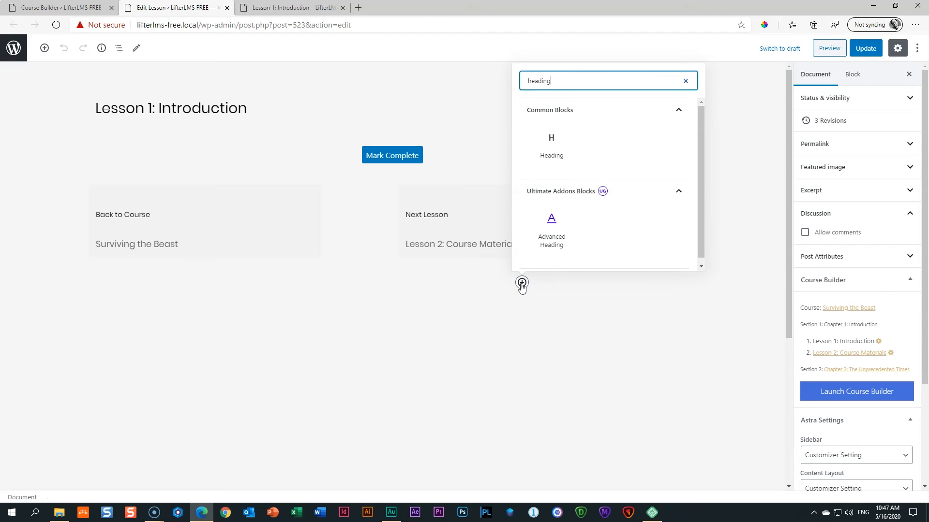
click(551, 241)
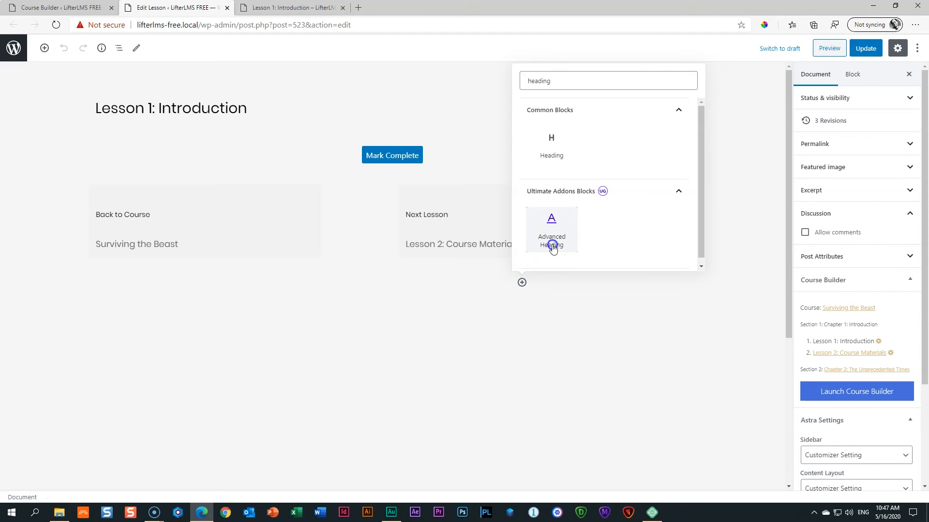
click(400, 292)
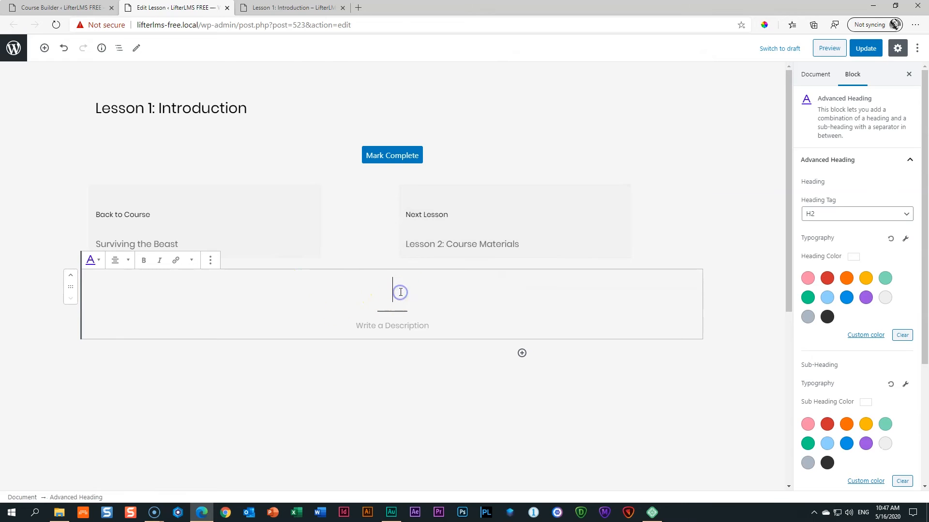
text(Welcome )
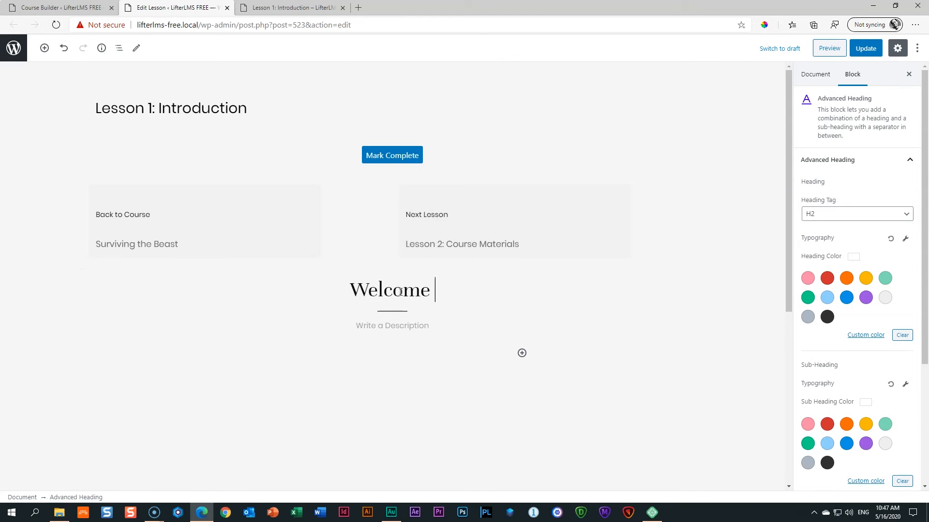
text(to a New )
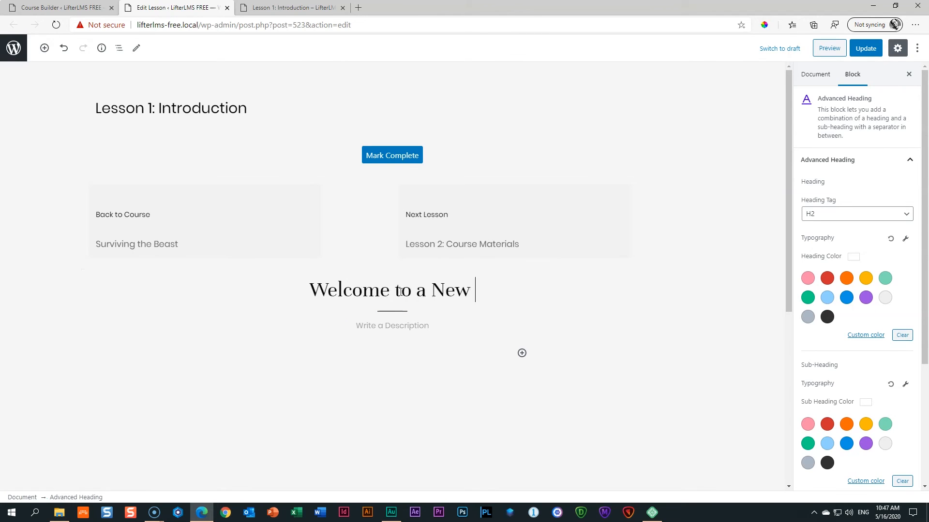
text(Beginning)
click(391, 325)
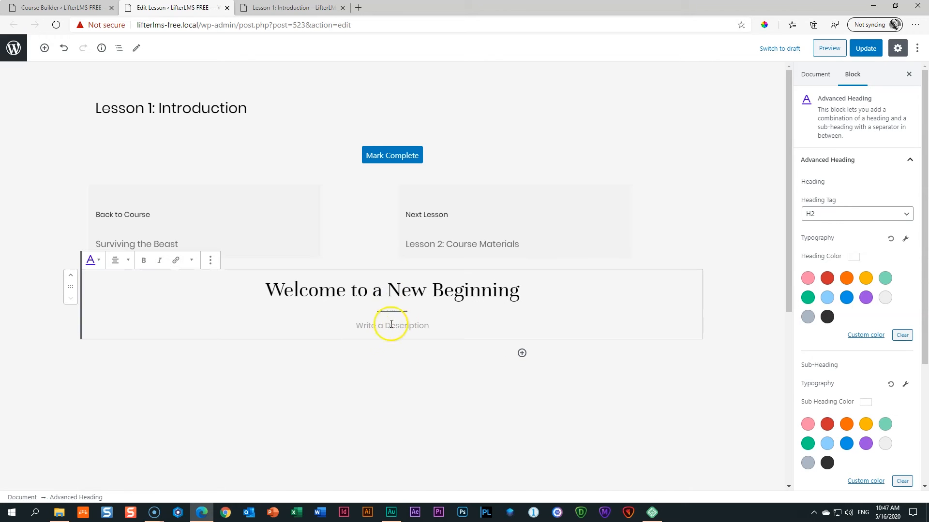
text(You've made the right choice)
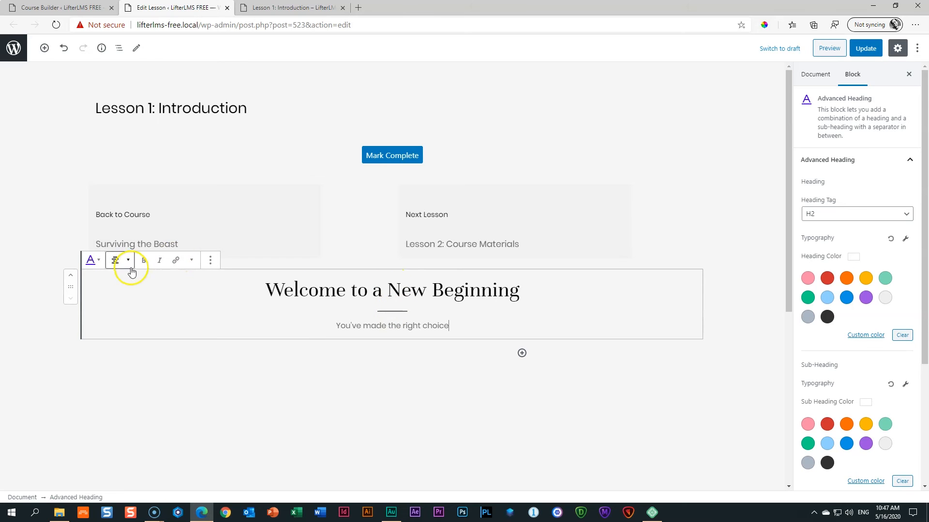
Left-align the welcome heading and move it up above Mark Complete.
click(125, 263)
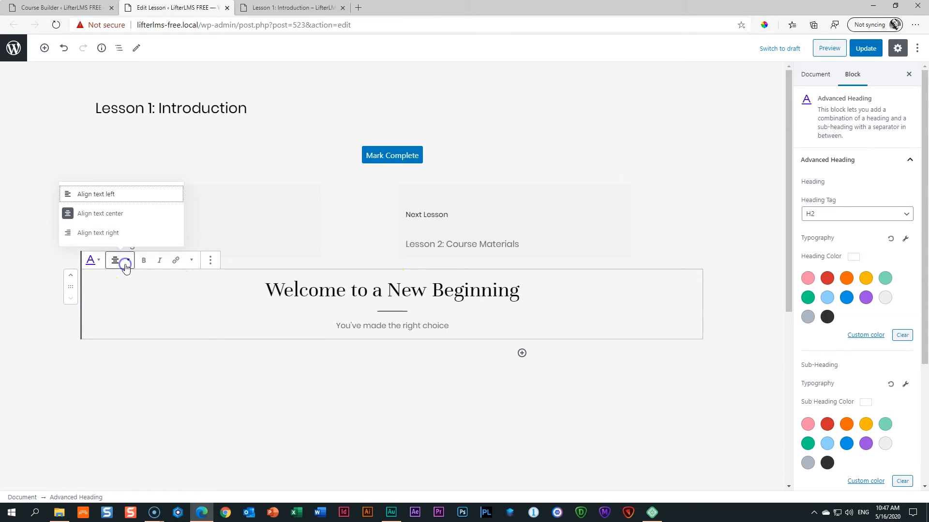
click(99, 196)
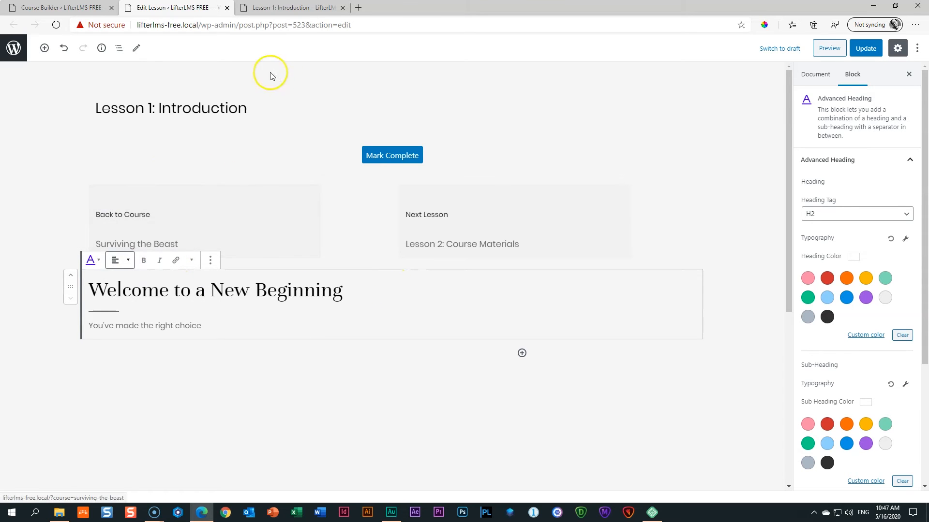
click(72, 272)
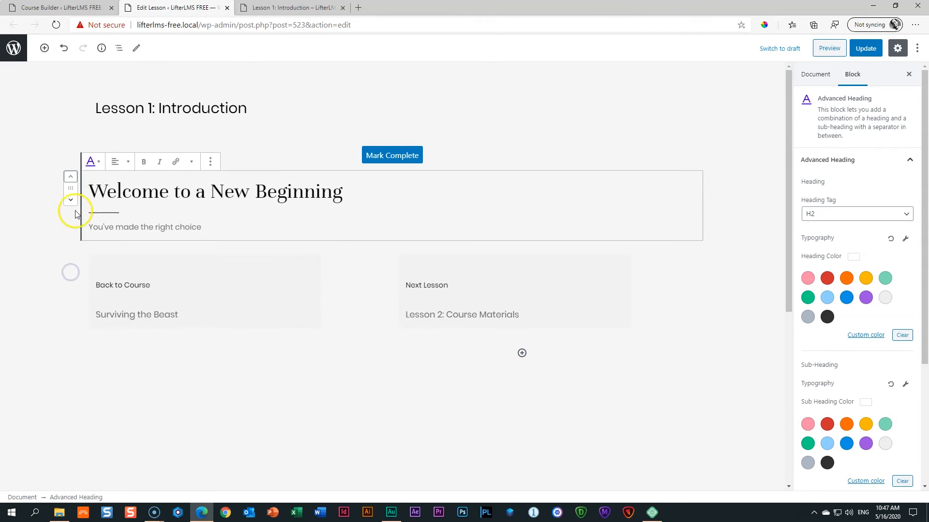
click(71, 175)
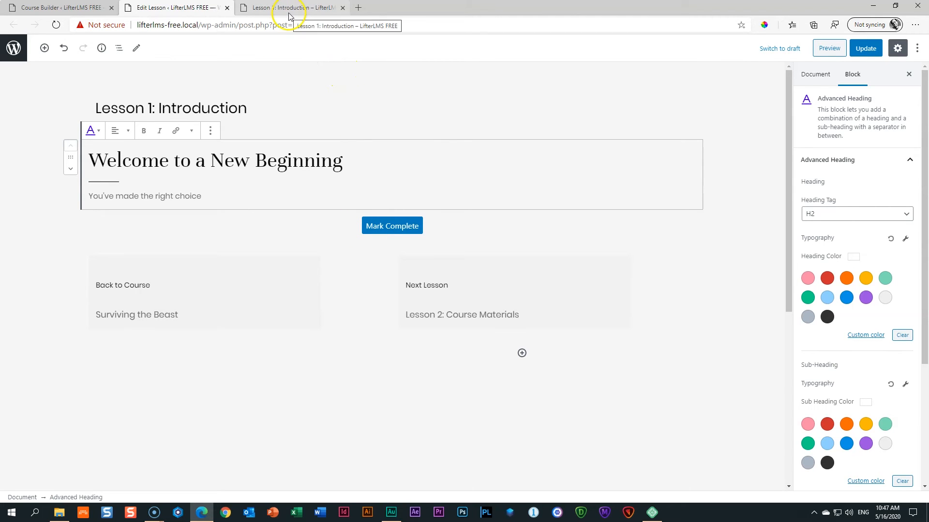
Add an H3 heading 'A New Beginning' below the welcome heading.
click(381, 210)
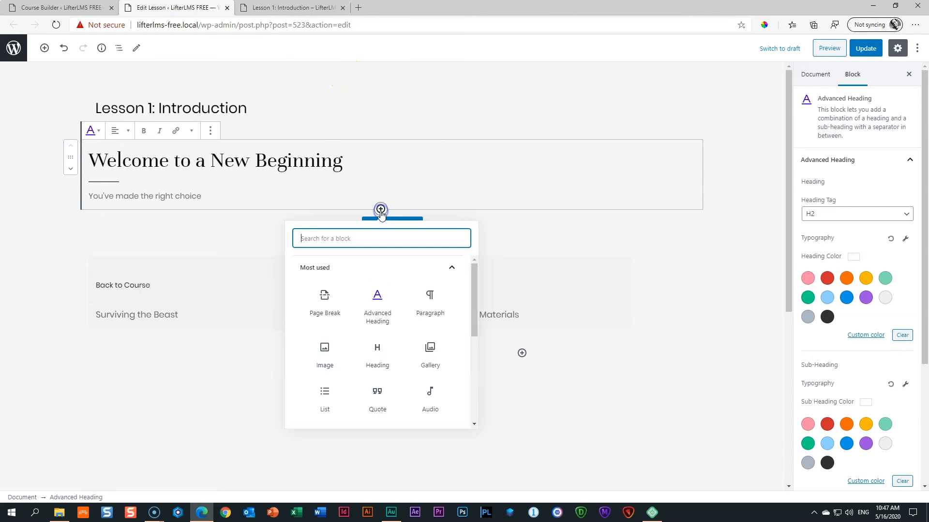
click(378, 354)
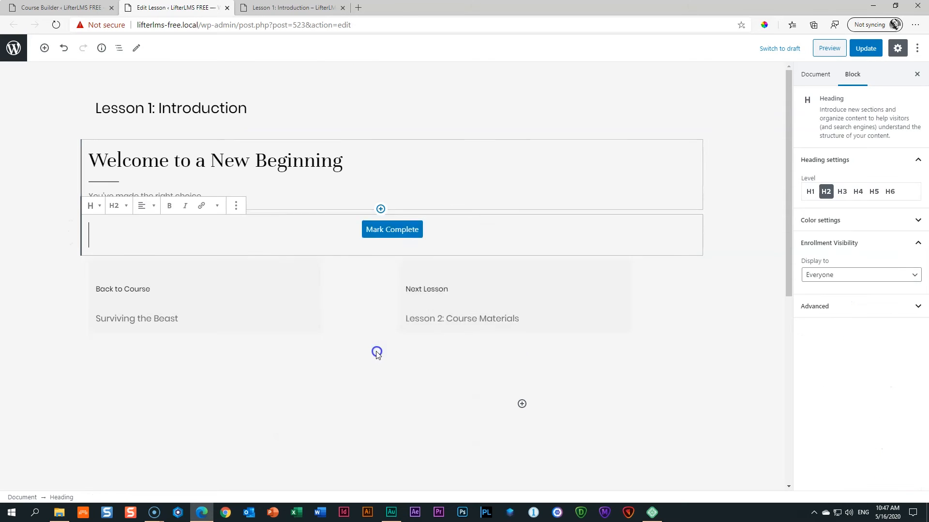
click(108, 207)
click(92, 159)
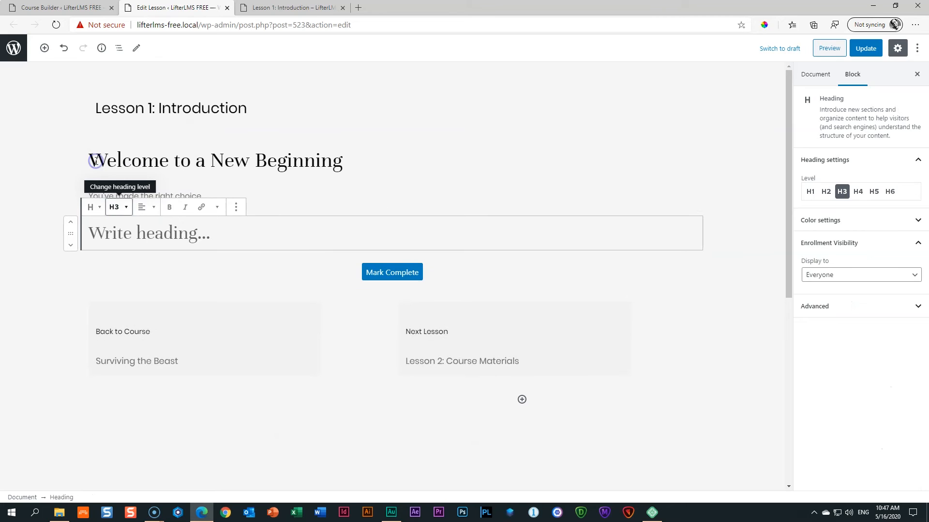
click(132, 238)
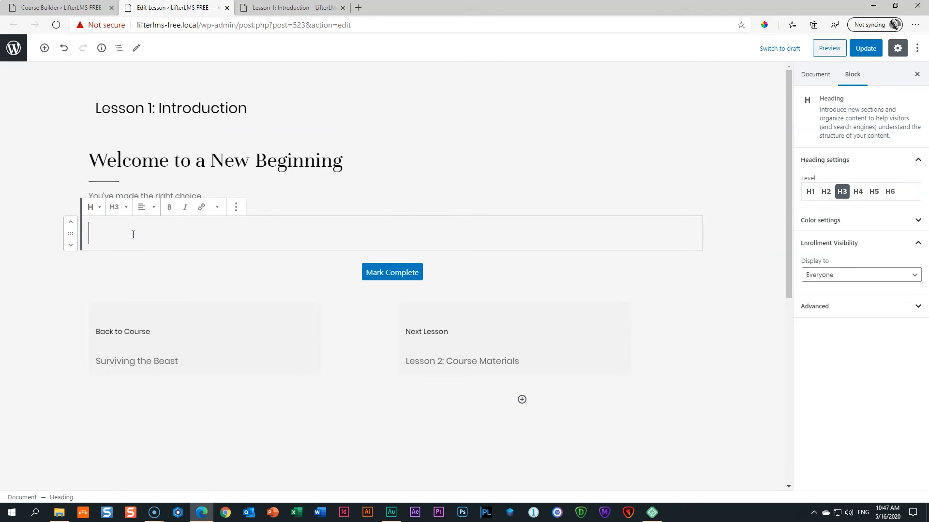
text(A New Beginning)
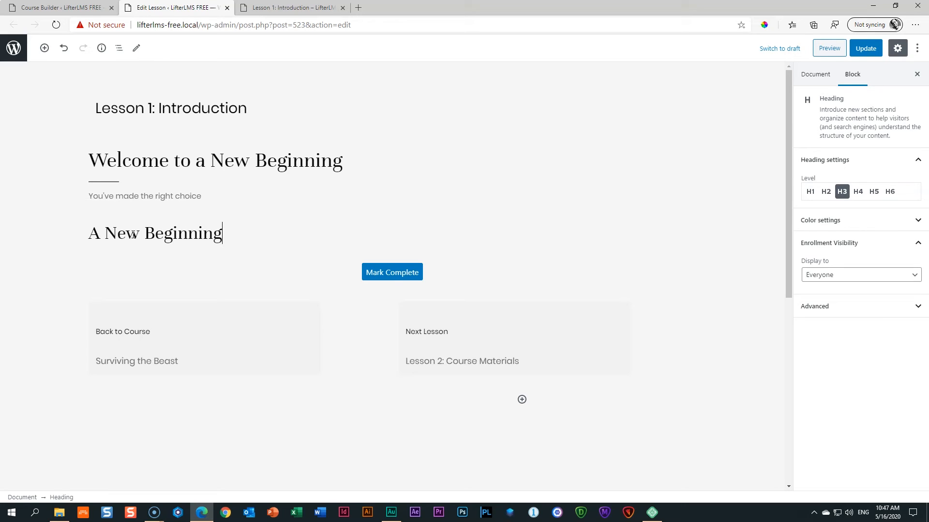
Add an empty paragraph under the H3 heading and open a blank browser tab.
click(380, 254)
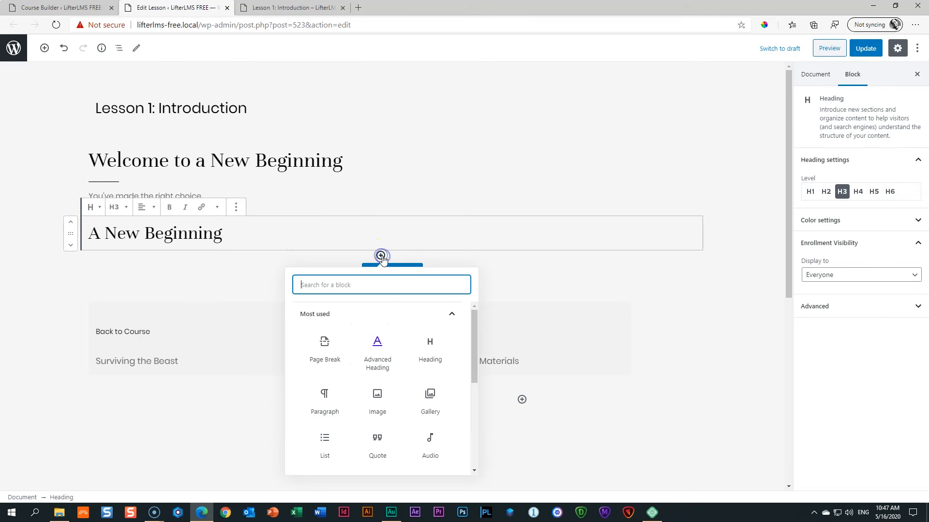
click(320, 400)
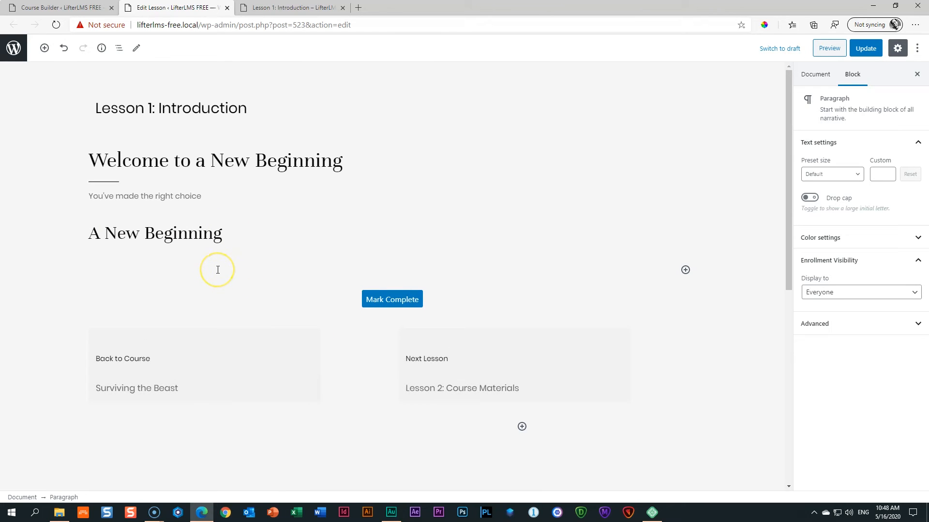
click(358, 7)
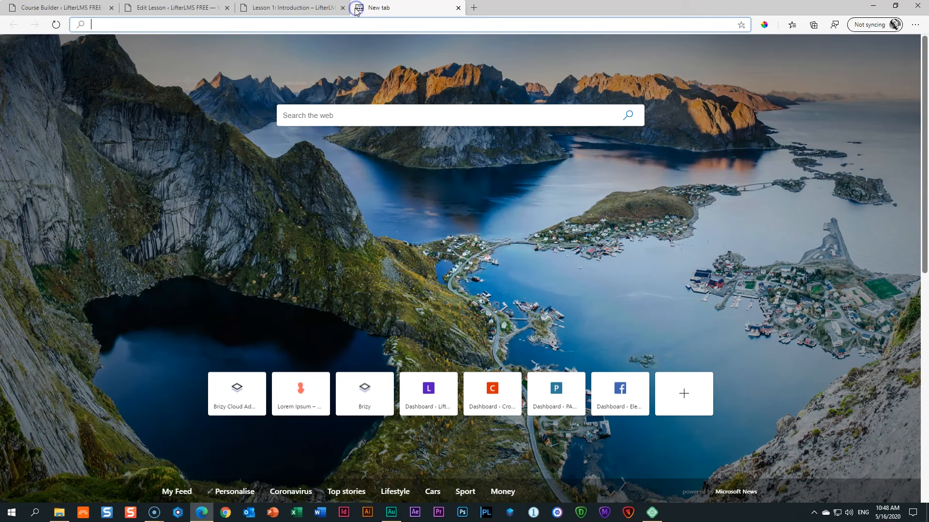
Generate placeholder text on loremipsum.io and copy its first two paragraphs.
text(loremipsum.io)
key(Return)
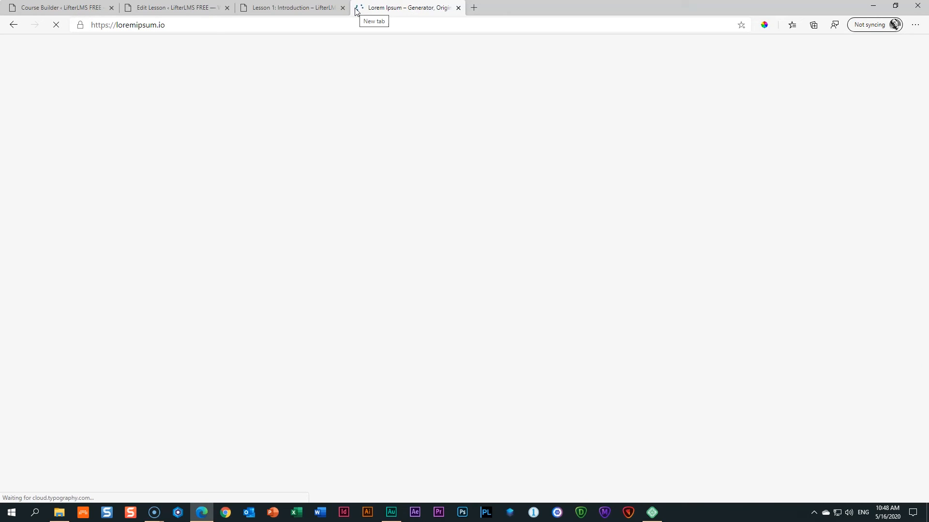
scroll(197, 260, down, 8)
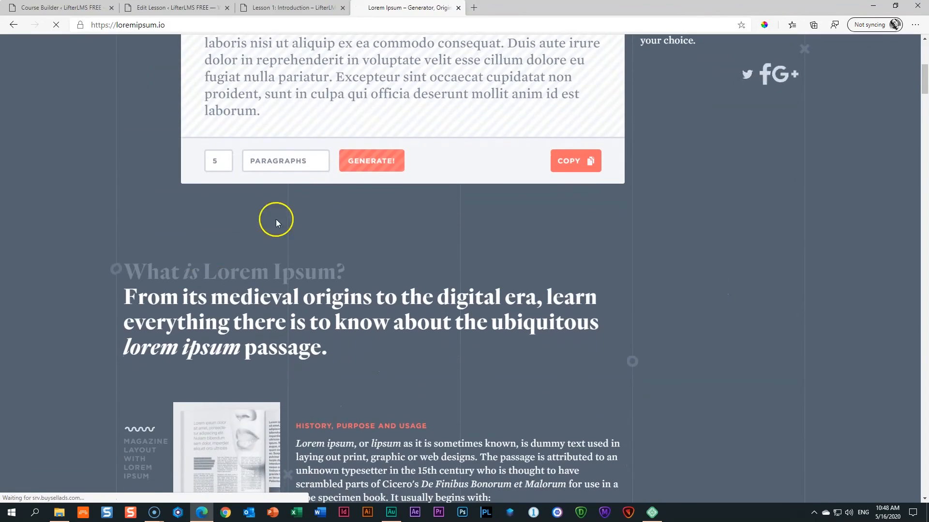
click(375, 161)
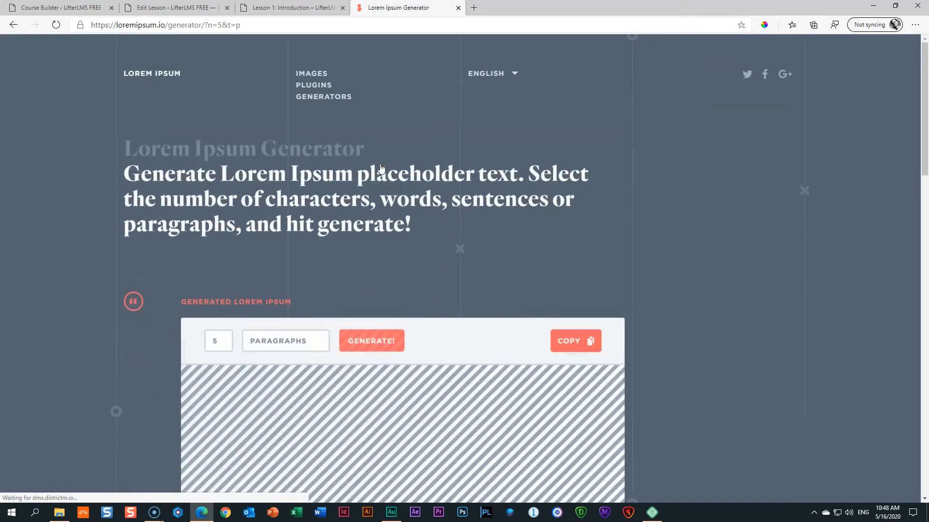
scroll(381, 168, down, 10)
drag(466, 218, 207, 162)
right_click(221, 194)
click(229, 204)
click(175, 7)
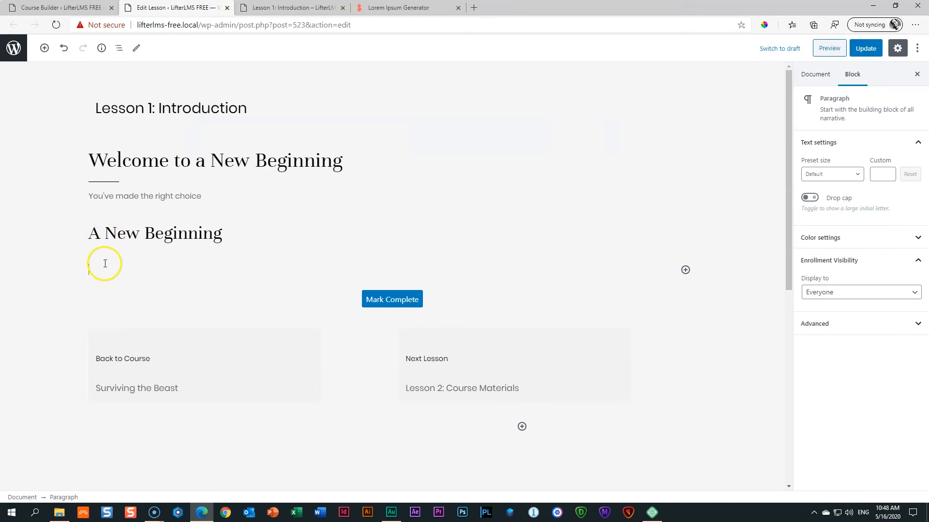
Paste the two lorem paragraphs under 'A New Beginning'.
key(ctrl+v)
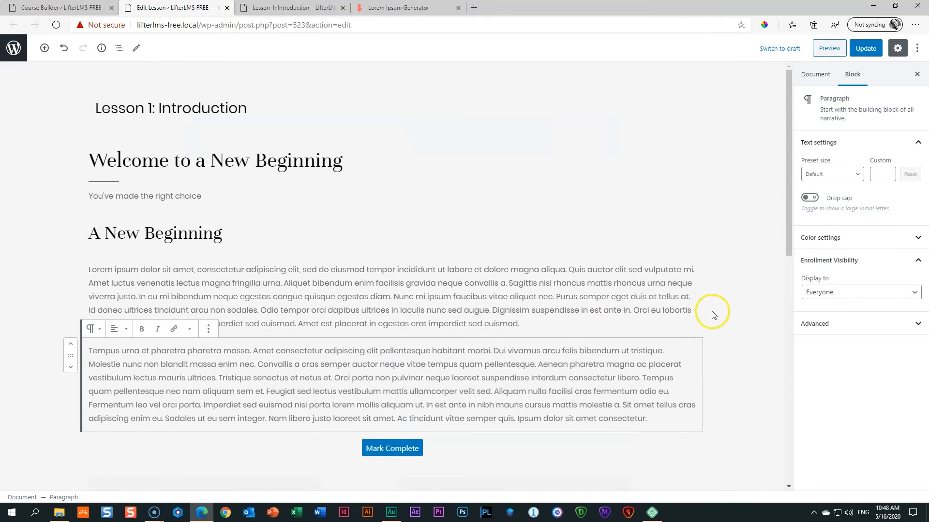
click(724, 306)
scroll(285, 343, down, 3)
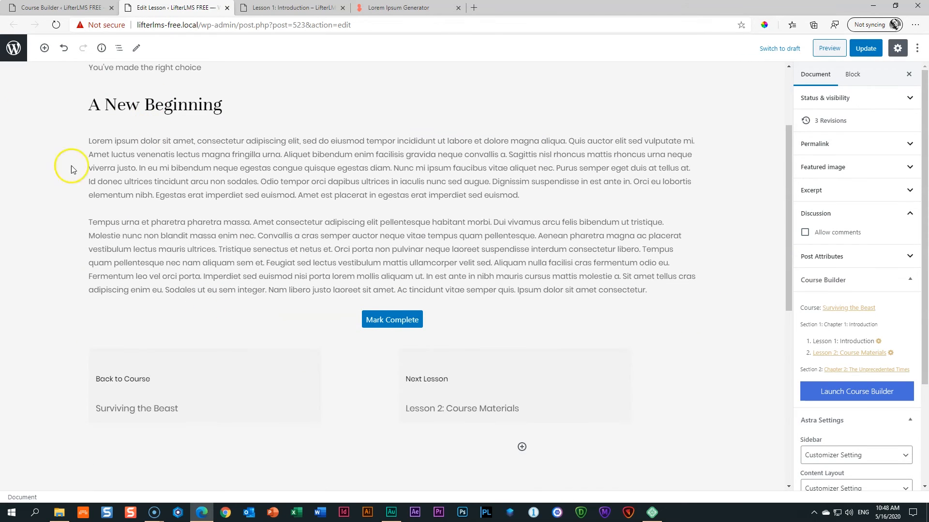
Duplicate the heading below the paragraphs and retitle it 'Why oh why'.
click(147, 103)
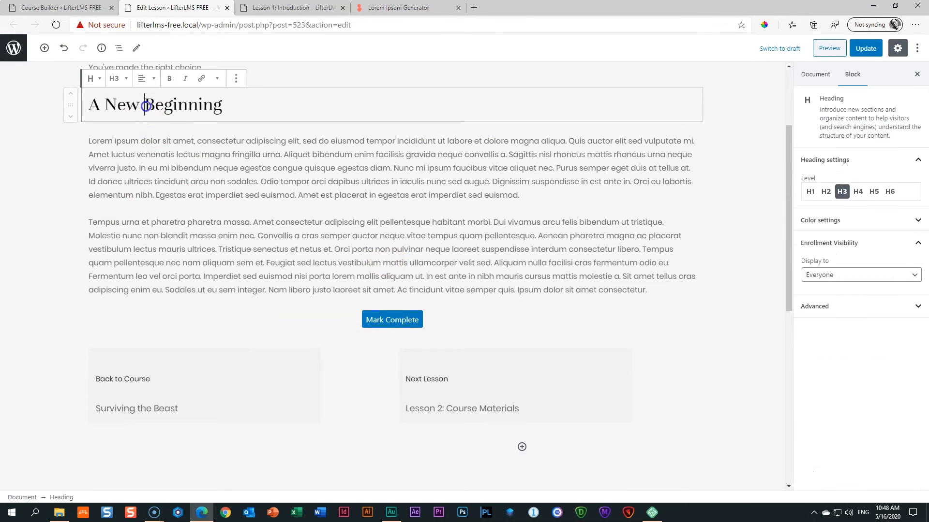
click(236, 79)
click(237, 121)
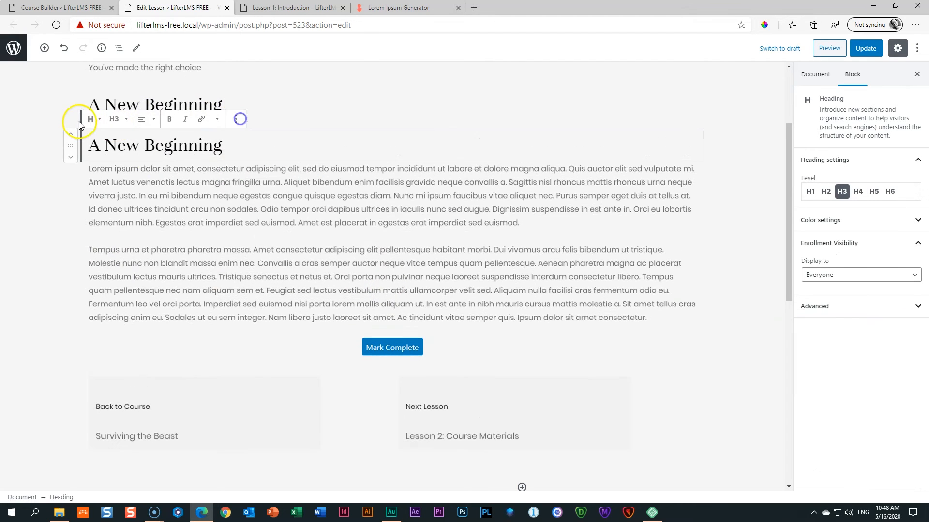
drag(70, 145, 65, 322)
click(147, 331)
triple_click(147, 331)
text(Why oh why)
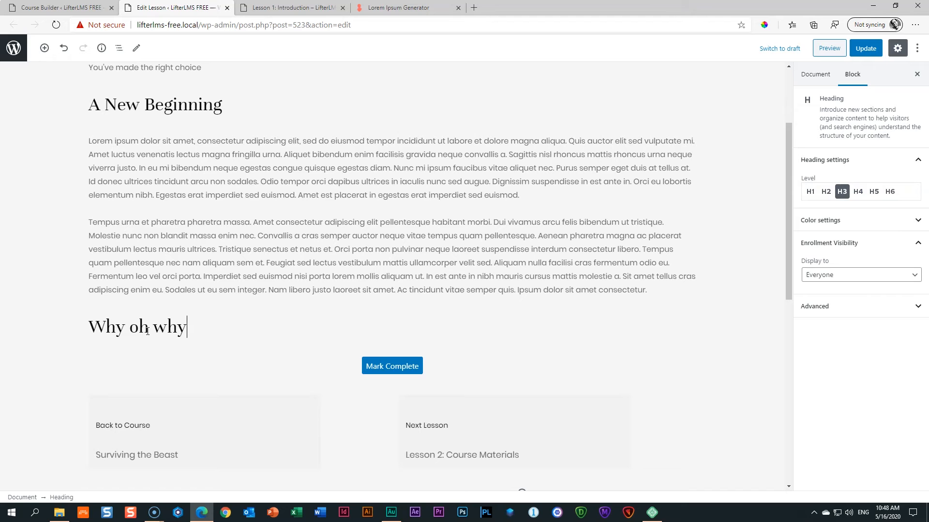
Add an empty paragraph under 'Why oh why' and copy two more lorem paragraphs.
click(380, 349)
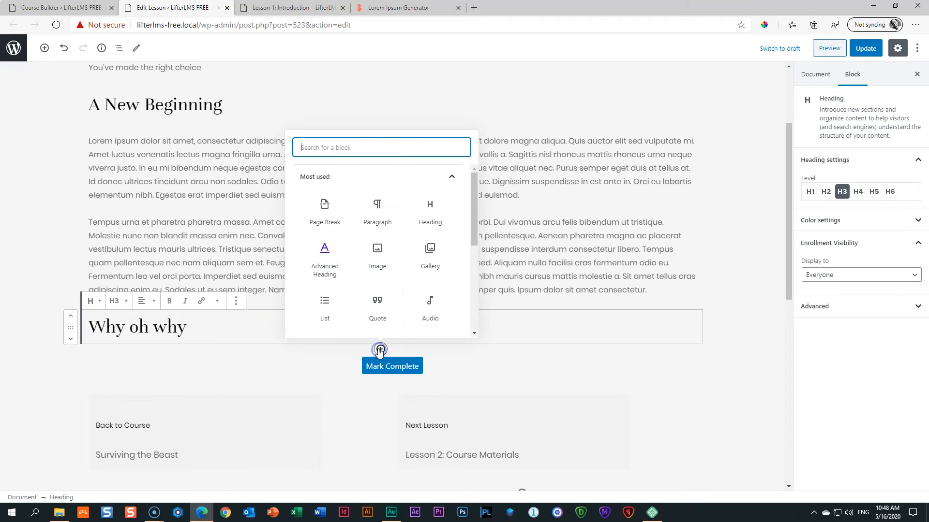
click(383, 211)
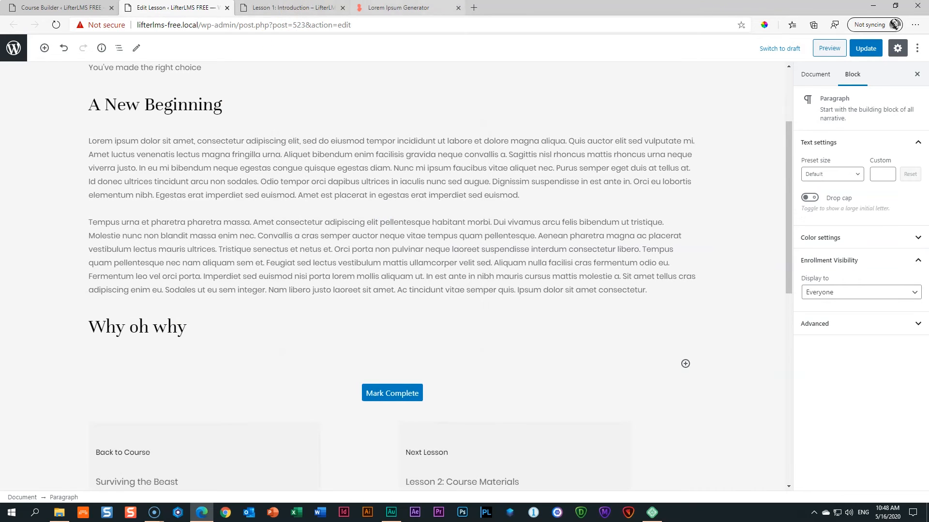
click(398, 8)
scroll(309, 280, down, 10)
drag(536, 428, 196, 310)
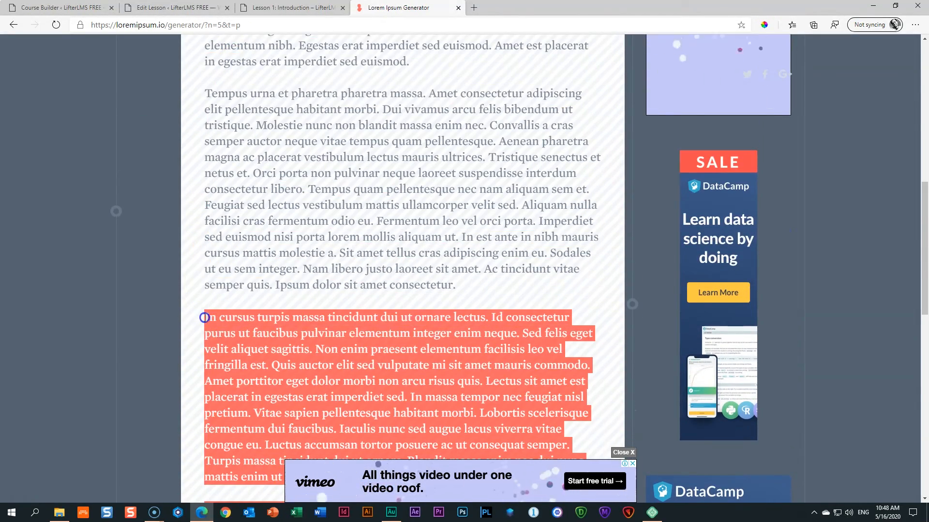
right_click(226, 313)
click(234, 320)
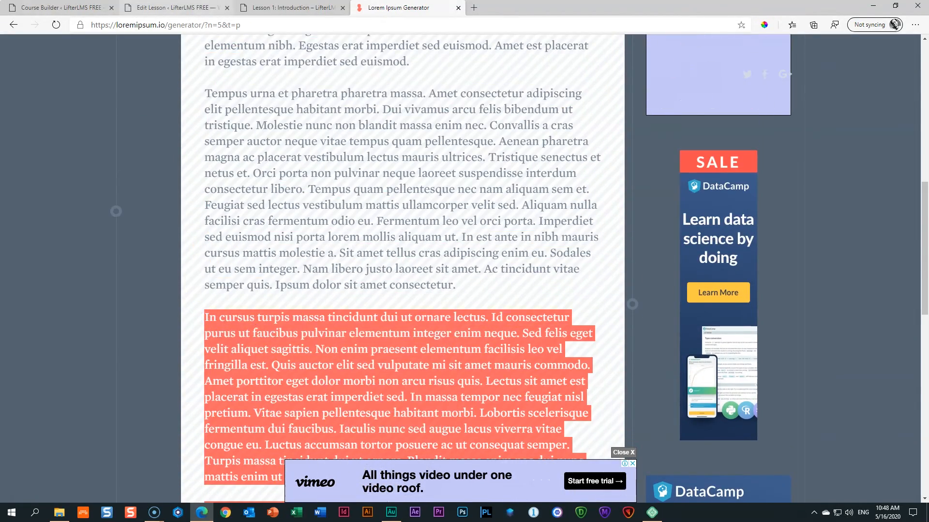
click(174, 7)
Paste the copied paragraphs under 'Why oh why' and update the lesson.
click(135, 369)
scroll(132, 369, down, 1)
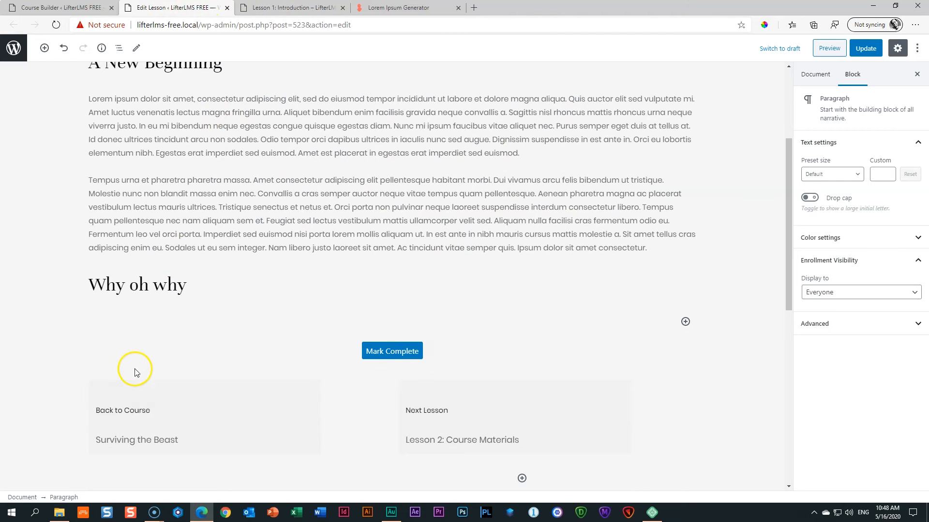
key(ctrl+v)
scroll(302, 275, down, 5)
scroll(294, 288, up, 3)
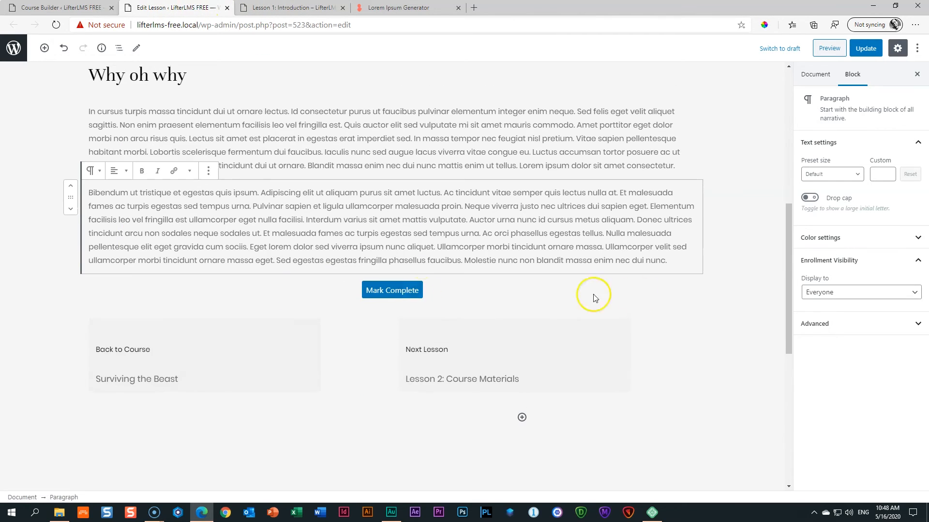
click(733, 261)
click(864, 48)
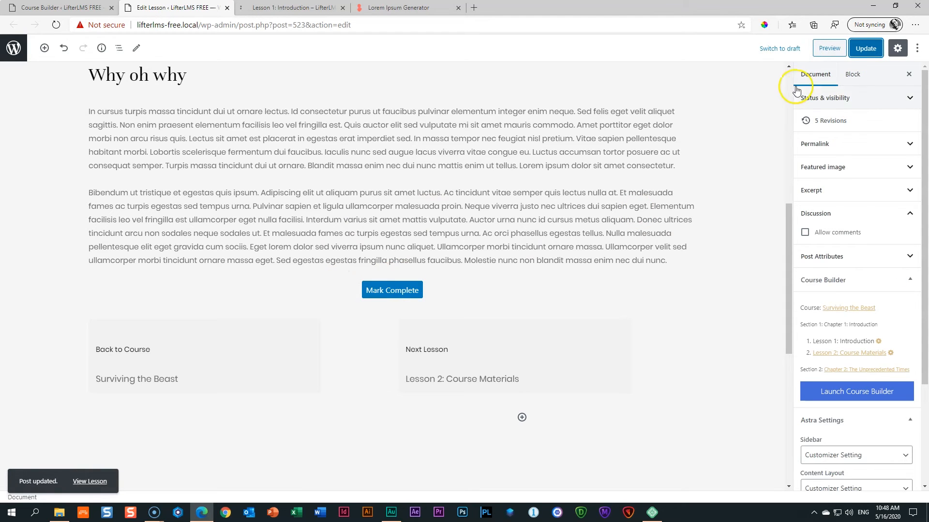
Scroll the Lesson 1 preview to review the welcome, 'A New Beginning' and 'Why oh why' sections.
click(290, 8)
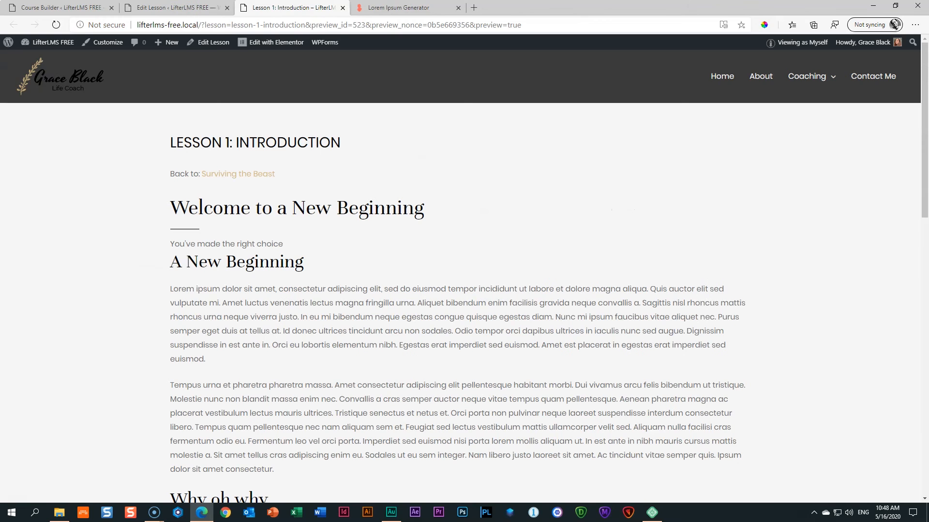
scroll(91, 154, down, 2)
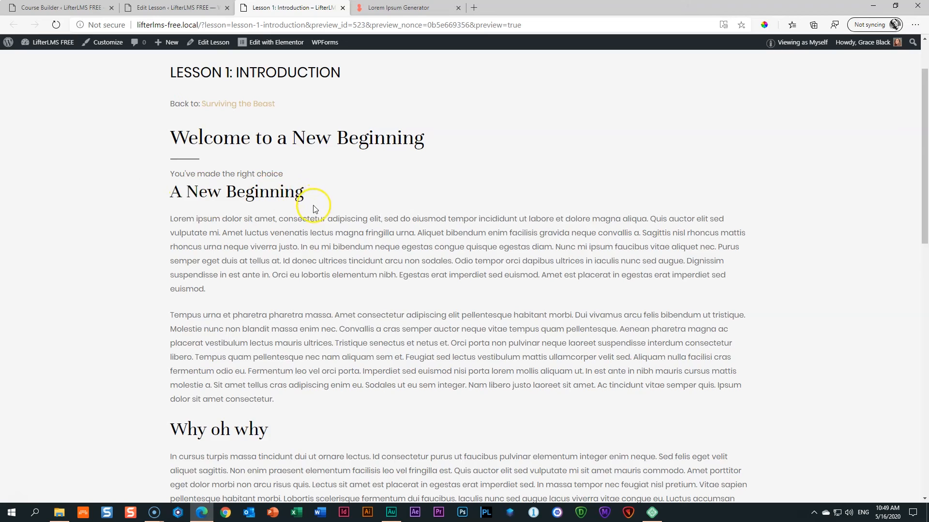
scroll(314, 212, down, 7)
scroll(312, 215, up, 7)
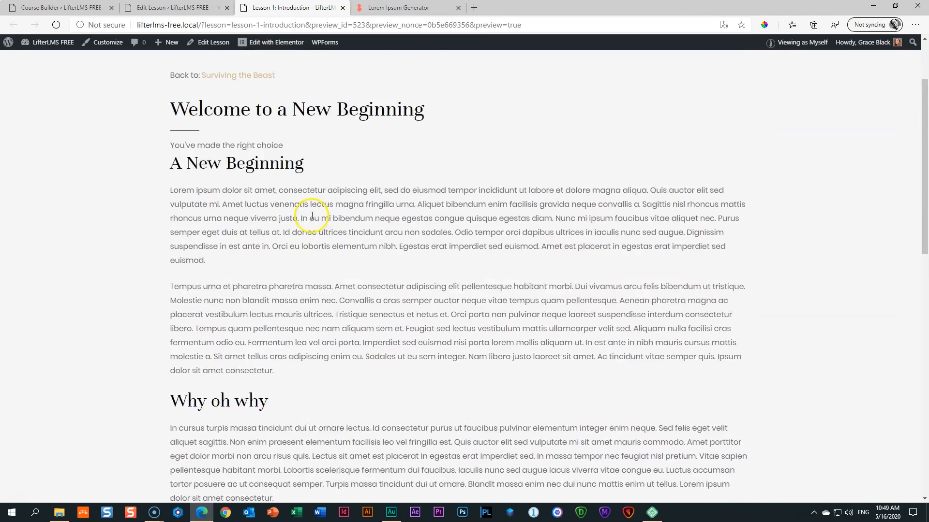
scroll(312, 215, up, 1)
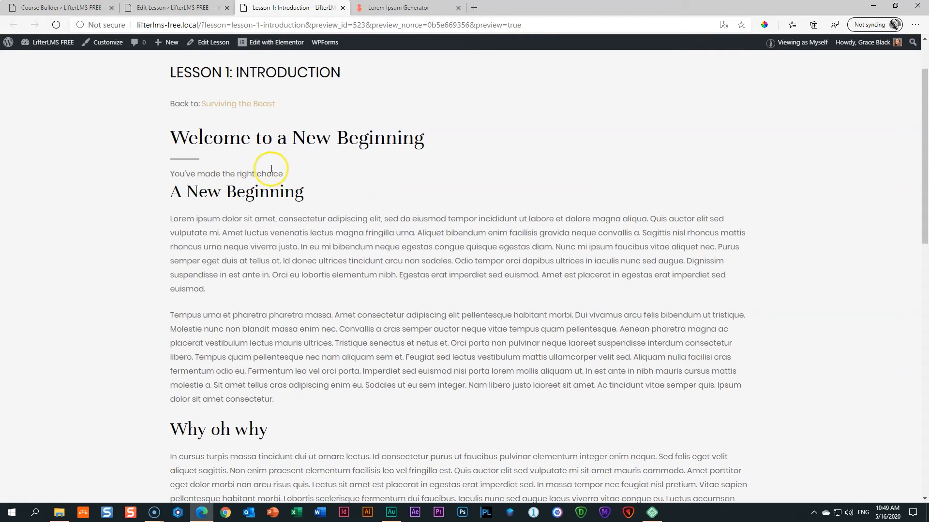
Select the Welcome to a New Beginning heading, review its Spacing panel, and open the inserter search below it.
click(196, 8)
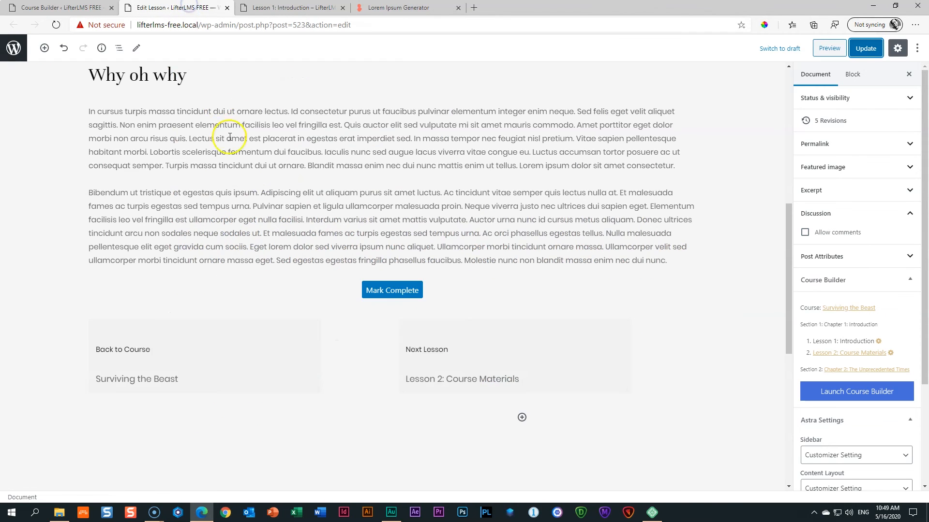
scroll(230, 145, up, 8)
click(157, 188)
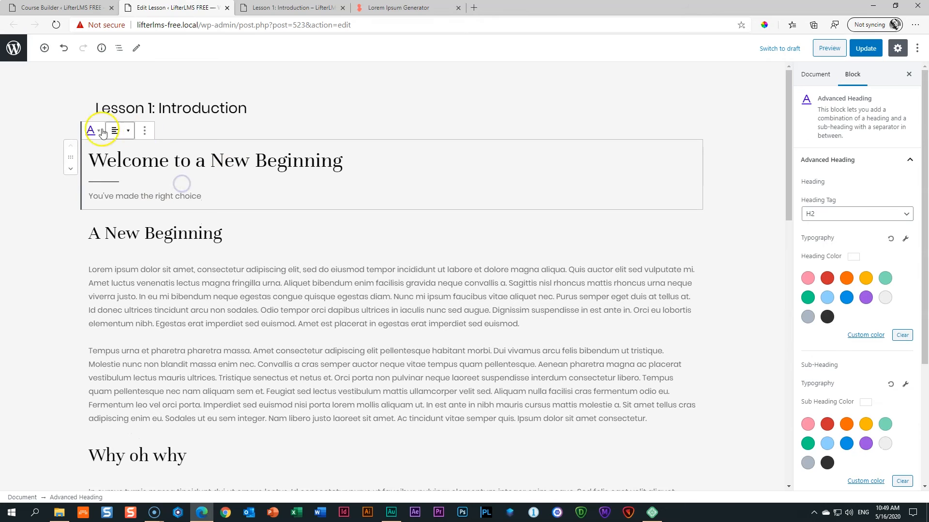
drag(924, 173, 926, 357)
click(832, 356)
drag(925, 284, 924, 373)
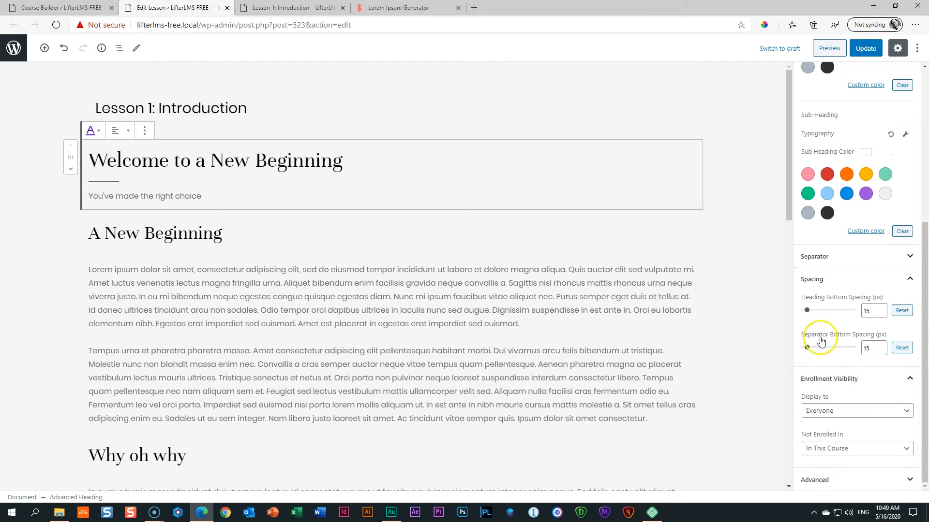
click(891, 279)
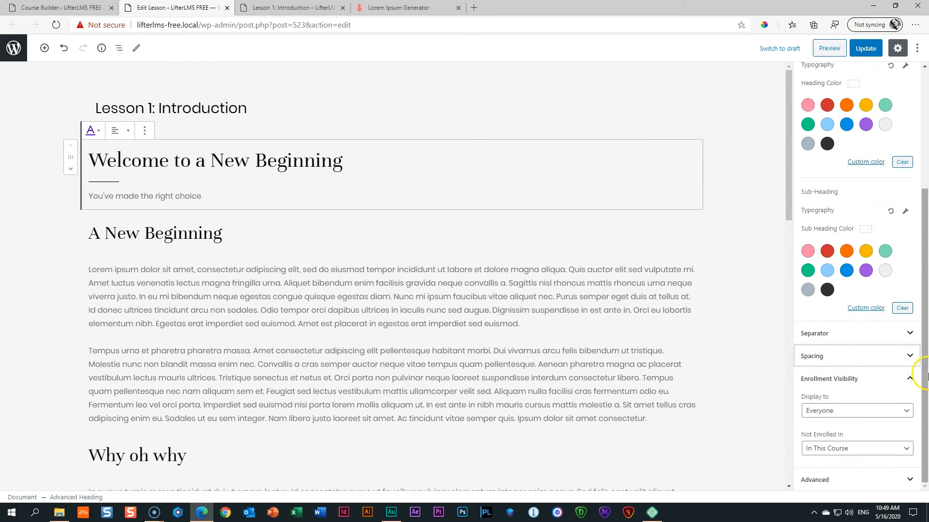
drag(924, 337, 925, 217)
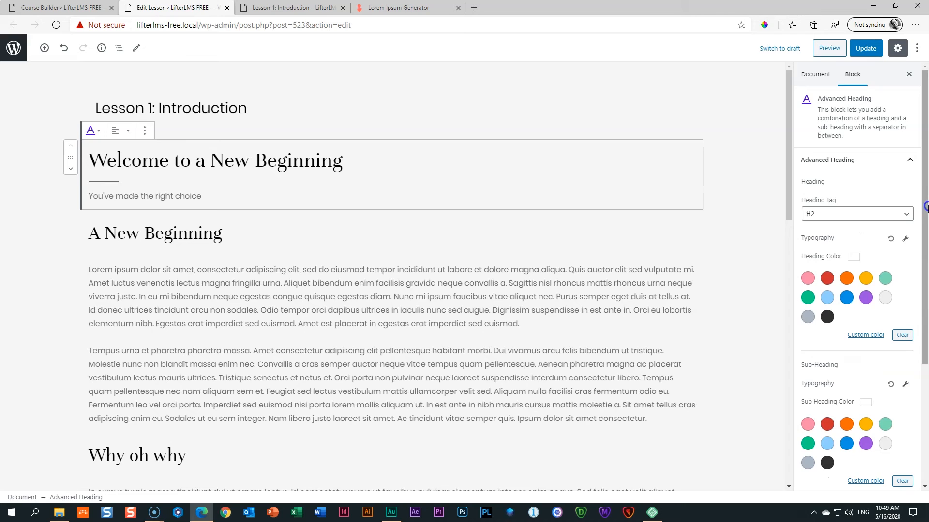
click(380, 215)
click(371, 249)
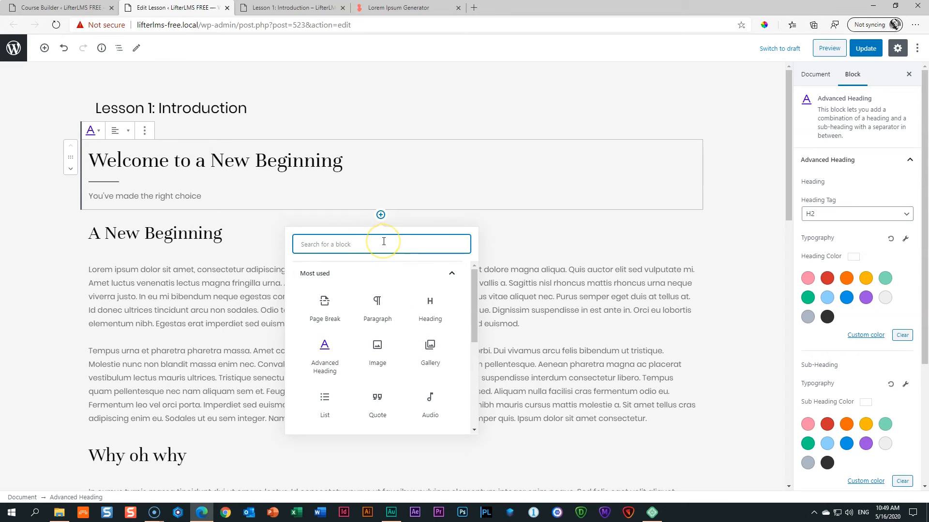
Add a 41 px spacer under the Welcome heading and a 38 px spacer above Mark Complete.
text(spa)
click(326, 312)
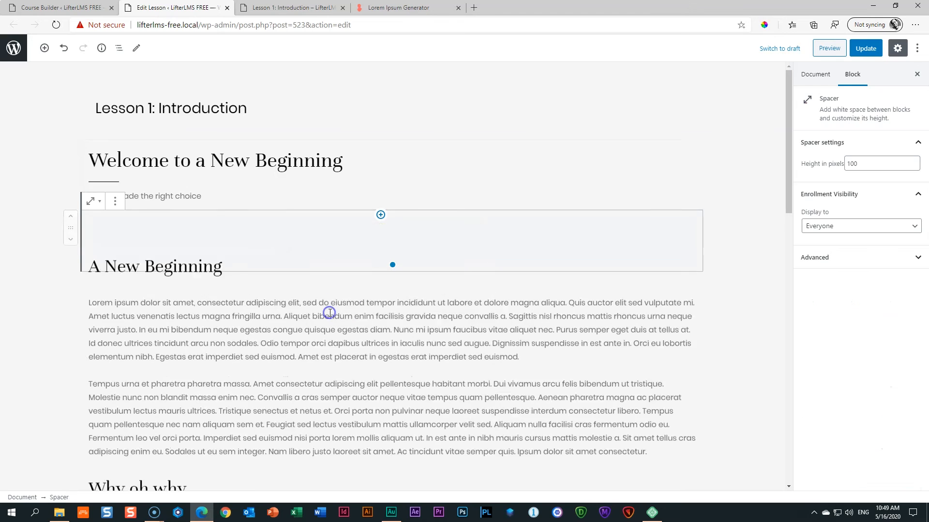
drag(392, 270, 394, 235)
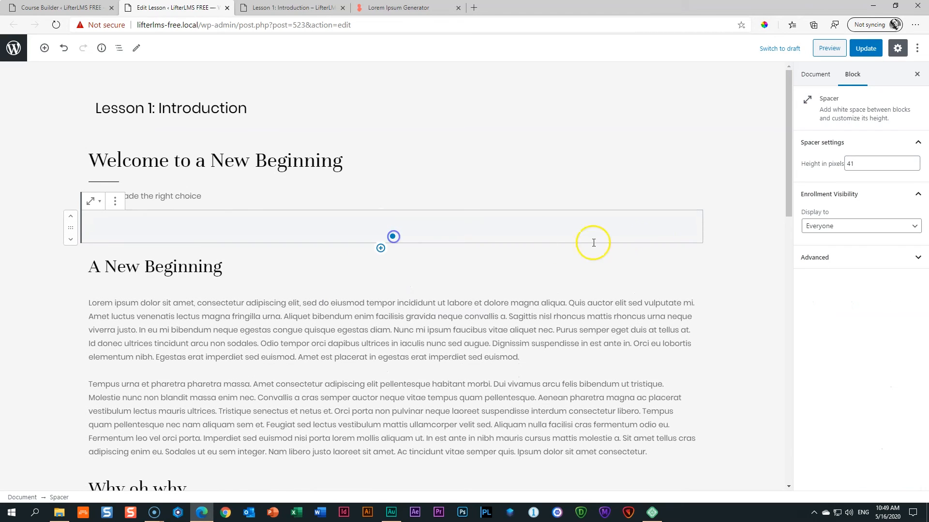
scroll(647, 269, down, 10)
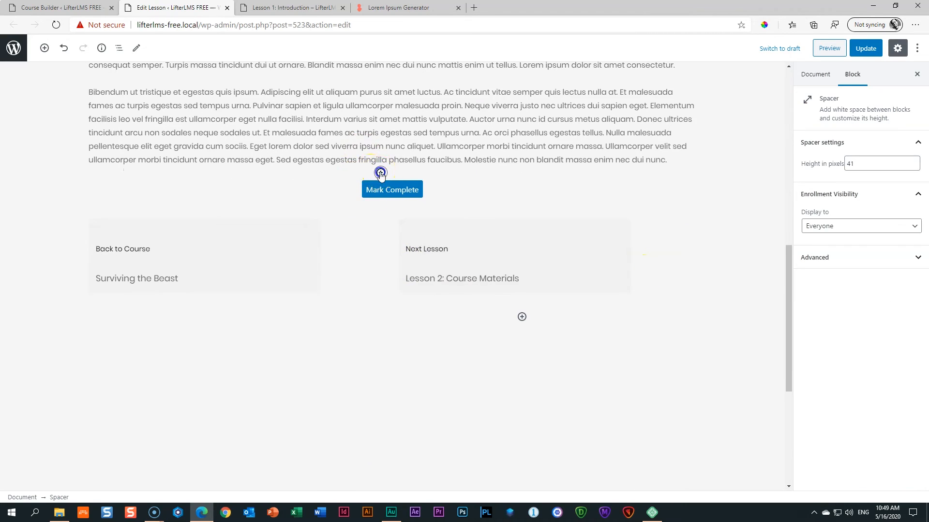
click(380, 173)
click(375, 312)
drag(394, 230, 394, 199)
Update the lesson, check it in the preview tab, and return to the editor.
click(866, 49)
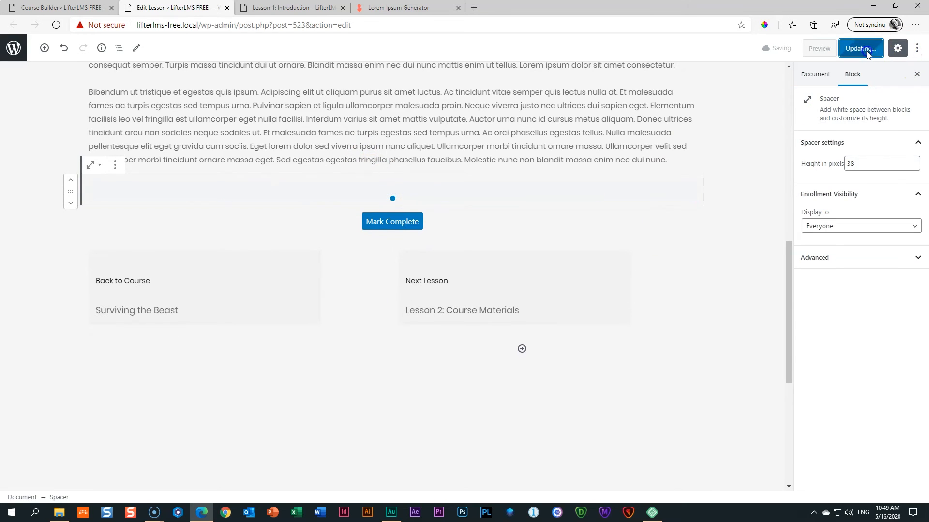
click(279, 8)
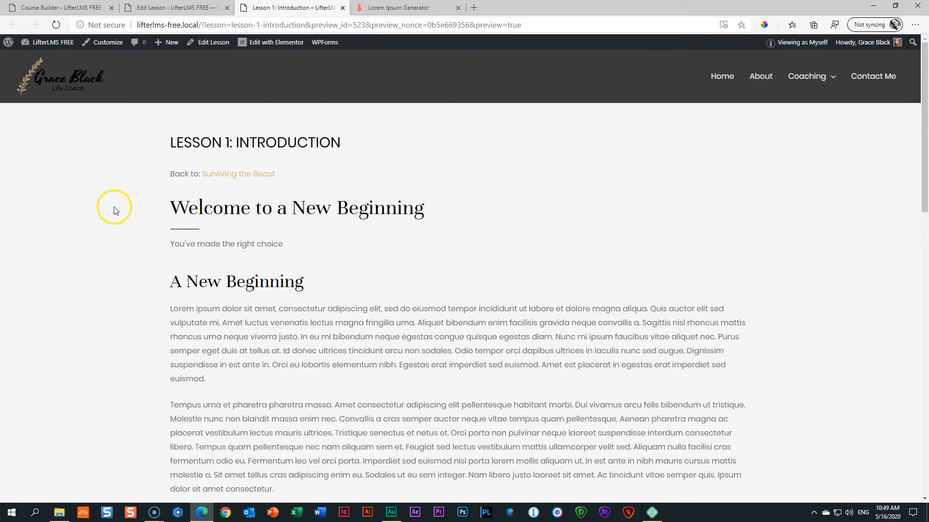
scroll(119, 211, down, 15)
scroll(121, 213, up, 12)
scroll(121, 215, up, 3)
click(174, 8)
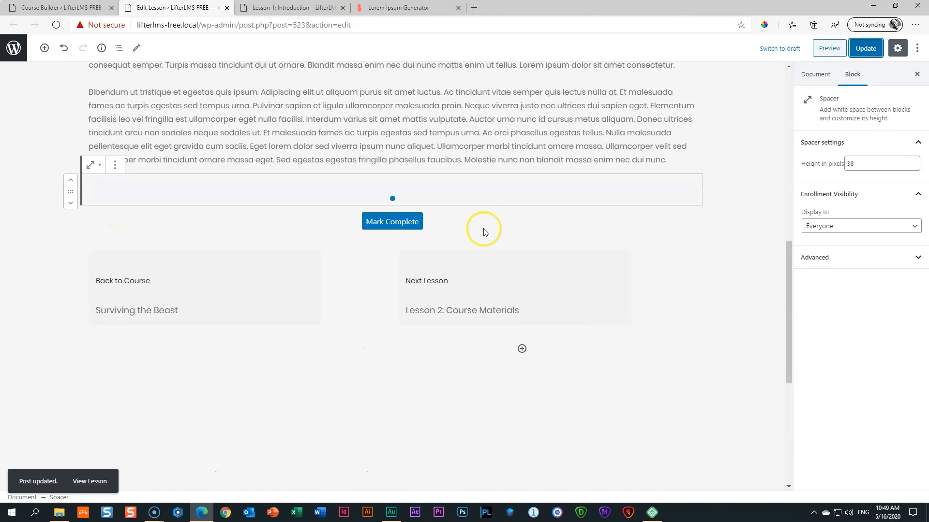
scroll(502, 230, up, 7)
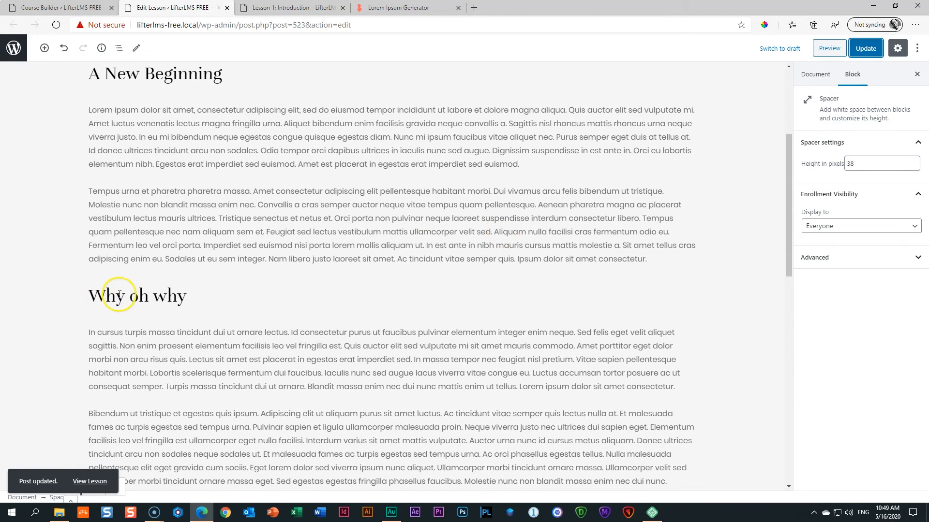
Insert an Image block above Why oh why with the woman-in-a-scarf photo from the Media Library.
click(380, 277)
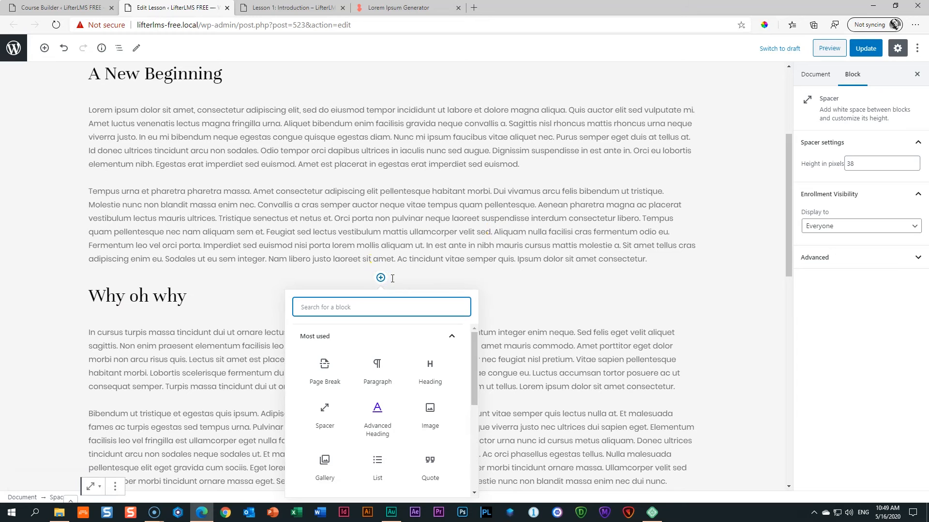
click(430, 410)
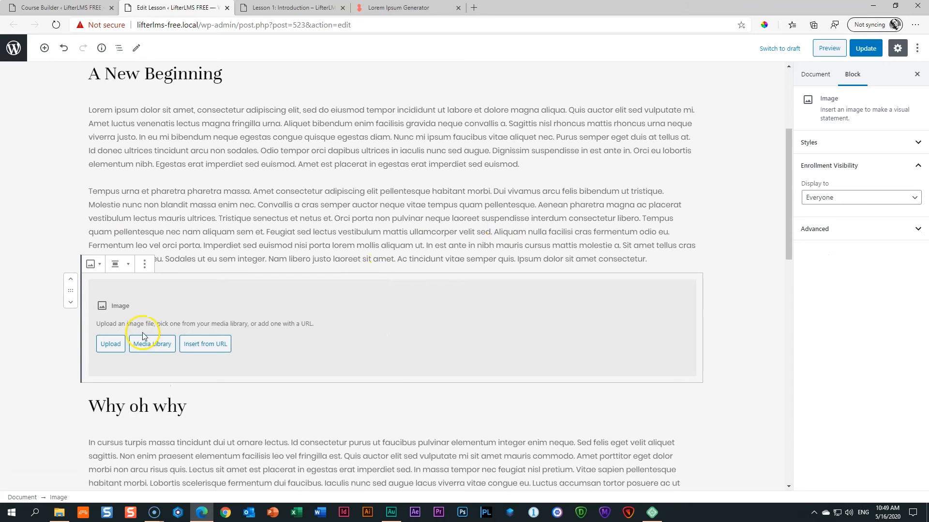
click(160, 348)
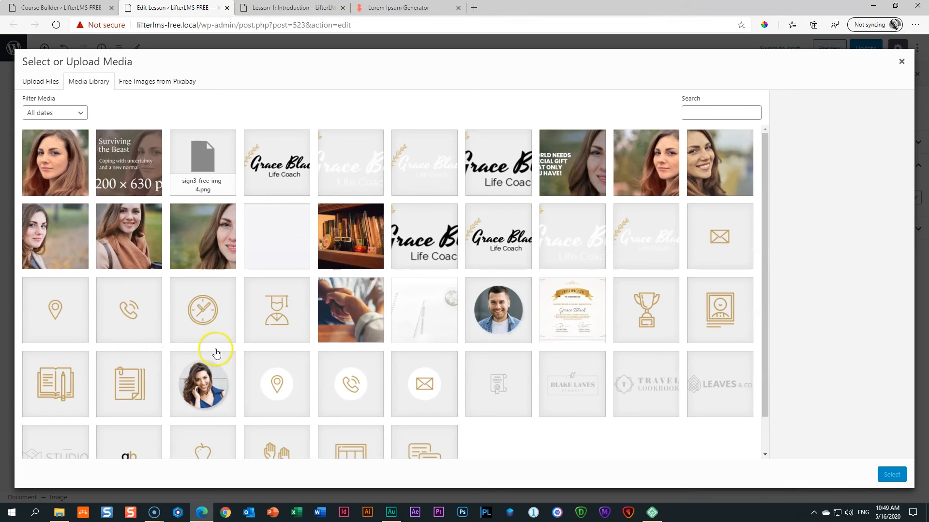
click(135, 252)
click(892, 474)
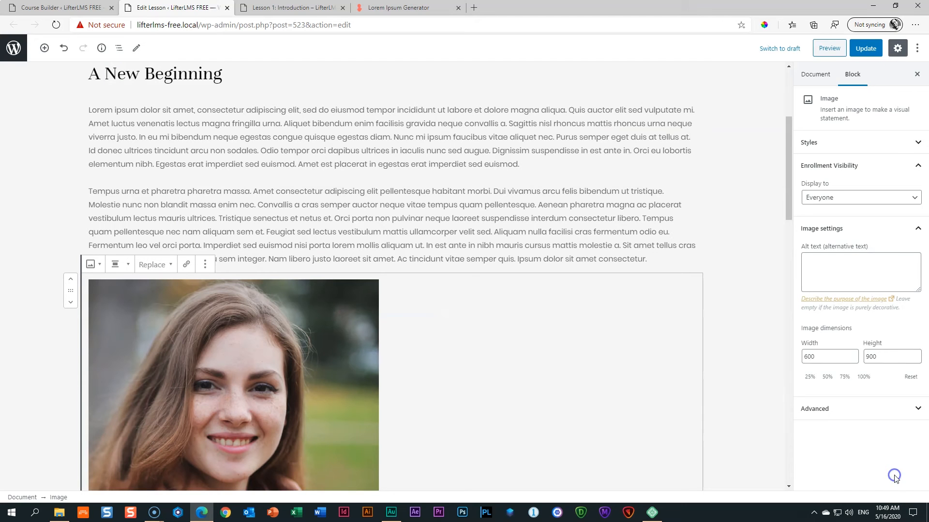
Align the scarf photo to the left.
scroll(599, 353, down, 1)
click(296, 229)
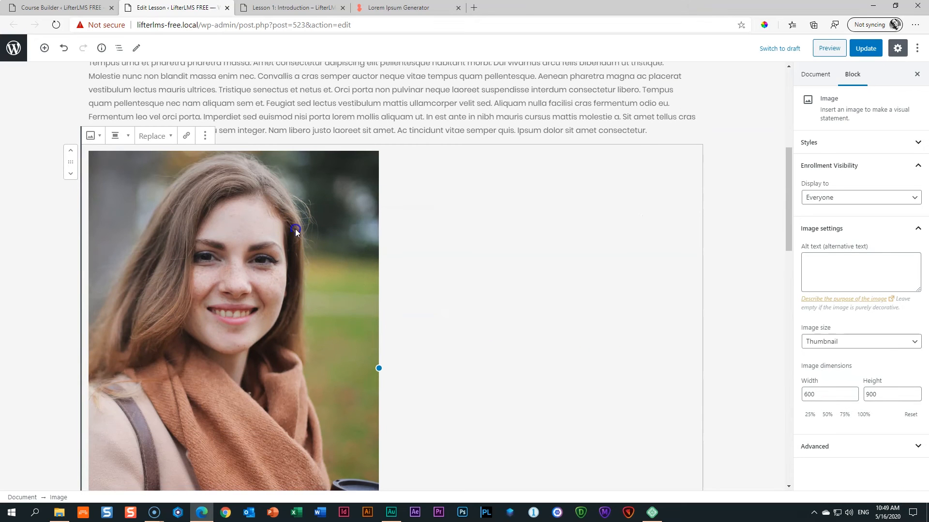
click(121, 136)
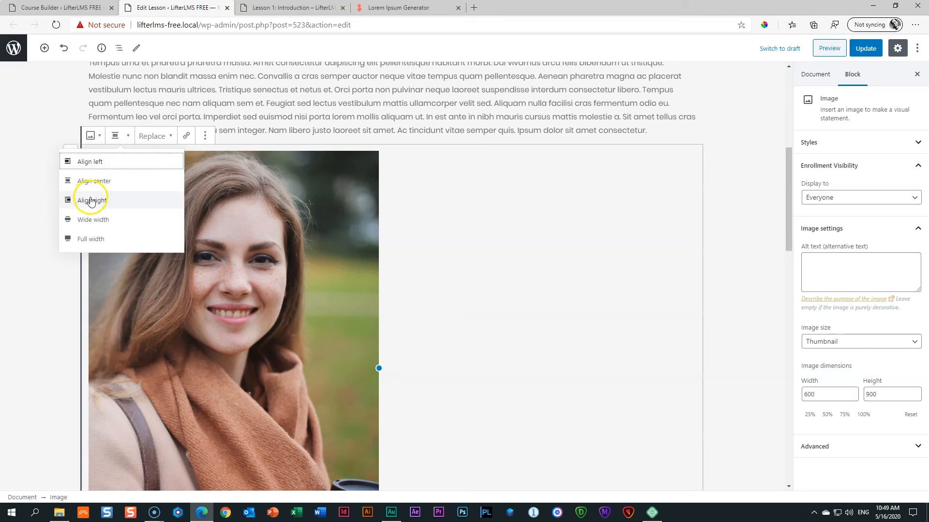
click(84, 164)
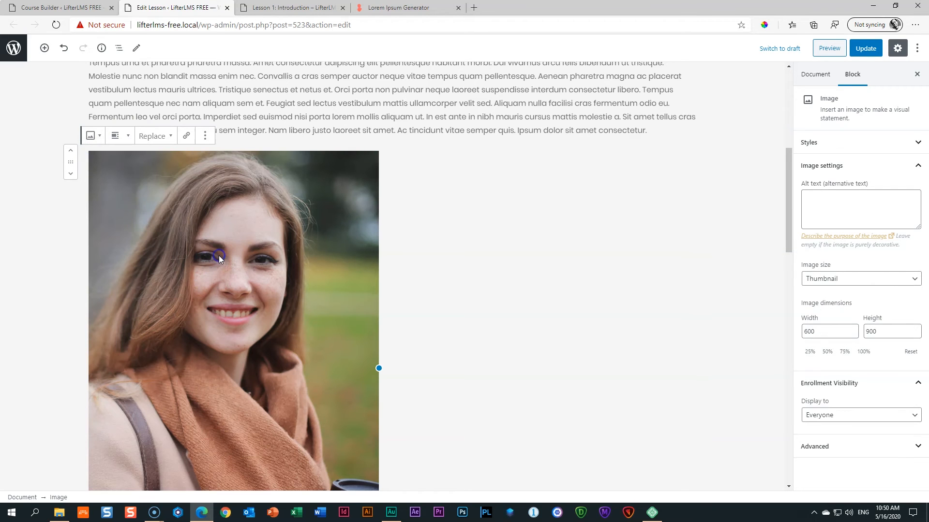
Try the Thumbnail and Full image sizes, settling on Medium (200×300).
scroll(220, 255, down, 6)
scroll(215, 246, up, 1)
click(906, 277)
click(870, 302)
click(875, 277)
click(856, 296)
click(864, 277)
click(844, 302)
click(855, 280)
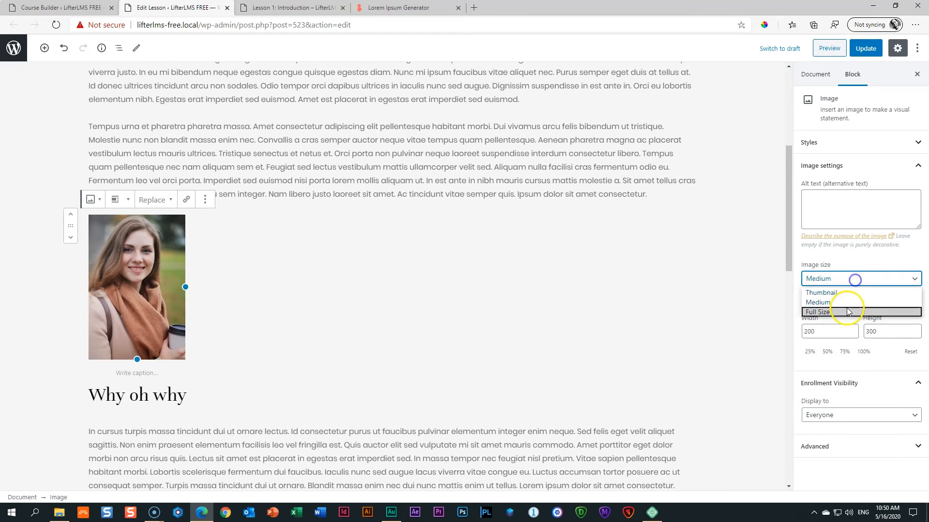
click(847, 312)
click(854, 278)
click(849, 302)
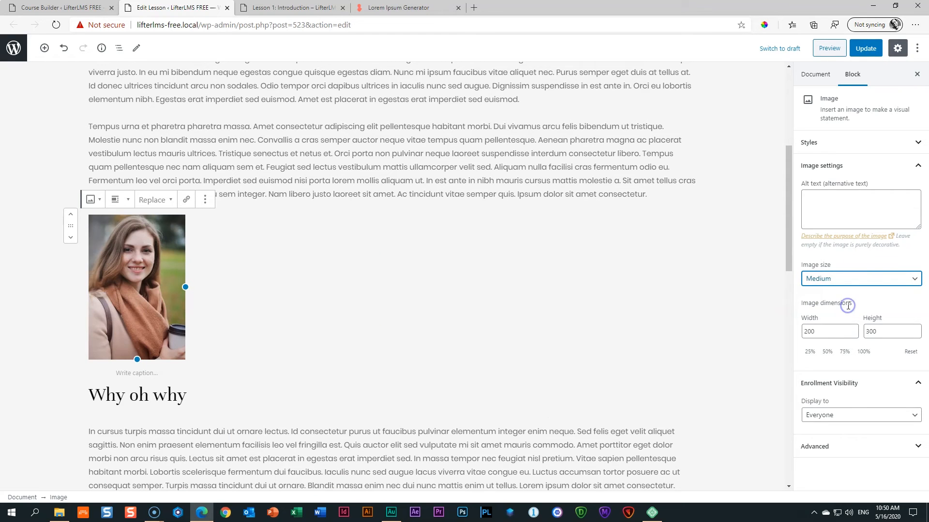
Move the photo below the Why oh why heading and save the lesson.
click(168, 257)
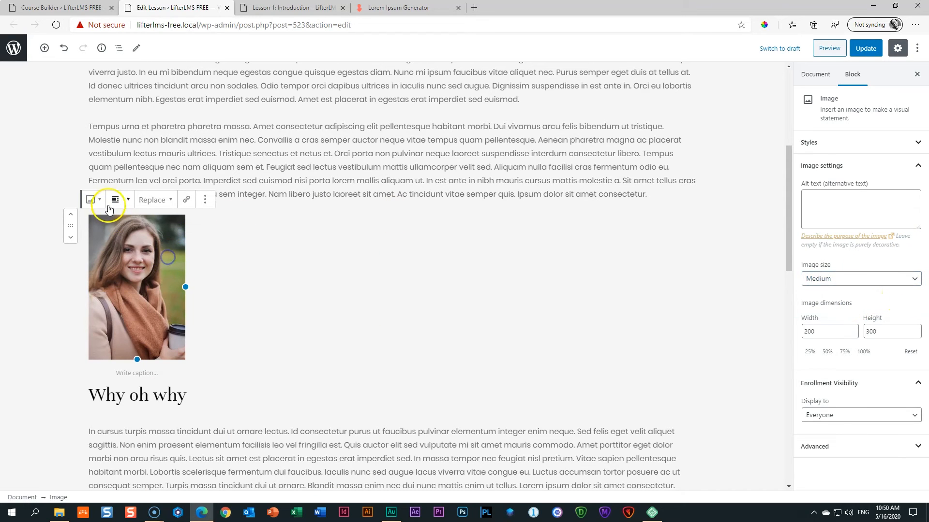
click(70, 238)
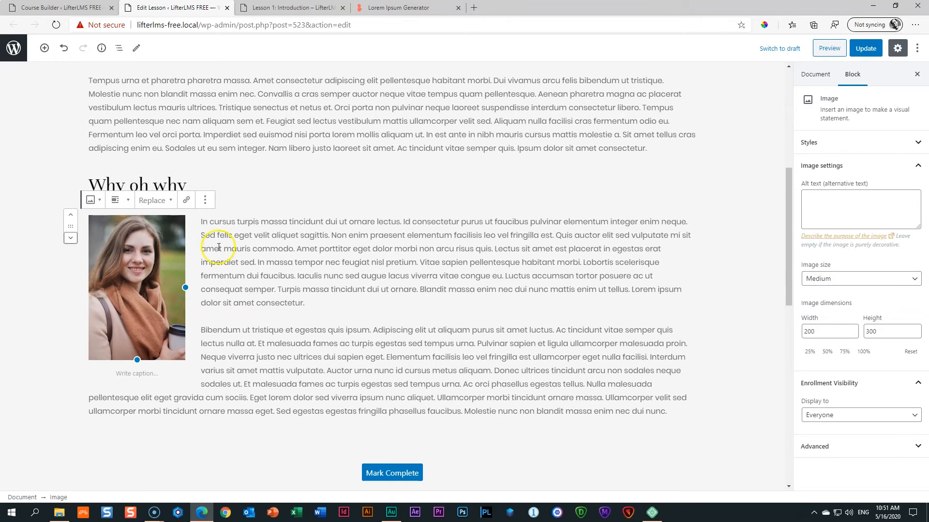
click(868, 49)
Preview Lesson 1 to confirm the paragraphs wrap around the scarf photo, then return to the editor.
click(818, 48)
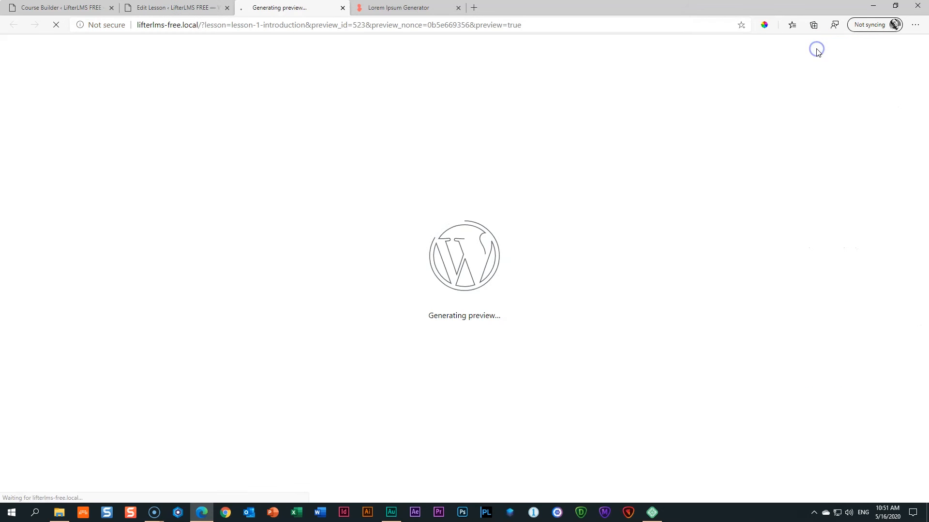
scroll(591, 149, down, 5)
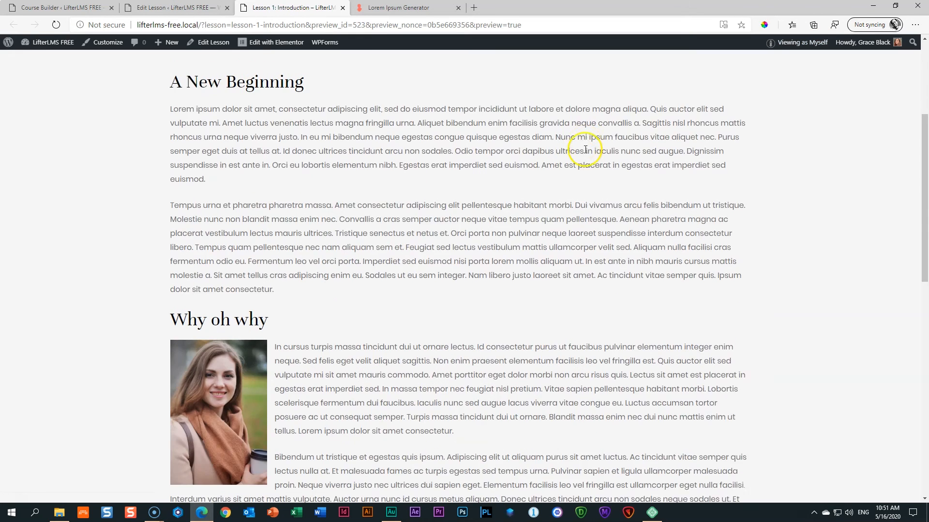
scroll(585, 152, down, 5)
scroll(585, 150, up, 9)
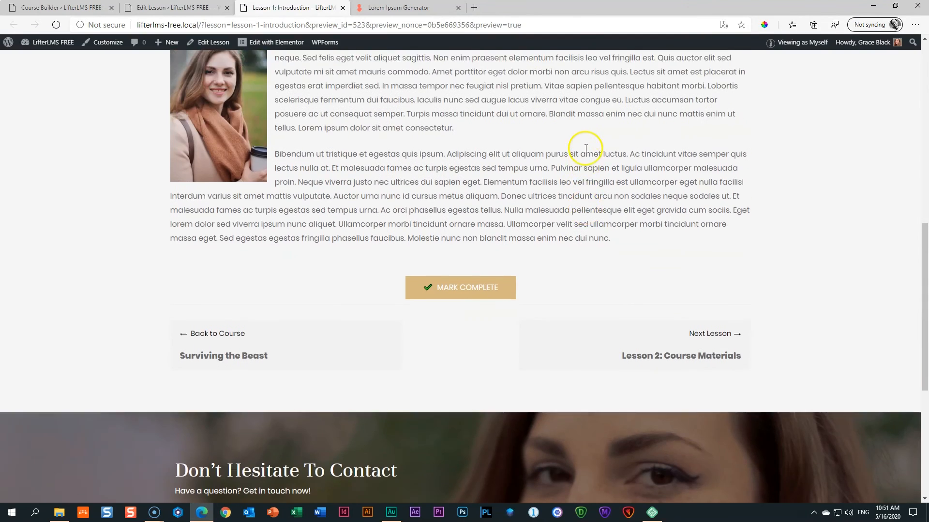
scroll(585, 148, up, 2)
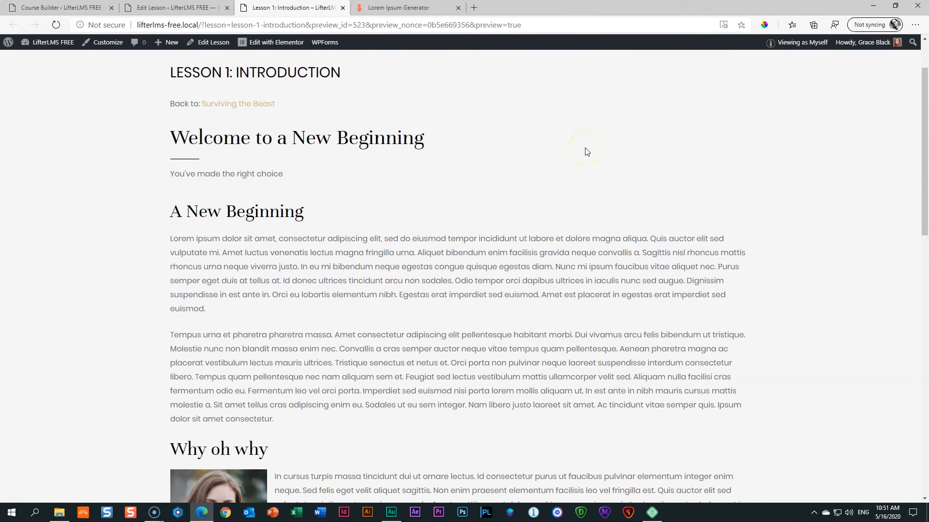
scroll(585, 151, down, 9)
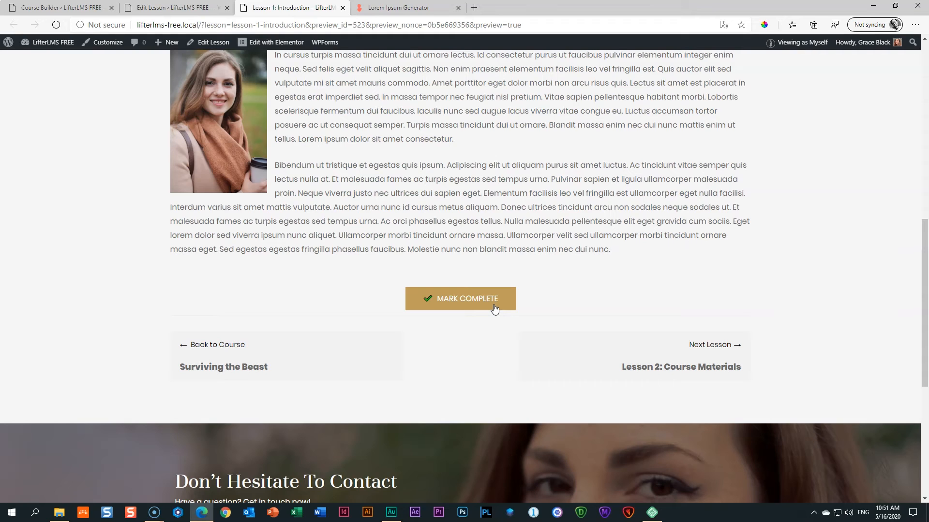
click(186, 6)
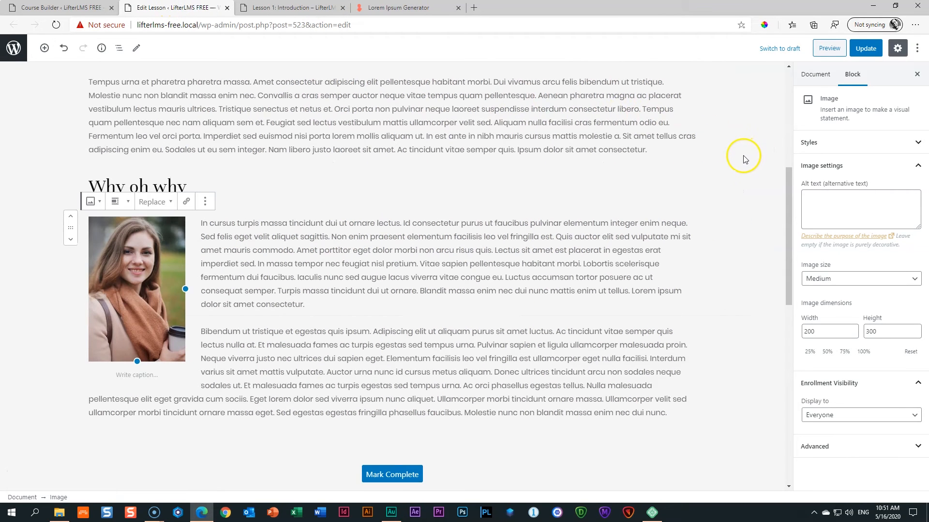
Open Lesson 2: Course Materials from the Course Builder panel in the document settings.
scroll(742, 156, up, 6)
click(823, 83)
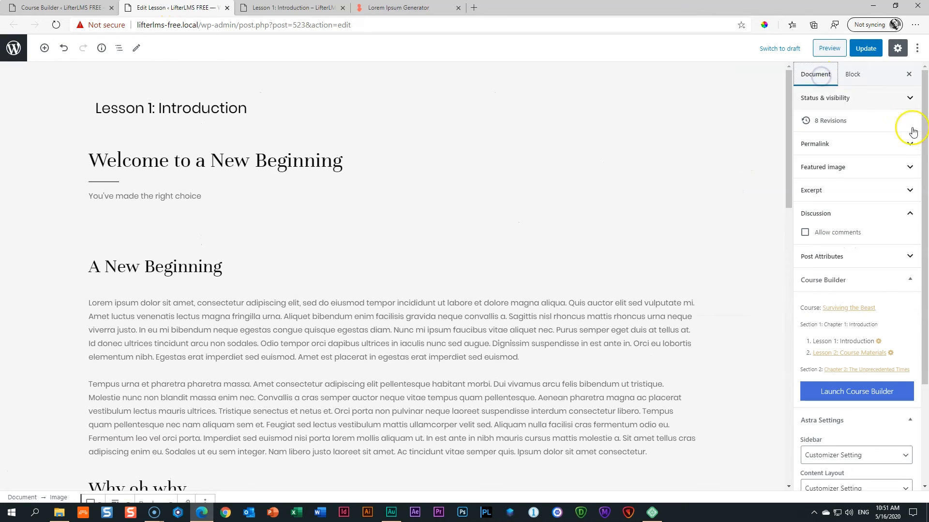
drag(924, 174, 924, 273)
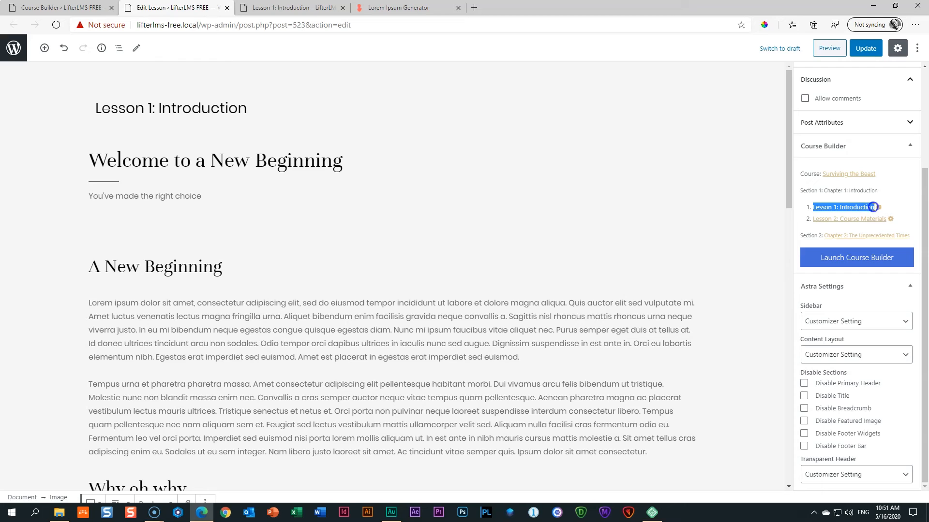
click(845, 220)
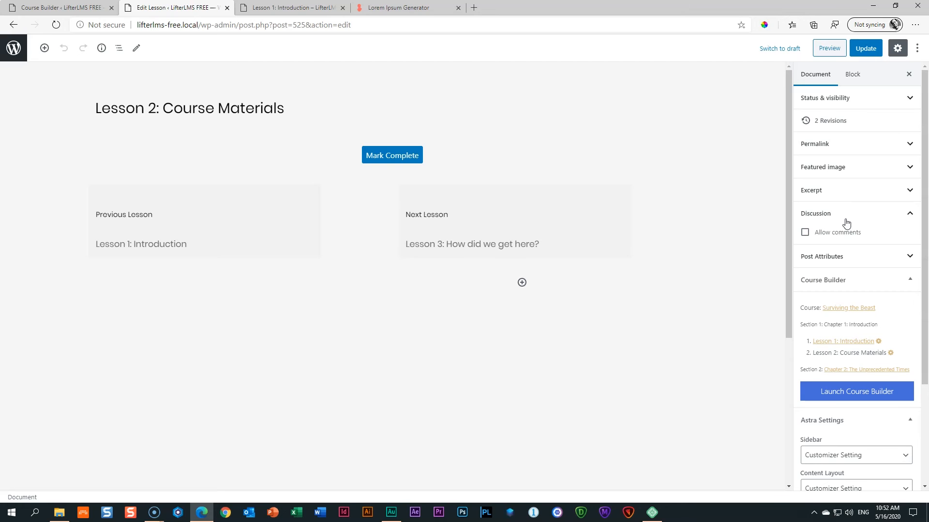
Add a File block with the Course Materials PDF, labelled 'Download a free health brochure for this course'.
click(381, 171)
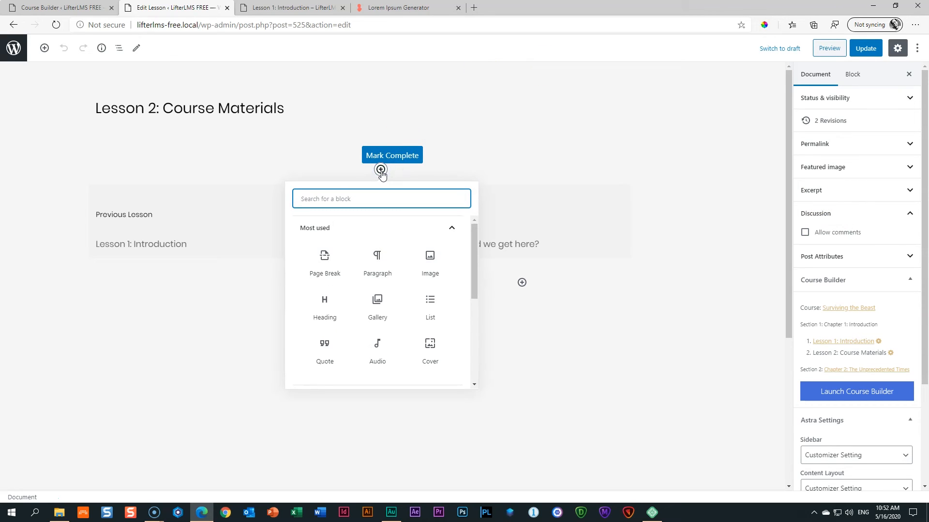
text(download)
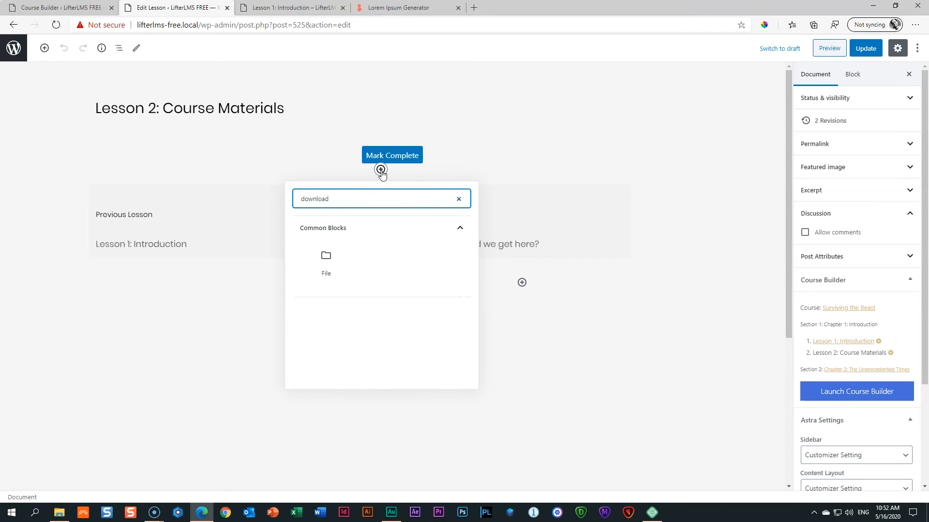
click(332, 263)
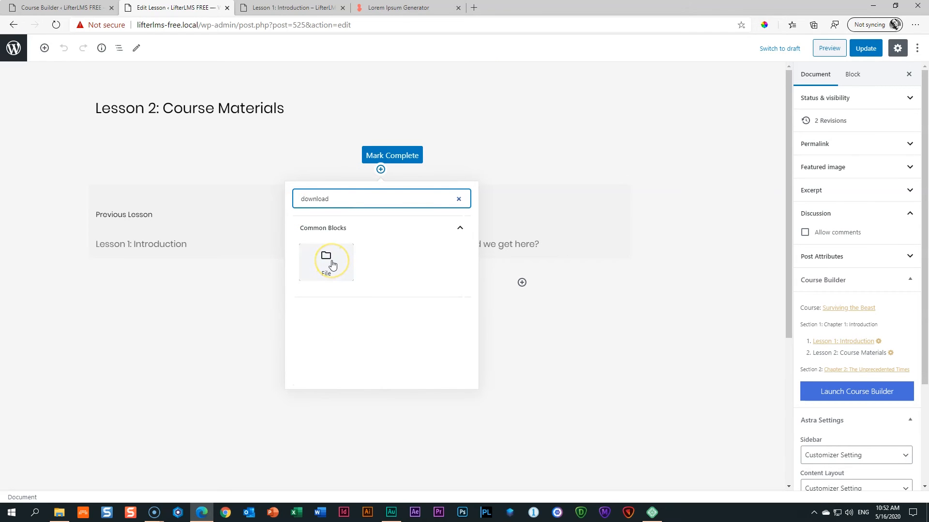
click(331, 263)
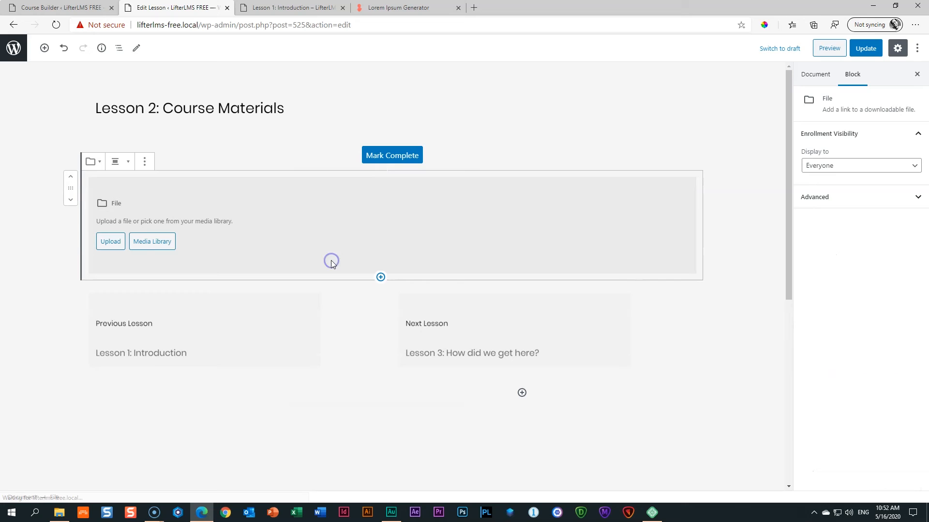
click(71, 180)
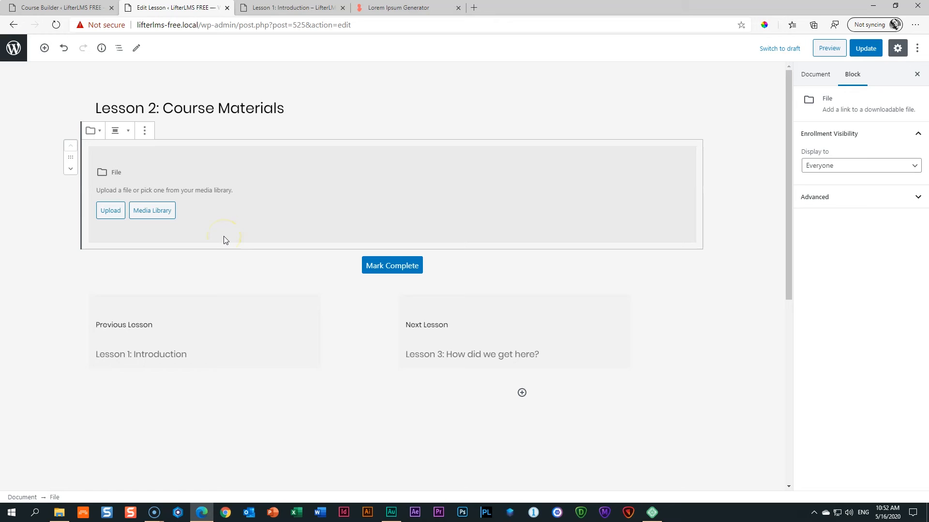
click(59, 513)
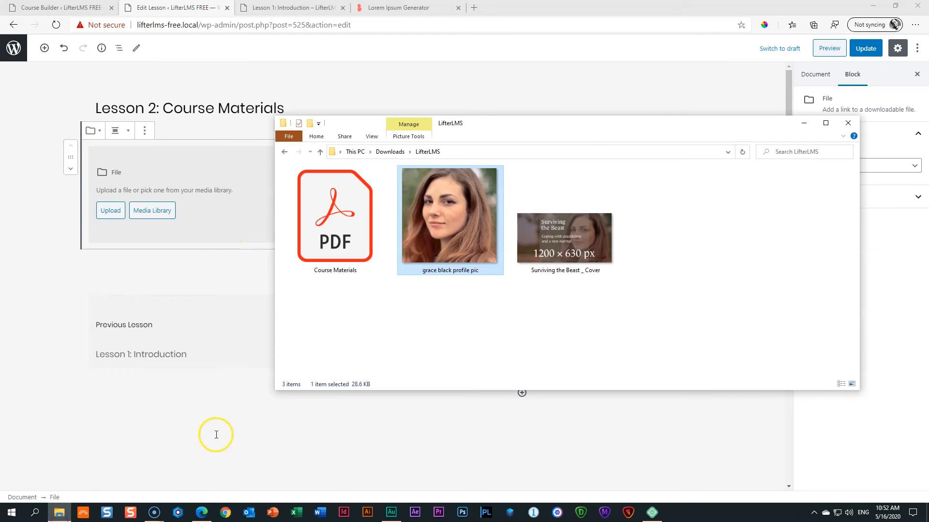
click(339, 235)
drag(339, 235, 189, 182)
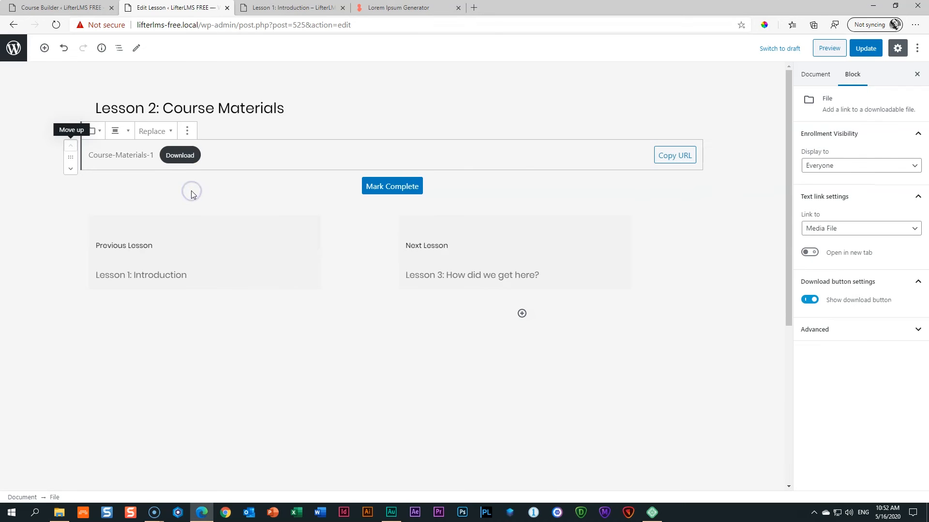
triple_click(99, 155)
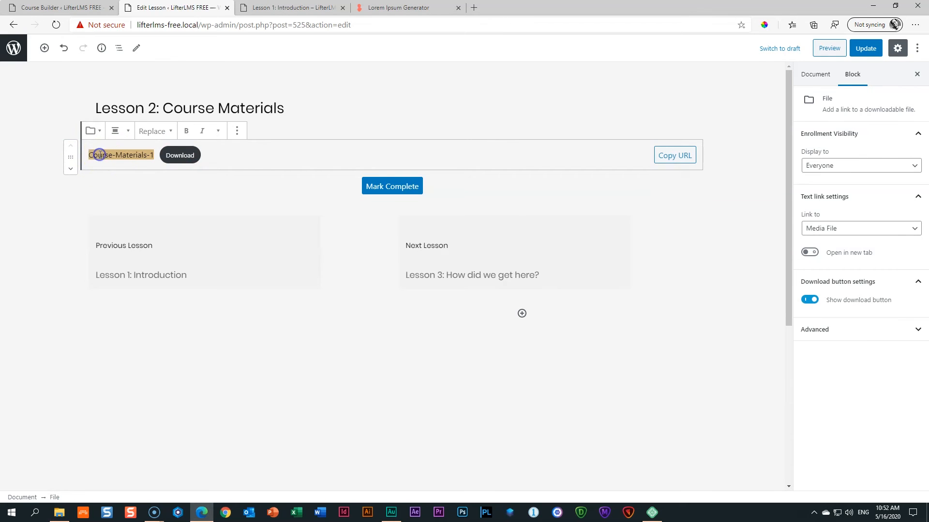
text(Do)
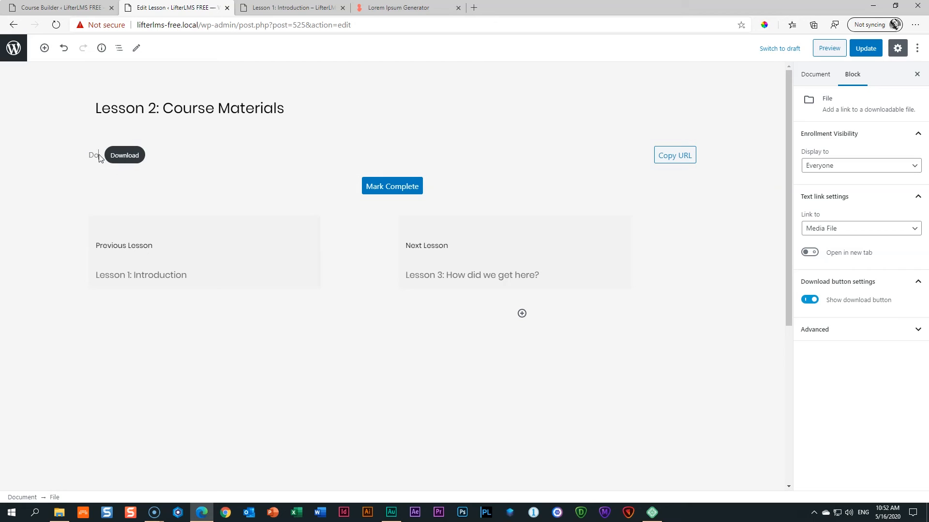
text(wnload a free health brochu)
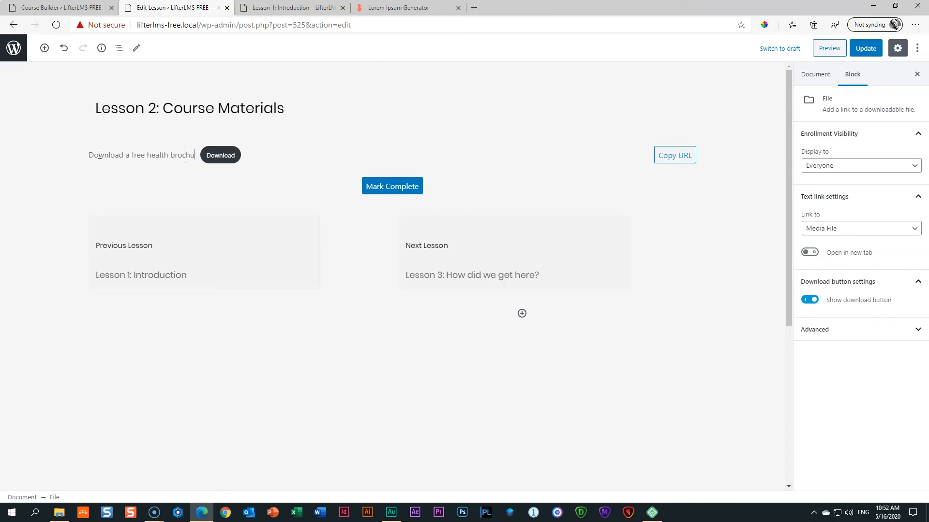
text(re for this course)
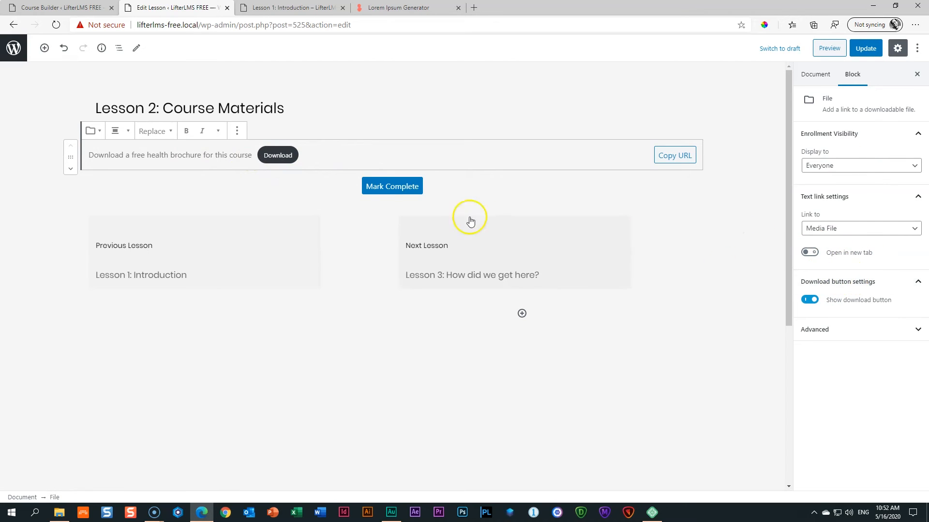
Add a 22 px spacer below the download and save the lesson.
click(381, 169)
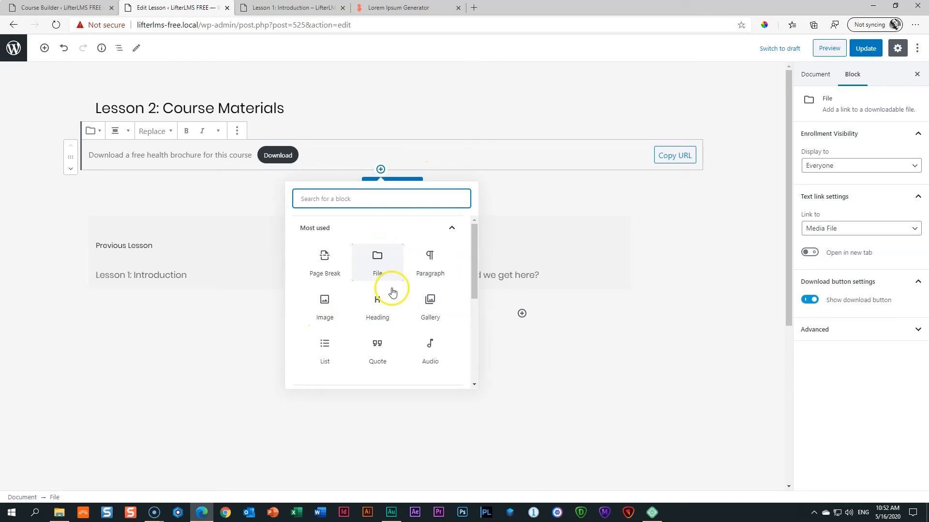
click(383, 196)
text(spacer)
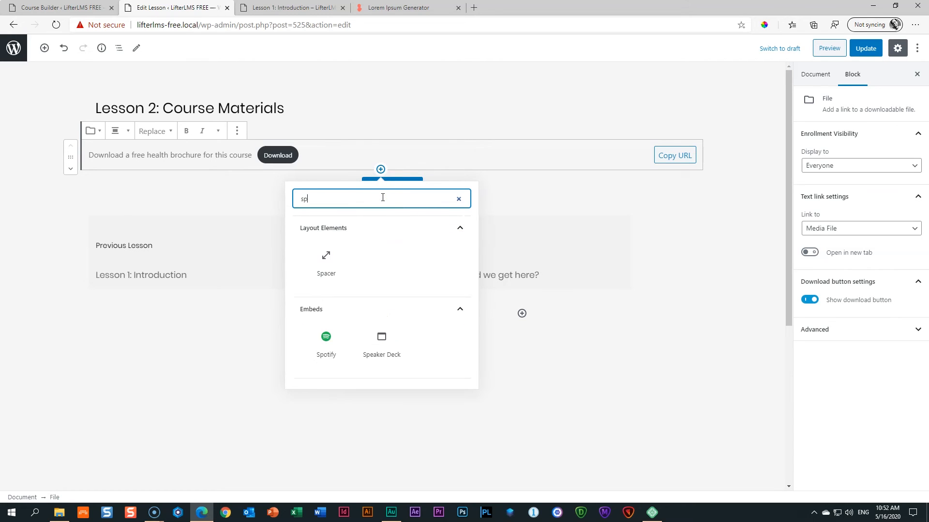
click(321, 252)
drag(392, 237, 392, 187)
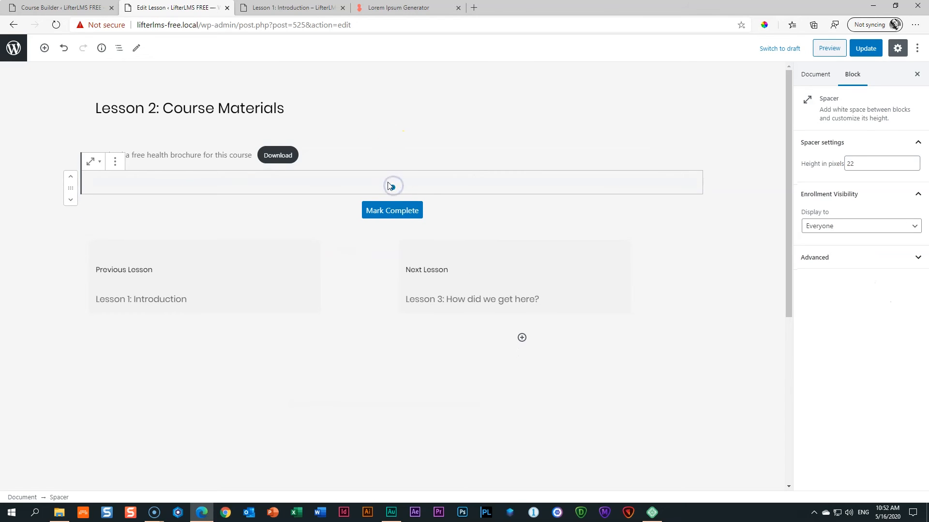
click(861, 52)
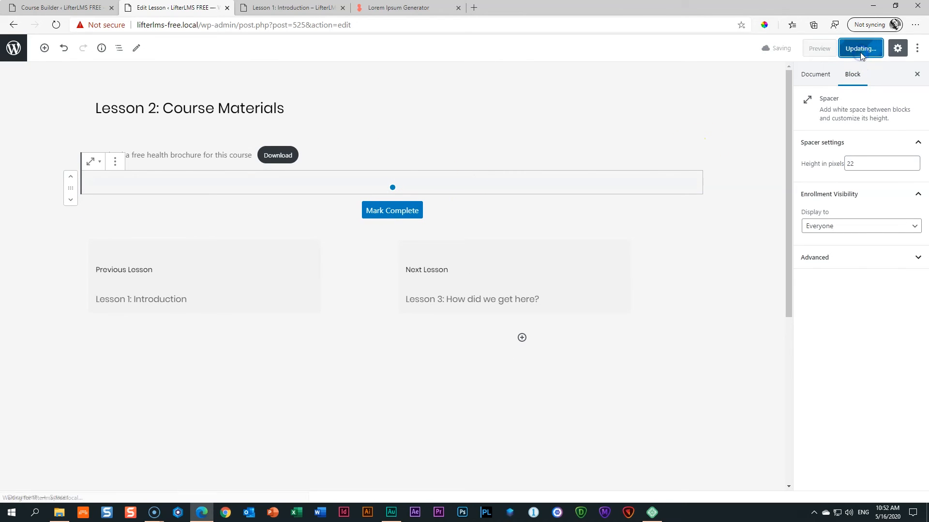
Preview the course and move on to the Lesson 2: Course Materials page.
click(830, 48)
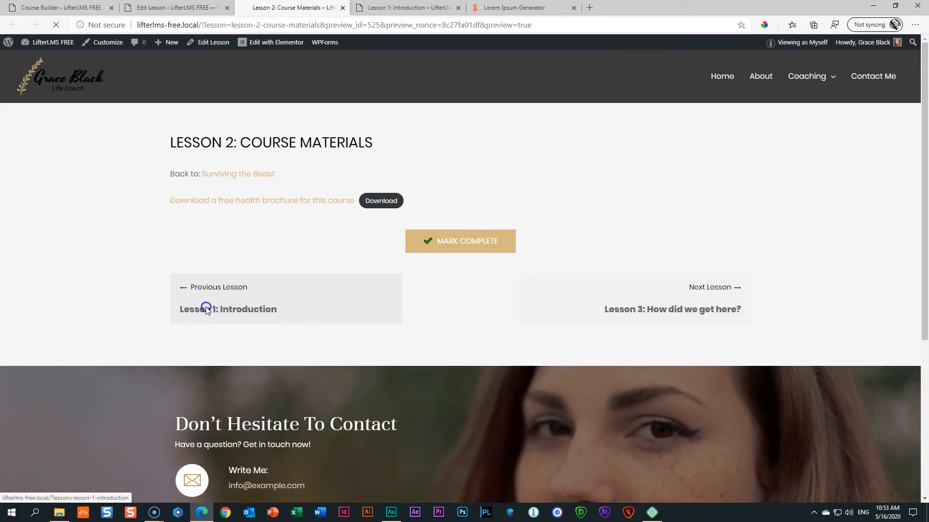
scroll(280, 235, down, 5)
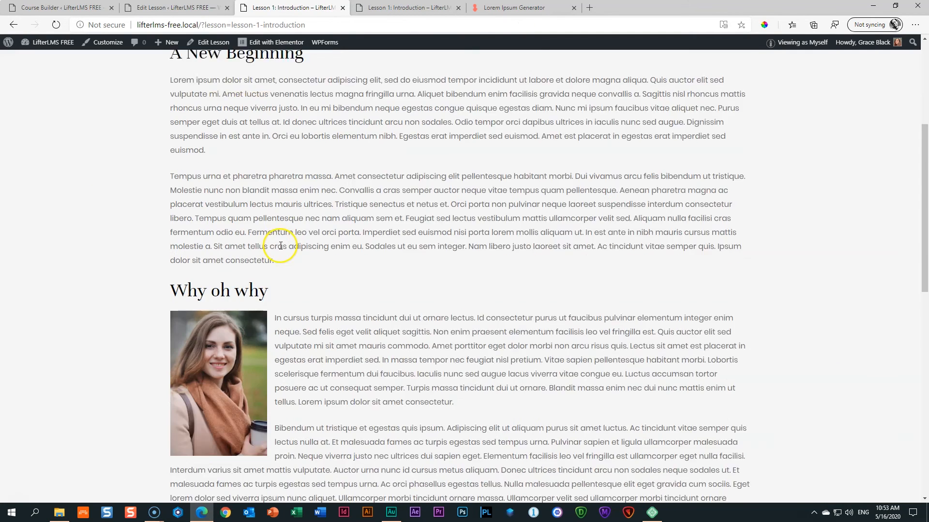
scroll(277, 252, down, 6)
click(685, 304)
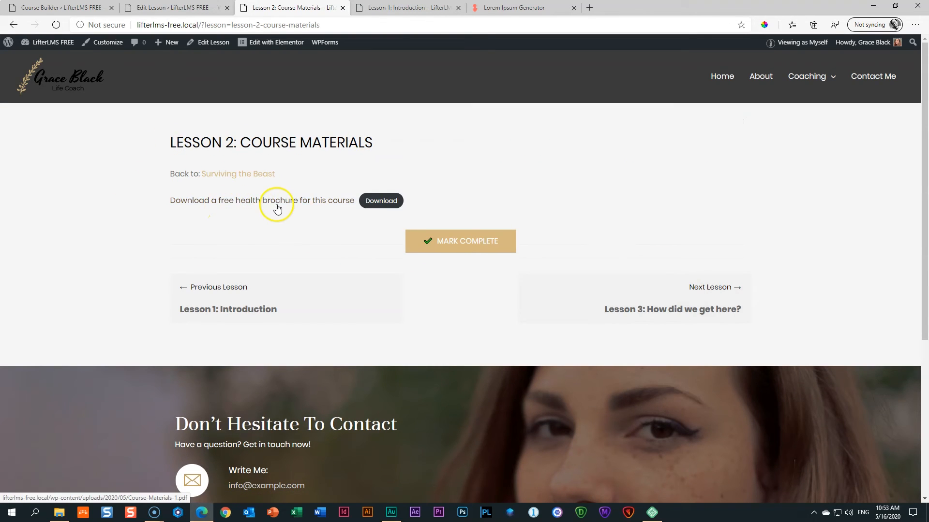
Download the brochure, confirm it opens the Super Hero pug PDF, and close it.
click(376, 206)
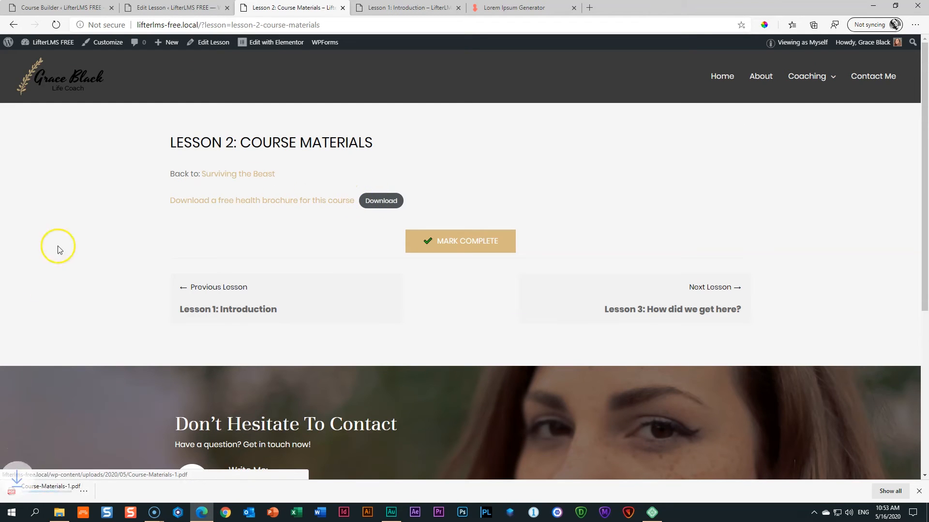
click(70, 490)
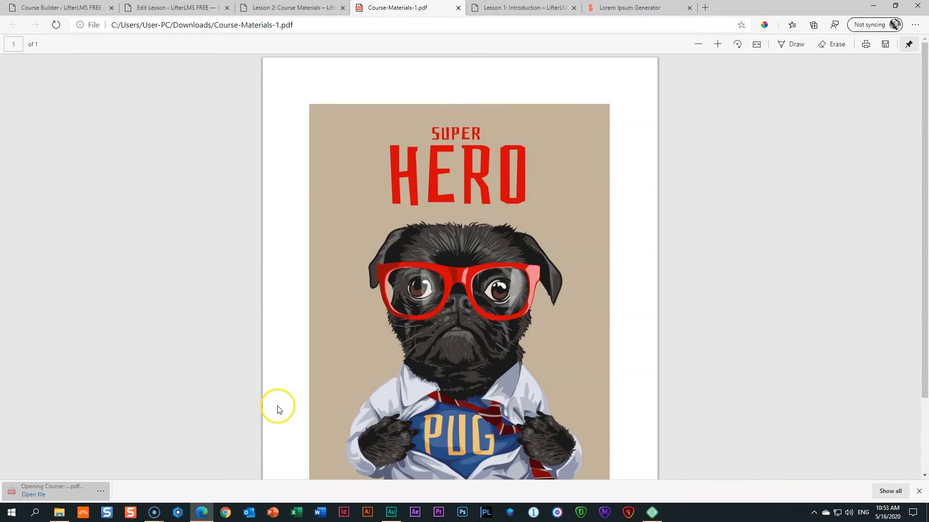
scroll(280, 407, down, 2)
scroll(279, 406, up, 2)
scroll(306, 379, down, 1)
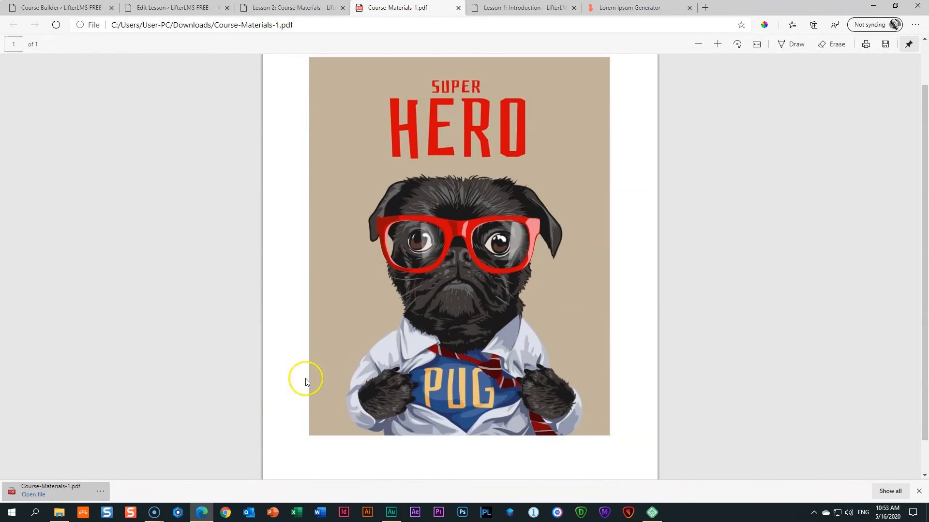
click(459, 8)
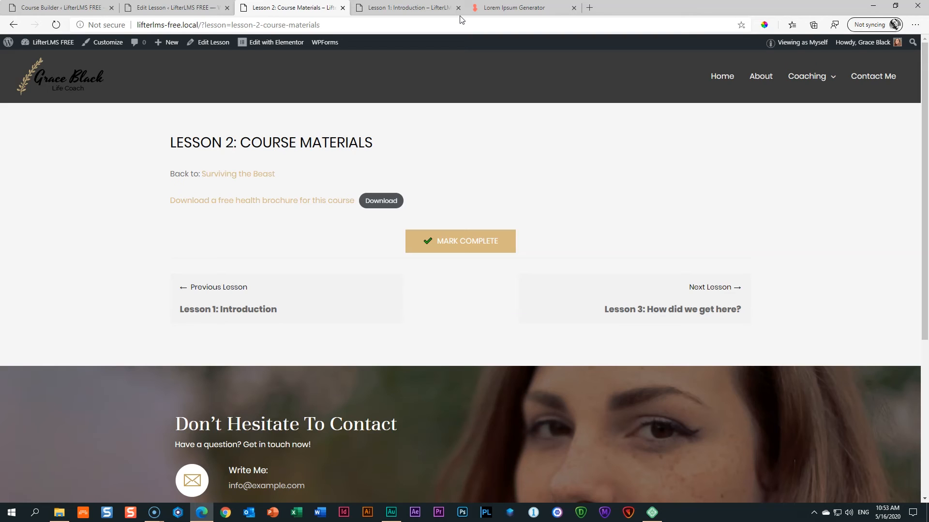
Close the Lesson 1 and Lesson 2 preview tabs and update Lesson 2 again.
click(449, 9)
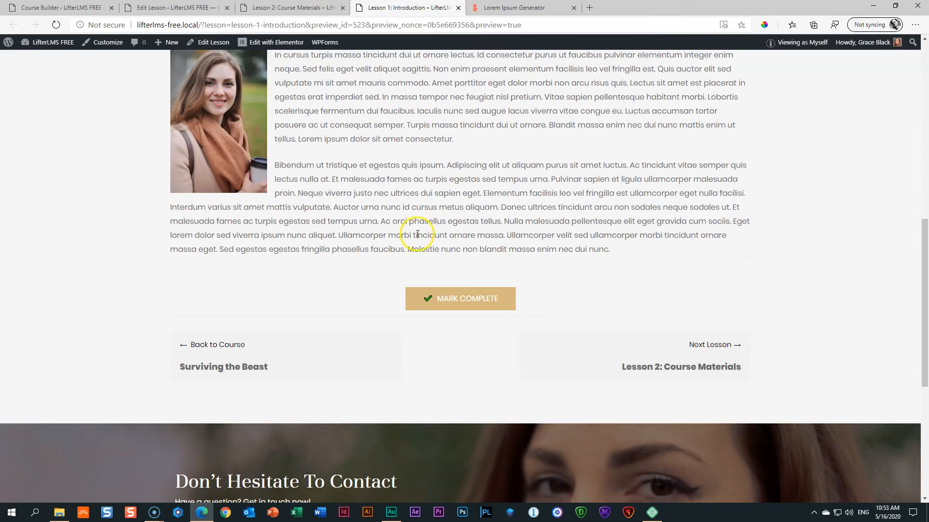
scroll(415, 232, up, 10)
click(458, 8)
click(291, 8)
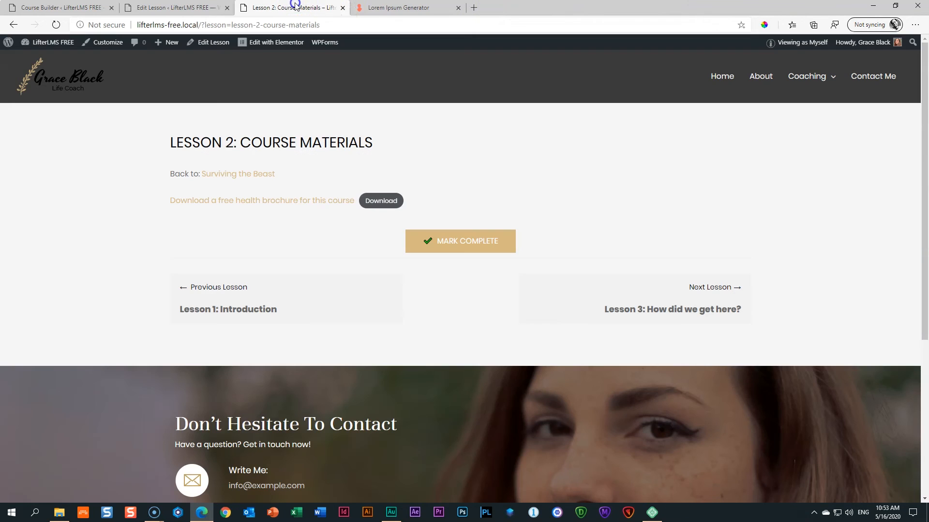
click(343, 8)
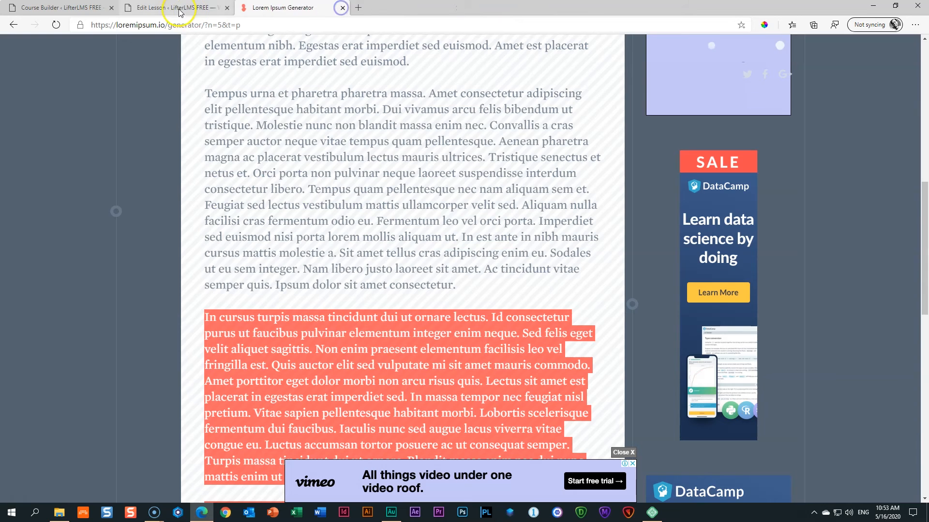
click(178, 10)
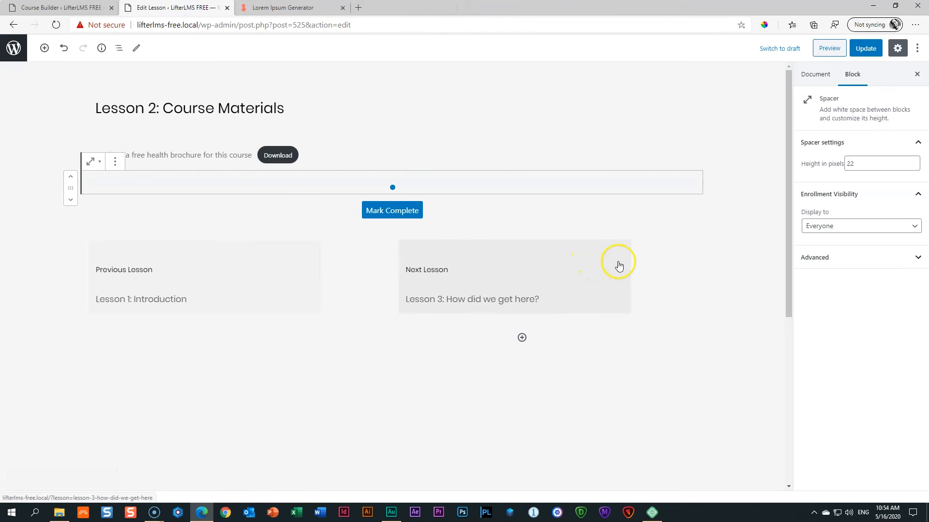
click(853, 50)
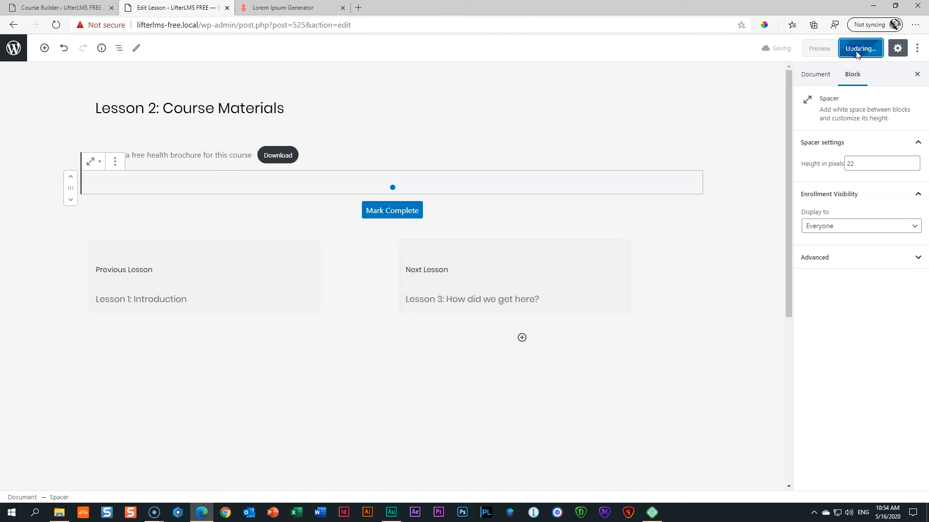
Launch the Course Builder for Surviving the Beast from the Document settings.
click(812, 75)
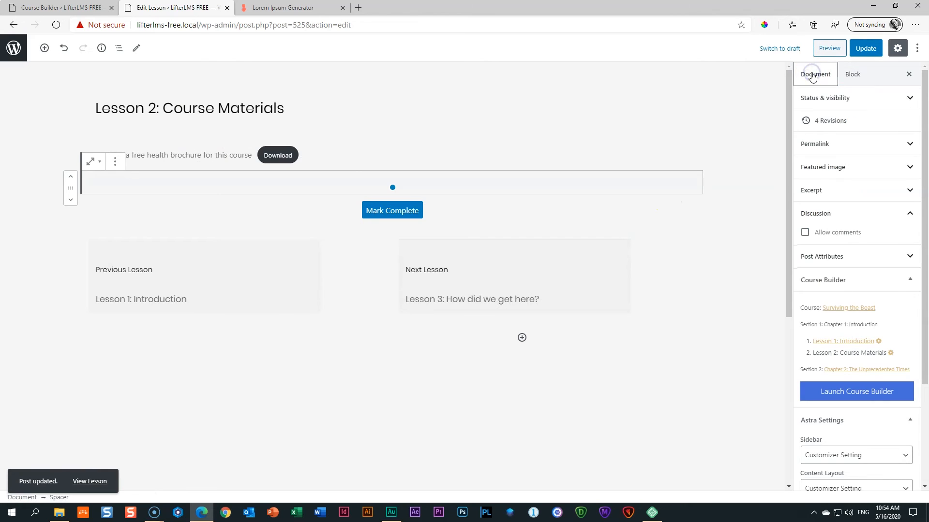
drag(925, 220, 927, 312)
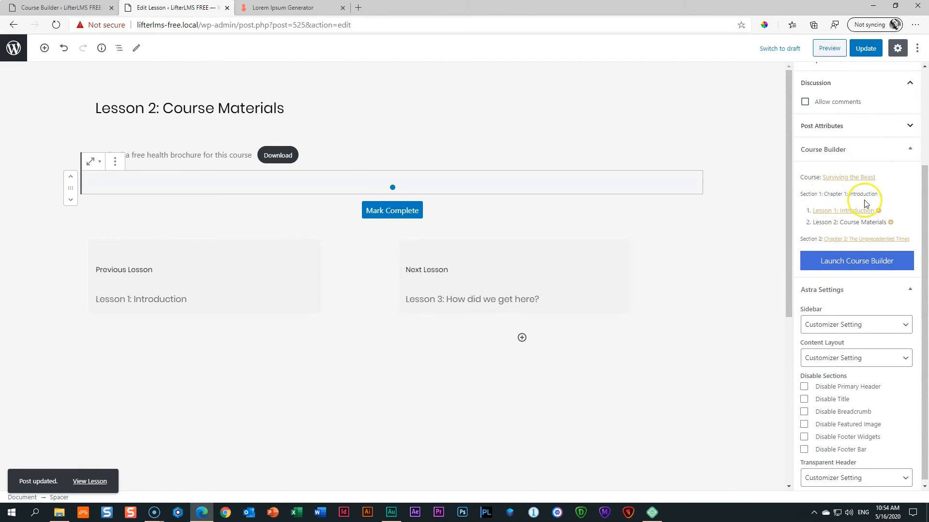
click(849, 267)
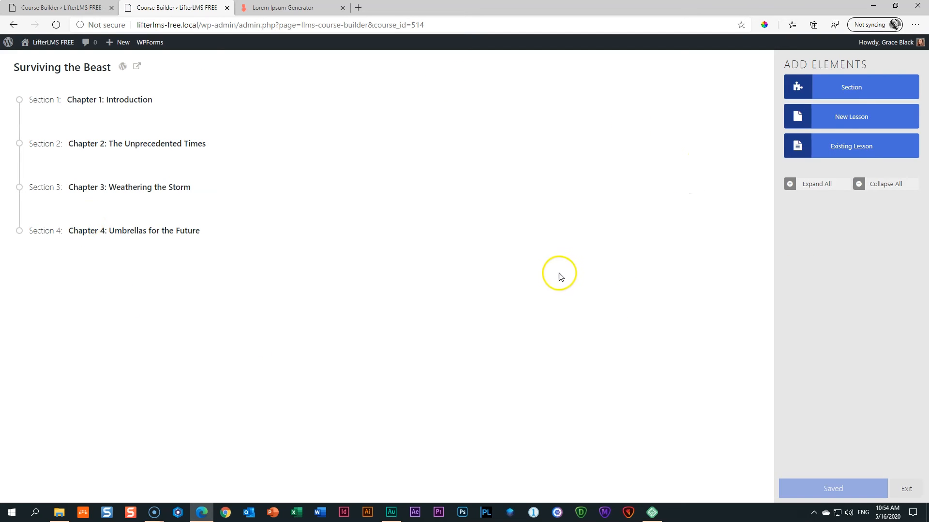
Expand all chapters and open the settings for Lesson 3: How did we get here?
click(821, 186)
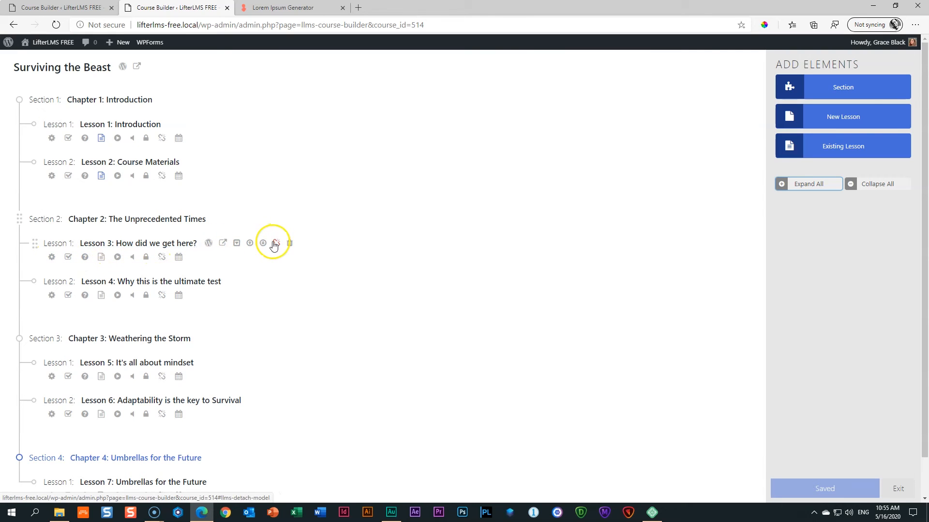
click(53, 259)
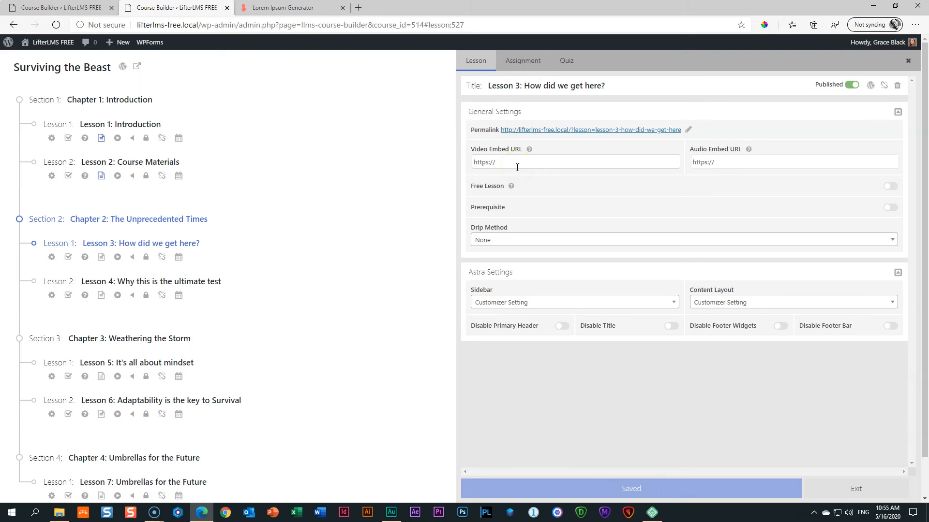
Go to vimeo.com in a new tab and browse to the Inspiration > Watch page.
click(358, 7)
text(vimeo.com)
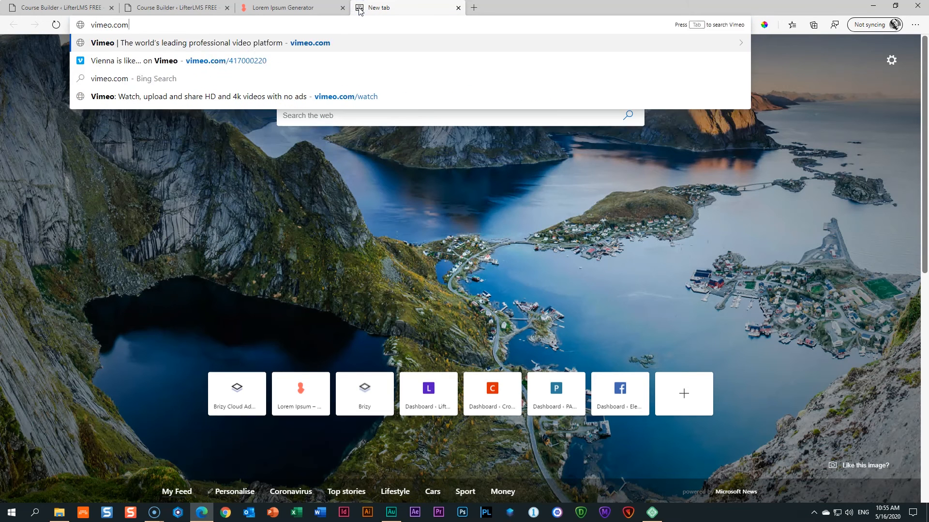
key(Return)
click(205, 59)
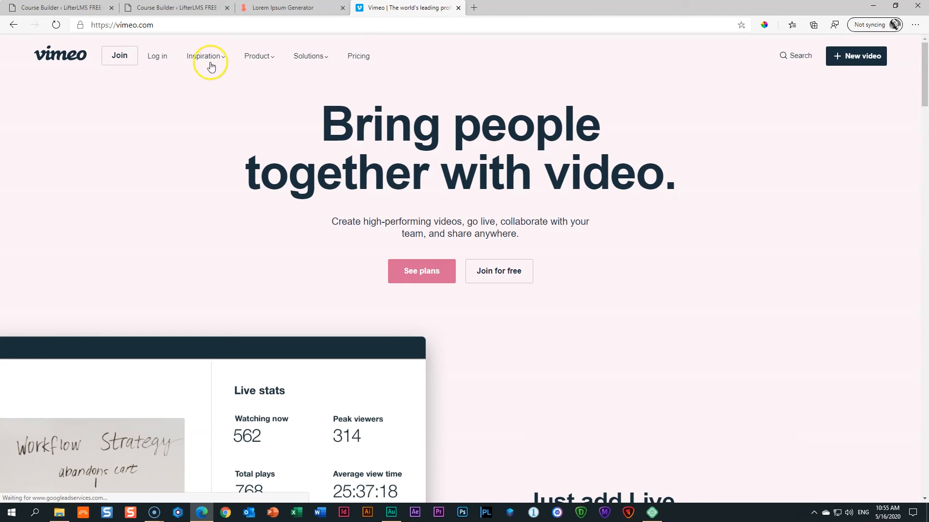
click(195, 87)
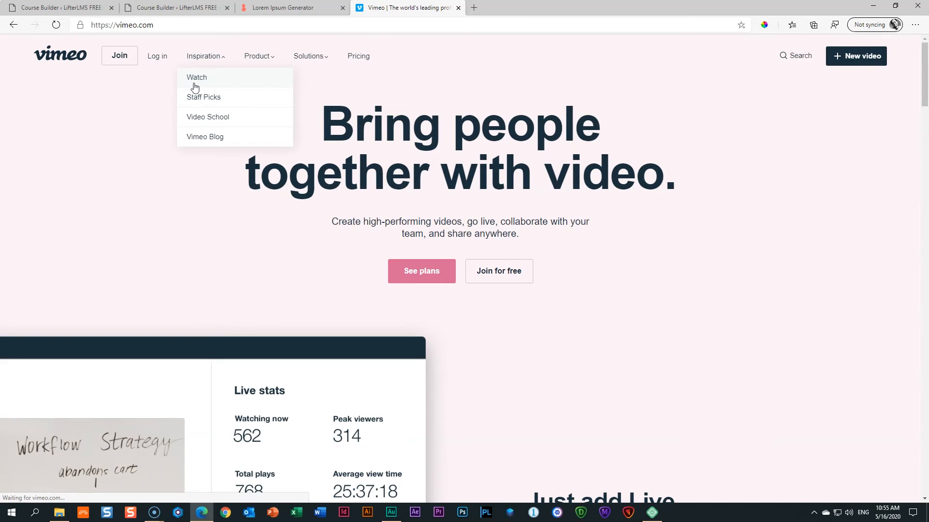
click(195, 86)
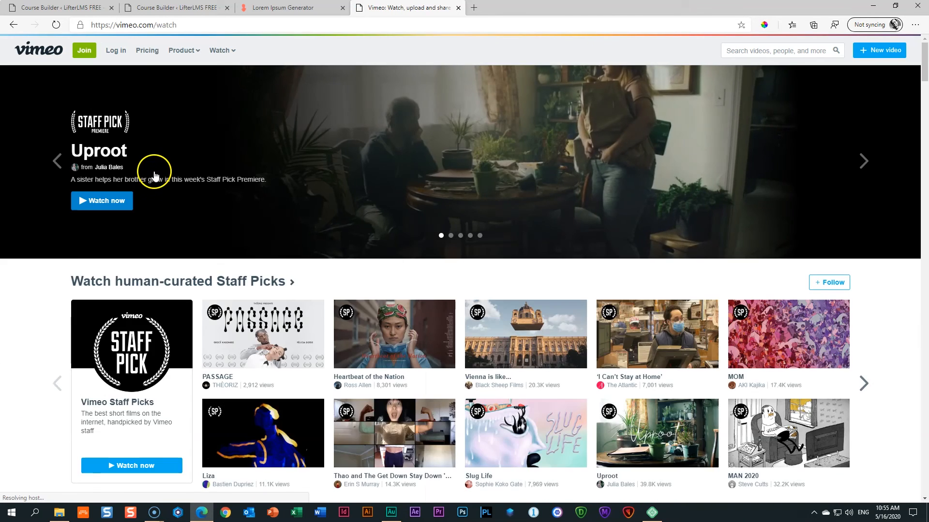
scroll(161, 173, down, 4)
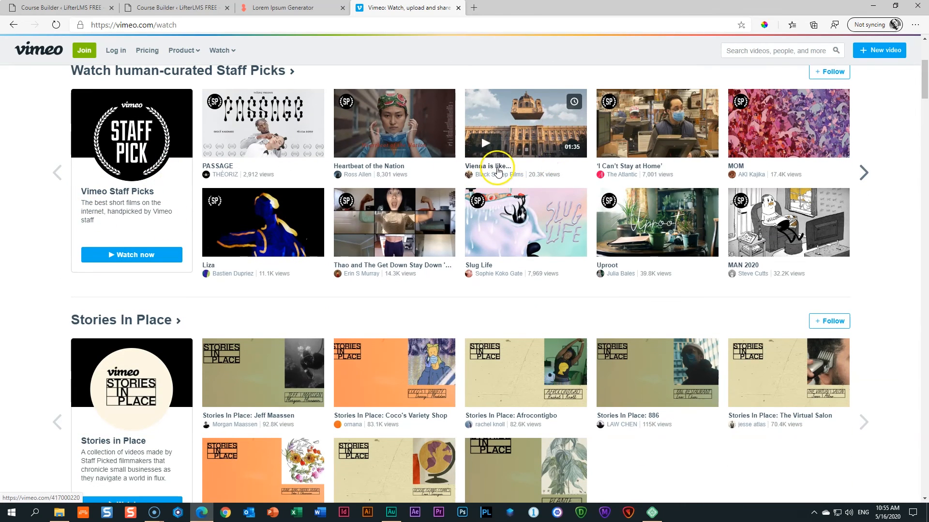
Open the 'Vienna is like…' staff pick, pause it, and select its share link.
click(497, 170)
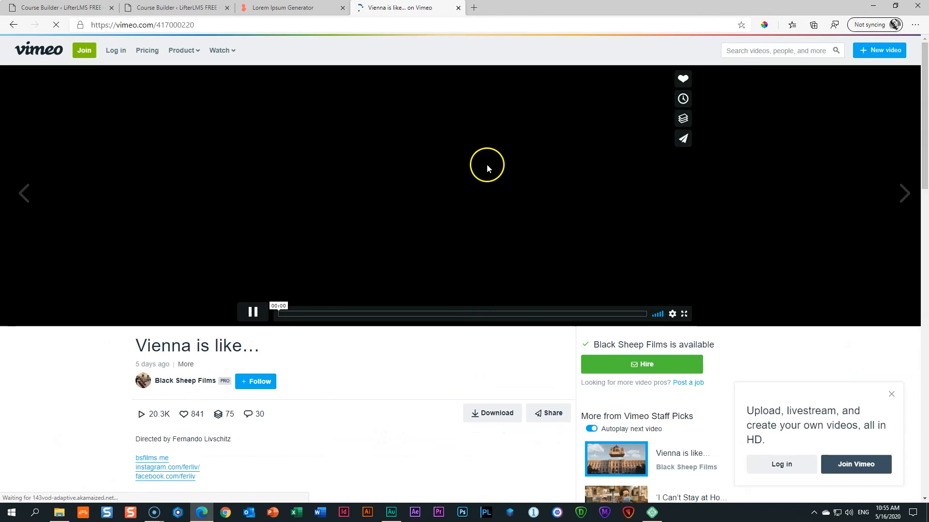
click(252, 312)
click(550, 419)
click(407, 247)
key(ctrl+c)
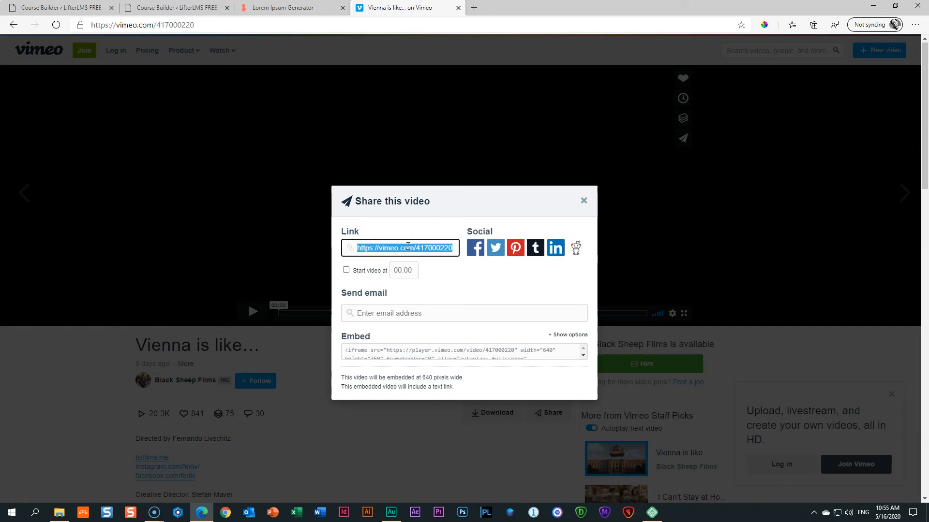
click(186, 7)
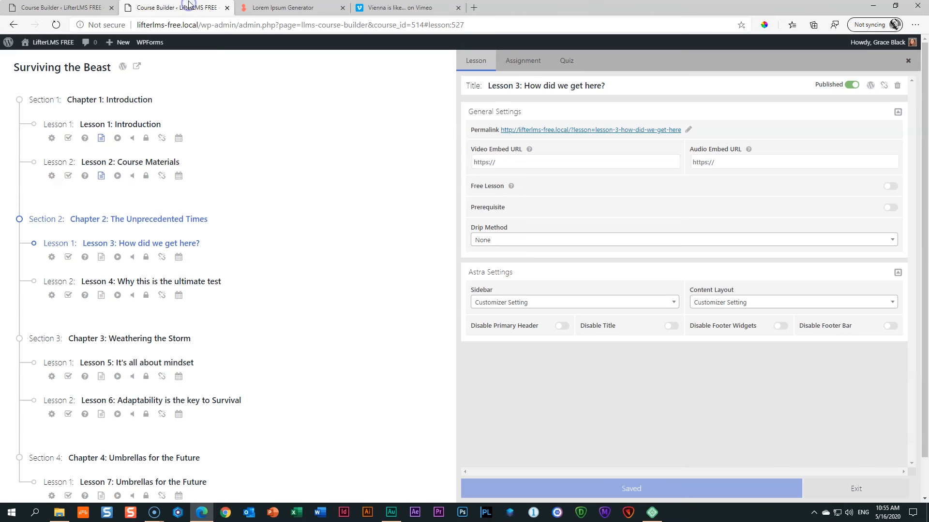
click(501, 163)
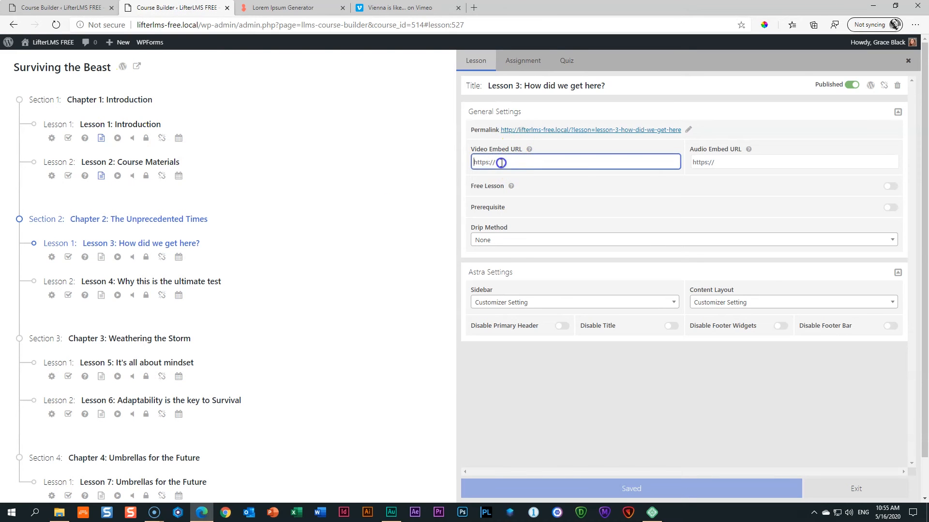
key(ctrl+v)
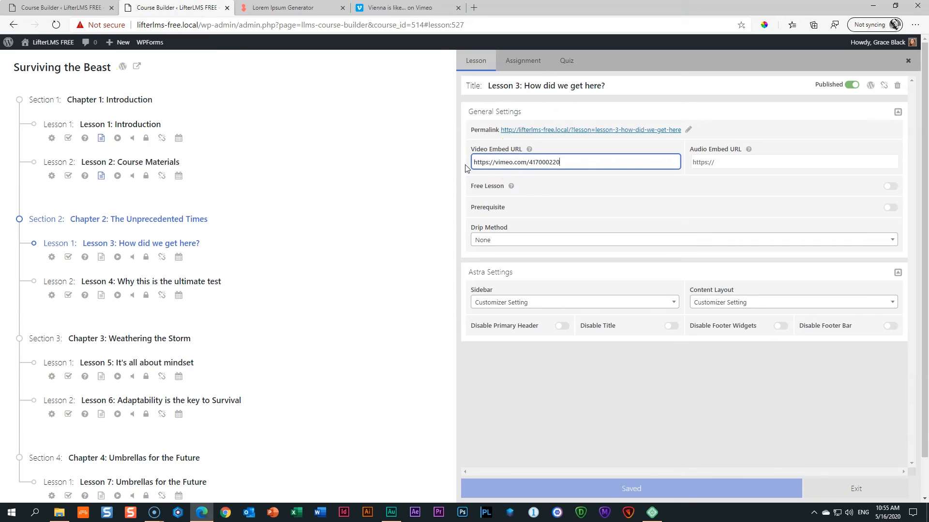
click(631, 492)
click(402, 330)
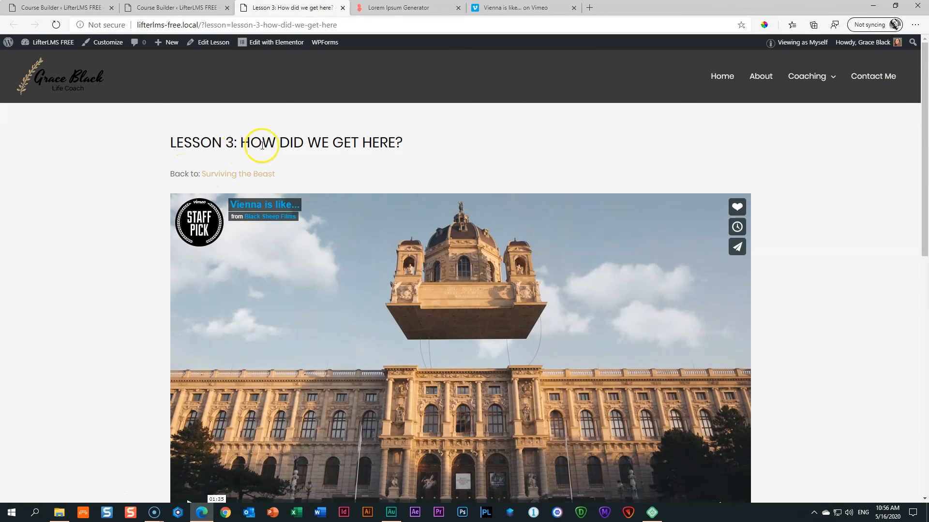
Review the embedded Vimeo video and Mark Complete on Lesson 3, then return to Course Builder.
scroll(349, 167, down, 4)
scroll(352, 167, up, 3)
scroll(352, 167, down, 2)
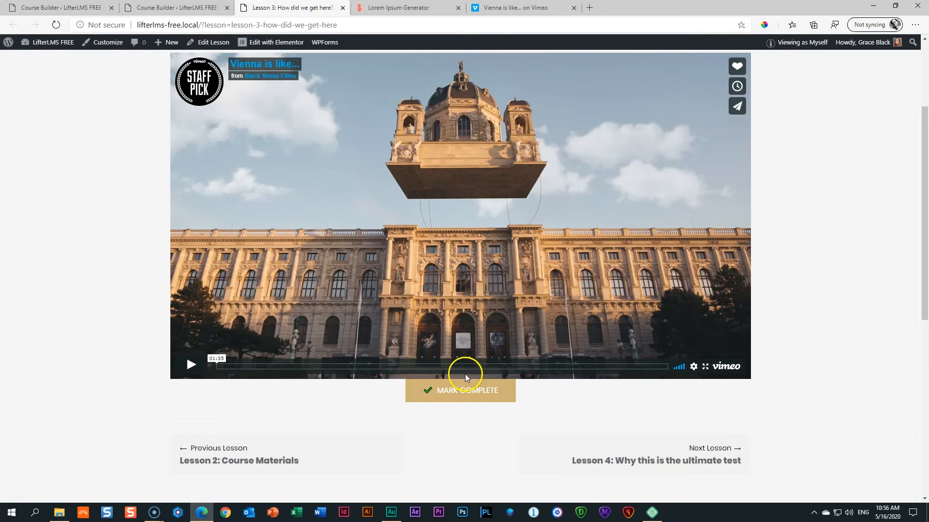
click(177, 7)
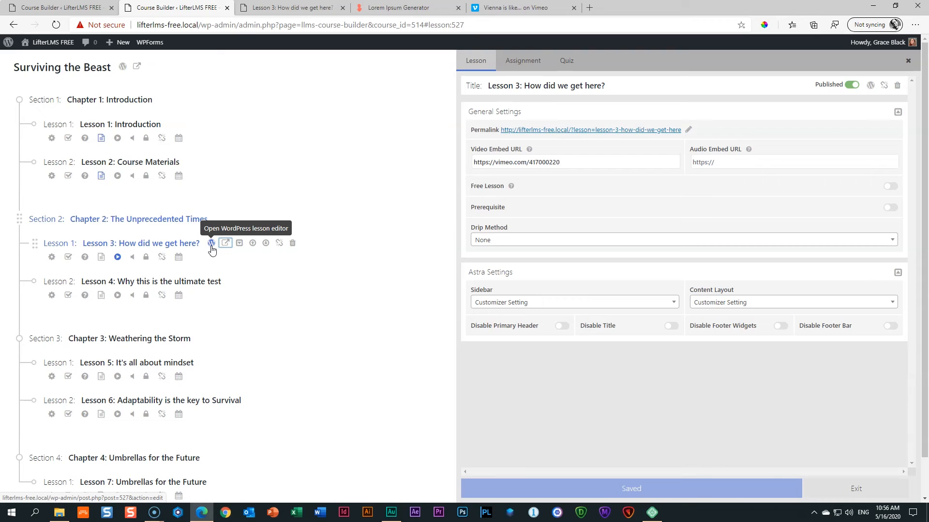
Insert a Spacer block into Lesson 3 in the block editor.
click(211, 244)
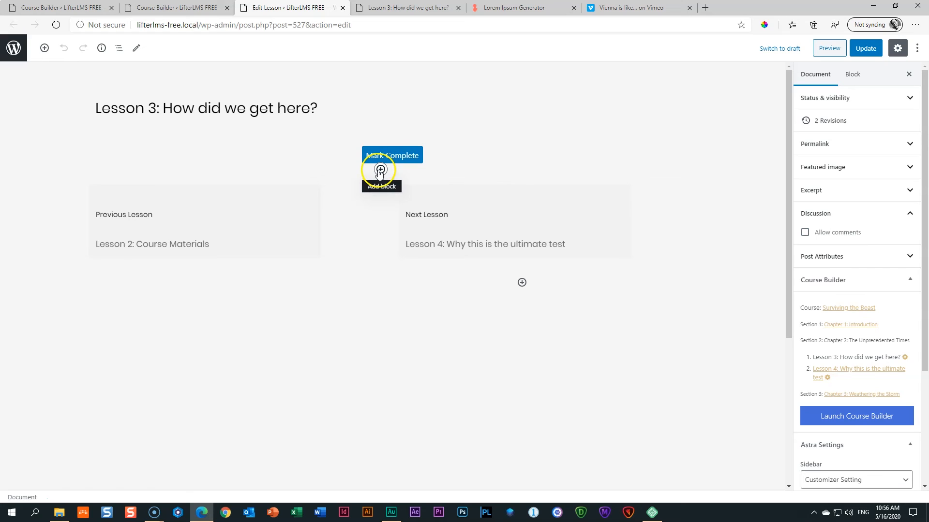
click(380, 170)
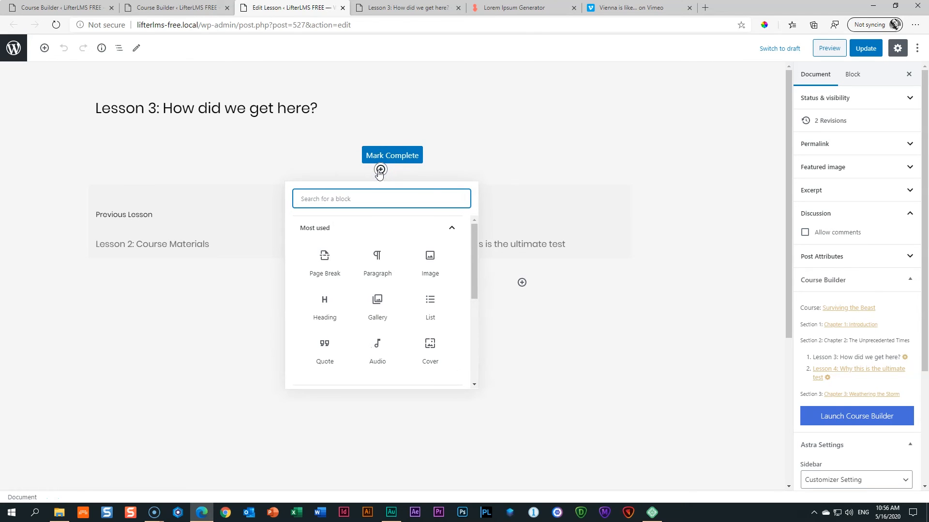
text(spacer)
click(322, 255)
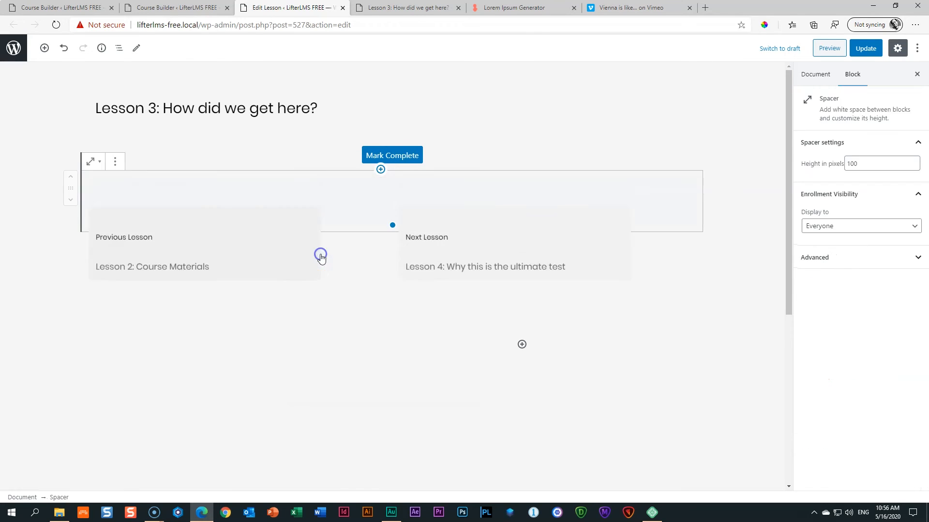
Move the spacer above Mark Complete, set its height to 35 pixels, and update the lesson.
click(71, 176)
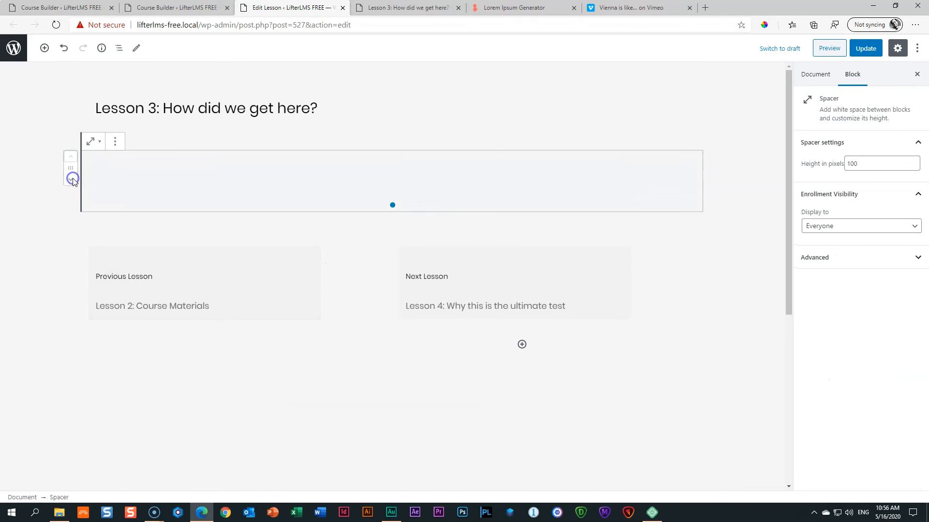
drag(392, 195, 405, 154)
drag(870, 163, 822, 164)
text(35)
click(861, 51)
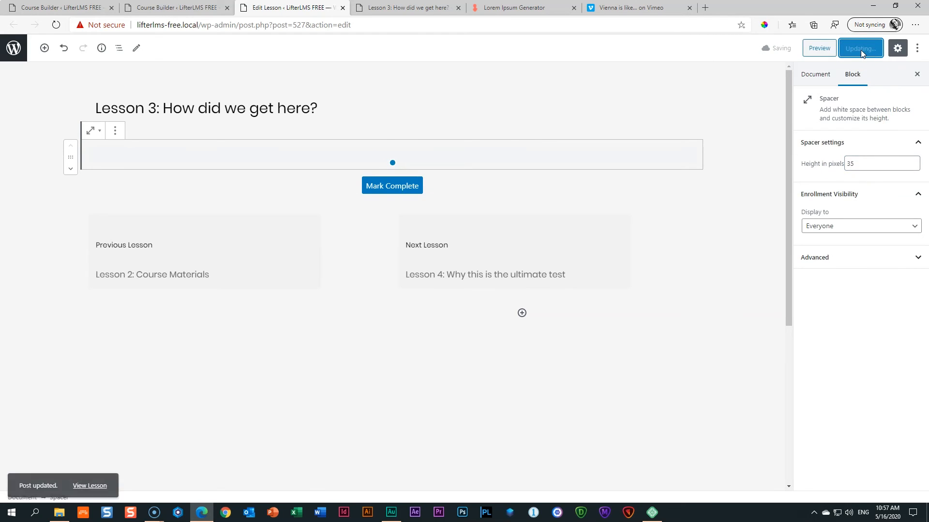
click(379, 6)
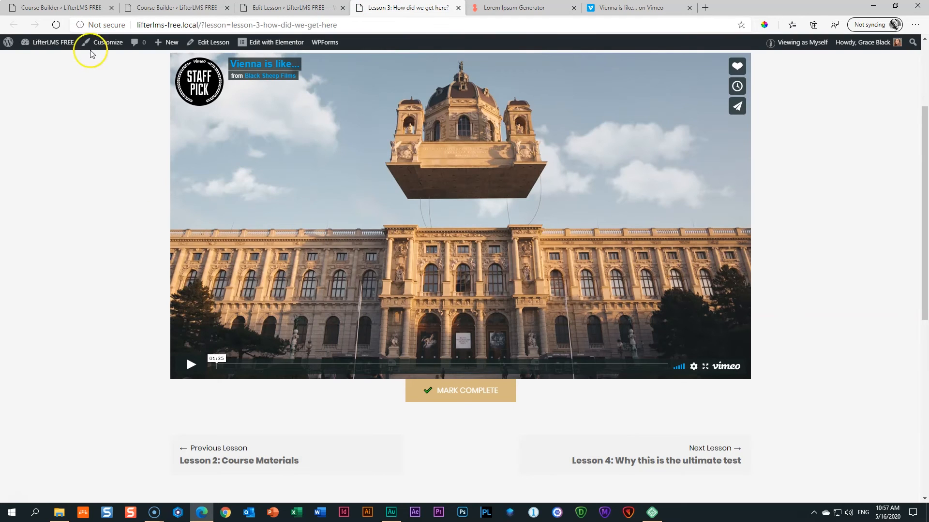
Reload the live Lesson 3 page and check the new gap above Mark Complete.
click(57, 26)
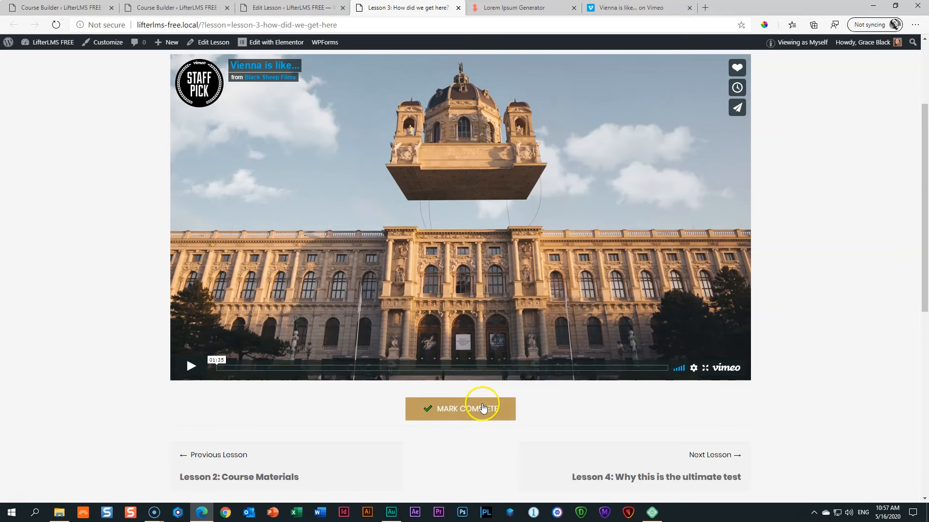
scroll(482, 401, up, 1)
scroll(482, 397, up, 3)
scroll(482, 396, down, 2)
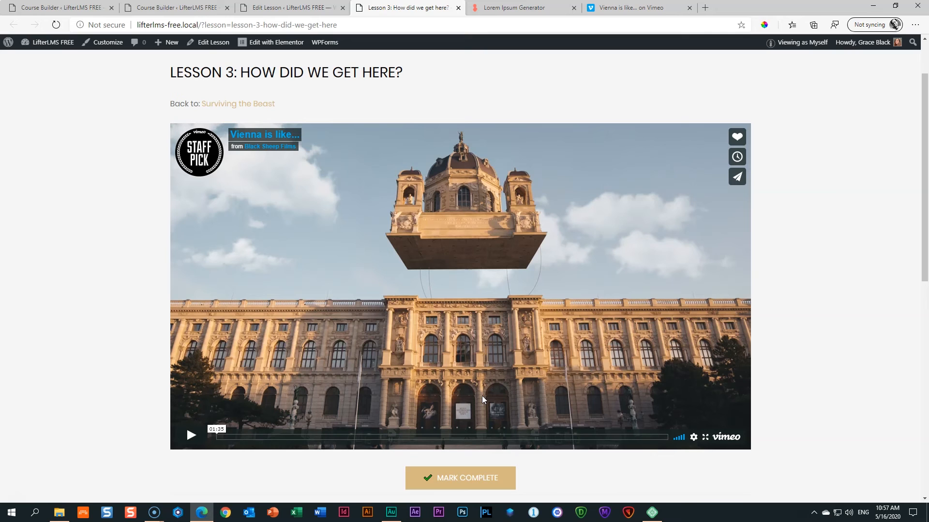
Close the Edit Lesson and Lesson 3 tabs, leaving Course Builder open.
click(174, 8)
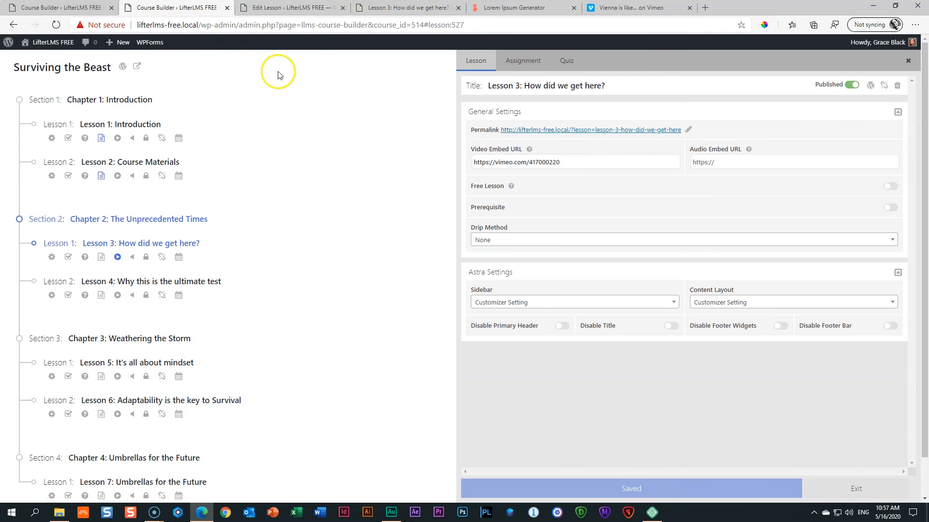
click(333, 8)
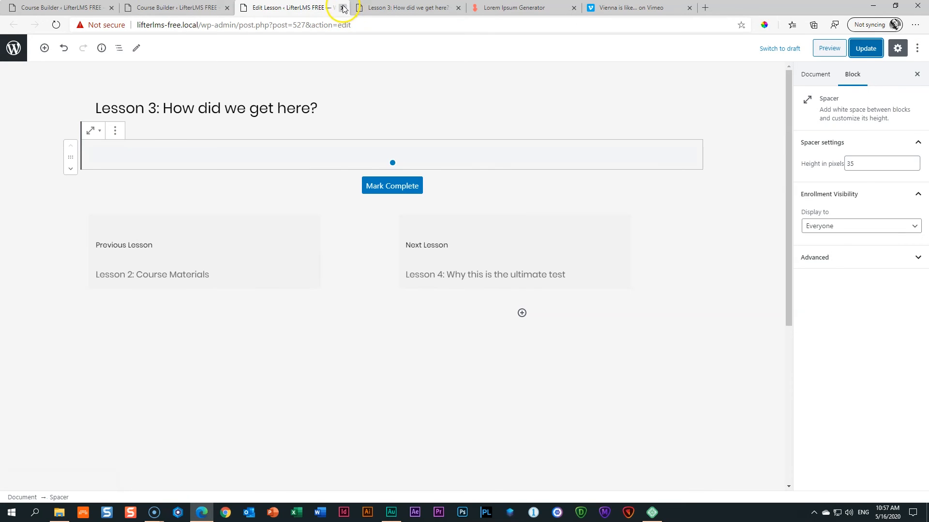
click(343, 8)
click(343, 8)
click(188, 8)
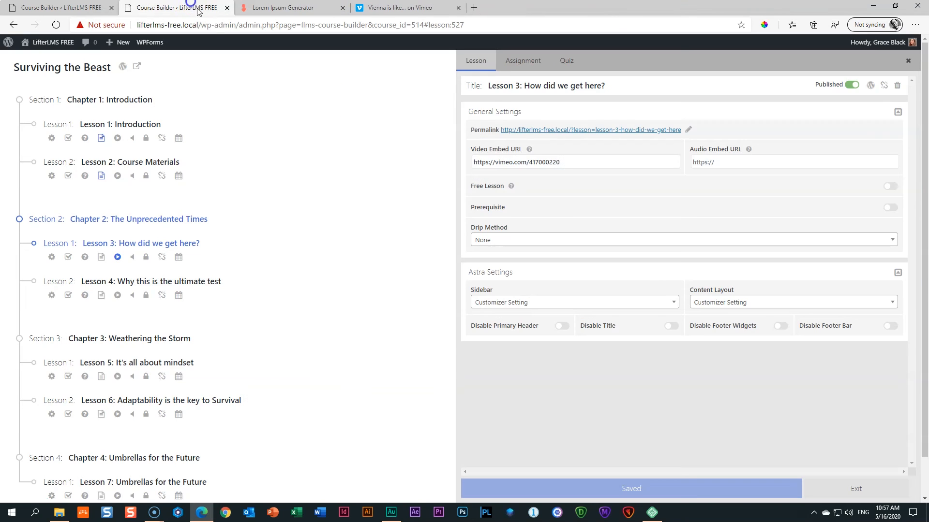
Close Lesson 3's settings panel and scroll through the four chapters' lessons in the outline.
click(908, 61)
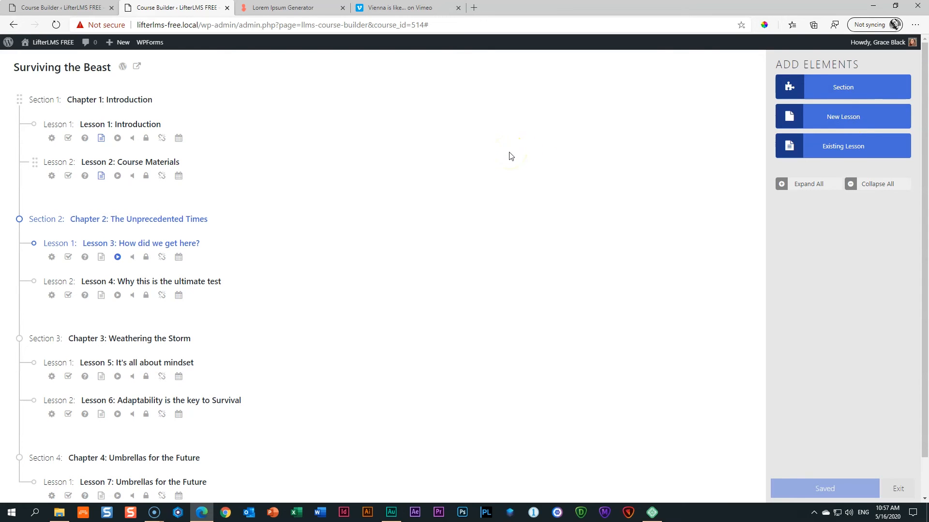
mouse_move(133, 125)
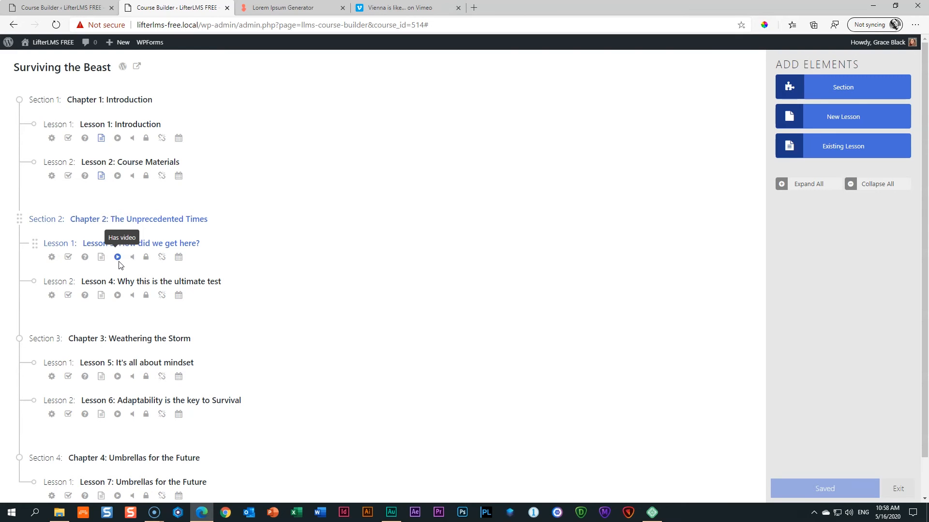
scroll(119, 287, down, 1)
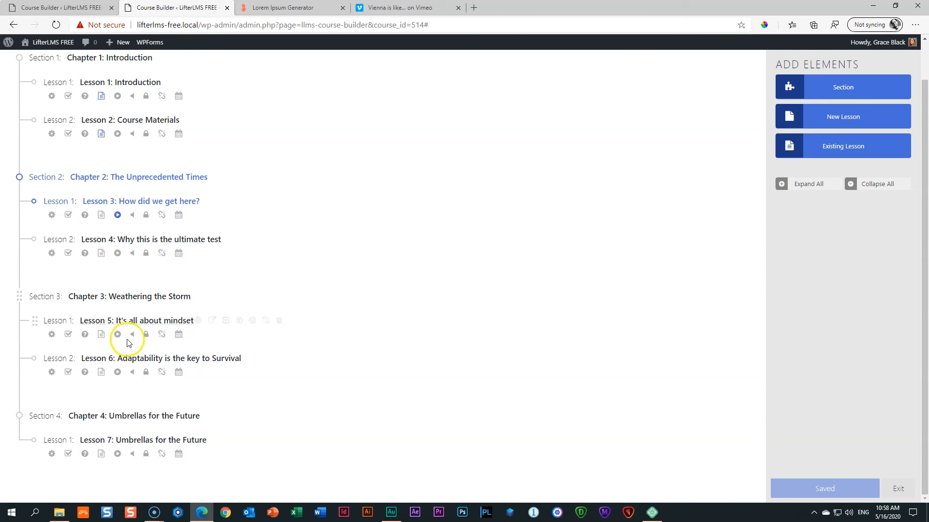
scroll(130, 431, up, 1)
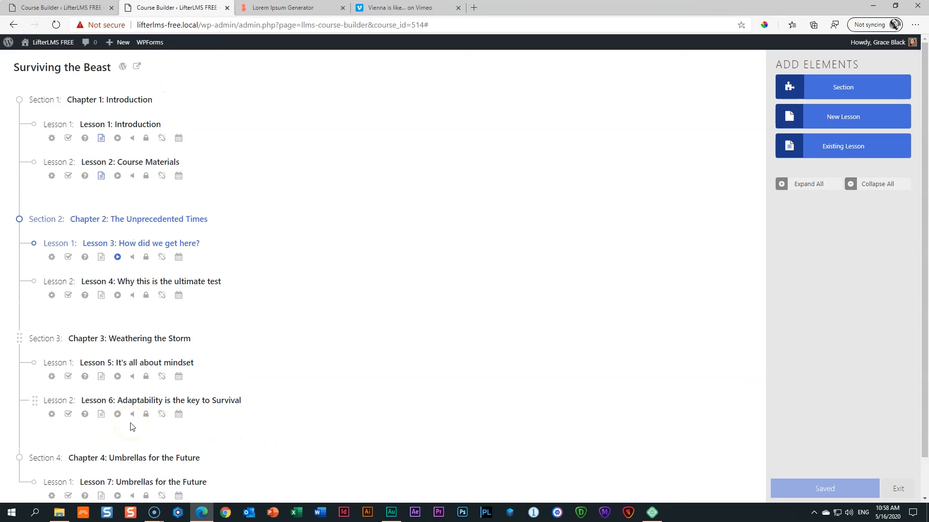
scroll(130, 426, down, 1)
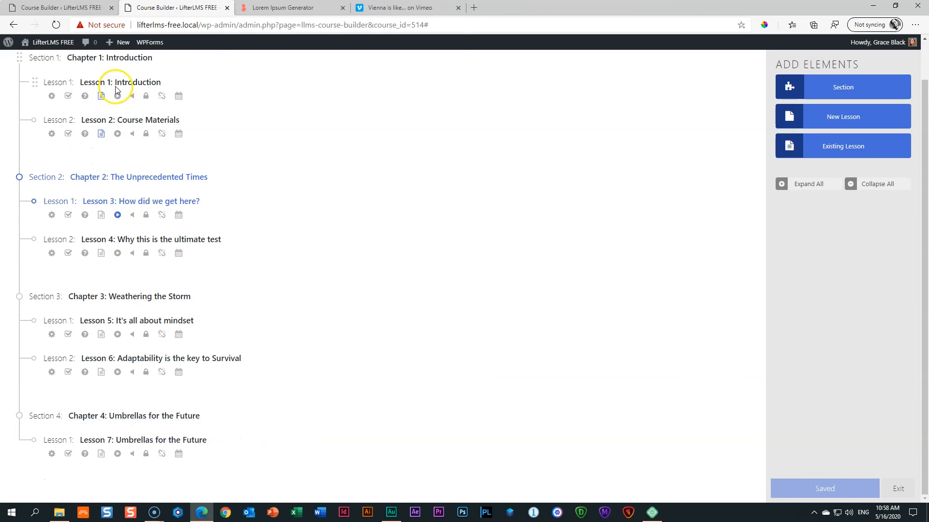
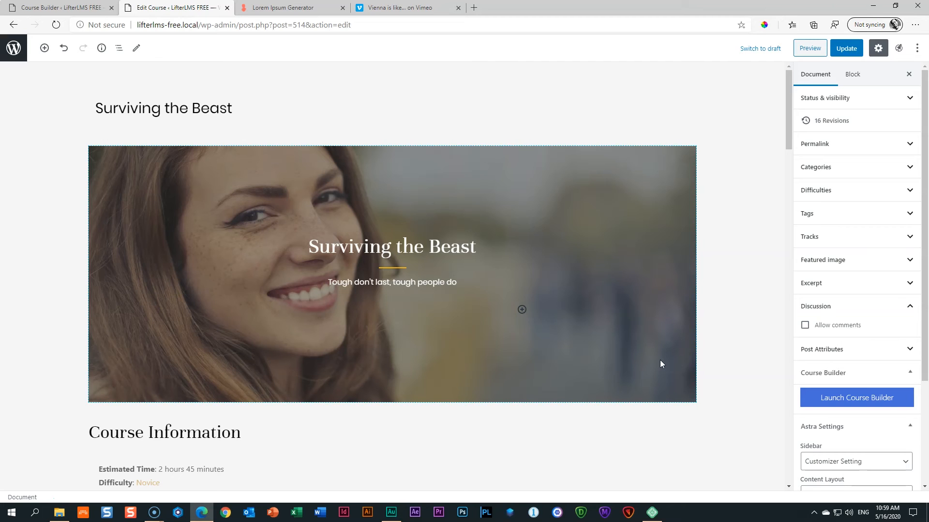
Save the Surviving the Beast course post with Ctrl+S to record a new revision.
key(ctrl+s)
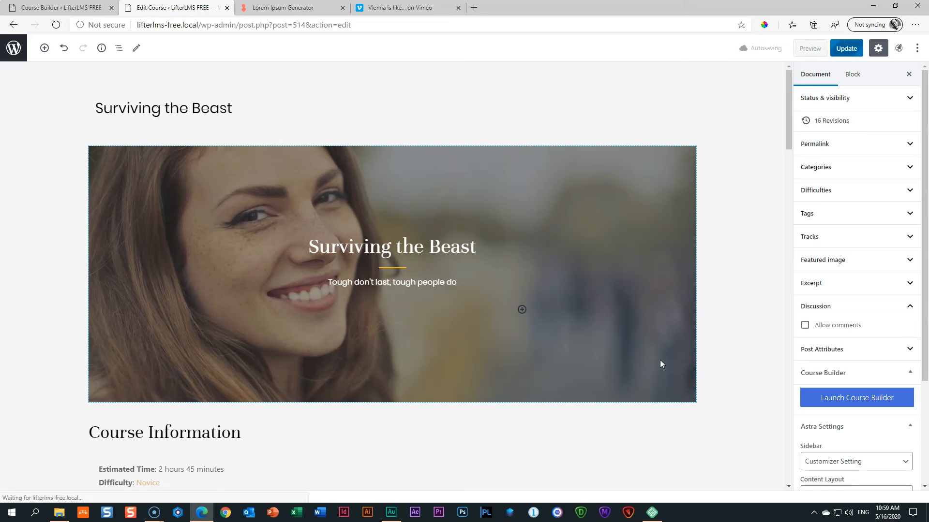
key(ctrl+s)
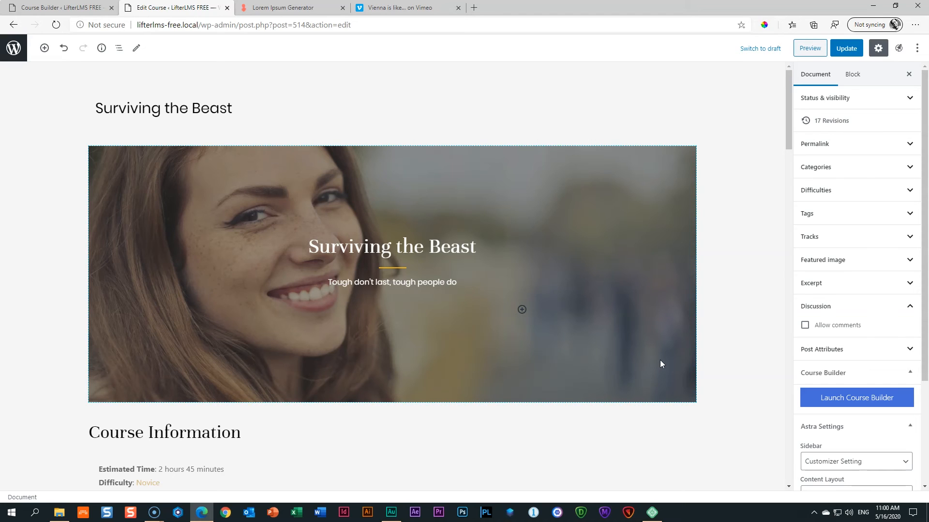
Preview the course, go to the site's home page, and take its address over to Blisk.
click(809, 48)
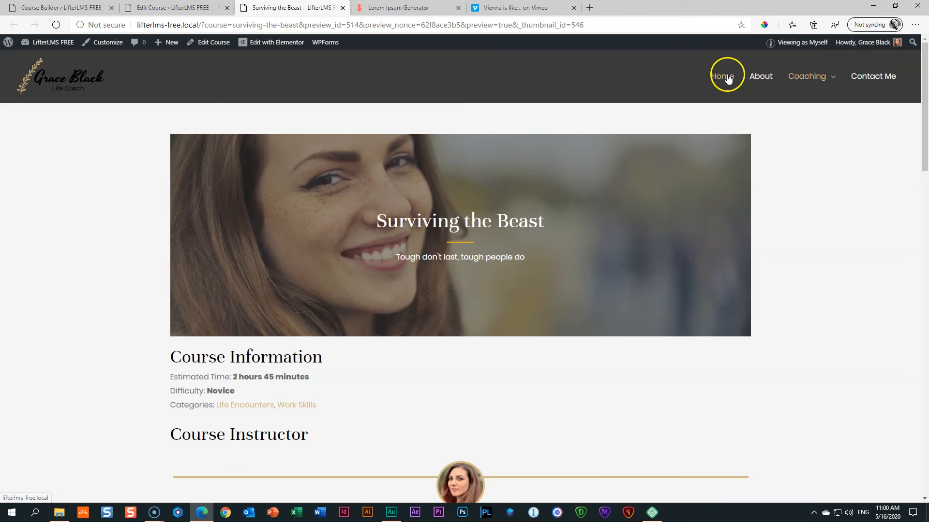
click(728, 77)
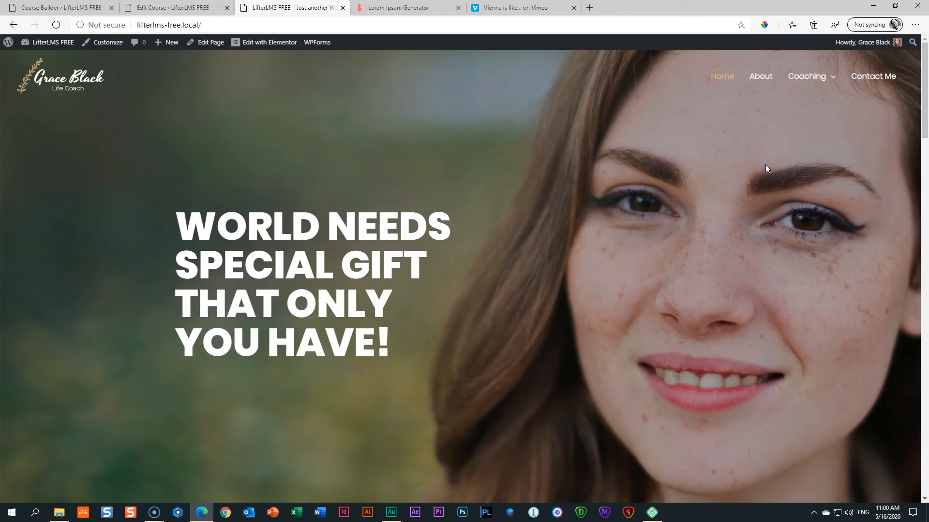
click(120, 24)
key(ctrl+c)
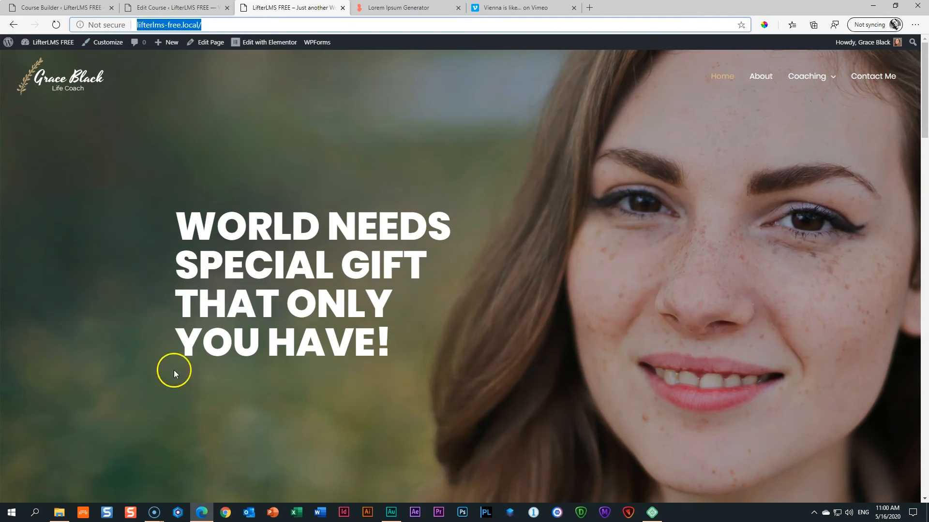
click(179, 513)
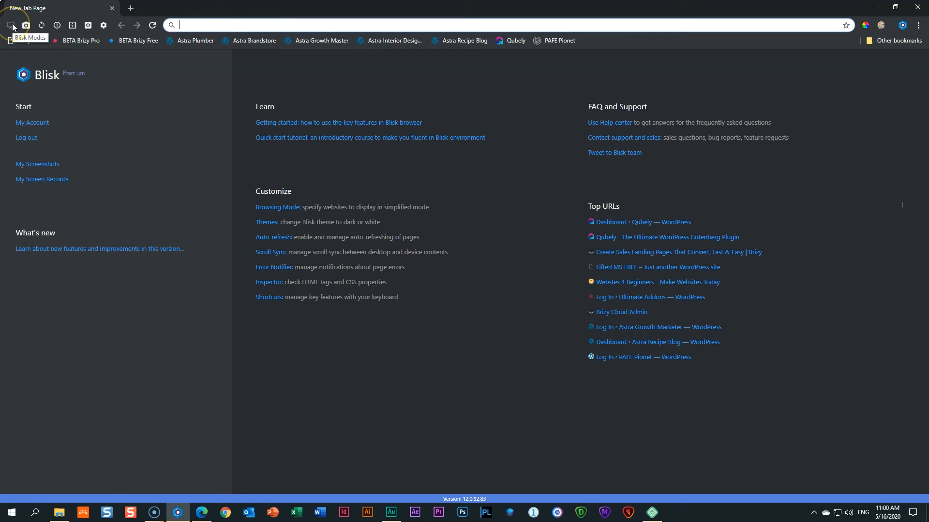
Load the pasted site address in Blisk and open Coaching > Surviving the Beast.
click(232, 27)
key(ctrl+v)
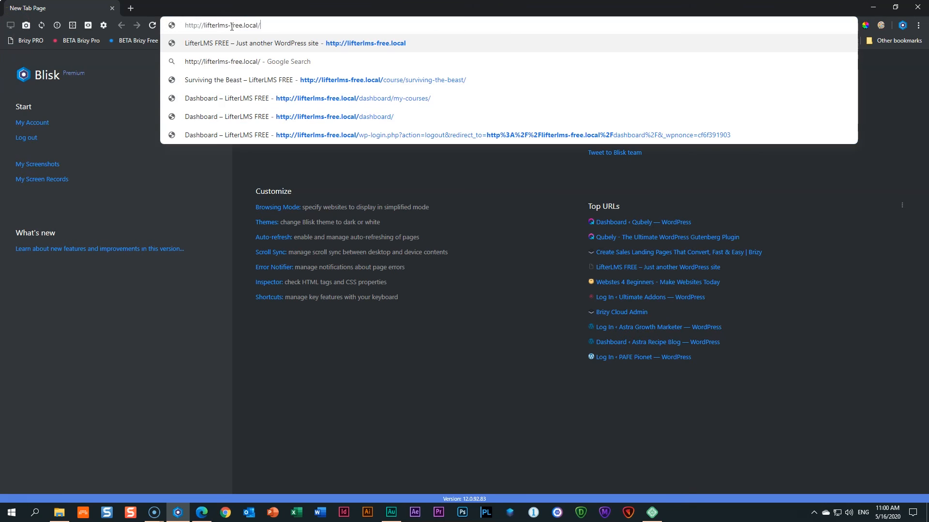
key(Return)
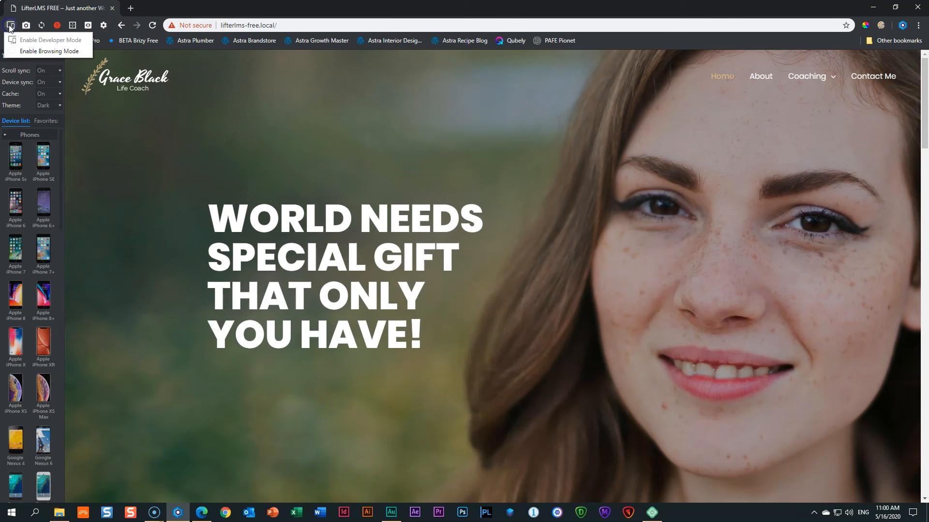
click(10, 25)
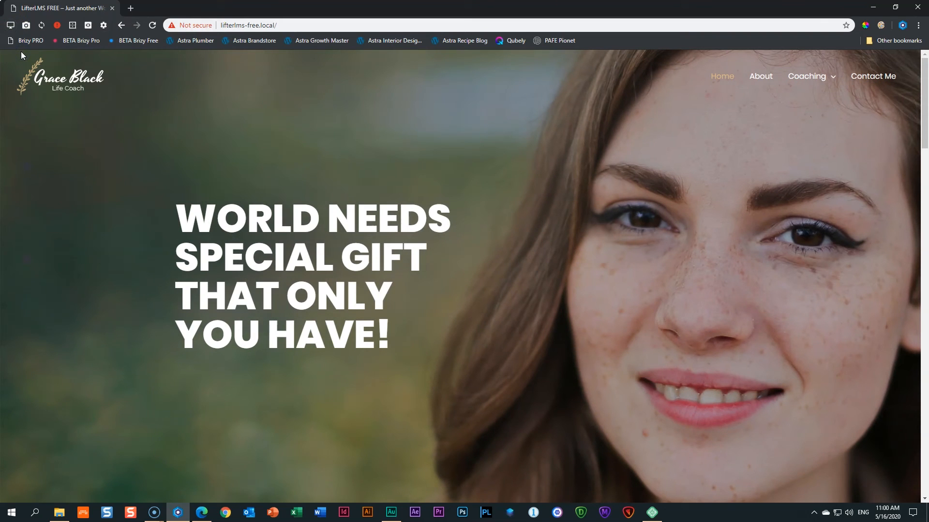
scroll(455, 256, down, 20)
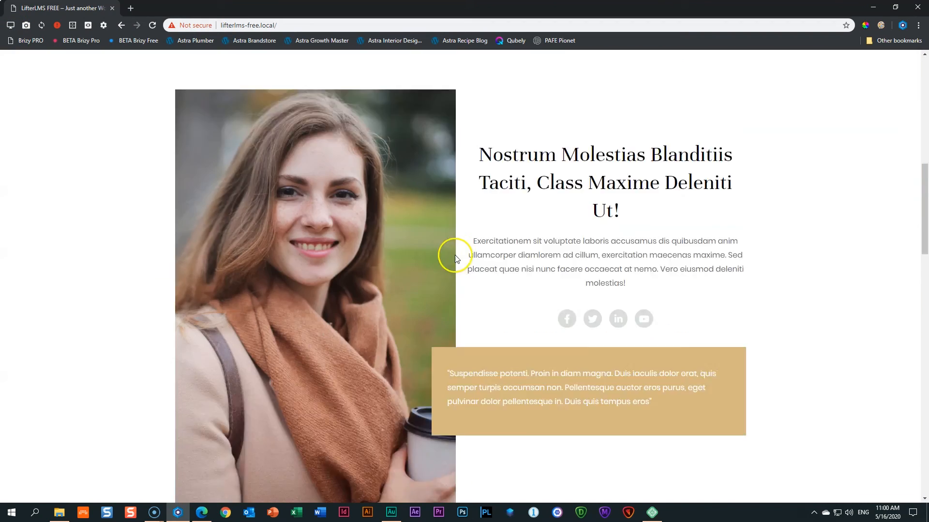
scroll(458, 262, down, 5)
scroll(459, 262, up, 20)
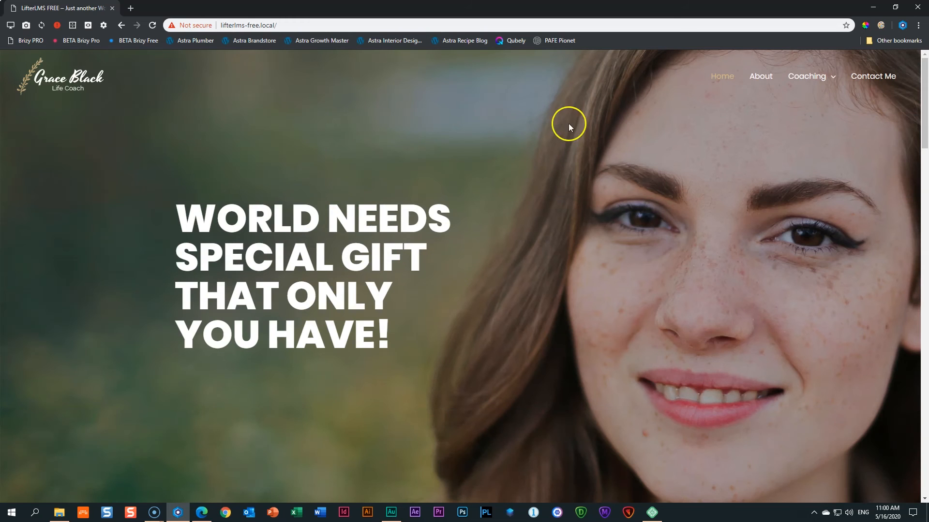
mouse_move(811, 76)
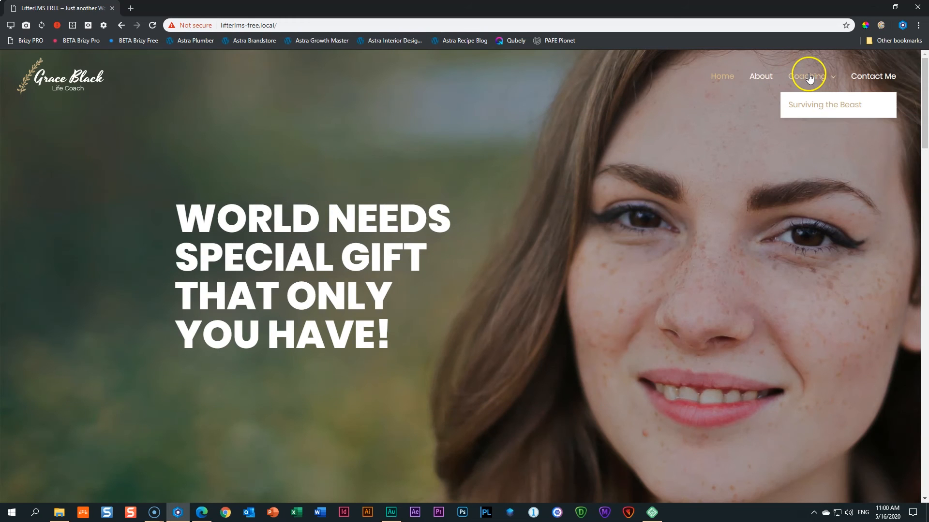
click(807, 107)
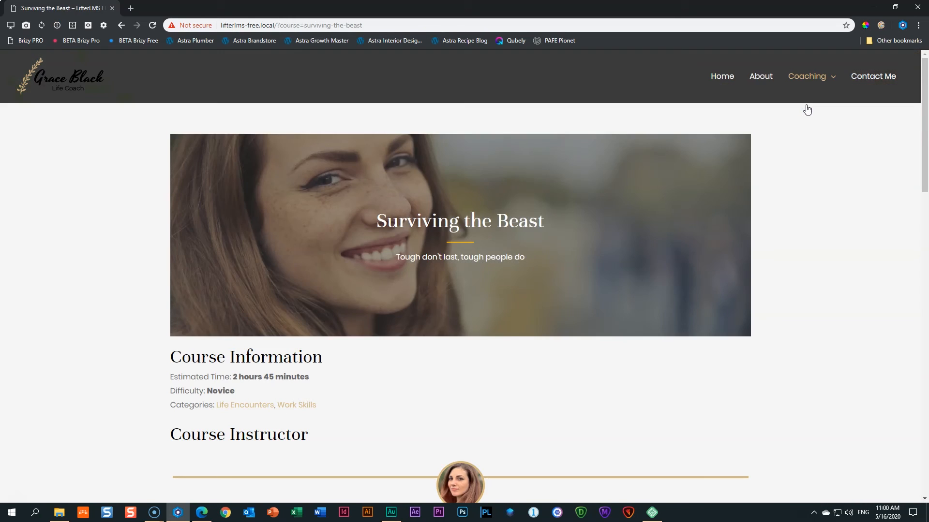
Try opening Lessons 1 through 6 in the syllabus to confirm they stay locked until enrollment.
scroll(827, 216, down, 3)
scroll(829, 216, down, 6)
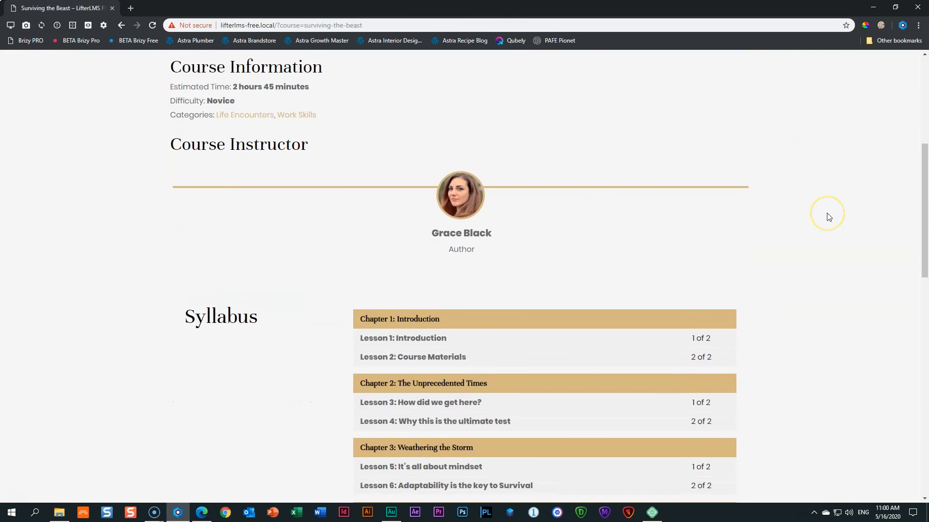
scroll(829, 216, down, 3)
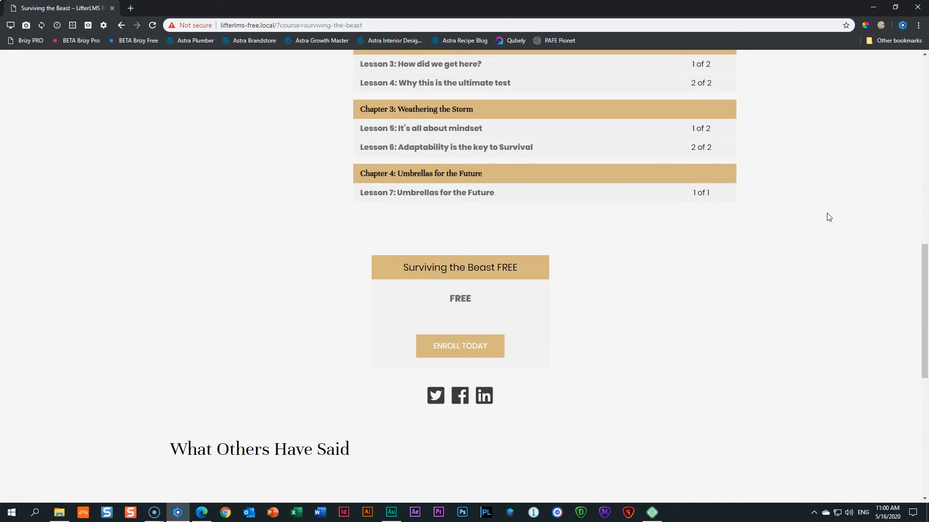
scroll(829, 217, down, 3)
scroll(830, 217, up, 6)
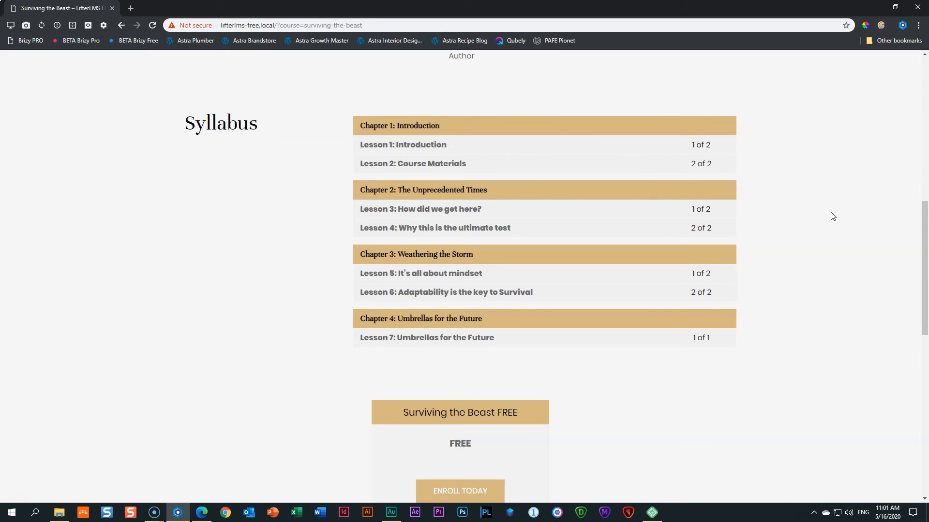
click(401, 150)
click(479, 151)
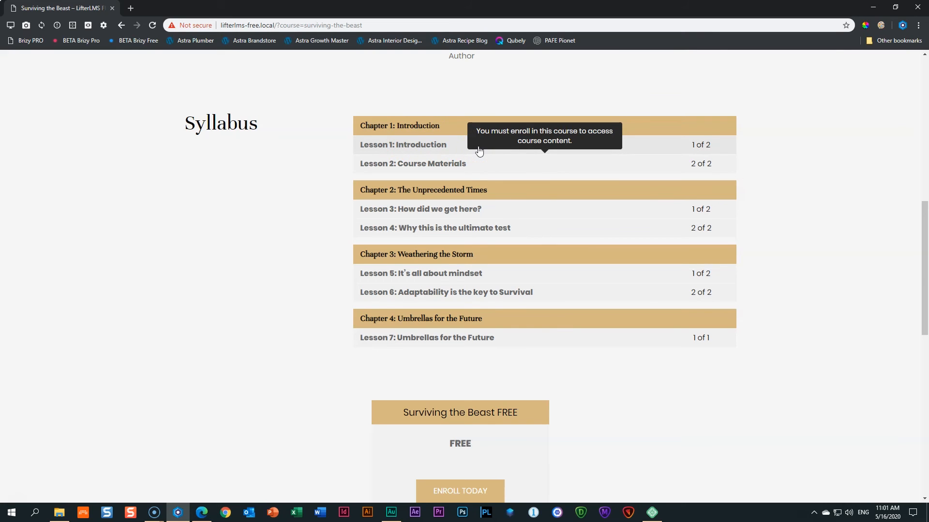
click(401, 166)
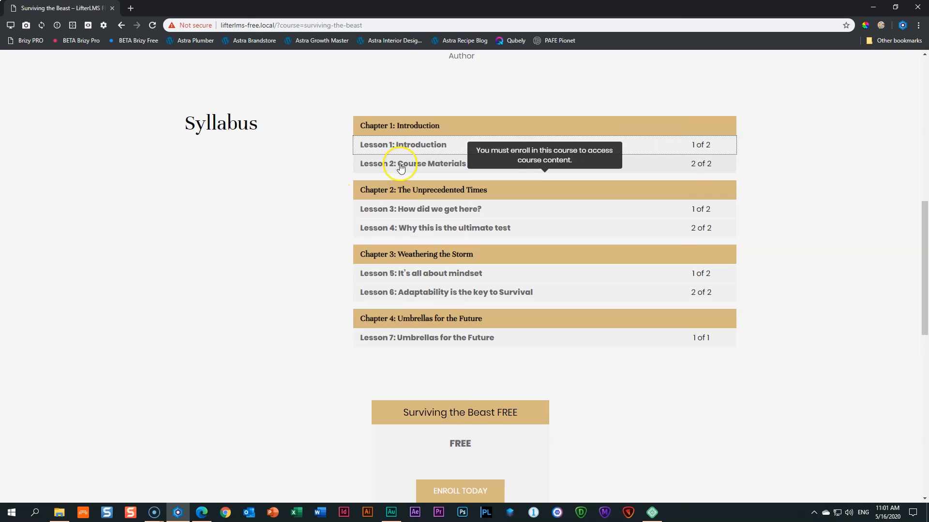
click(384, 208)
click(370, 231)
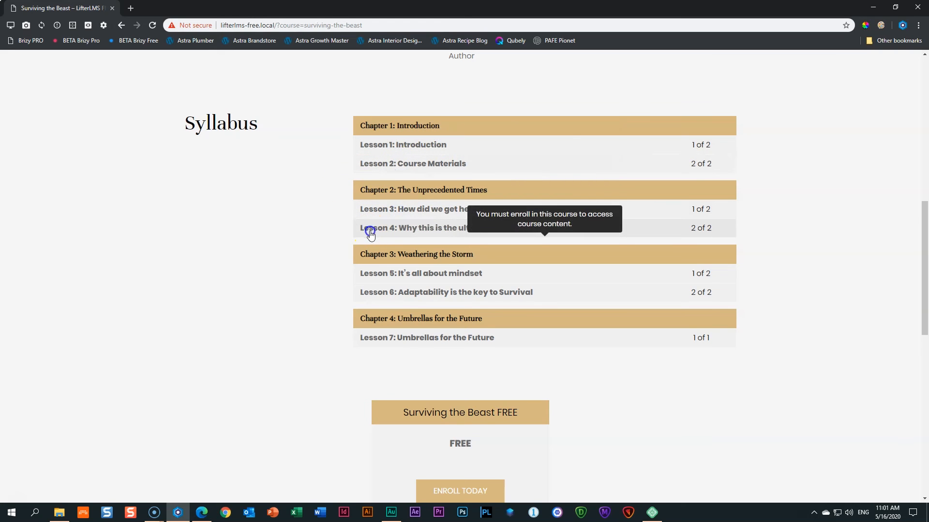
click(405, 279)
click(404, 292)
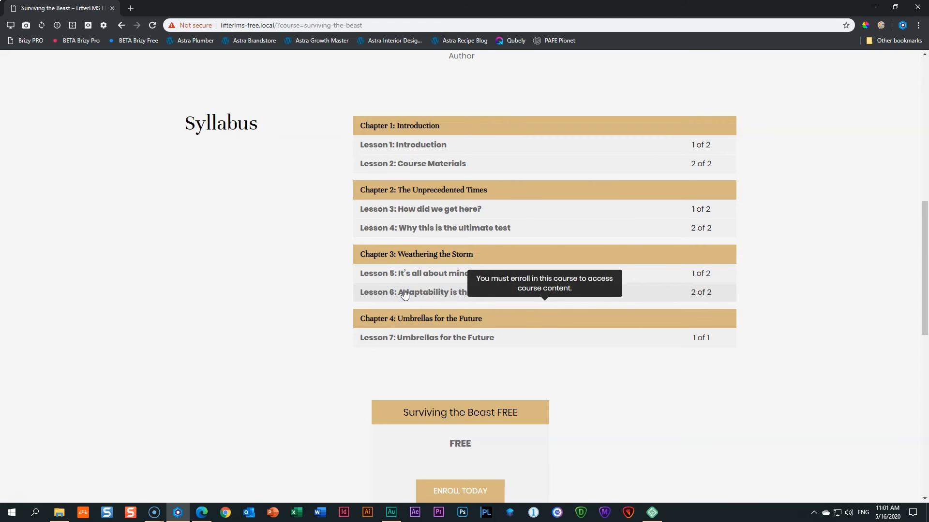
scroll(388, 248, down, 3)
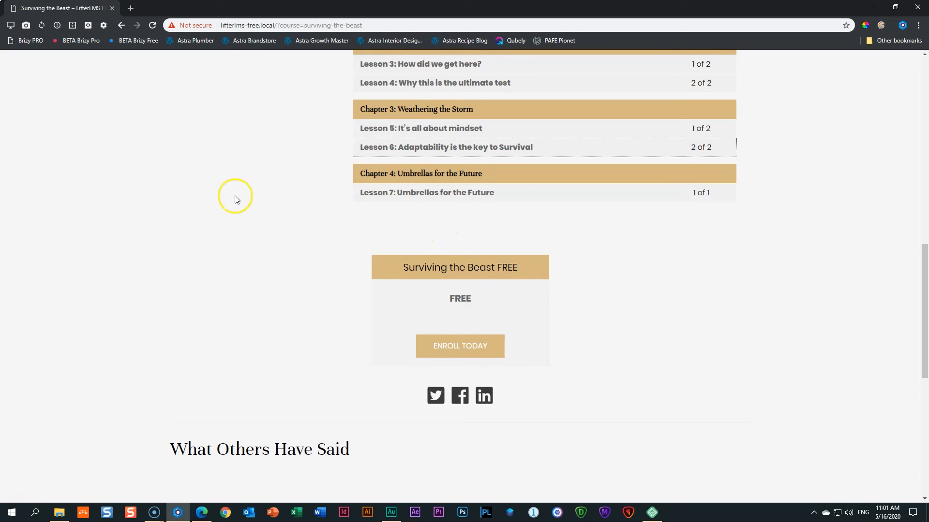
Start enrolling in the free course to bring up the Purchase form.
click(467, 346)
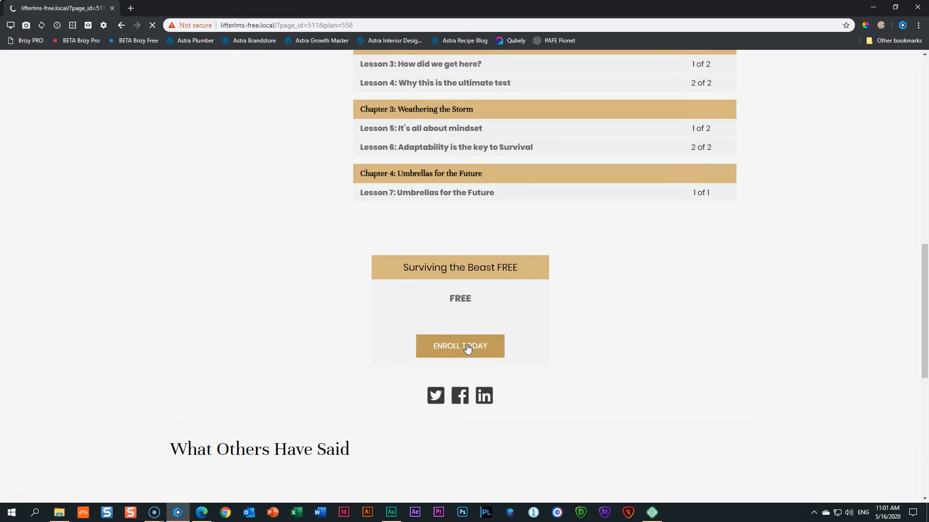
scroll(805, 355, down, 1)
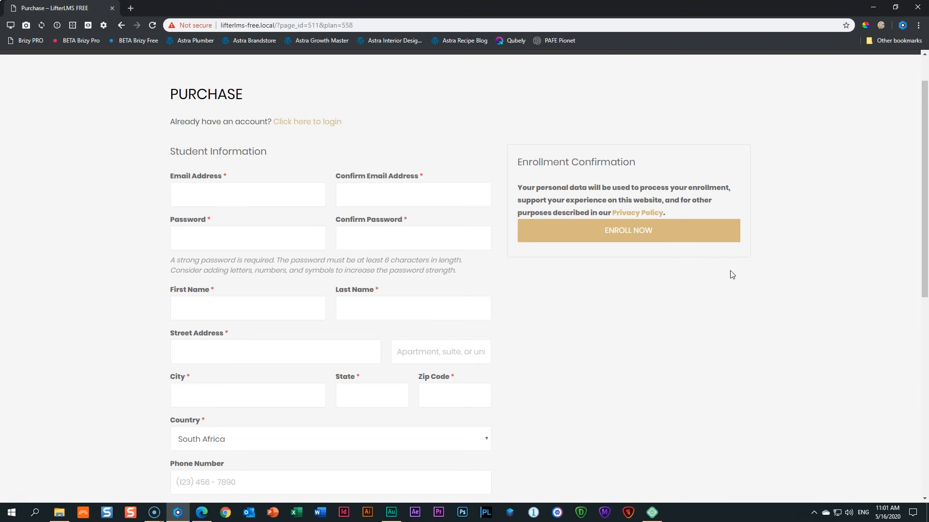
drag(150, 121, 346, 130)
click(352, 130)
Enter the student's e-mail address in both Email Address and Confirm Email Address.
click(223, 198)
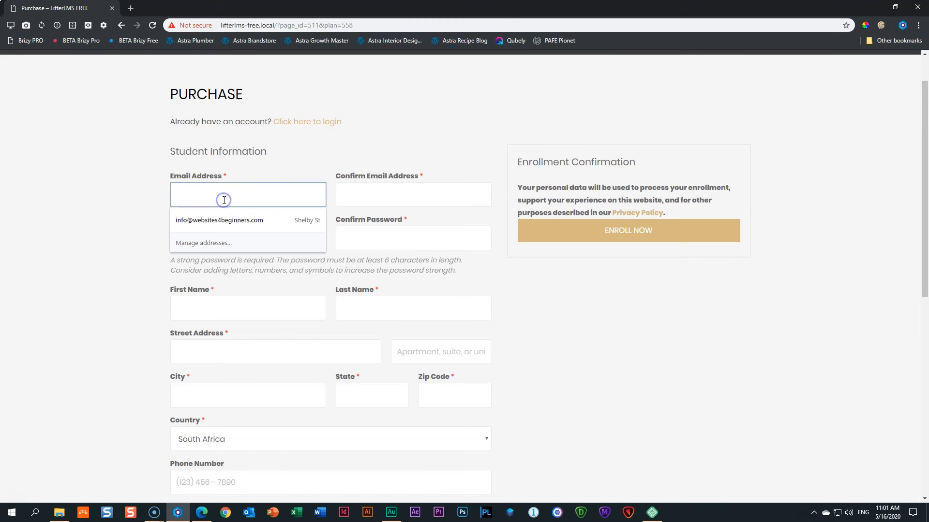
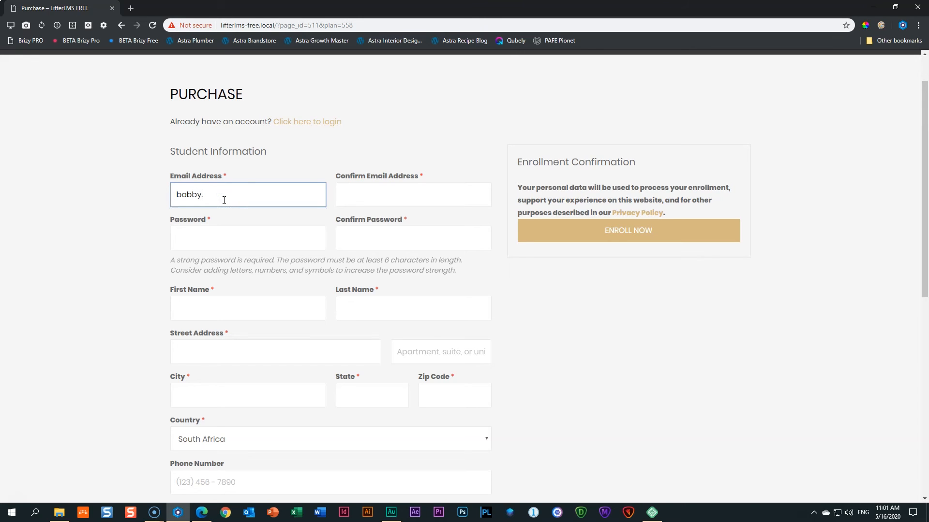
key(Tab)
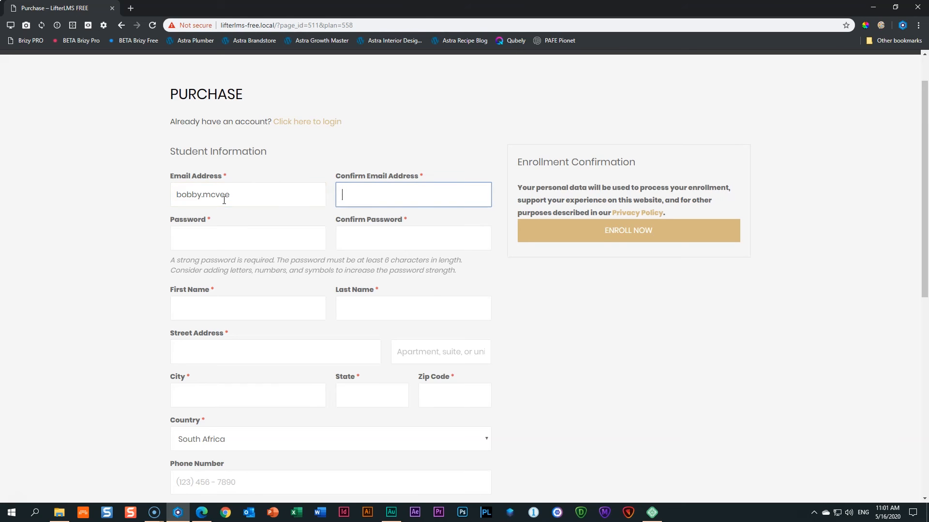
click(253, 197)
text(@hotmail.com)
key(Tab)
Fill in a password and its confirmation, replacing the first too-short attempt.
key(Tab)
text(passwor)
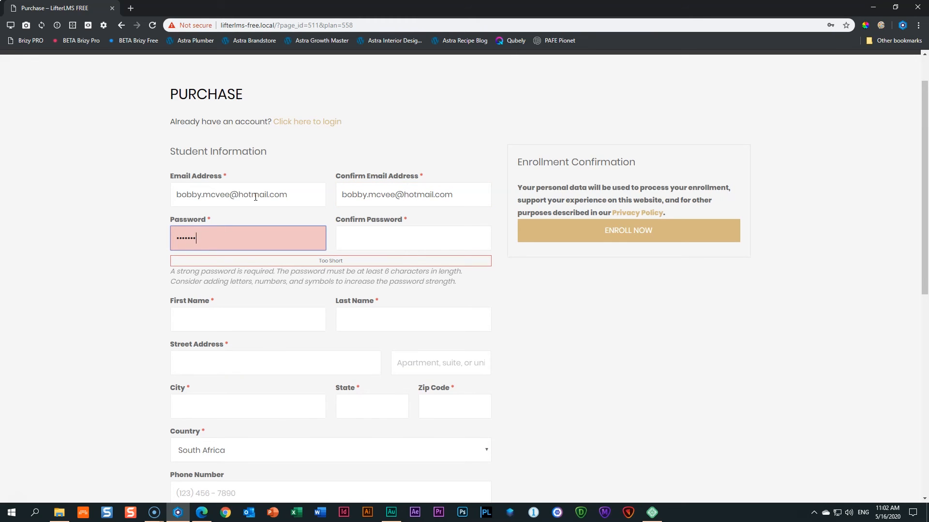
text(d12)
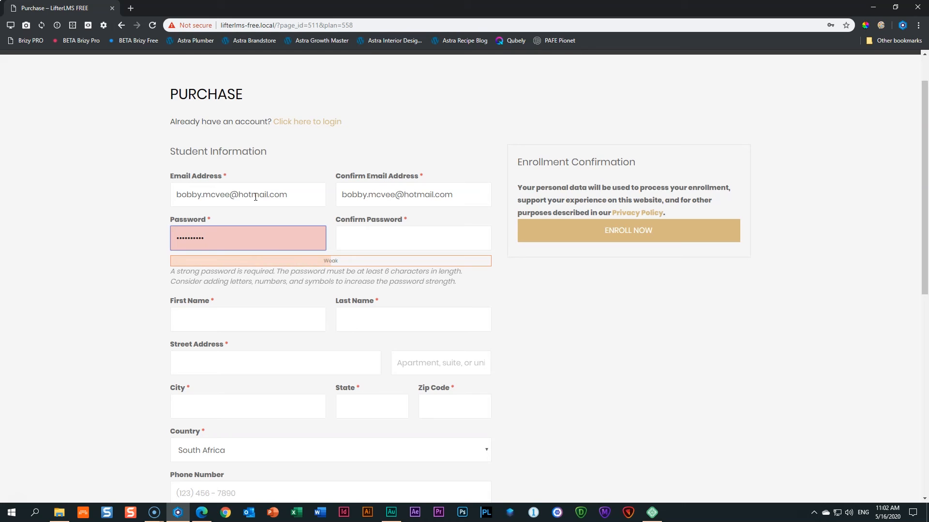
key(BackSpace)
key(BackSpace)
key(BackSpace)
key(BackSpace)
key(BackSpace)
key(BackSpace)
key(BackSpace)
key(BackSpace)
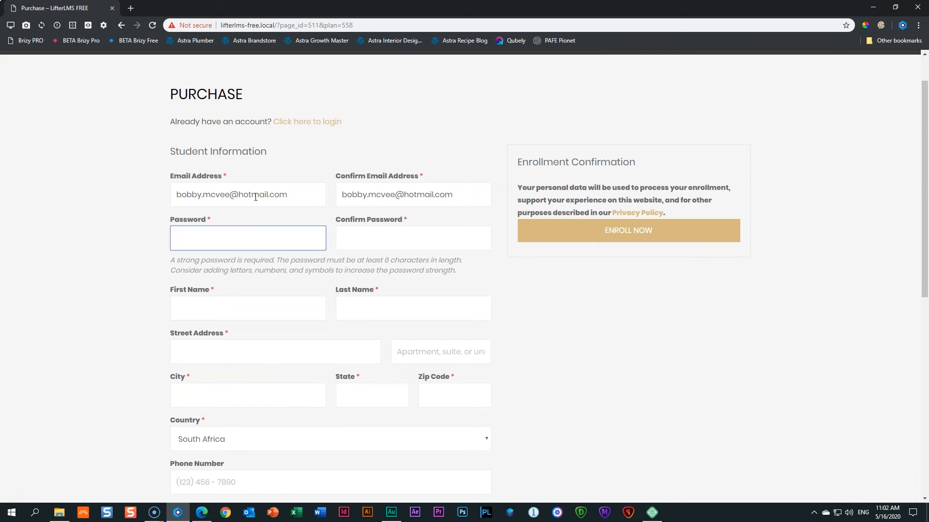
text(••••••••••••)
key(Tab)
text(•)
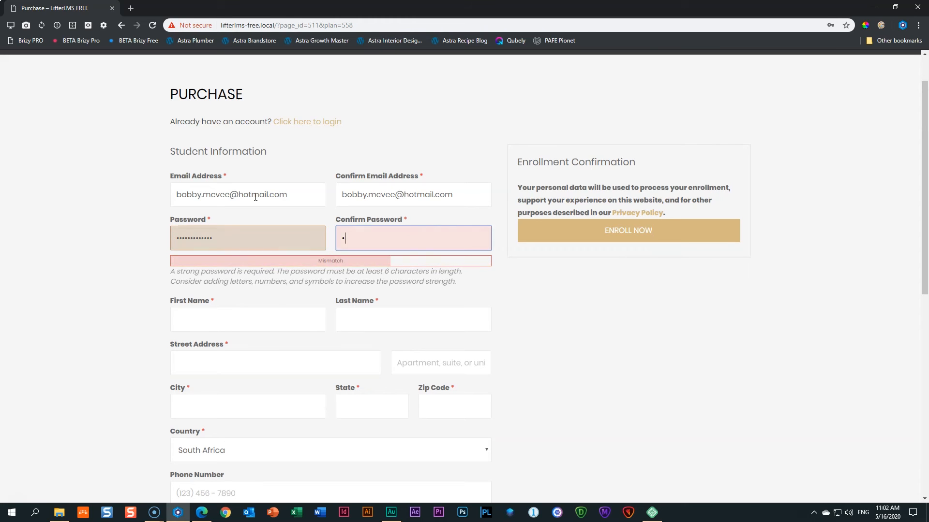
text(••••••••••••)
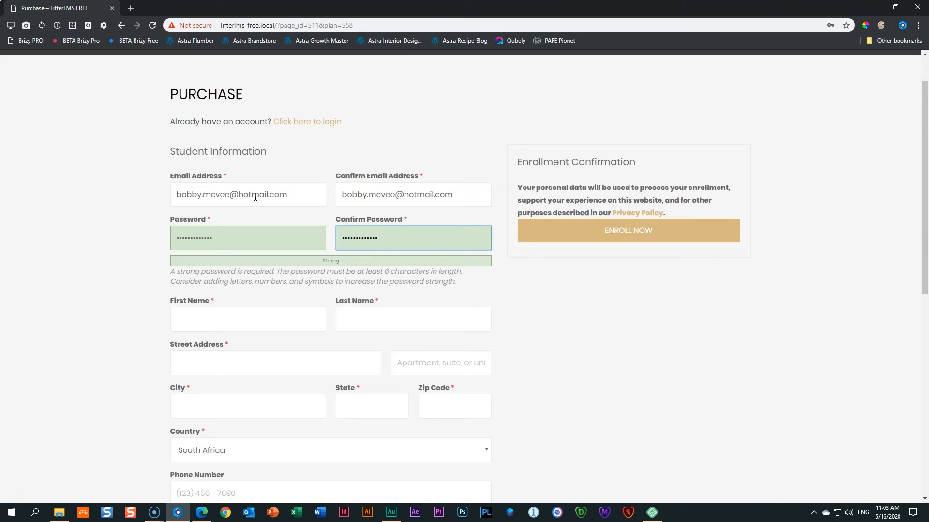
Enter the student's first and last name and continue through street address, city and state.
click(226, 312)
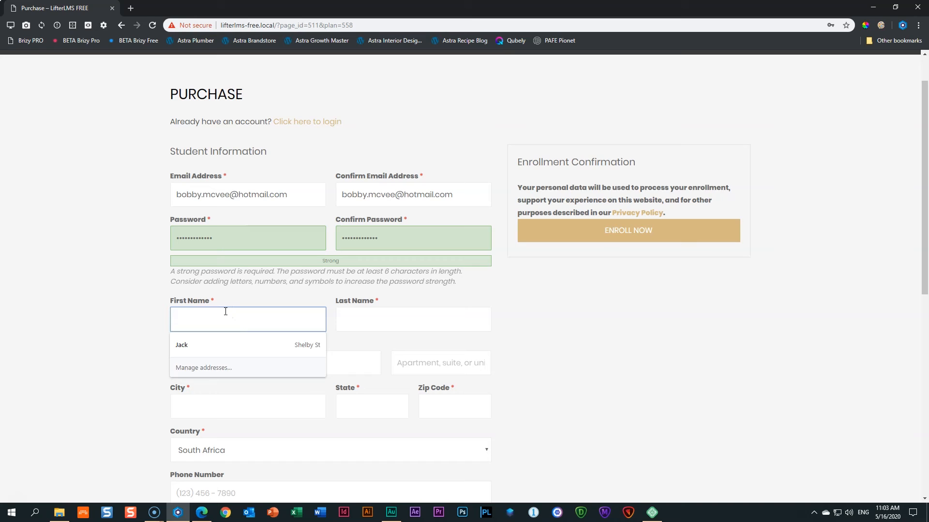
key(Tab)
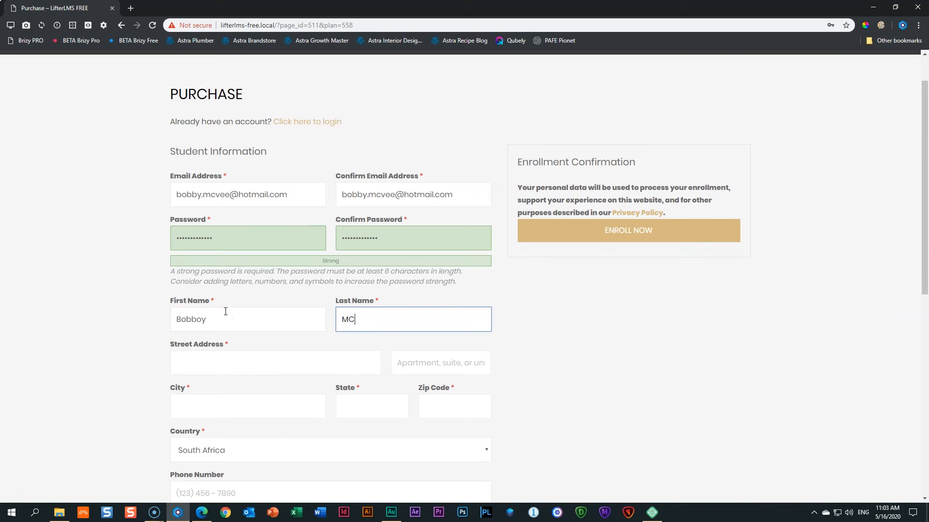
key(Tab)
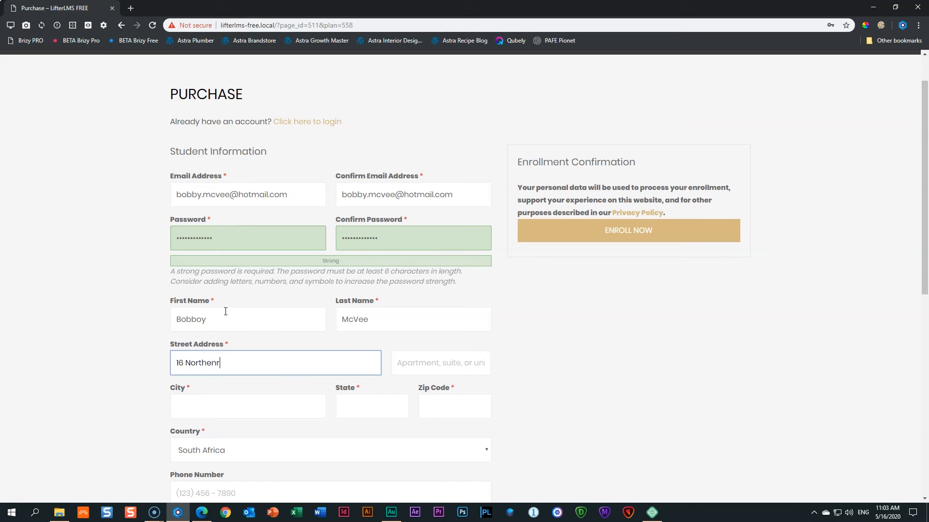
key(Tab)
key(Tab)
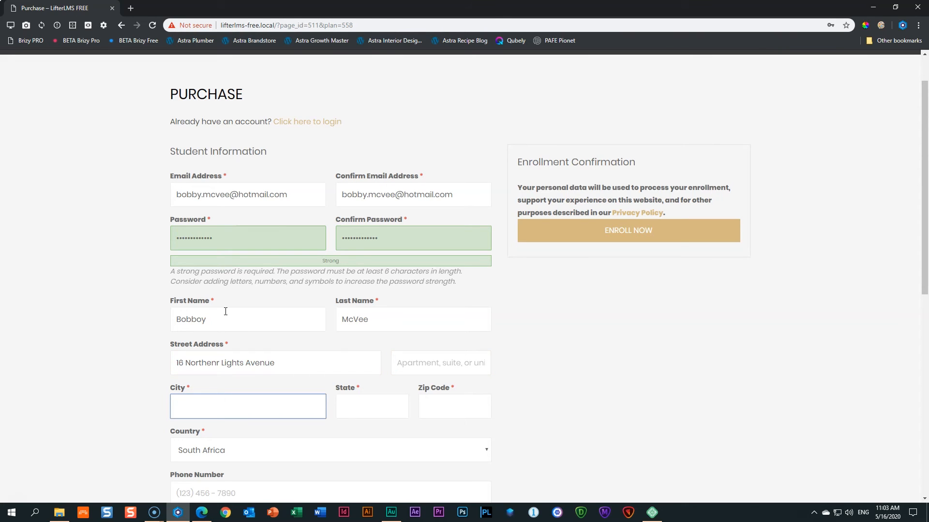
key(Tab)
key(Tab)
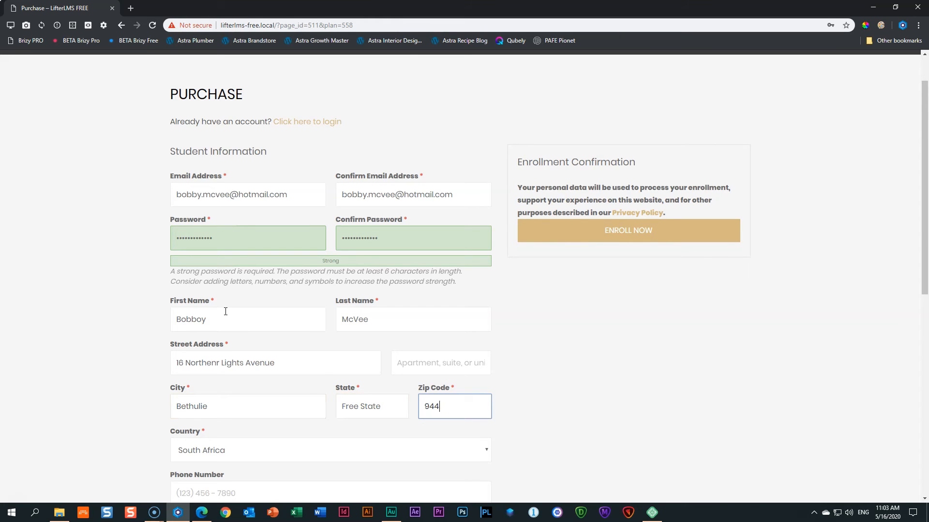
scroll(302, 414, down, 2)
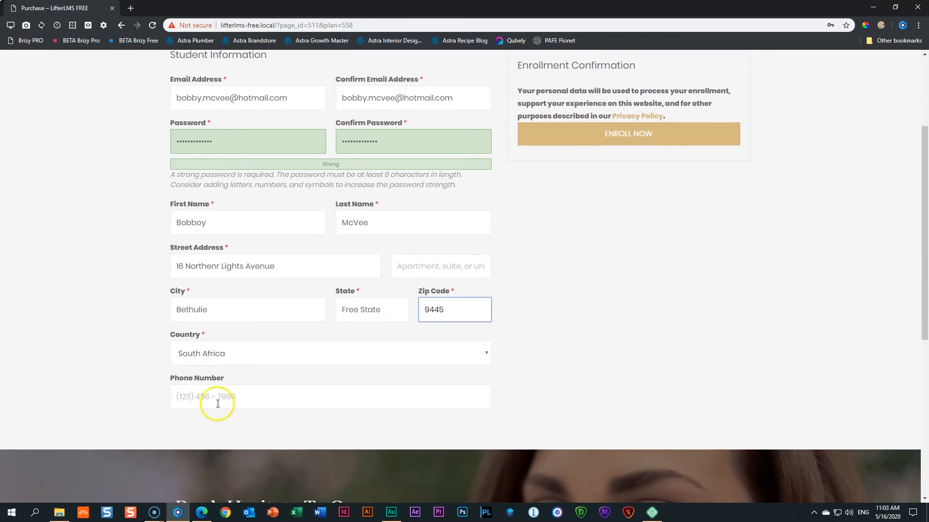
scroll(246, 394, up, 3)
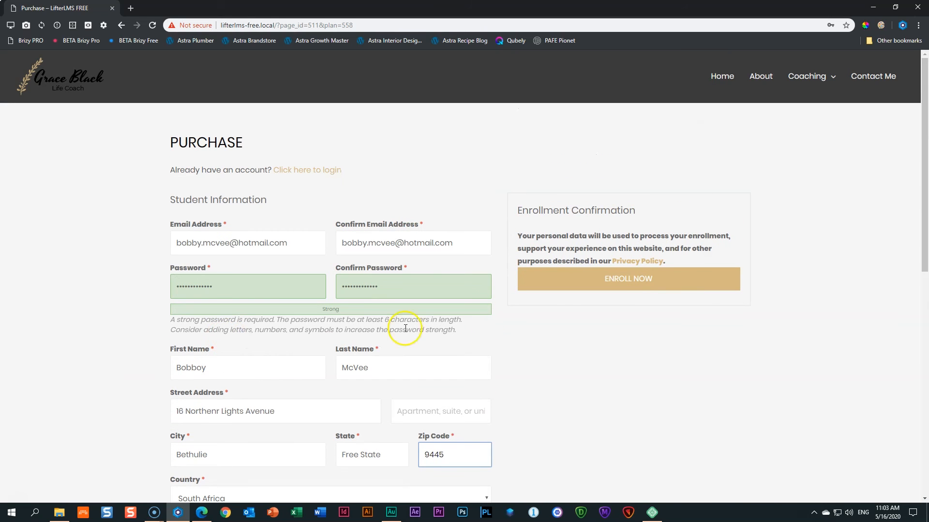
Submit ENROLL NOW, declining to save the password and closing the enrollment notice.
click(636, 287)
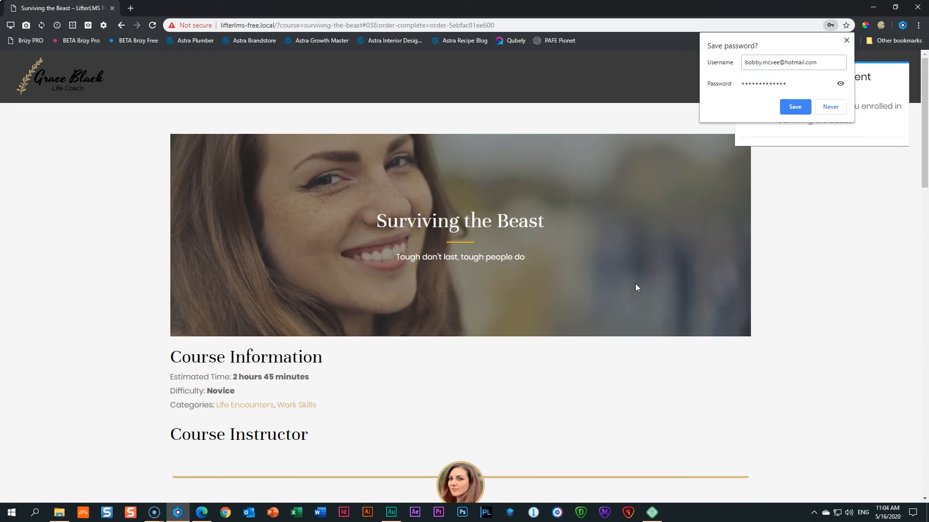
click(846, 40)
mouse_move(782, 79)
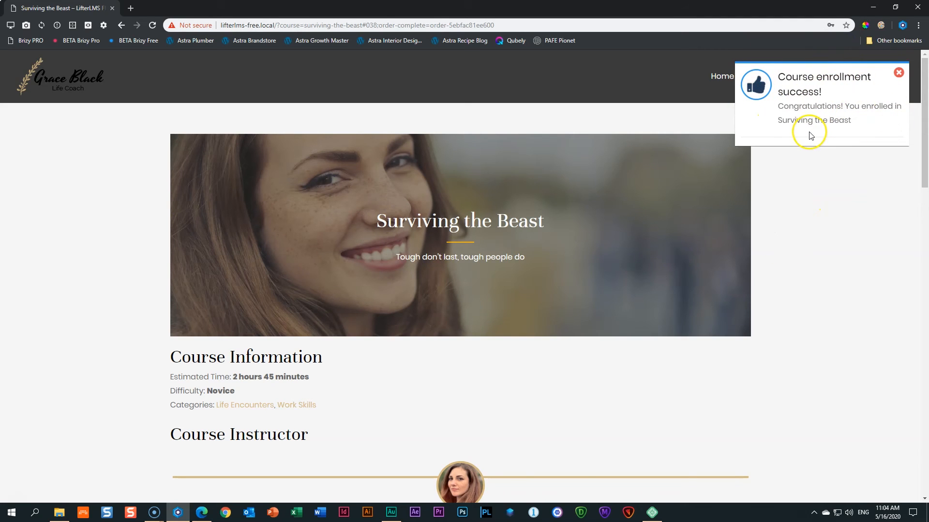
click(898, 74)
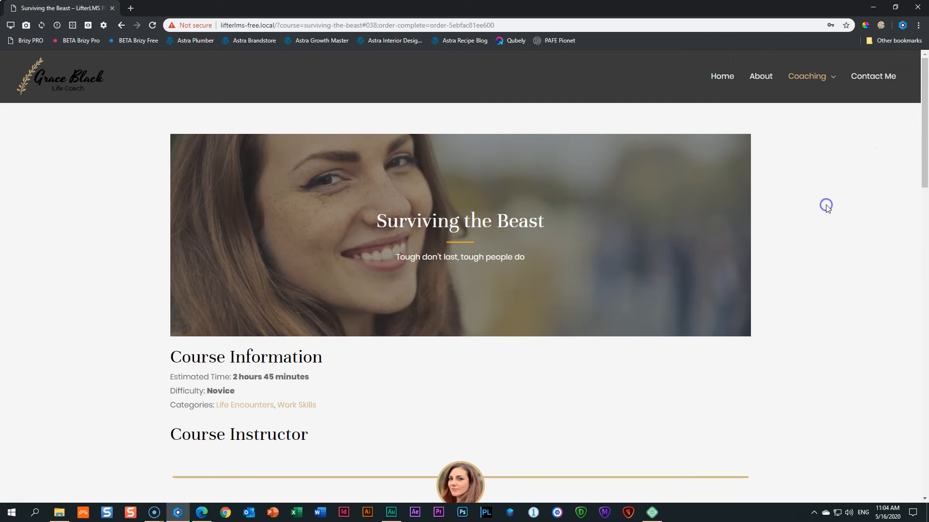
Look over the enrolled course page and syllabus, then start the first lesson.
scroll(740, 186, down, 9)
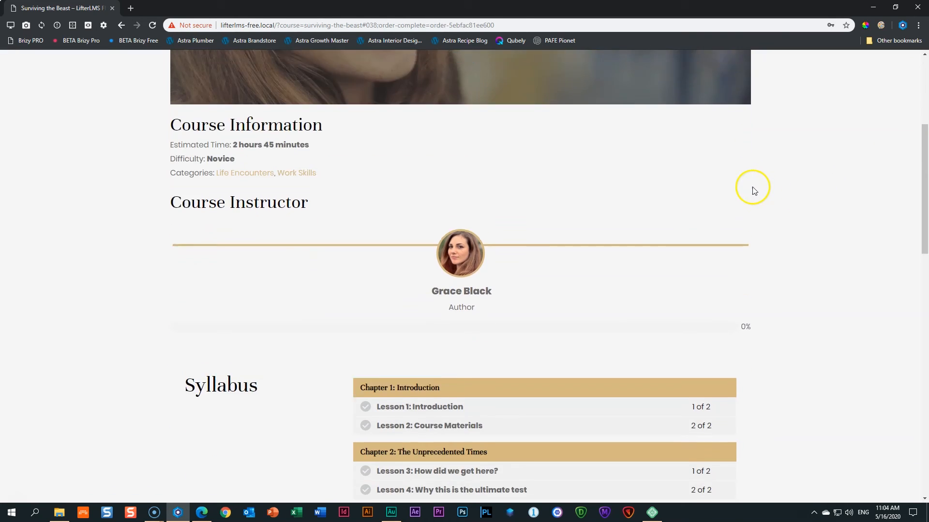
scroll(755, 191, down, 4)
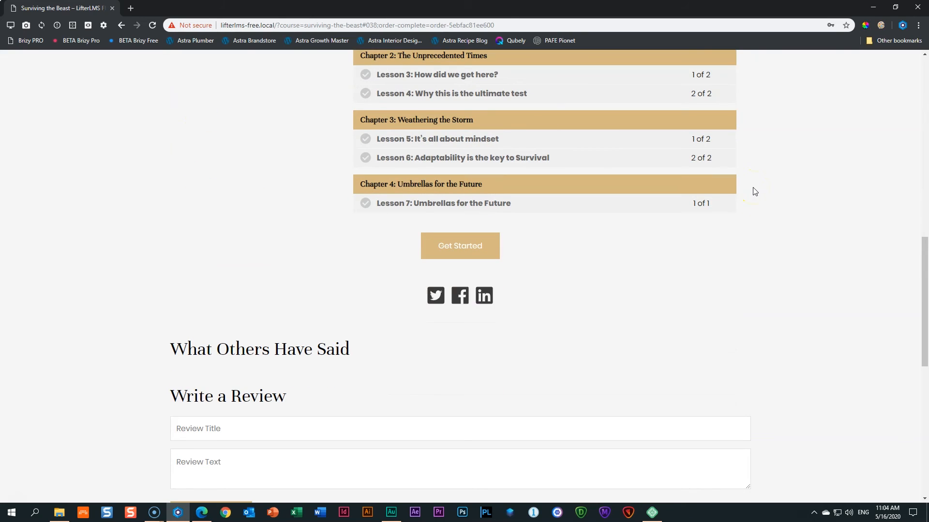
scroll(754, 192, down, 2)
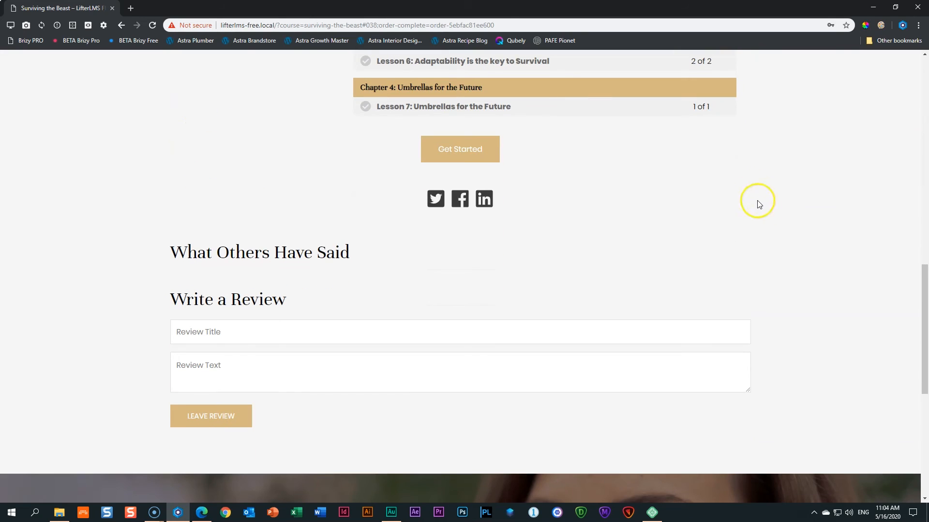
scroll(779, 240, up, 9)
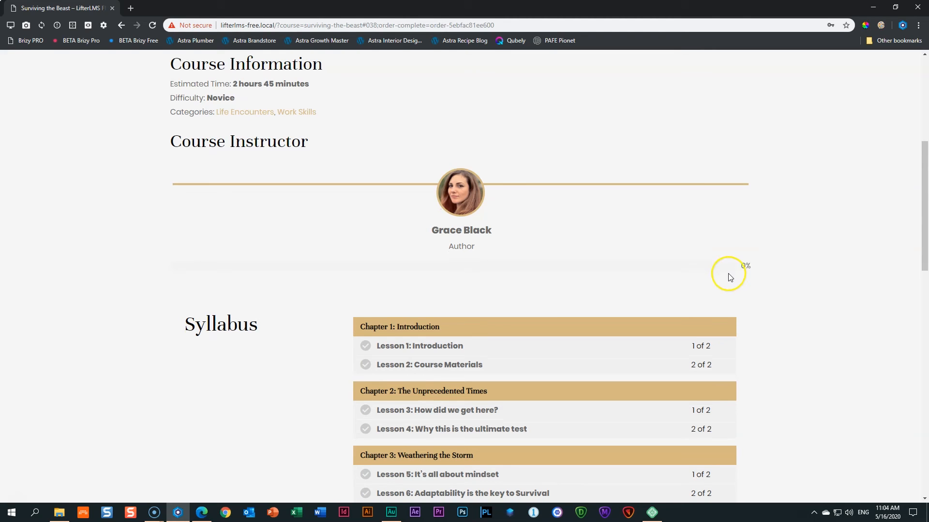
scroll(727, 274, down, 7)
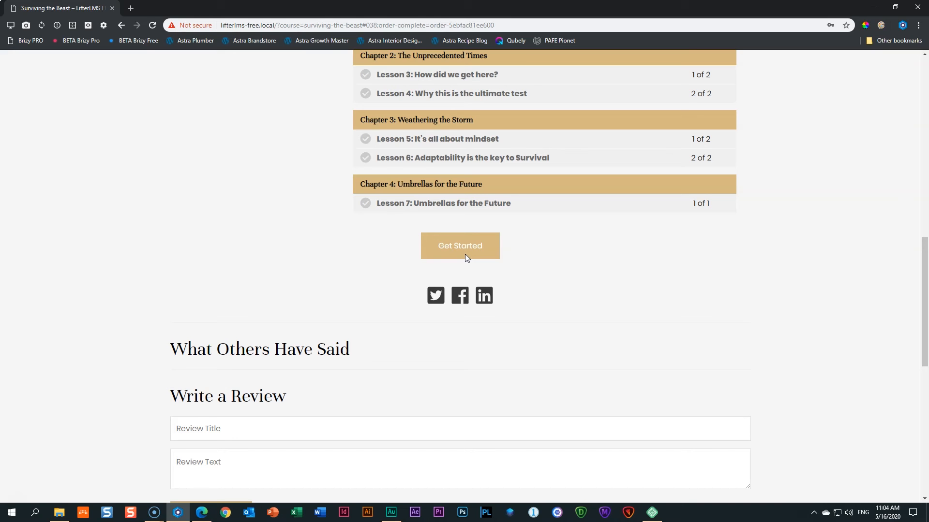
scroll(653, 254, up, 9)
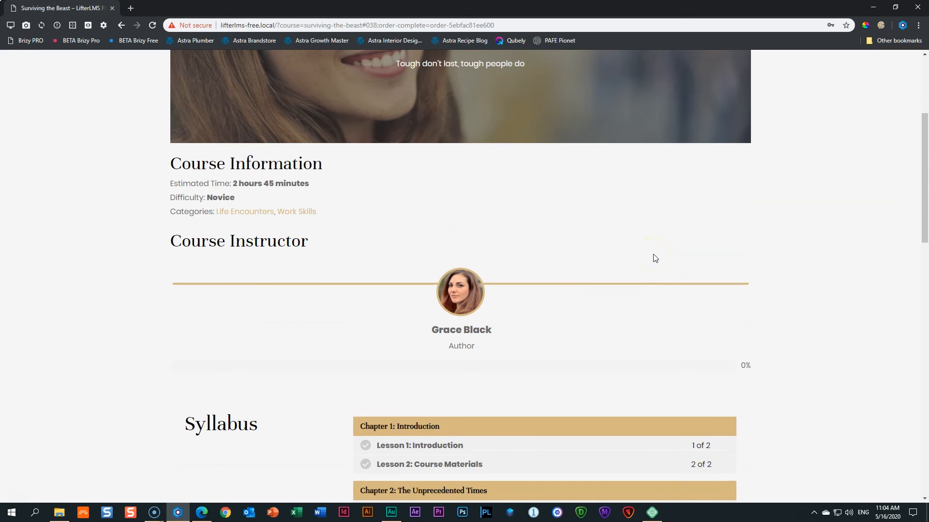
scroll(653, 255, up, 3)
scroll(654, 255, down, 12)
scroll(653, 258, down, 4)
scroll(531, 183, up, 3)
click(460, 199)
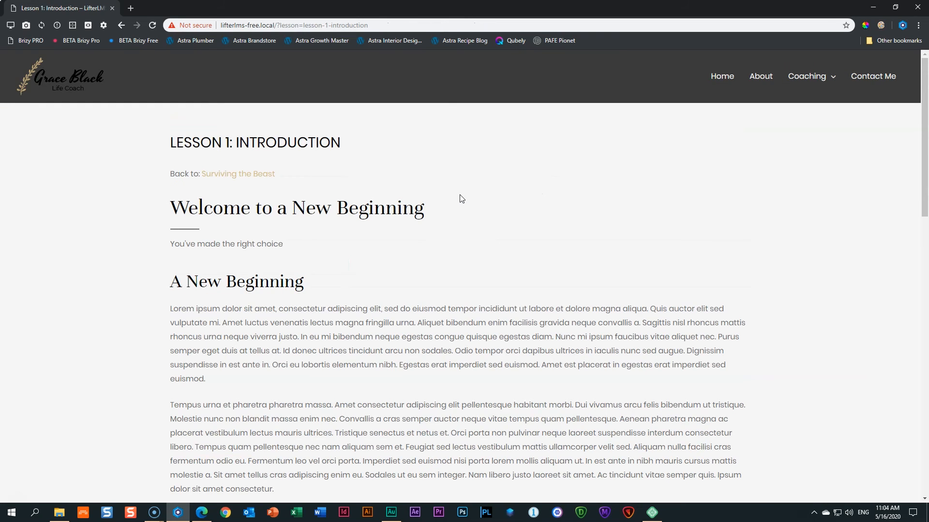
Mark Lesson 1: Introduction complete, bringing progress to 14.29% and opening Lesson 2.
scroll(460, 198, down, 5)
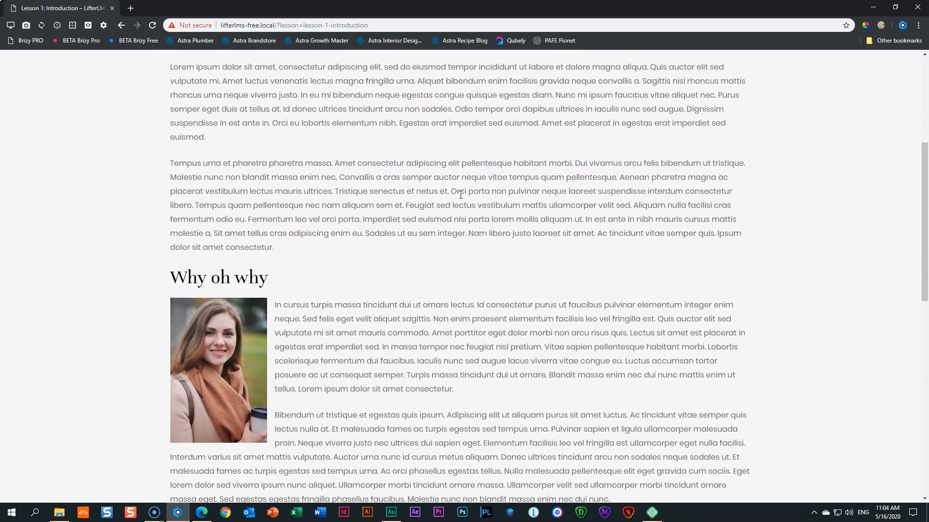
scroll(461, 195, down, 6)
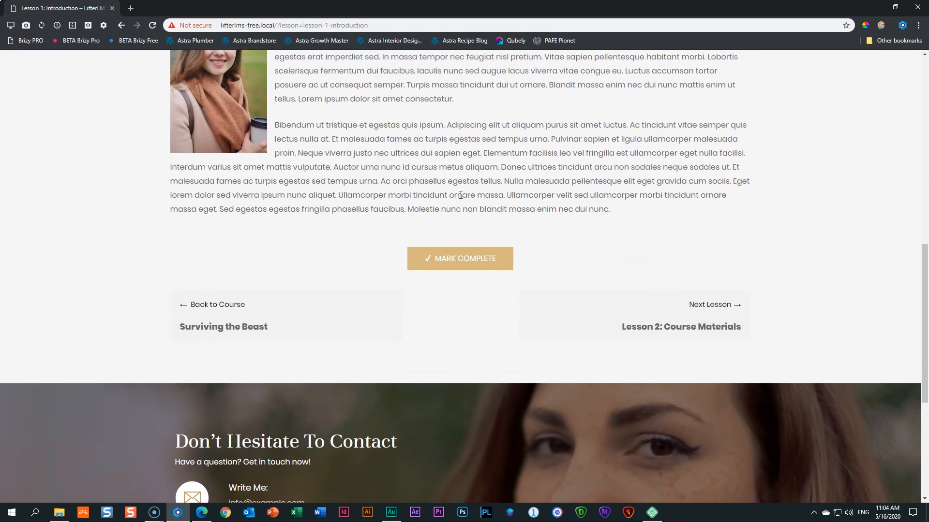
click(442, 259)
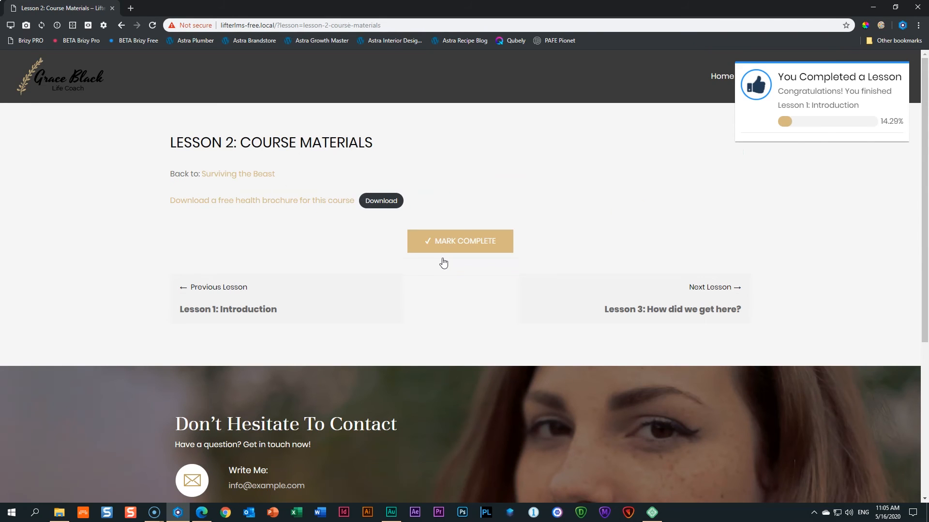
drag(902, 122, 882, 122)
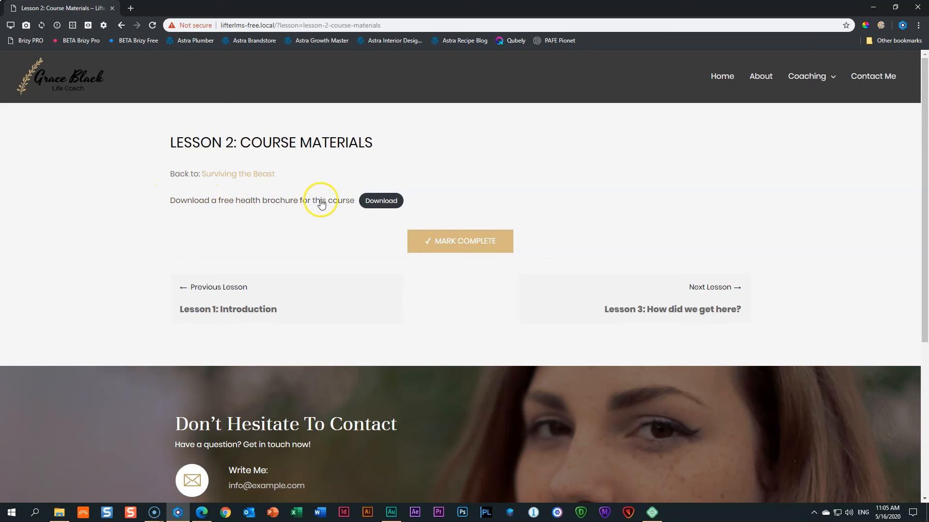
Download and view the Course-Materials health brochure PDF, then mark Lesson 2 complete.
click(389, 206)
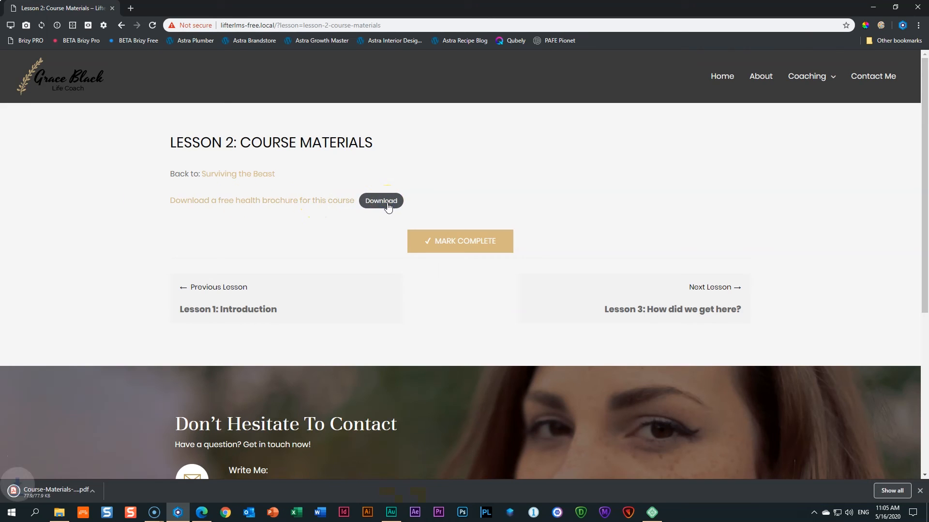
click(62, 492)
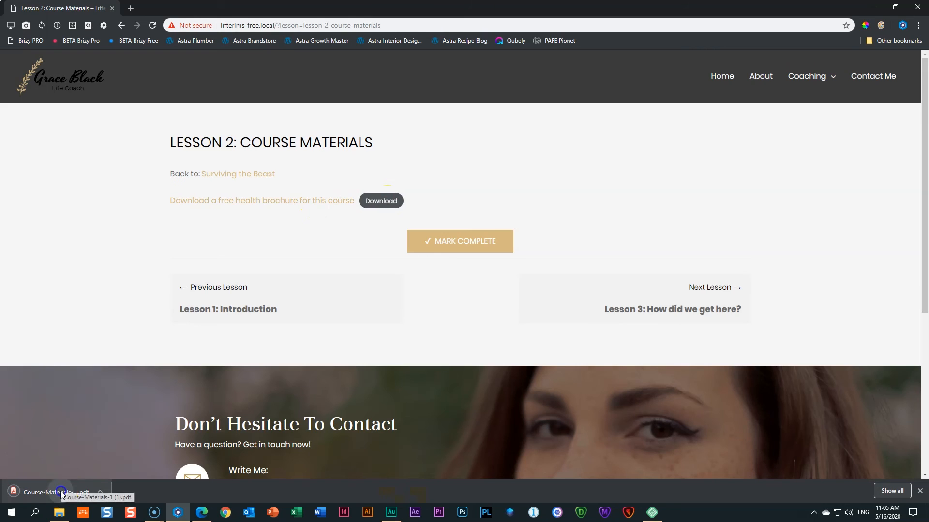
scroll(364, 349, down, 3)
scroll(363, 349, up, 3)
scroll(353, 358, down, 3)
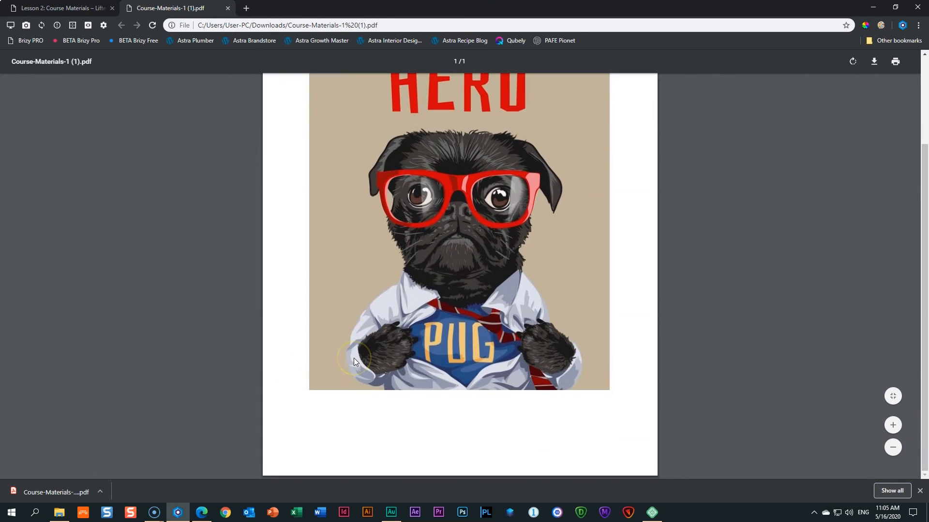
scroll(353, 358, up, 3)
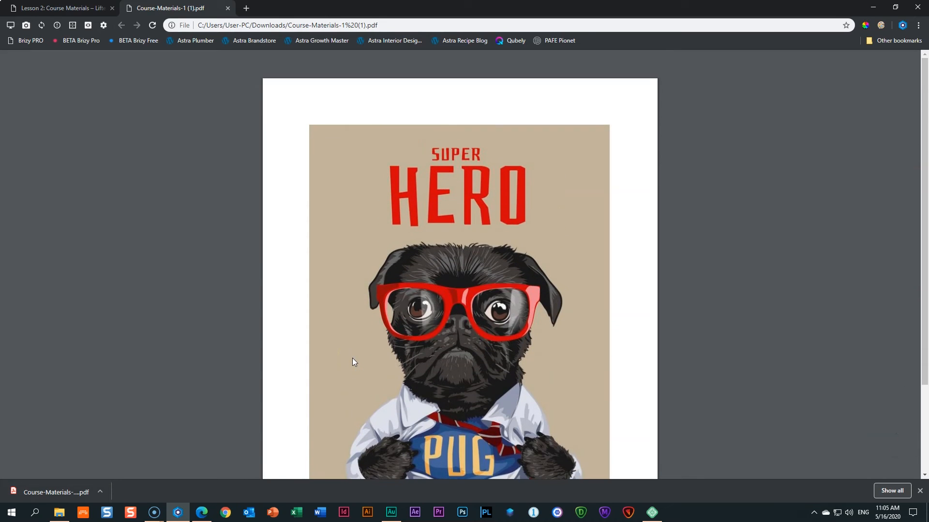
scroll(353, 358, down, 1)
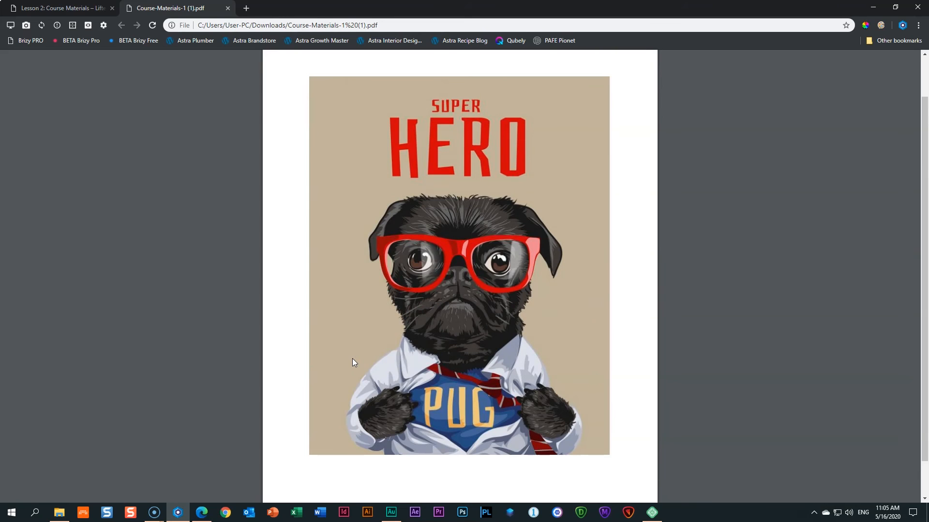
click(484, 268)
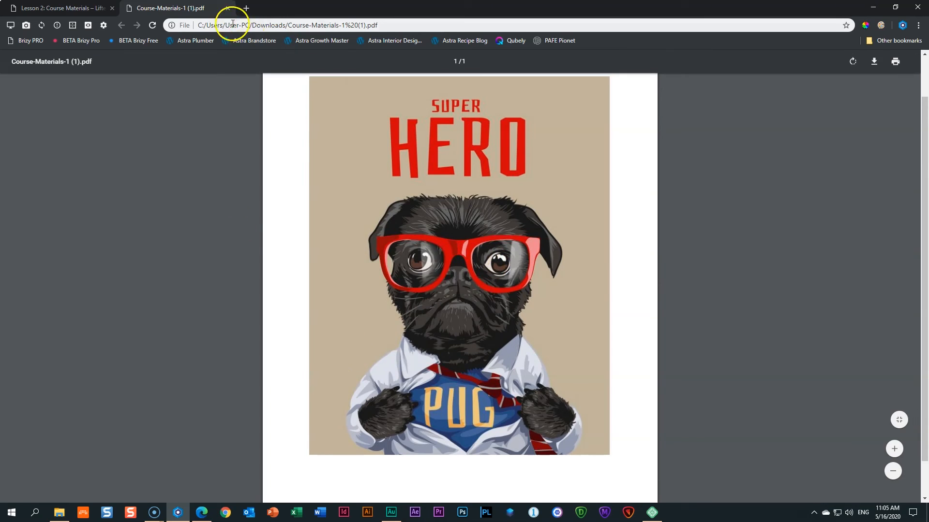
click(228, 9)
click(456, 246)
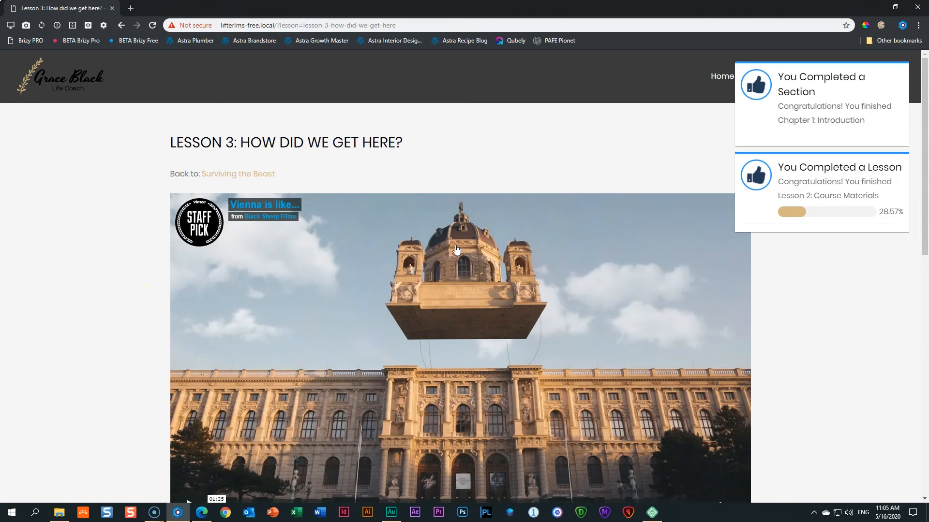
Dismiss the section and lesson completion notices on the lesson page.
click(854, 243)
mouse_move(764, 75)
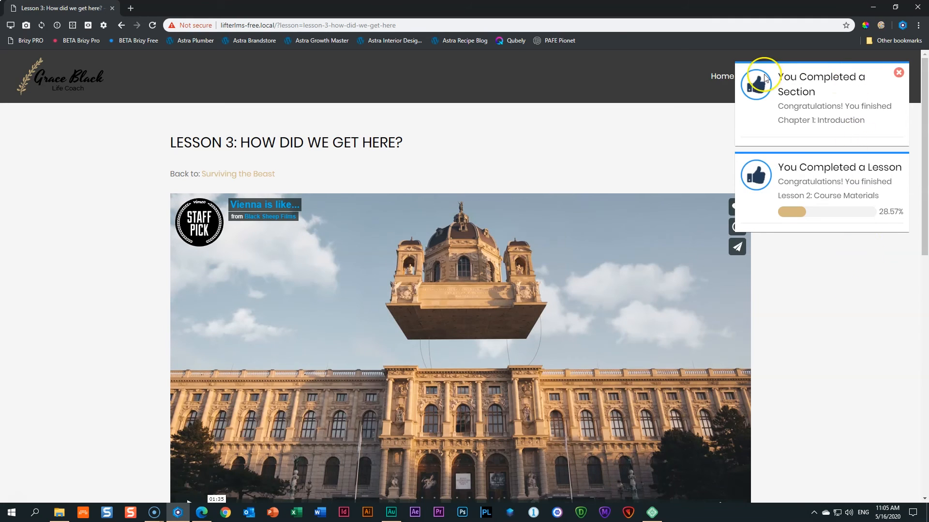
click(898, 72)
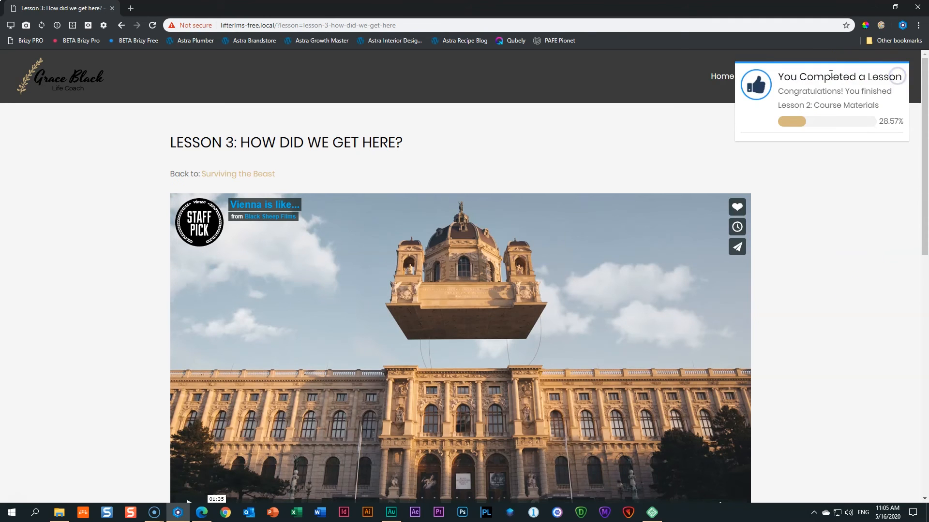
click(898, 73)
scroll(837, 222, down, 3)
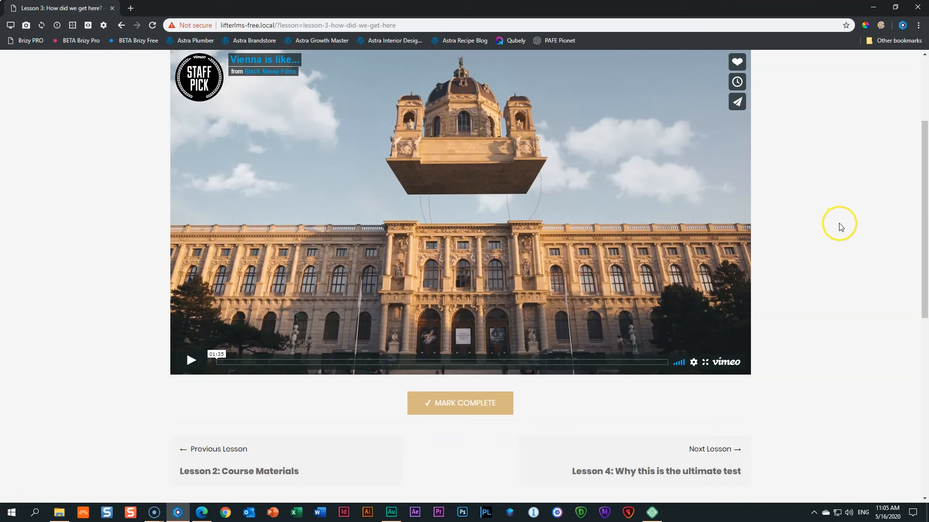
scroll(840, 225, down, 3)
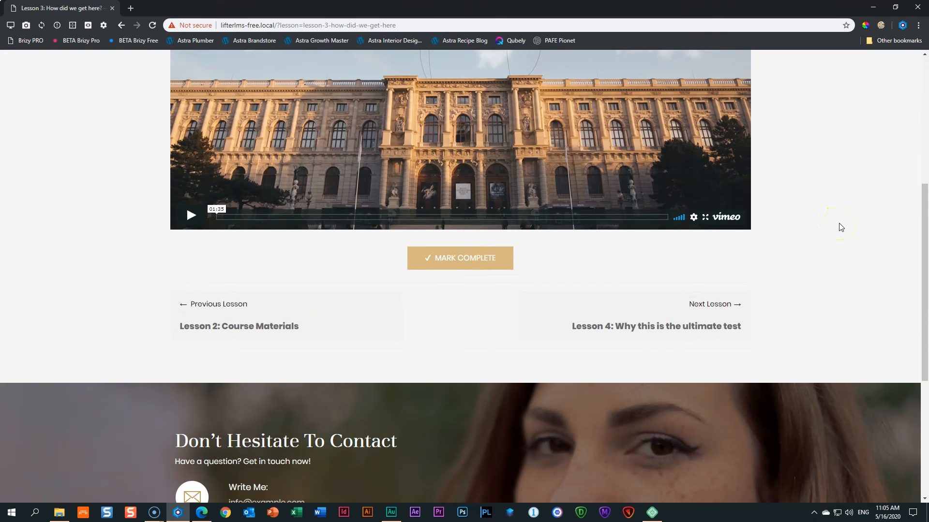
scroll(840, 227, up, 6)
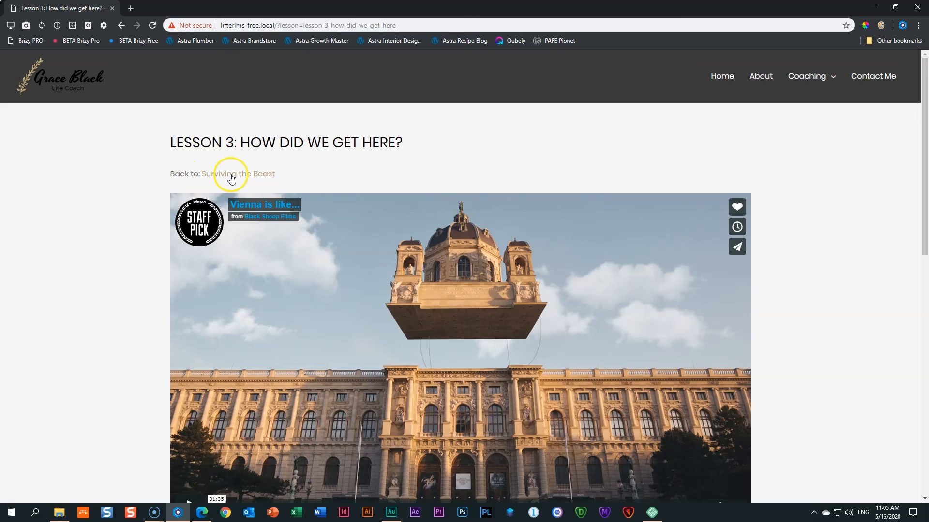
Return to the Surviving the Beast course page and check Lessons 1–2 complete at 28.57%.
click(234, 175)
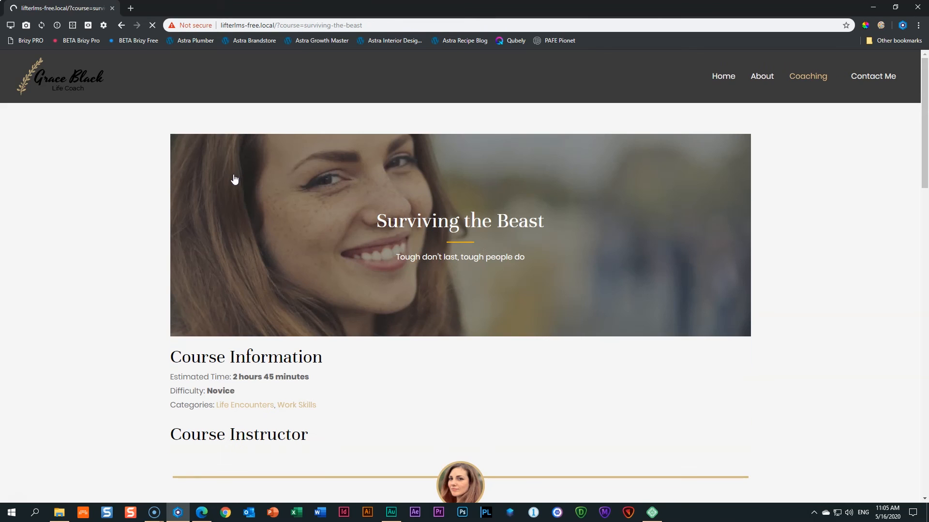
scroll(105, 251, down, 2)
scroll(105, 251, down, 5)
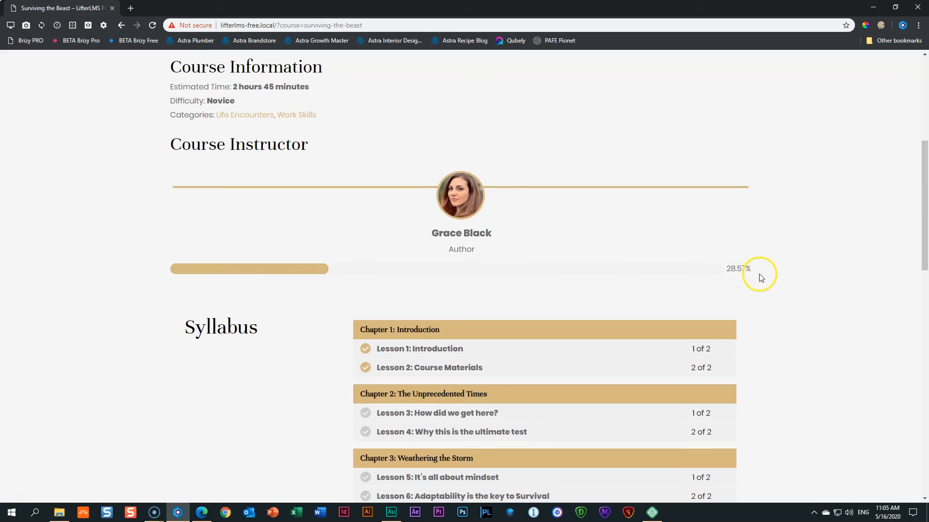
scroll(763, 280, down, 5)
scroll(763, 282, down, 1)
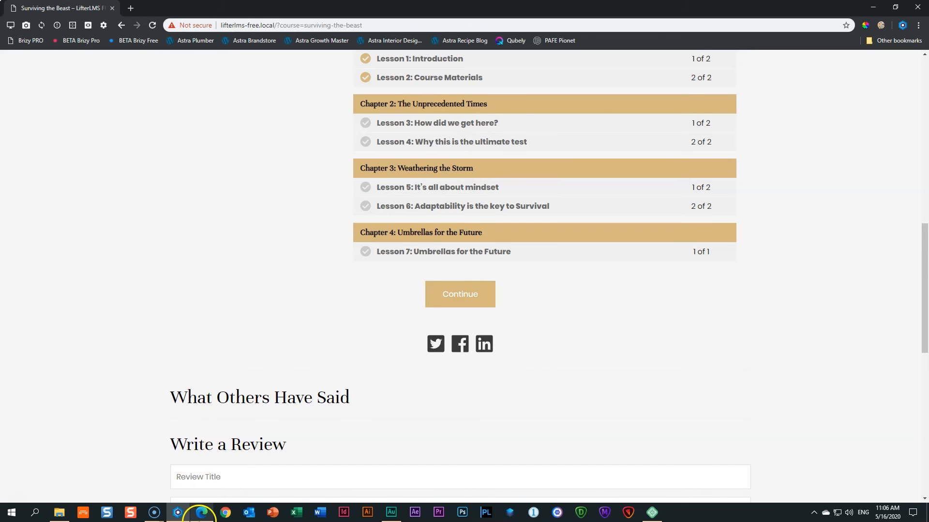
click(200, 513)
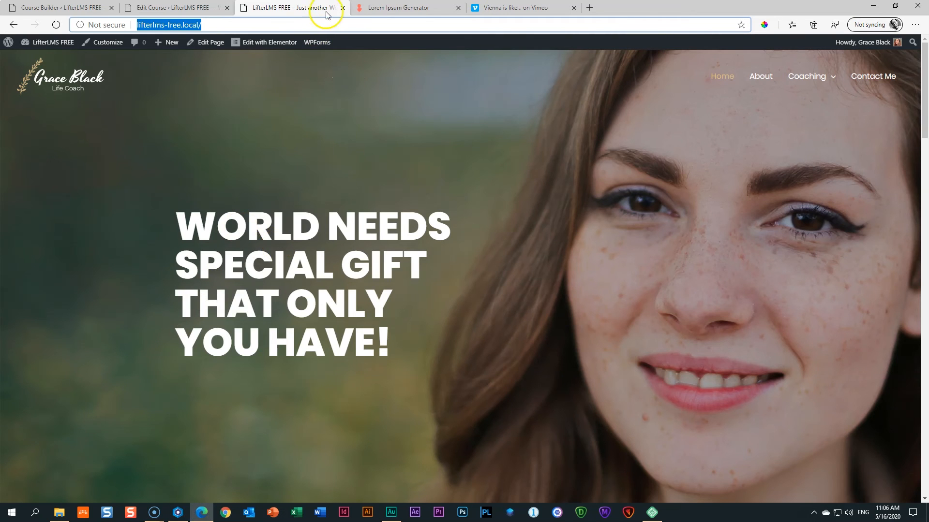
Close the extra site, Edit Course and Vimeo tabs, keeping the WordPress Dashboard.
click(343, 7)
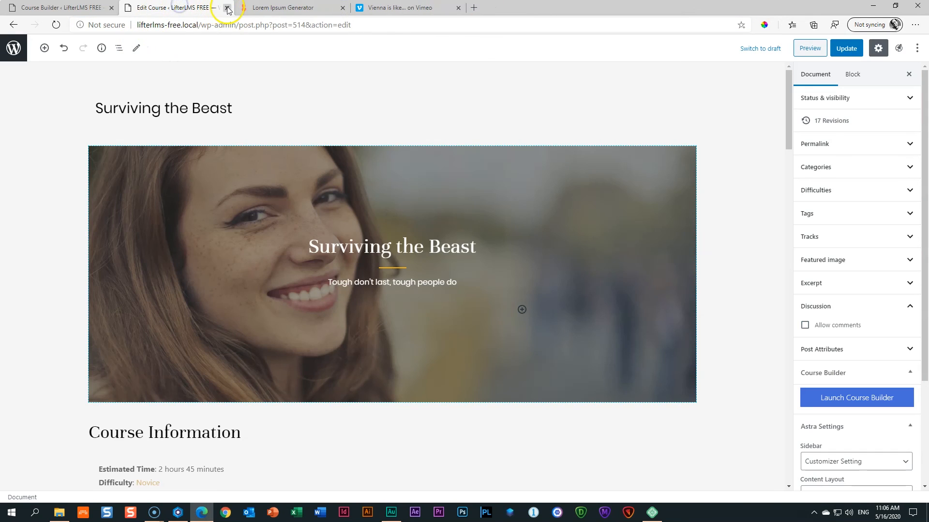
click(227, 7)
mouse_move(10, 45)
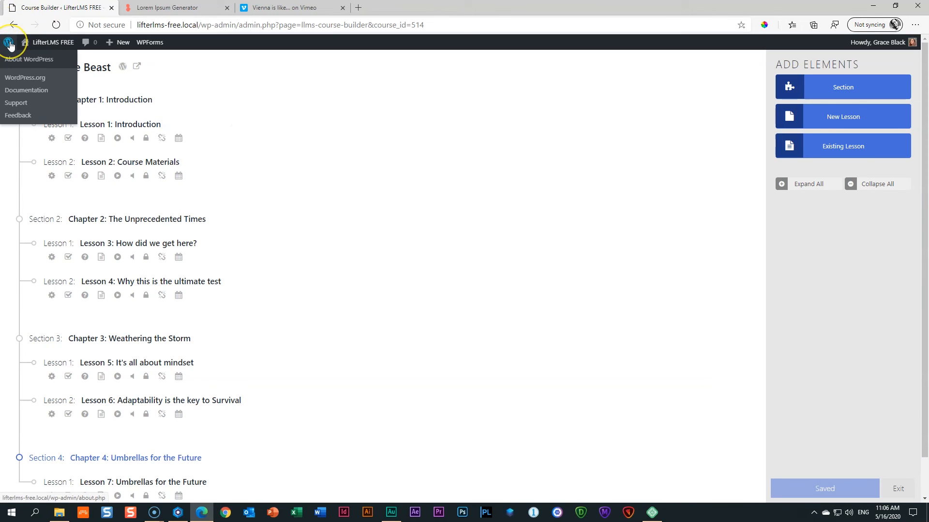
click(40, 45)
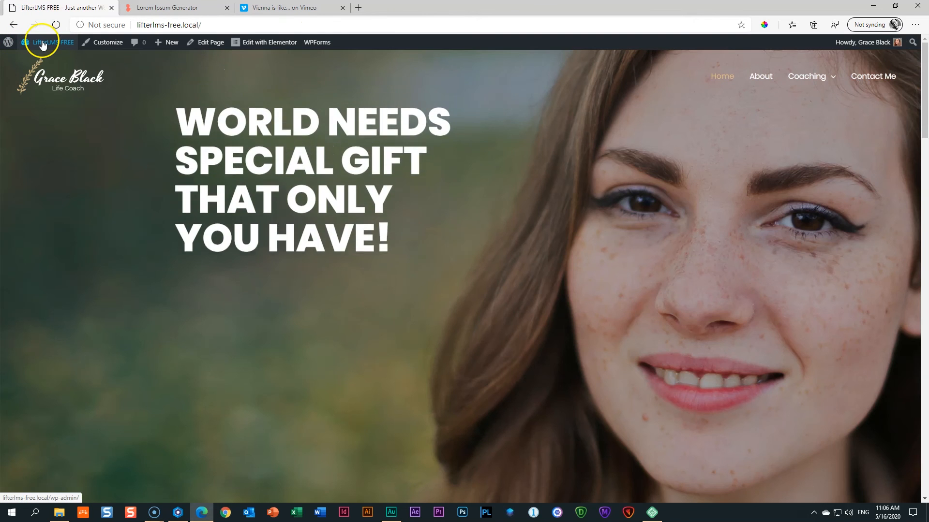
click(47, 46)
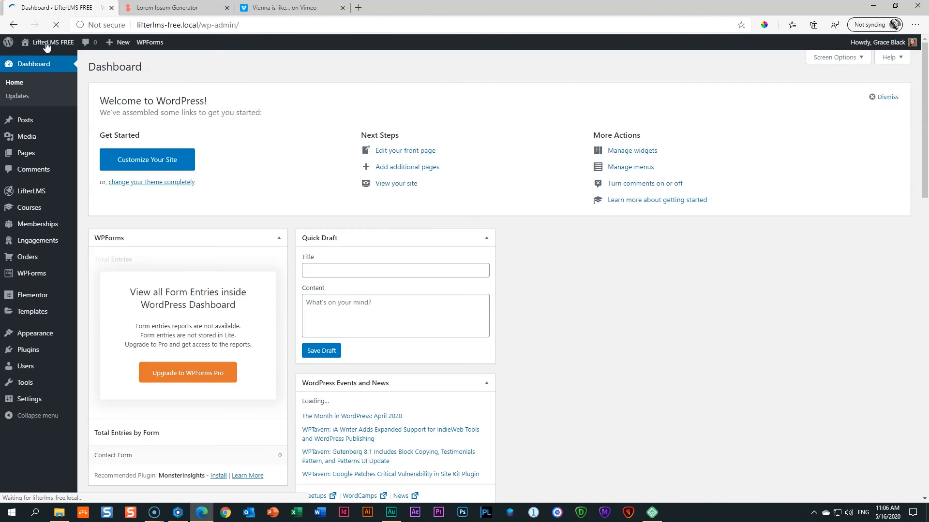
click(280, 7)
click(342, 7)
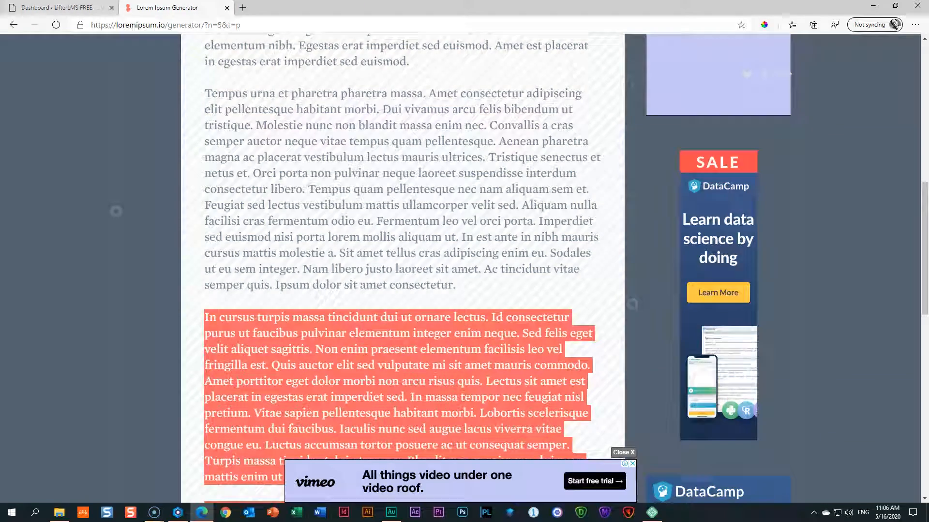
click(59, 7)
Edit Surviving the Beast from Courses and scroll to Student Management showing the enrolled student.
mouse_move(25, 160)
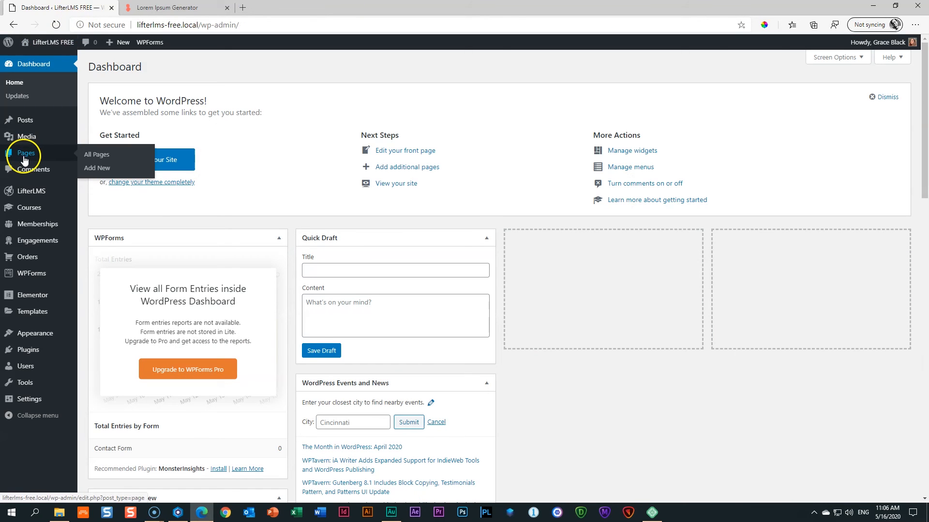
mouse_move(36, 120)
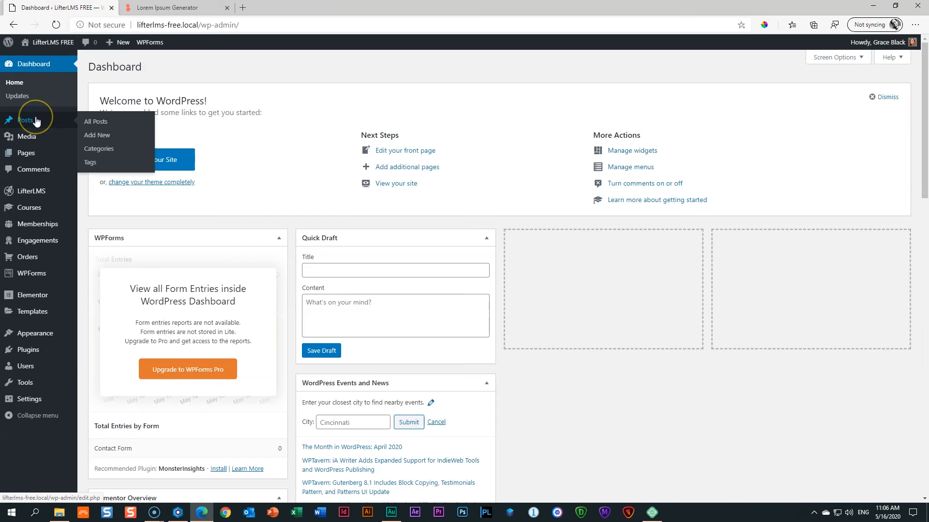
click(27, 213)
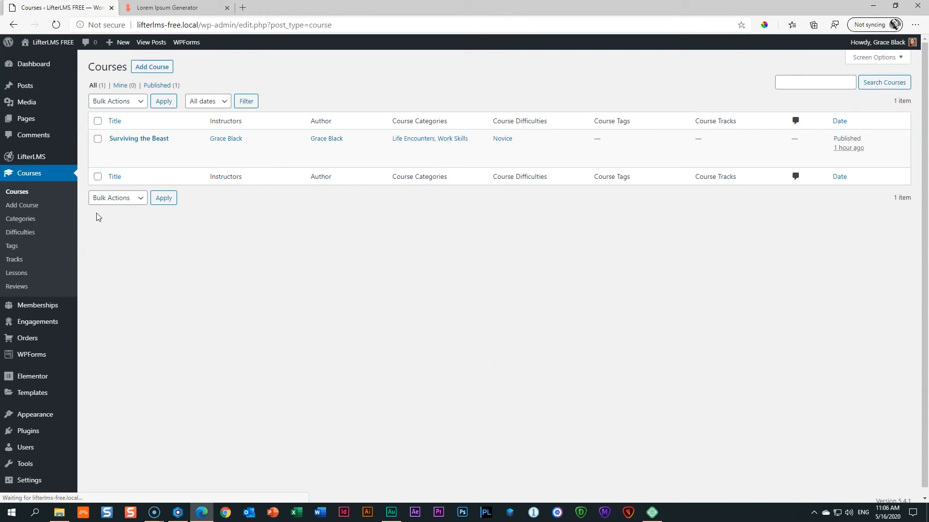
click(131, 139)
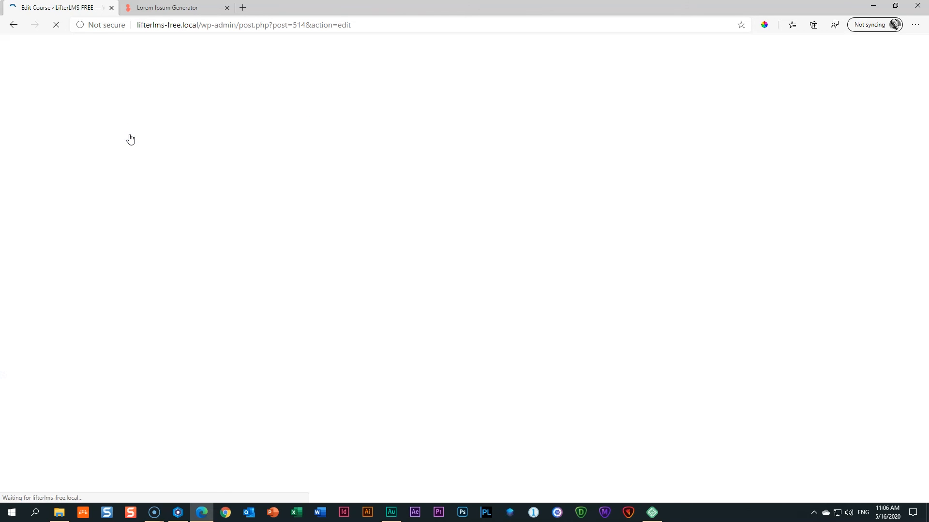
scroll(251, 198, down, 5)
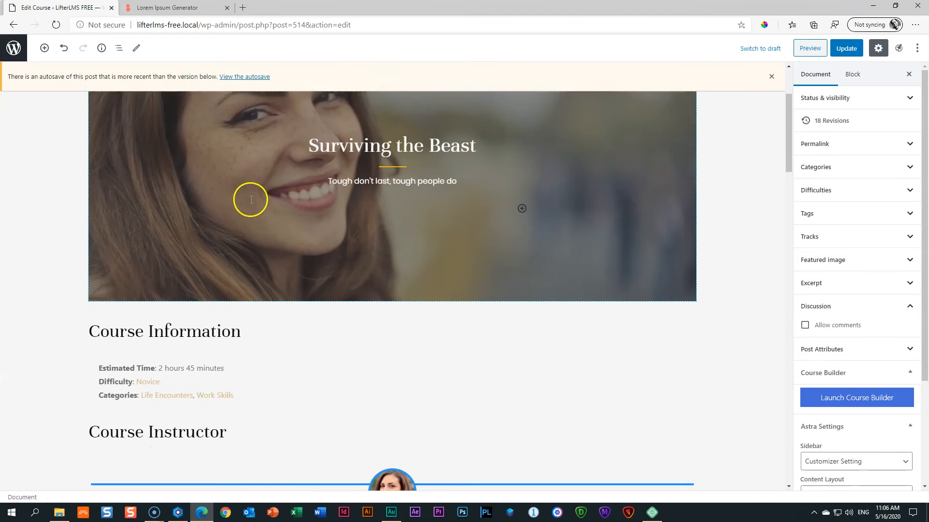
click(771, 77)
scroll(658, 232, down, 10)
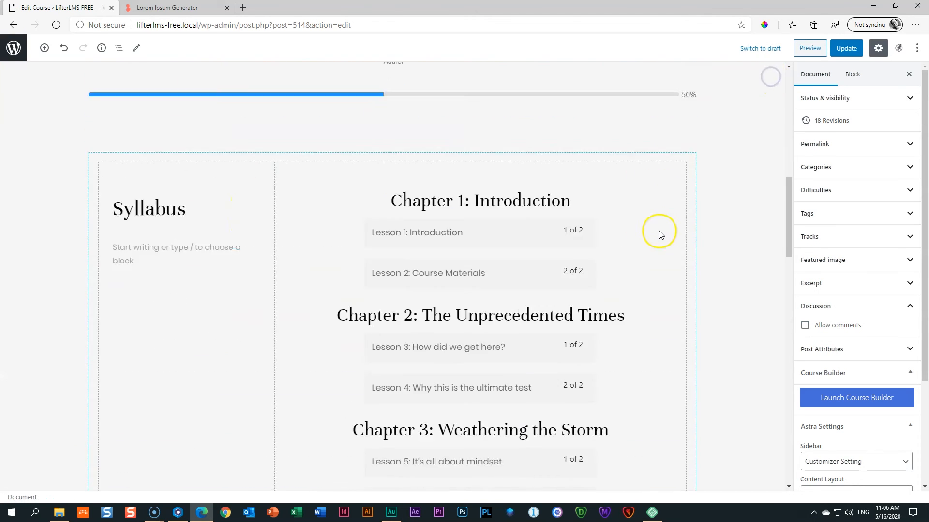
scroll(660, 235, down, 10)
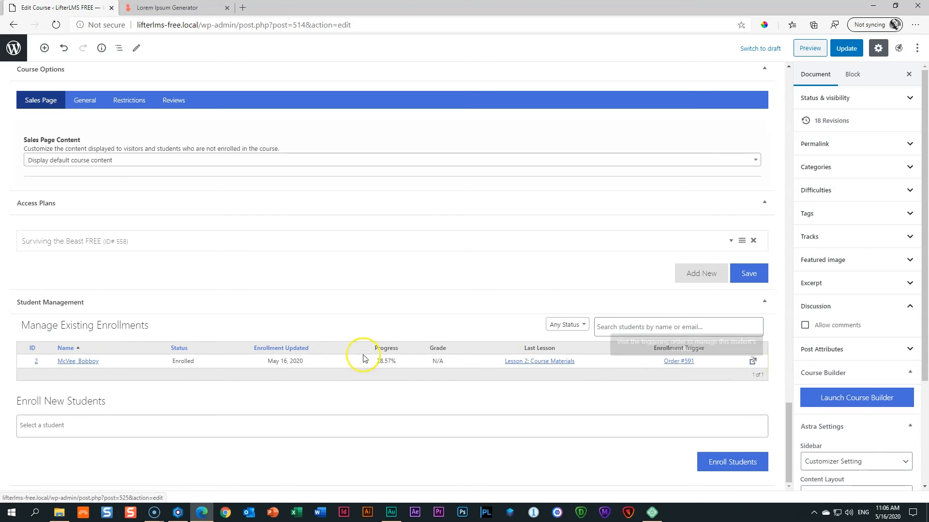
Review the student's Courses, Memberships, Achievements and Information report tabs, then export the students list to CSV.
click(76, 361)
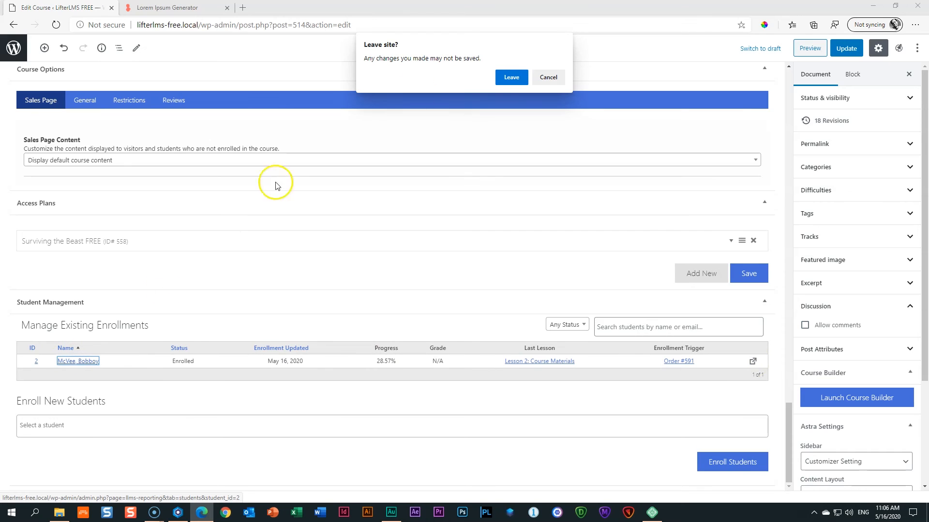
click(511, 77)
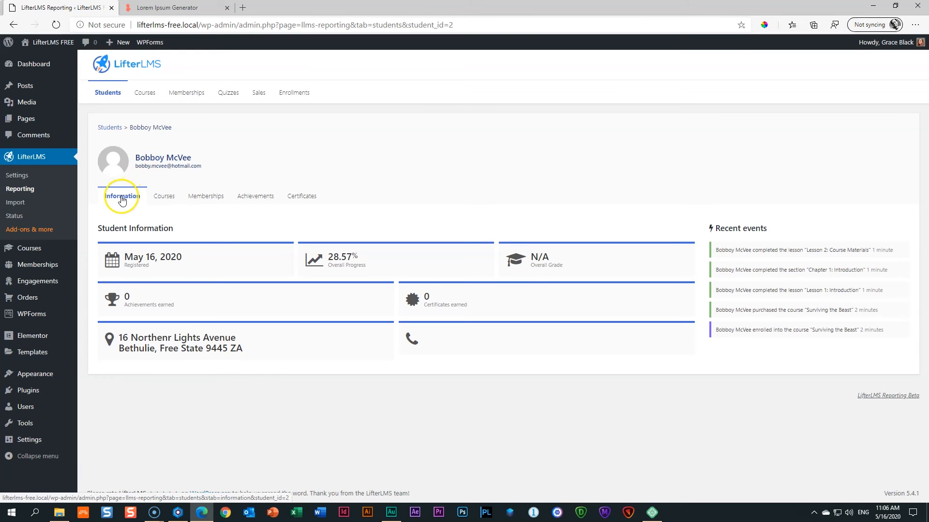
click(167, 199)
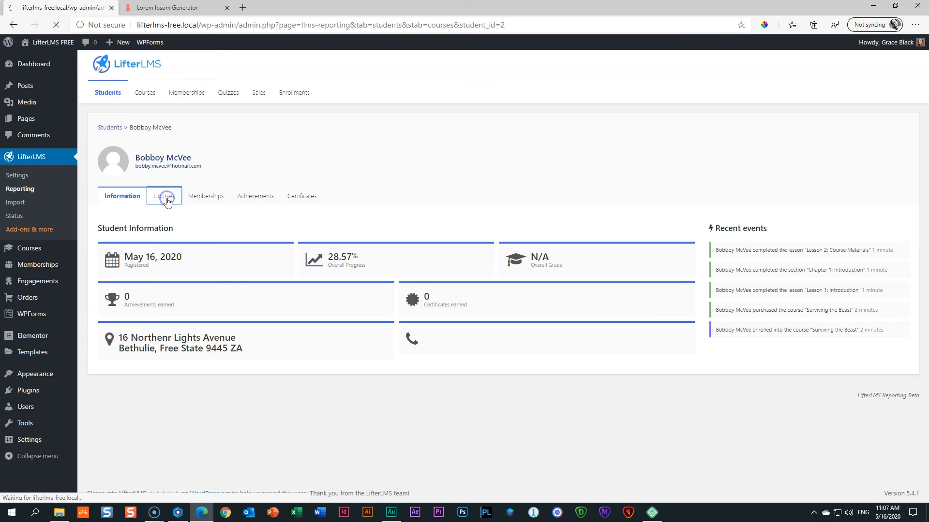
click(215, 201)
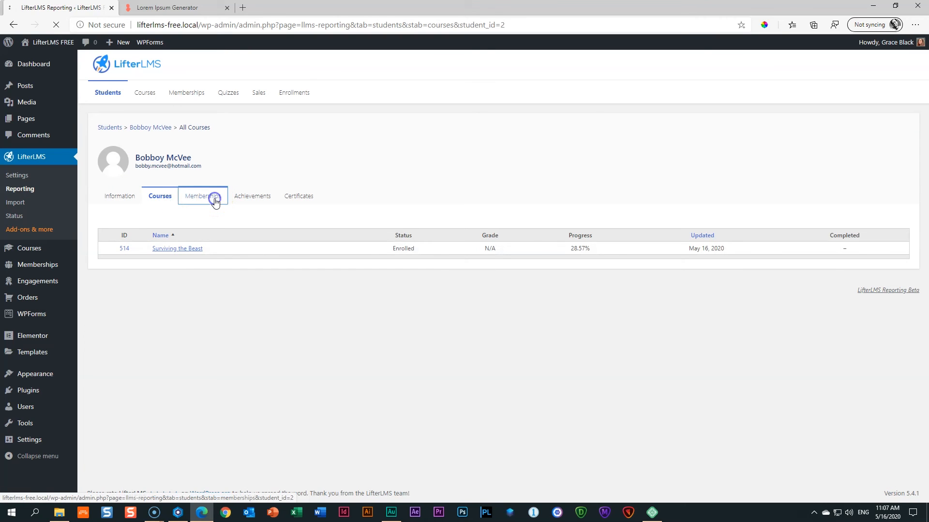
click(256, 200)
click(136, 199)
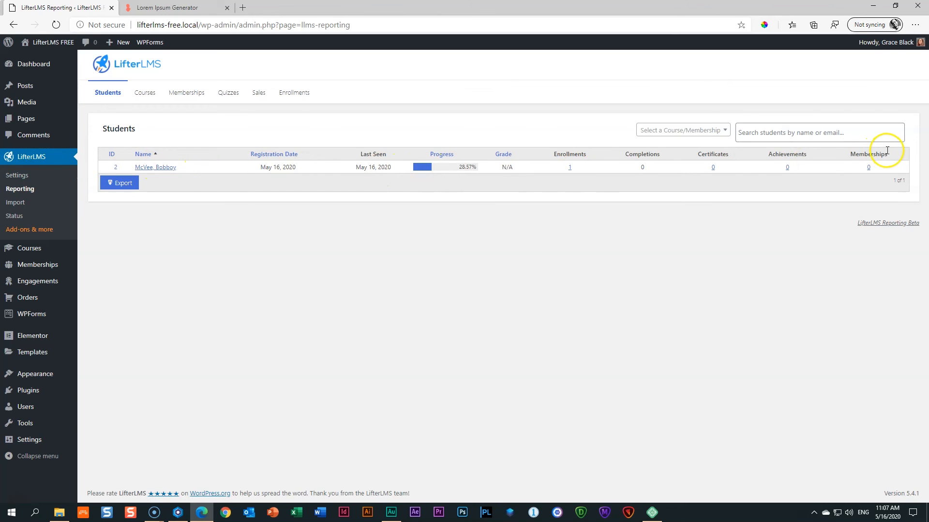
click(121, 182)
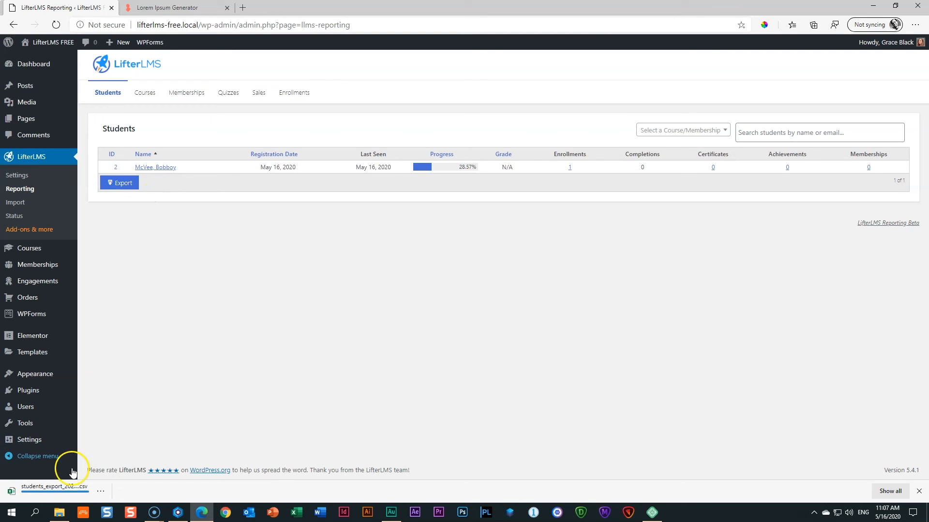
Autofit columns E, F and B in the students_export CSV, then close Excel without saving.
click(65, 490)
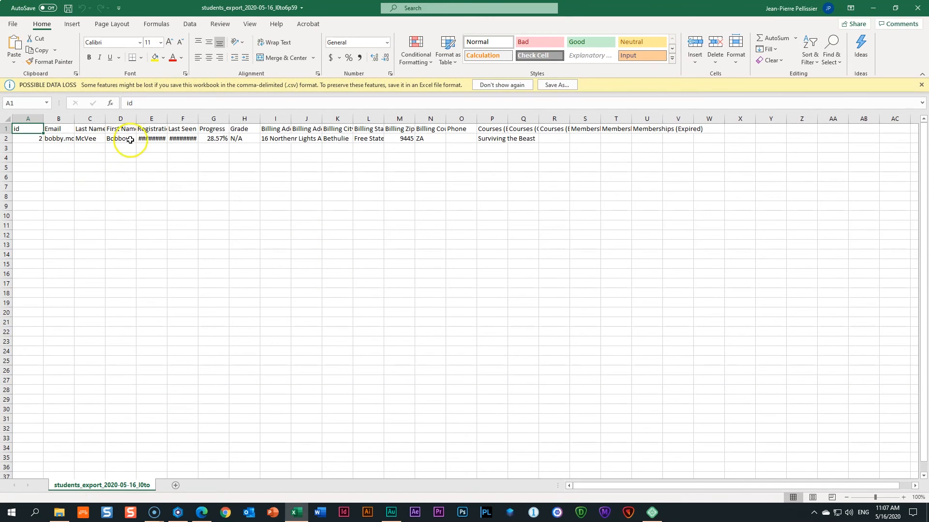
double_click(167, 118)
double_click(222, 118)
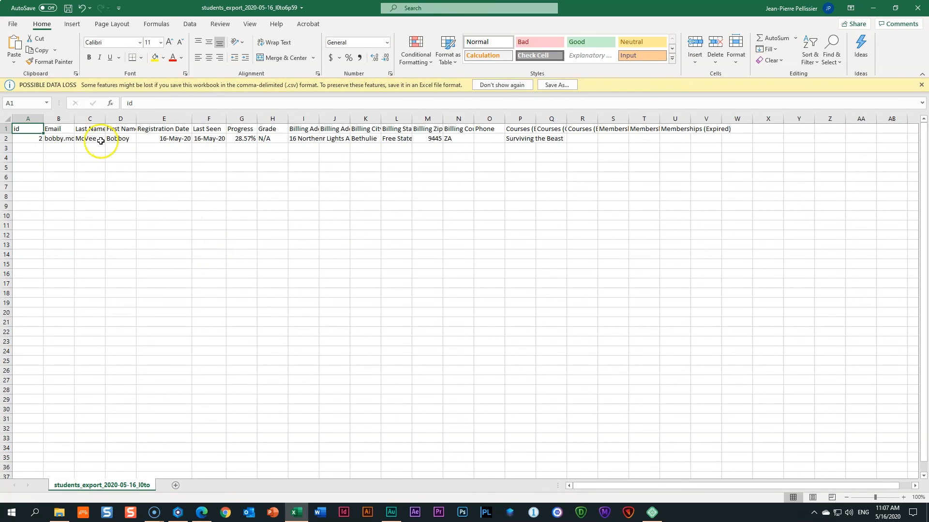
double_click(74, 119)
click(96, 119)
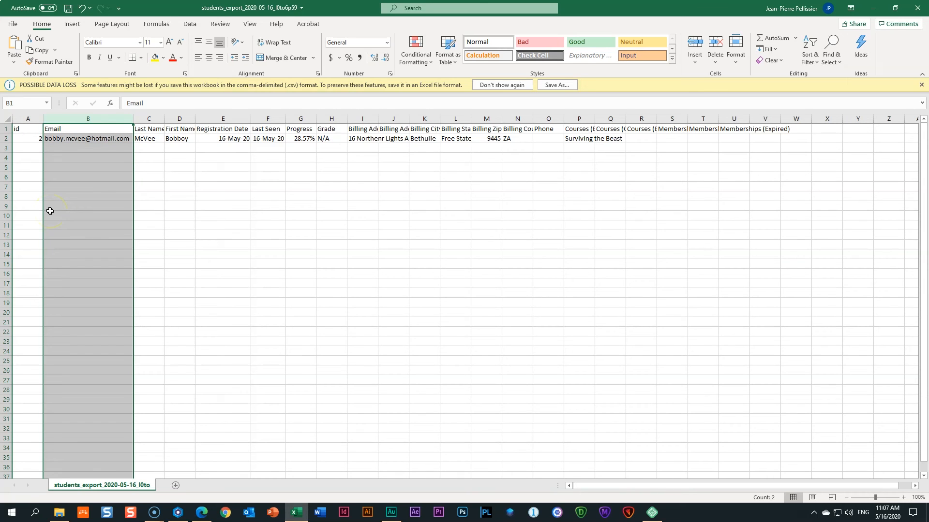
click(917, 8)
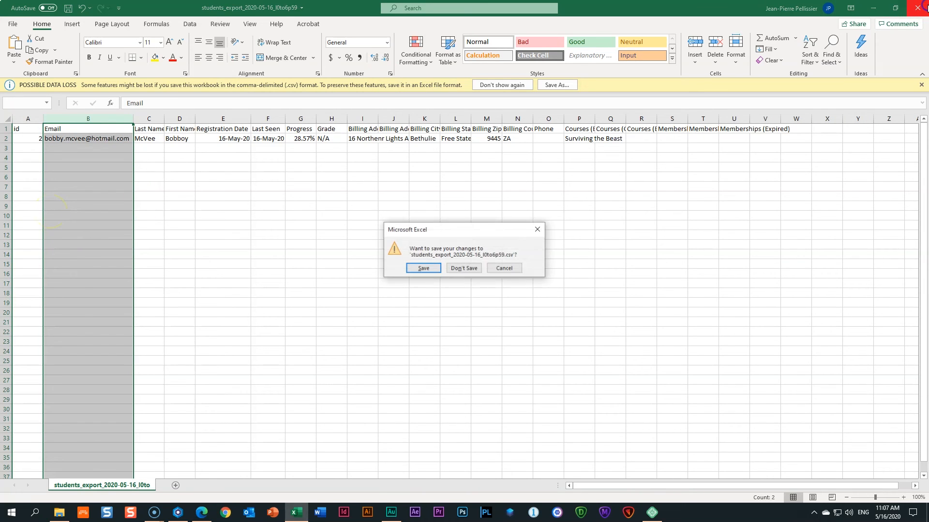
click(464, 268)
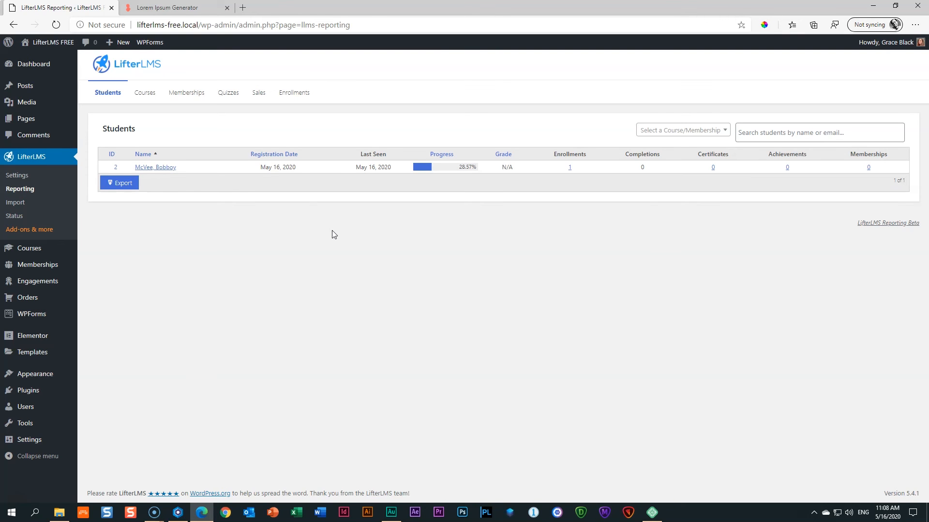
click(177, 512)
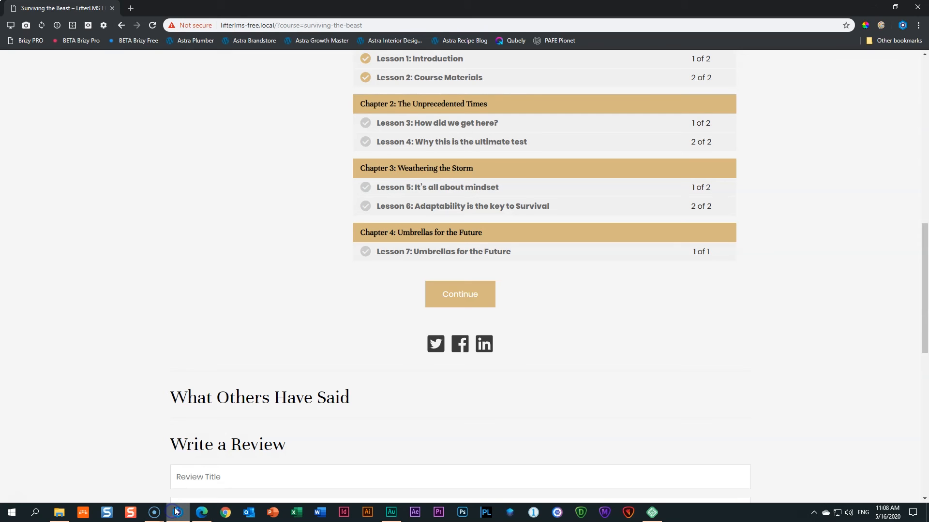
scroll(384, 263, up, 9)
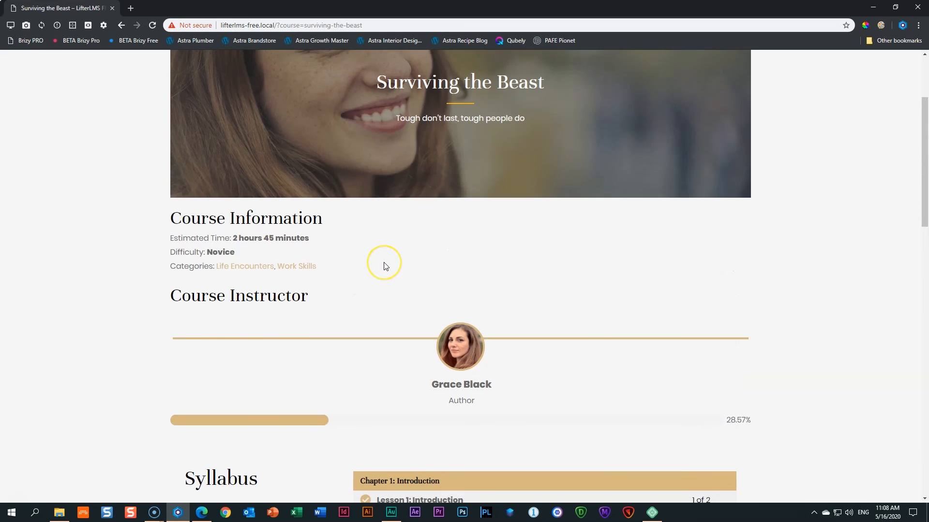
scroll(386, 266, up, 3)
scroll(400, 264, down, 14)
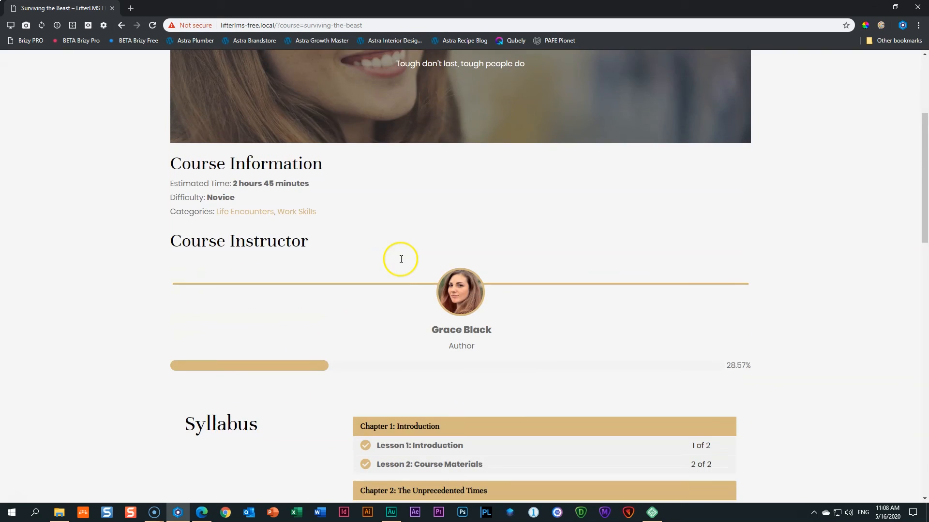
scroll(401, 264, down, 8)
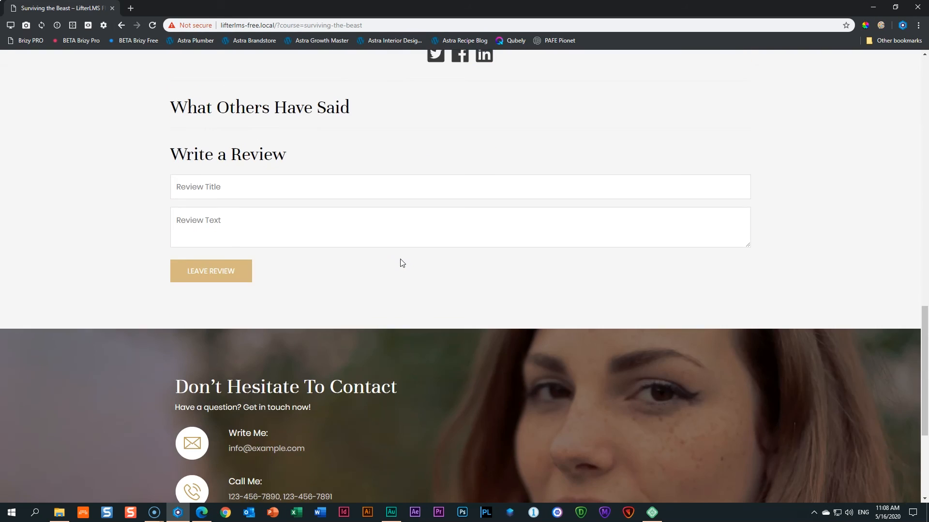
scroll(401, 264, up, 20)
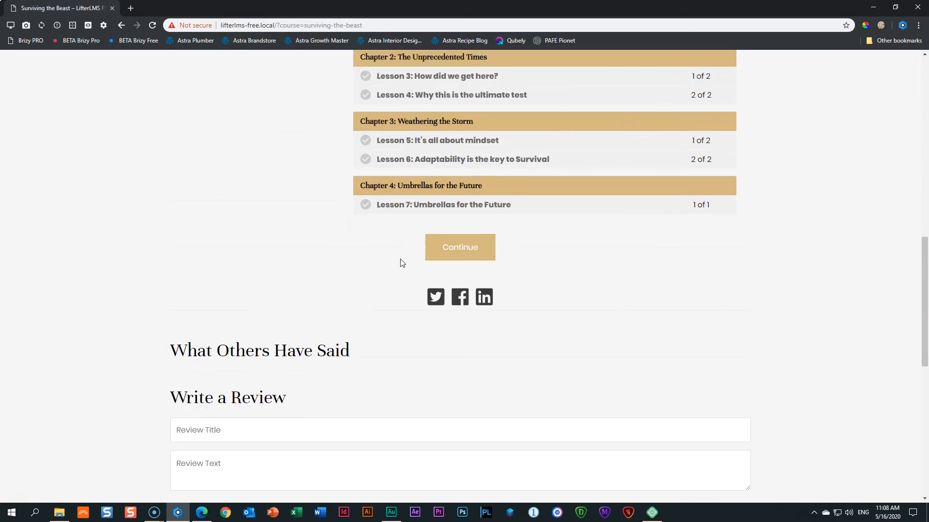
scroll(441, 255, down, 4)
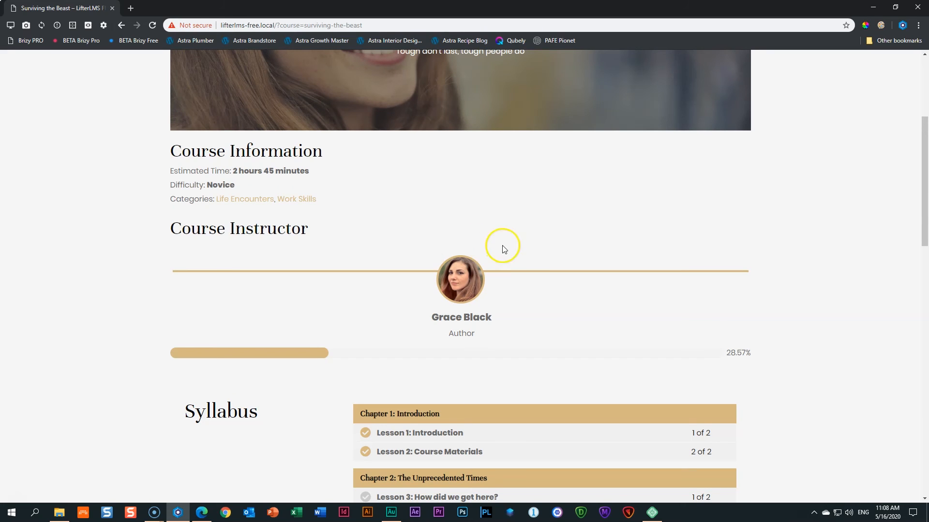
scroll(518, 253, up, 4)
mouse_move(818, 82)
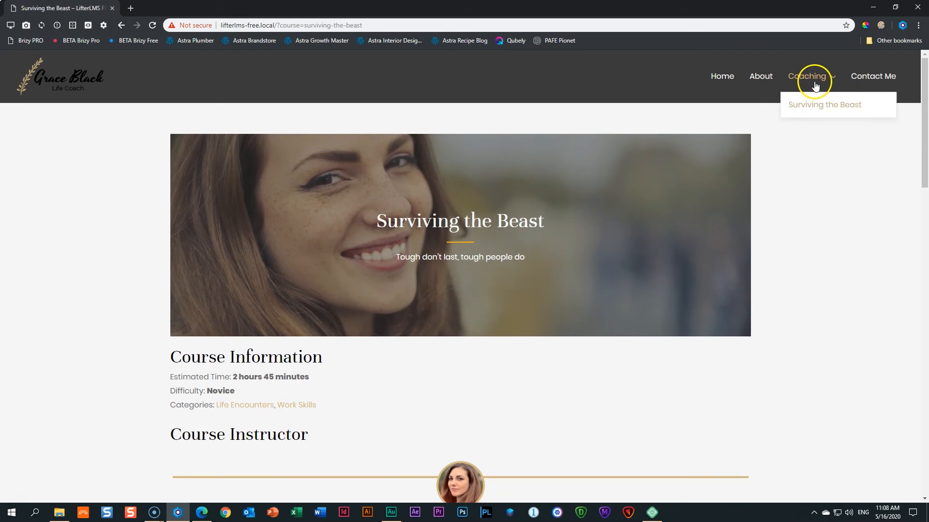
click(806, 104)
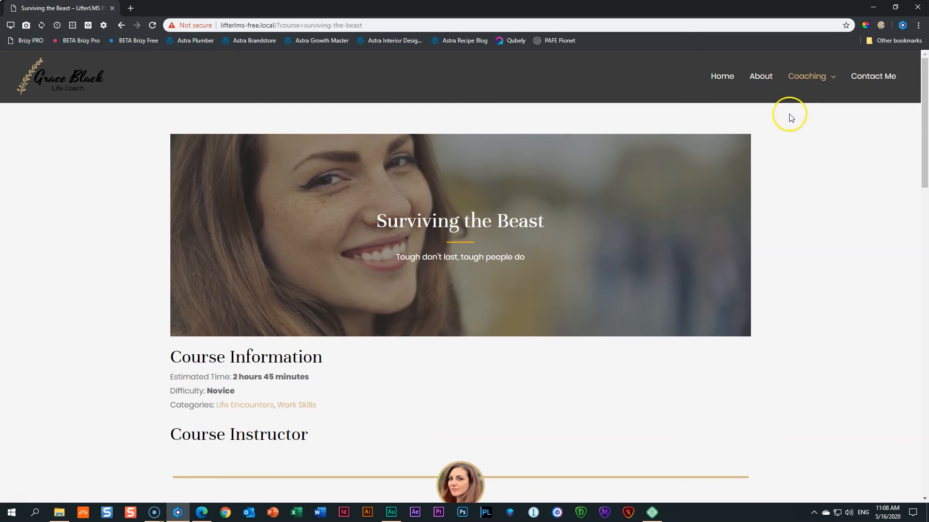
scroll(762, 189, down, 2)
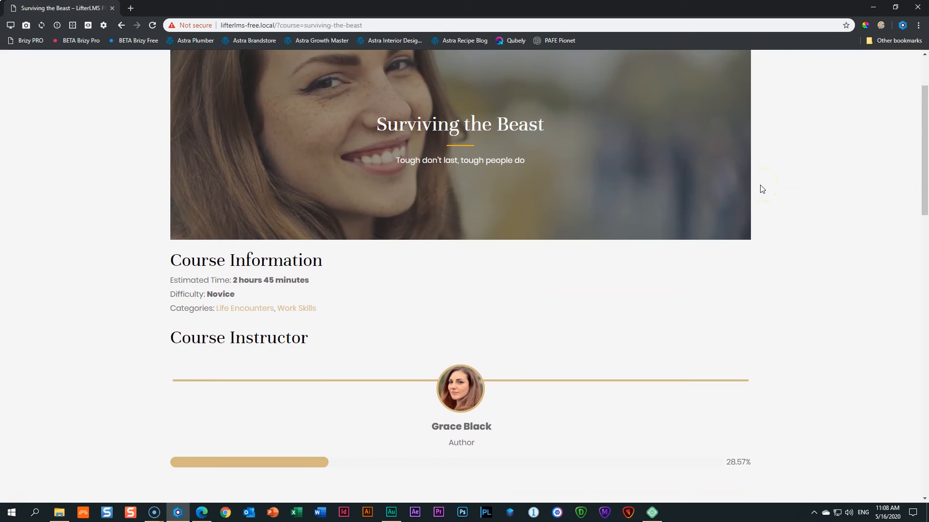
scroll(762, 189, down, 14)
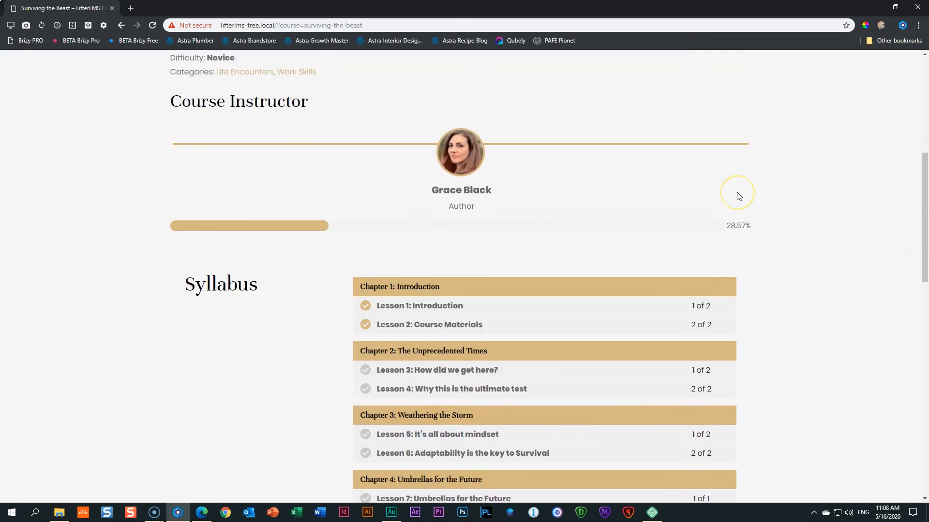
scroll(739, 196, down, 6)
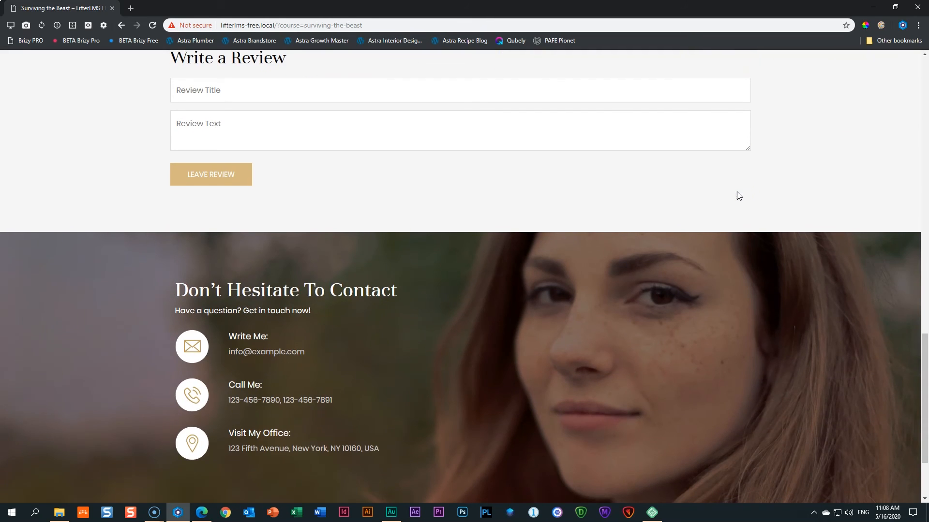
scroll(739, 196, up, 4)
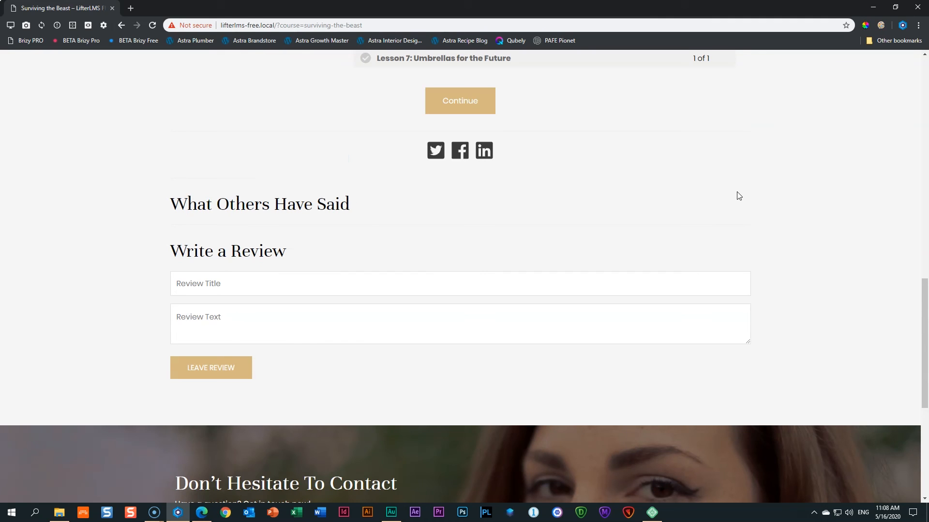
scroll(739, 195, up, 5)
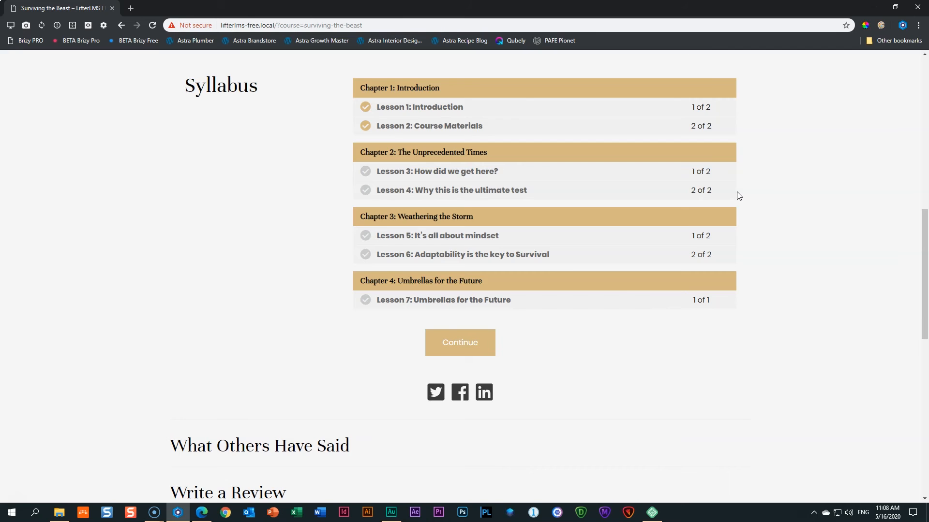
scroll(738, 195, up, 7)
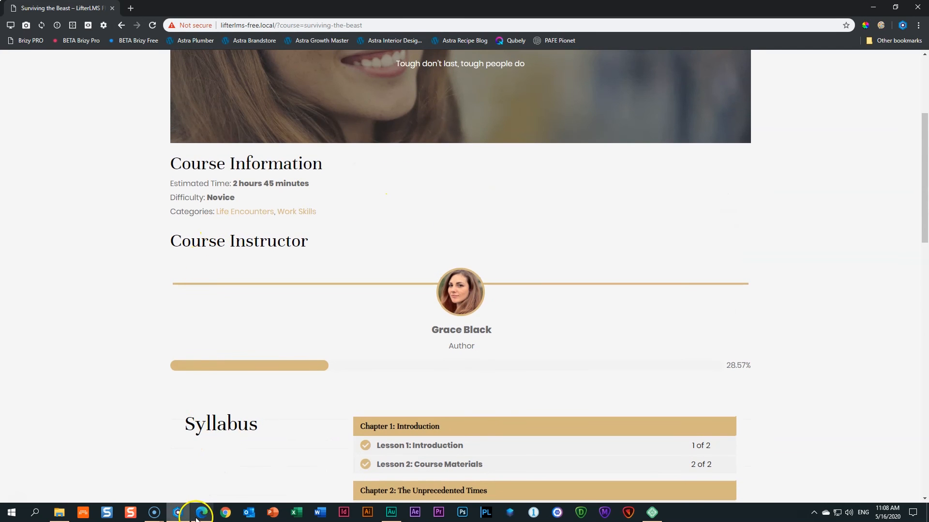
click(198, 514)
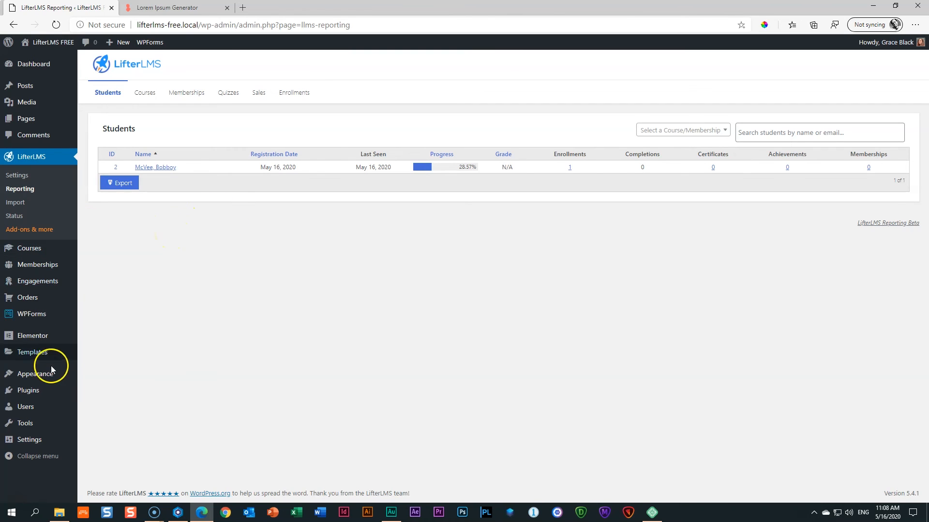
Go to Appearance > Menus to show the Primary Menu structure.
mouse_move(44, 379)
click(93, 403)
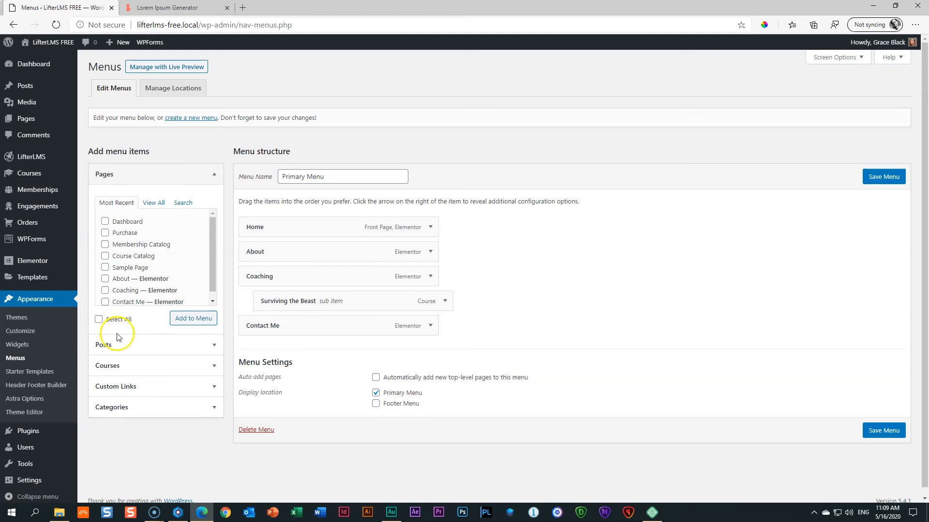
Enable the LifterLMS panel in Screen Options and expand its menu items, checking My Courses.
click(120, 365)
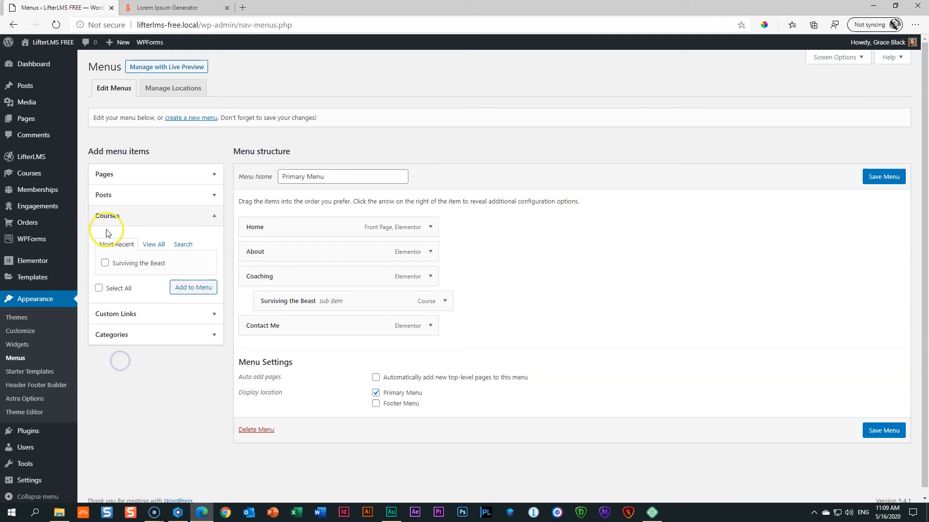
click(194, 221)
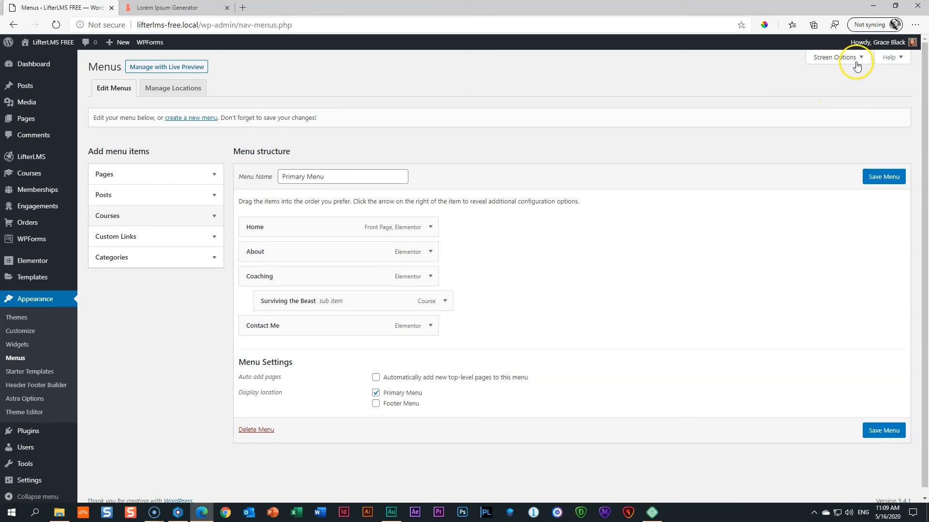
click(856, 60)
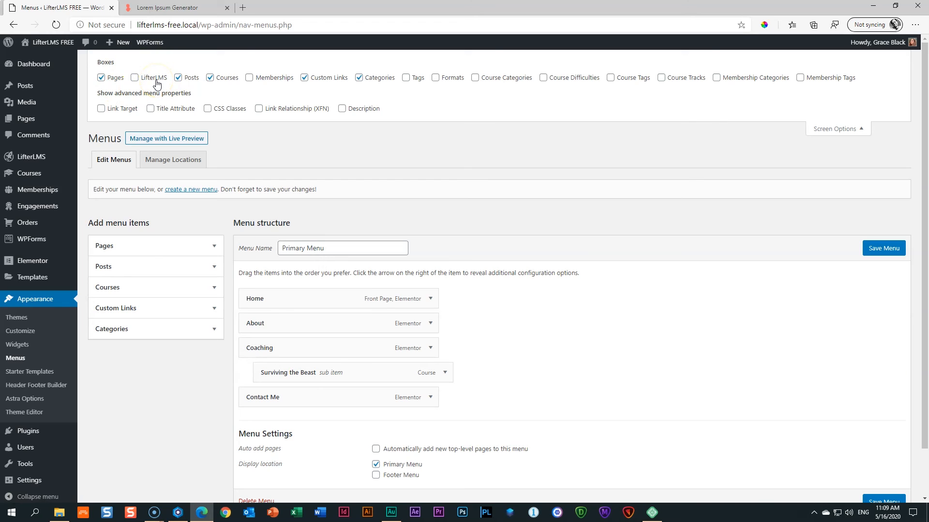
click(135, 78)
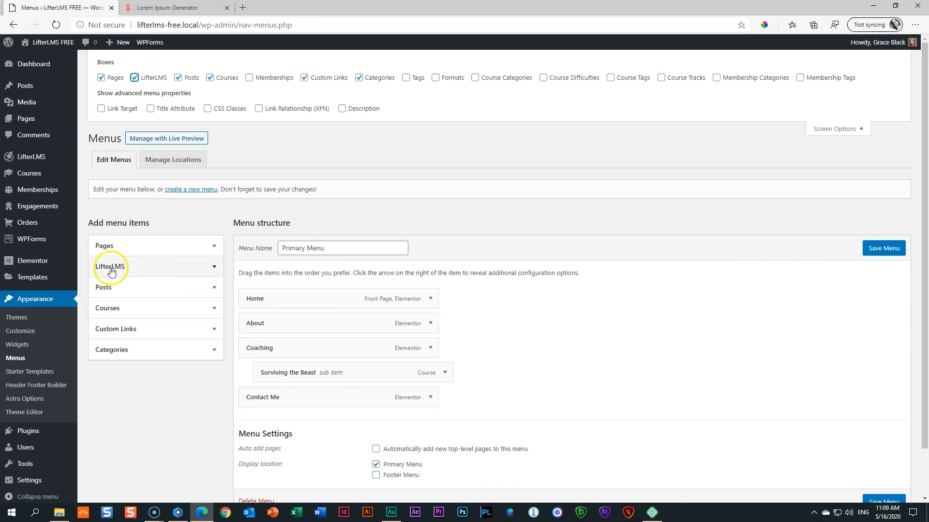
click(831, 131)
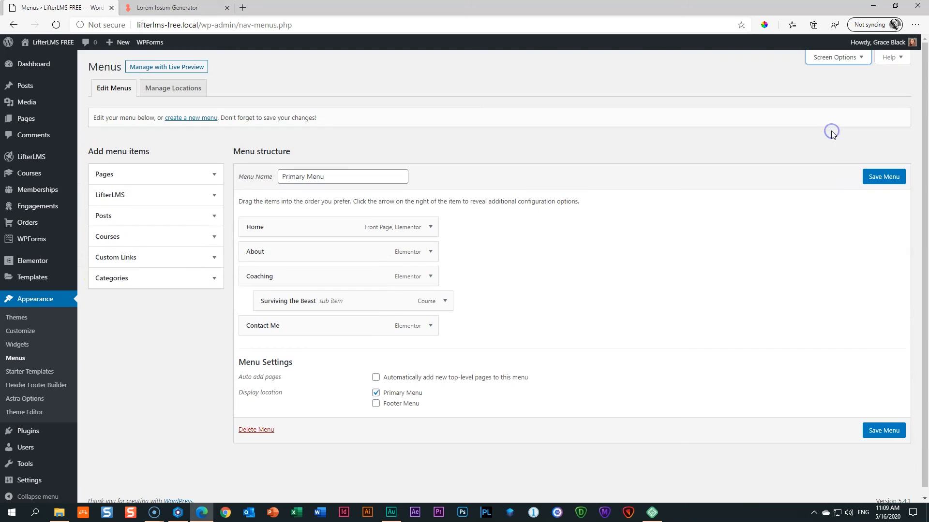
click(209, 195)
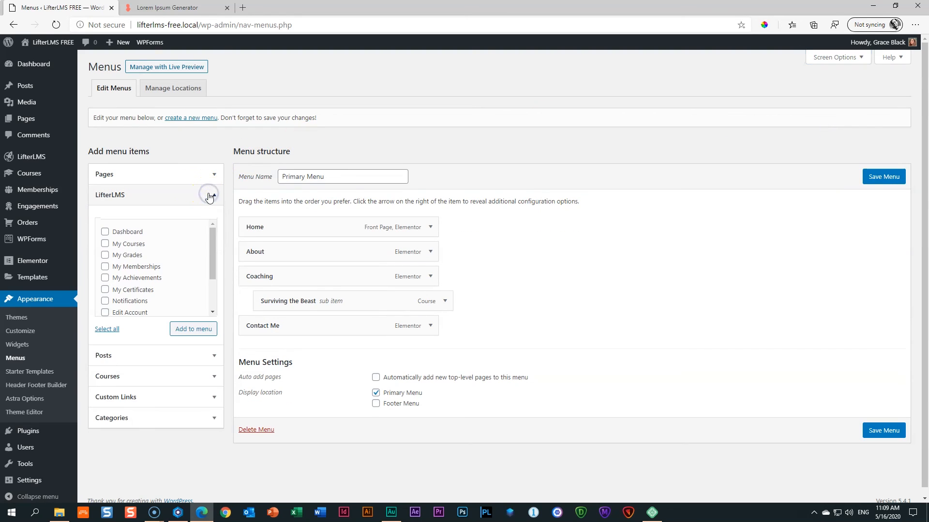
mouse_move(212, 240)
mouse_down()
mouse_move(213, 286)
mouse_move(213, 237)
mouse_up()
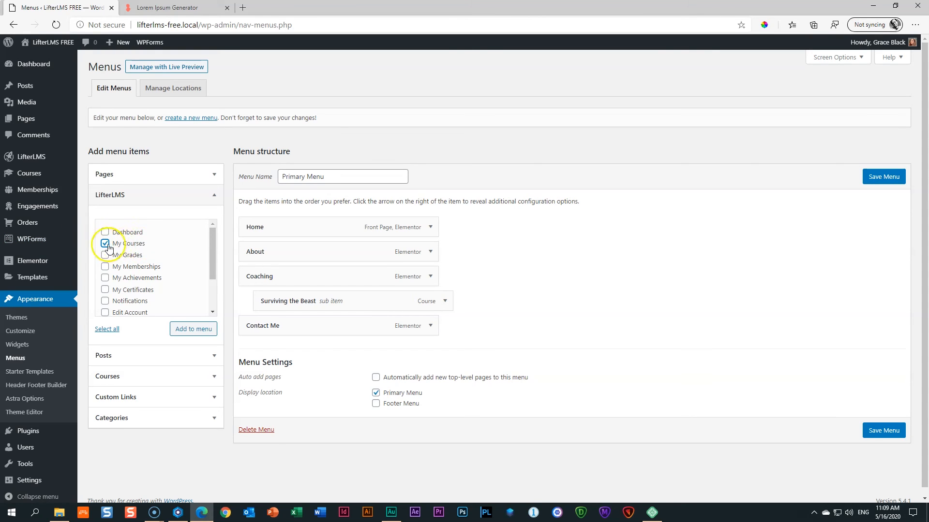
Add My Courses to the menu, nest it under Coaching below Surviving the Beast, and save.
click(195, 331)
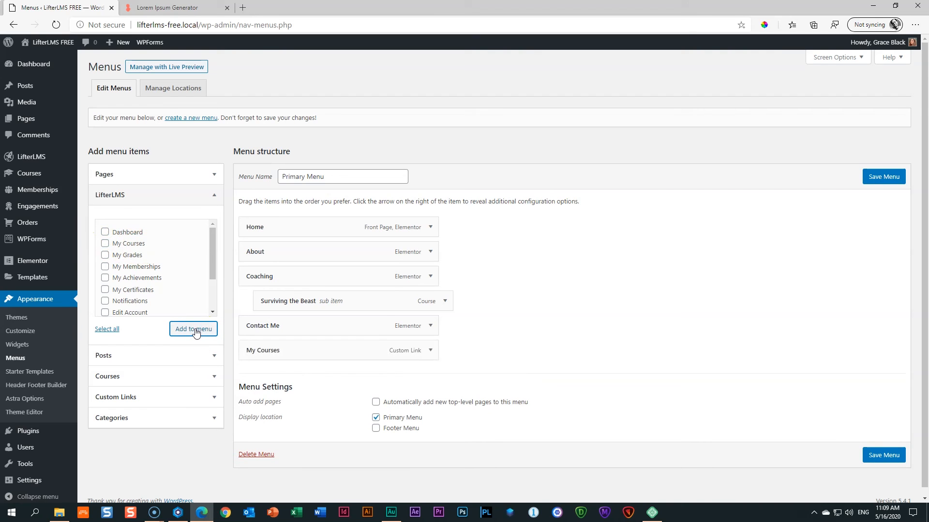
drag(263, 354, 274, 325)
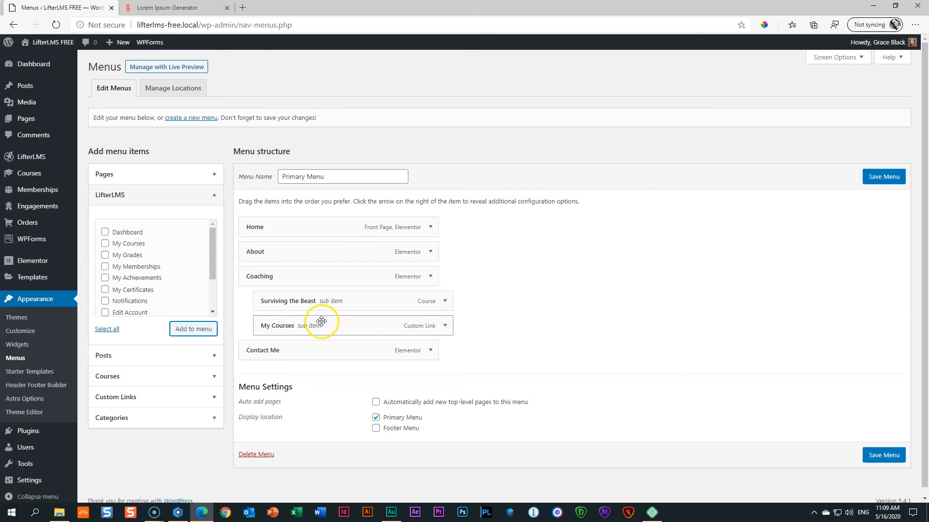
click(885, 455)
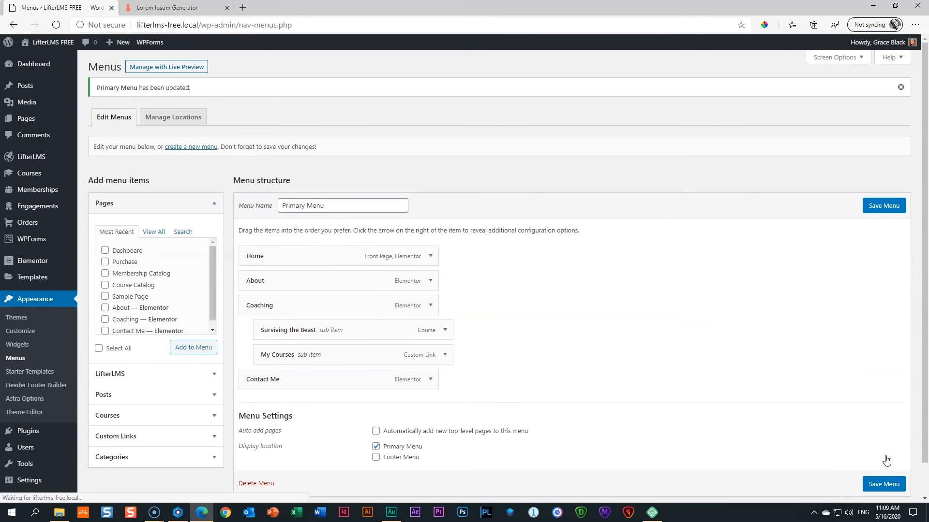
mouse_move(53, 43)
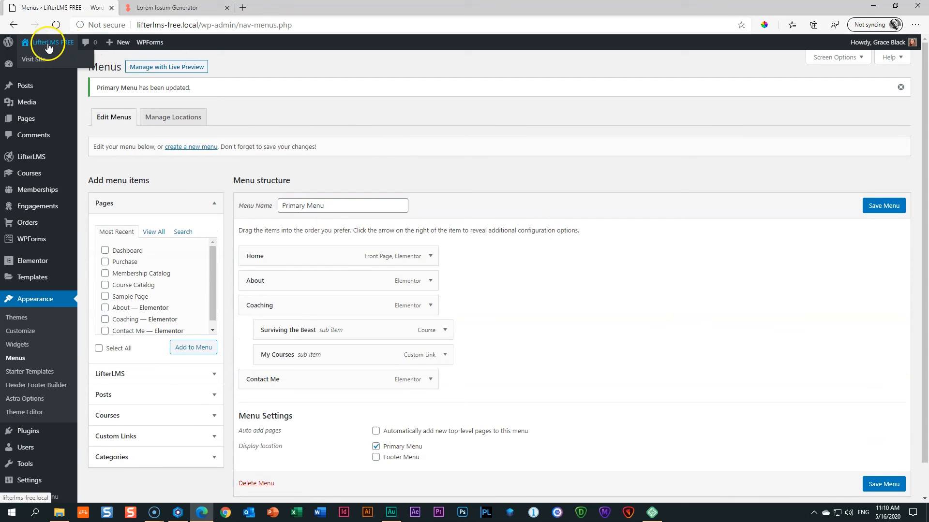
Check the Coaching > My Courses link on the live site, then return to the other browser's Home page.
click(42, 48)
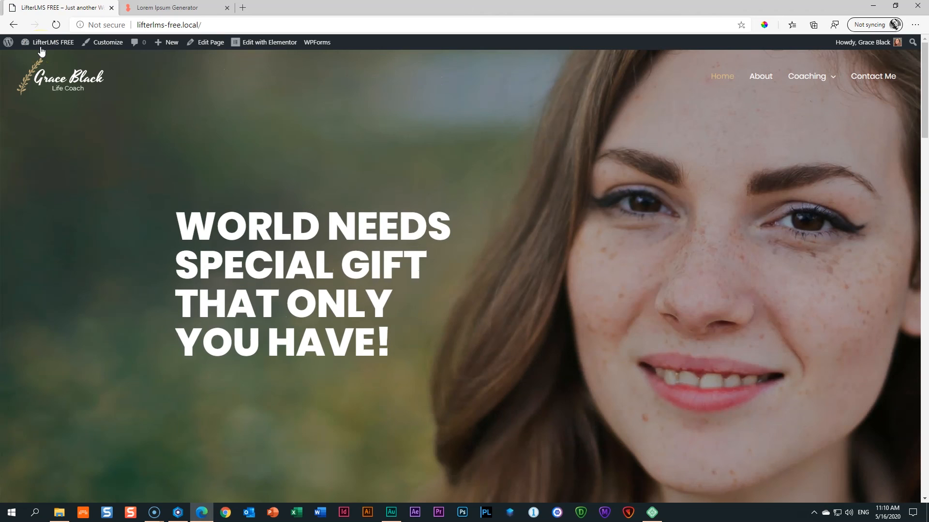
mouse_move(811, 78)
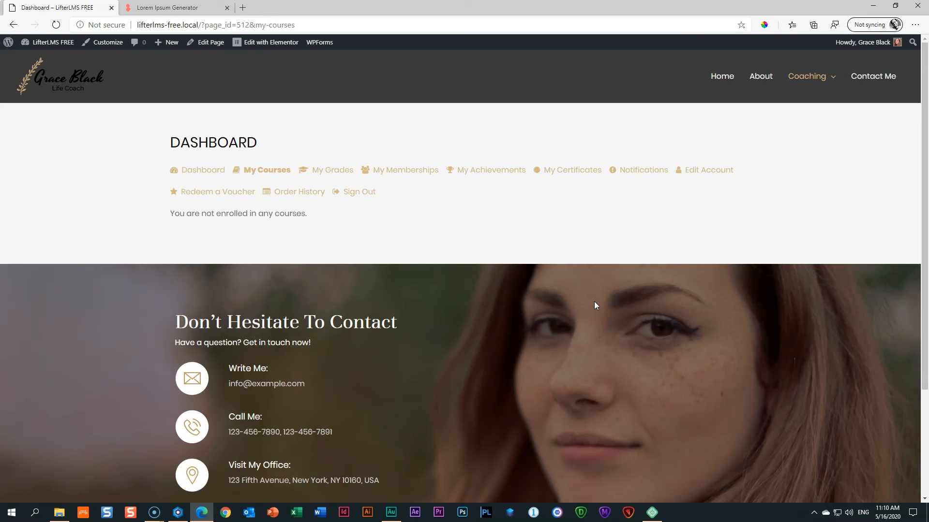
click(177, 512)
scroll(759, 265, up, 3)
click(724, 79)
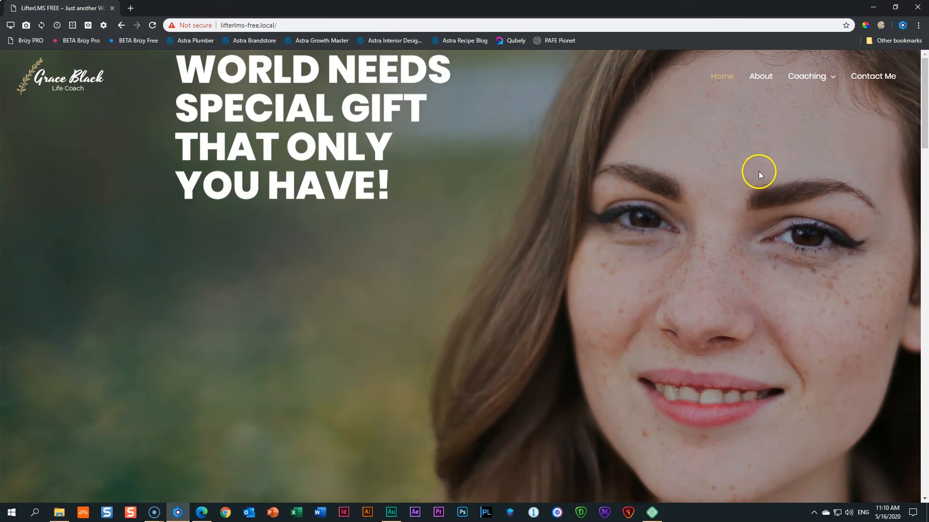
Follow Coaching > My Courses twice, ending on the student dashboard's Login form.
mouse_move(805, 91)
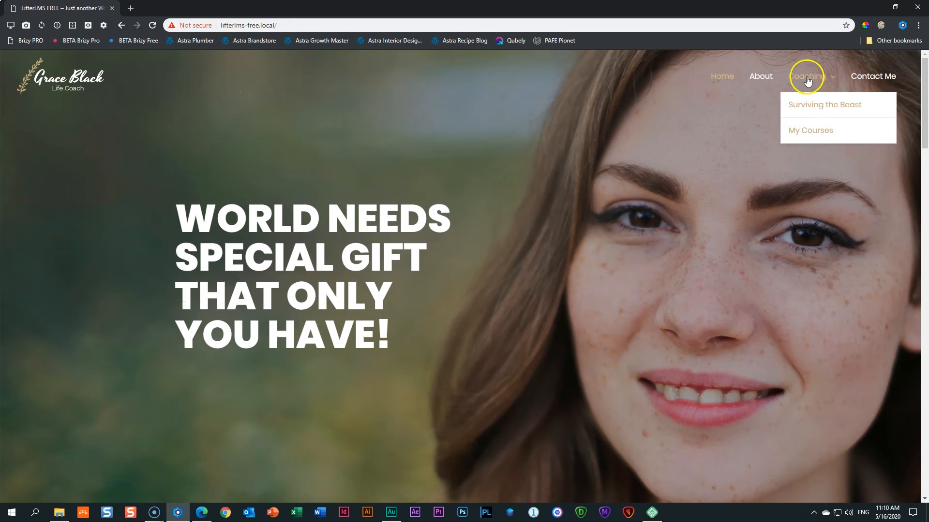
click(809, 134)
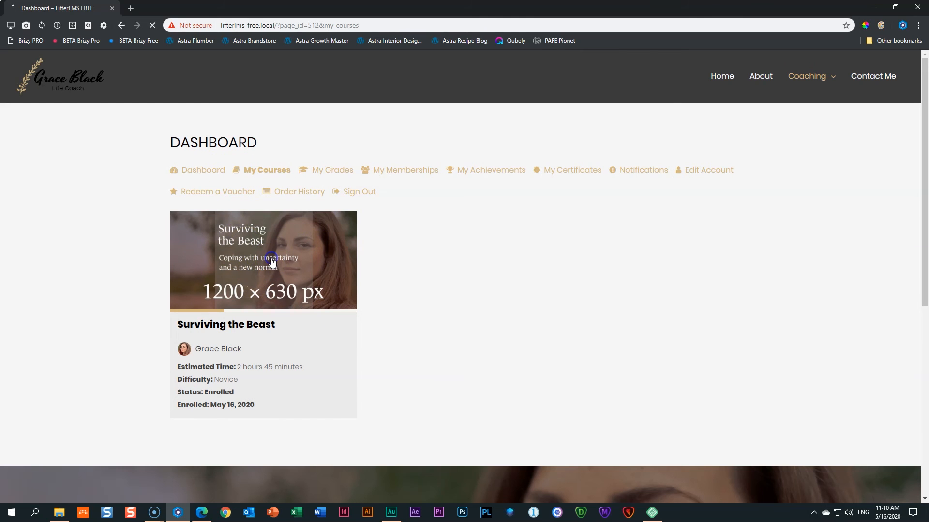
scroll(290, 261, down, 8)
scroll(285, 262, down, 5)
scroll(285, 261, up, 13)
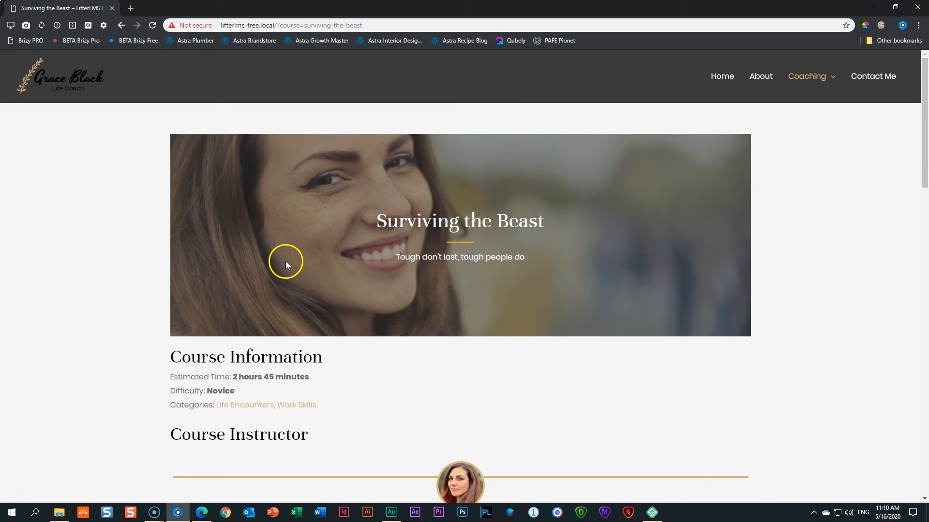
mouse_move(819, 80)
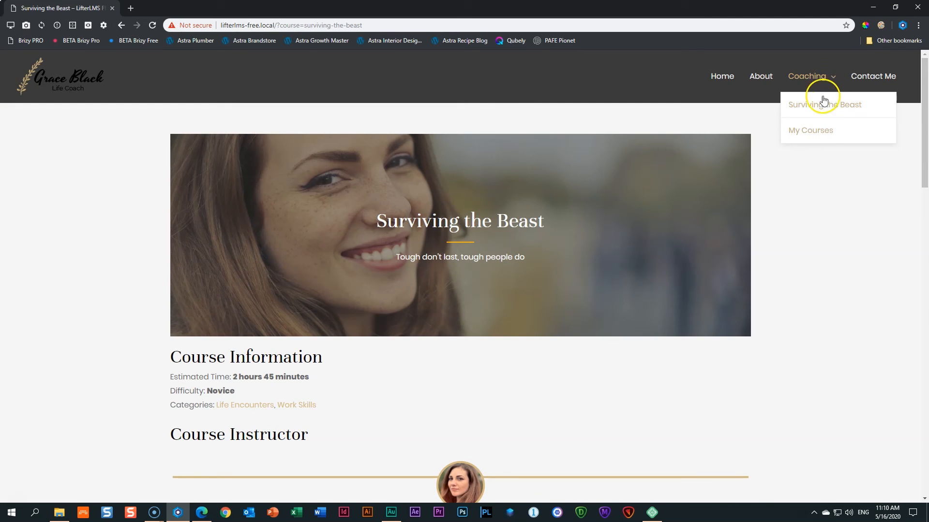
click(819, 132)
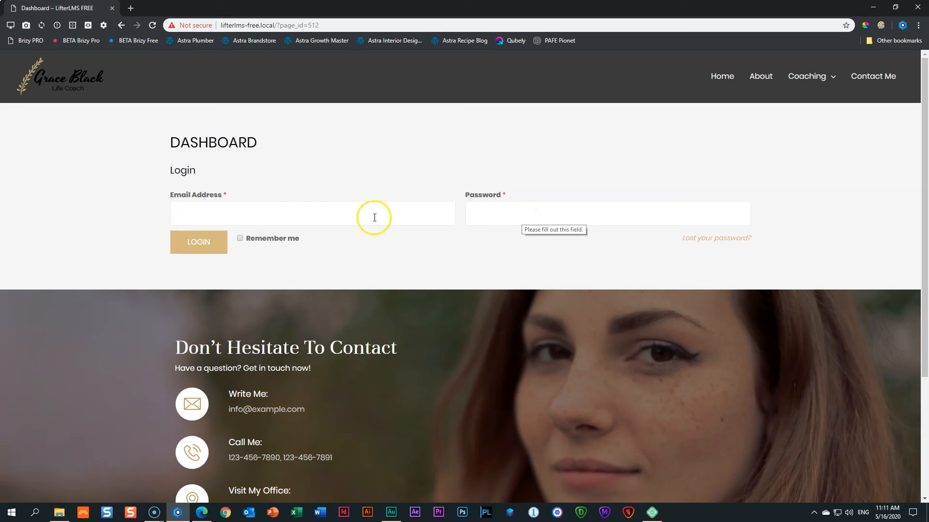
Log in with the student's email and password, retrying once, and dismiss the save-password prompt.
click(293, 218)
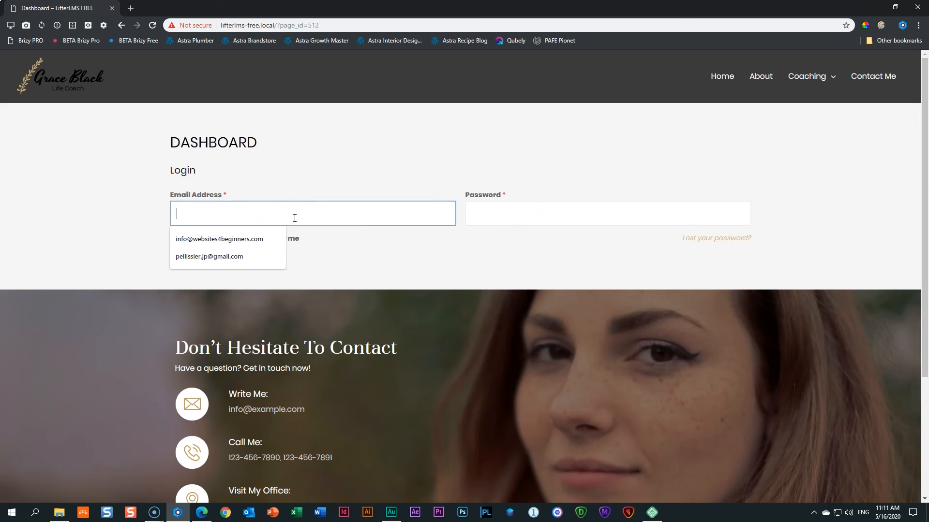
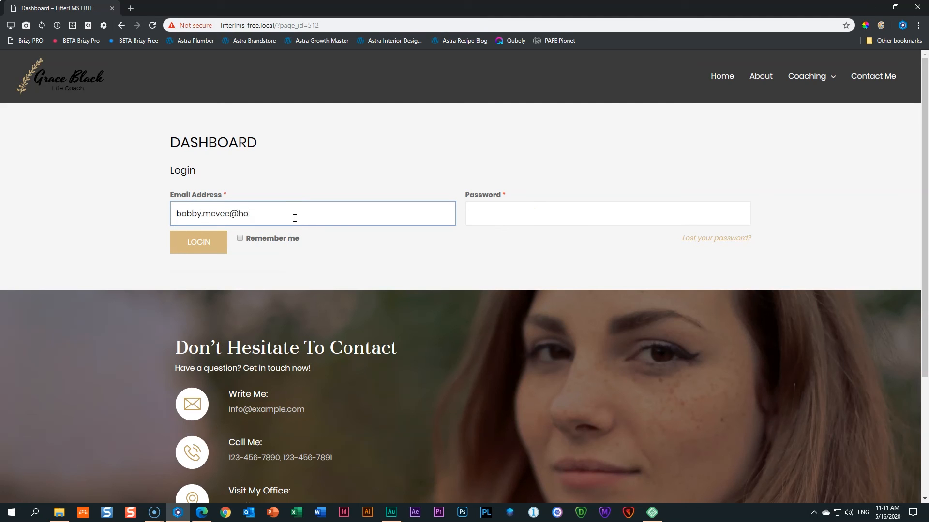
key(Tab)
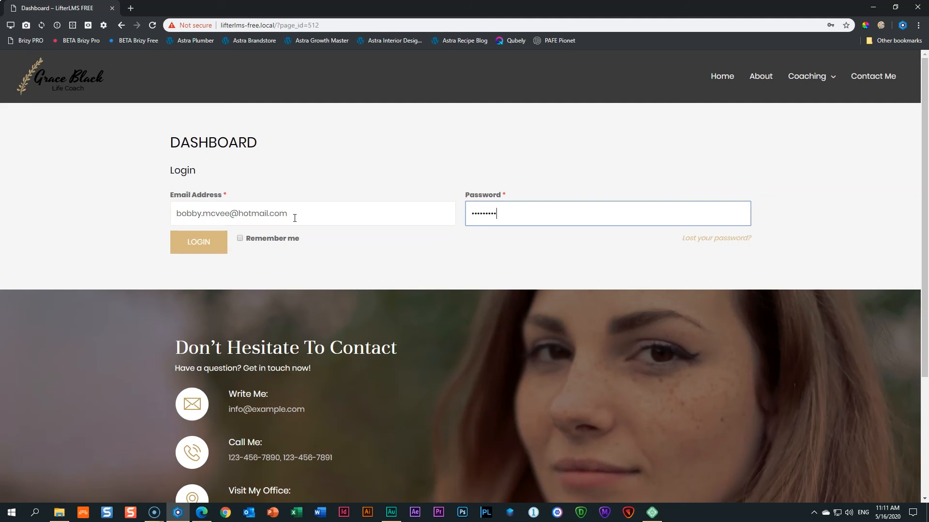
click(187, 245)
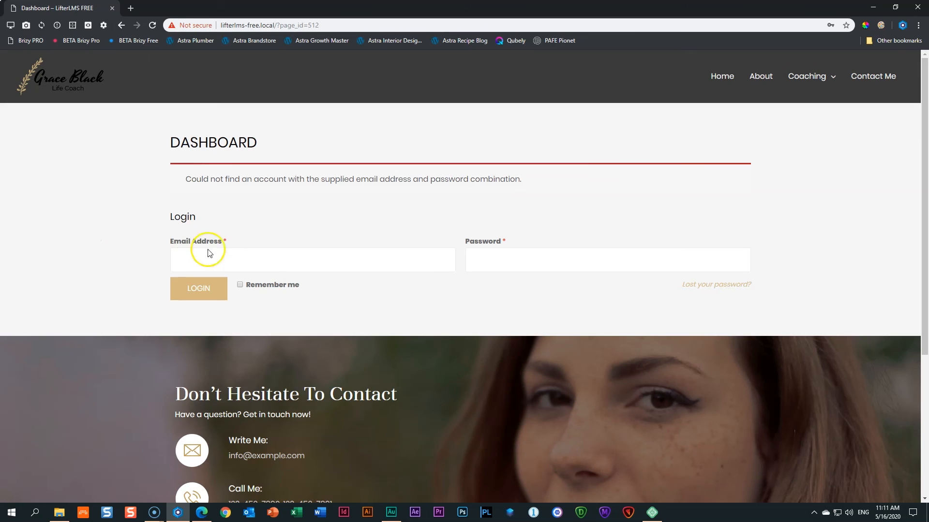
click(213, 264)
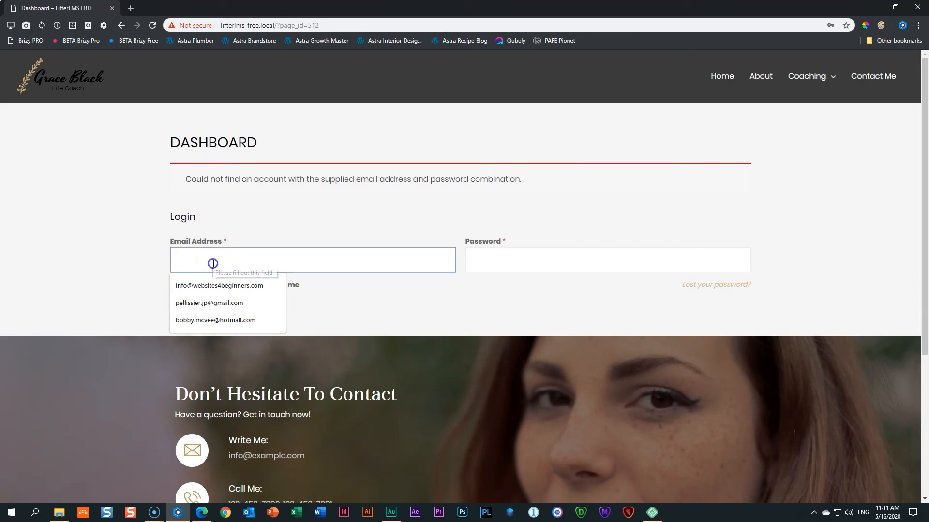
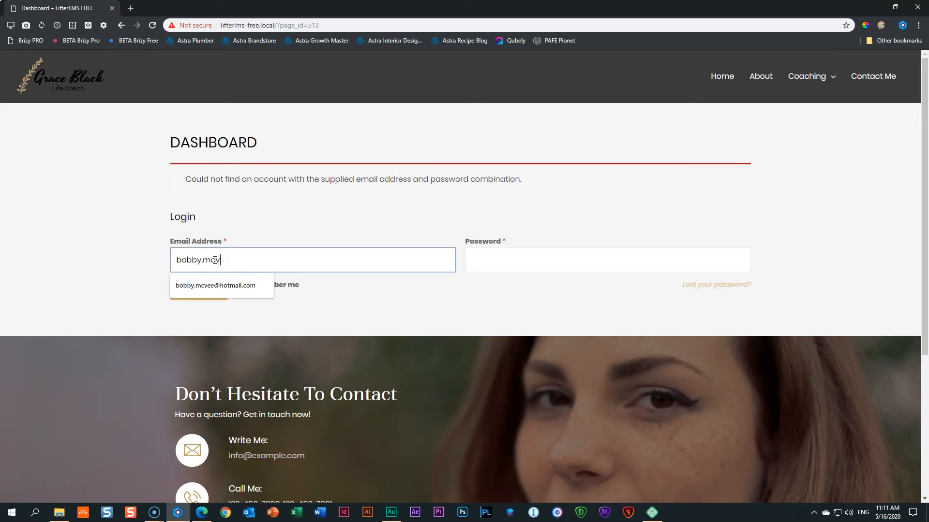
key(Tab)
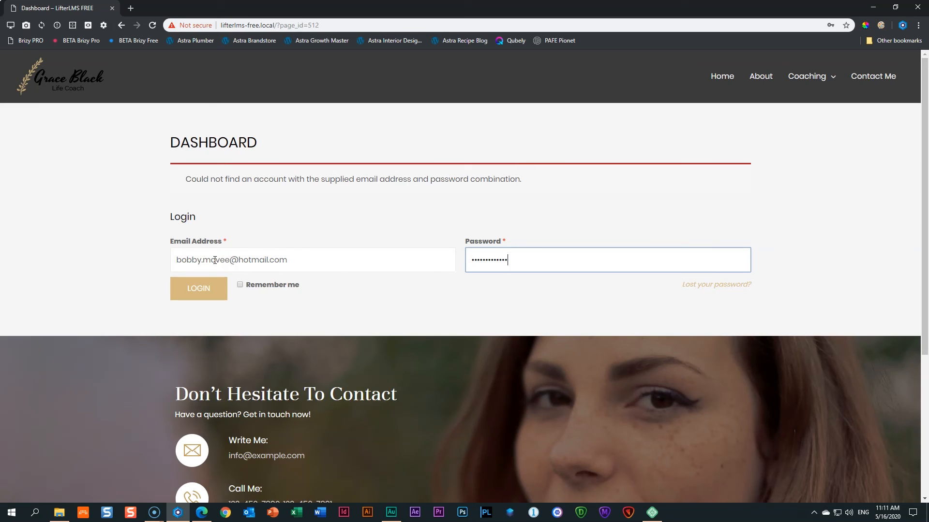
click(192, 289)
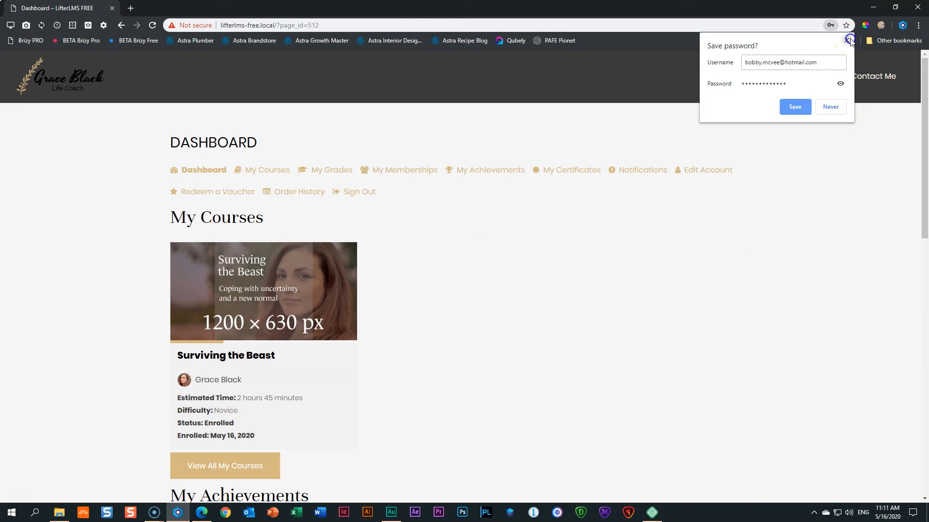
click(846, 41)
Browse the dashboard's My Courses, My Grades, My Memberships, My Achievements and My Certificates sections.
scroll(499, 246, down, 8)
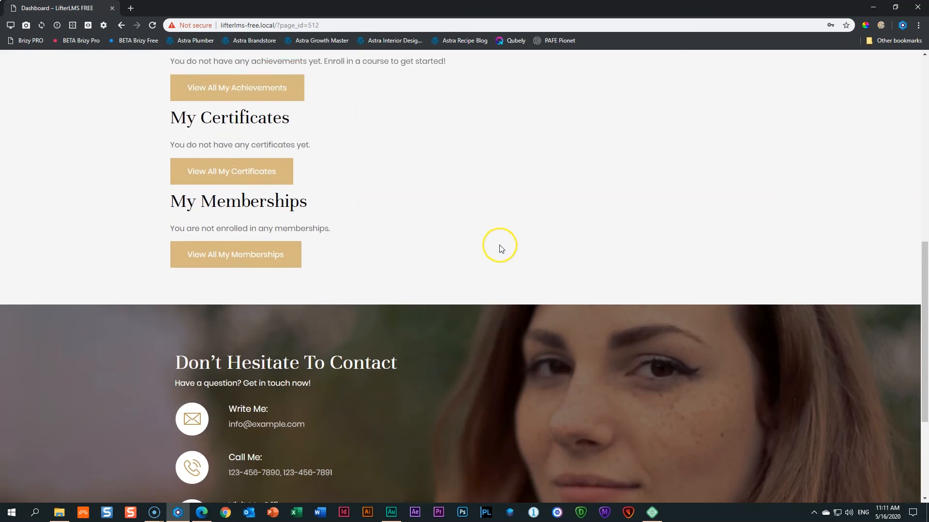
scroll(500, 248, up, 10)
scroll(501, 249, down, 4)
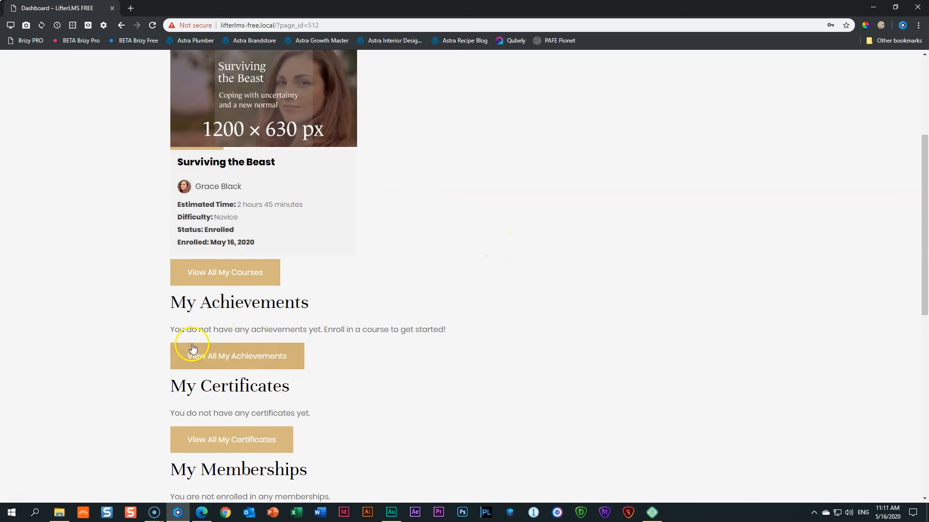
scroll(208, 334, down, 3)
scroll(382, 360, up, 5)
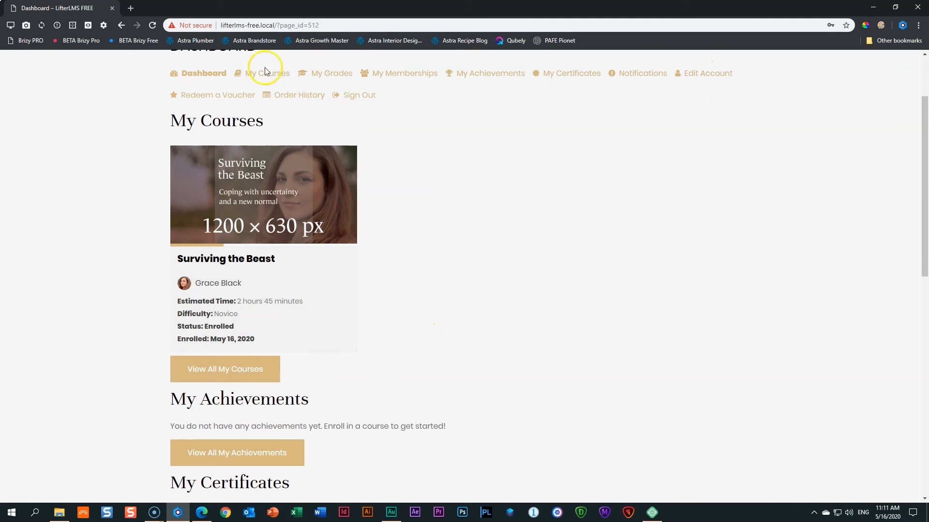
scroll(503, 228, up, 2)
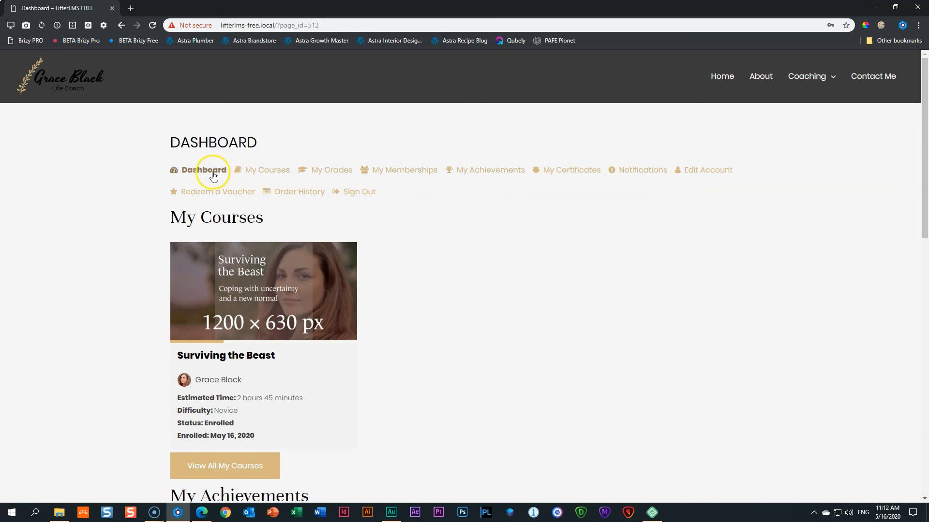
click(272, 173)
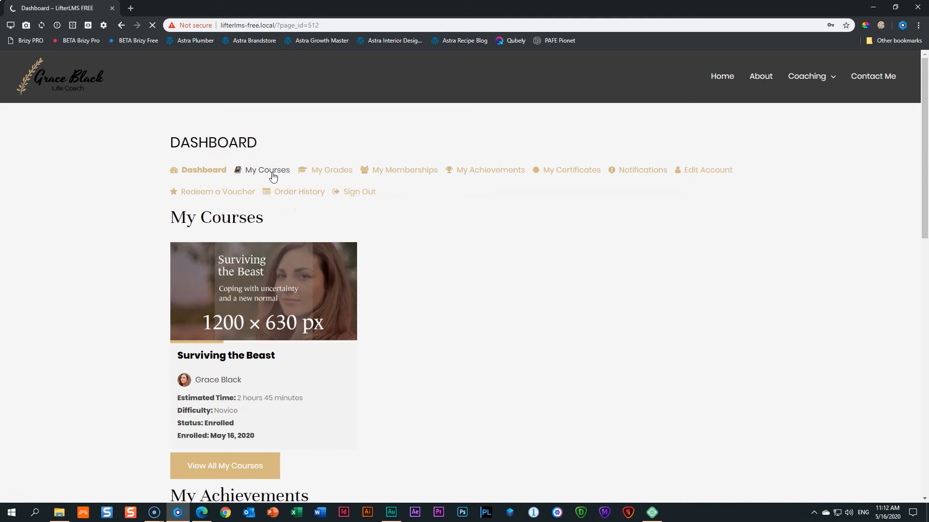
click(327, 172)
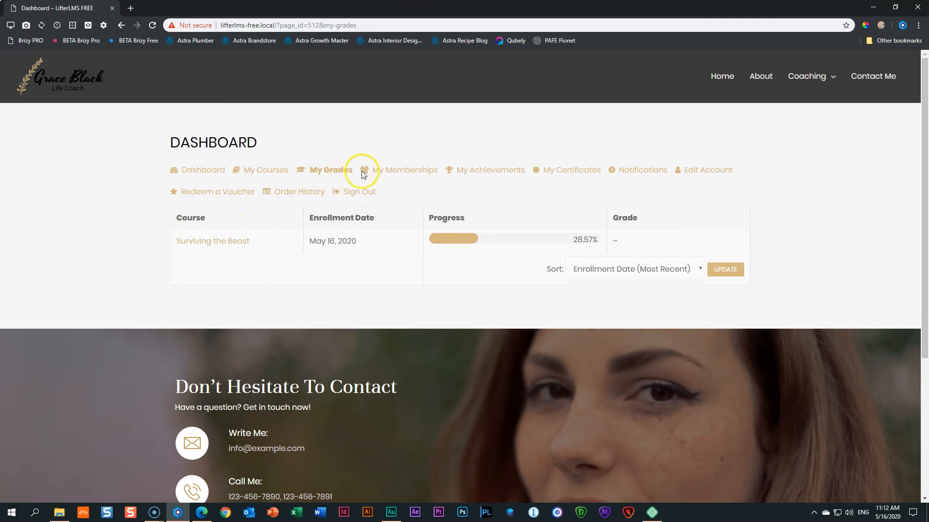
click(391, 172)
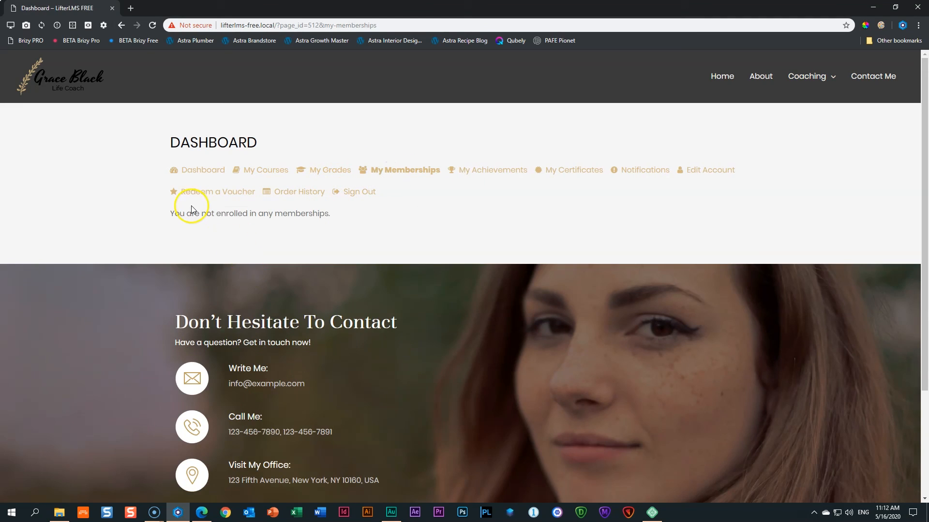
click(484, 179)
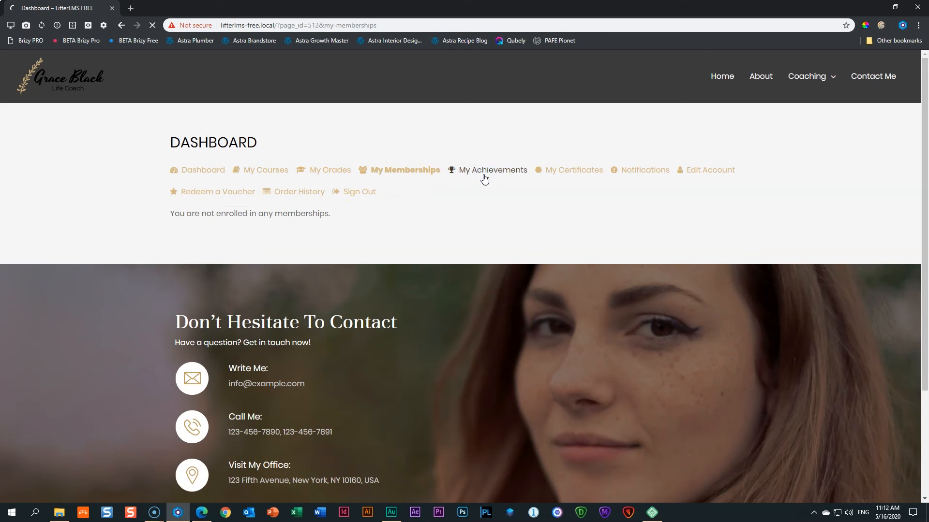
click(569, 172)
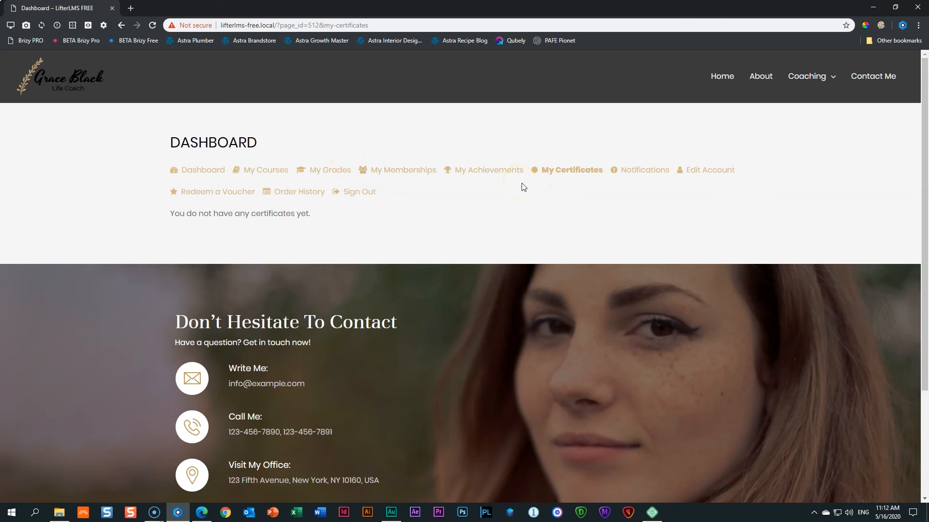
In the admin browser, go to LifterLMS > Settings > Accounts and find the endpoint fields.
click(201, 514)
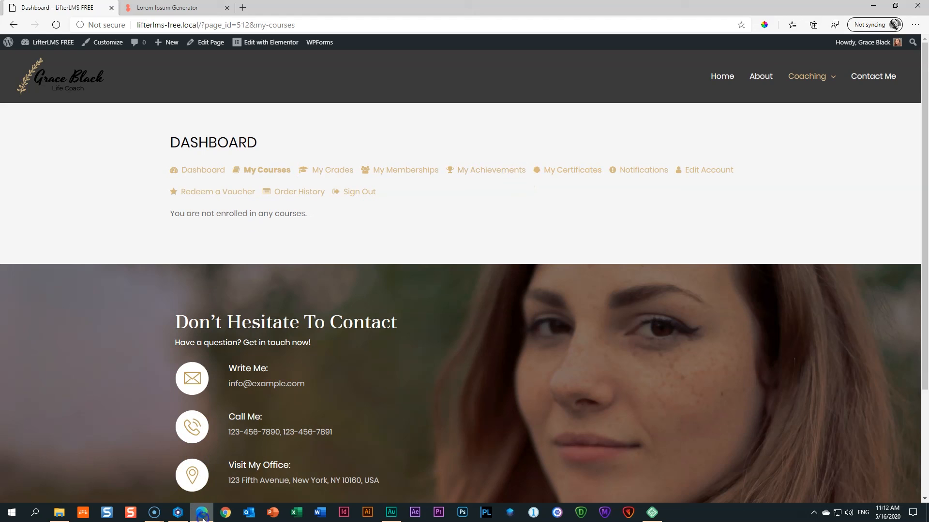
click(51, 43)
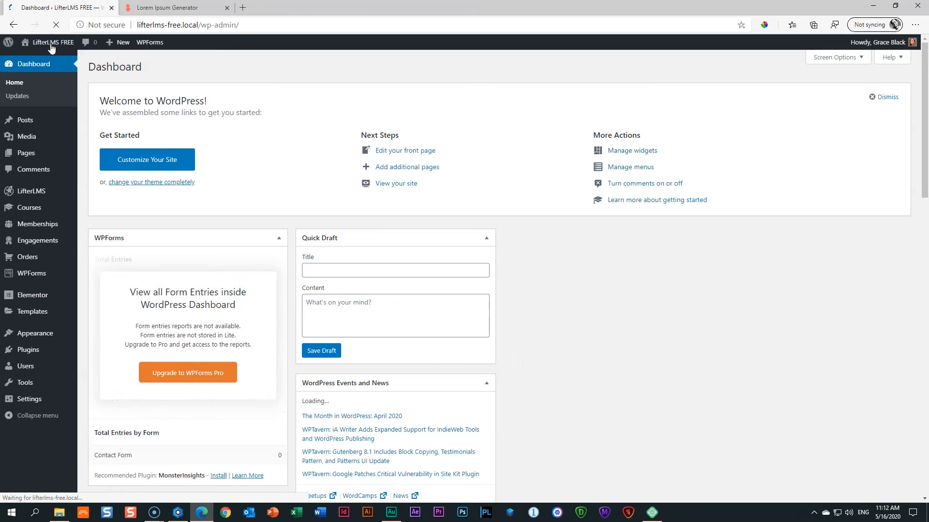
mouse_move(31, 191)
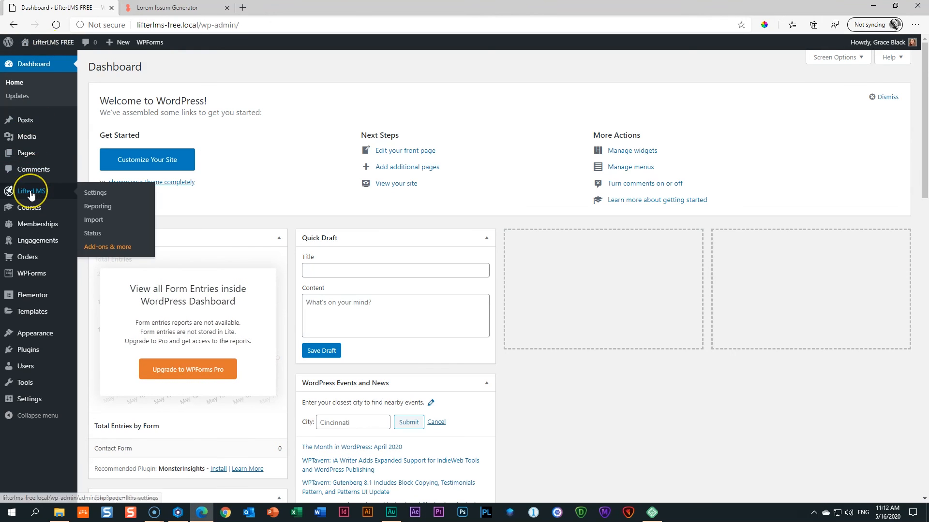
click(74, 195)
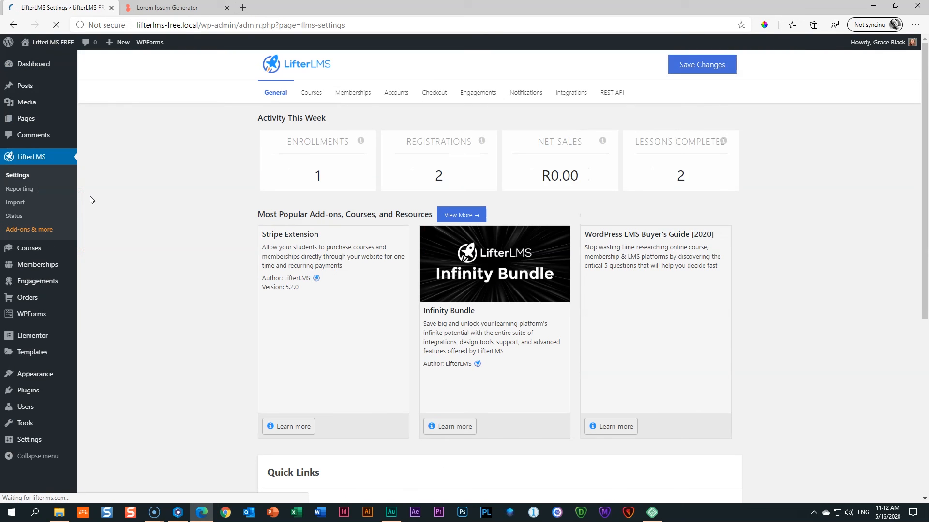
click(403, 104)
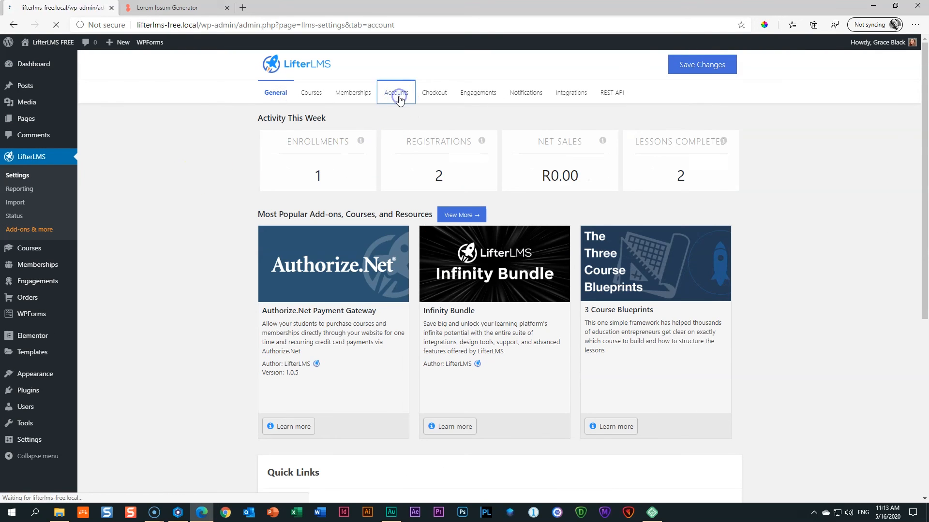
scroll(405, 107, down, 3)
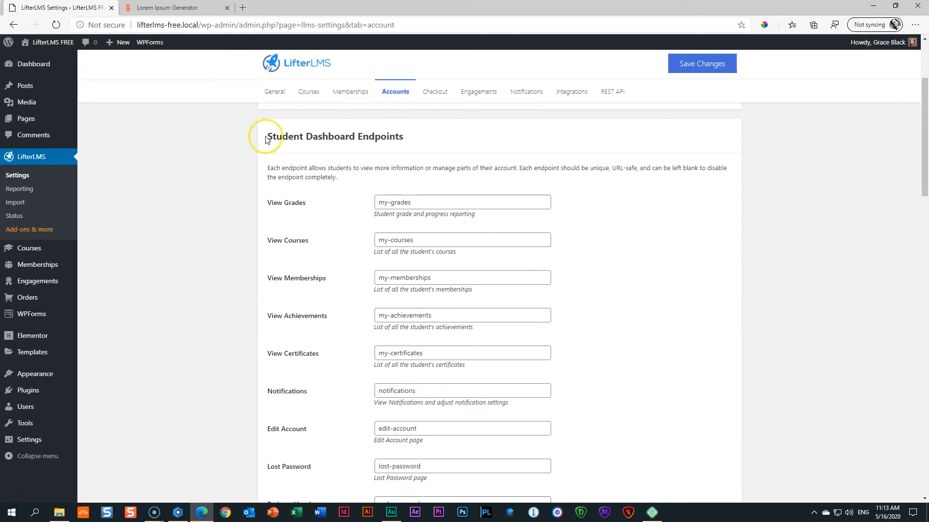
drag(261, 136, 404, 143)
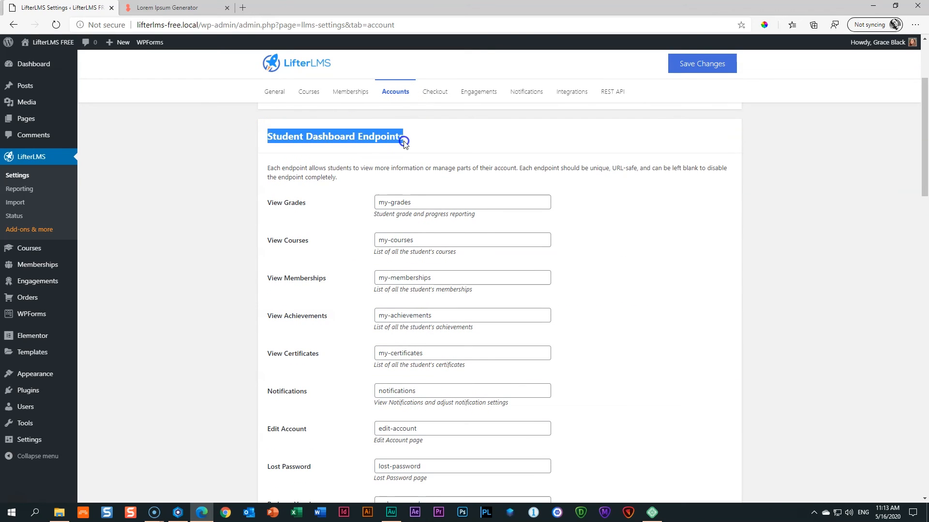
scroll(452, 150, down, 3)
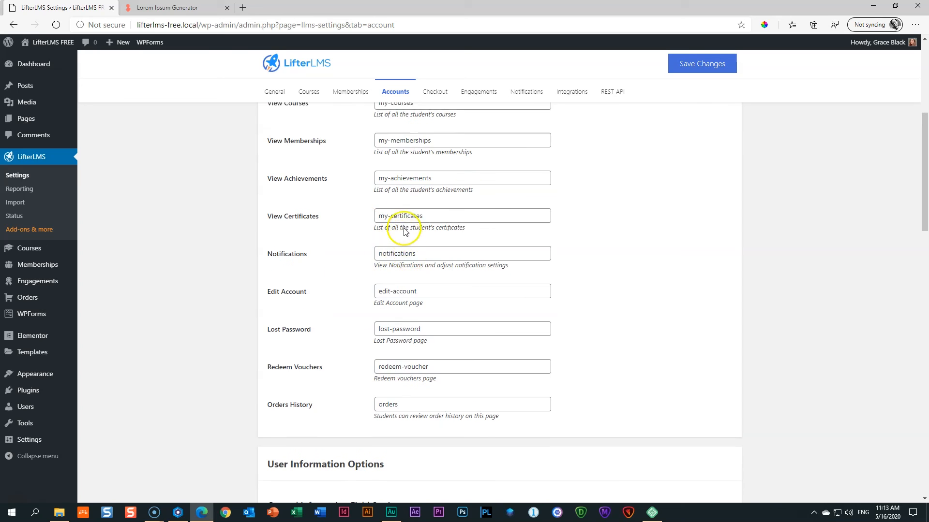
scroll(298, 189, up, 4)
scroll(304, 318, down, 2)
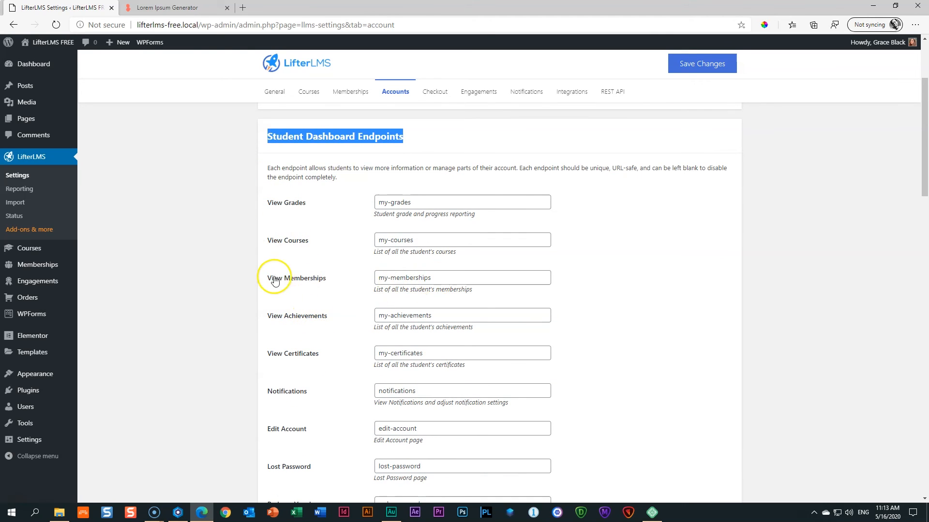
Clear the View Memberships, View Achievements and View Certificates endpoints and save the settings.
drag(430, 278, 330, 280)
key(BackSpace)
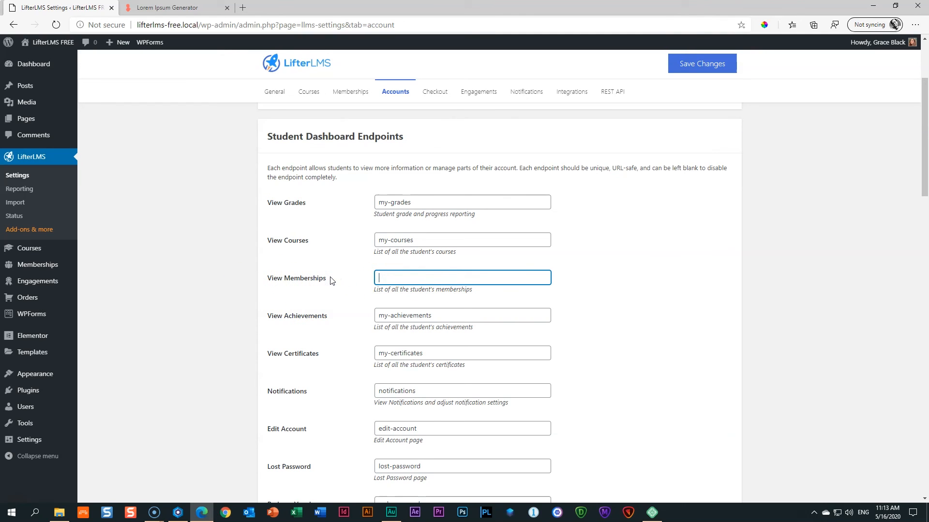
drag(434, 315, 348, 318)
key(BackSpace)
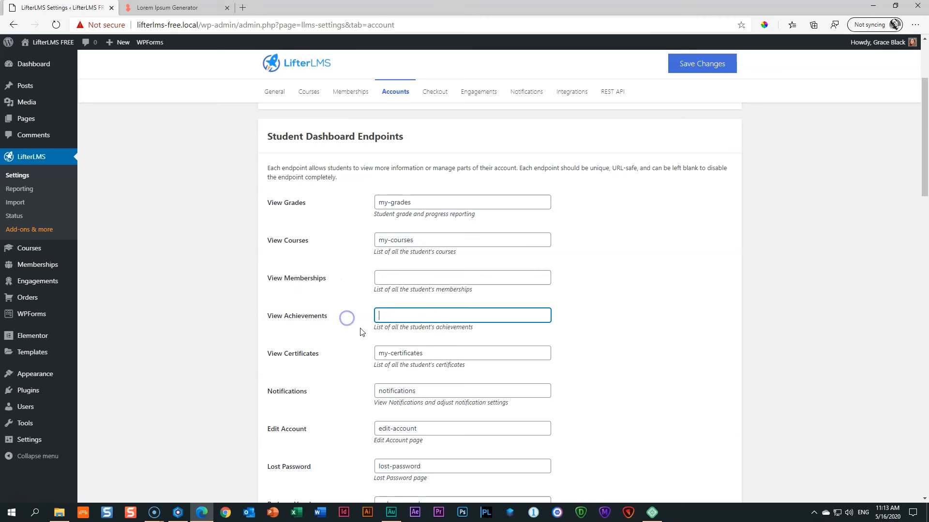
drag(445, 350, 383, 352)
key(BackSpace)
scroll(317, 353, down, 3)
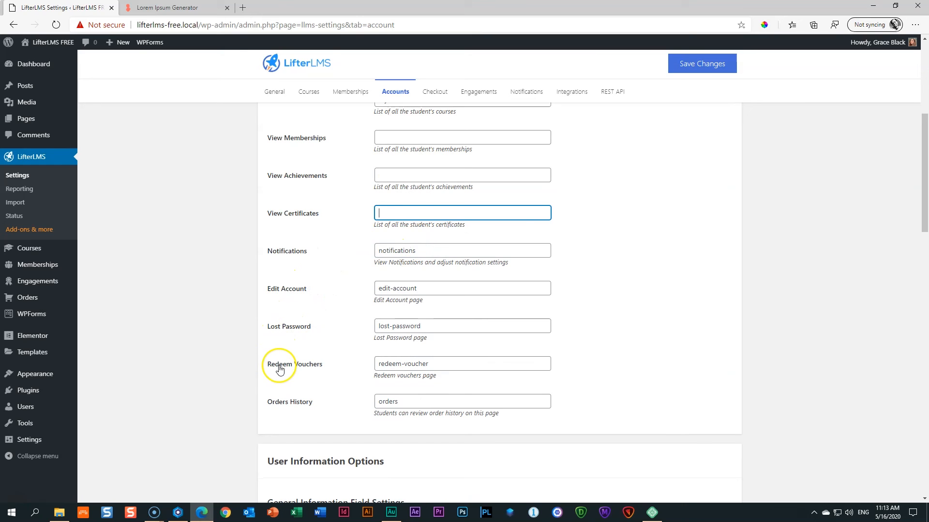
triple_click(433, 370)
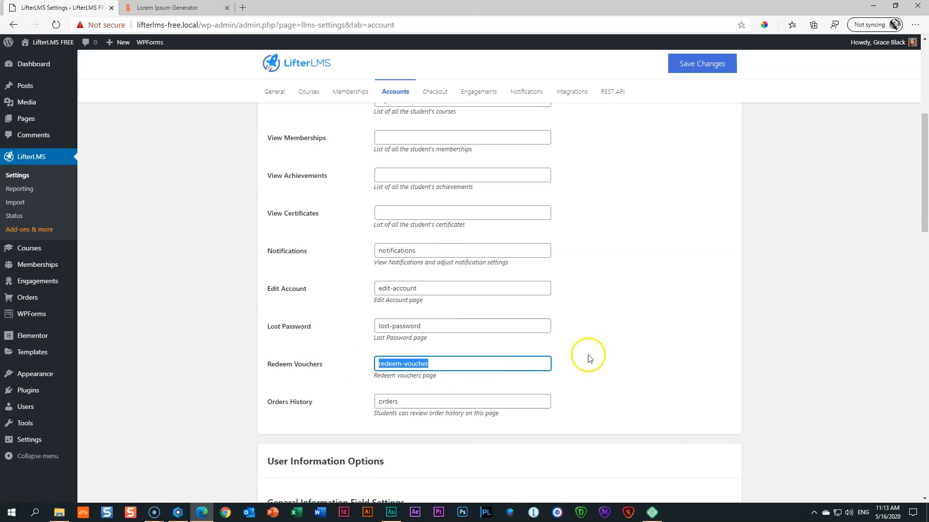
click(601, 352)
scroll(614, 351, up, 4)
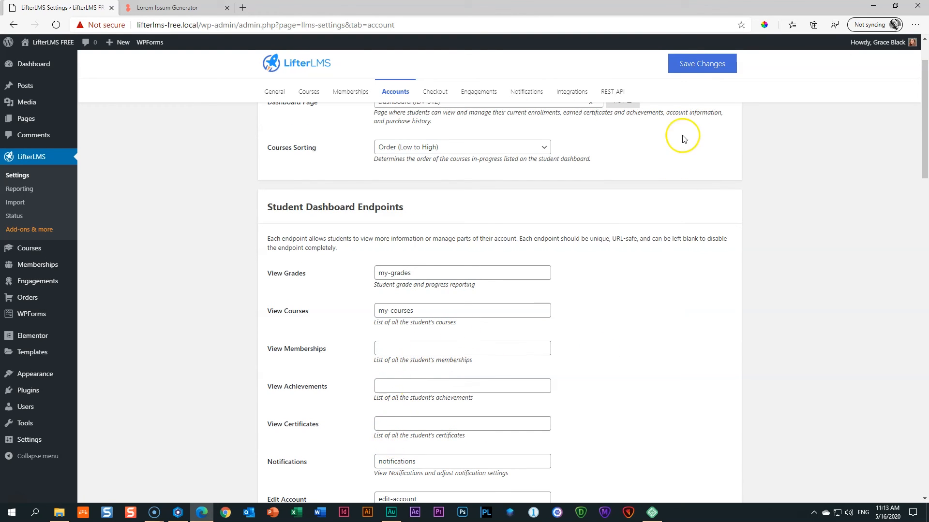
click(702, 62)
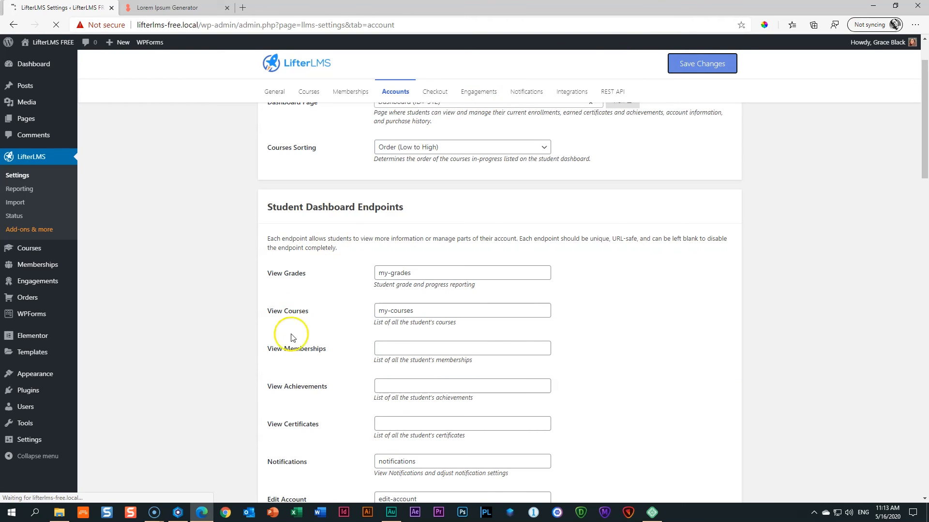
Reload the student dashboard to confirm the removed sections, then bring the LifterLMS settings window forward.
click(178, 512)
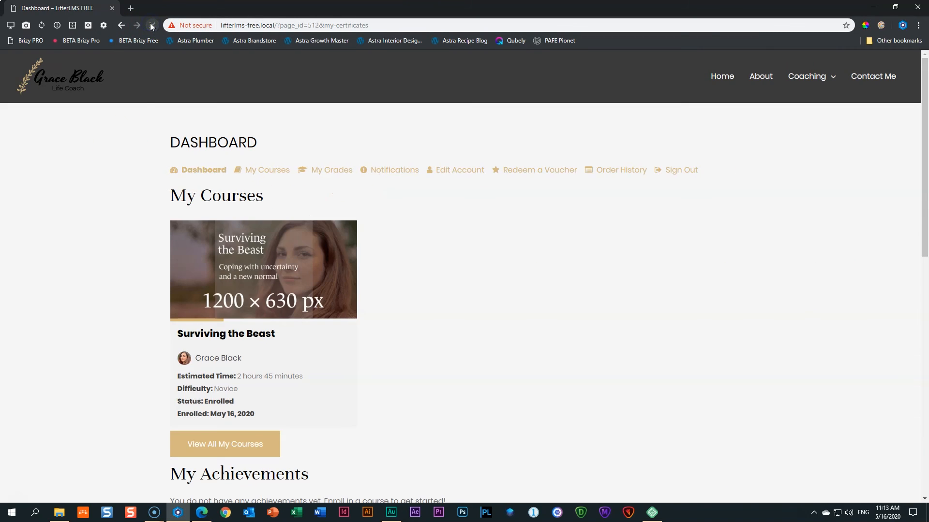
click(206, 171)
click(576, 172)
click(202, 515)
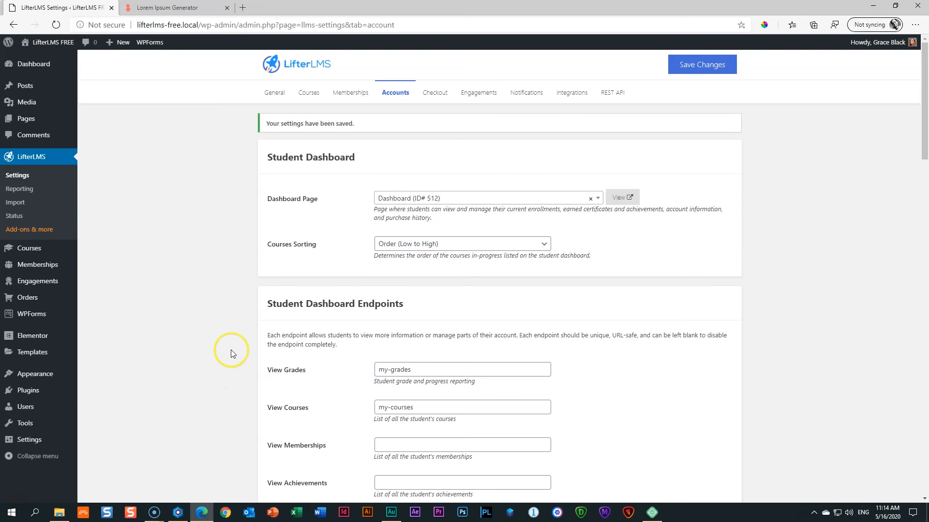
Check the course on the live site.
click(51, 42)
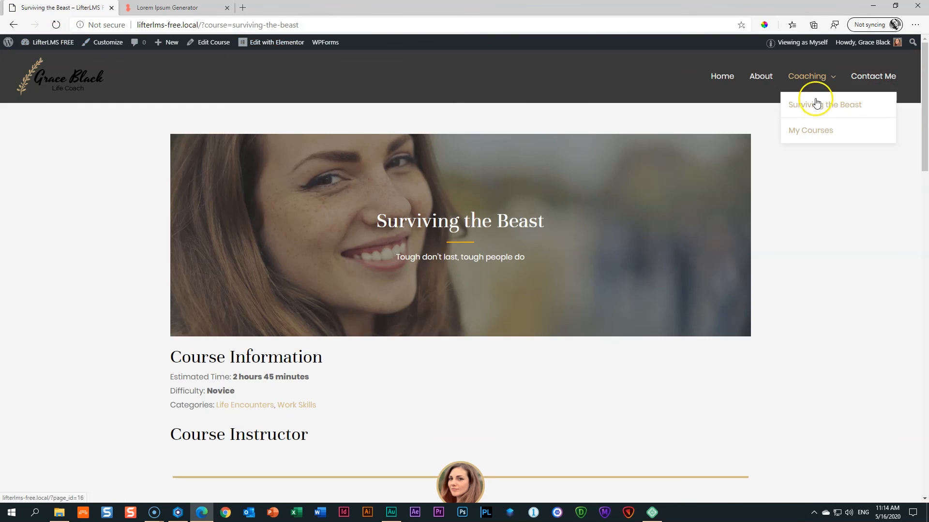
scroll(669, 204, down, 12)
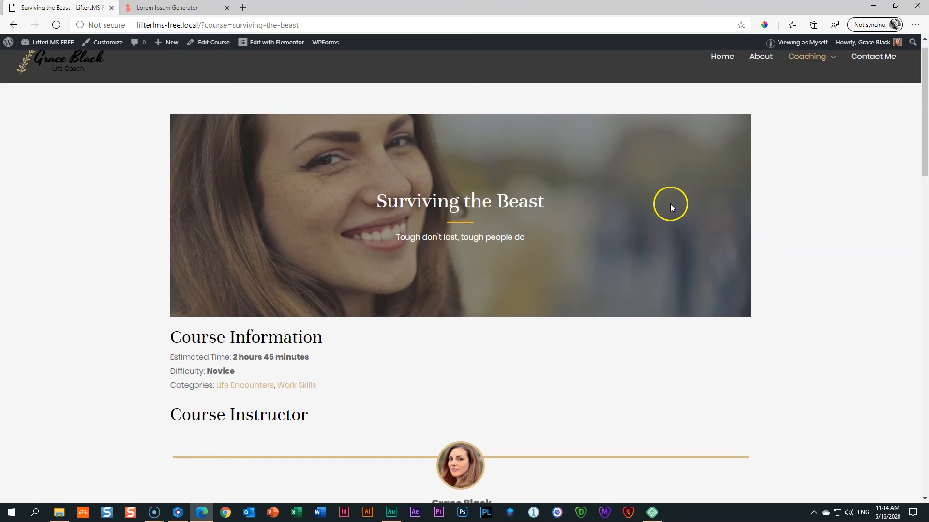
scroll(677, 205, up, 4)
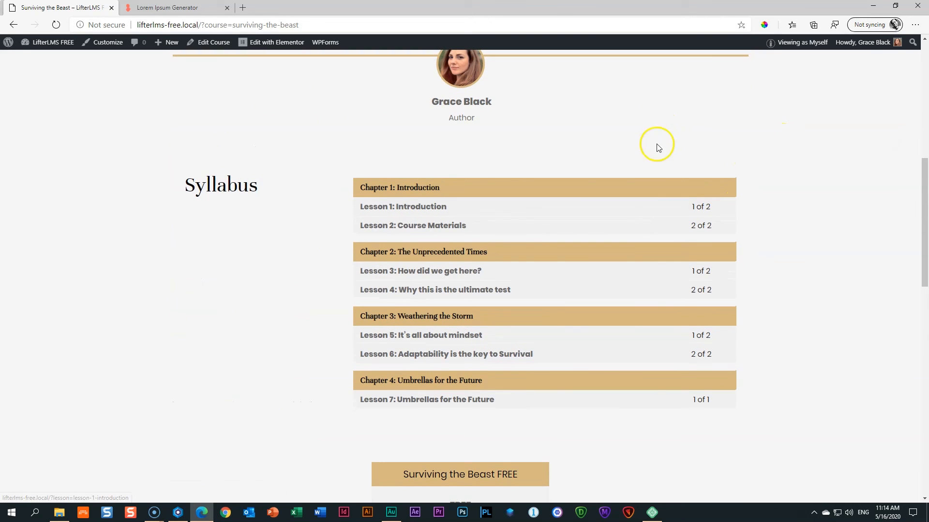
scroll(697, 222, up, 9)
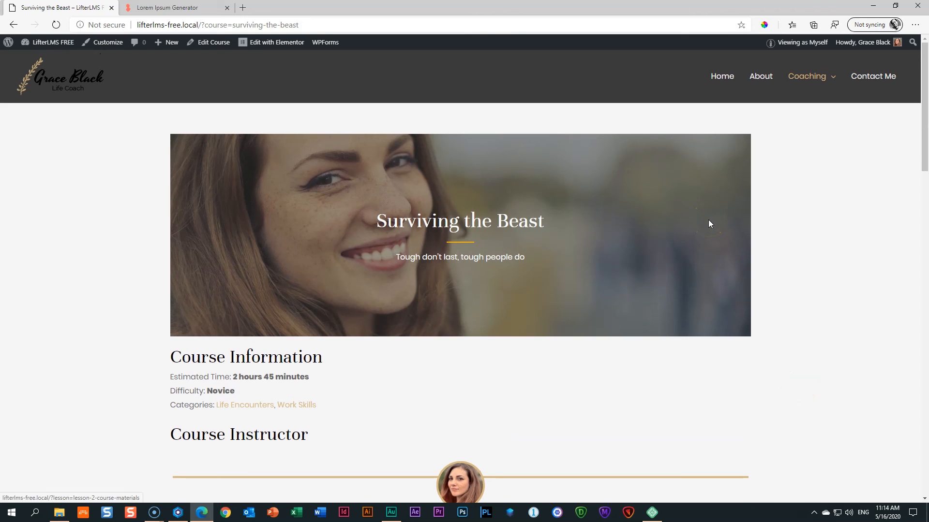
In Appearance > Widgets, add Course Progress and Course Syllabus widgets to the Course Sidebar.
click(46, 43)
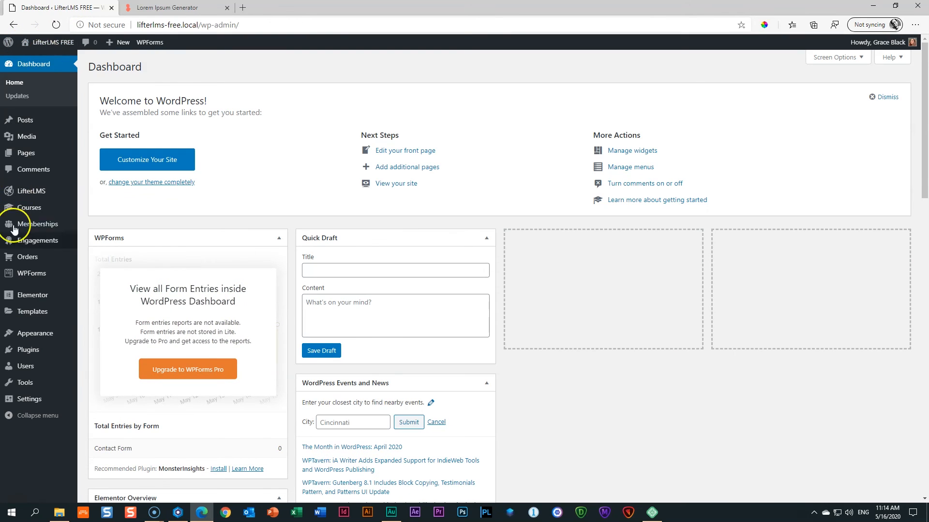
mouse_move(24, 333)
click(106, 364)
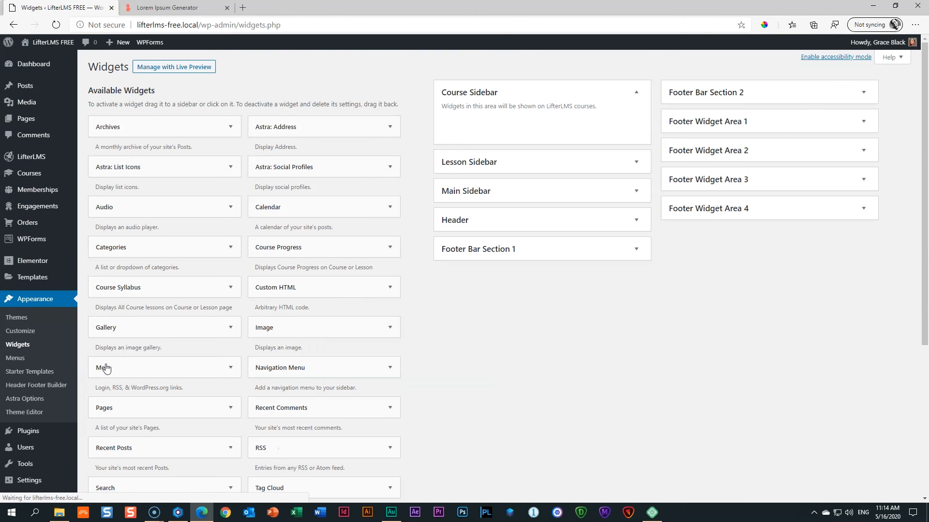
click(449, 169)
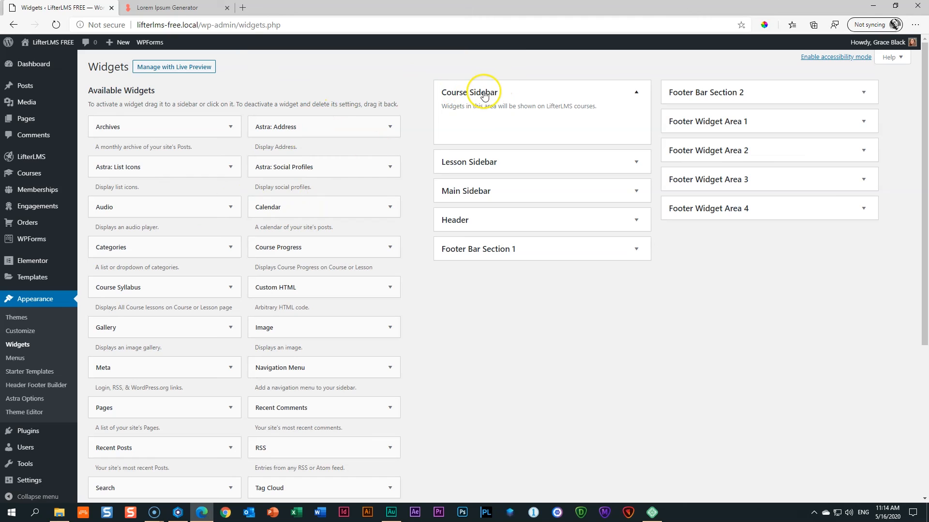
drag(284, 251, 503, 118)
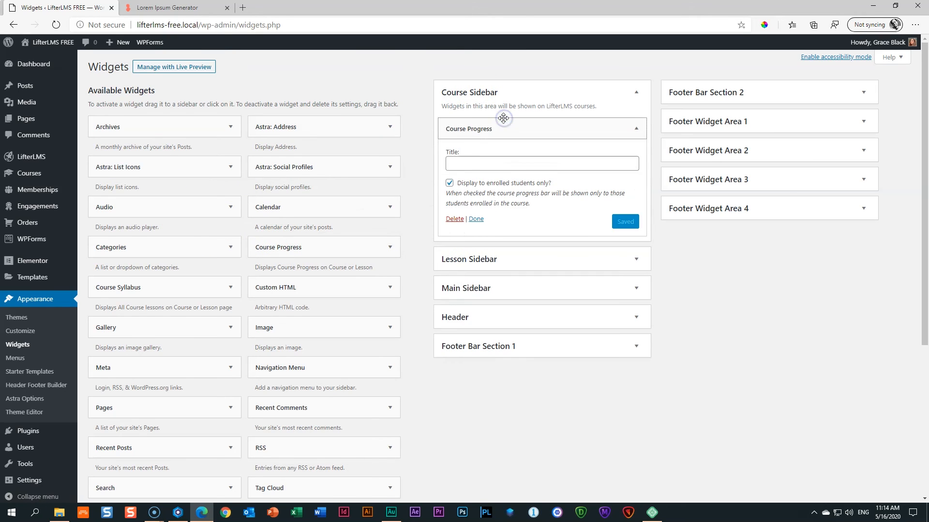
drag(132, 286, 501, 231)
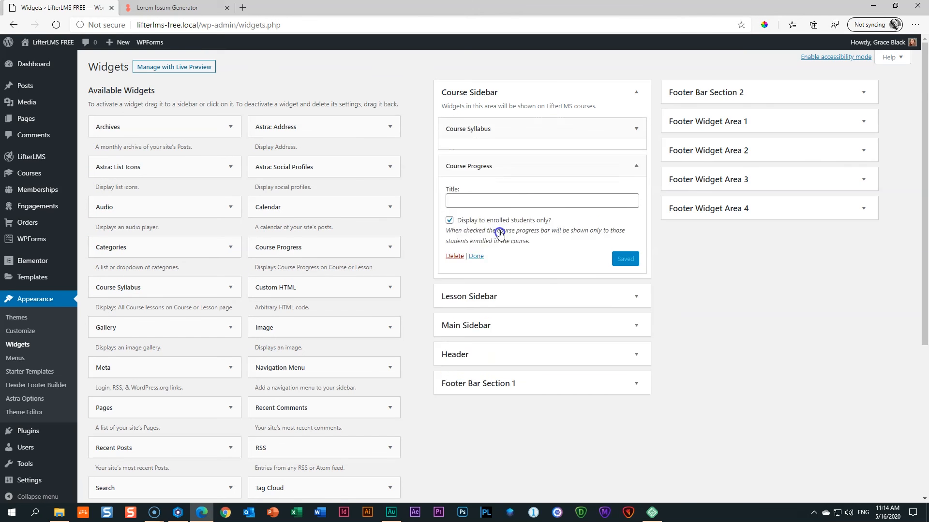
Title the widgets 'Course Outline' and 'Your Progress' and save each.
click(493, 162)
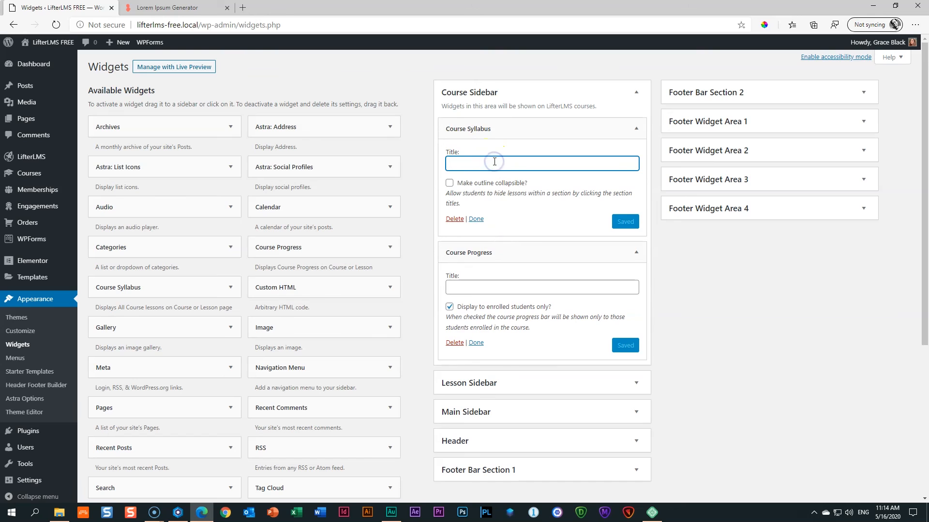
text(Course Outline)
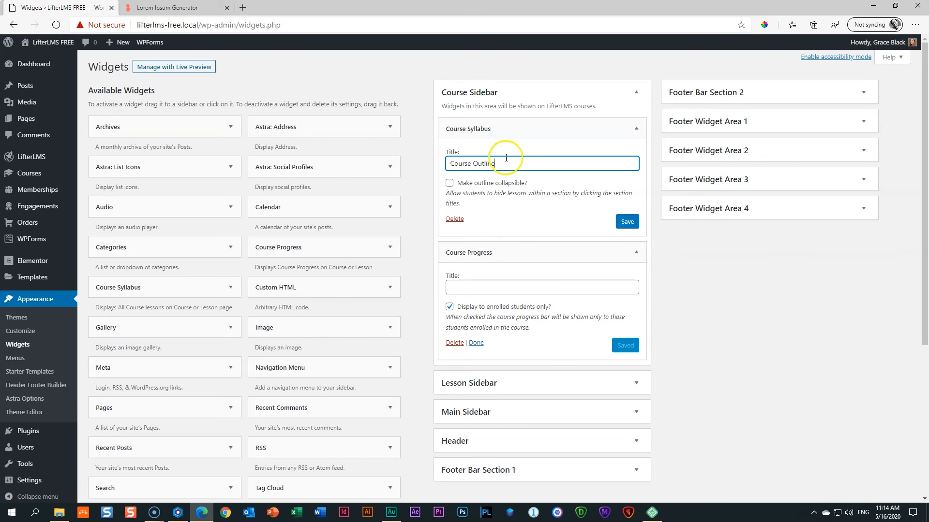
click(470, 290)
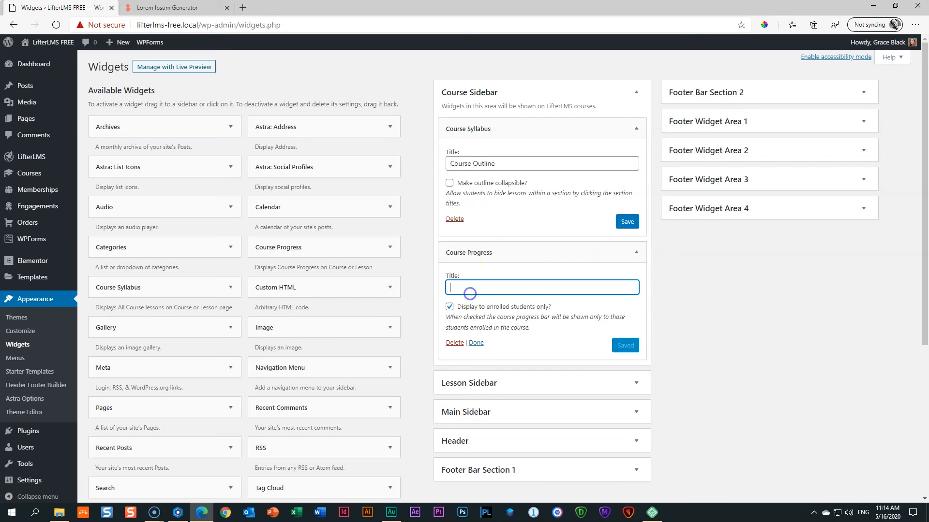
text(Your Progress)
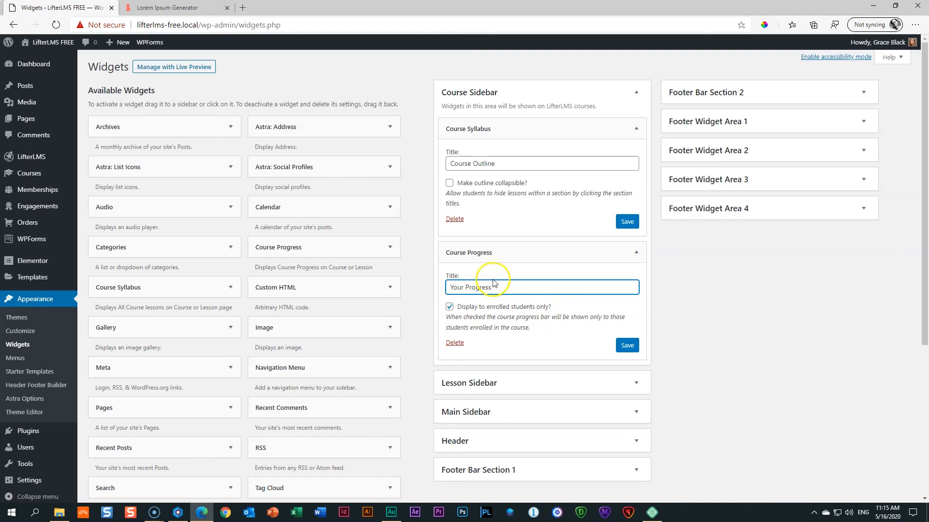
click(629, 223)
click(627, 345)
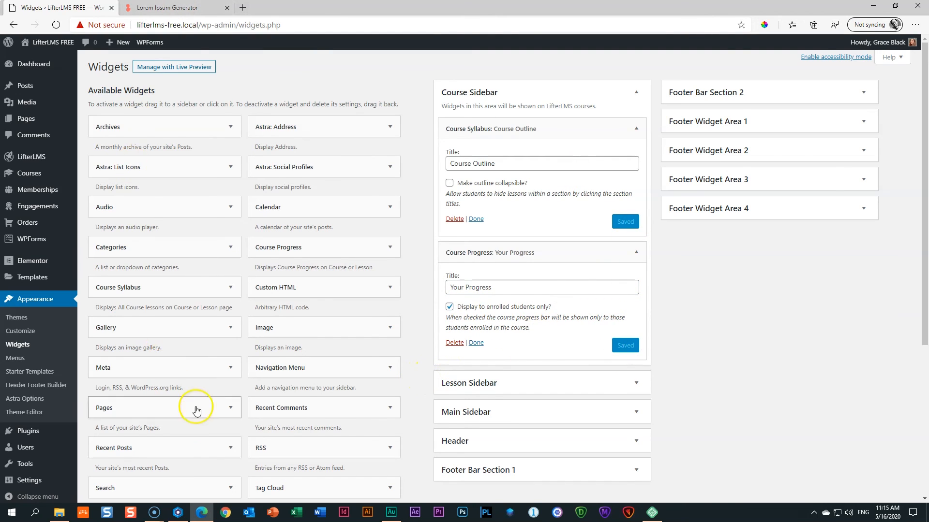
mouse_move(63, 47)
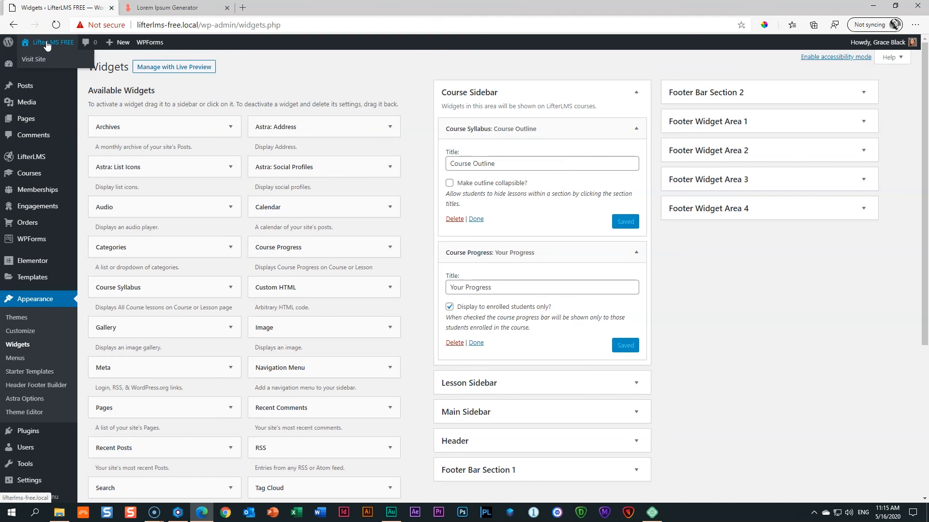
Open the live site in a new tab and view the Surviving the Beast course page.
click(41, 46)
click(160, 8)
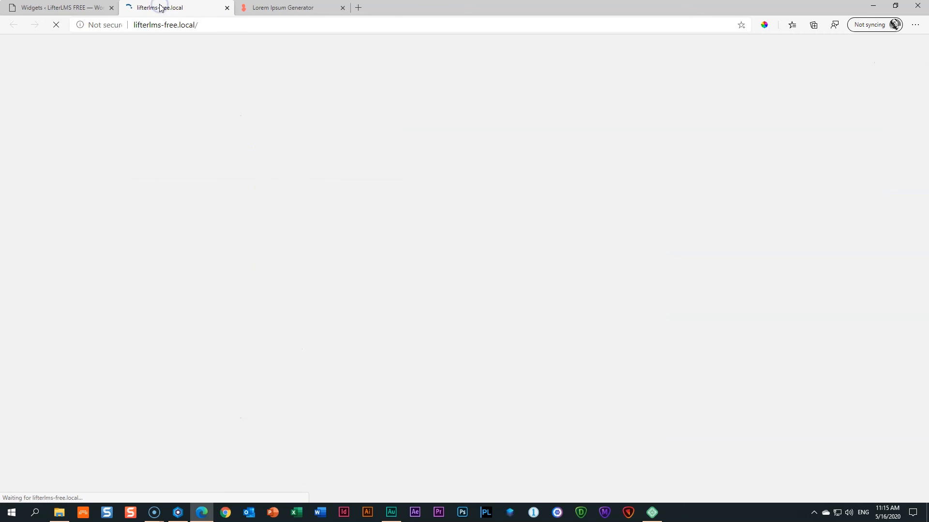
mouse_move(828, 77)
click(805, 105)
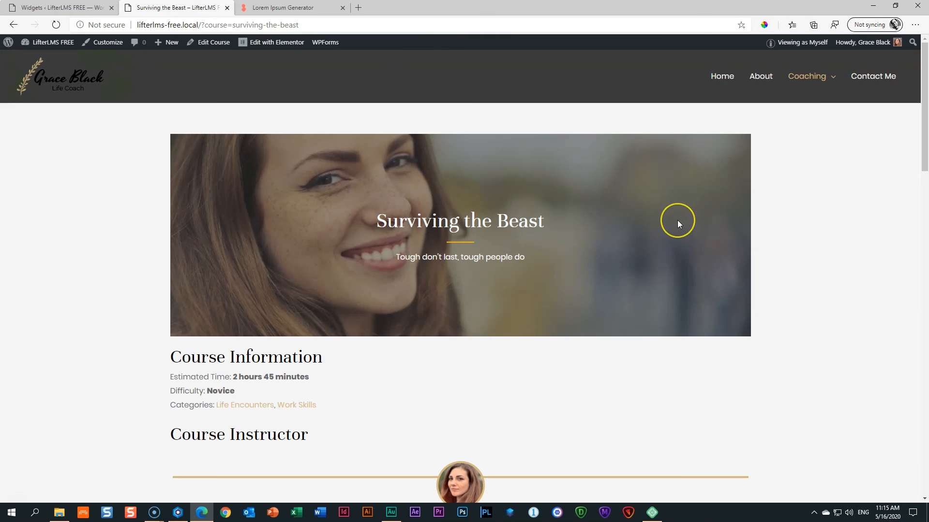
scroll(678, 224, down, 12)
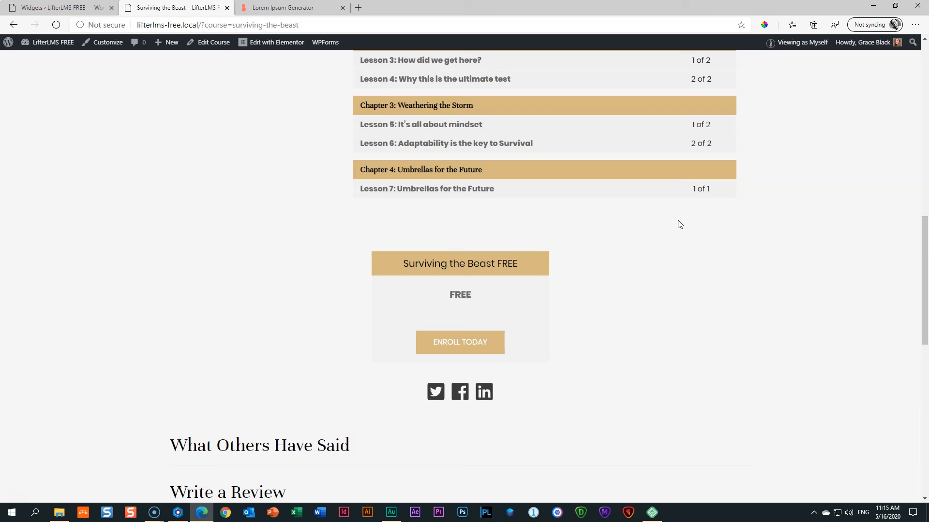
scroll(593, 267, up, 8)
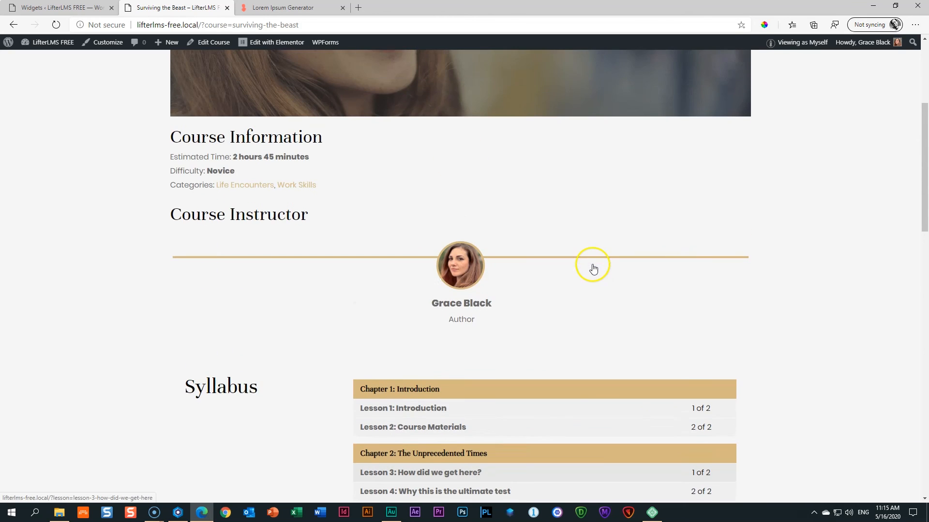
scroll(593, 269, up, 5)
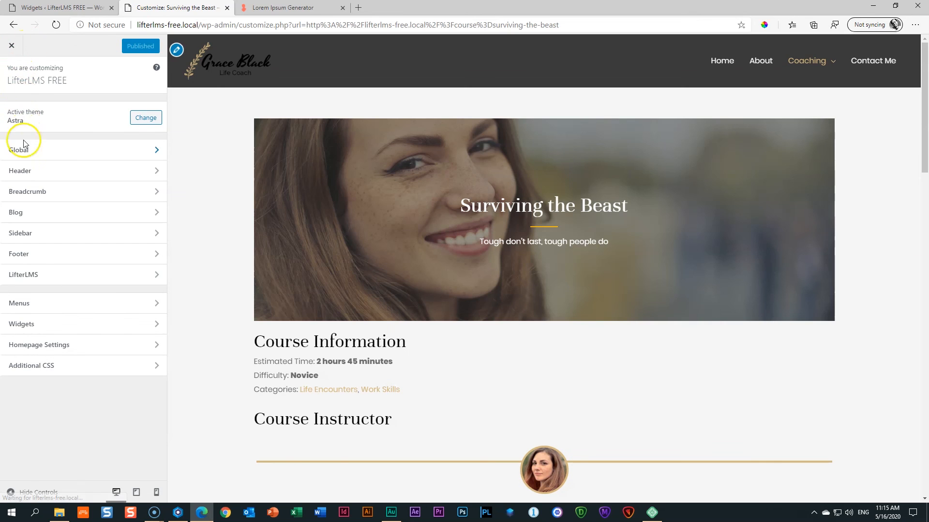
In the Customizer's Sidebar settings, set LifterLMS and LifterLMS Course/Lesson layouts to Right Sidebar.
click(36, 280)
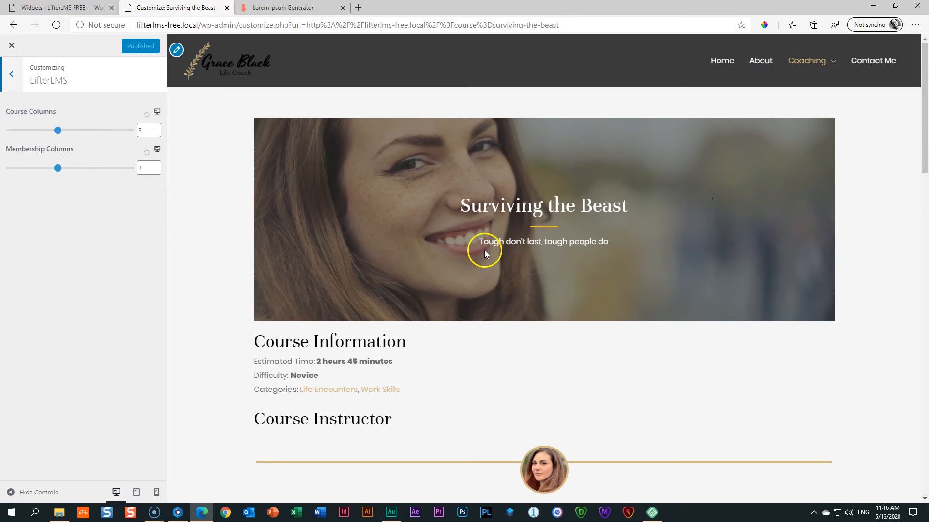
click(11, 74)
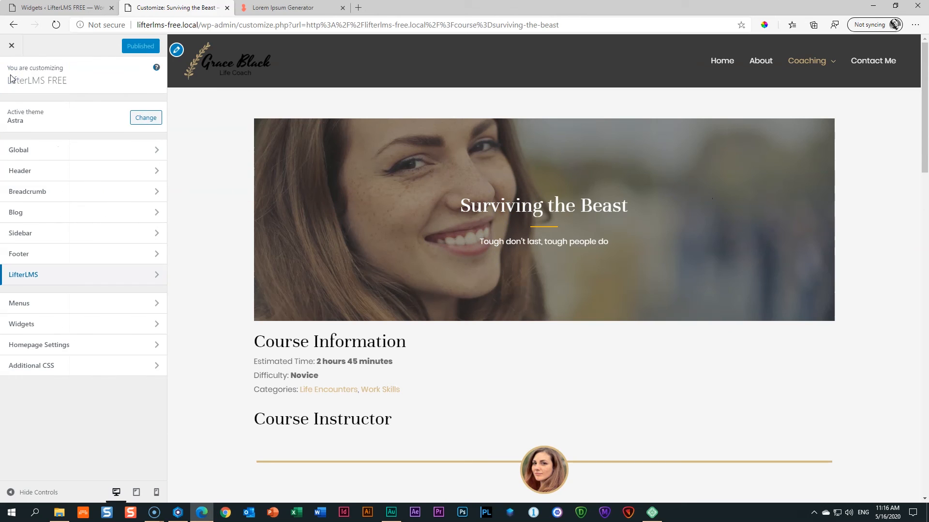
click(21, 235)
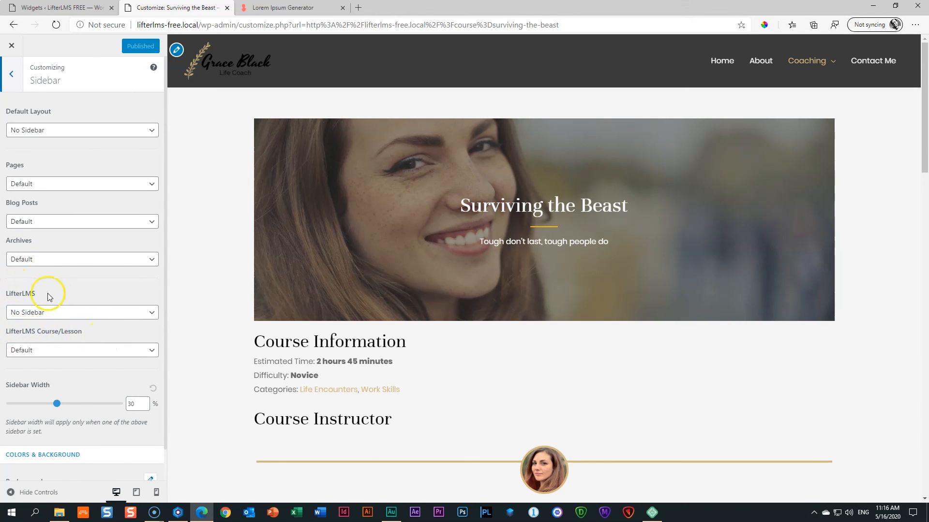
click(30, 315)
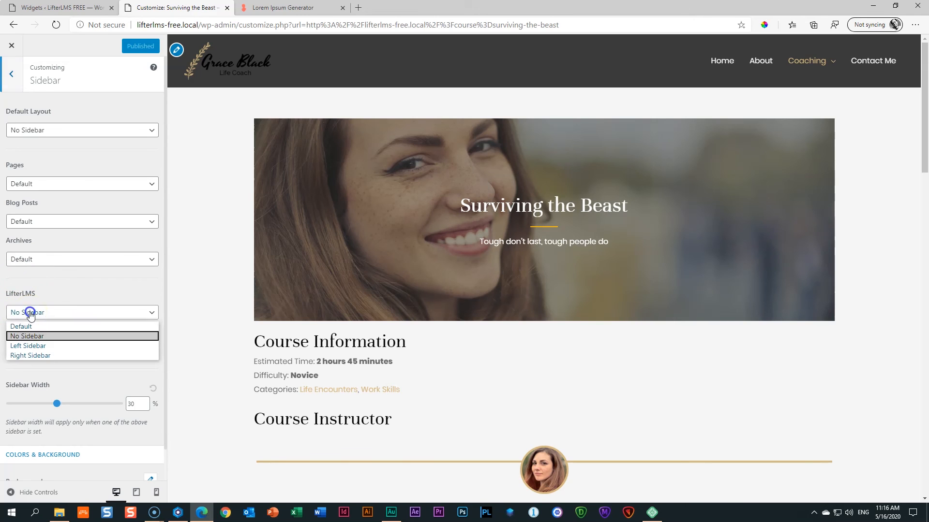
click(37, 355)
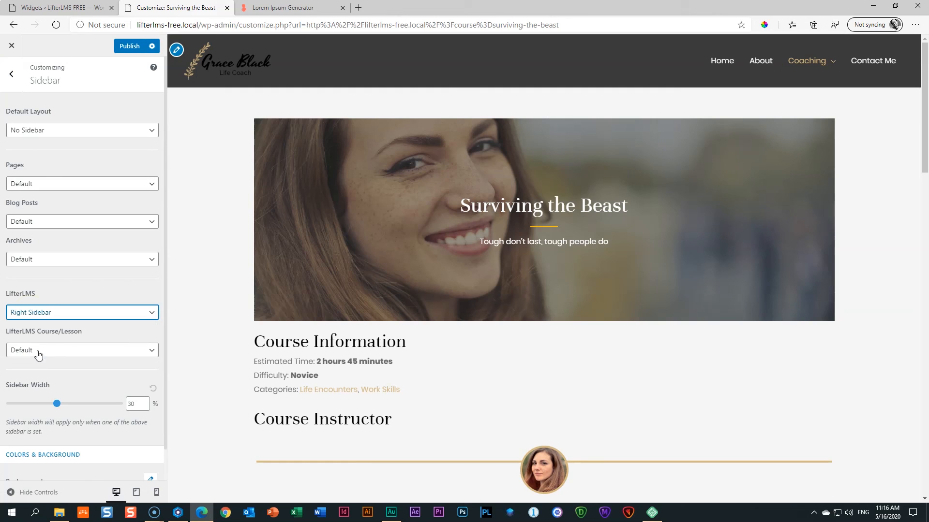
click(37, 350)
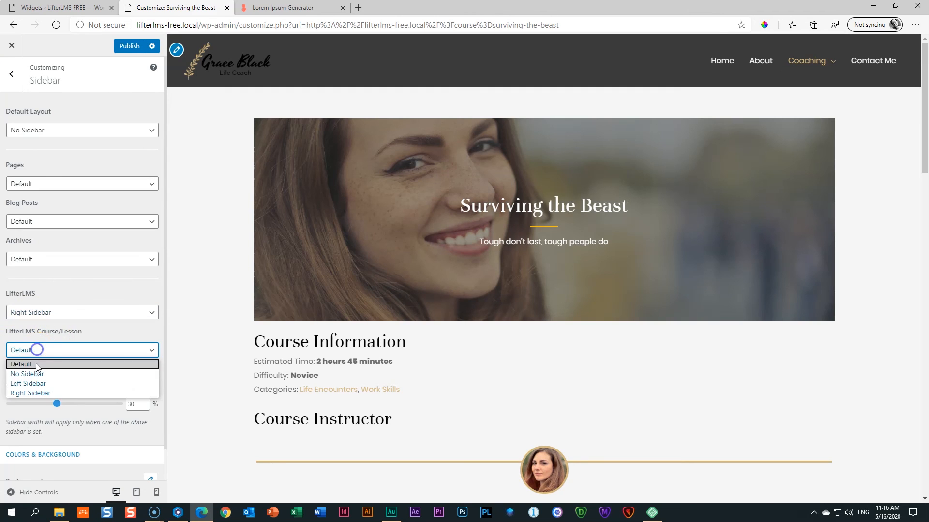
click(37, 393)
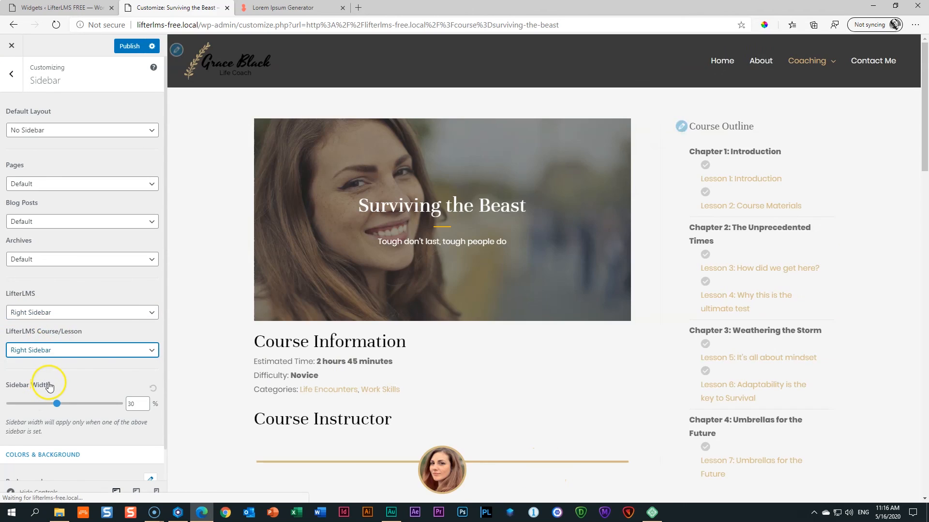
scroll(706, 371, down, 5)
scroll(706, 371, up, 5)
Publish the changes and check the course page now showing the Course Outline sidebar.
click(127, 47)
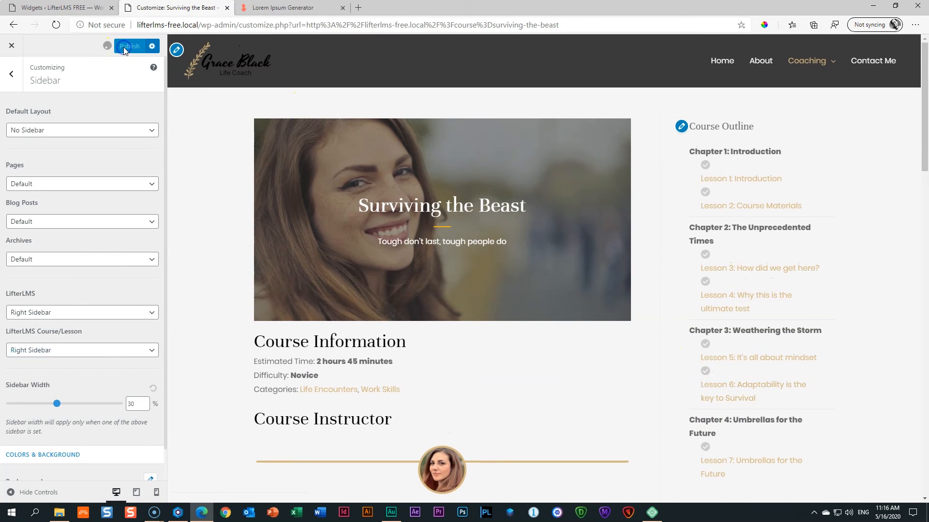
click(12, 46)
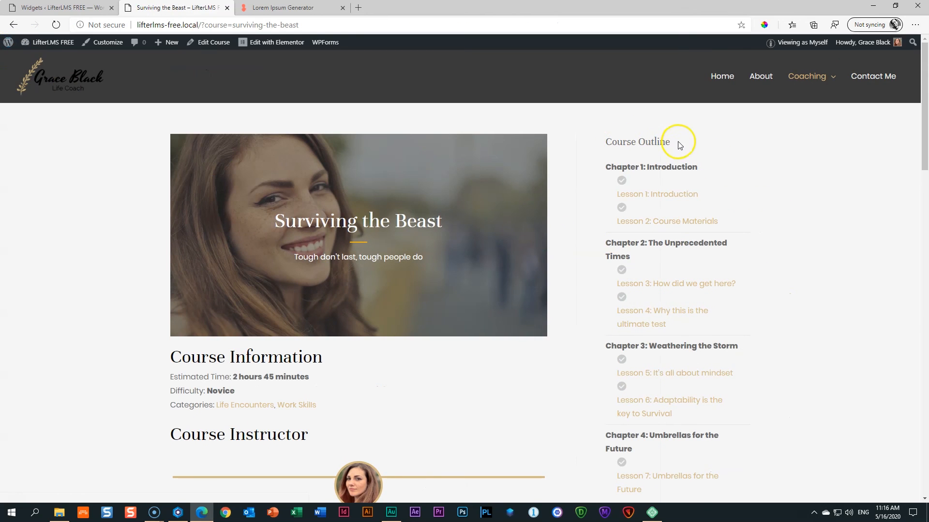
scroll(646, 328, down, 5)
scroll(651, 329, up, 5)
scroll(532, 221, down, 5)
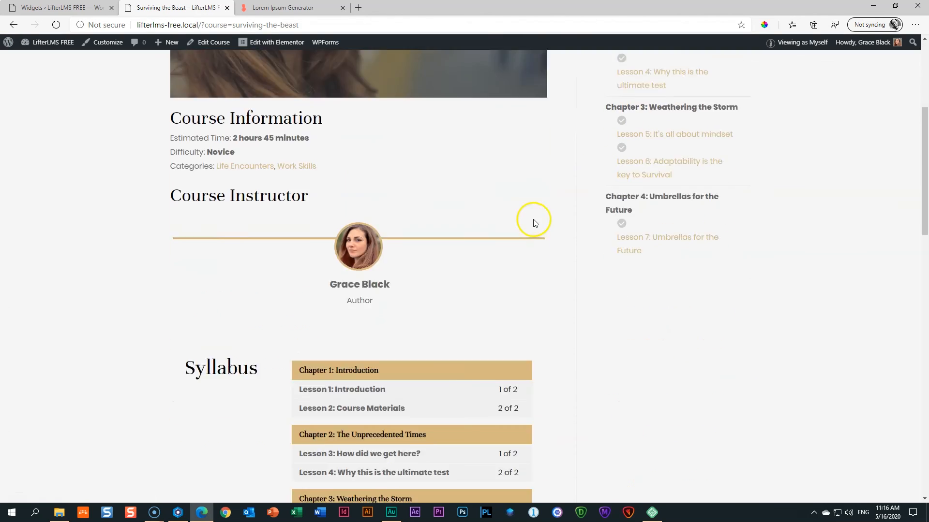
scroll(535, 222, up, 5)
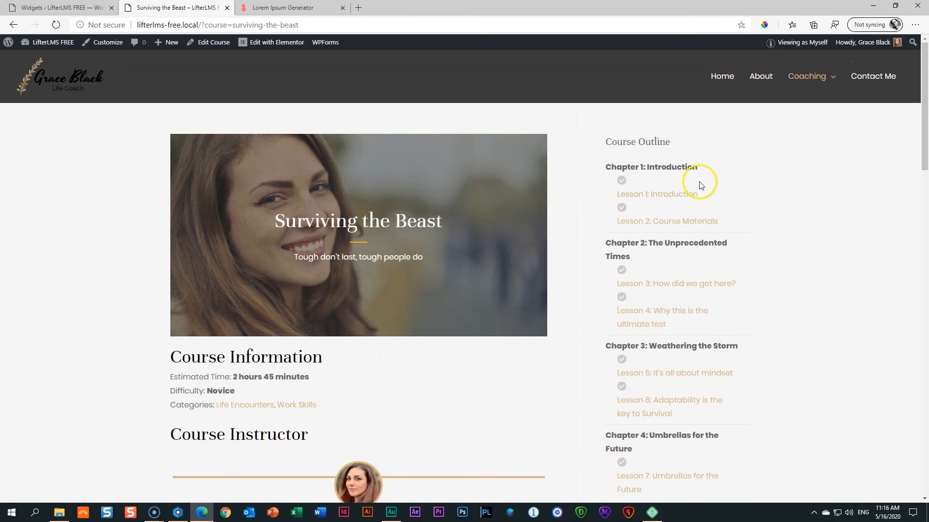
View the course page in the student's Chrome window, then return to the Widgets page in Edge.
click(178, 513)
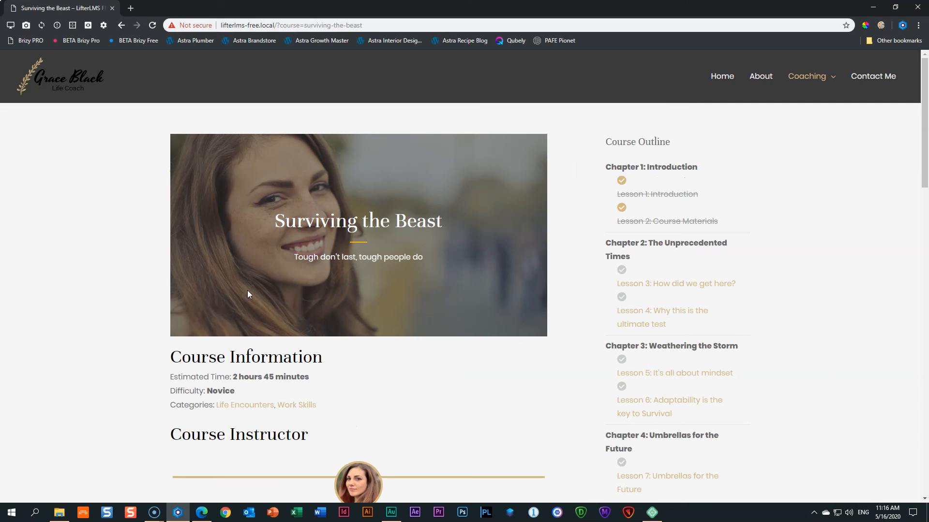
scroll(624, 290, down, 4)
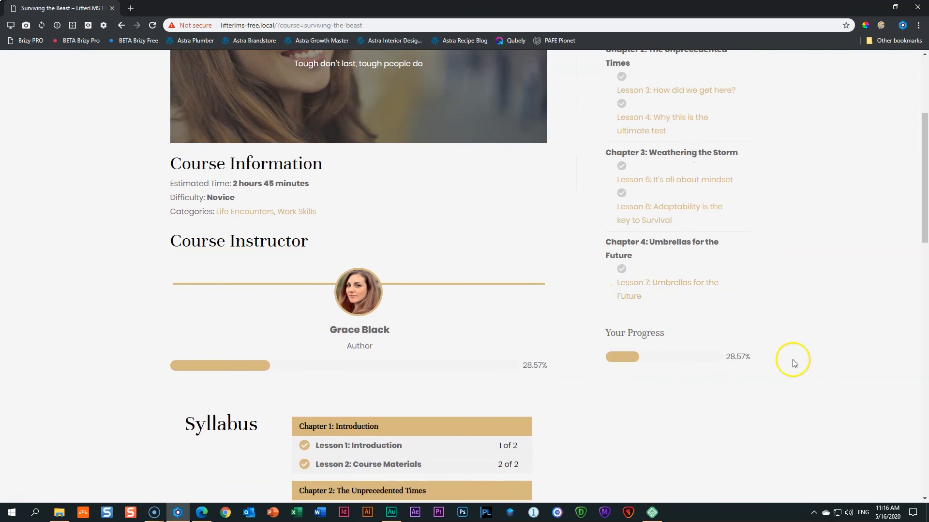
scroll(663, 307, up, 4)
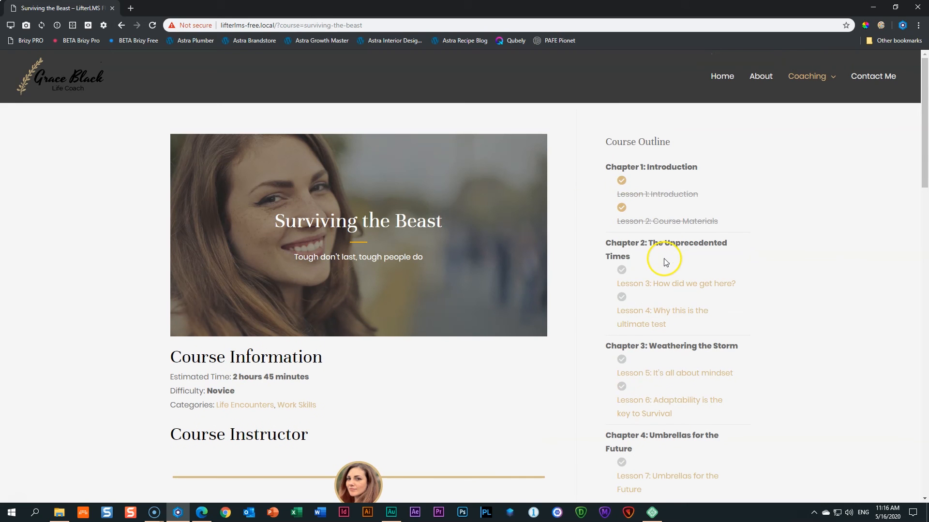
click(202, 512)
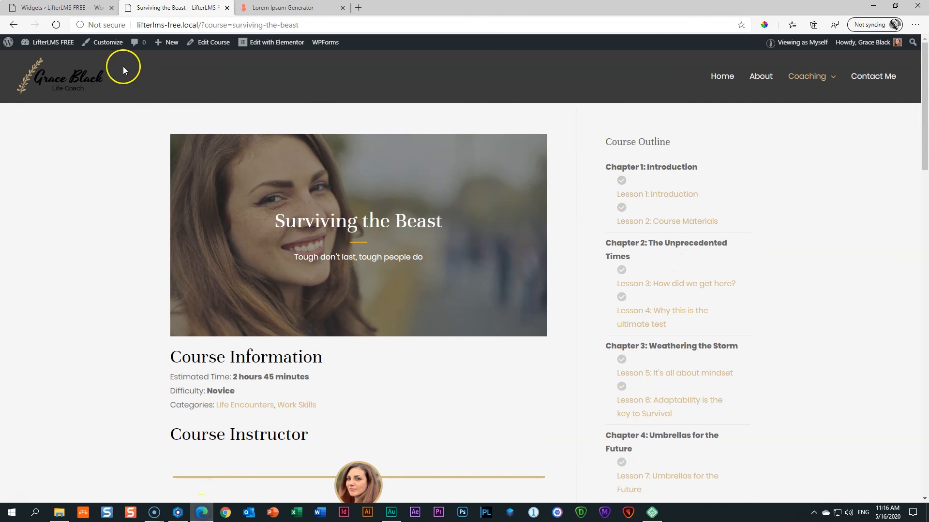
click(72, 8)
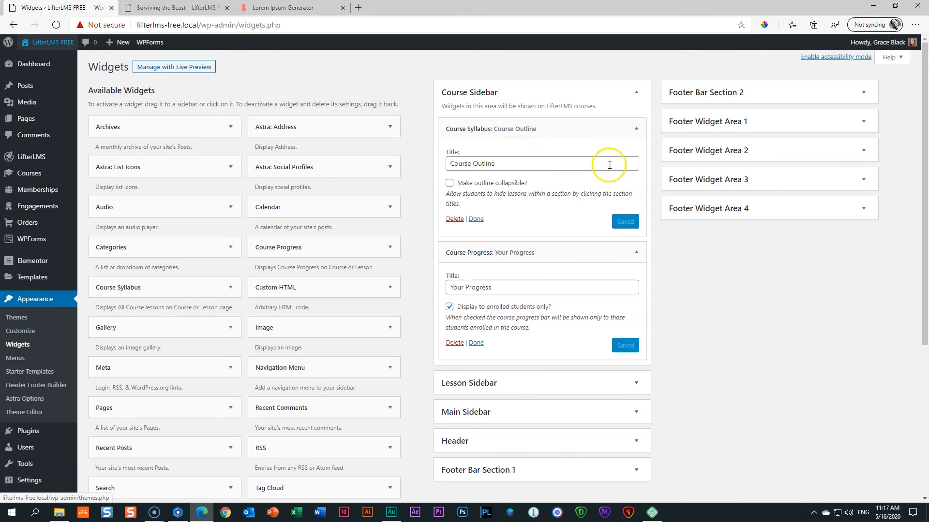
Collapse both Course Sidebar widgets and drag Your Progress above Course Outline.
click(635, 128)
click(635, 156)
drag(479, 160, 478, 129)
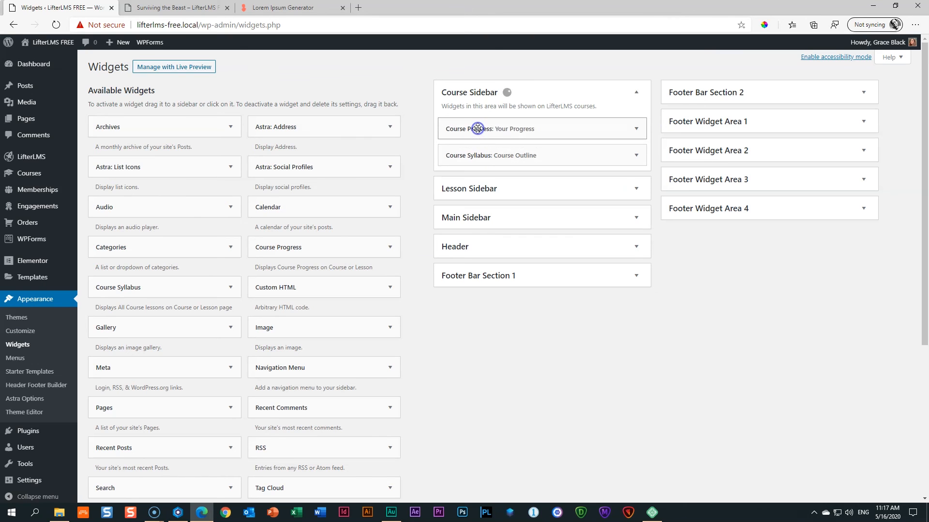
click(178, 512)
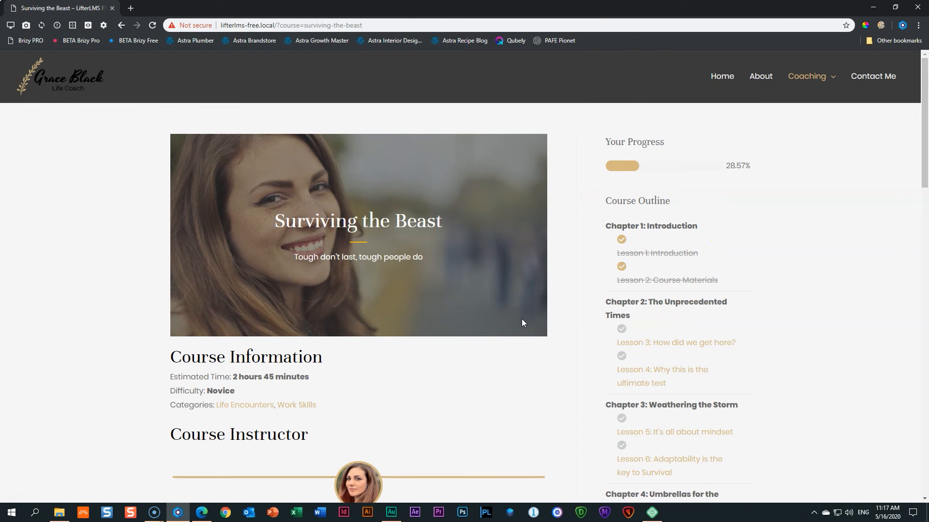
Check the reordered sidebar on the course page and Lesson 3, then go back to Widgets.
click(348, 314)
scroll(349, 318, down, 1)
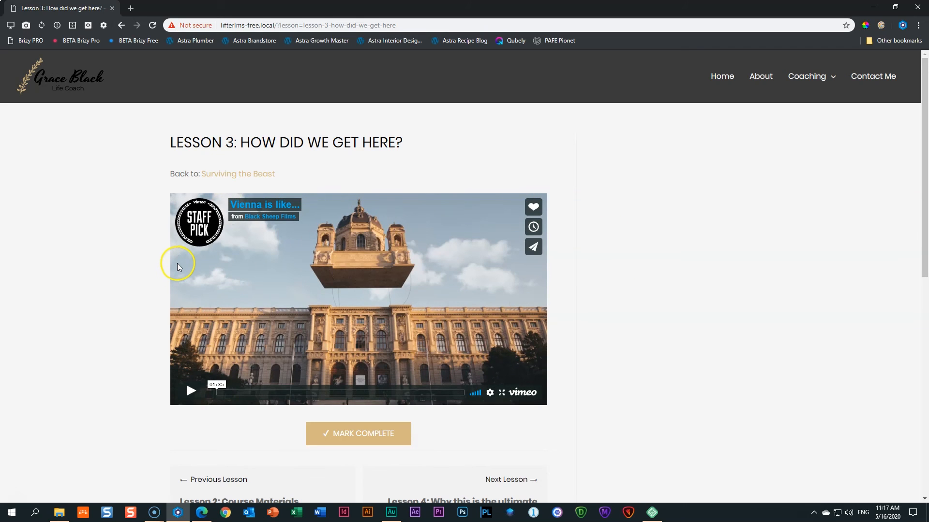
scroll(659, 361, down, 6)
scroll(659, 358, up, 5)
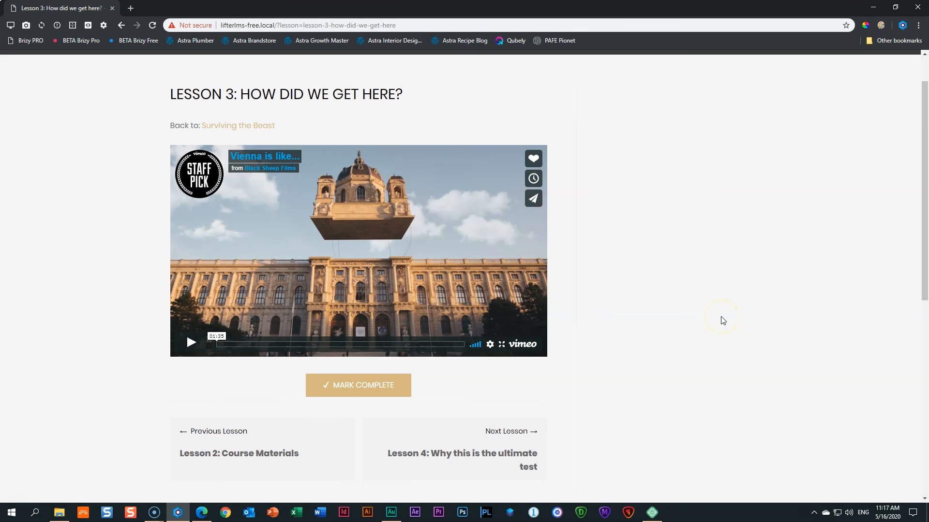
click(202, 515)
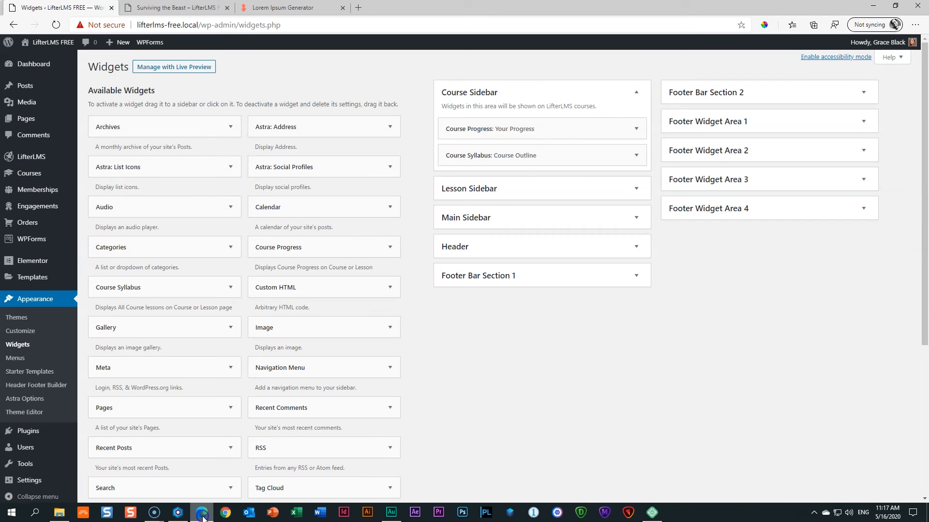
Add Course Progress titled 'Progress' and Course Syllabus titled 'Outline' to the Lesson Sidebar and save both.
click(635, 190)
drag(290, 245, 484, 223)
drag(173, 290, 533, 317)
click(537, 259)
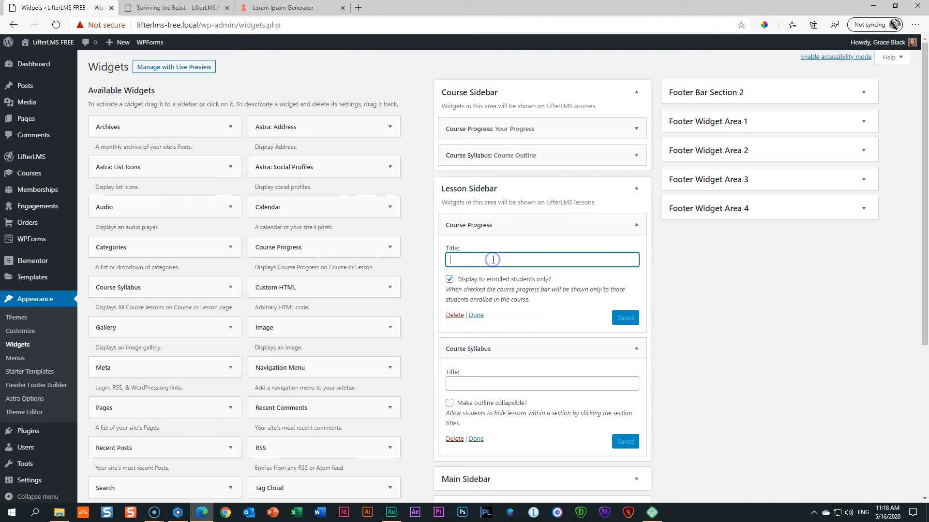
text(Progress)
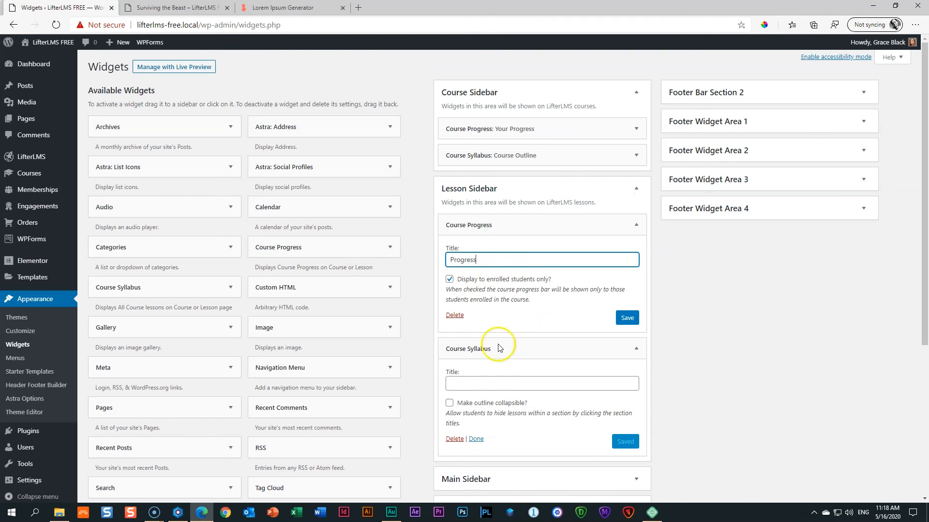
click(485, 384)
text(OU)
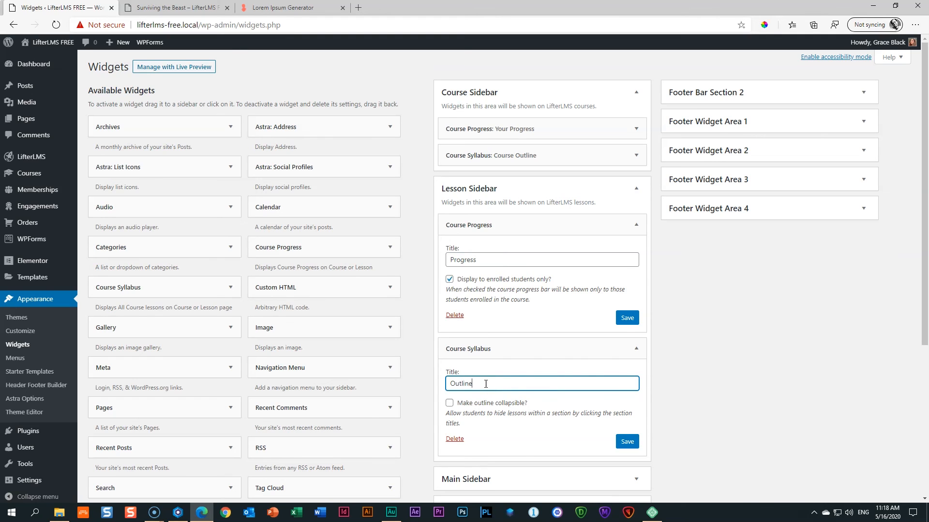
click(627, 318)
click(627, 441)
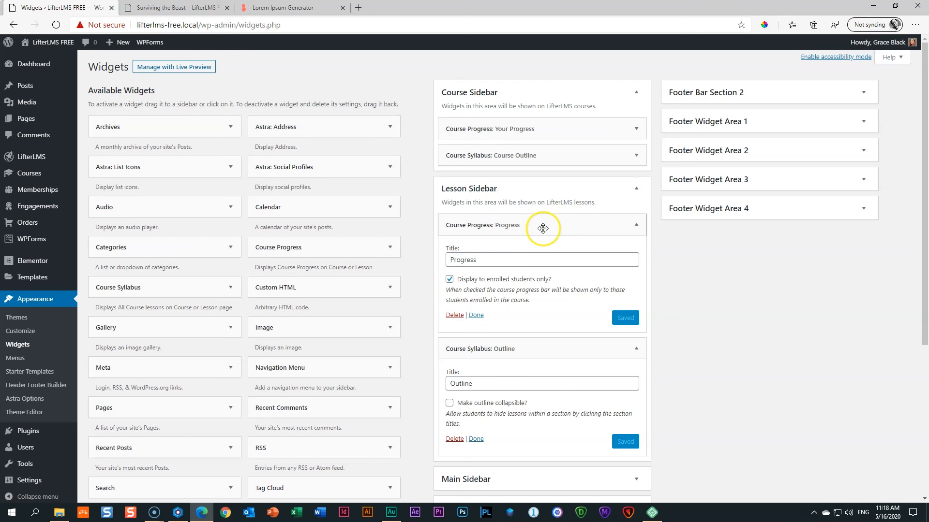
Add an Image widget with the smiling portrait, titled 'Happy to Work with You', and save it.
drag(283, 327, 521, 228)
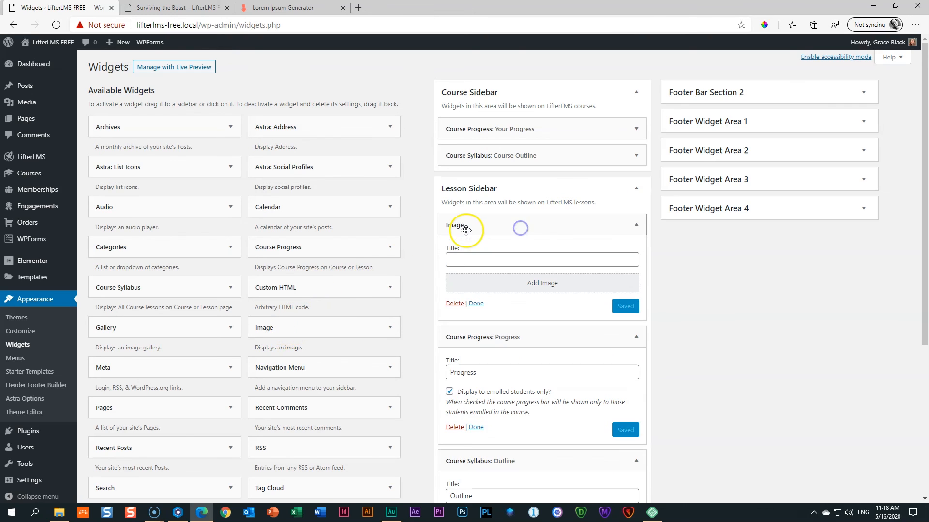
click(493, 284)
click(145, 233)
click(879, 474)
click(475, 259)
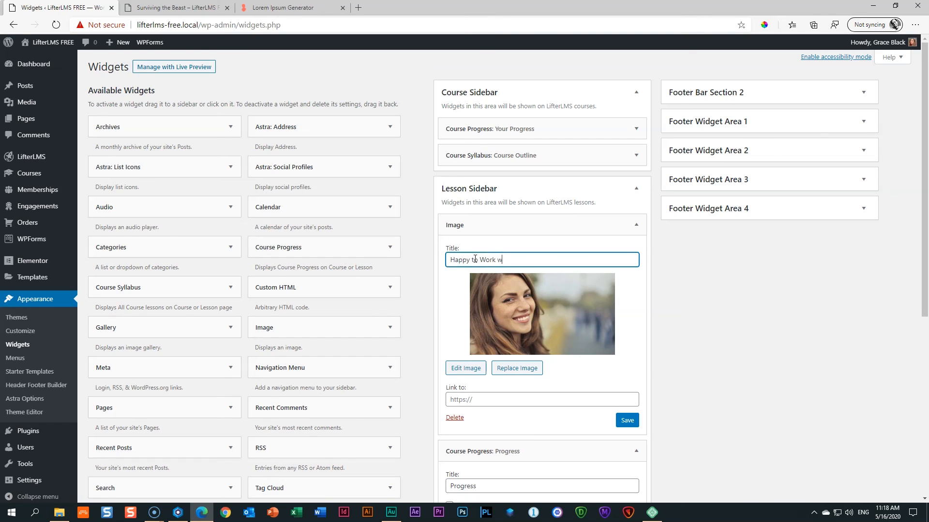
click(626, 420)
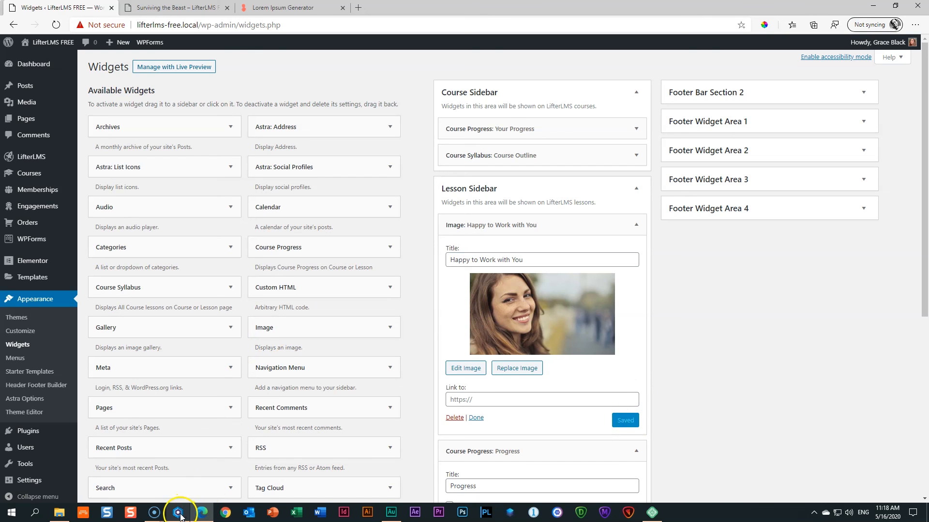
mouse_move(180, 518)
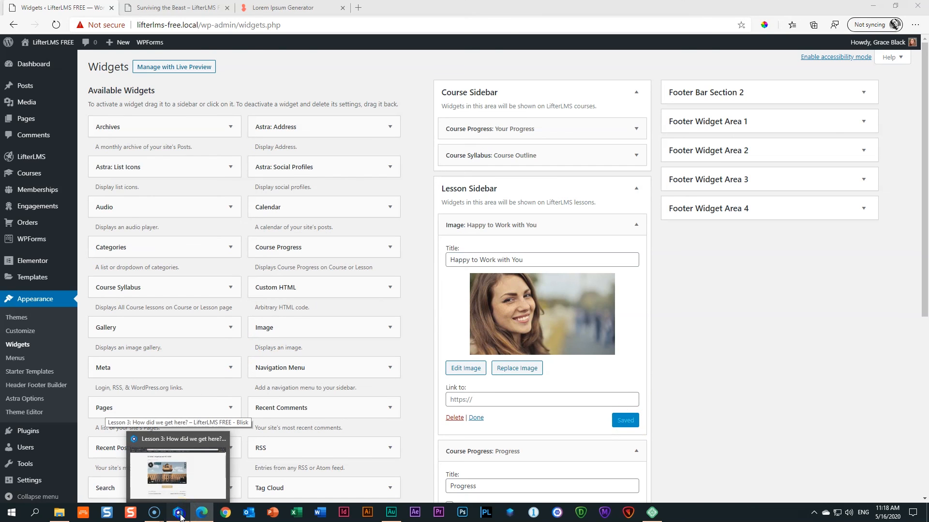
click(180, 518)
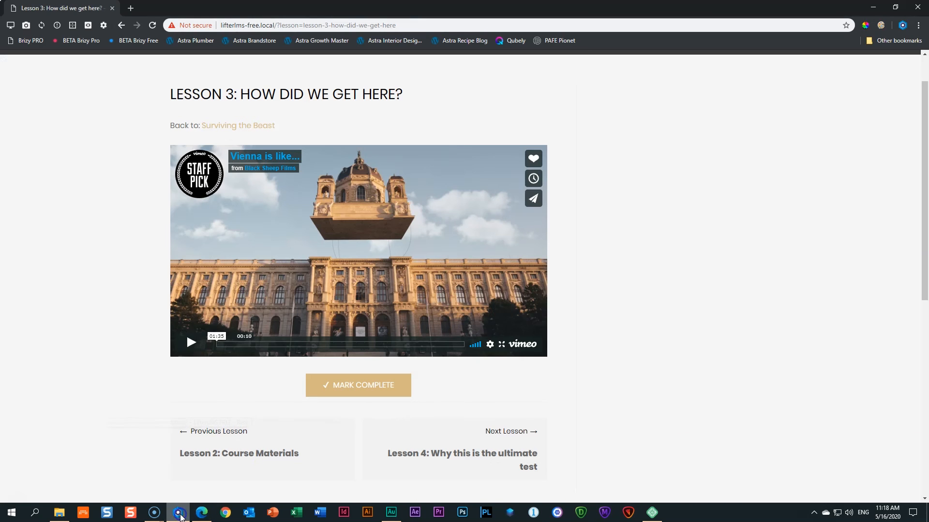
Go back to Surviving the Beast, open Lesson 3 to verify its sidebar, then return to Widgets.
click(224, 127)
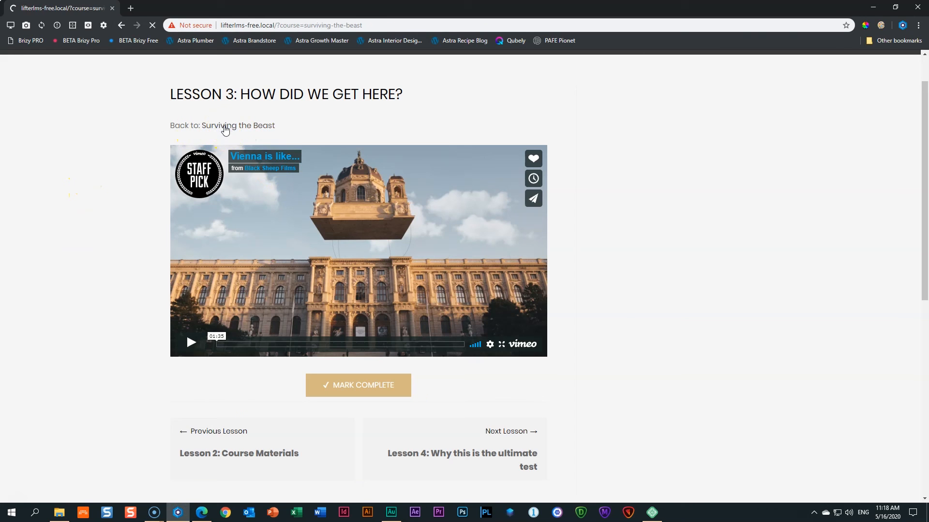
scroll(120, 275, down, 4)
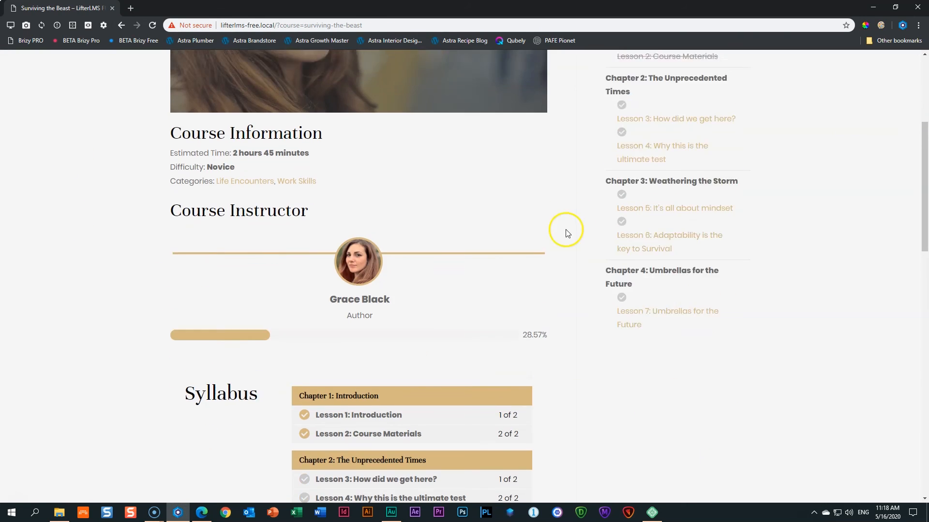
scroll(564, 232, up, 5)
click(671, 346)
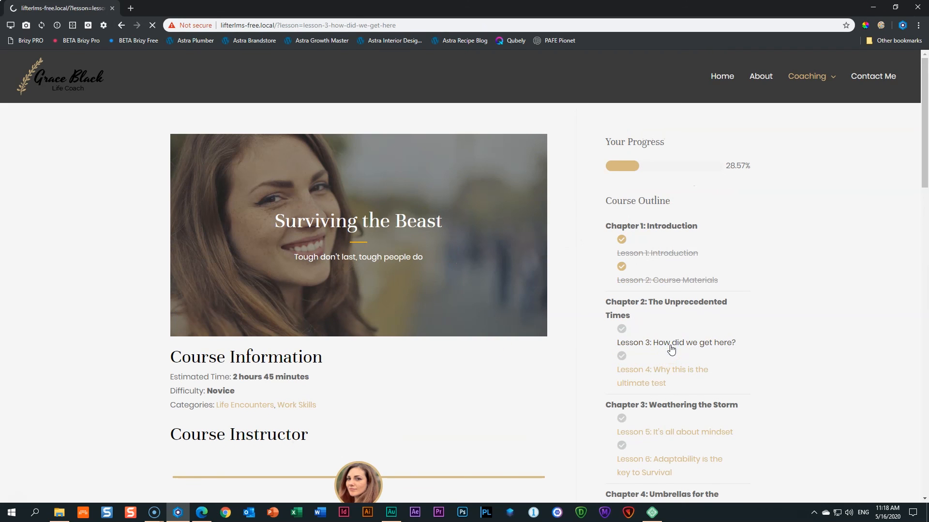
scroll(610, 289, down, 8)
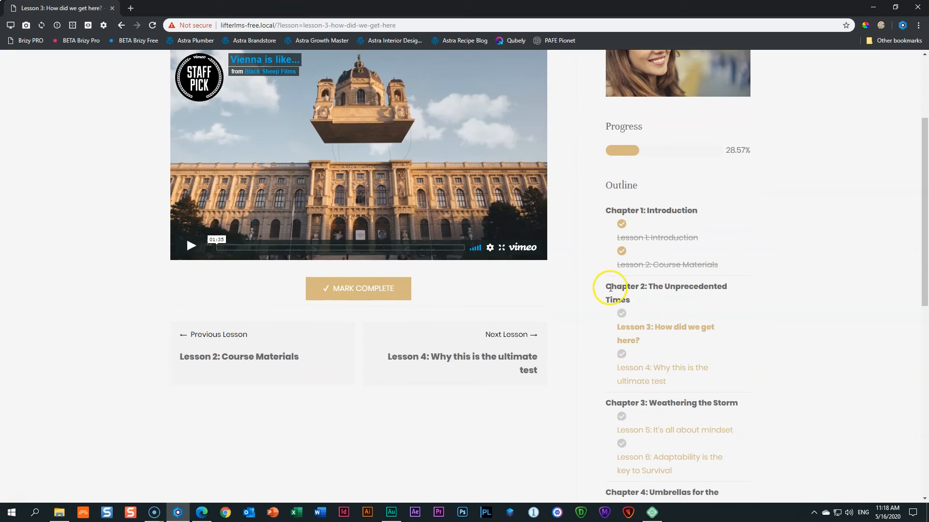
scroll(623, 312, up, 7)
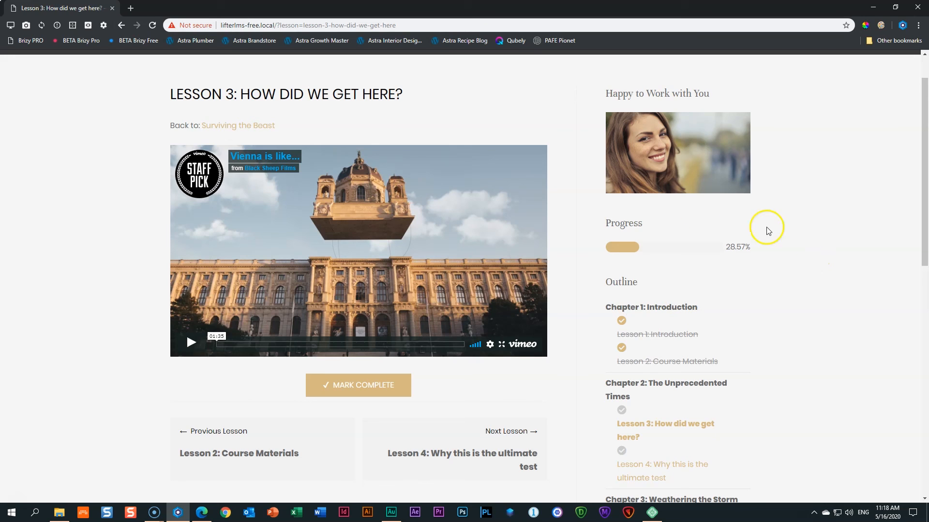
scroll(663, 382, down, 1)
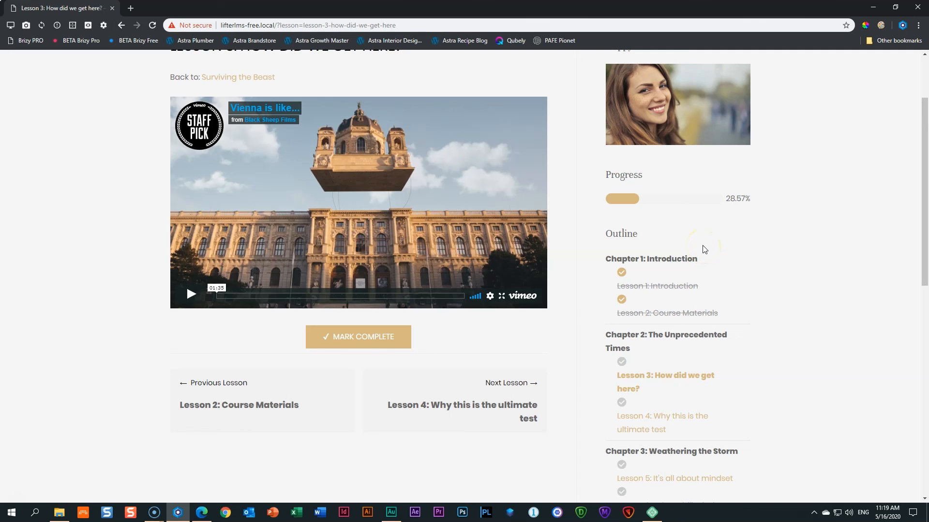
scroll(704, 249, up, 2)
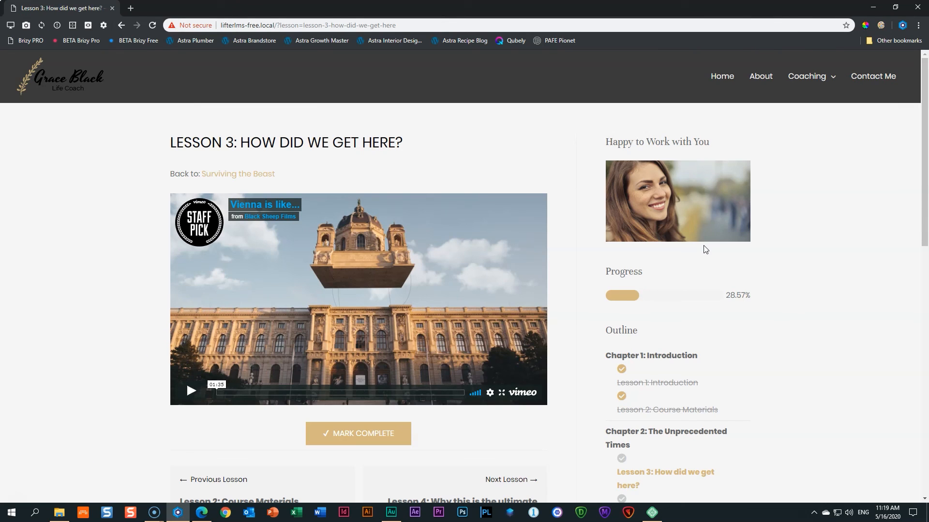
click(201, 516)
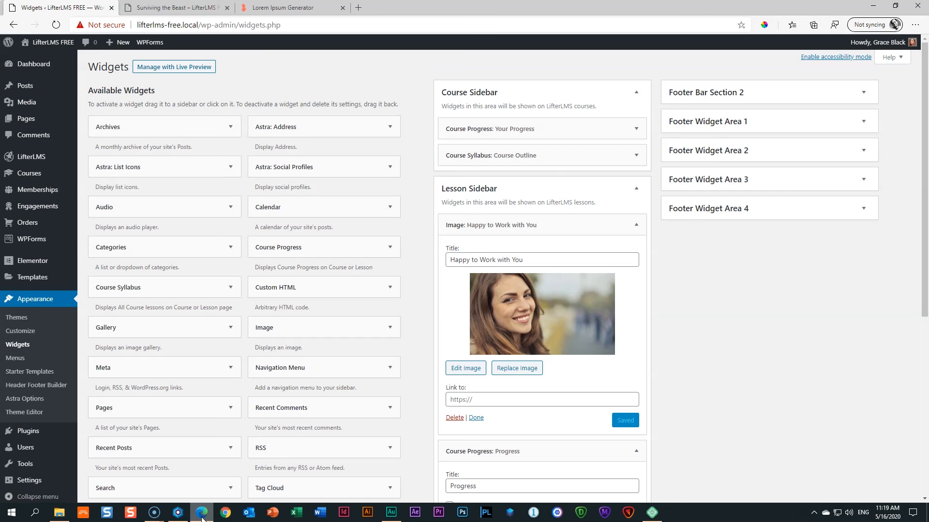
Close the course page and Lorem Ipsum Generator tabs, then visit the site's home page.
click(174, 6)
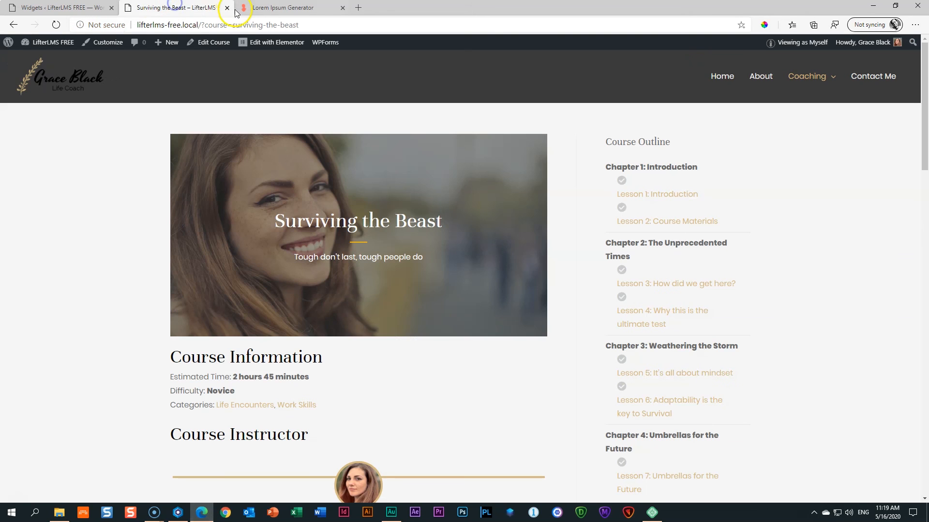
click(227, 7)
click(181, 8)
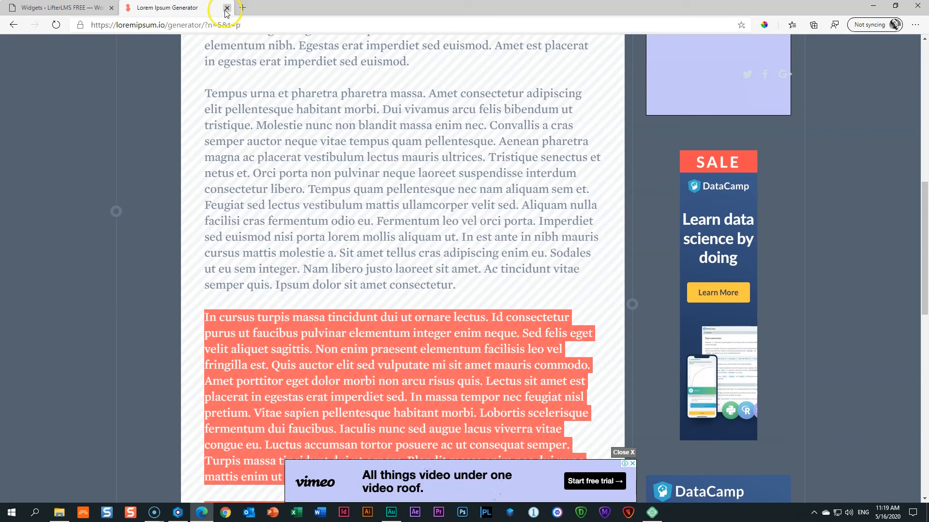
click(227, 8)
click(44, 42)
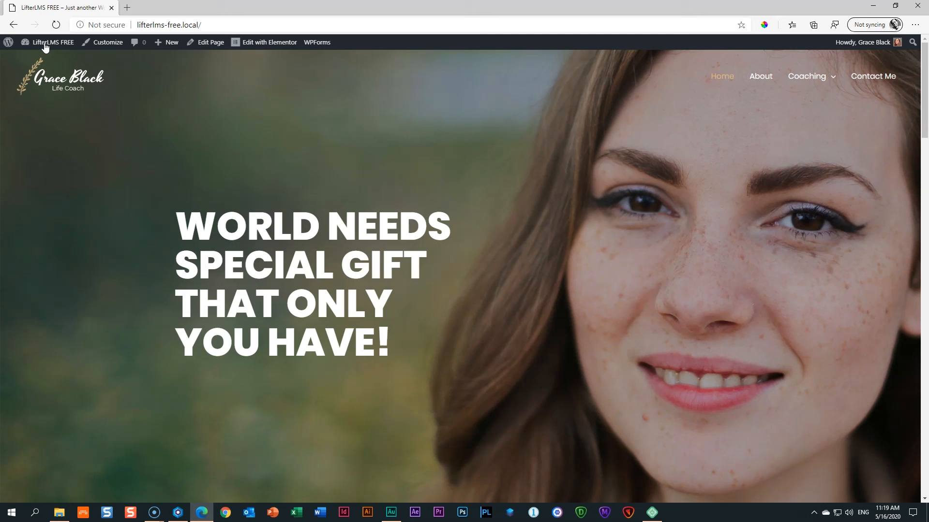
click(45, 45)
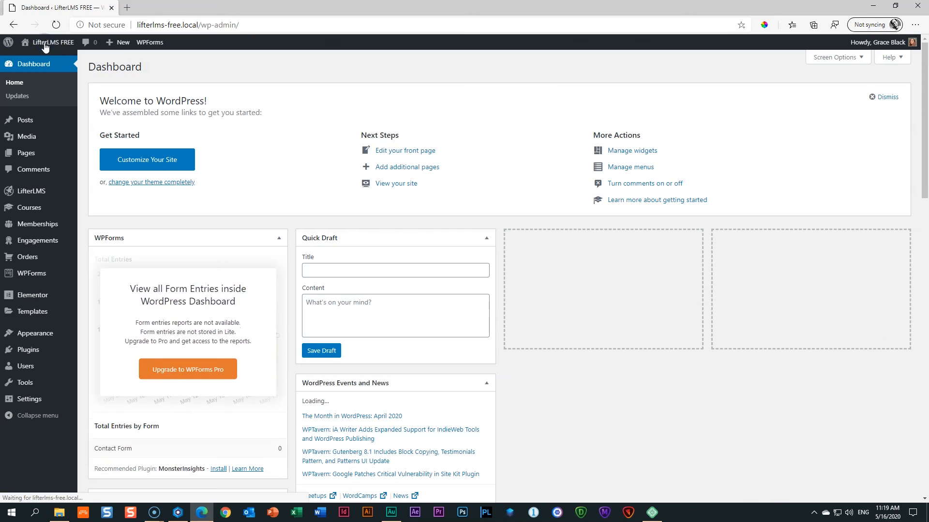
Open Surviving the Beast in the Course Builder, expand all chapters and lessons, then exit to the editor.
click(25, 207)
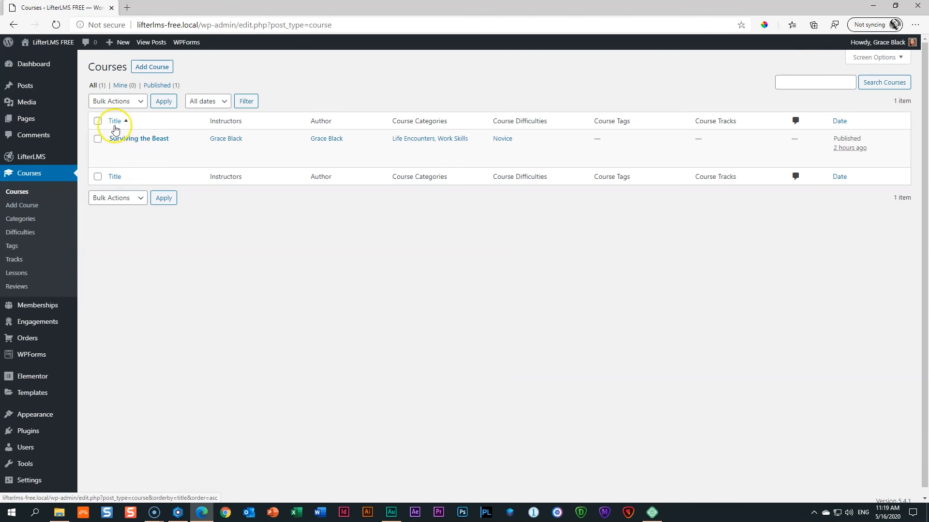
click(149, 140)
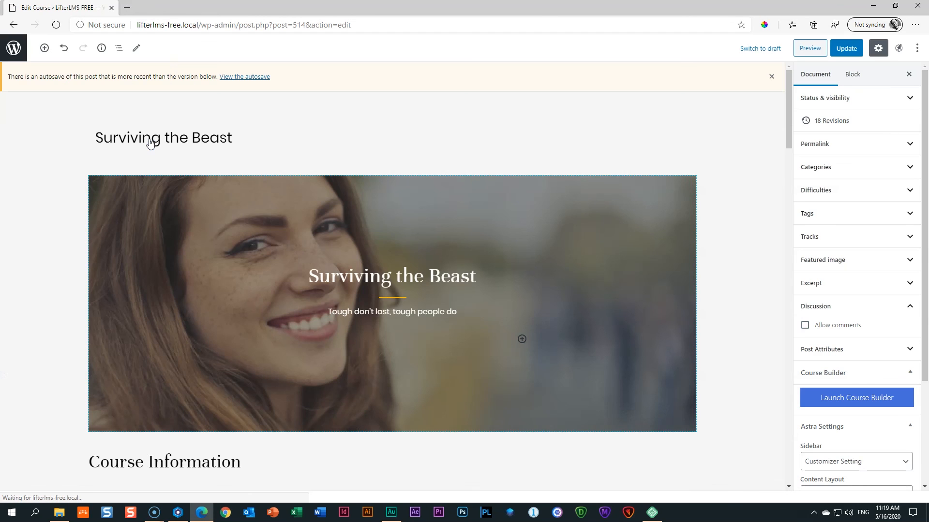
click(768, 80)
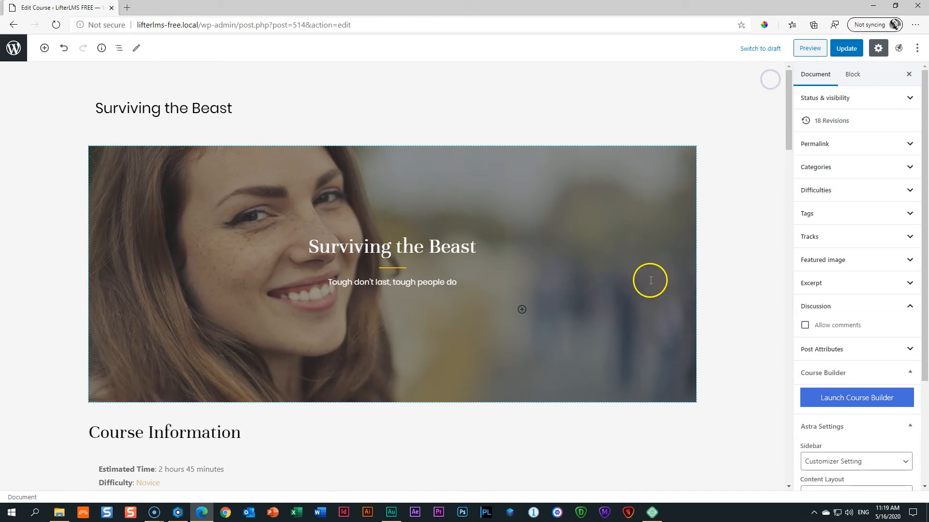
click(853, 404)
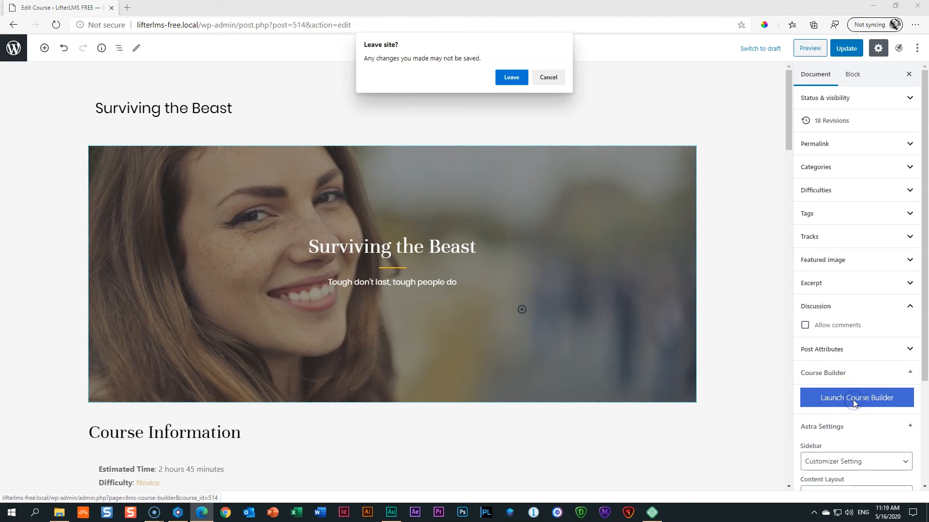
click(512, 79)
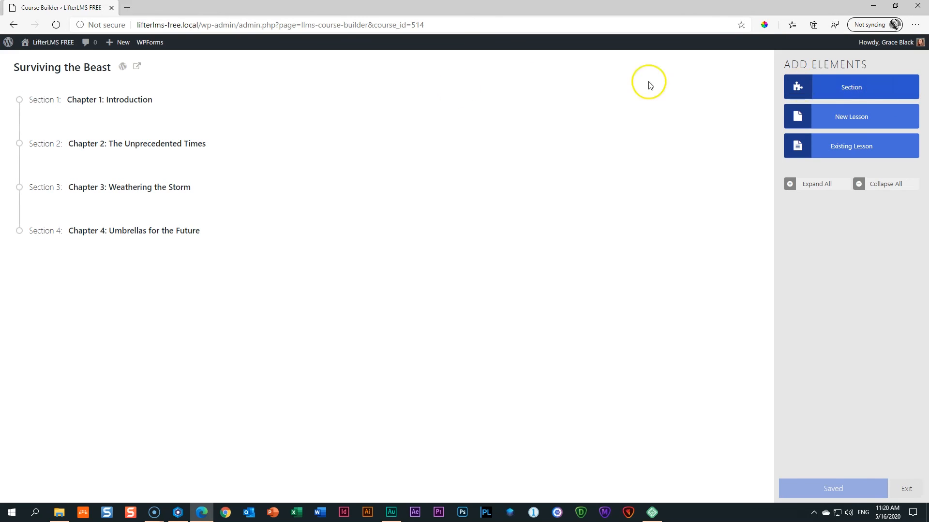
click(809, 187)
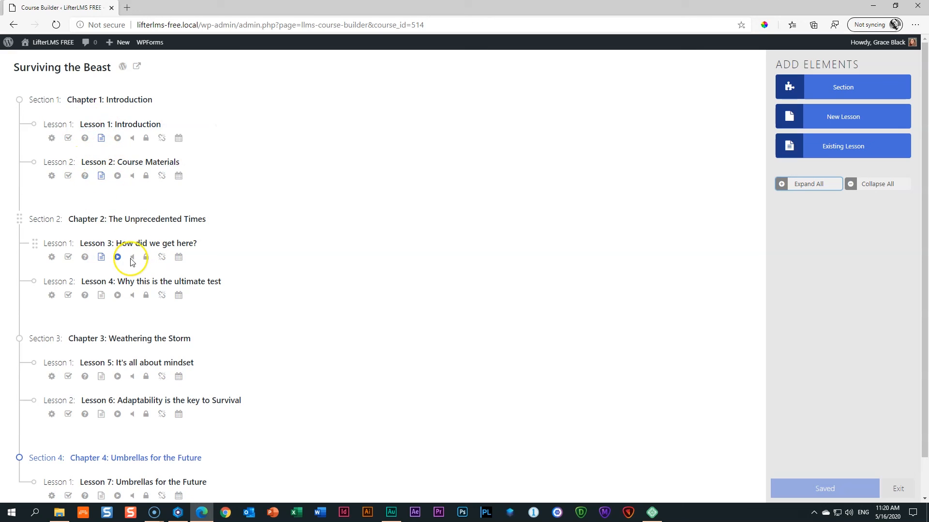
scroll(126, 247, down, 1)
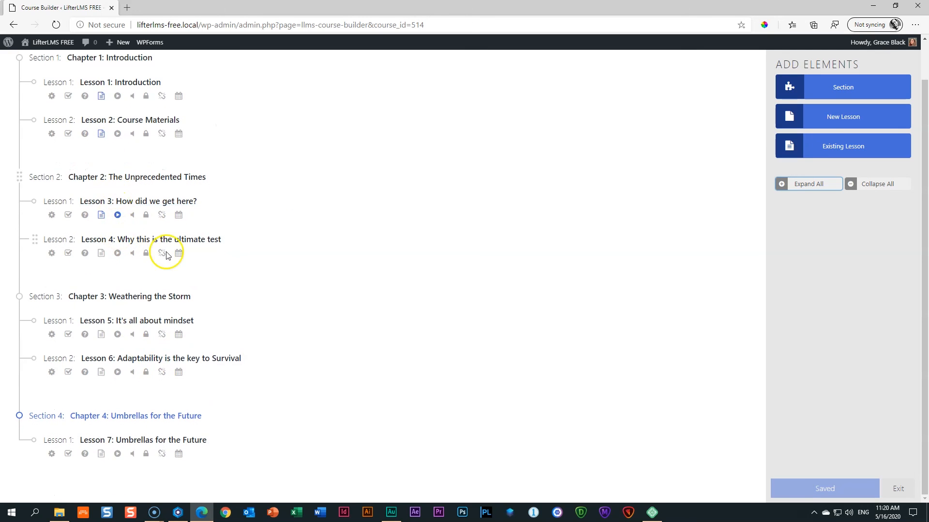
scroll(174, 251, up, 1)
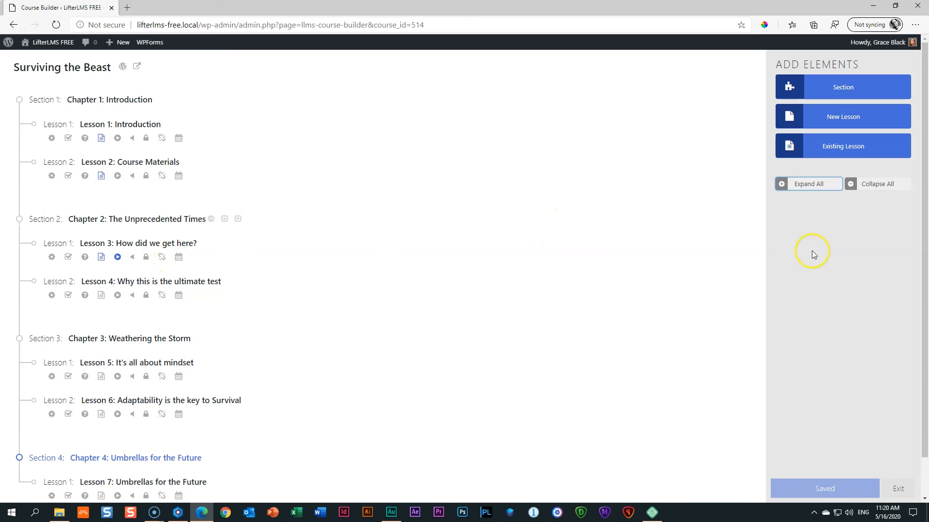
click(895, 489)
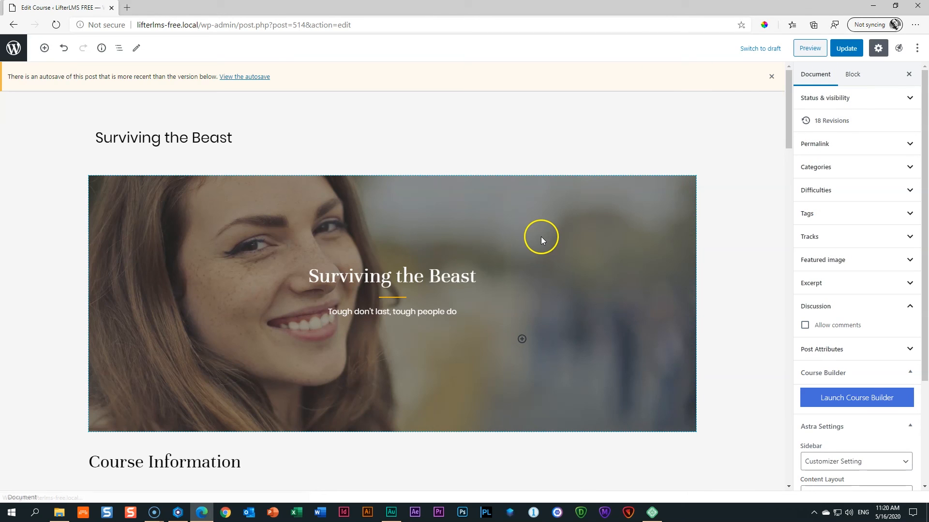
Dismiss the autosave notice and look through the LifterLMS blocks in the block library.
click(773, 76)
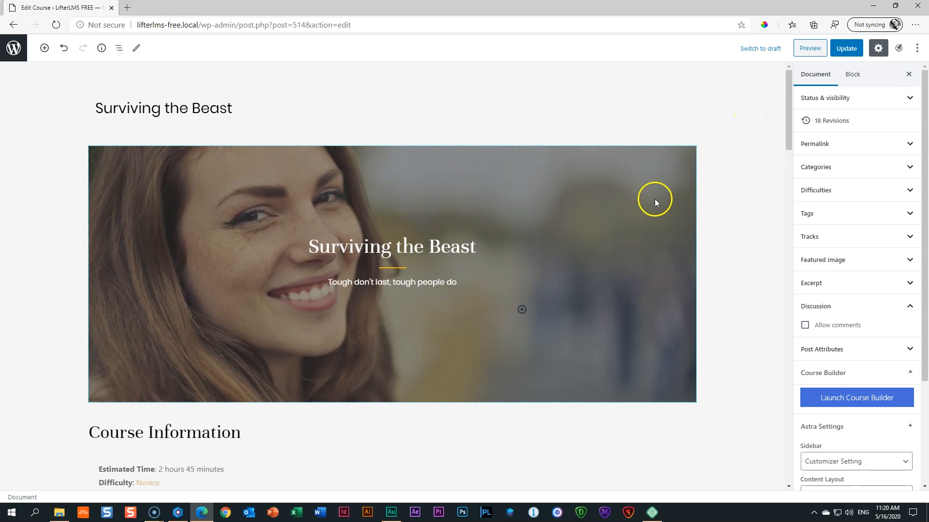
scroll(632, 183, down, 3)
scroll(626, 183, up, 3)
scroll(626, 183, down, 3)
click(157, 240)
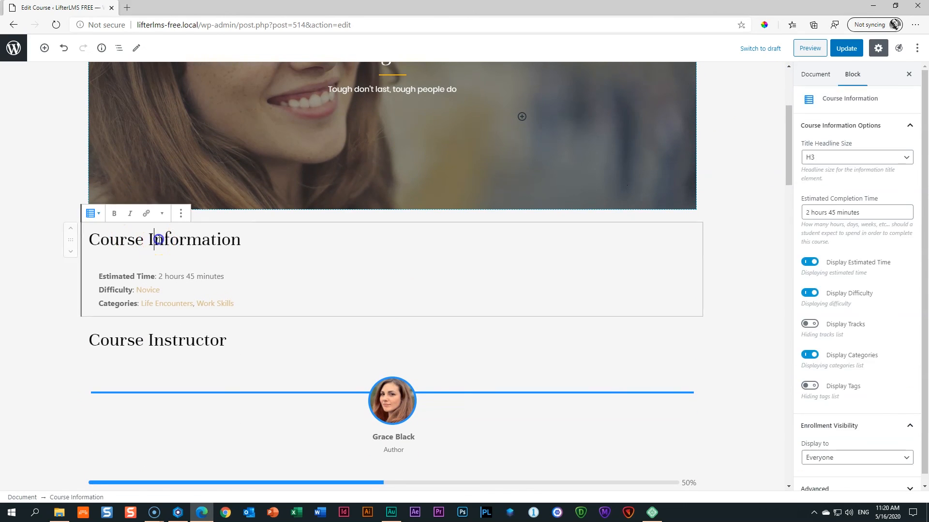
click(45, 48)
click(56, 108)
scroll(72, 184, down, 2)
click(67, 207)
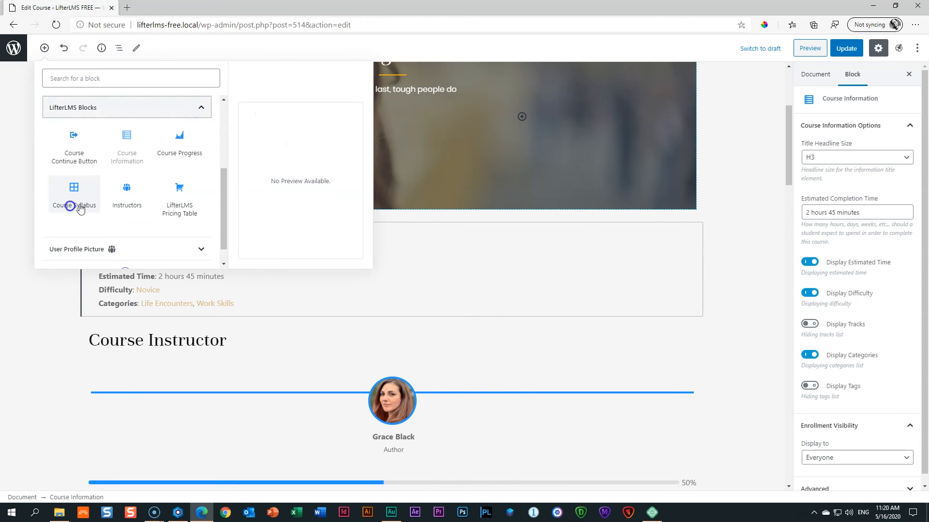
click(742, 248)
Review the Syllabus section of the Surviving the Beast course, then Update it.
scroll(728, 253, down, 10)
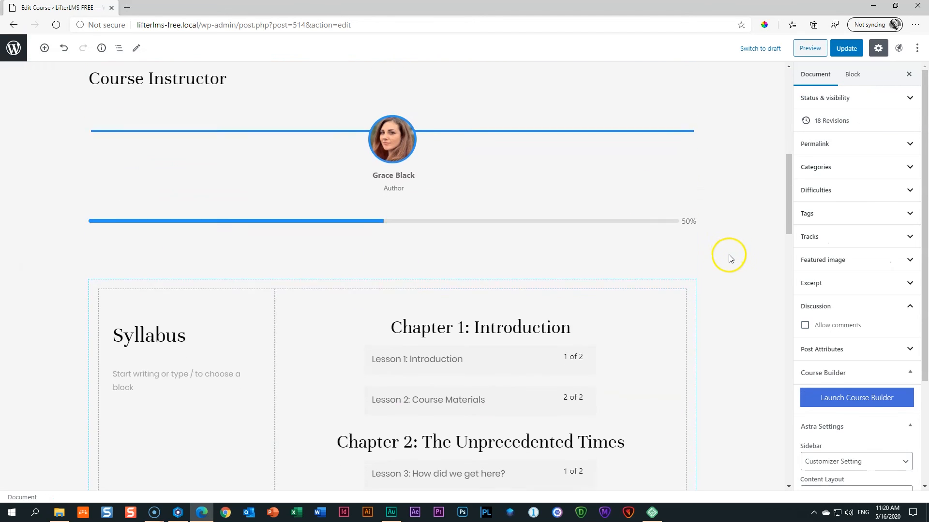
scroll(728, 257, up, 10)
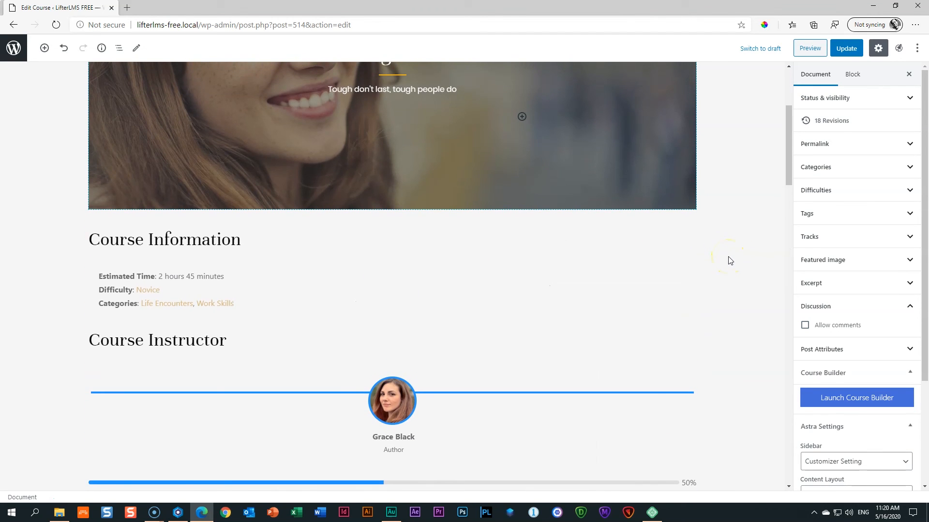
scroll(730, 261, up, 4)
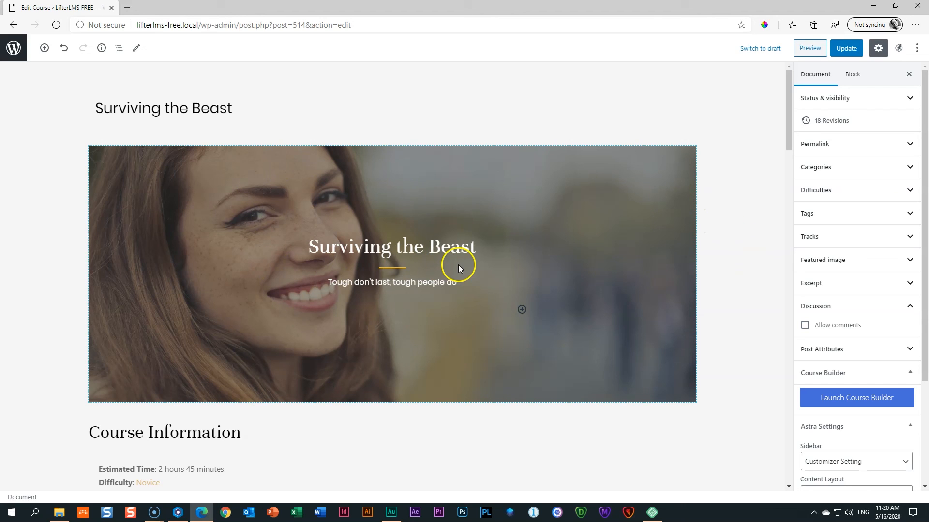
scroll(365, 228, down, 4)
scroll(365, 228, down, 4)
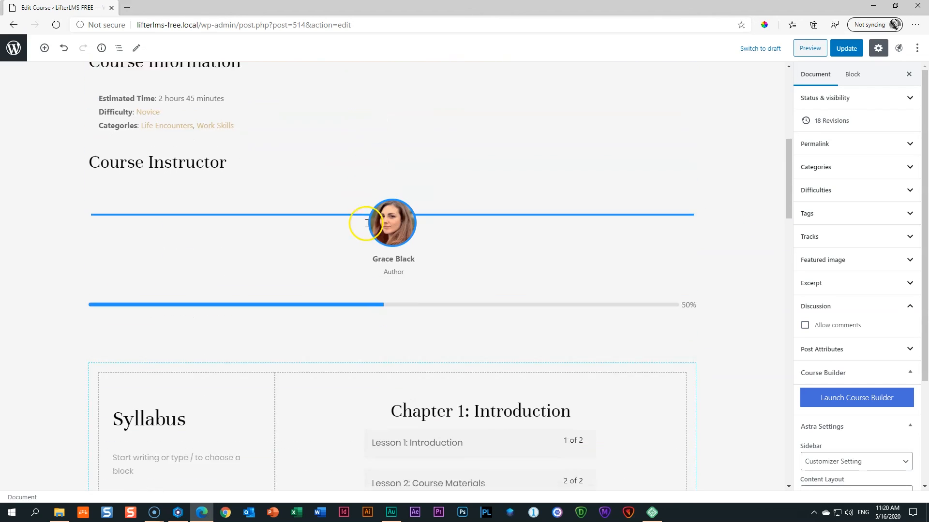
scroll(491, 326, down, 4)
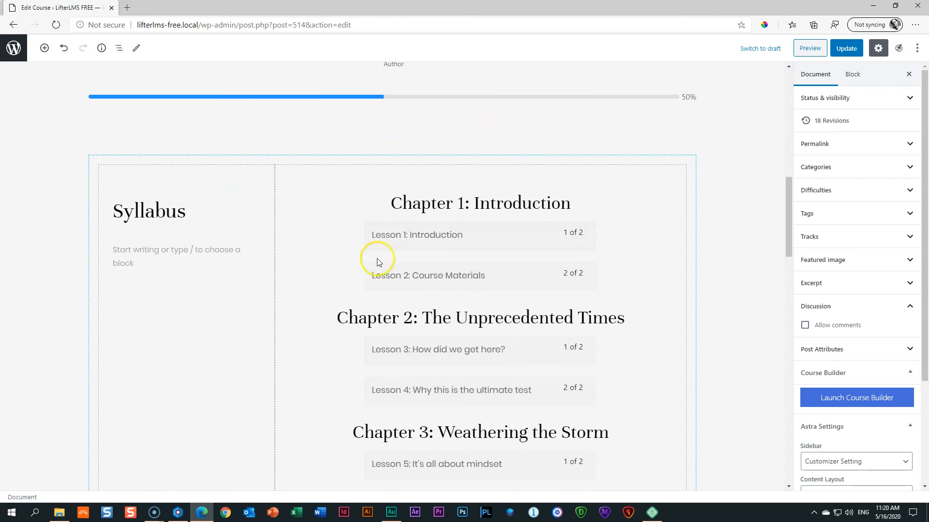
scroll(483, 244, down, 2)
scroll(483, 243, up, 2)
click(189, 220)
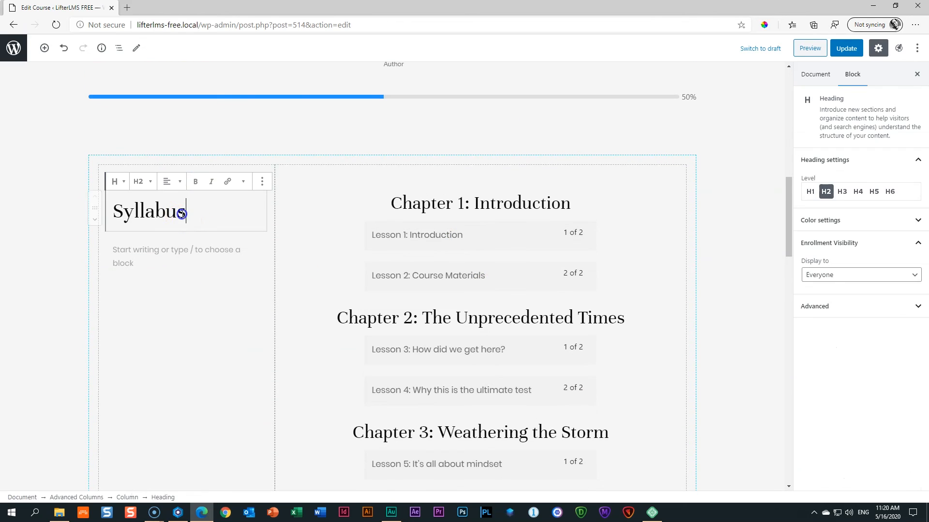
click(712, 200)
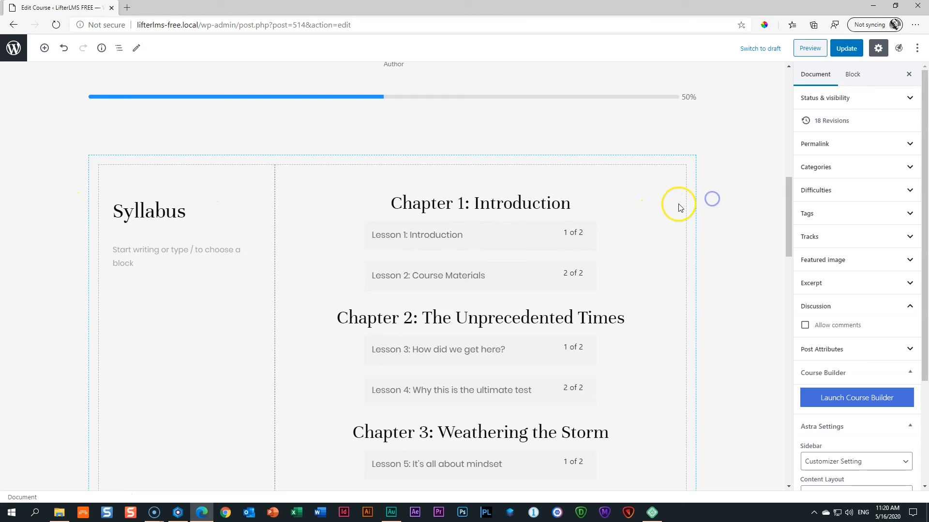
scroll(694, 212, down, 15)
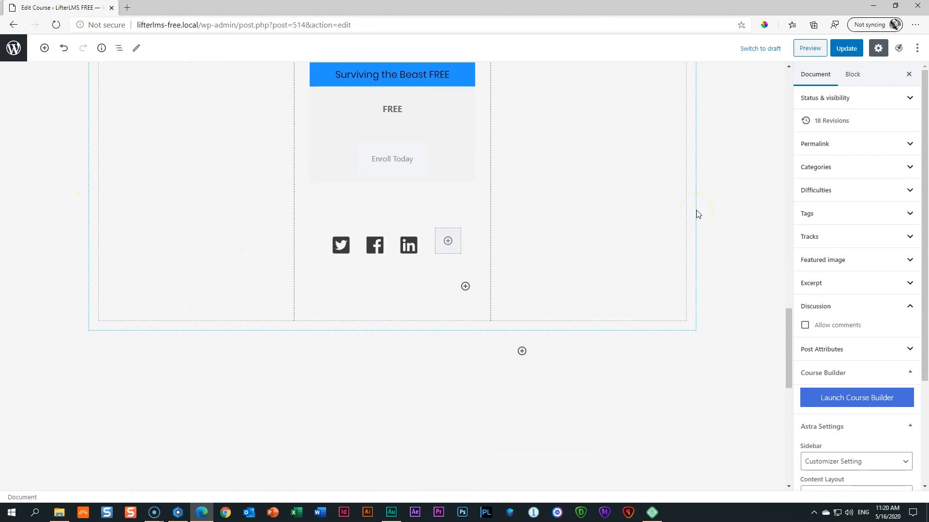
scroll(696, 210, down, 5)
scroll(696, 210, up, 11)
scroll(697, 211, up, 15)
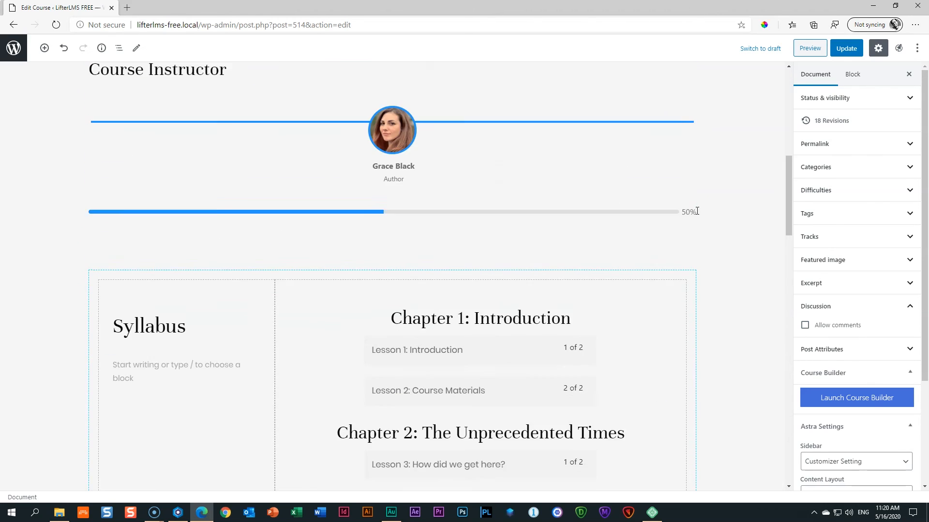
click(844, 51)
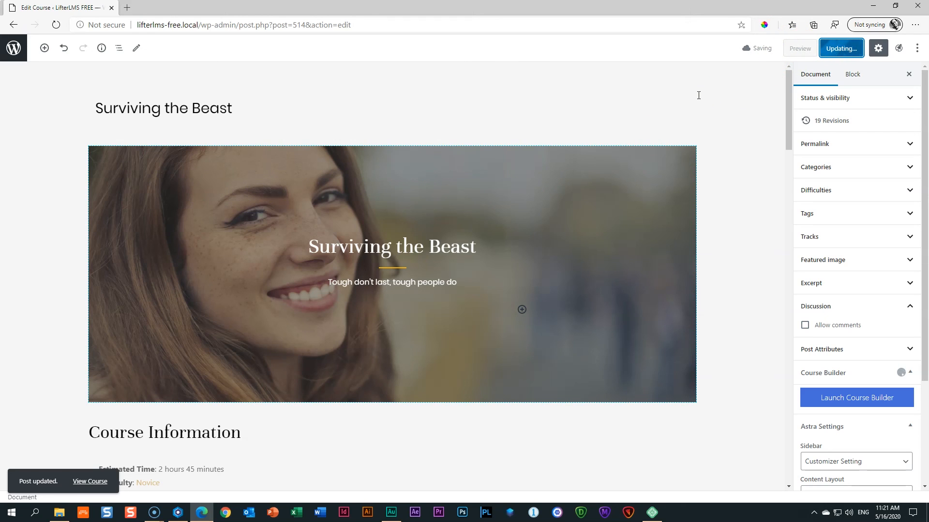
Preview the course page in a new tab and scroll through its Course Outline sidebar.
click(799, 47)
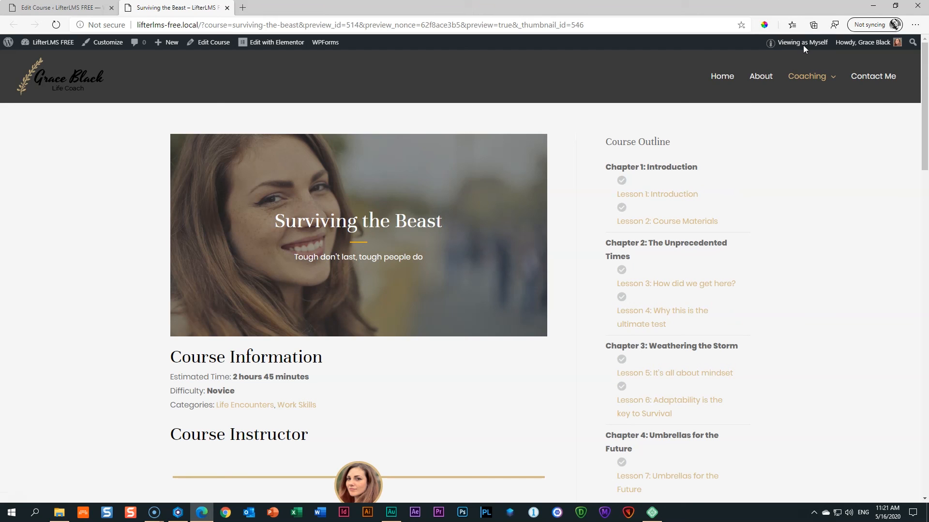
scroll(806, 166, down, 1)
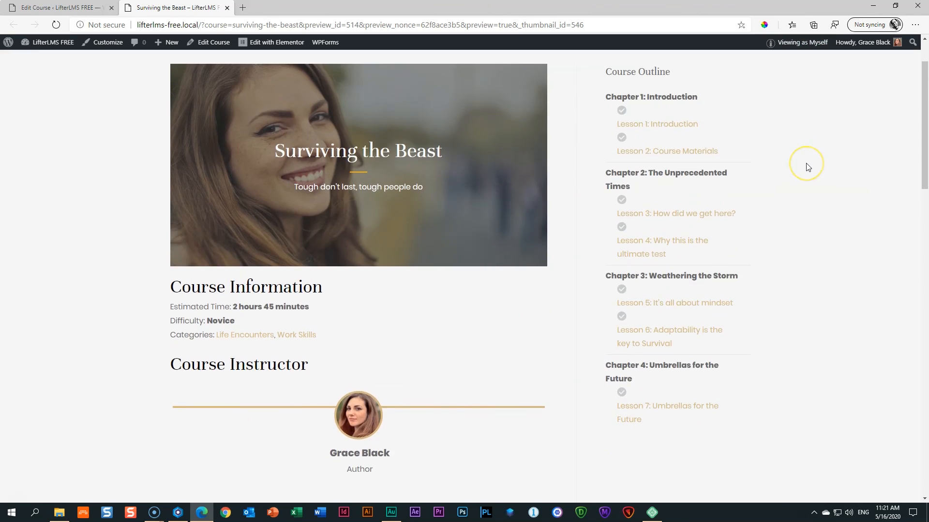
scroll(807, 167, down, 12)
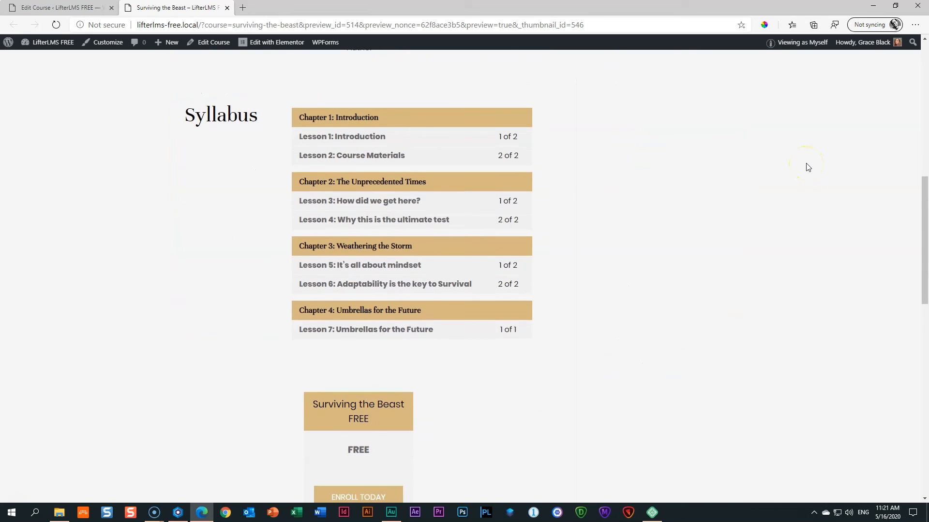
scroll(808, 166, up, 13)
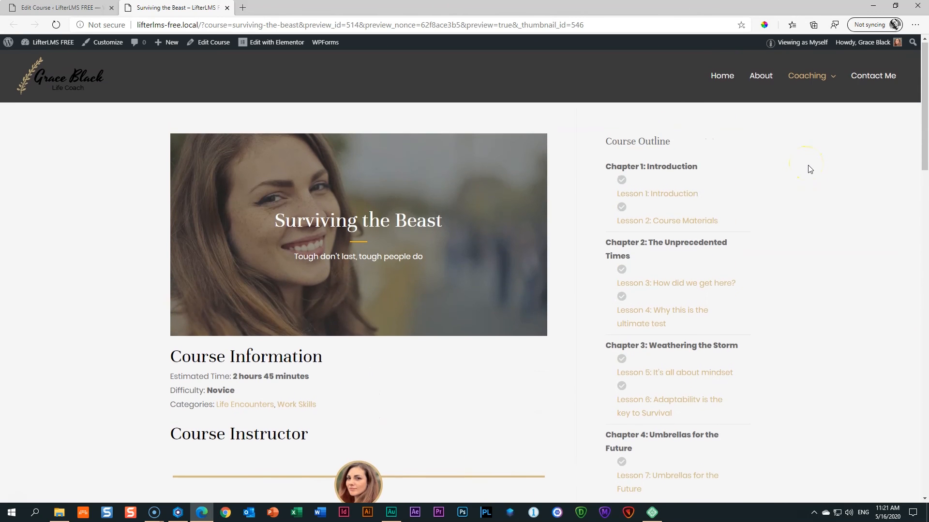
Open Coaching > Surviving the Beast, then switch to the browser window showing Lesson 3.
mouse_move(822, 80)
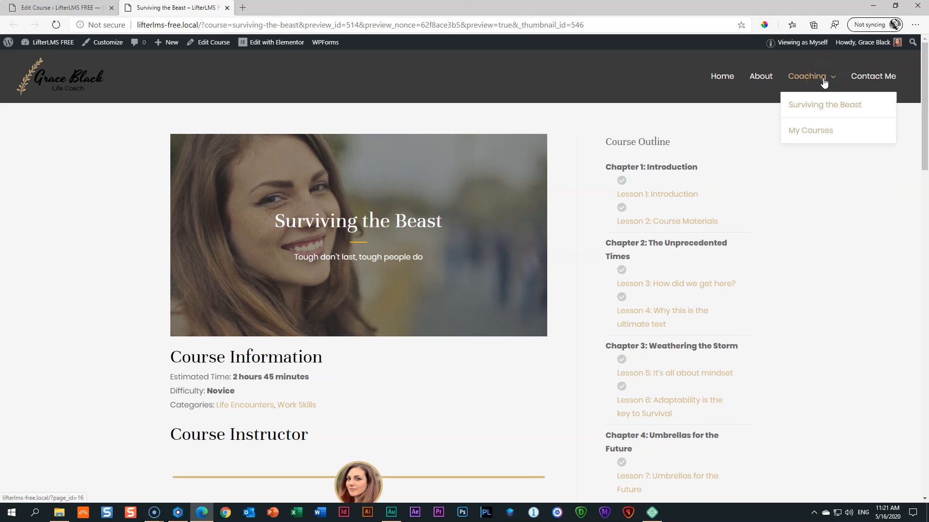
click(834, 107)
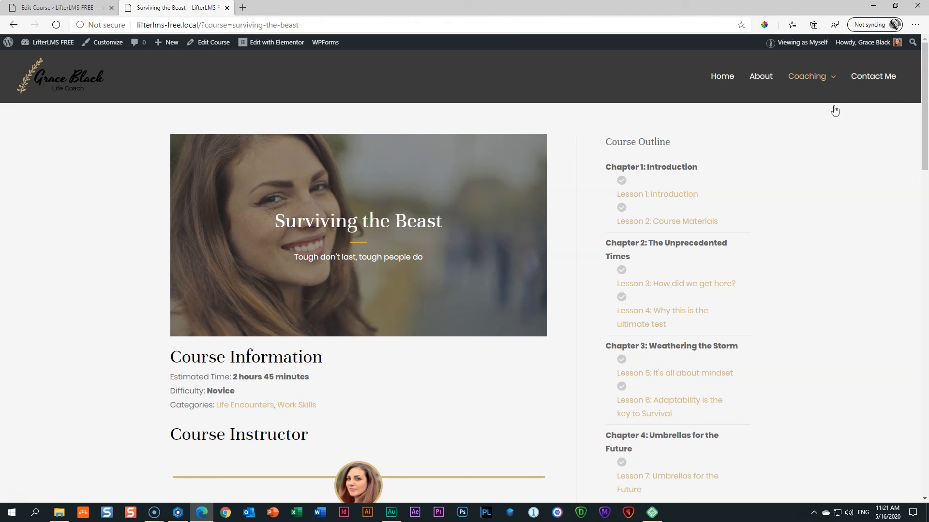
click(178, 512)
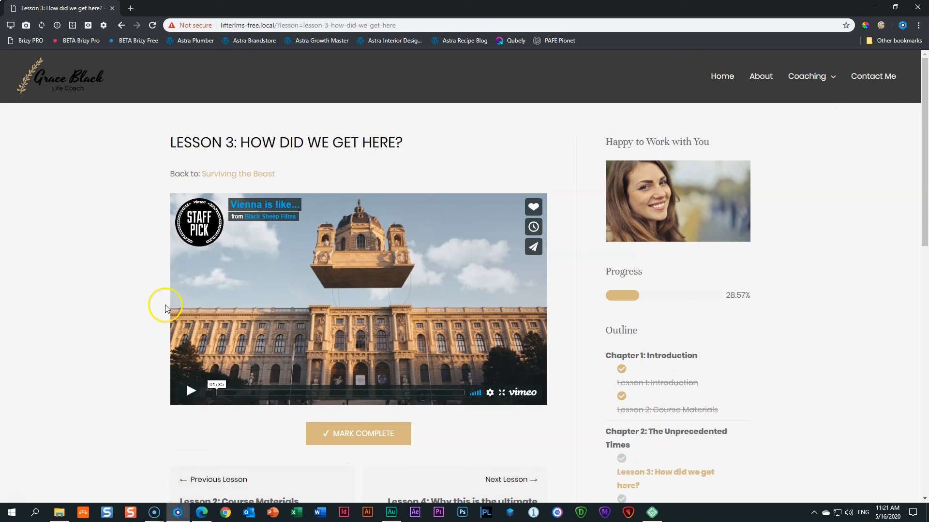
As the student, open the enrolled Surviving the Beast course from the My Courses dashboard.
mouse_move(806, 76)
click(804, 132)
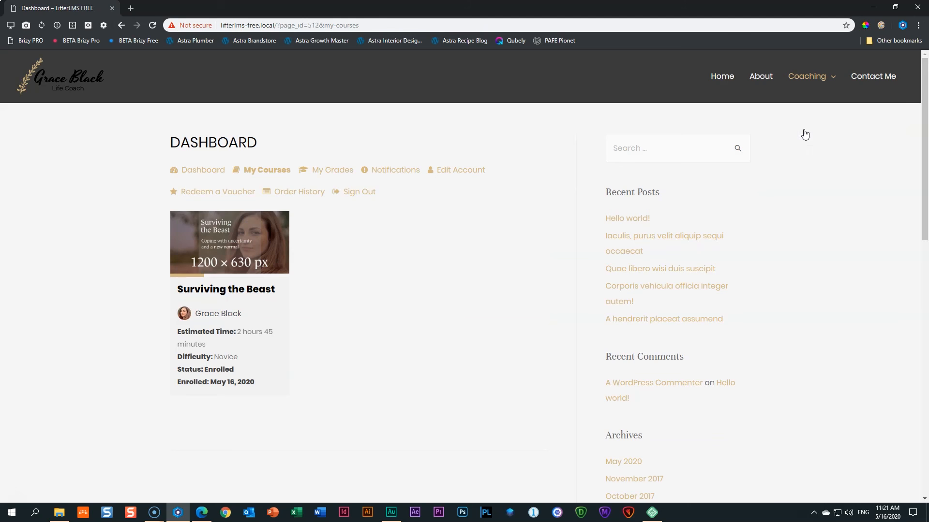
click(260, 260)
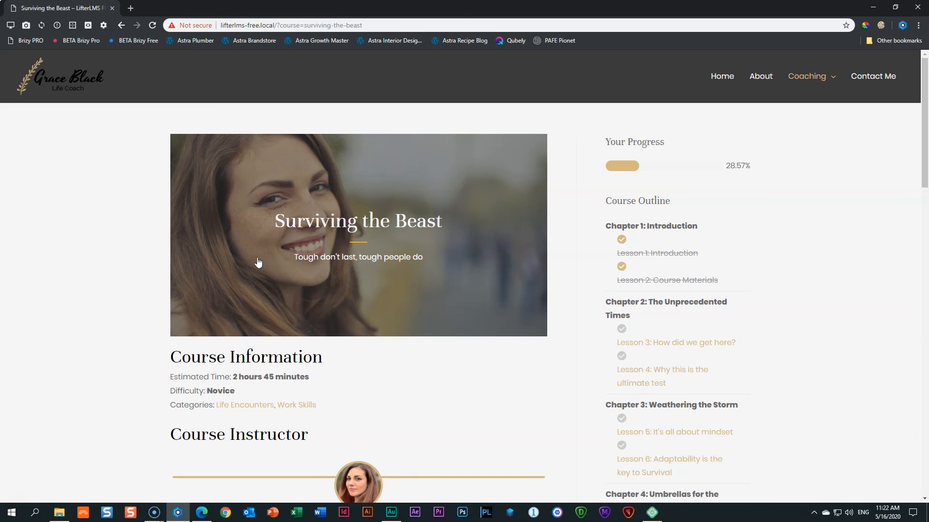
click(253, 236)
Go to the home page, check the Coaching submenu, then switch to the course-page browser.
click(729, 73)
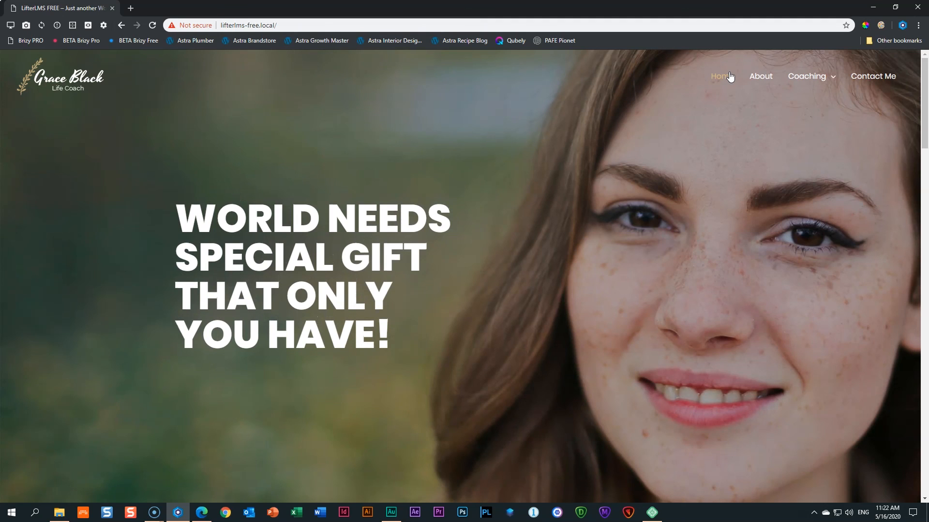
click(812, 75)
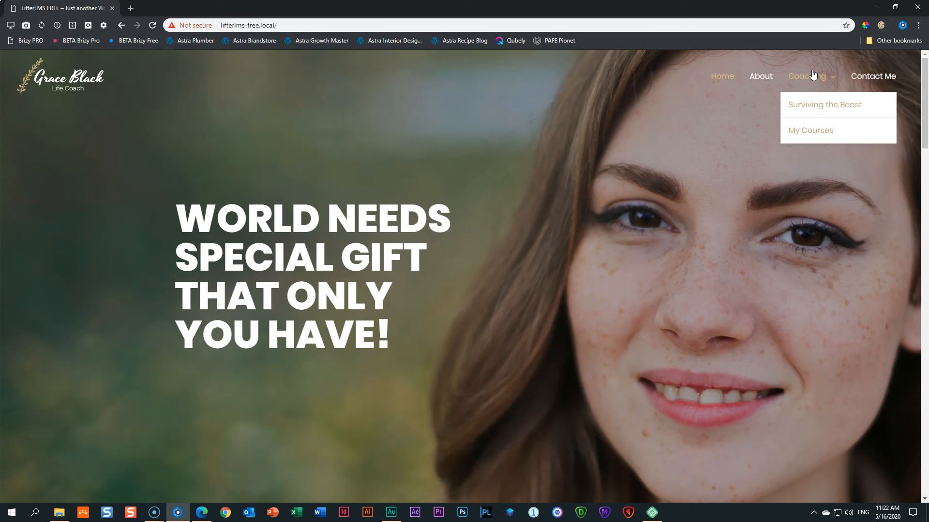
click(617, 230)
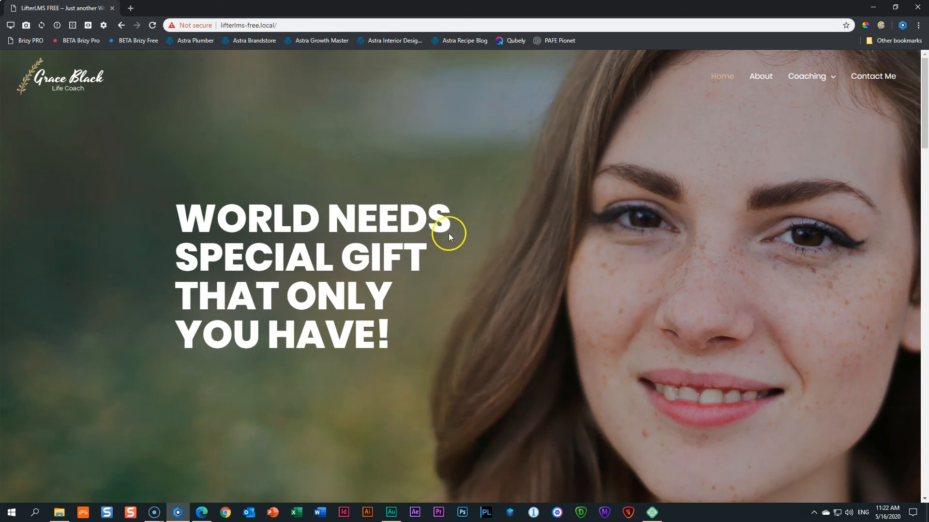
click(202, 513)
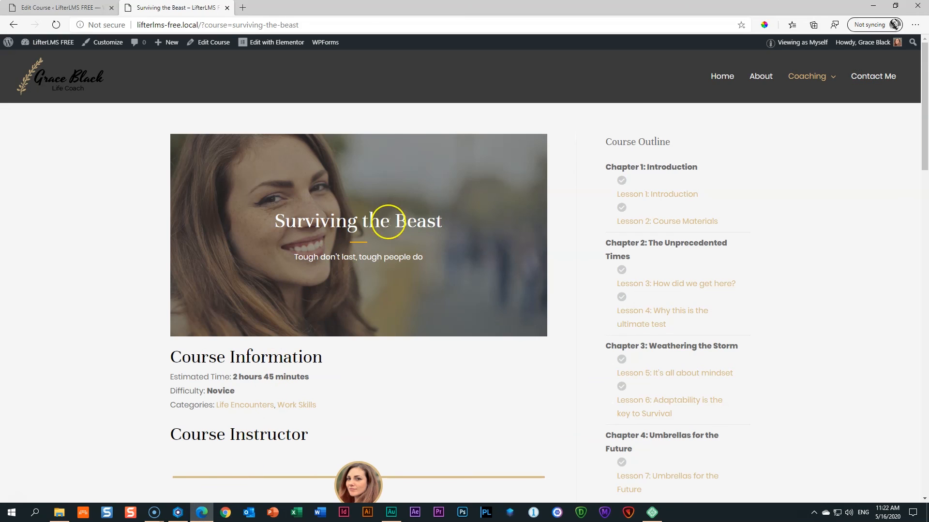
Go to the site's Home page and open it with Edit with Elementor.
click(726, 77)
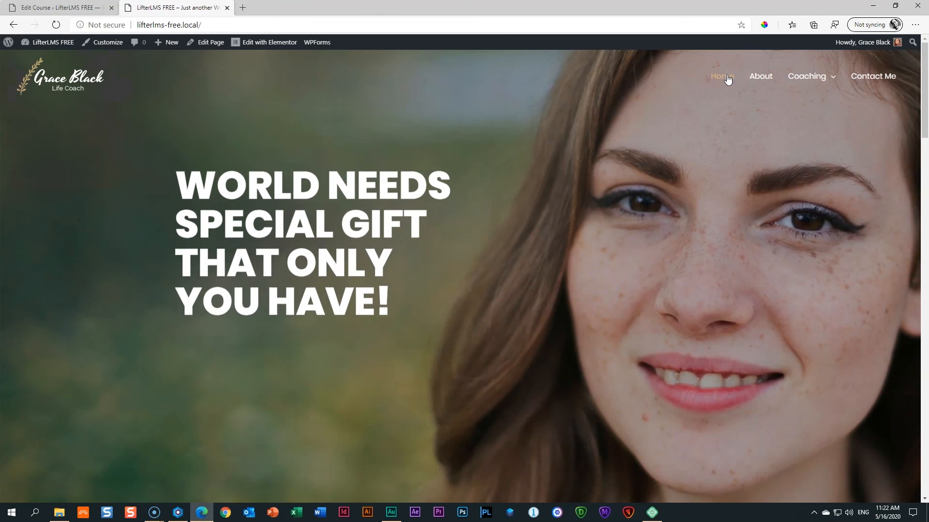
click(275, 45)
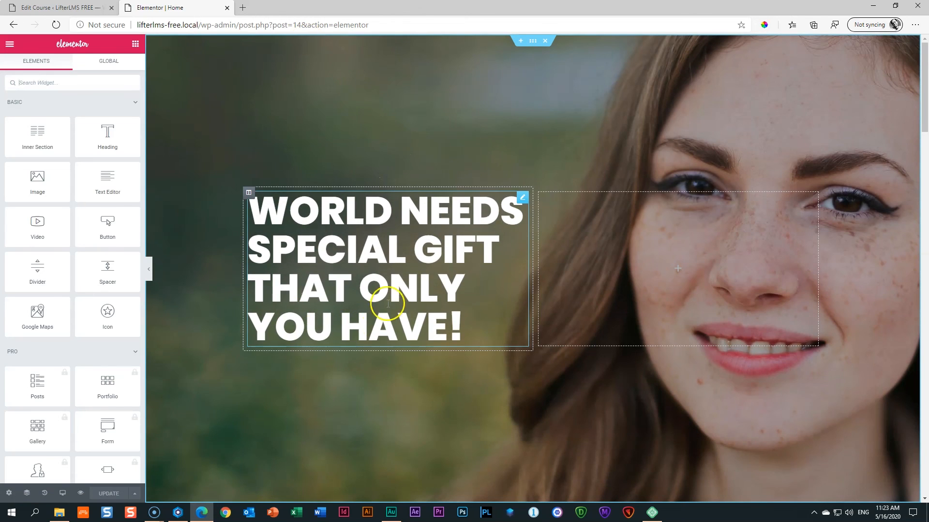
Drag a Button widget under the hero headline and set its text to 'LIFE COACH COURSE FREE'.
click(392, 293)
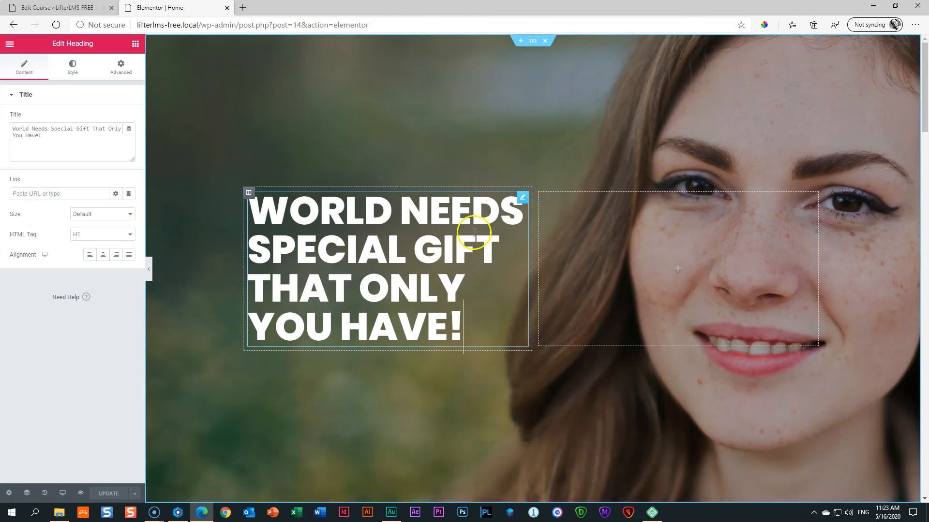
click(135, 44)
click(38, 83)
text(button)
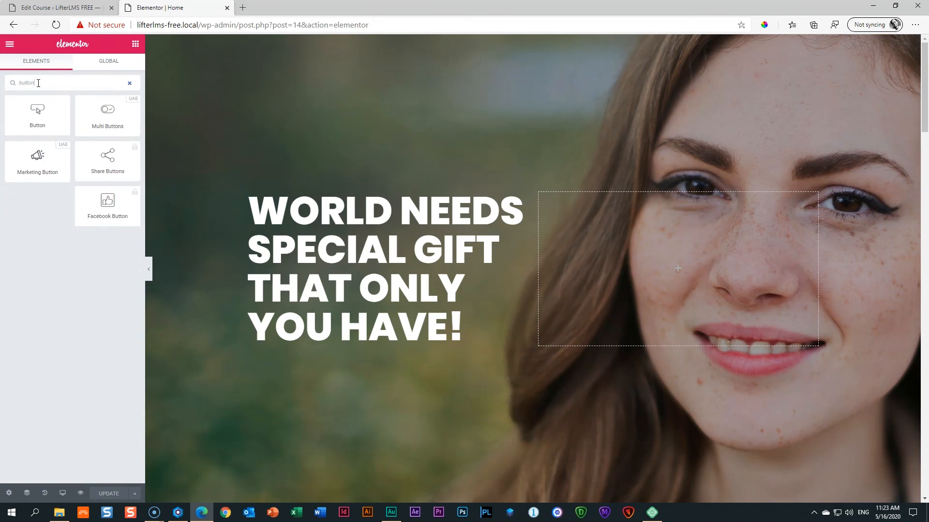
click(41, 120)
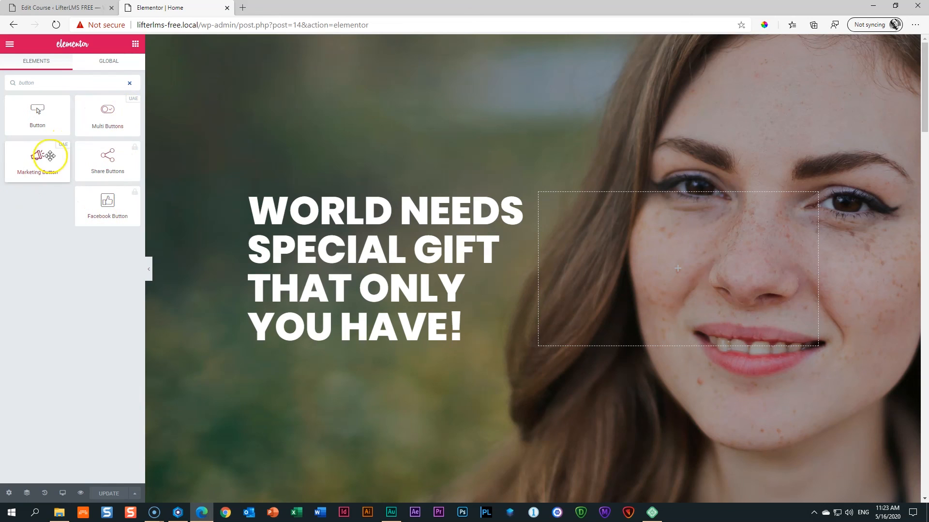
drag(44, 111, 345, 325)
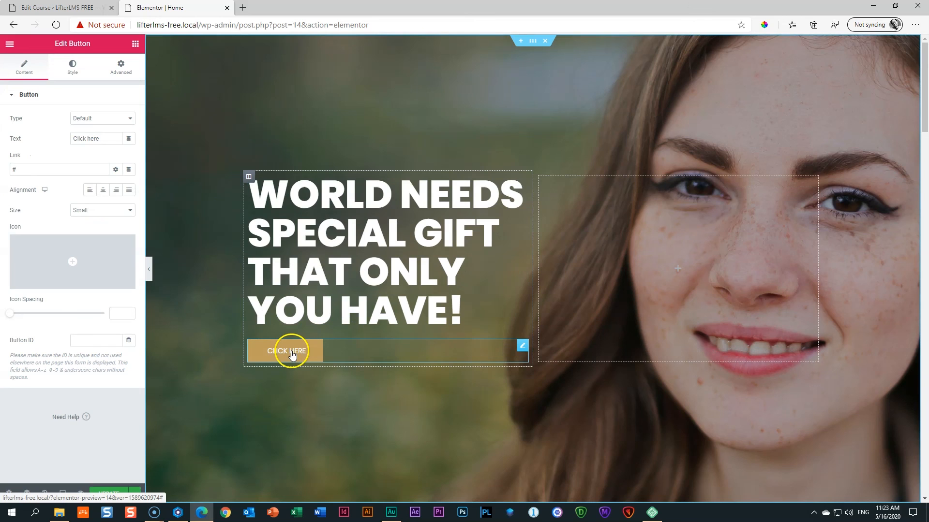
key(BackSpace)
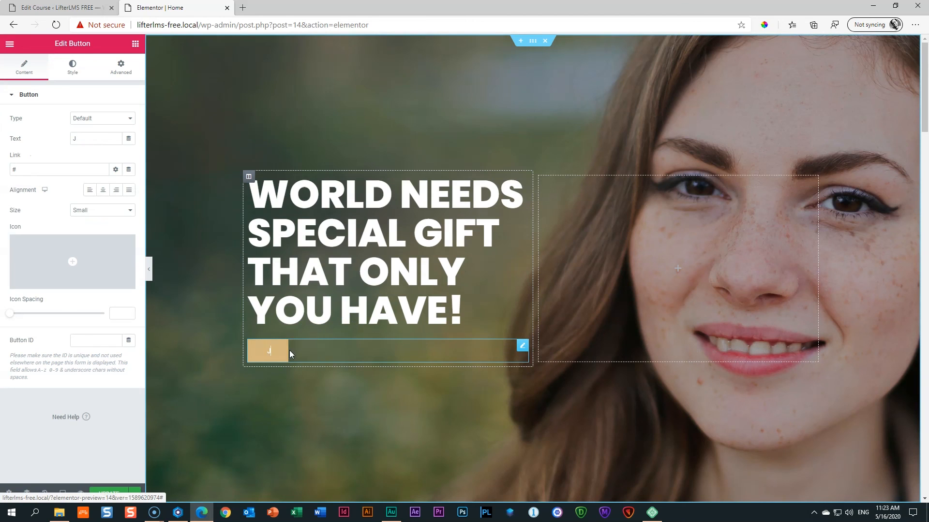
text(LIFE COACH COURSE FREE)
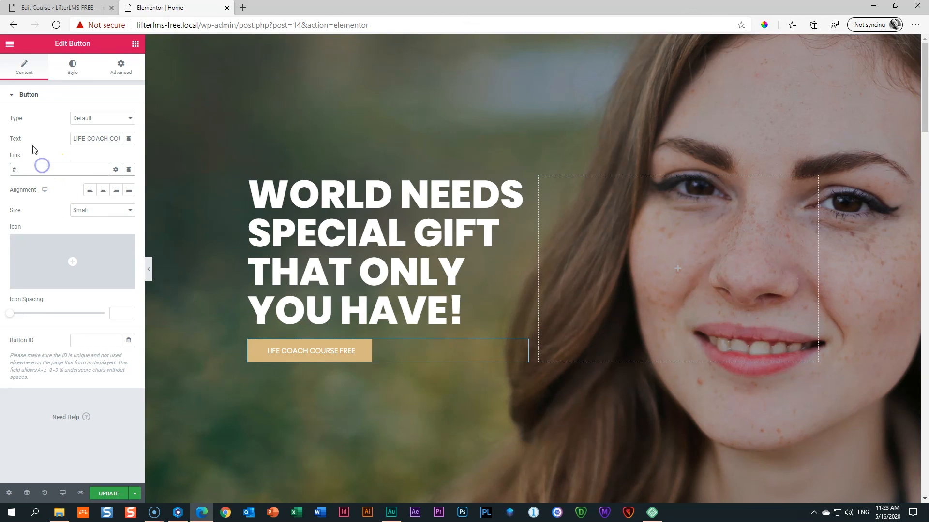
Set the button link to the Surviving the Beast course found by searching 'beast'.
double_click(14, 169)
text(beast)
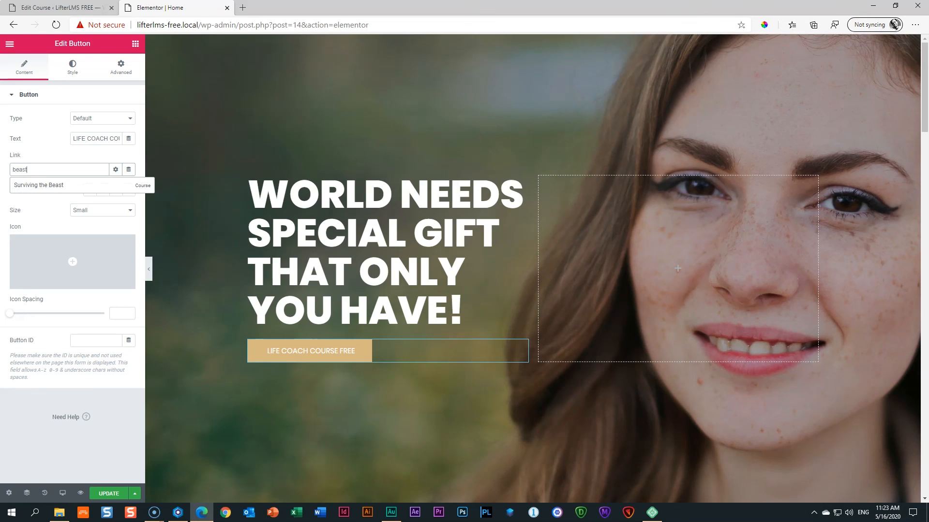
click(37, 186)
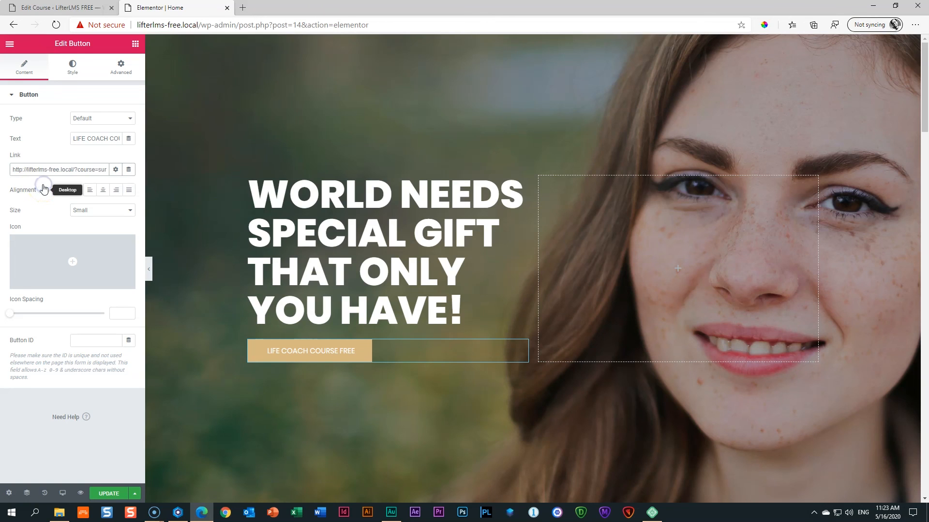
click(90, 169)
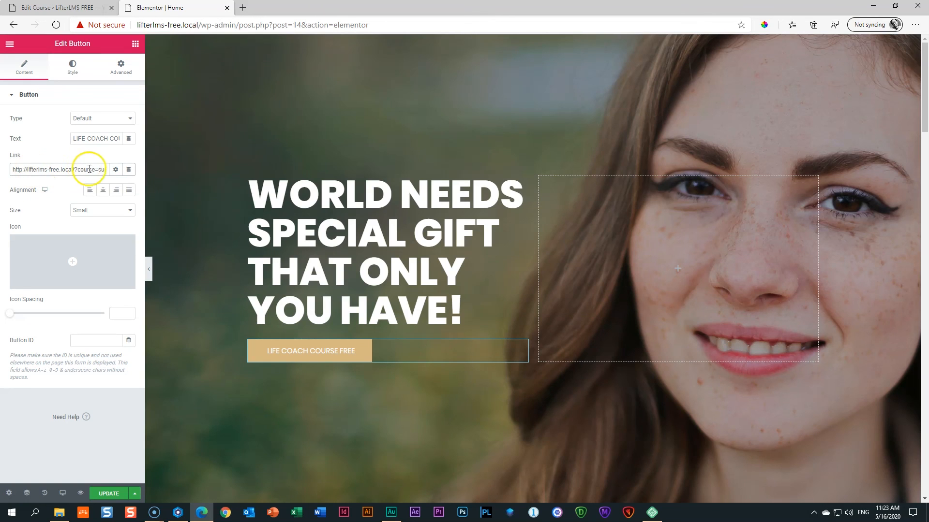
click(115, 170)
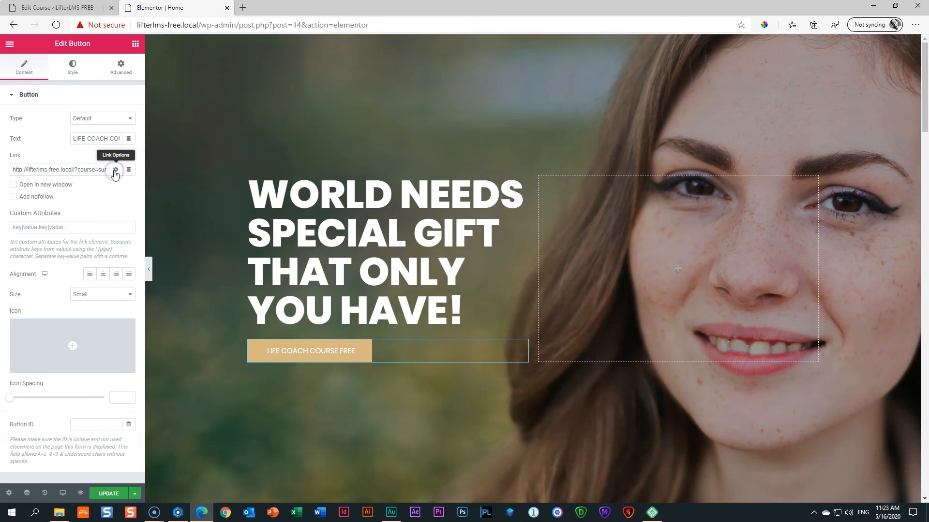
click(12, 186)
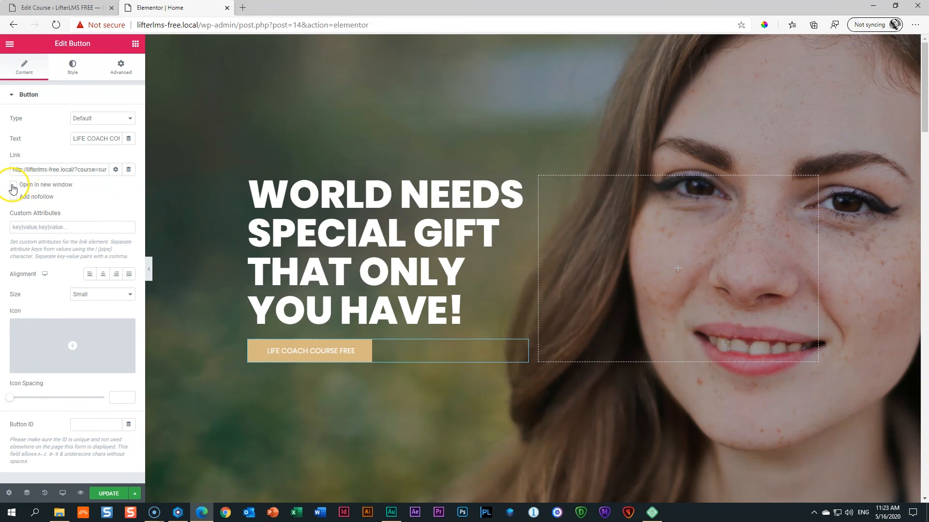
click(115, 171)
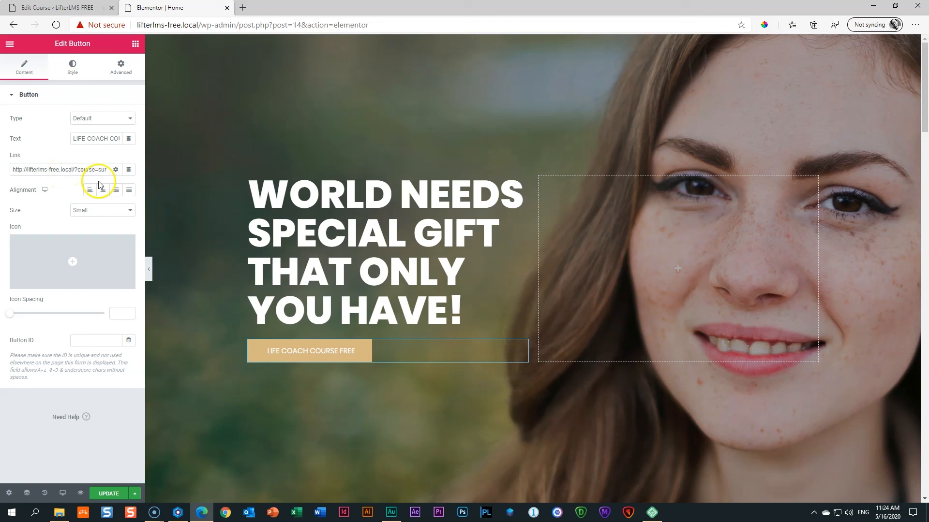
Save the Home page with UPDATE and preview the hero's new LIFE COACH COURSE FREE button.
scroll(242, 187, down, 10)
scroll(243, 186, down, 17)
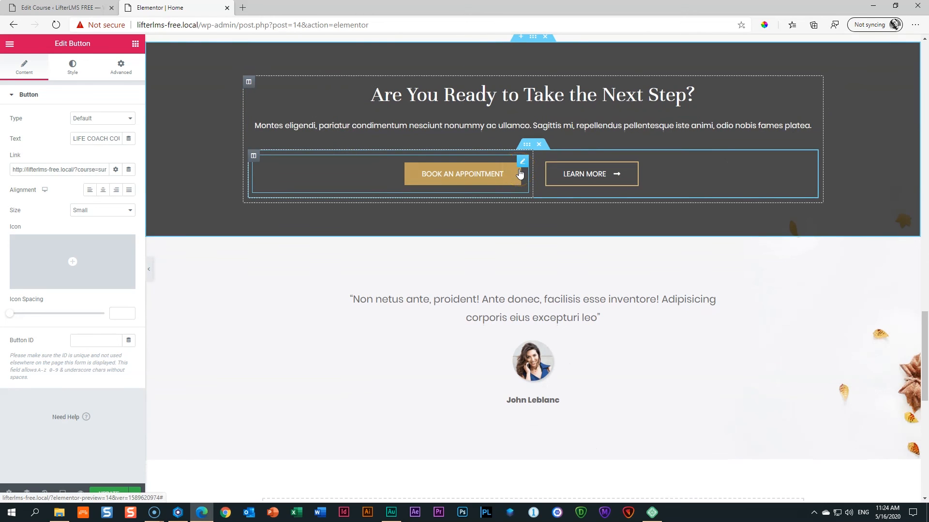
scroll(519, 173, down, 6)
scroll(520, 174, up, 7)
scroll(520, 173, up, 15)
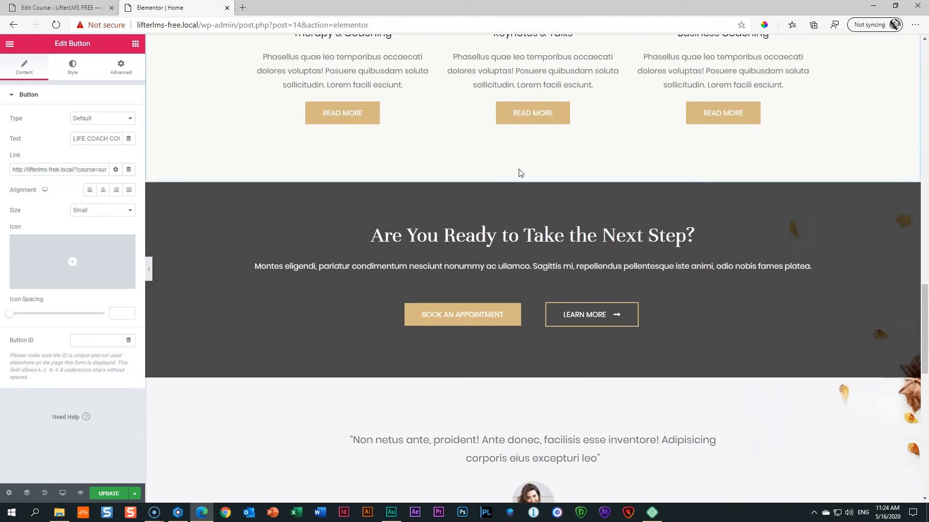
scroll(519, 173, up, 5)
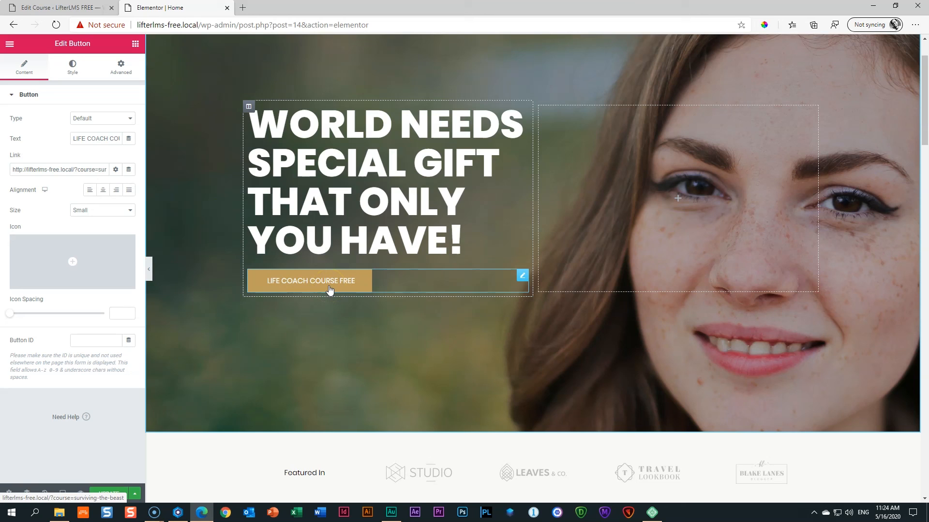
click(303, 284)
click(234, 375)
click(103, 498)
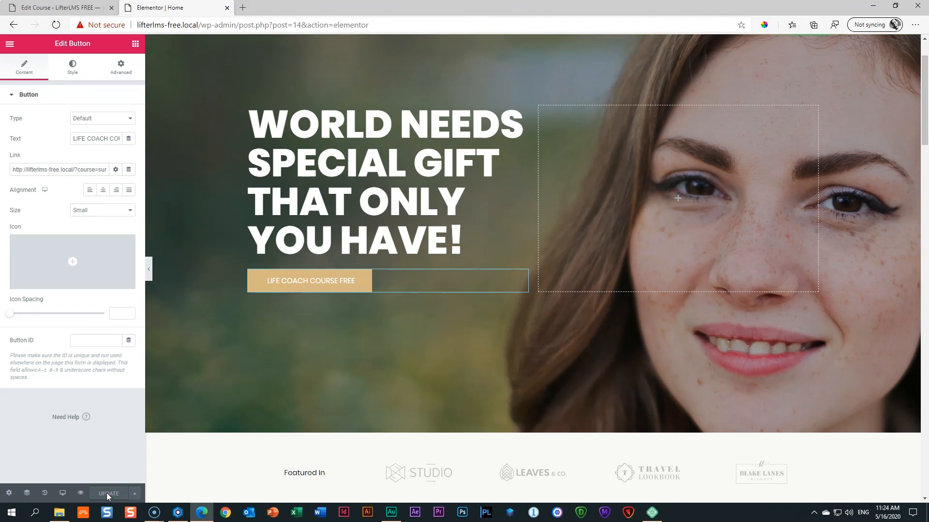
click(81, 493)
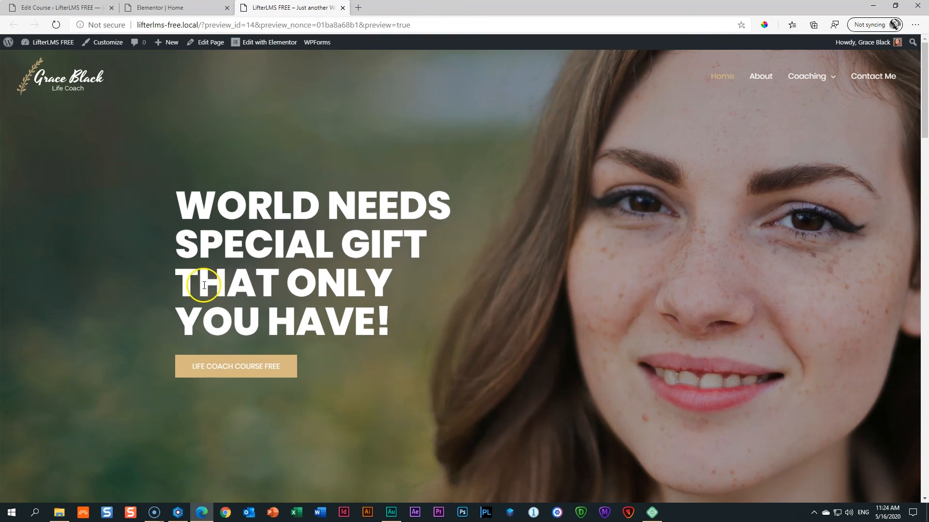
Follow LIFE COACH COURSE FREE to the Surviving the Beast course page, review it, return Home.
click(242, 374)
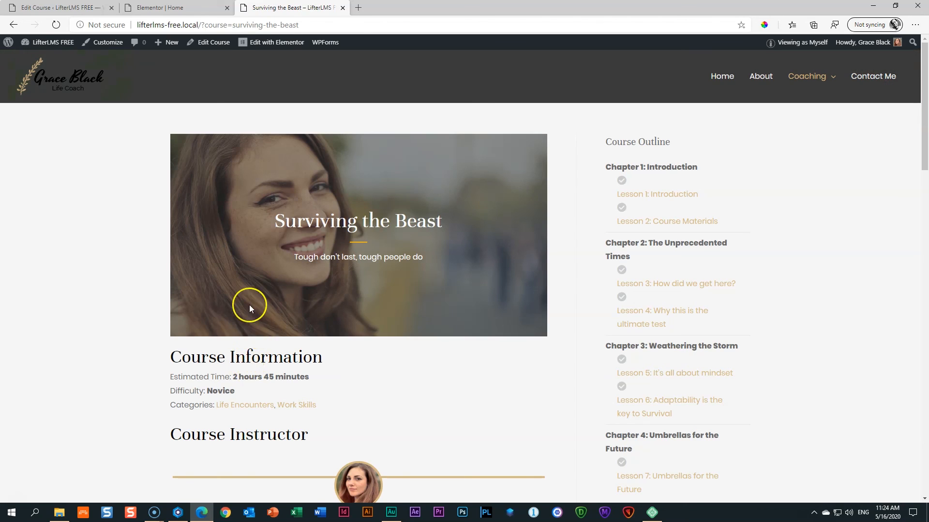
scroll(242, 300, down, 6)
scroll(249, 297, up, 4)
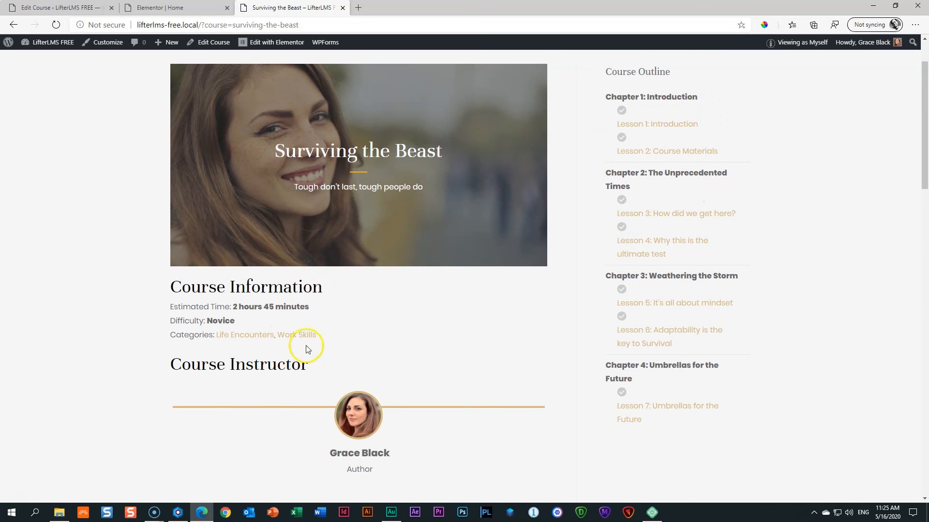
scroll(332, 355, down, 10)
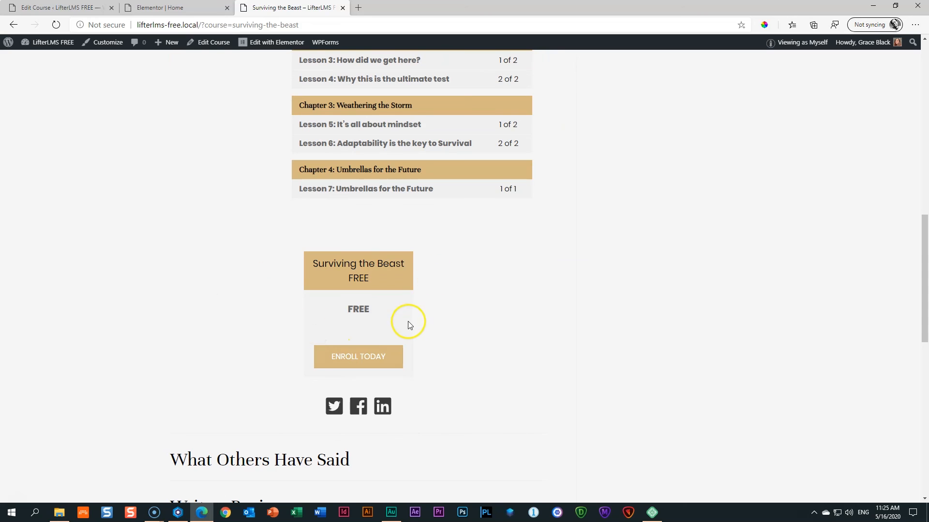
scroll(444, 329, down, 10)
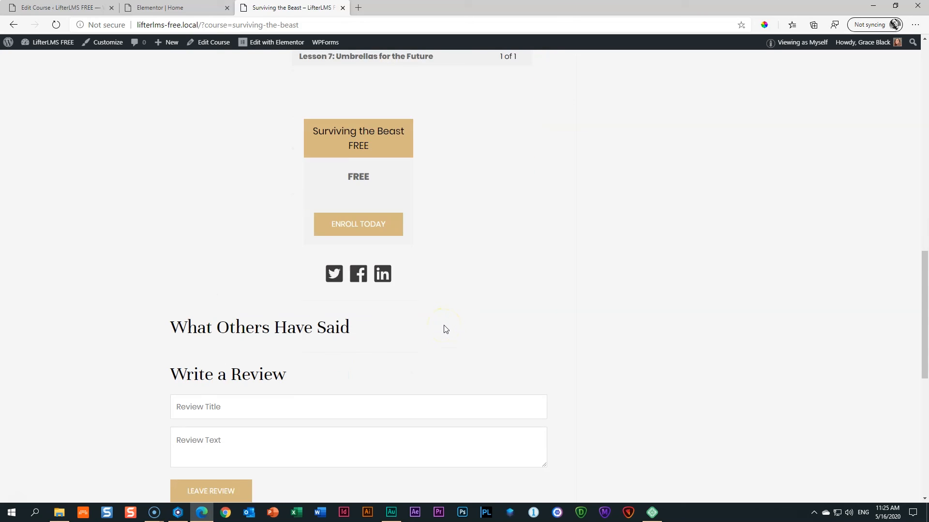
scroll(257, 257, up, 4)
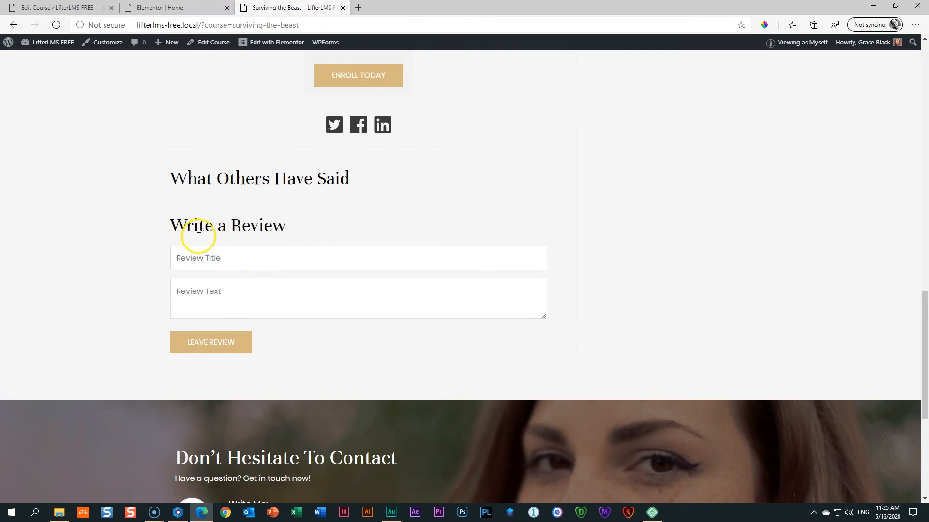
scroll(215, 242, down, 3)
scroll(217, 239, down, 2)
scroll(216, 239, up, 12)
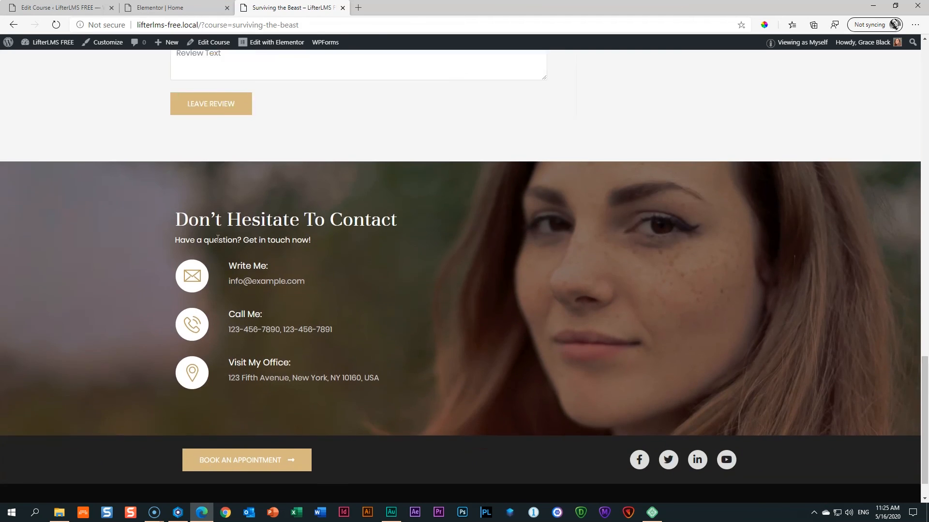
scroll(218, 239, up, 10)
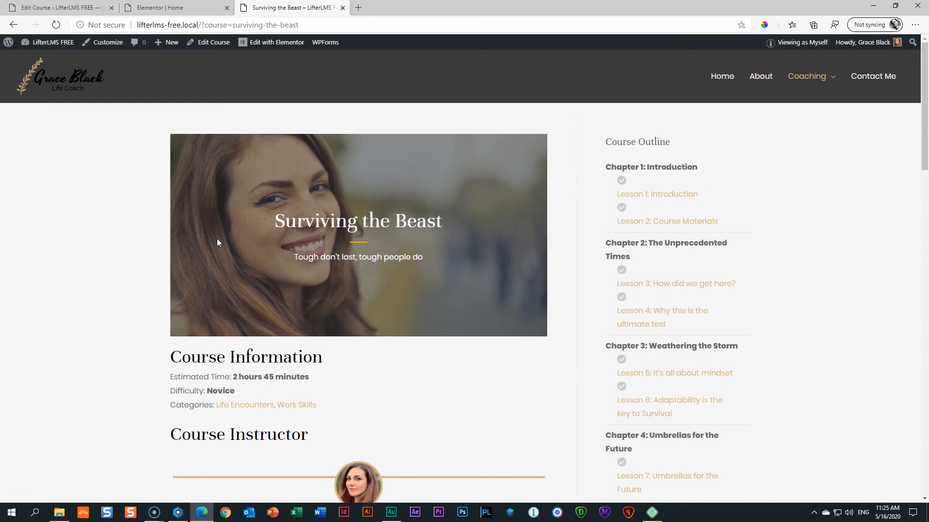
click(730, 83)
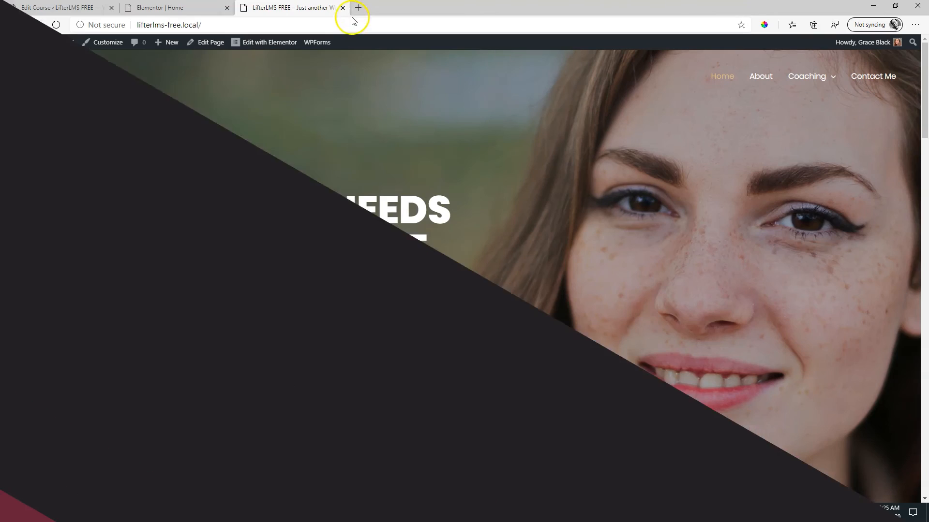
Open a new Edge tab and load lifterlms.com from the address bar.
click(358, 8)
text(lift)
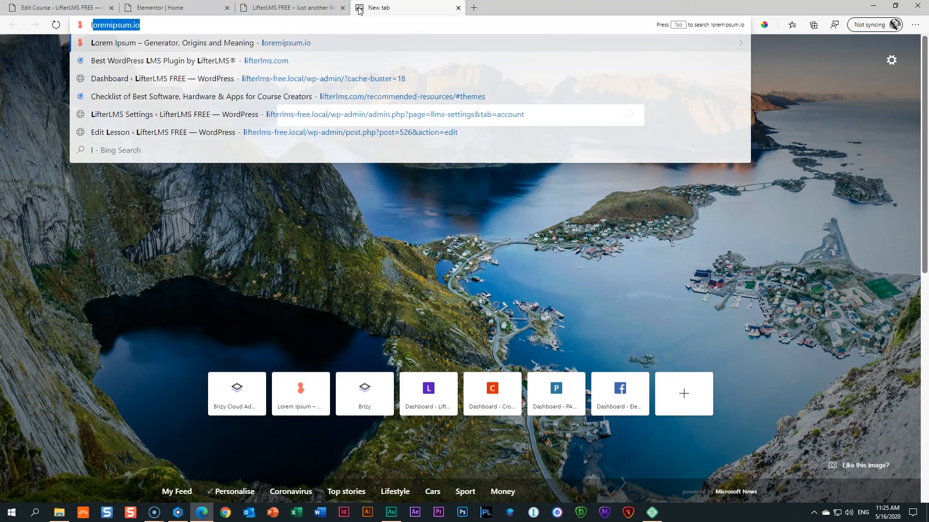
key(Return)
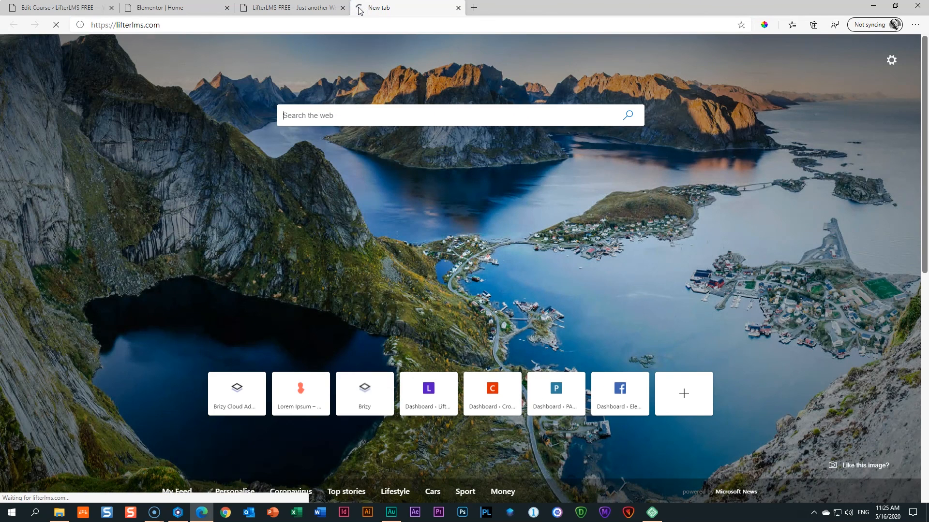
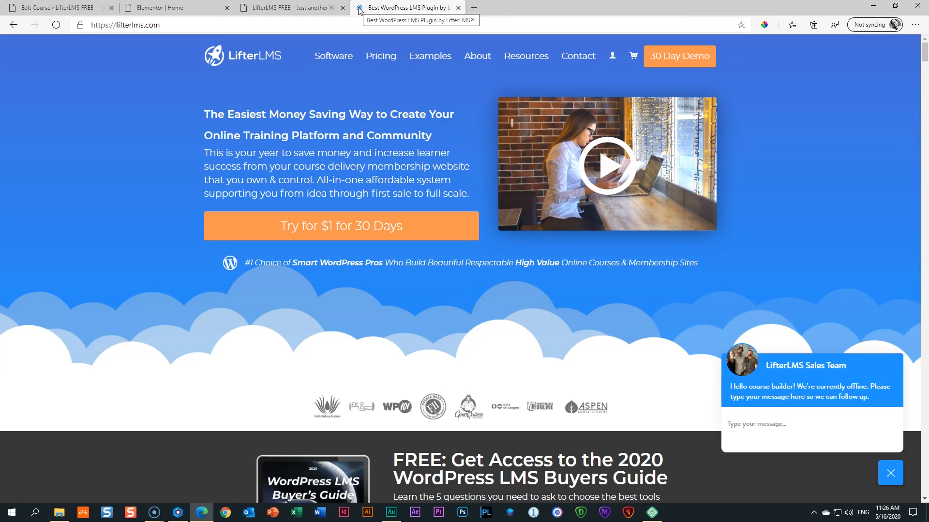
Go to the LifterLMS pricing page and view the Individual Add-Ons ($99+), Universe ($299) and Infinity ($999) plans.
click(379, 57)
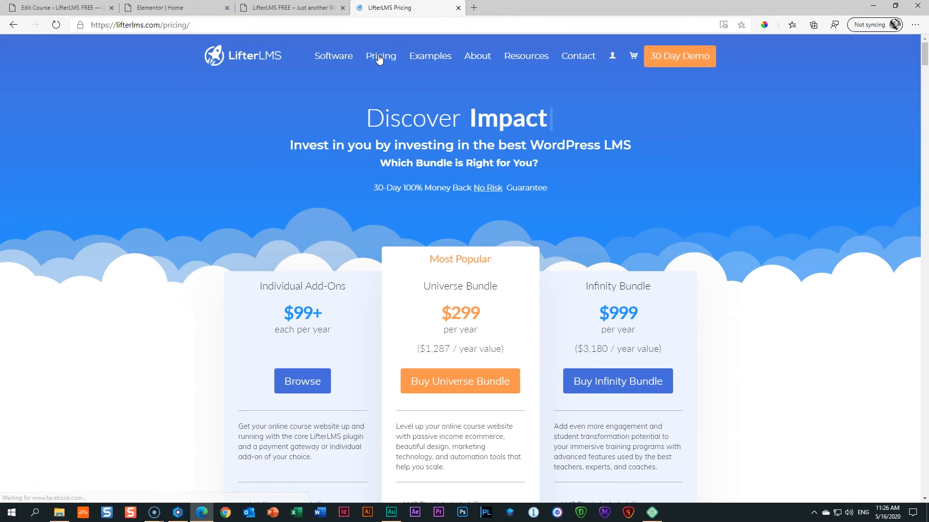
scroll(323, 170, down, 2)
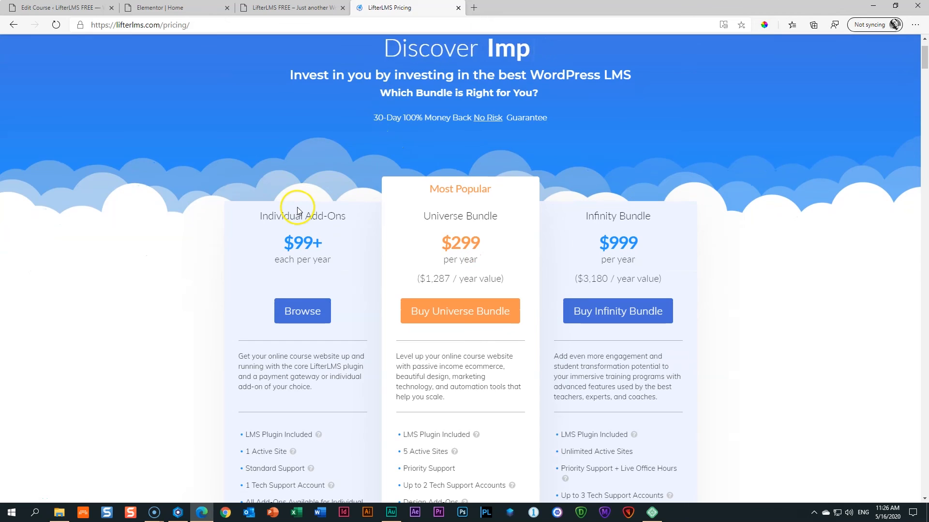
scroll(300, 201, down, 3)
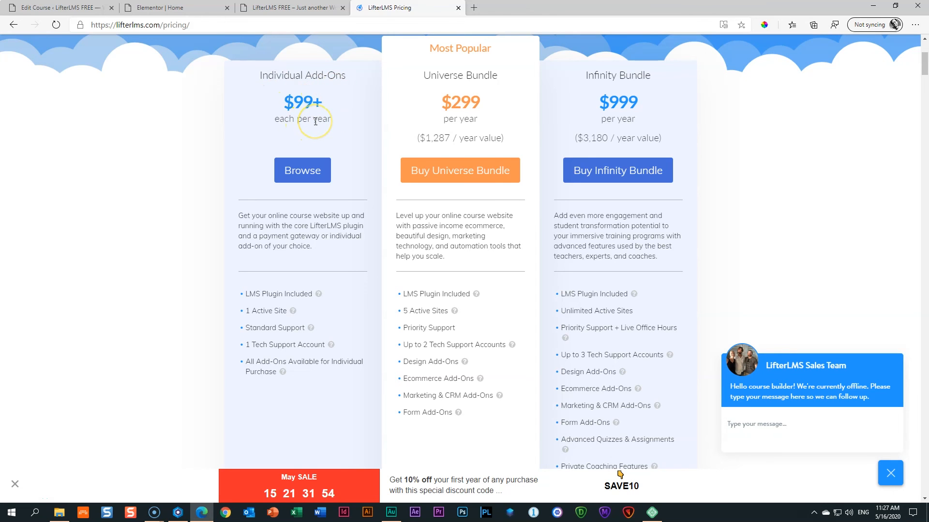
scroll(314, 121, up, 3)
scroll(315, 123, down, 4)
scroll(317, 126, up, 3)
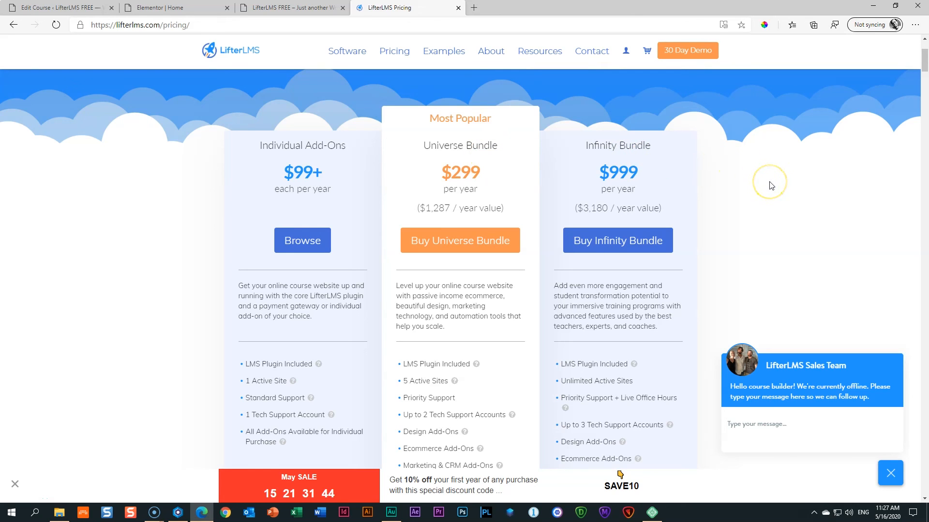
Review the feature lists under each pricing plan to compare what the bundles include.
scroll(767, 208, down, 3)
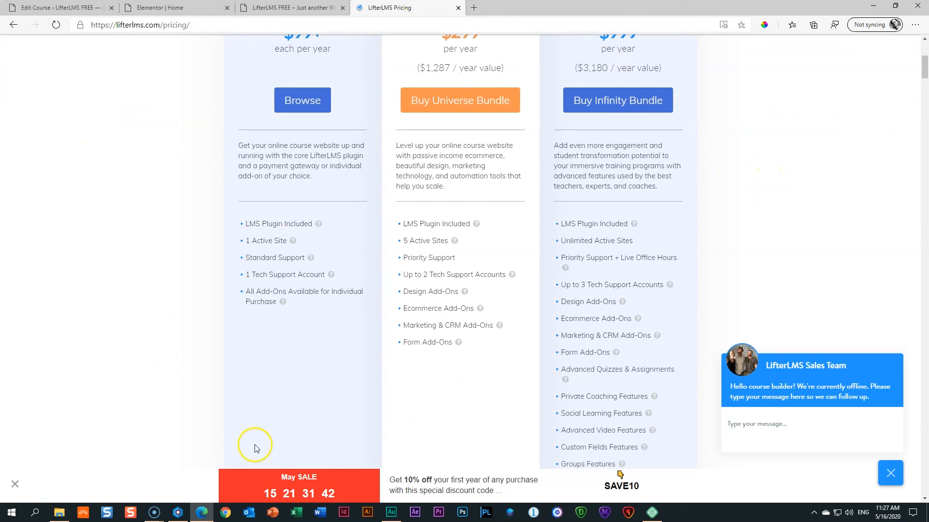
scroll(237, 397, down, 7)
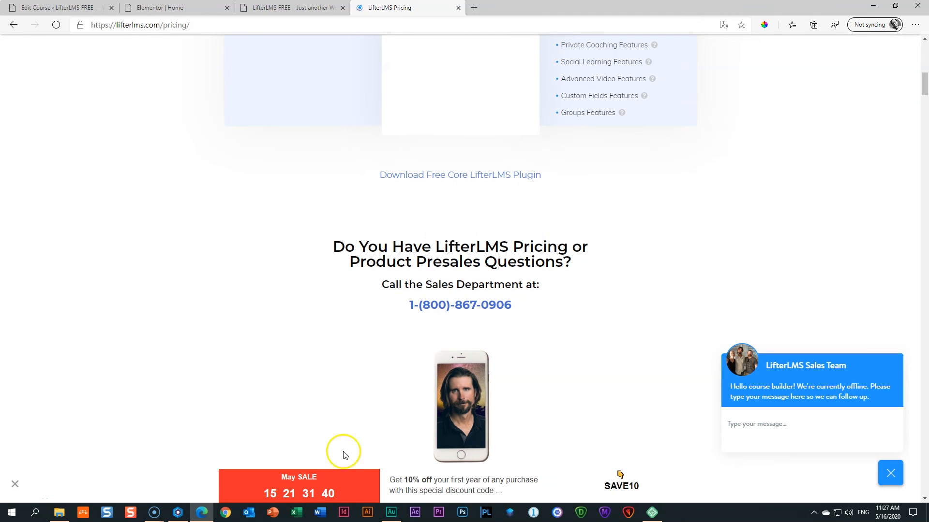
scroll(566, 374, up, 4)
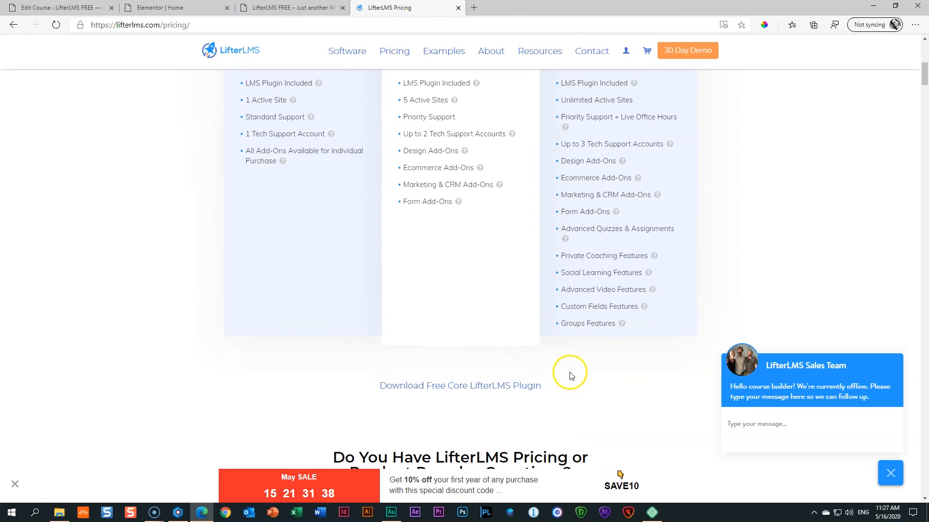
scroll(566, 352, up, 6)
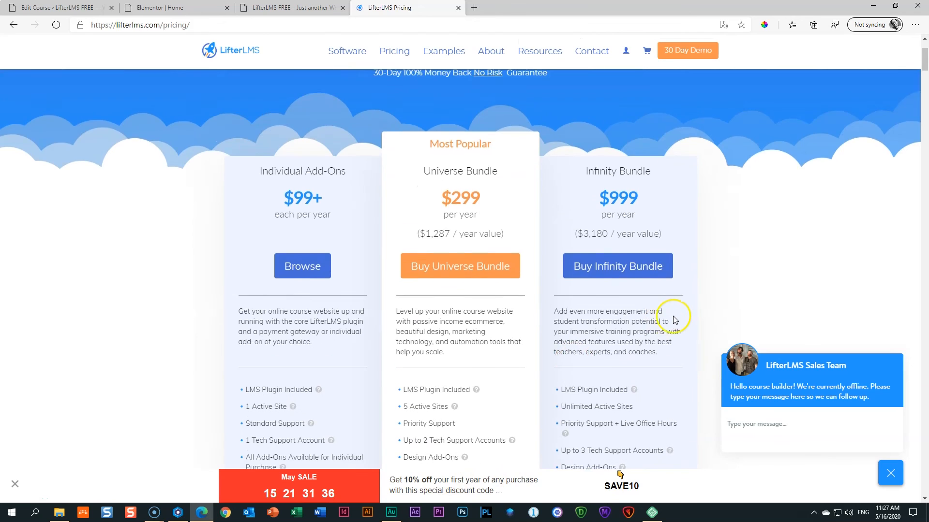
scroll(674, 320, up, 3)
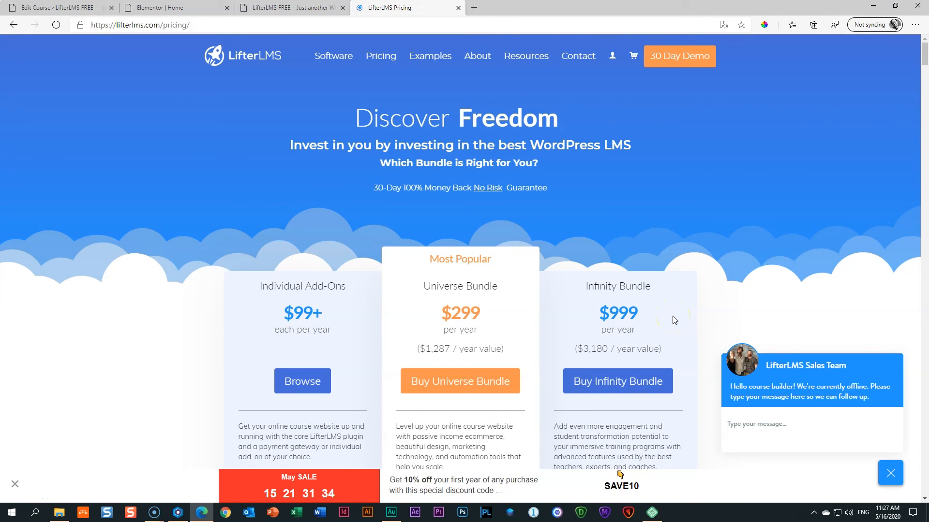
scroll(674, 320, down, 6)
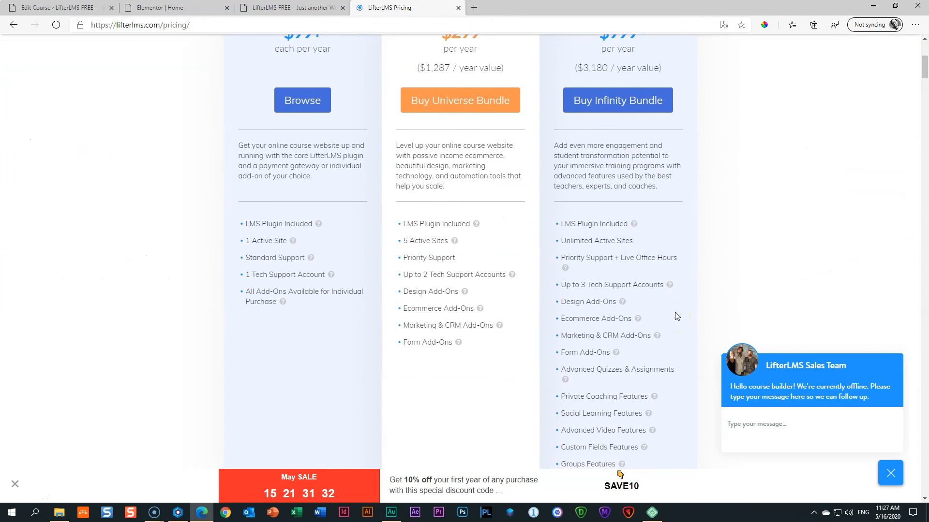
scroll(677, 316, up, 2)
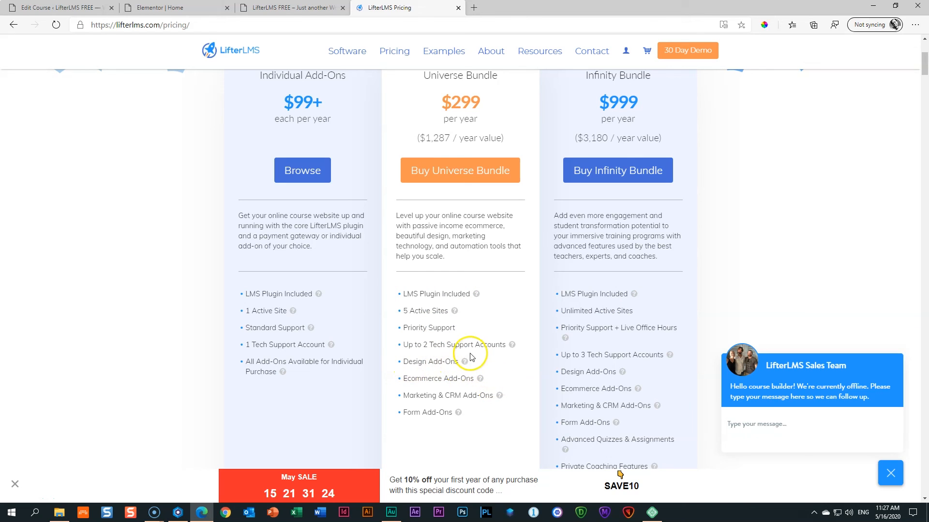
scroll(743, 287, up, 4)
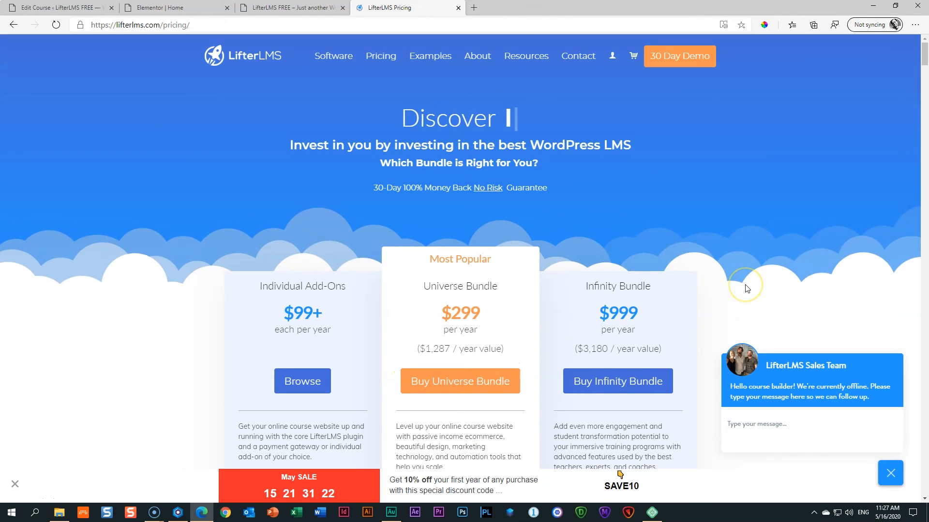
mouse_move(318, 60)
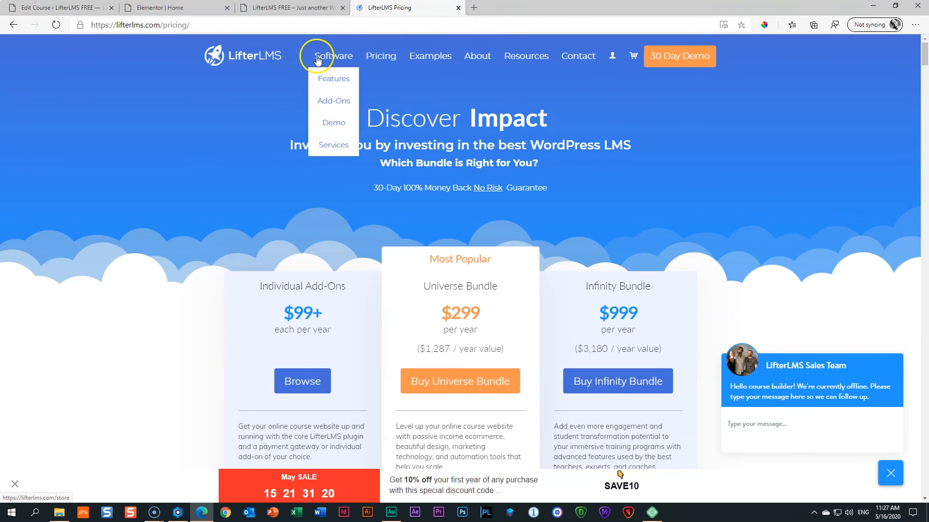
click(323, 100)
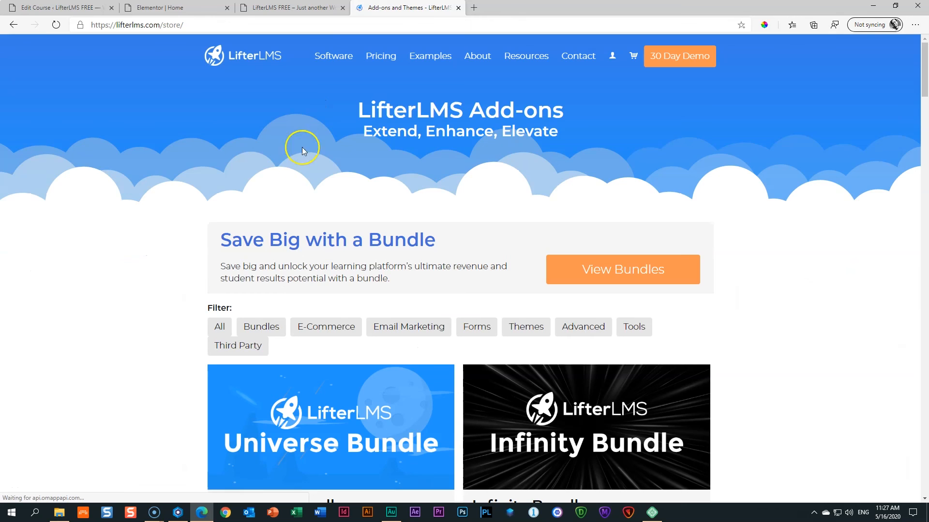
scroll(281, 190, down, 10)
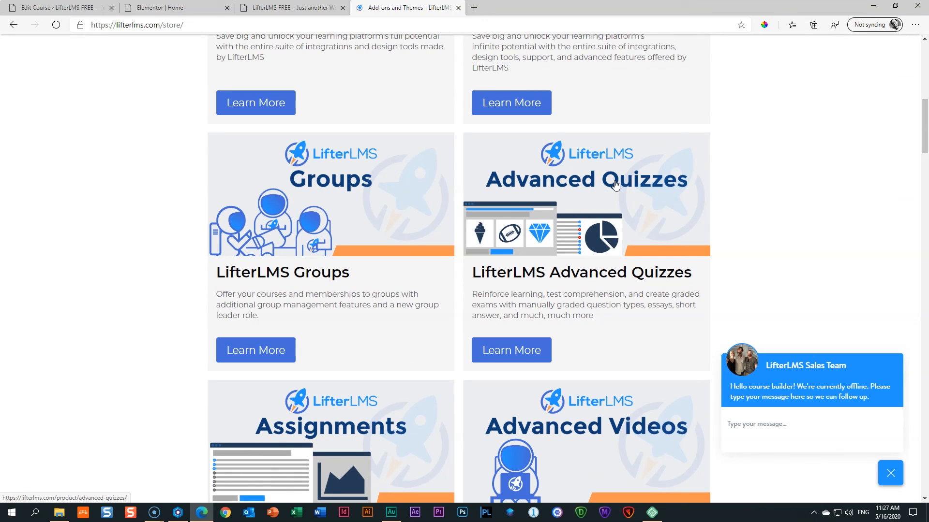
scroll(616, 184, down, 6)
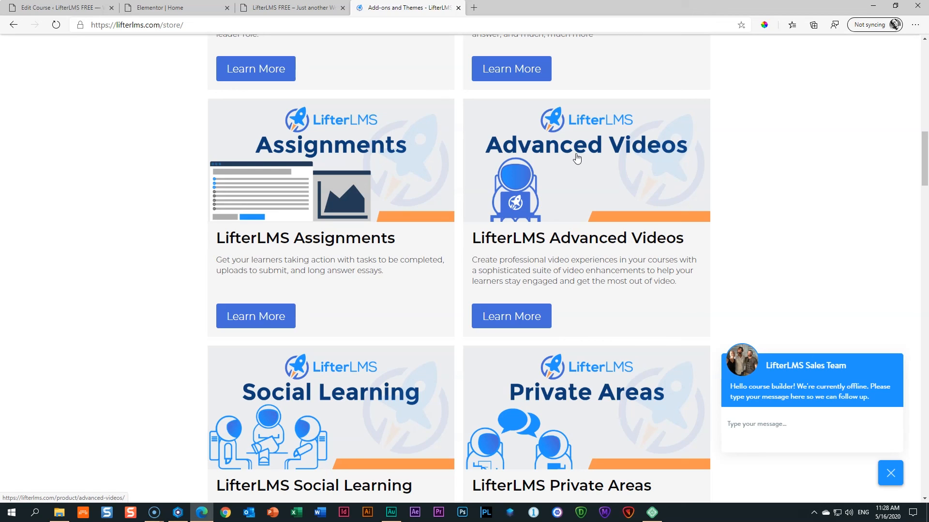
scroll(577, 158, down, 9)
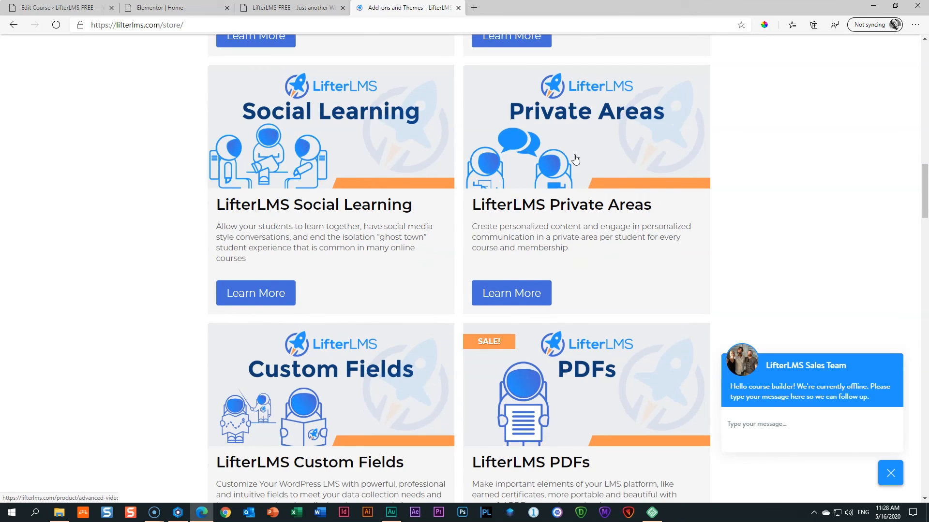
click(334, 219)
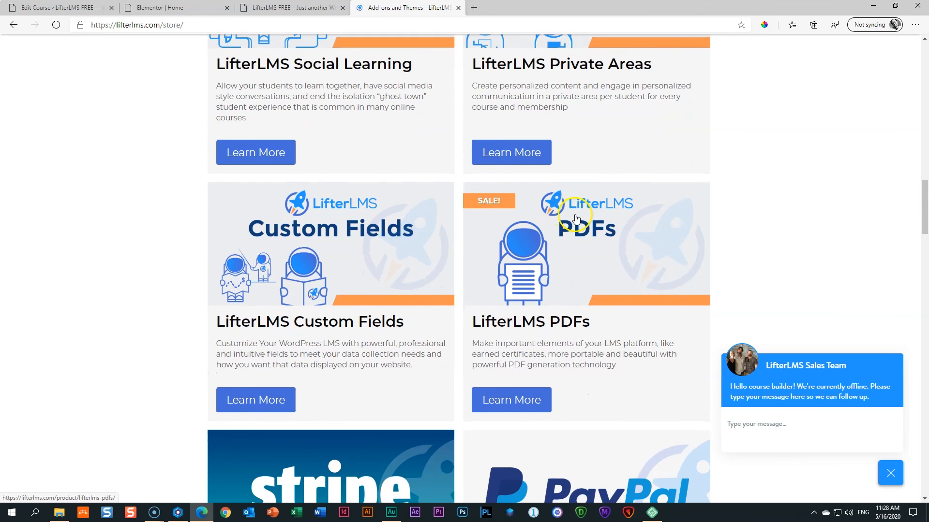
scroll(578, 215, down, 6)
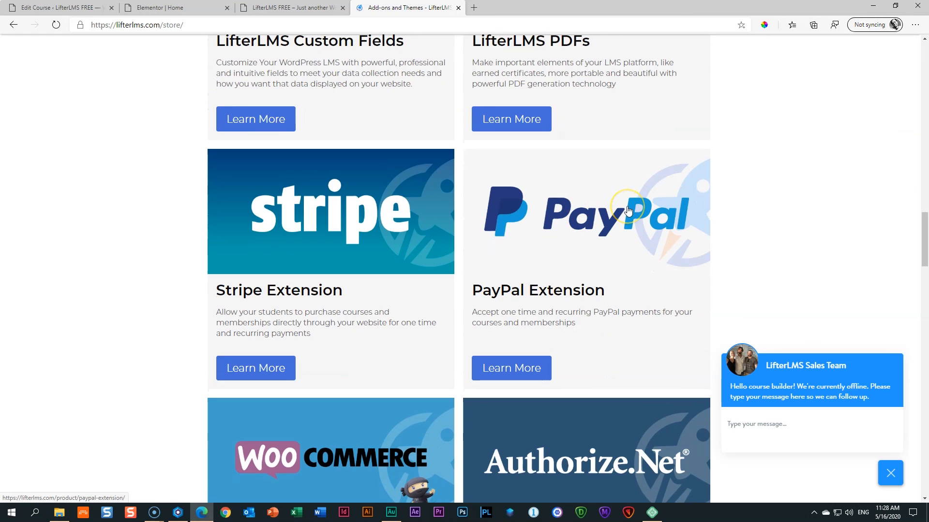
scroll(627, 211, down, 10)
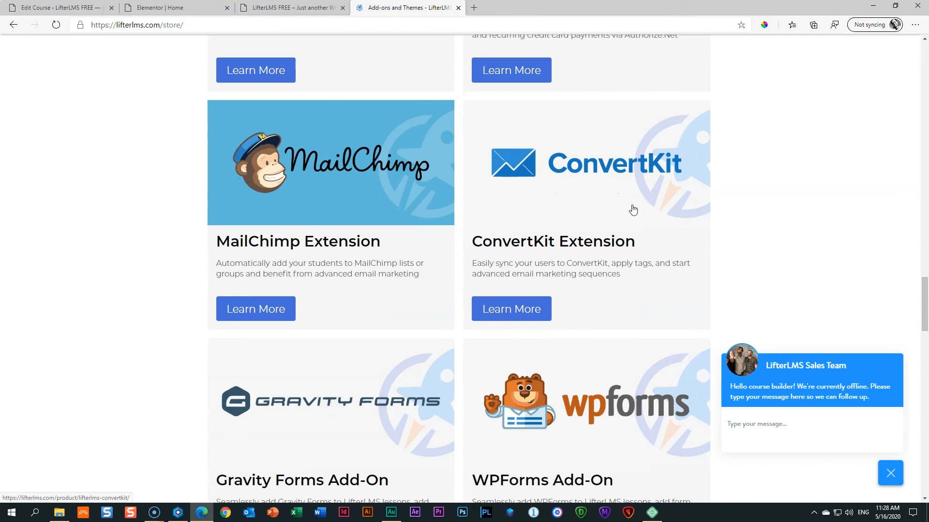
scroll(633, 209, down, 10)
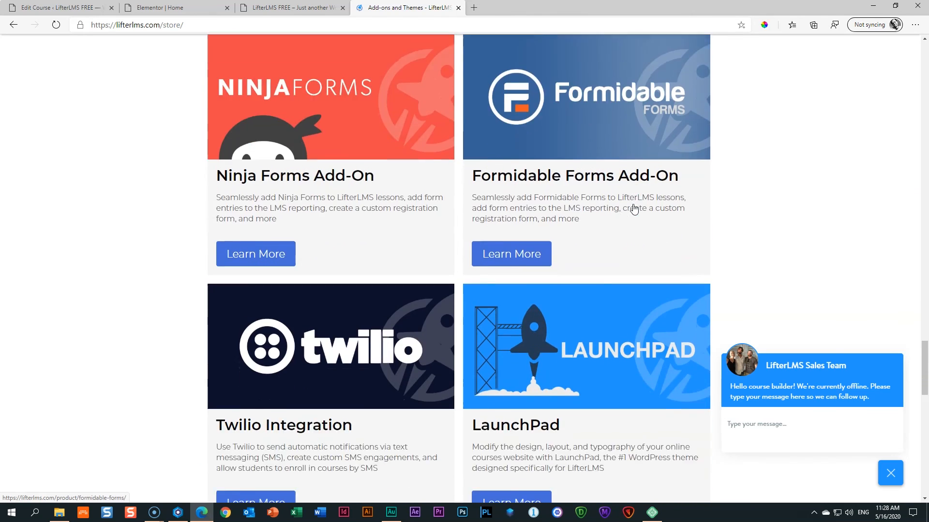
scroll(633, 209, down, 10)
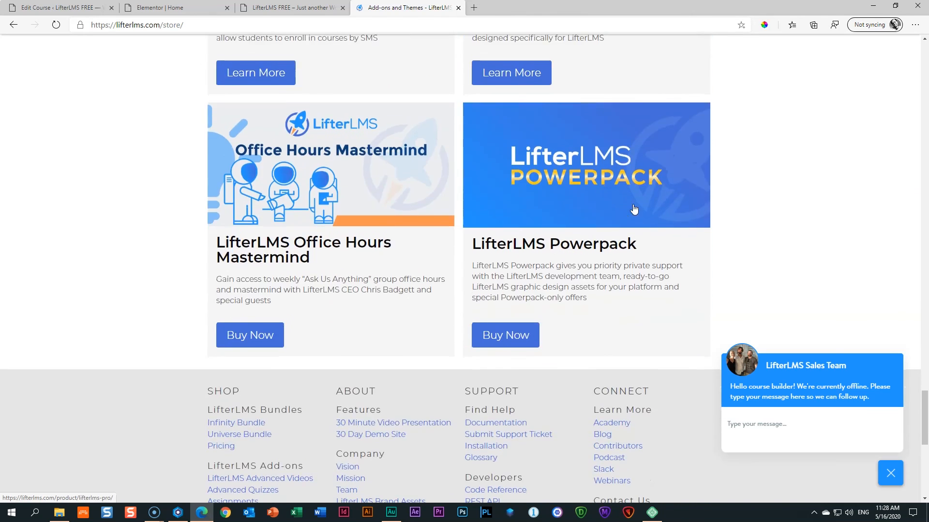
scroll(634, 209, up, 20)
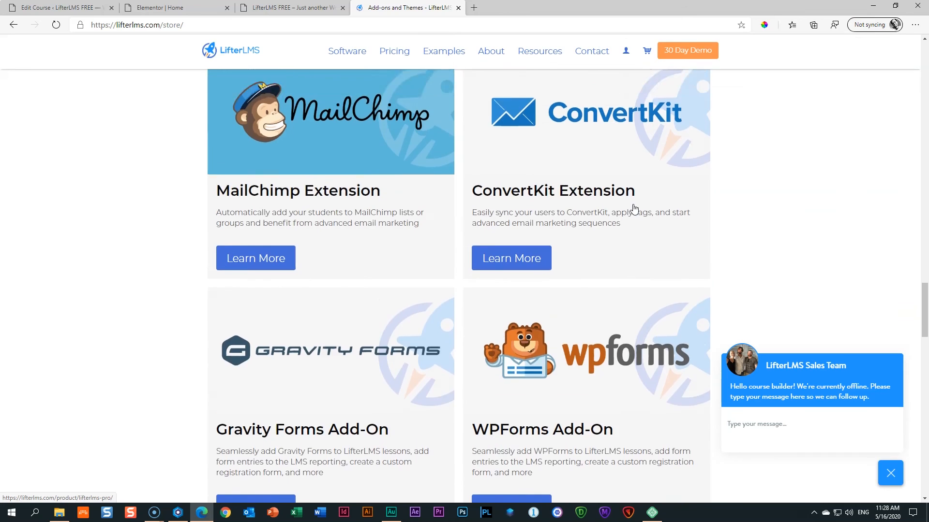
scroll(633, 209, up, 20)
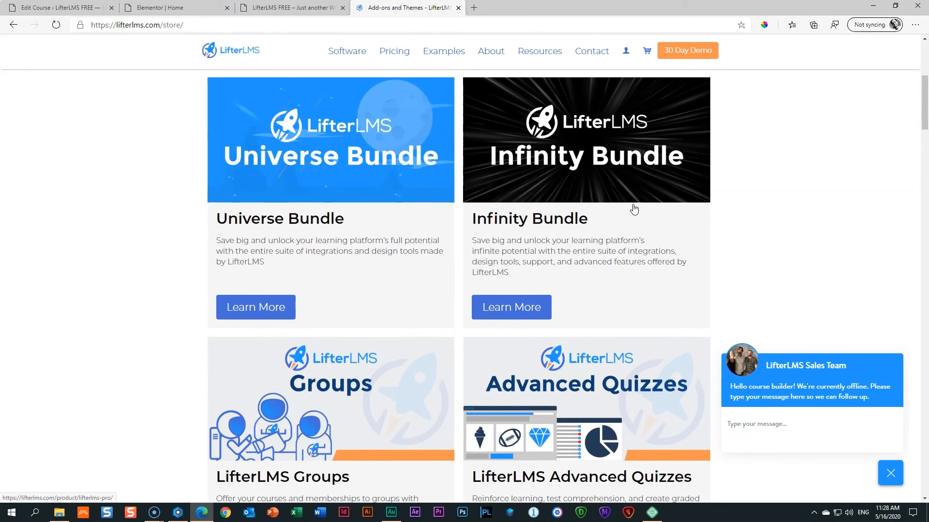
scroll(634, 209, up, 6)
click(381, 56)
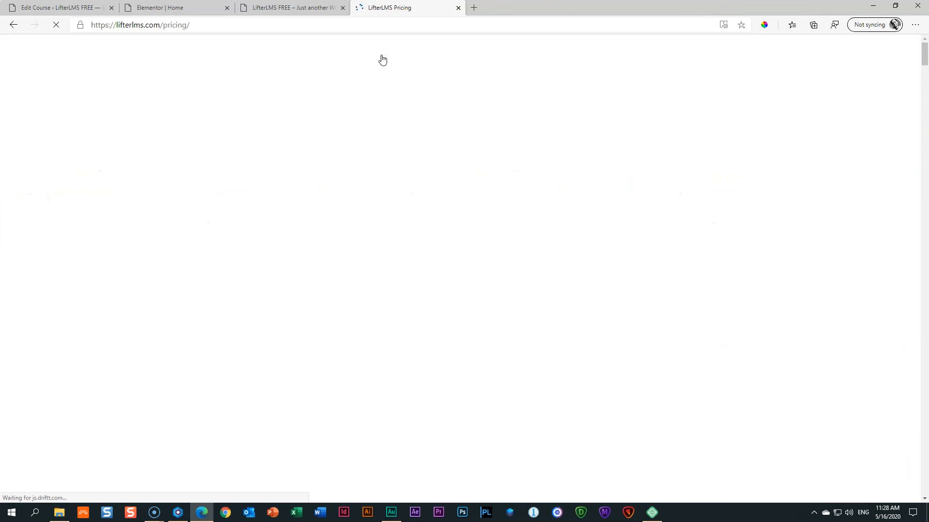